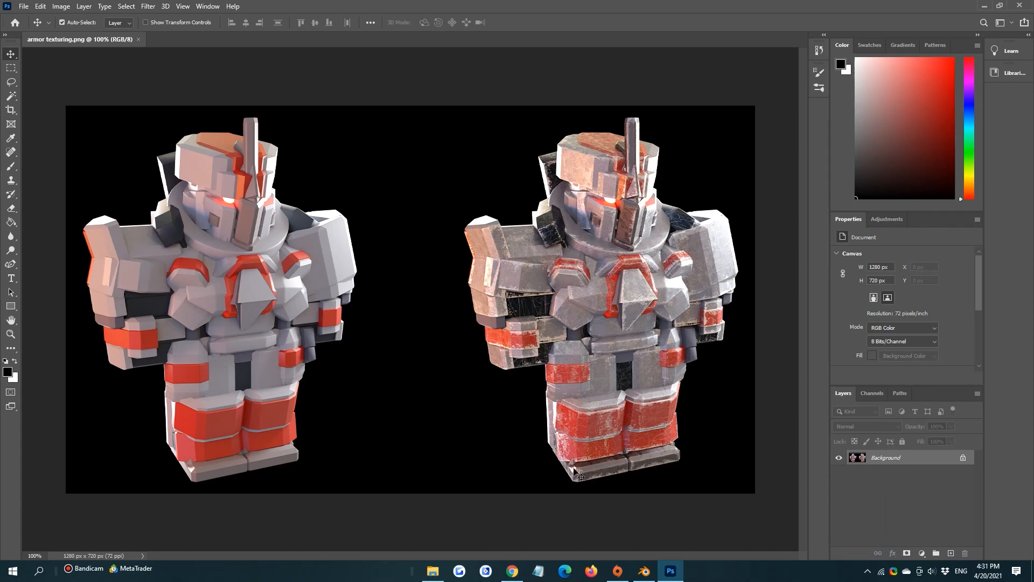
Find Roblox Studio through the Windows search and launch it
{"action": "left_click", "coordinate": [644, 571]}
{"action": "left_click", "coordinate": [39, 570]}
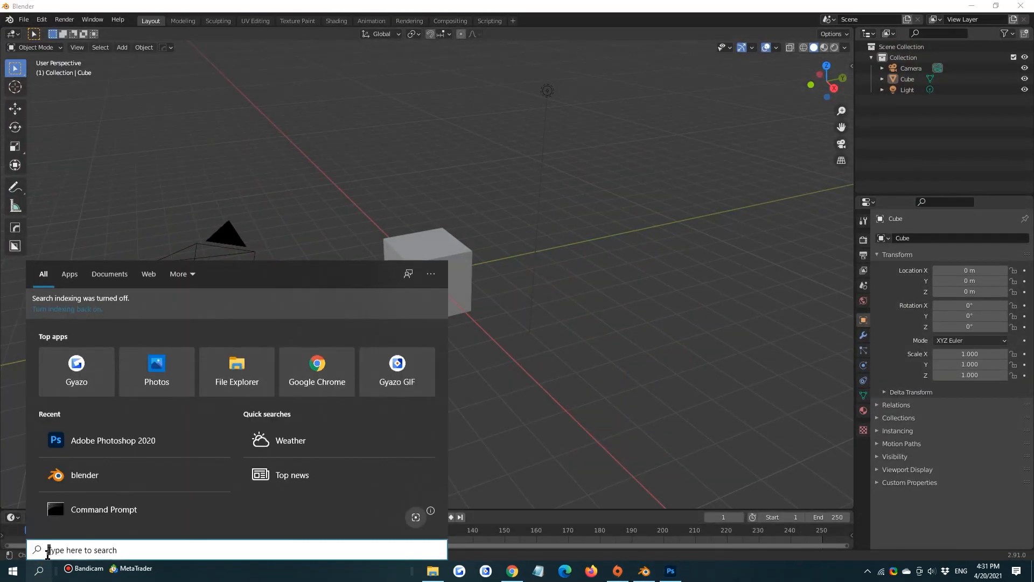
{"action": "type", "text": "roblo"}
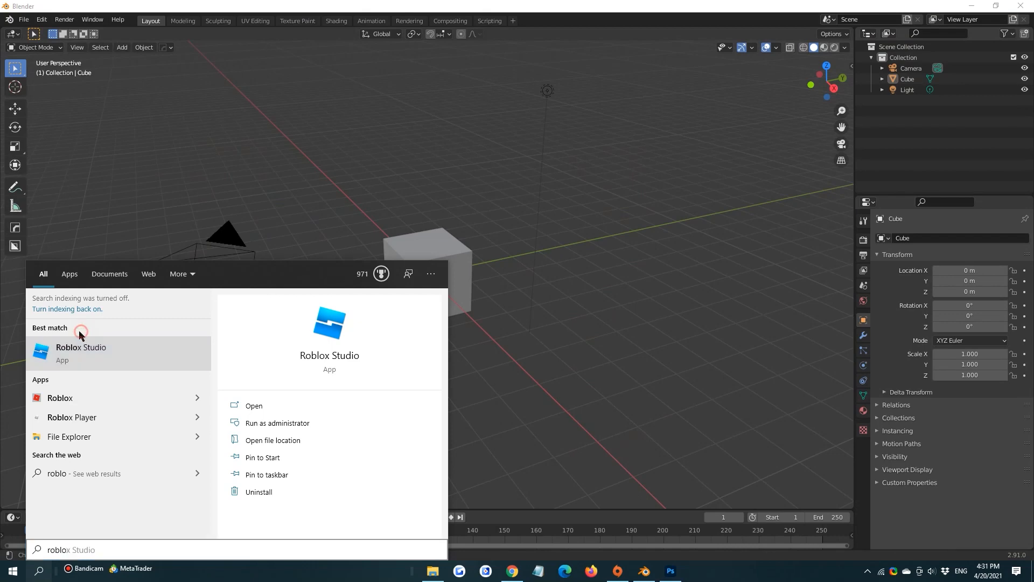
{"action": "left_click", "coordinate": [80, 349]}
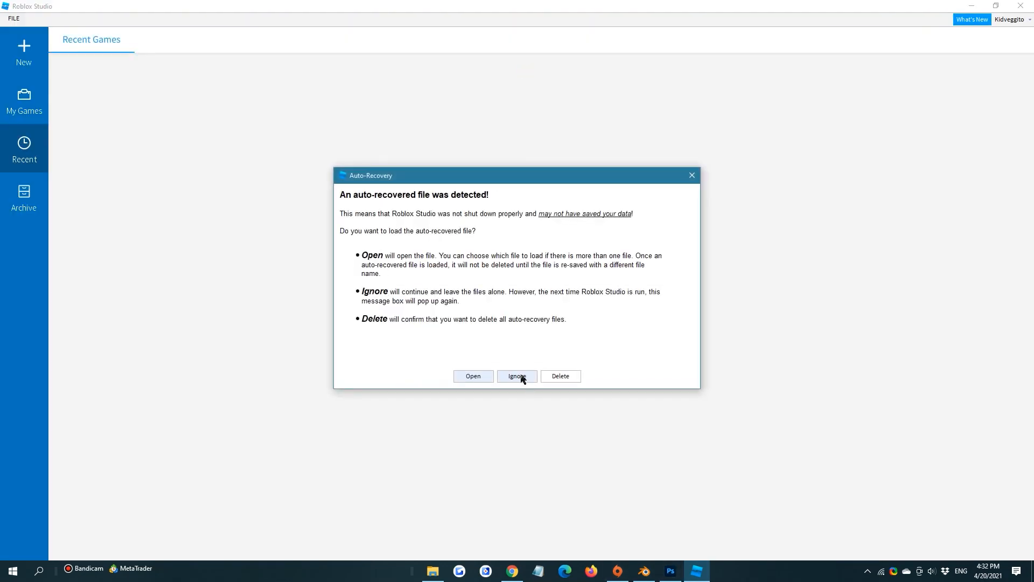
{"action": "left_click", "coordinate": [522, 375]}
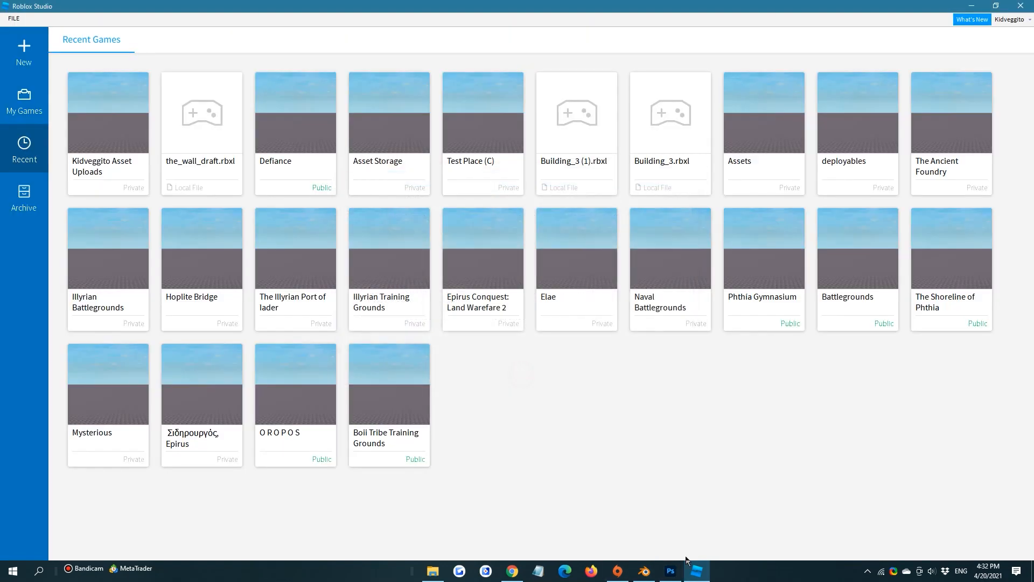
Switch back to Blender and clear the object selection in the scene
{"action": "left_click", "coordinate": [694, 569]}
{"action": "left_click", "coordinate": [540, 230]}
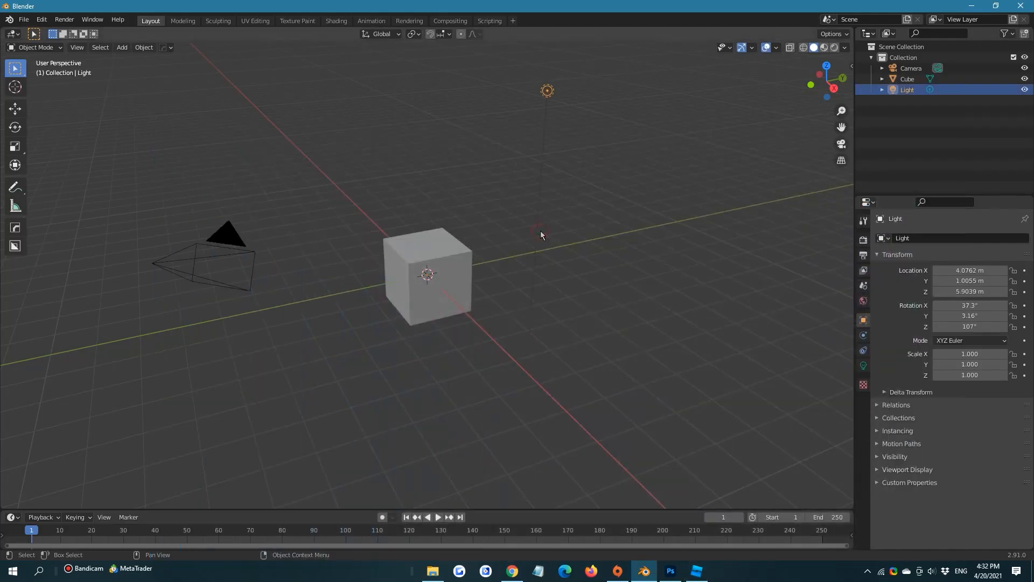
{"action": "left_click", "coordinate": [628, 215]}
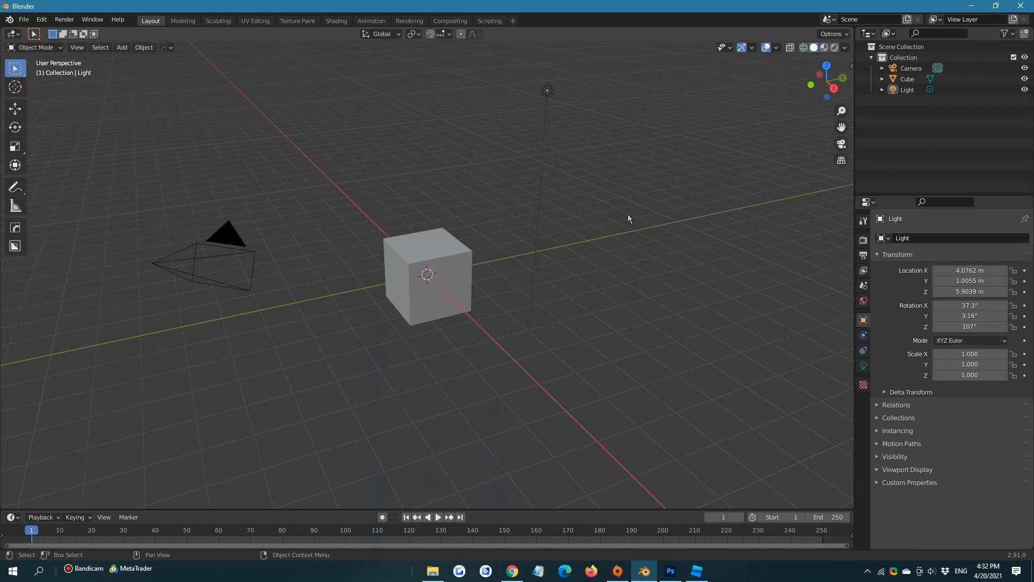
{"action": "key", "text": "shift+a"}
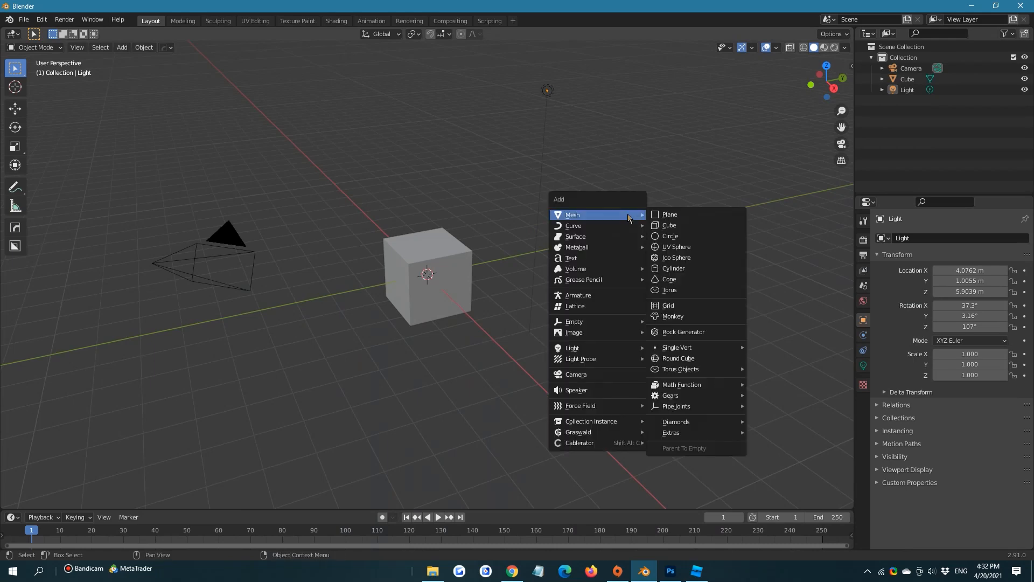
Extrude the default cube's top face upward into a tall column
{"action": "left_click", "coordinate": [399, 273]}
{"action": "key", "text": "Tab"}
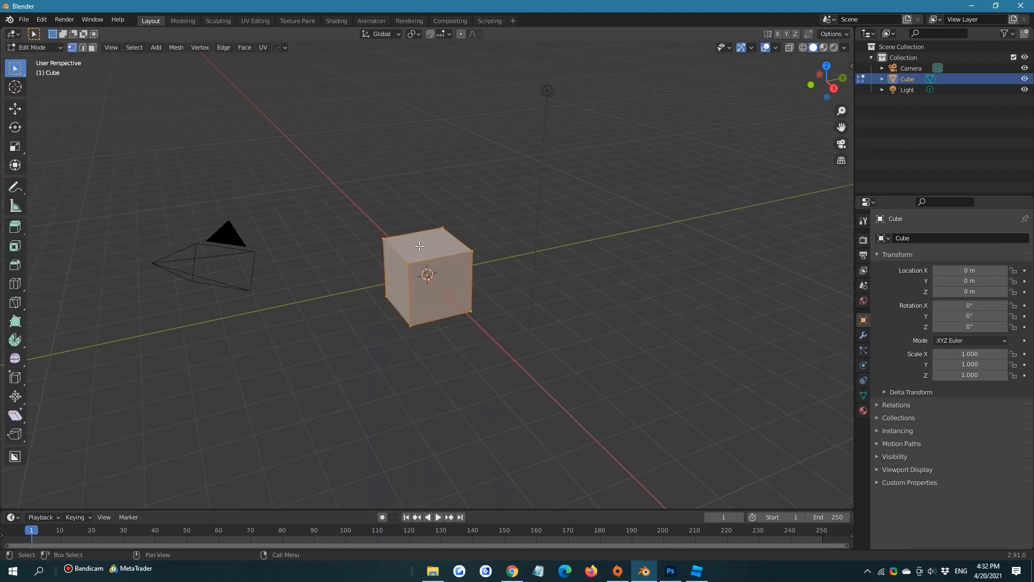
{"action": "key", "text": "3"}
{"action": "left_click", "coordinate": [421, 240]}
{"action": "key", "text": "e"}
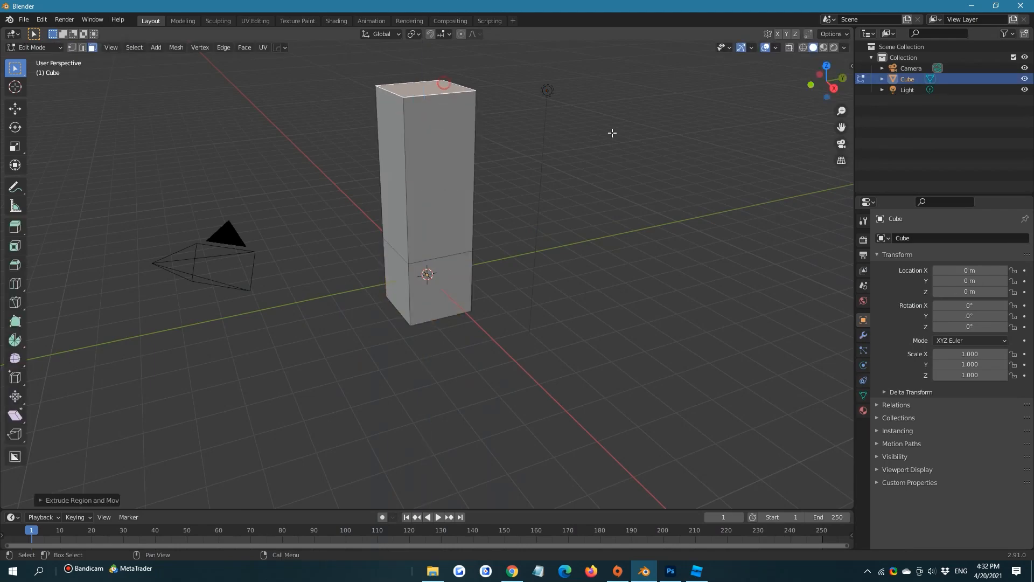
{"action": "left_click", "coordinate": [612, 134]}
Delete the cube, the camera and the light from the scene
{"action": "key", "text": "Tab"}
{"action": "key", "text": "x"}
{"action": "left_click", "coordinate": [410, 151]}
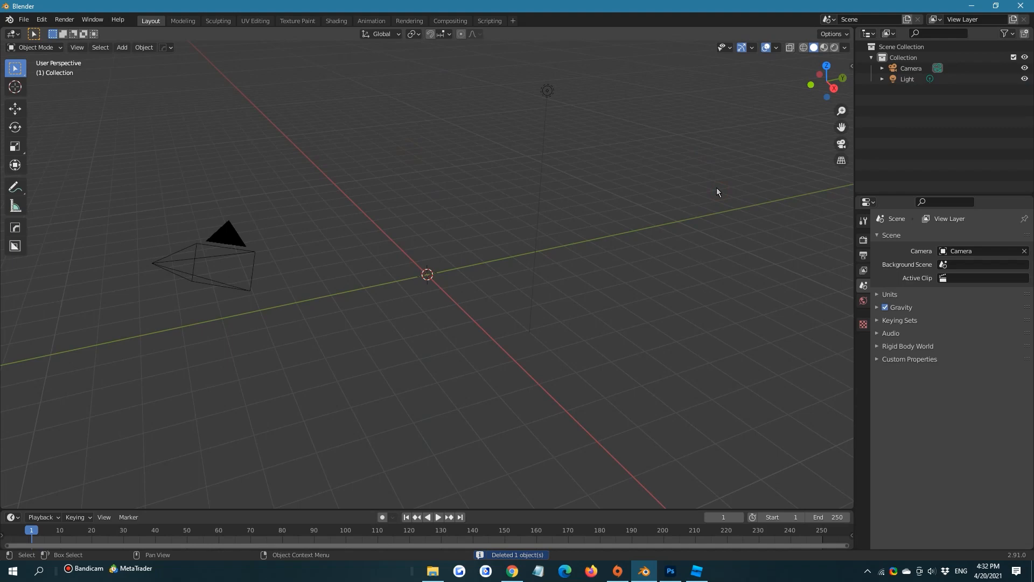
{"action": "key", "text": "a"}
{"action": "key", "text": "x"}
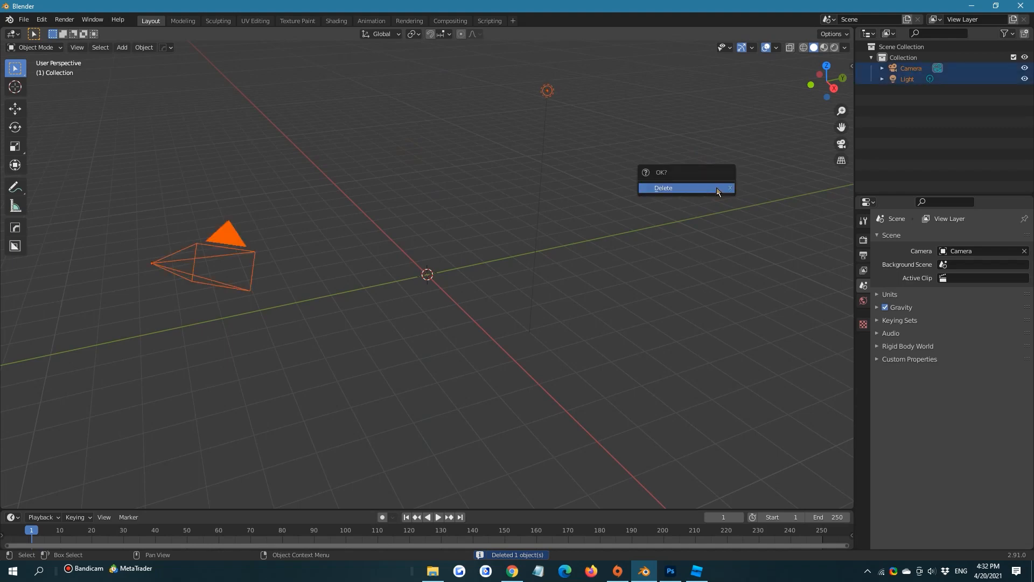
{"action": "left_click", "coordinate": [716, 190]}
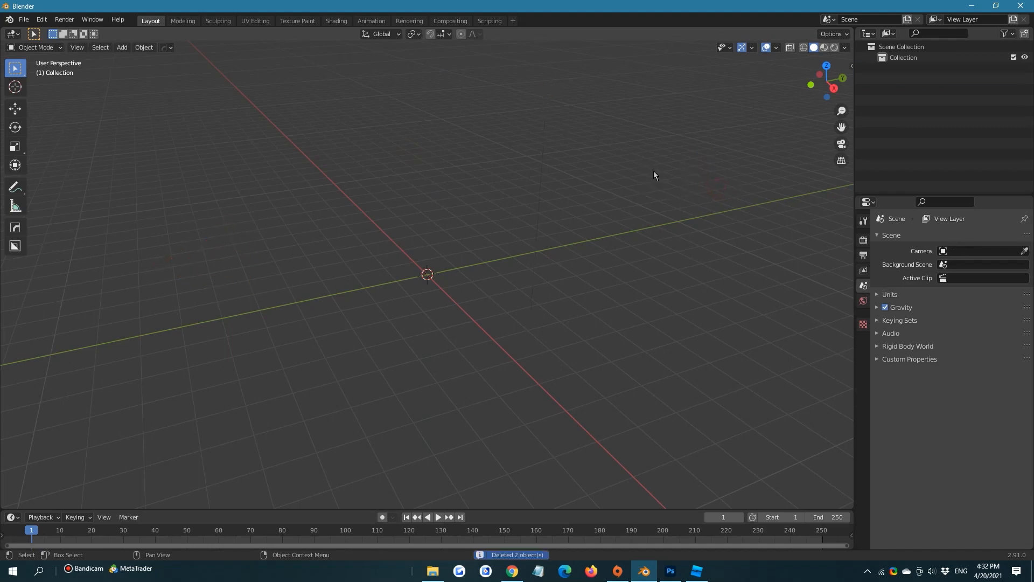
Start a Wavefront OBJ import and choose amr2.obj from the amr2 folder on the Desktop
{"action": "left_click", "coordinate": [24, 19]}
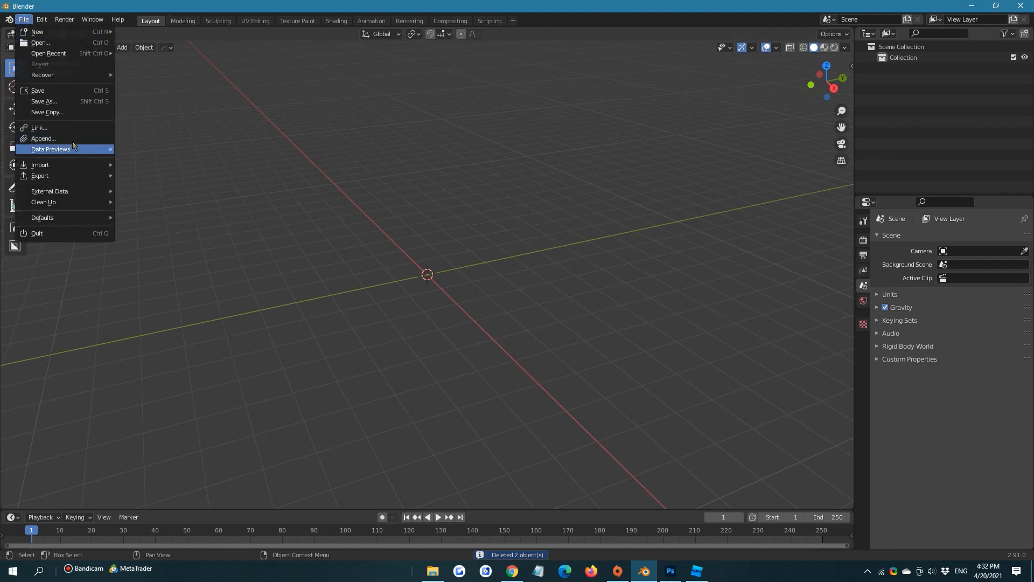
{"action": "mouse_move", "coordinate": [64, 165]}
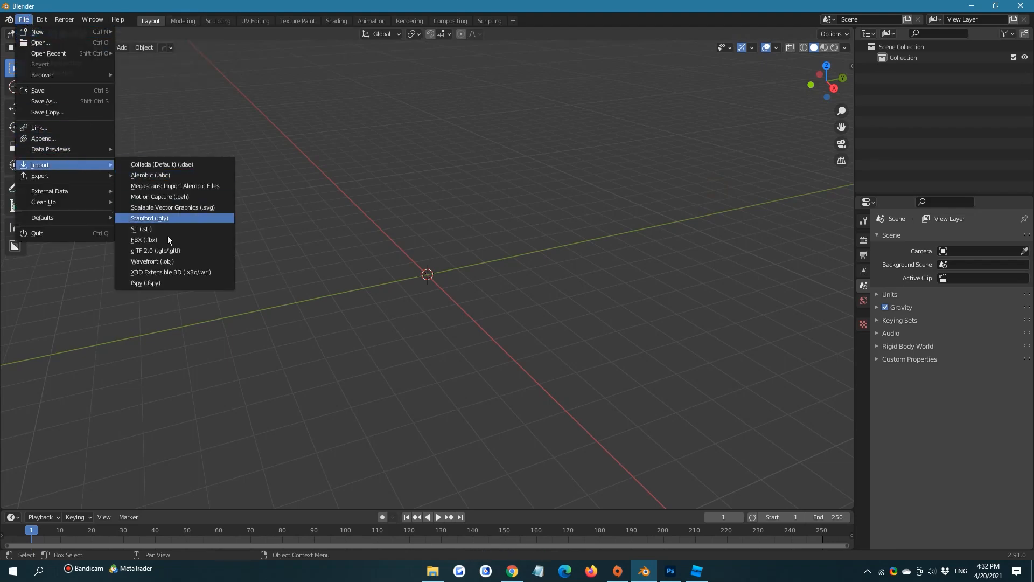
{"action": "left_click", "coordinate": [165, 262]}
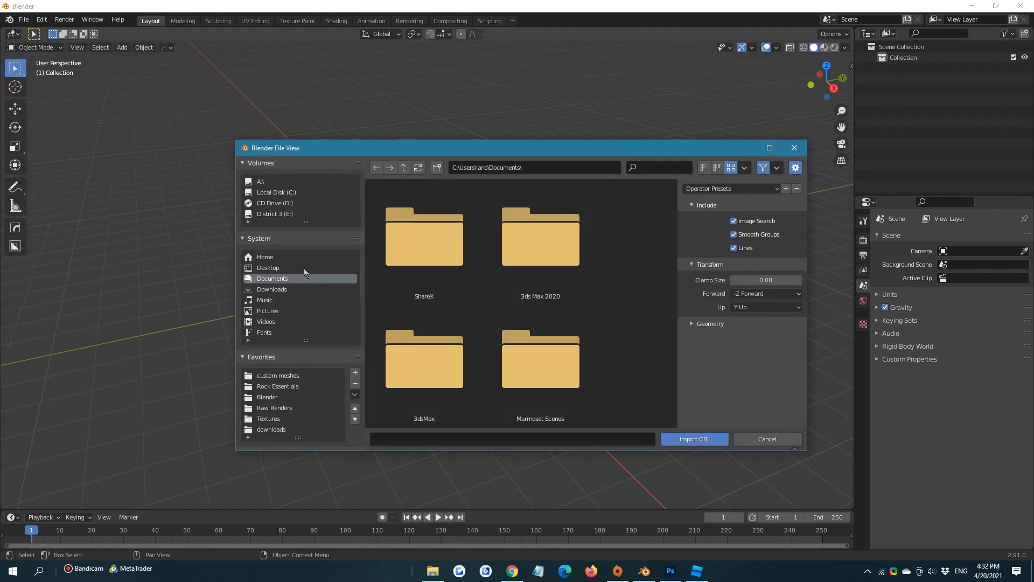
{"action": "left_click", "coordinate": [304, 267]}
{"action": "double_click", "coordinate": [551, 250]}
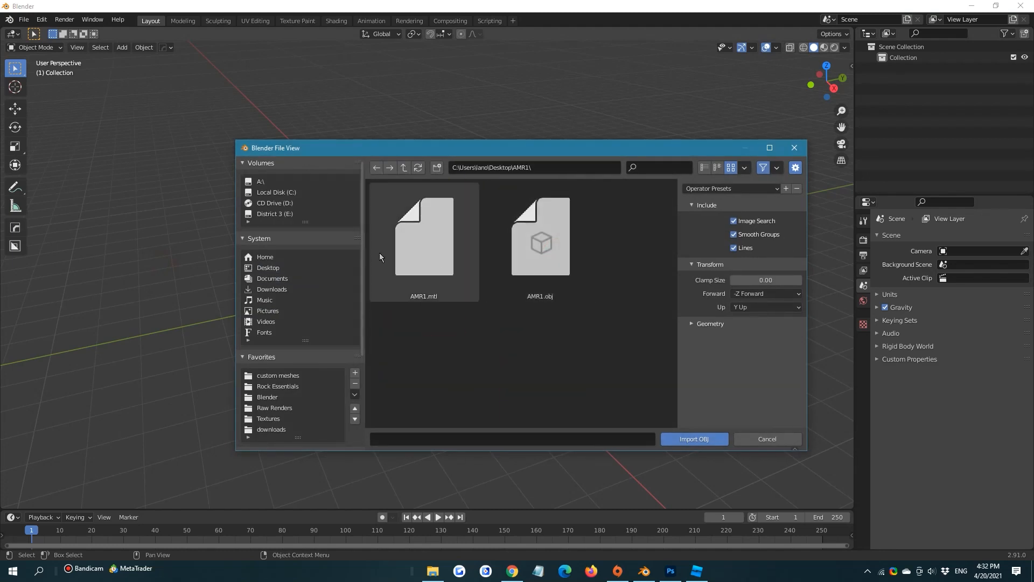
{"action": "left_click", "coordinate": [403, 167]}
{"action": "double_click", "coordinate": [409, 263]}
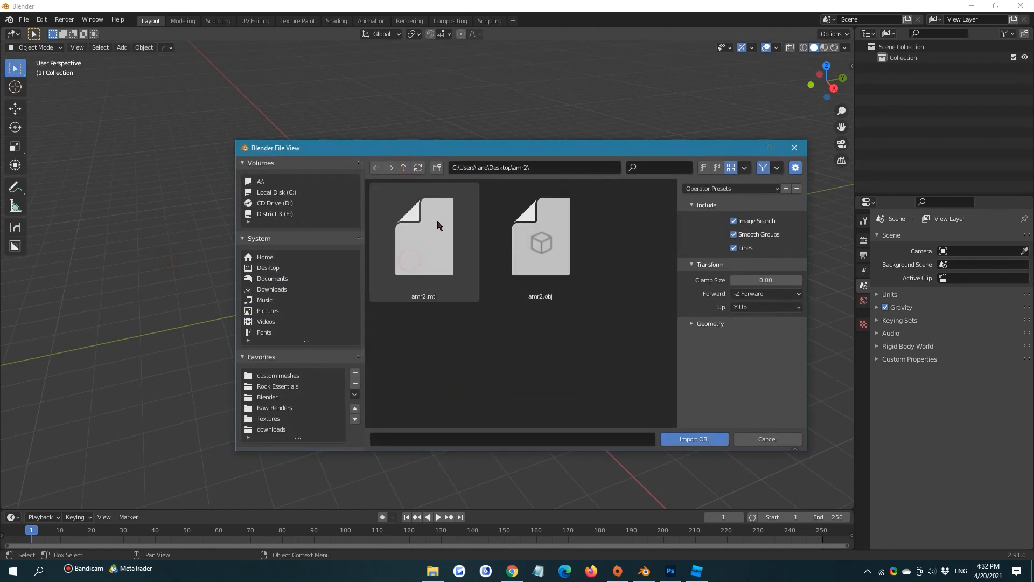
{"action": "left_click", "coordinate": [582, 259]}
Set the geometry to split by group instead of by object and import the OBJ file
{"action": "left_click", "coordinate": [716, 323]}
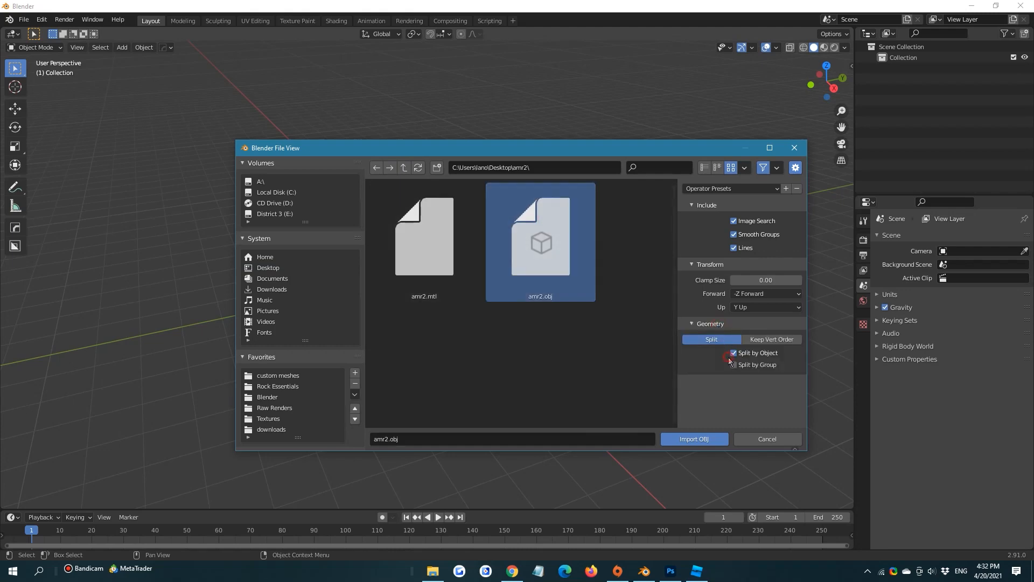
{"action": "left_click", "coordinate": [733, 352]}
{"action": "left_click", "coordinate": [733, 364]}
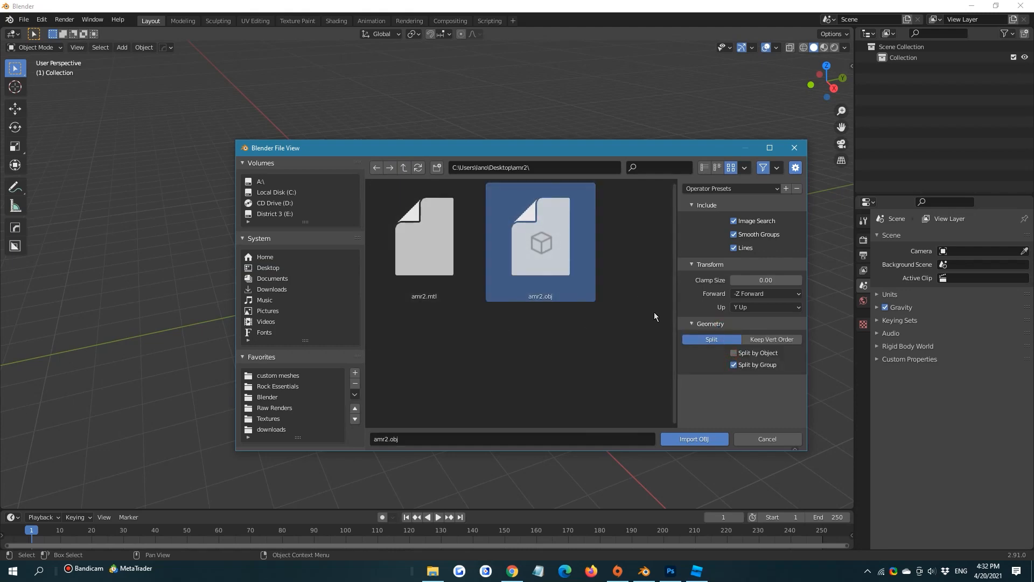
{"action": "left_click", "coordinate": [690, 440]}
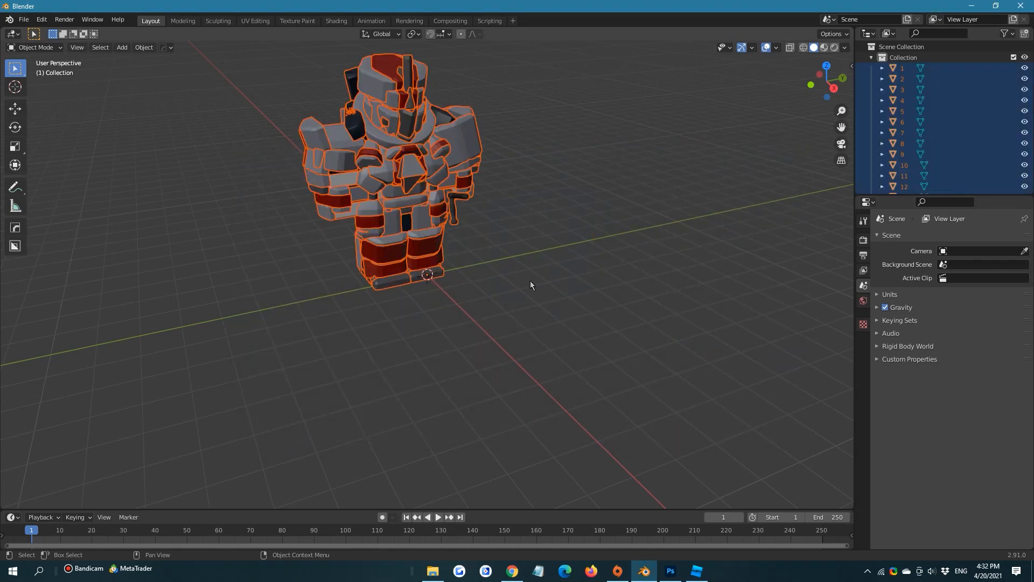
Examine the separate parts around the imported armor's collar and shoulder, selecting them individually, and clear the selection
{"action": "left_click", "coordinate": [553, 231]}
{"action": "middle_click_drag", "start_coordinate": [552, 231], "coordinate": [552, 286], "text": "shift"}
{"action": "scroll", "coordinate": [552, 287], "scroll_direction": "up", "scroll_amount": 2}
{"action": "scroll", "coordinate": [479, 227], "scroll_direction": "up", "scroll_amount": 3}
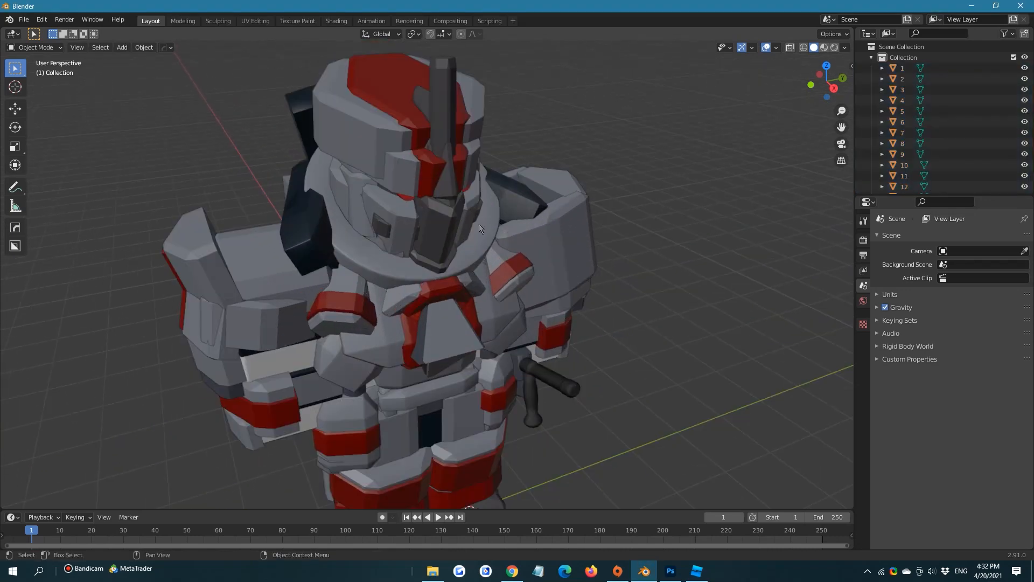
{"action": "left_click_drag", "start_coordinate": [413, 151], "coordinate": [412, 150]}
{"action": "left_click", "coordinate": [312, 217]}
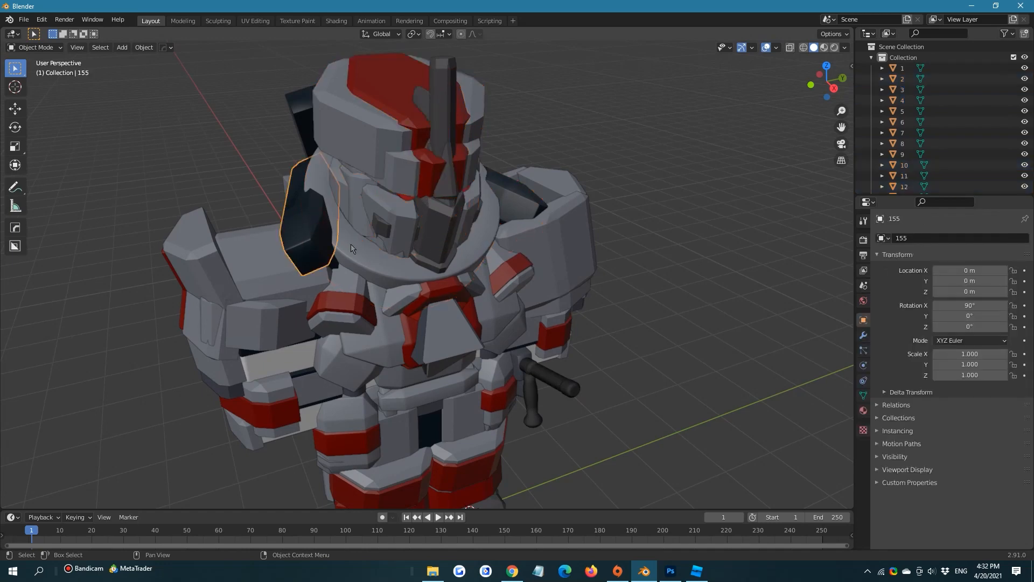
{"action": "left_click", "coordinate": [351, 245]}
{"action": "left_click", "coordinate": [353, 254]}
{"action": "left_click", "coordinate": [351, 283]}
{"action": "left_click", "coordinate": [322, 294]}
{"action": "left_click", "coordinate": [273, 267]}
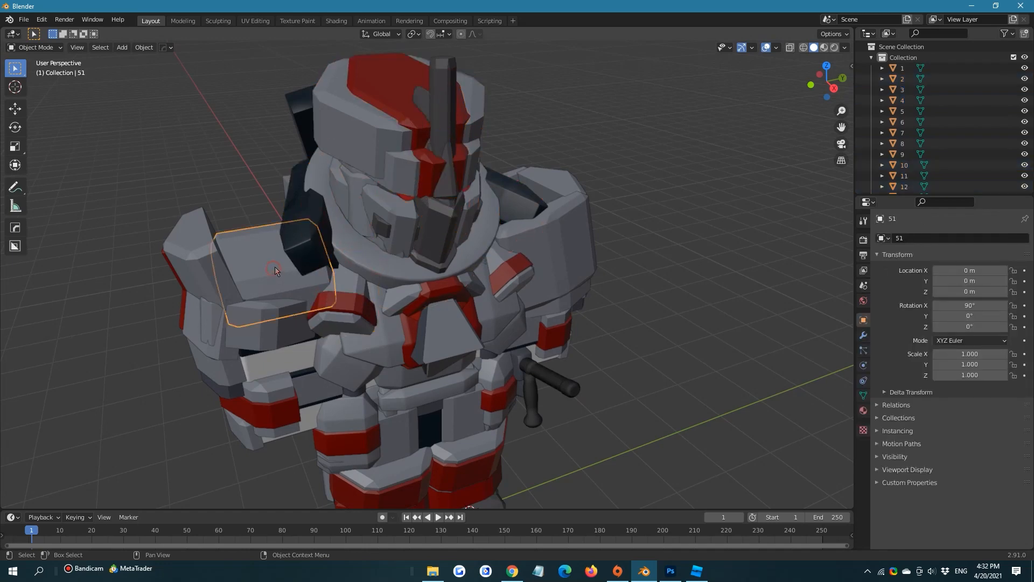
{"action": "left_click", "coordinate": [616, 193]}
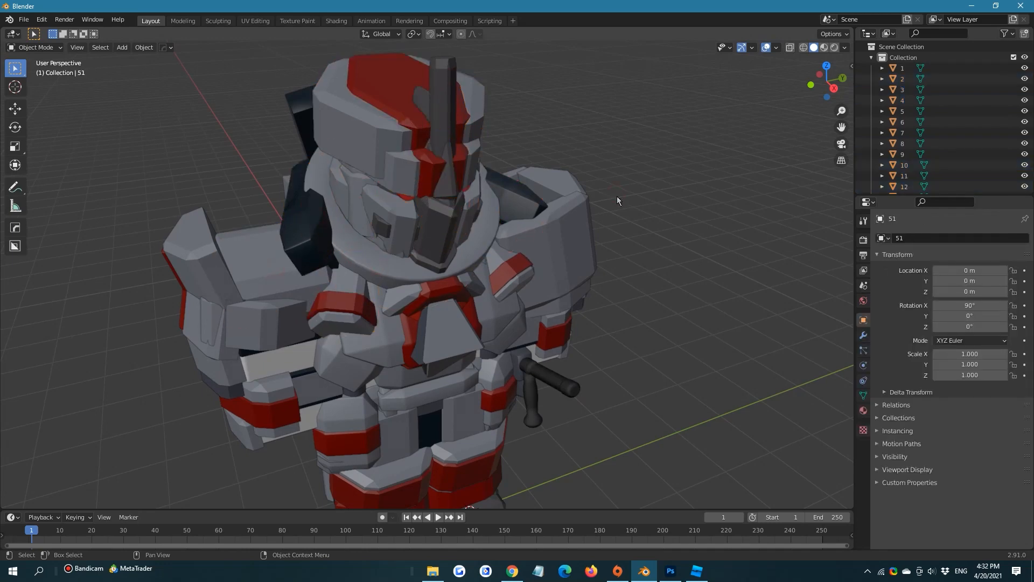
{"action": "scroll", "coordinate": [544, 154], "scroll_direction": "down", "scroll_amount": 5}
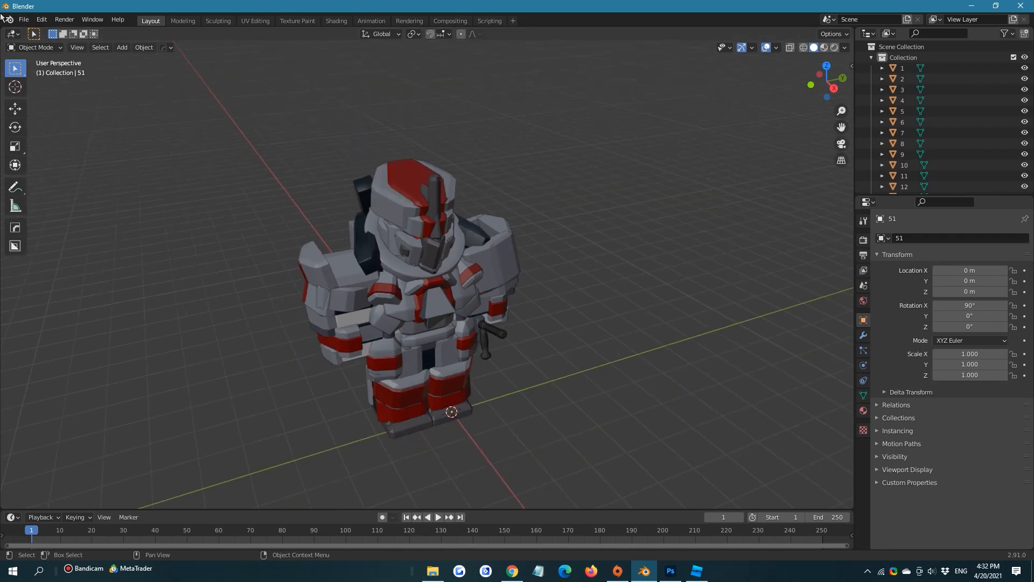
Remove the timeline area by expanding the 3D viewport over it
{"action": "left_click", "coordinate": [11, 34]}
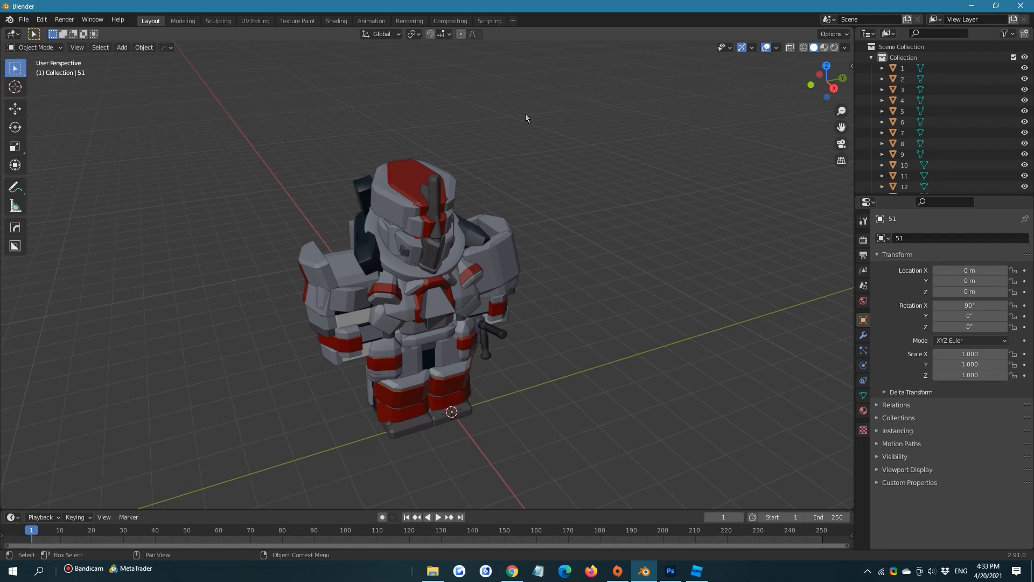
{"action": "left_click_drag", "start_coordinate": [2, 28], "coordinate": [334, 72]}
{"action": "left_click_drag", "start_coordinate": [3, 503], "coordinate": [16, 530]}
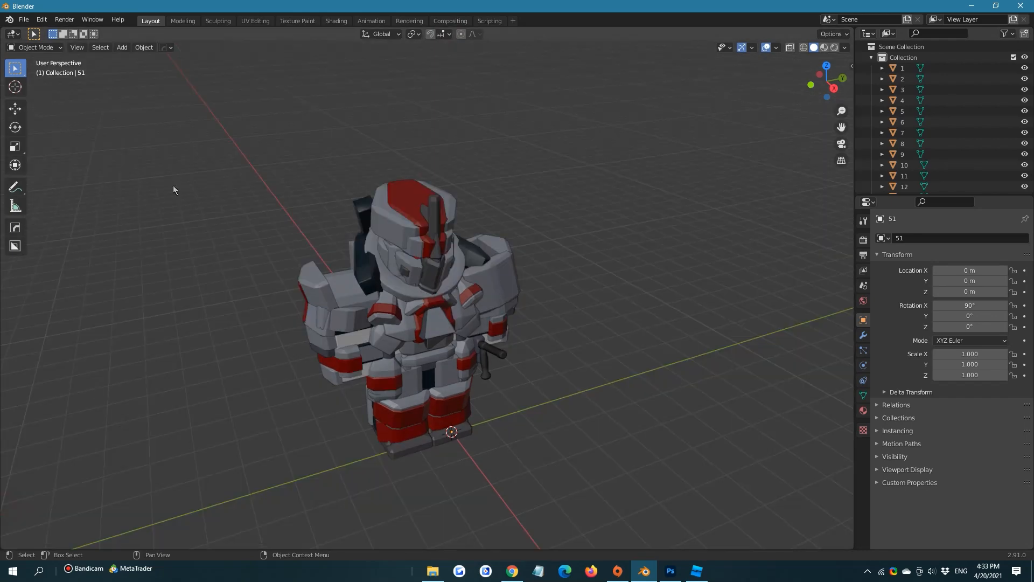
Split the 3D viewport into two side-by-side areas and change one of them to the Shader Editor
{"action": "left_click_drag", "start_coordinate": [2, 32], "coordinate": [482, 54]}
{"action": "left_click", "coordinate": [13, 33]}
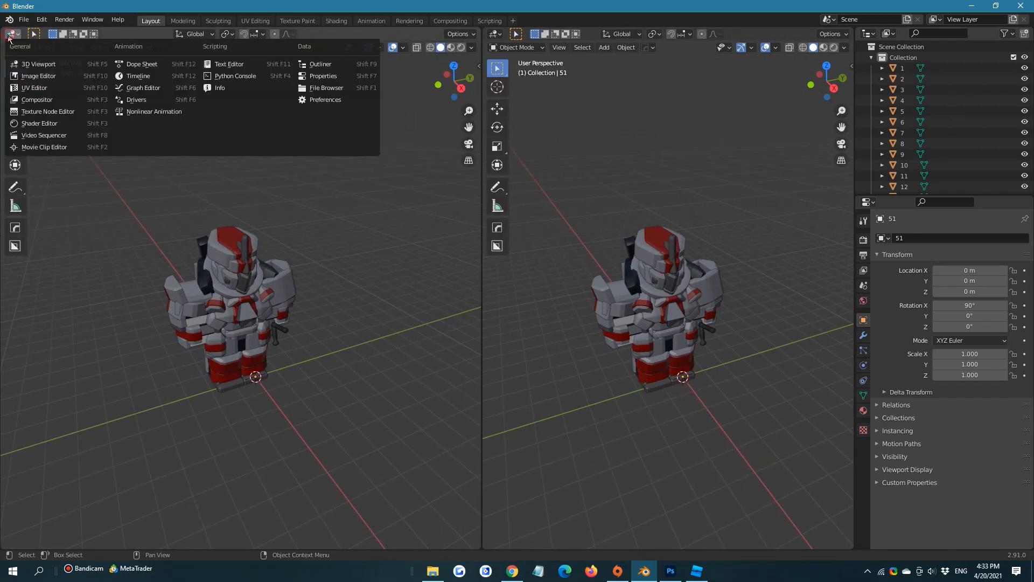
{"action": "left_click", "coordinate": [38, 112]}
{"action": "left_click", "coordinate": [140, 105]}
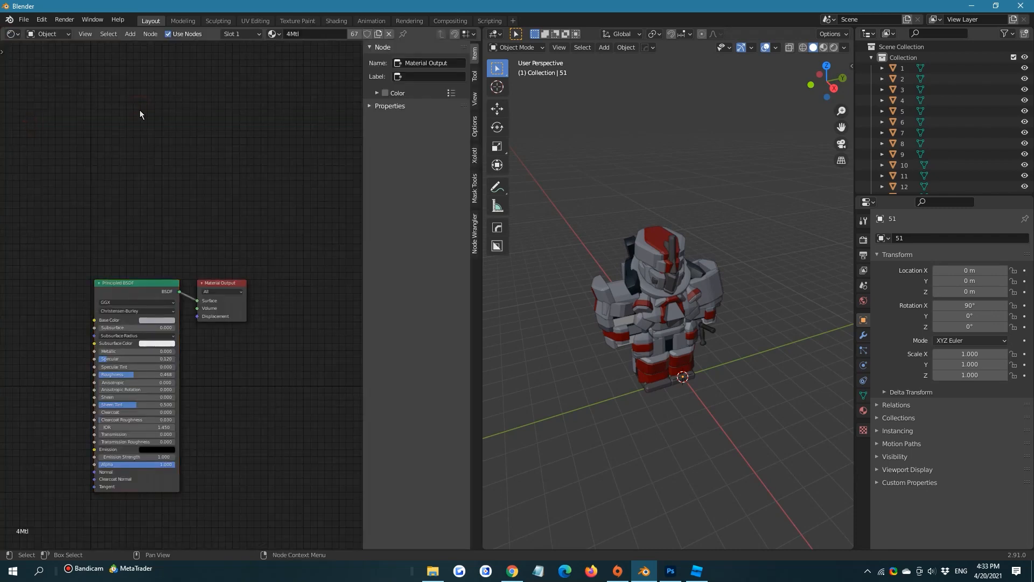
Hide the Shader Editor's sidebar to make room for the Principled BSDF and Material Output nodes
{"action": "middle_click_drag", "start_coordinate": [150, 135], "coordinate": [215, 149]}
{"action": "scroll", "coordinate": [238, 142], "scroll_direction": "down", "scroll_amount": 1}
{"action": "key", "text": "n"}
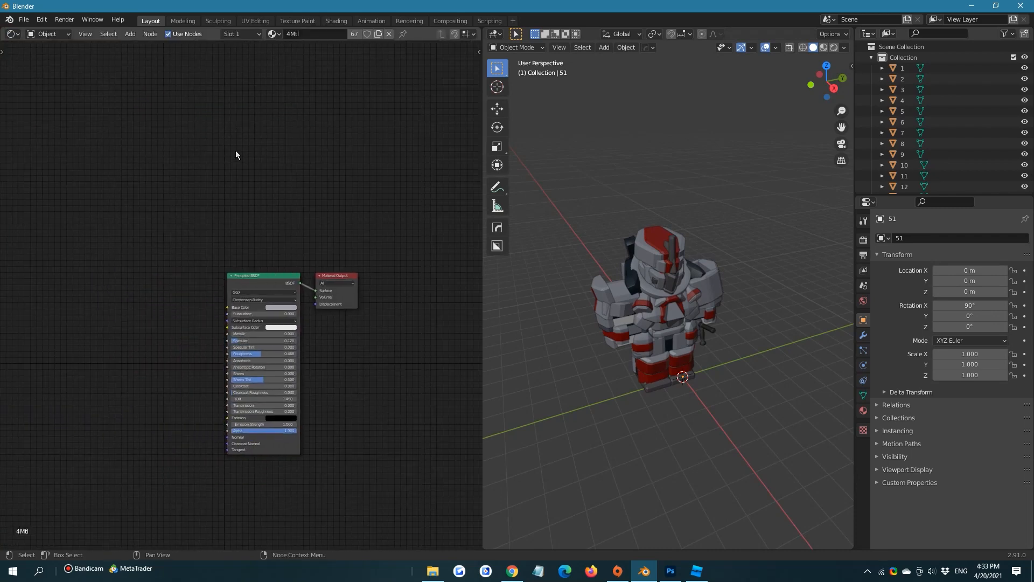
{"action": "middle_click_drag", "start_coordinate": [252, 185], "coordinate": [301, 151]}
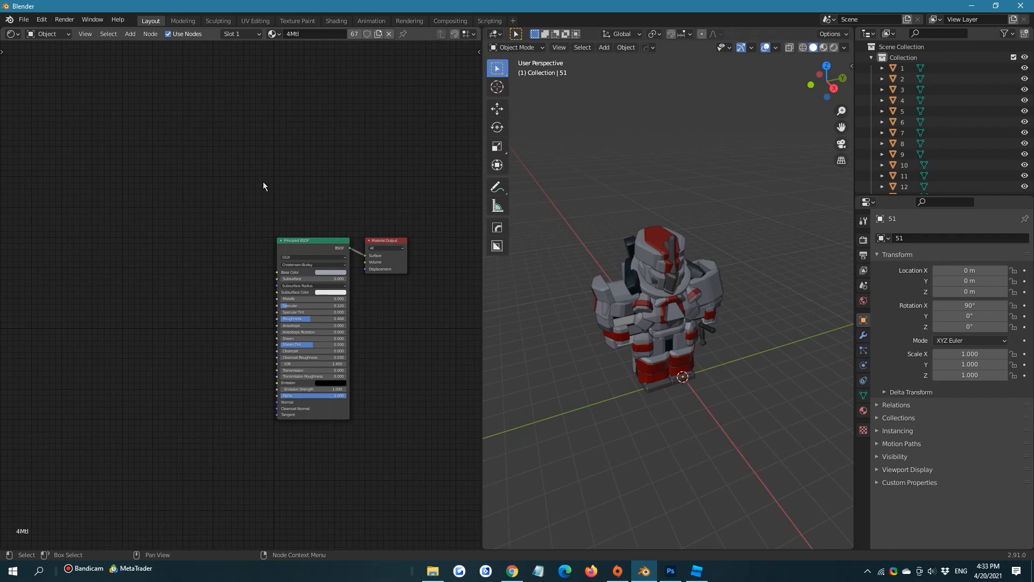
{"action": "scroll", "coordinate": [260, 181], "scroll_direction": "up", "scroll_amount": 2}
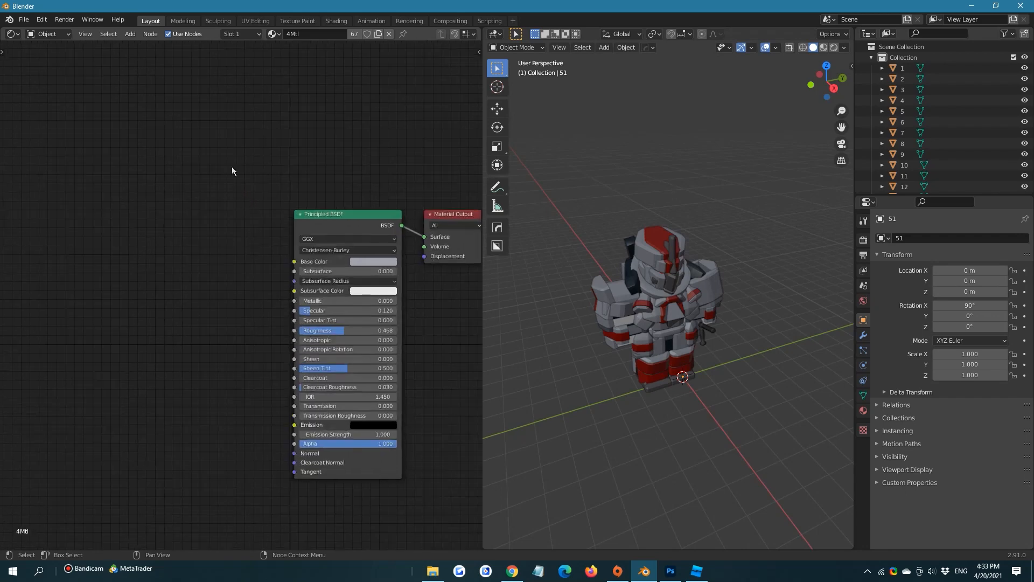
Switch the Shader Editor to World shading and add an Image Texture node beside the Background node
{"action": "left_click", "coordinate": [47, 35]}
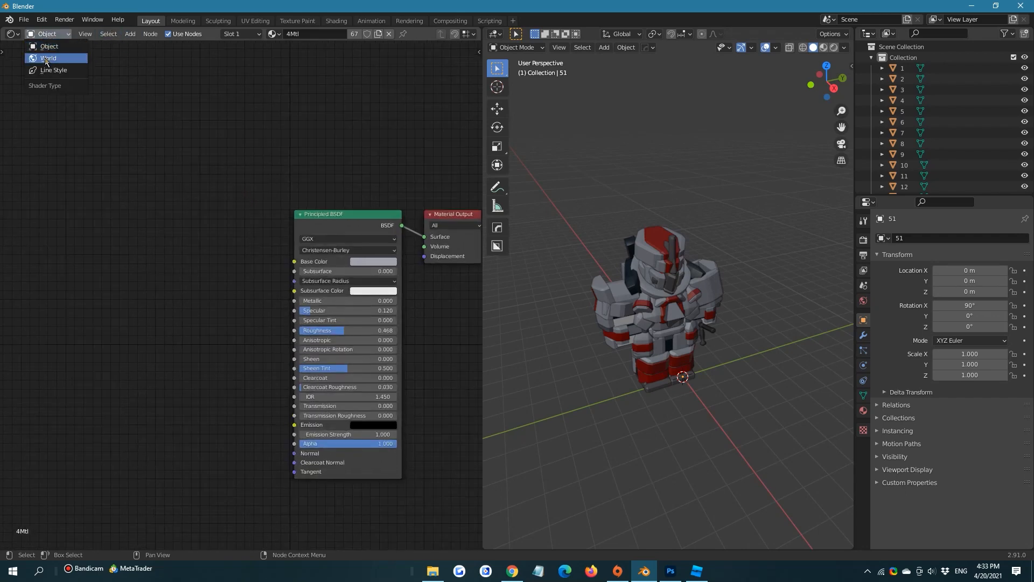
{"action": "left_click", "coordinate": [48, 58]}
{"action": "key", "text": "shift+a"}
{"action": "type", "text": "ima"}
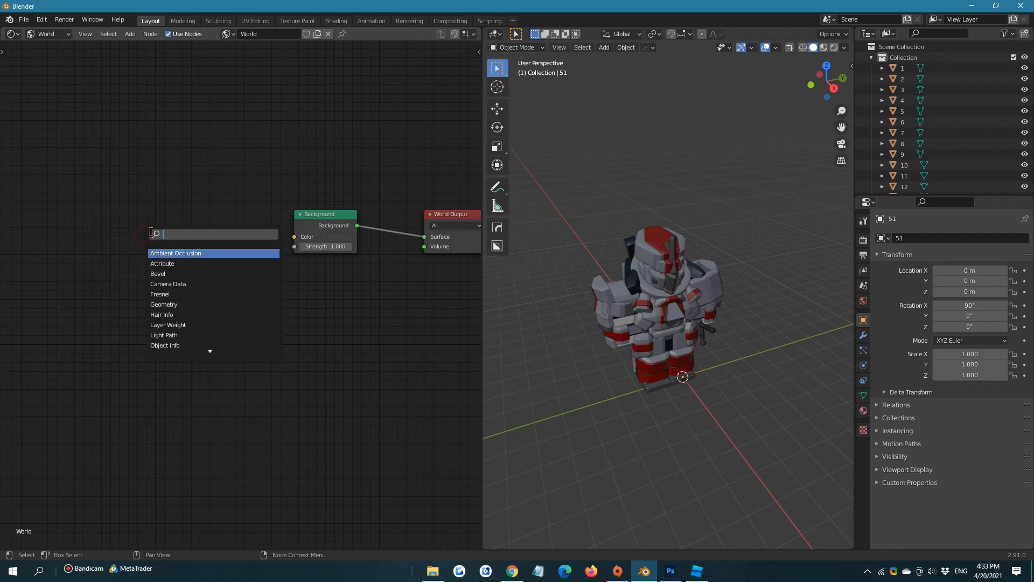
{"action": "key", "text": "Return"}
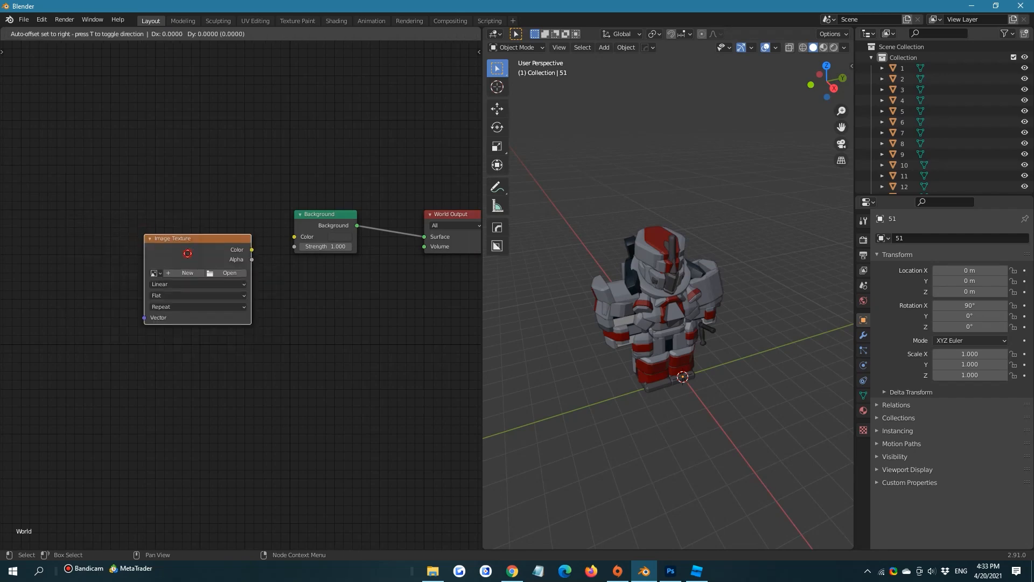
{"action": "left_click", "coordinate": [188, 238]}
Load photo_studio_01_4k.hdr from the HDRIHaven texture folder into the Image Texture node and connect its Color to the Background Color
{"action": "left_click", "coordinate": [227, 254]}
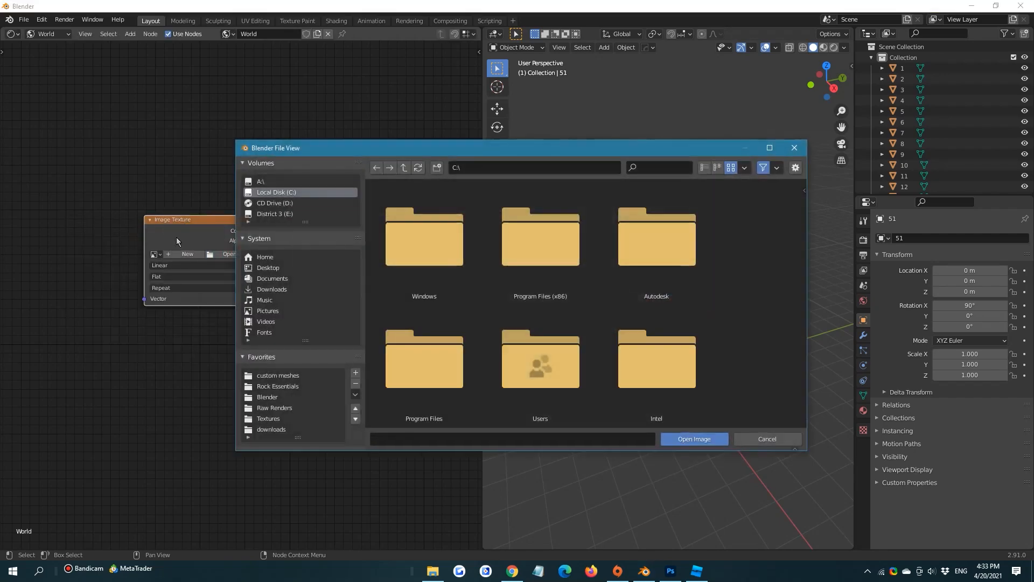
{"action": "left_click", "coordinate": [282, 418]}
{"action": "scroll", "coordinate": [542, 324], "scroll_direction": "down", "scroll_amount": 2}
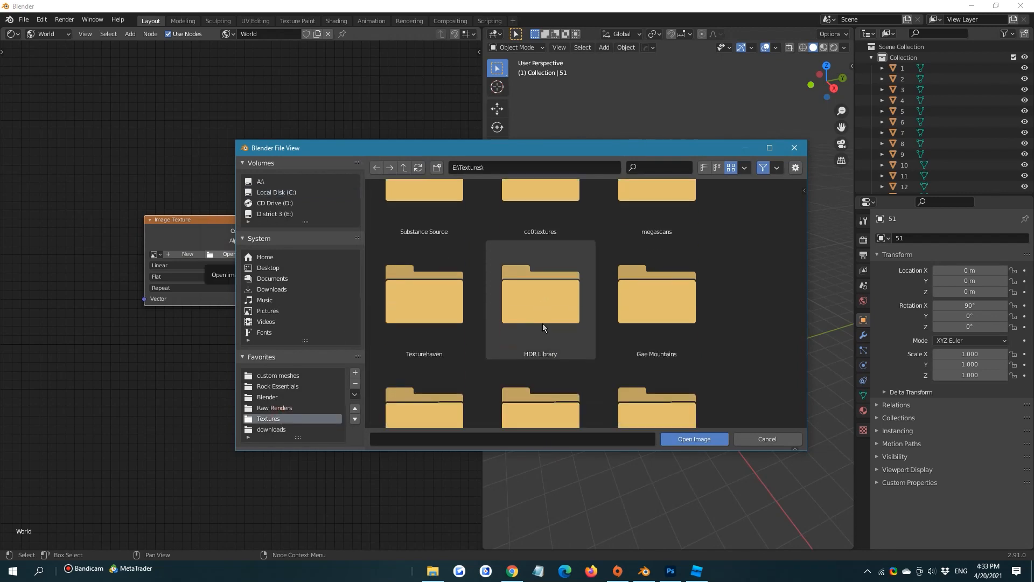
{"action": "double_click", "coordinate": [544, 290]}
{"action": "double_click", "coordinate": [415, 259]}
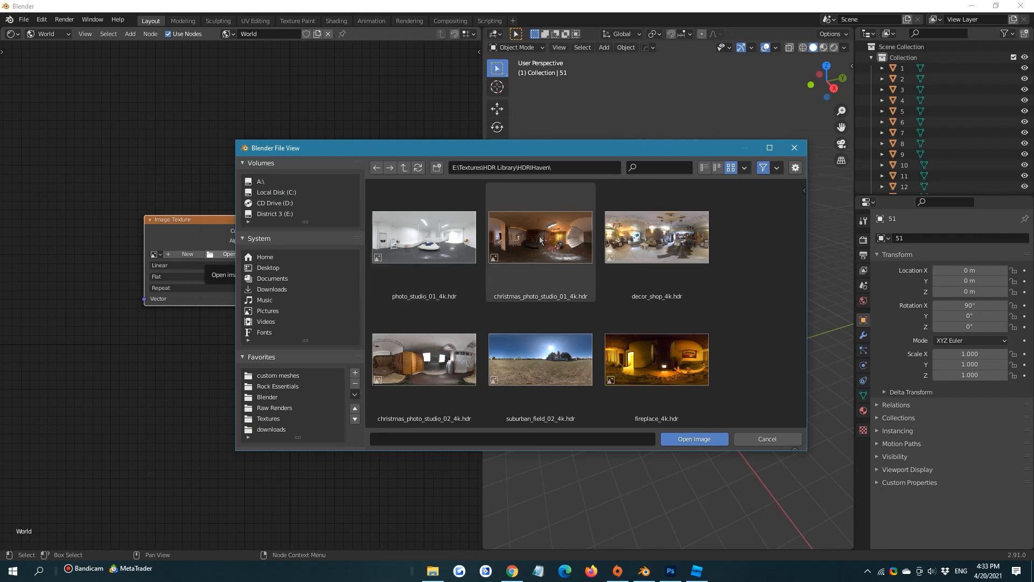
{"action": "scroll", "coordinate": [537, 237], "scroll_direction": "down", "scroll_amount": 1}
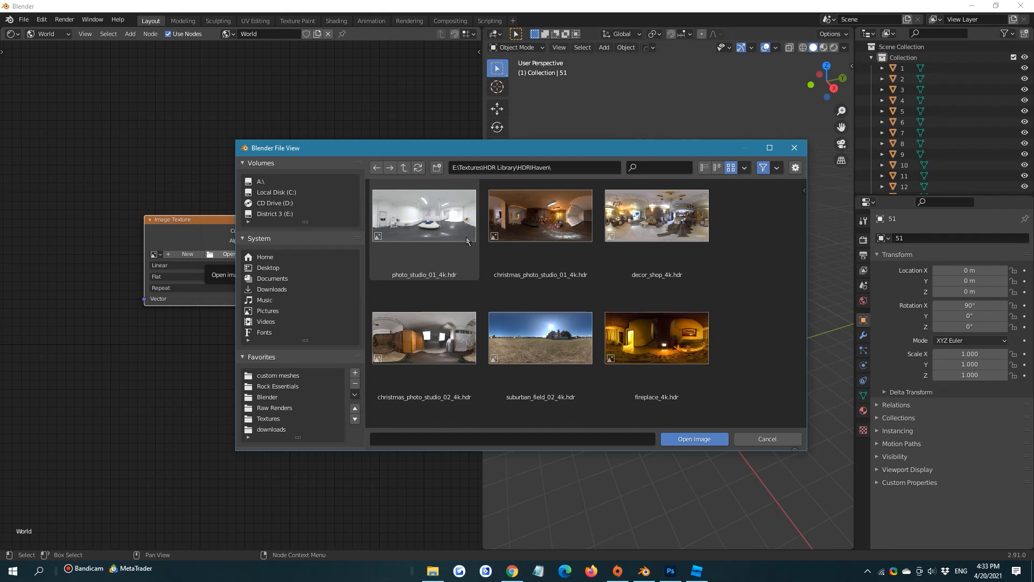
{"action": "scroll", "coordinate": [467, 239], "scroll_direction": "up", "scroll_amount": 1}
{"action": "left_click", "coordinate": [536, 233]}
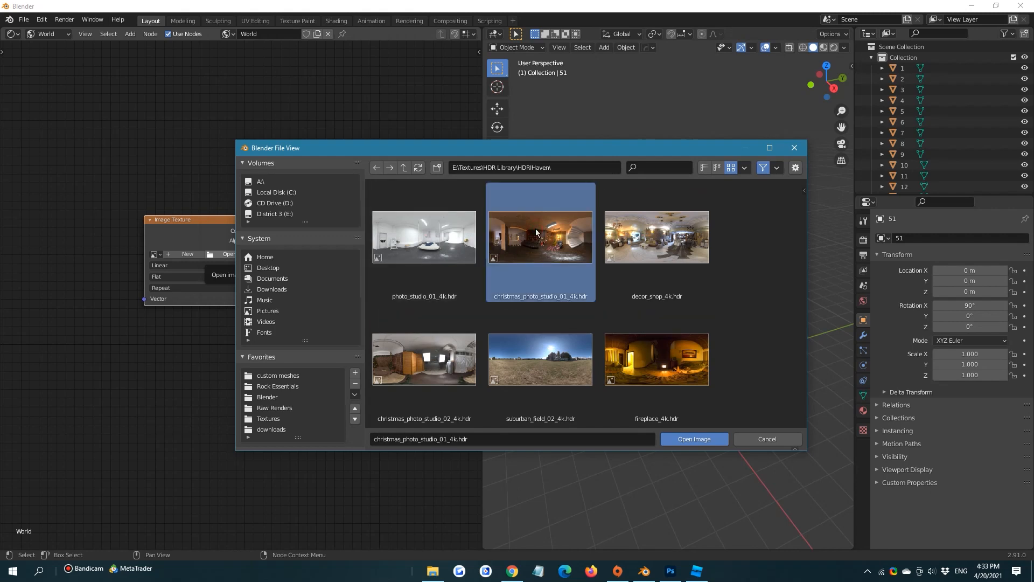
{"action": "left_click", "coordinate": [423, 237]}
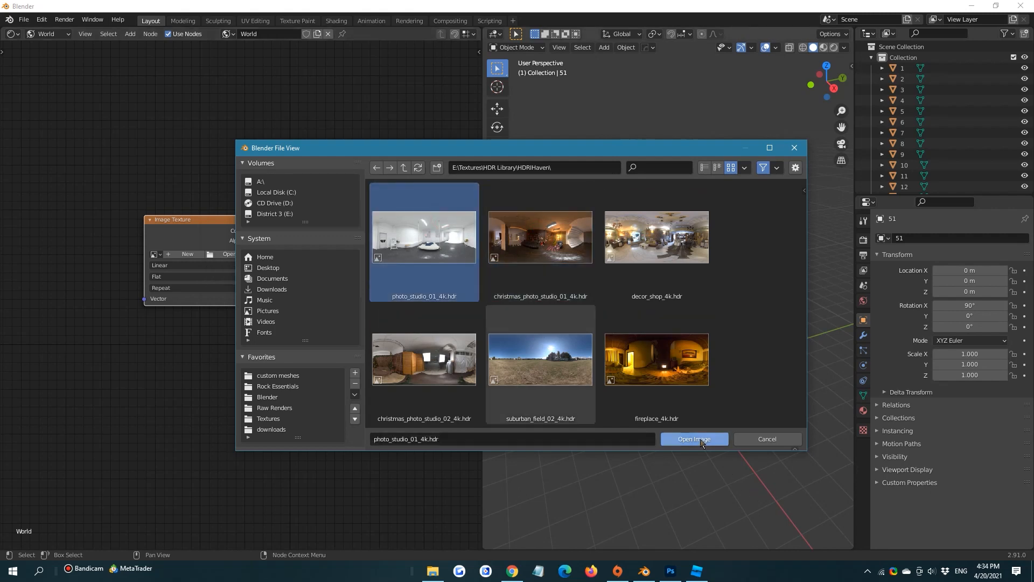
{"action": "left_click", "coordinate": [694, 439]}
{"action": "left_click_drag", "start_coordinate": [251, 231], "coordinate": [296, 238]}
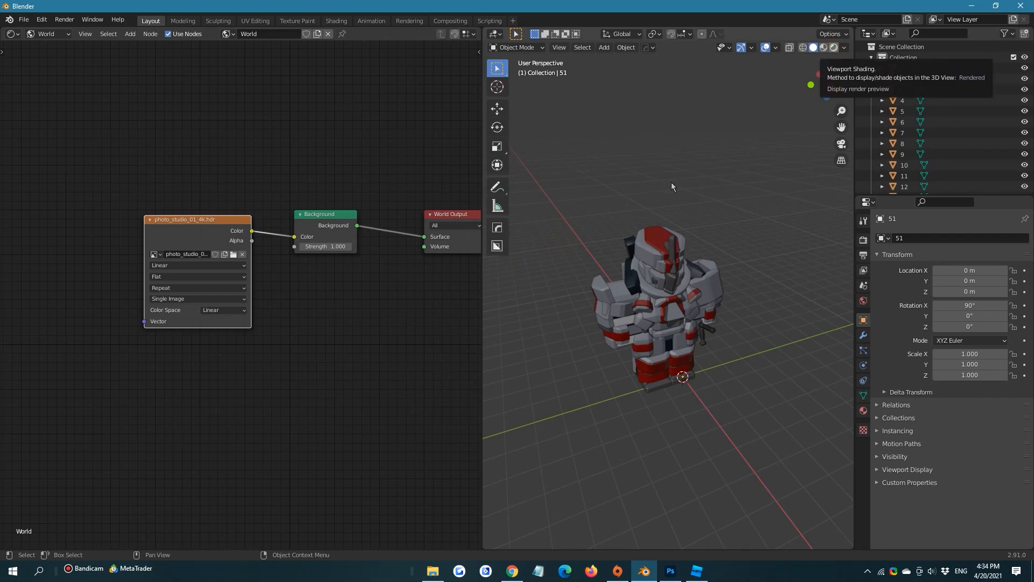
Display the 3D viewport in Rendered shading and set the render engine to Cycles with GPU Compute as the device
{"action": "left_click", "coordinate": [834, 48]}
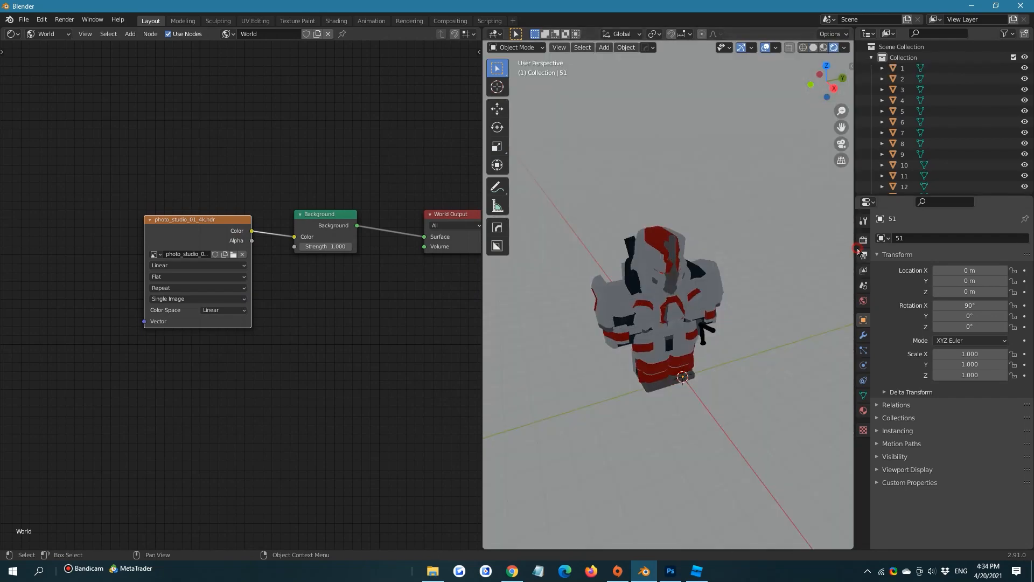
{"action": "left_click", "coordinate": [862, 239]}
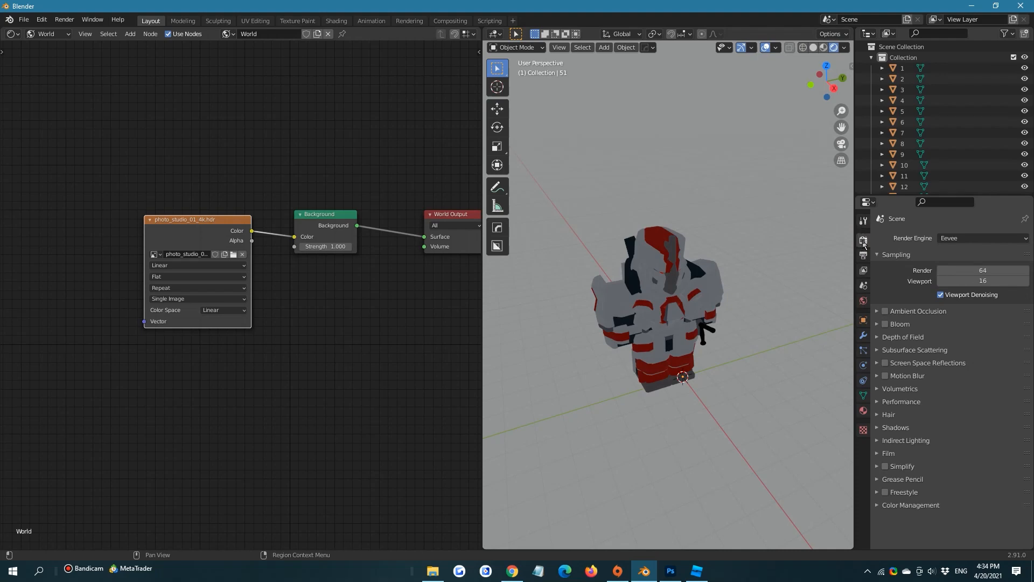
{"action": "left_click", "coordinate": [955, 239]}
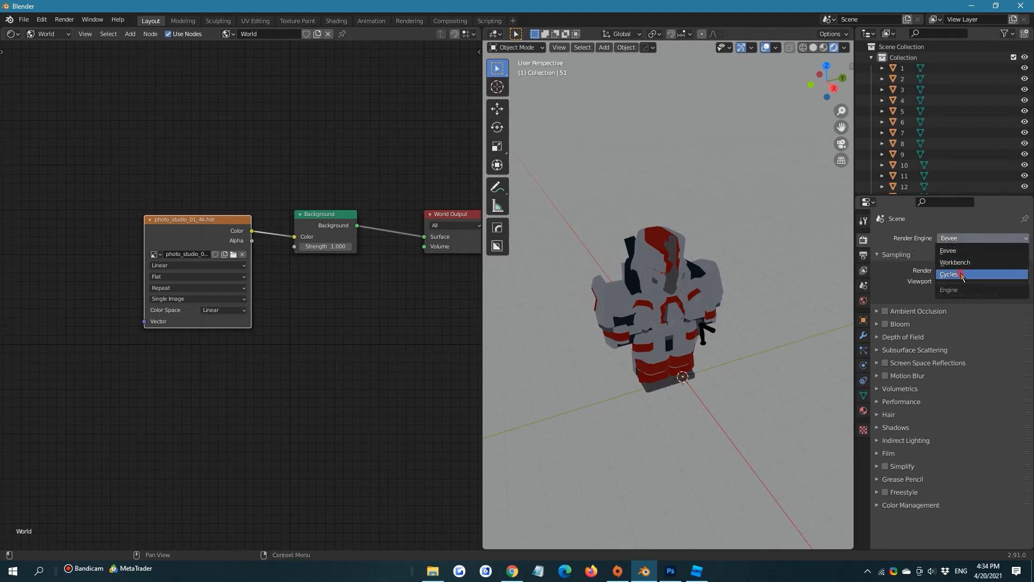
{"action": "left_click", "coordinate": [962, 276]}
{"action": "left_click", "coordinate": [946, 265]}
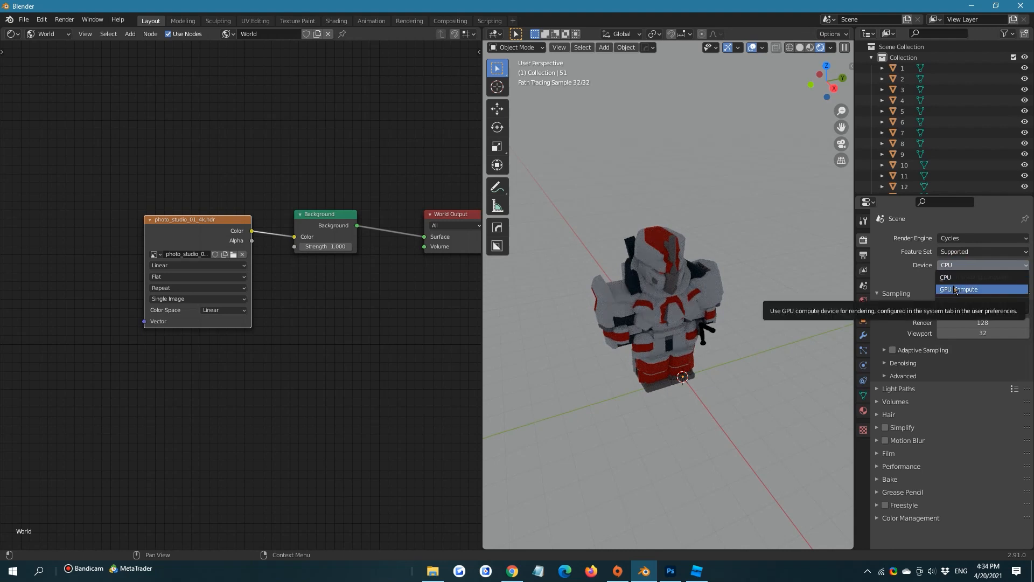
{"action": "left_click", "coordinate": [955, 290]}
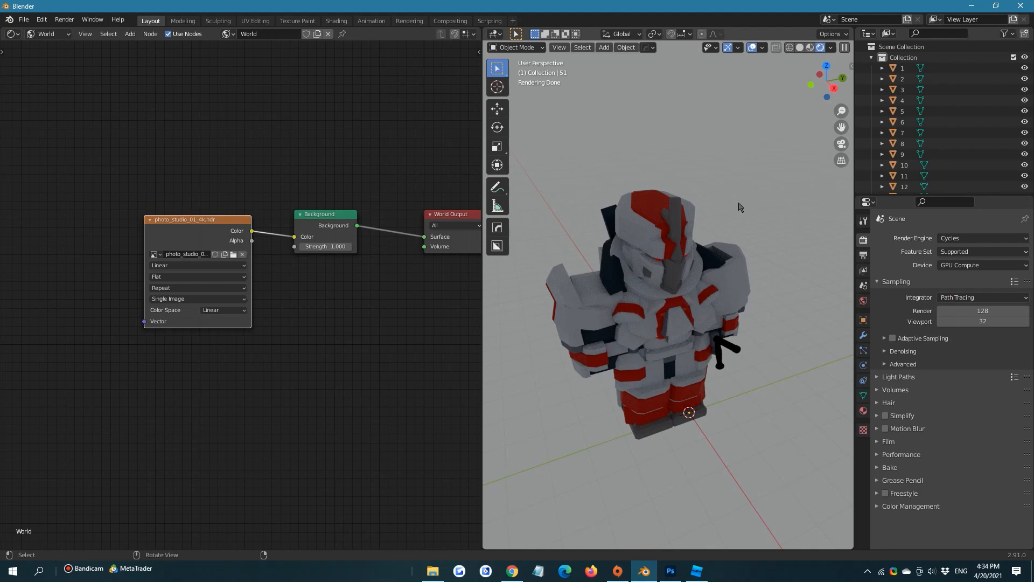
Replace the Image Texture node with an Environment Texture node and connect its Color output to the Background Color
{"action": "middle_click_drag", "start_coordinate": [739, 207], "coordinate": [695, 174]}
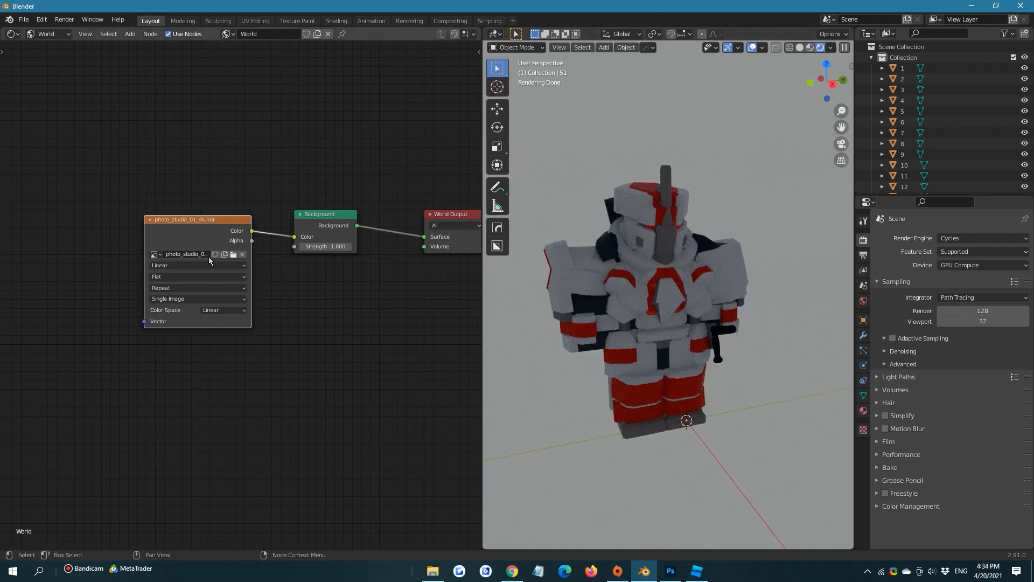
{"action": "key", "text": "Delete"}
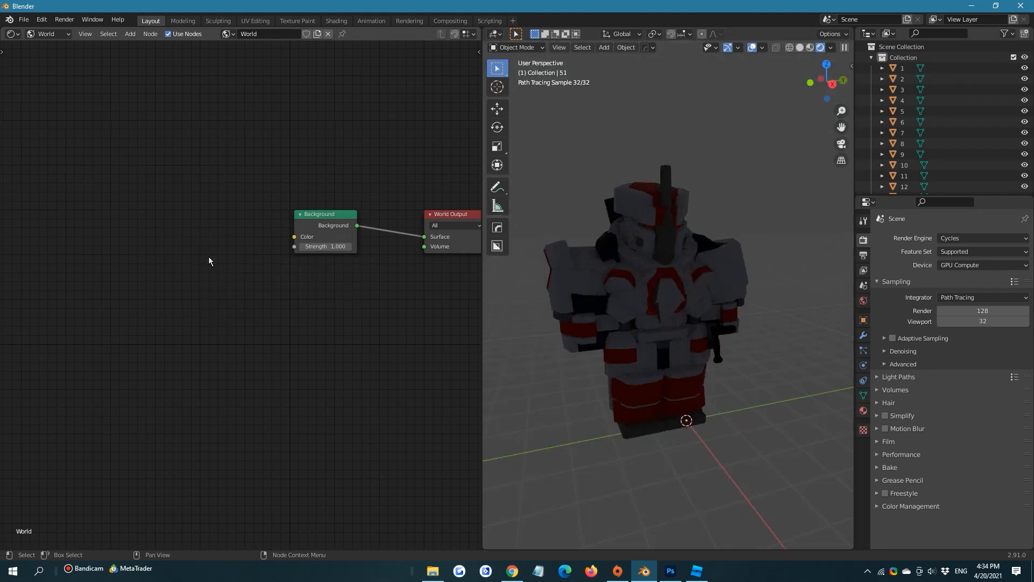
{"action": "key", "text": "shift+a"}
{"action": "type", "text": "en"}
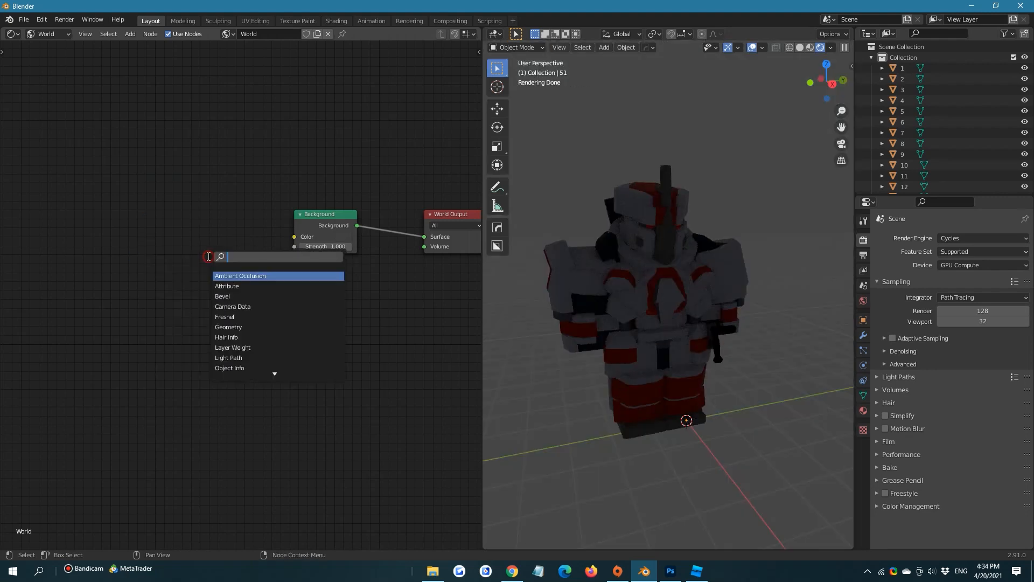
{"action": "type", "text": "v"}
{"action": "left_click", "coordinate": [229, 272]}
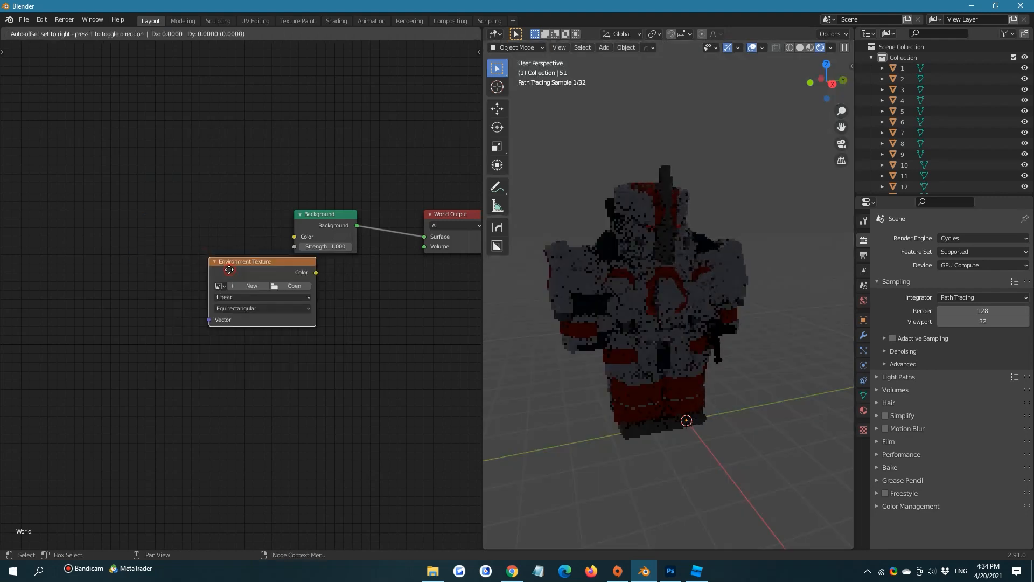
{"action": "left_click", "coordinate": [198, 268]}
{"action": "left_click_drag", "start_coordinate": [286, 269], "coordinate": [294, 236]}
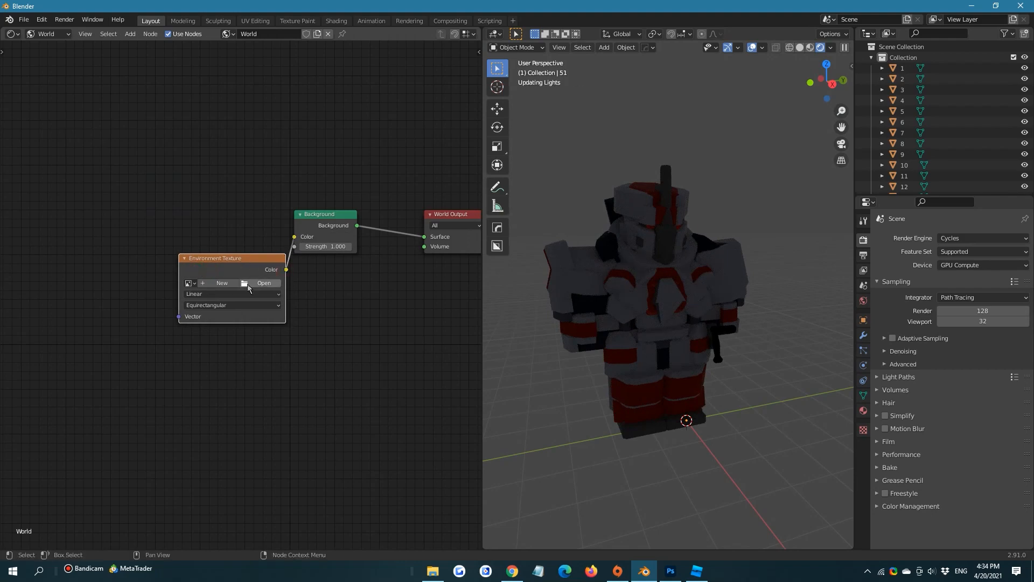
Load empty_warehouse_01_4k (1).hdr from the HDRIHaven folder into the Environment Texture node and move the node away from Background
{"action": "left_click", "coordinate": [254, 284]}
{"action": "scroll", "coordinate": [693, 367], "scroll_direction": "down", "scroll_amount": 2}
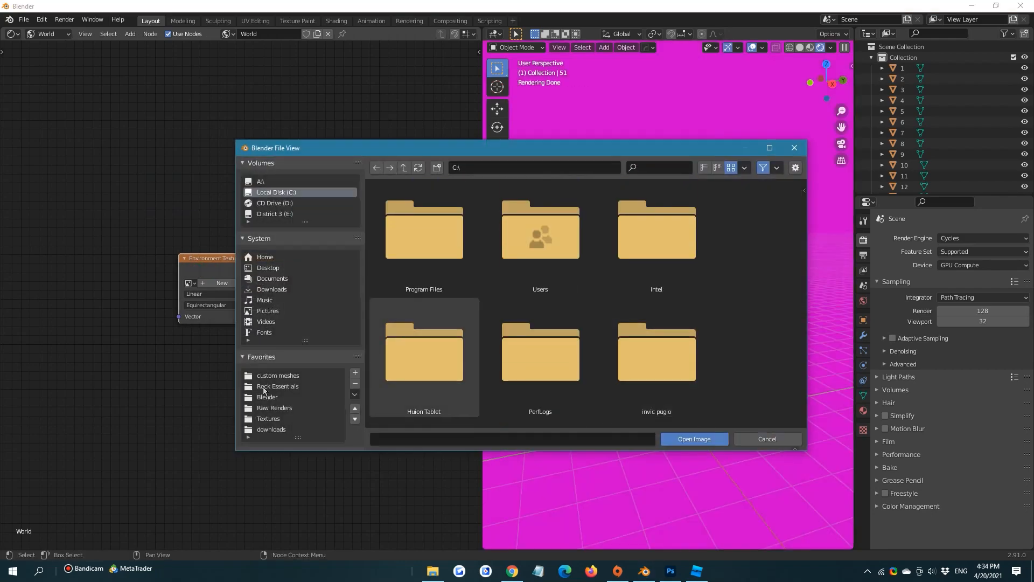
{"action": "left_click", "coordinate": [261, 419]}
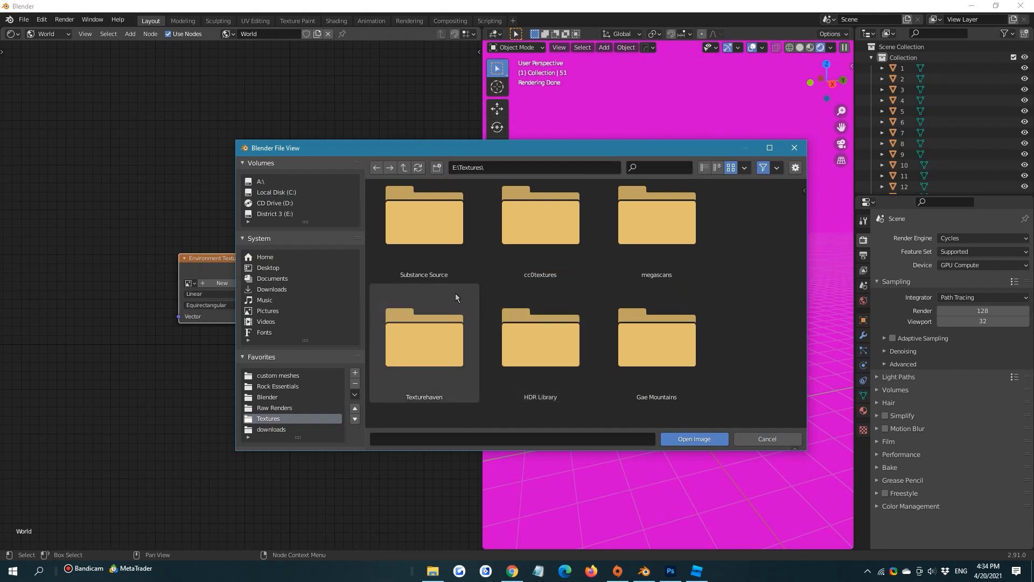
{"action": "double_click", "coordinate": [445, 314]}
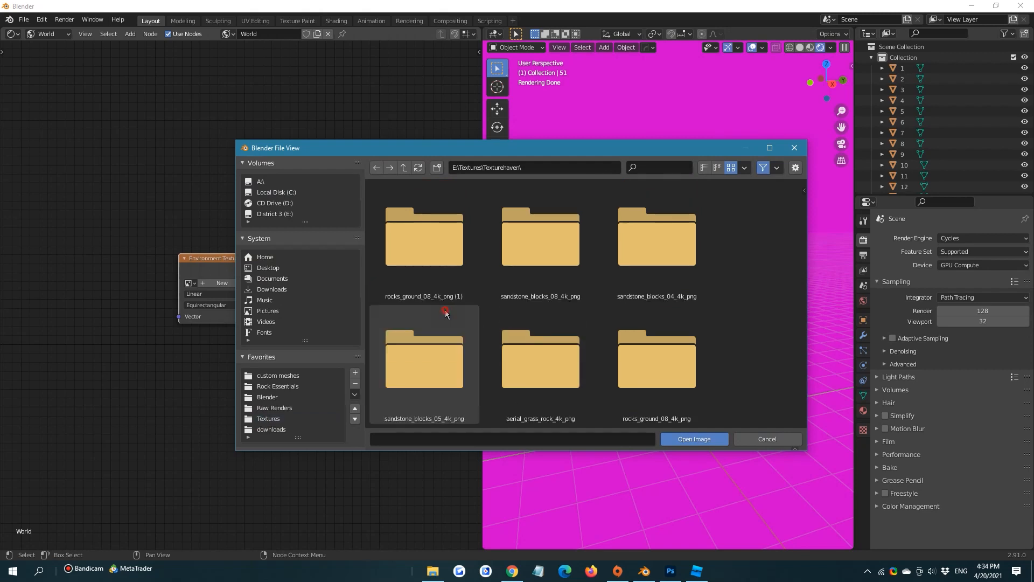
{"action": "left_click", "coordinate": [403, 167]}
{"action": "left_click", "coordinate": [550, 277]}
{"action": "double_click", "coordinate": [550, 277]}
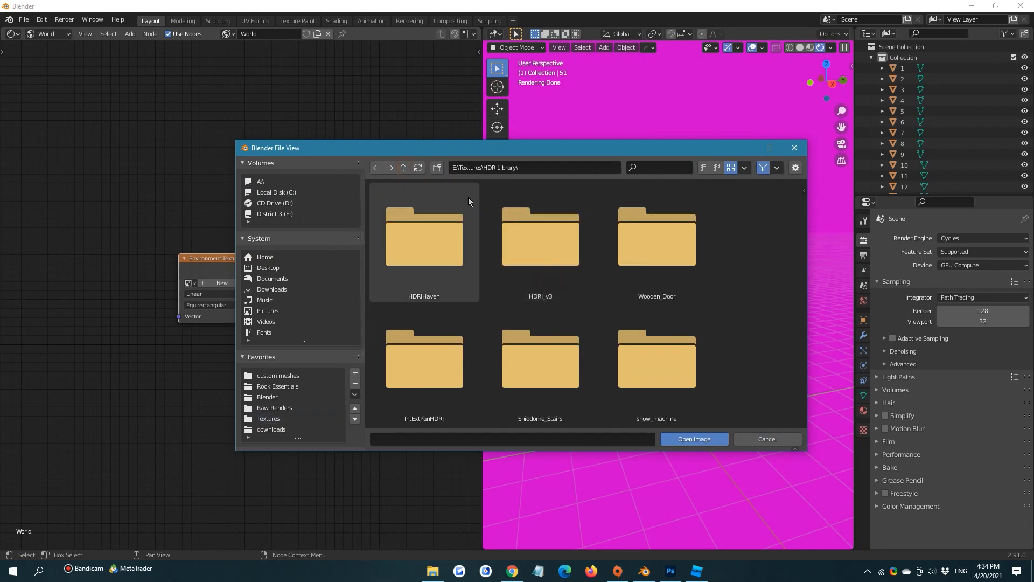
{"action": "double_click", "coordinate": [427, 232]}
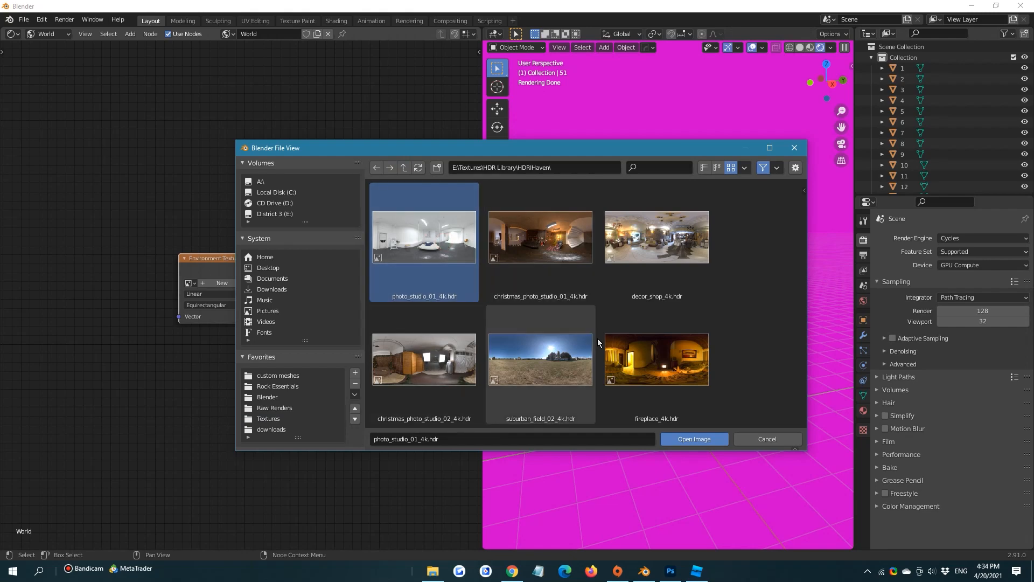
{"action": "scroll", "coordinate": [574, 322], "scroll_direction": "down", "scroll_amount": 8}
{"action": "double_click", "coordinate": [569, 334]}
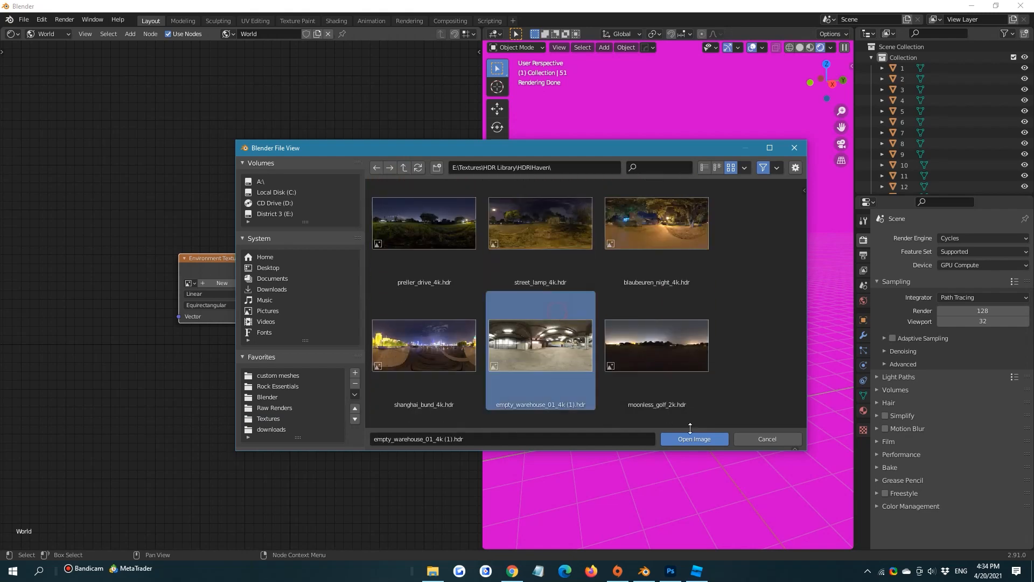
{"action": "left_click_drag", "start_coordinate": [261, 268], "coordinate": [215, 238]}
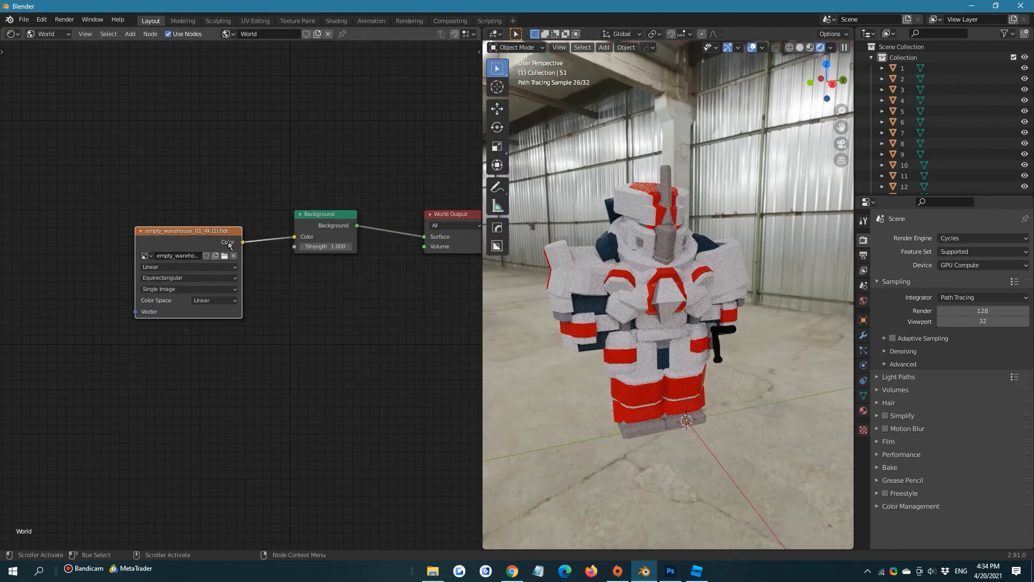
Enable the Transparent film option in the render settings to hide the HDR backdrop behind the armor
{"action": "scroll", "coordinate": [679, 193], "scroll_direction": "up", "scroll_amount": 2}
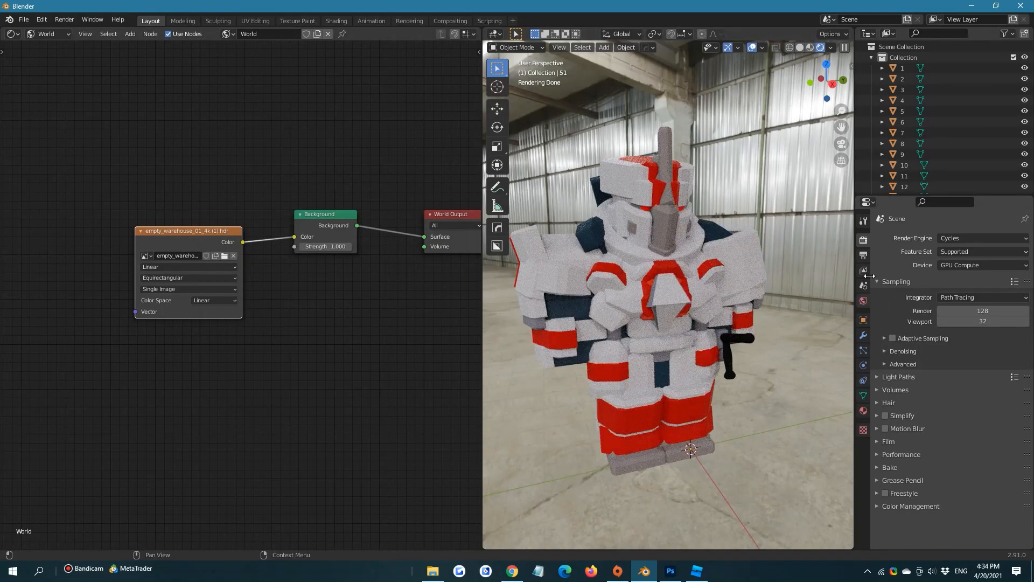
{"action": "left_click", "coordinate": [889, 442]}
{"action": "left_click", "coordinate": [892, 522]}
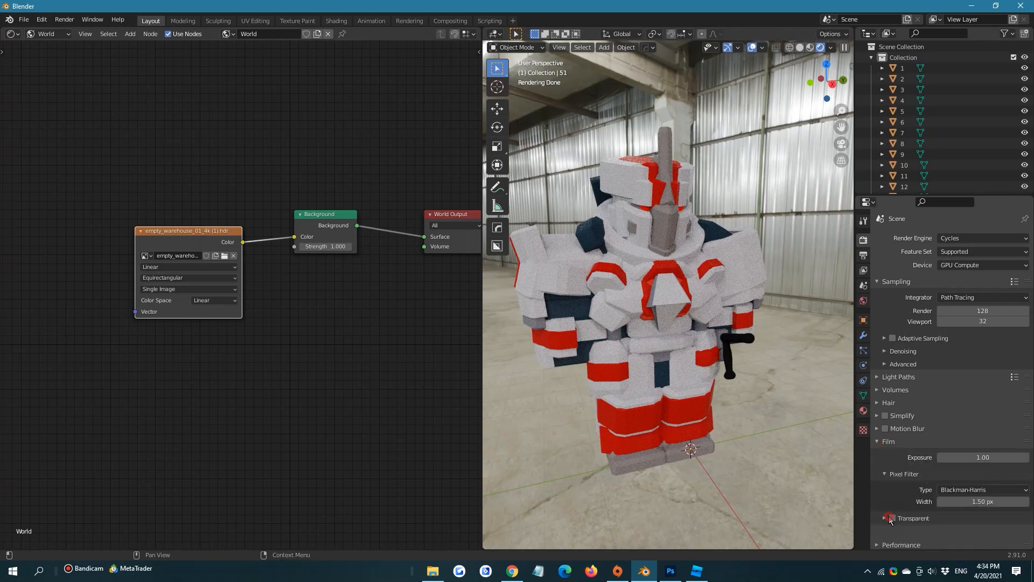
{"action": "left_click", "coordinate": [893, 517]}
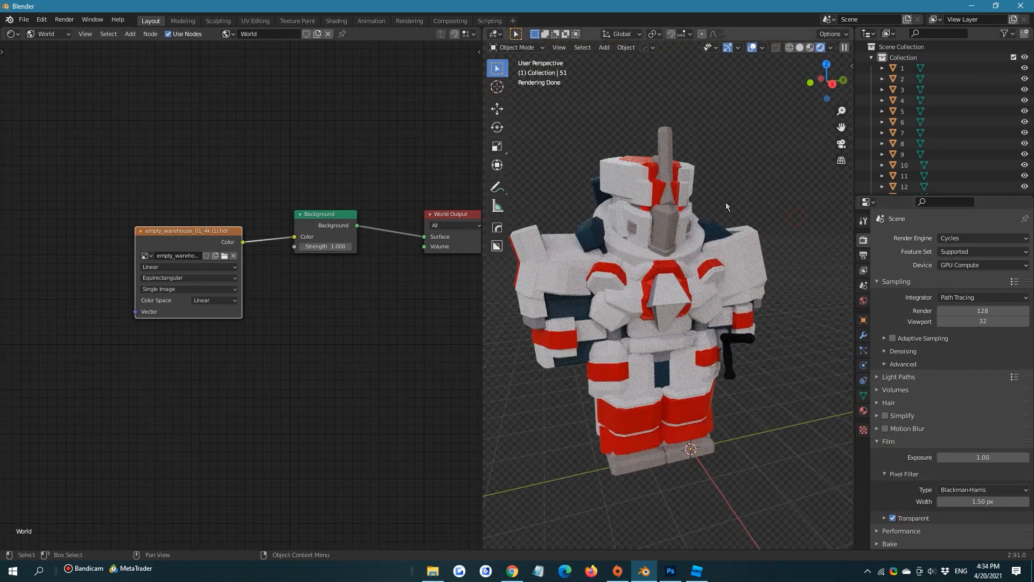
{"action": "middle_click_drag", "start_coordinate": [726, 202], "coordinate": [739, 214], "text": "shift"}
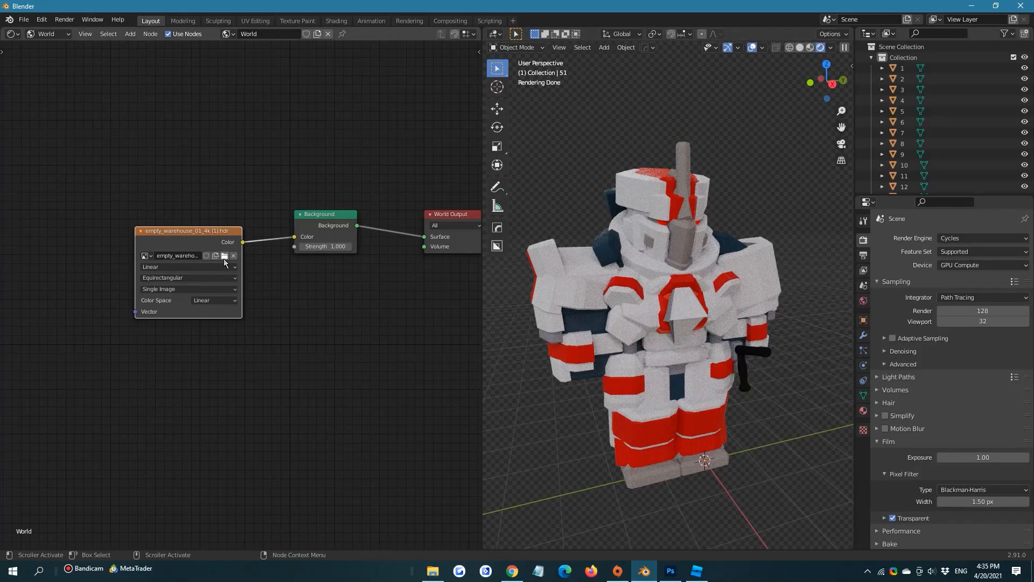
Replace the image in the Environment Texture node with decor_shop_4k.hdr
{"action": "left_click", "coordinate": [225, 255]}
{"action": "left_click", "coordinate": [686, 265]}
{"action": "left_click", "coordinate": [699, 437]}
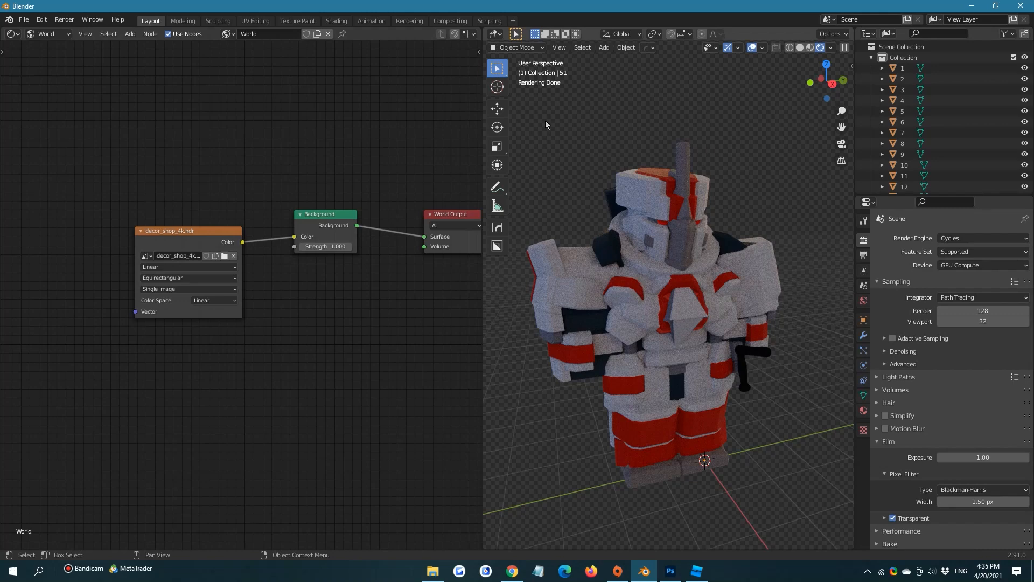
Change the Shader Editor area to a 3D Viewport and add an Area light to the scene
{"action": "left_click", "coordinate": [13, 35]}
{"action": "left_click", "coordinate": [38, 64]}
{"action": "key", "text": "shift+a"}
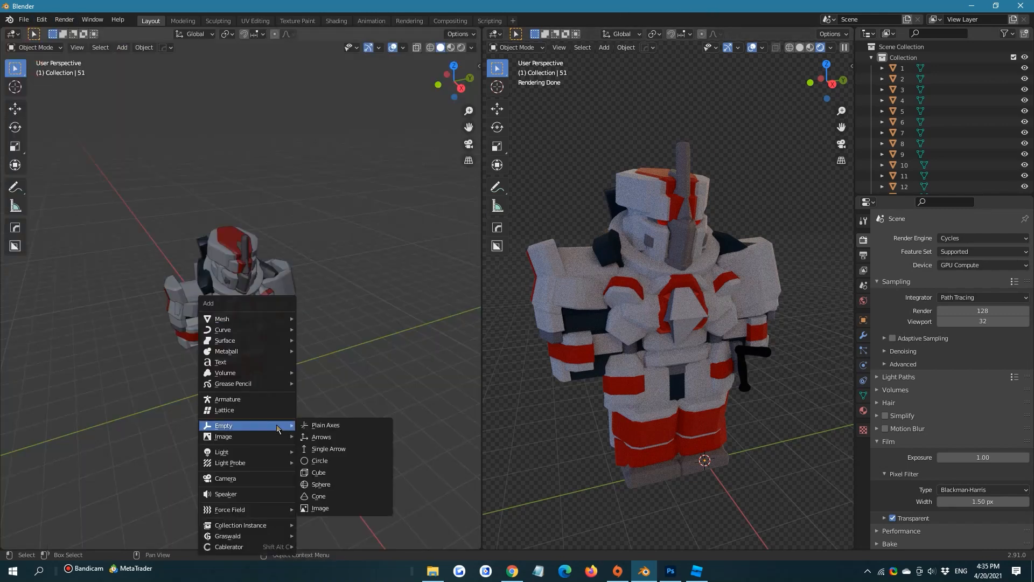
{"action": "mouse_move", "coordinate": [253, 452]}
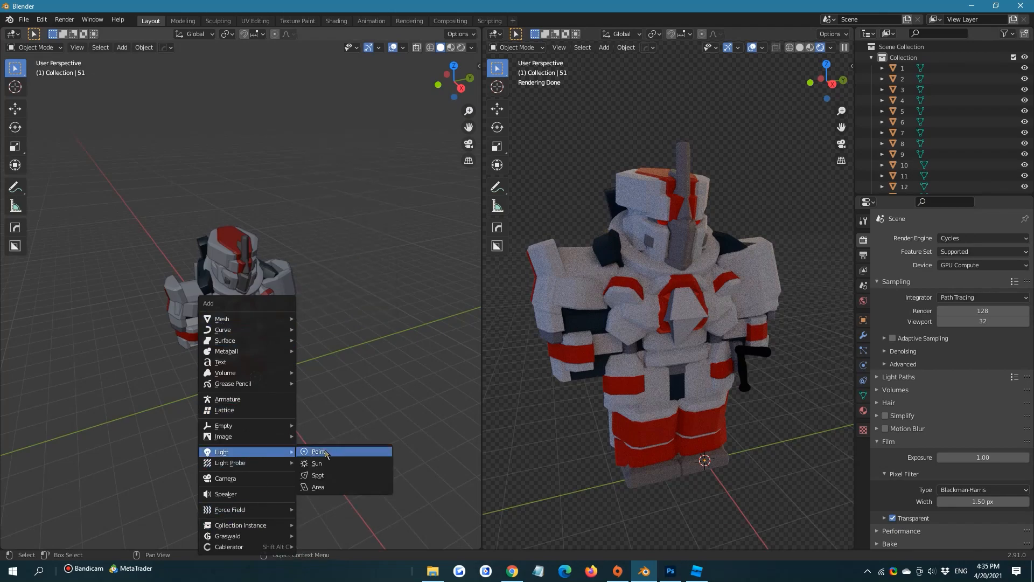
{"action": "left_click", "coordinate": [330, 488]}
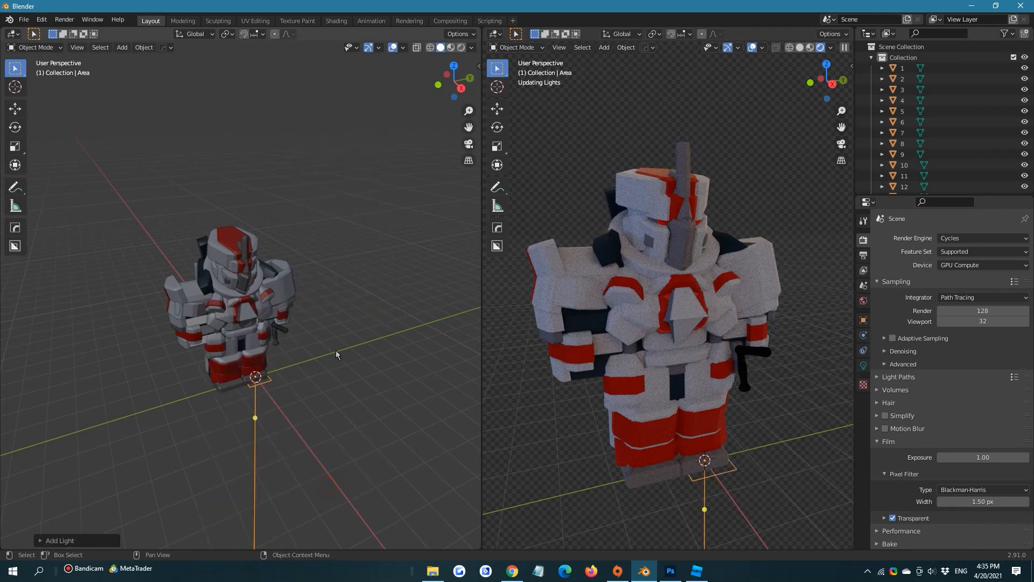
Move the Area light up beside the armor's head and enable Use Nodes in its light settings
{"action": "left_click", "coordinate": [15, 108]}
{"action": "left_click_drag", "start_coordinate": [257, 355], "coordinate": [319, 211]}
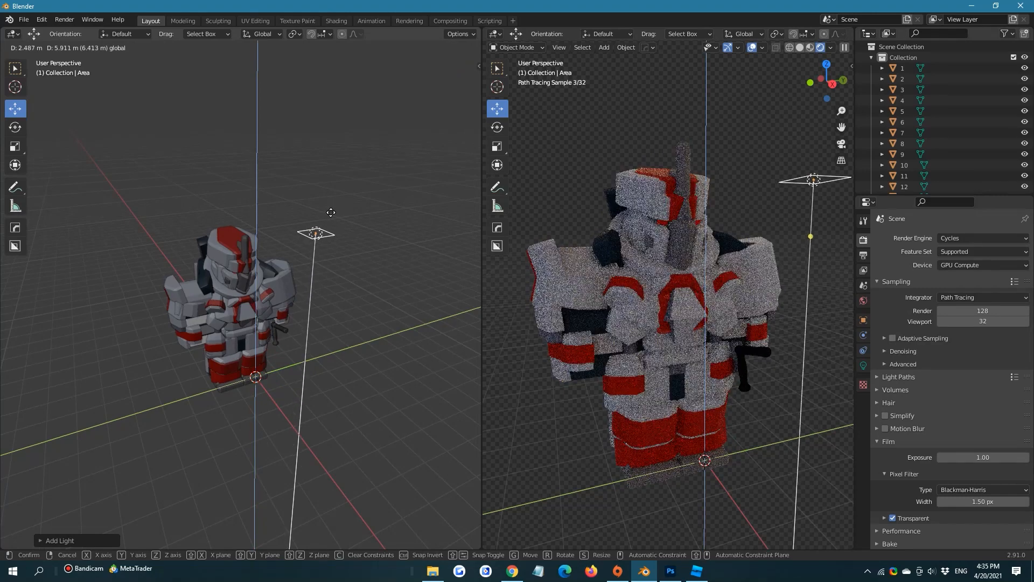
{"action": "left_click", "coordinate": [863, 365]}
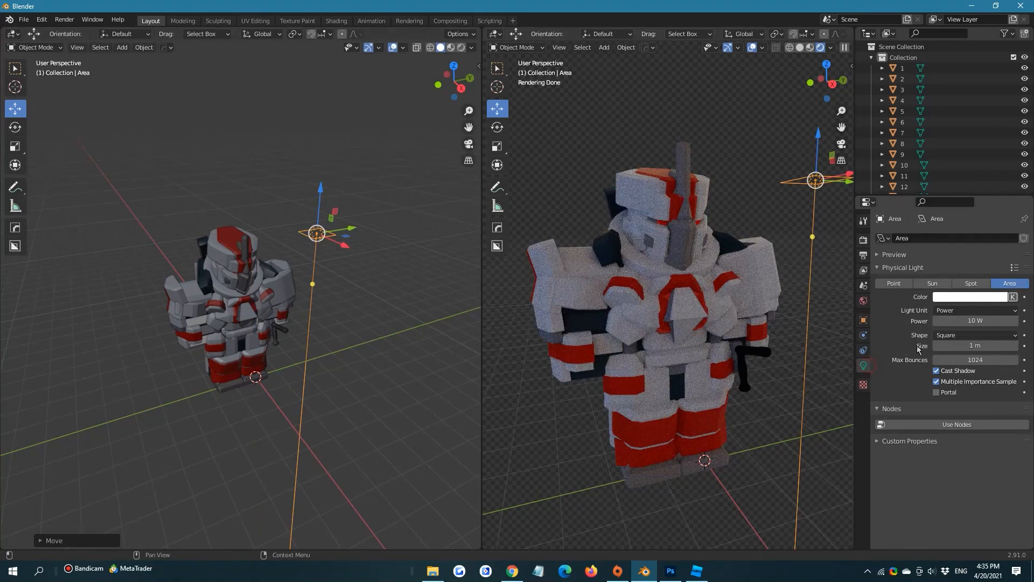
{"action": "left_click", "coordinate": [962, 426]}
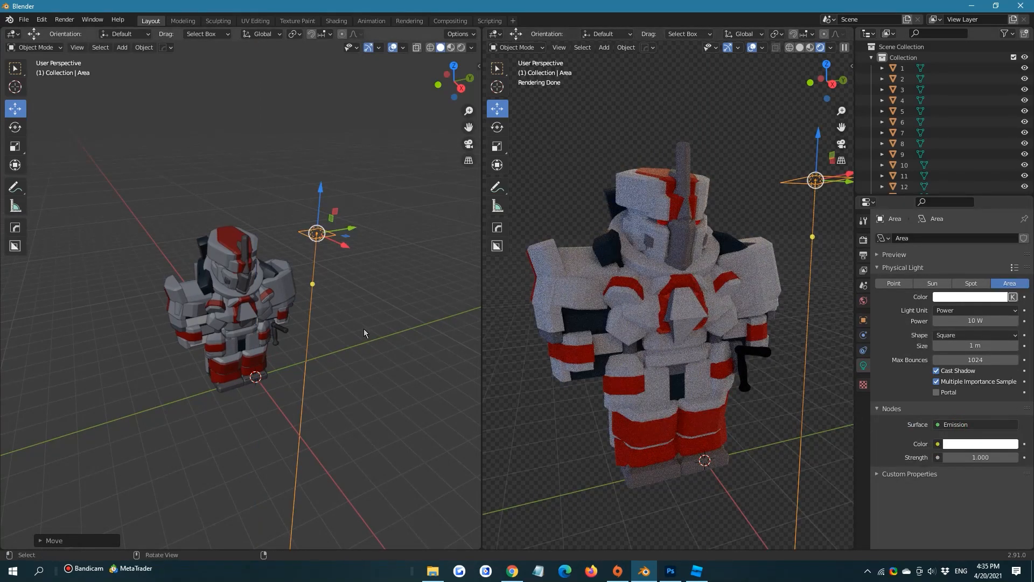
Rotate the Area light about the global X axis so it aims diagonally down at the armor
{"action": "middle_click_drag", "start_coordinate": [364, 329], "coordinate": [328, 311]}
{"action": "key", "text": "r"}
{"action": "key", "text": "z"}
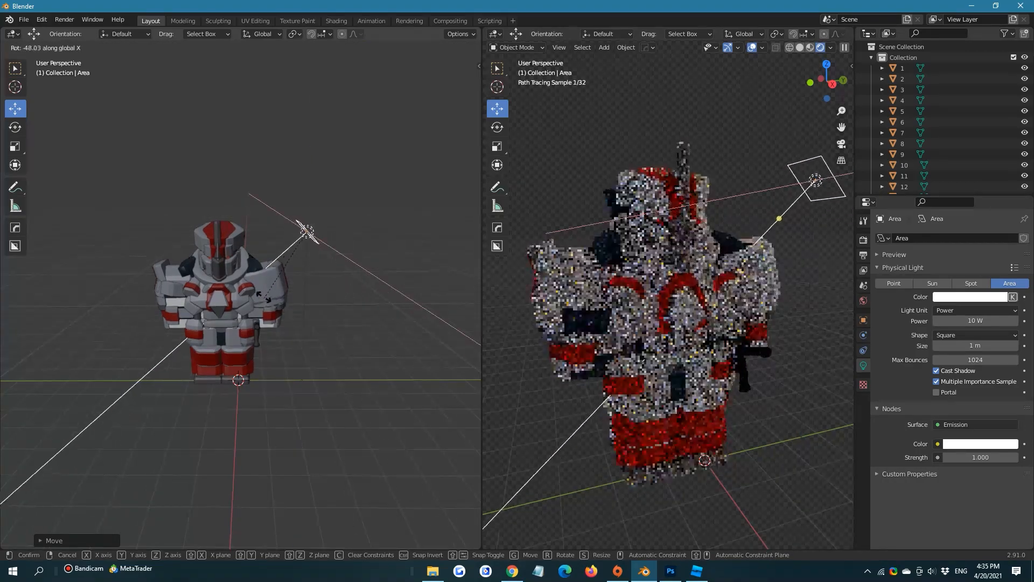
{"action": "left_click", "coordinate": [323, 282]}
Set the Area light's emission strength to 16.8 and move the light slightly farther away from the armor
{"action": "left_click_drag", "start_coordinate": [952, 459], "coordinate": [1014, 458]}
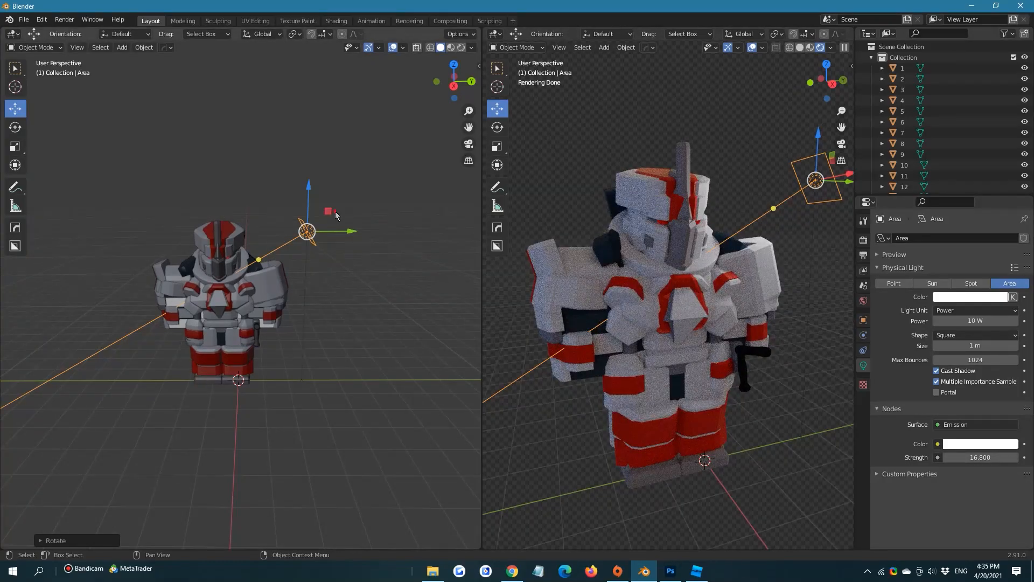
{"action": "left_click_drag", "start_coordinate": [335, 211], "coordinate": [362, 206]}
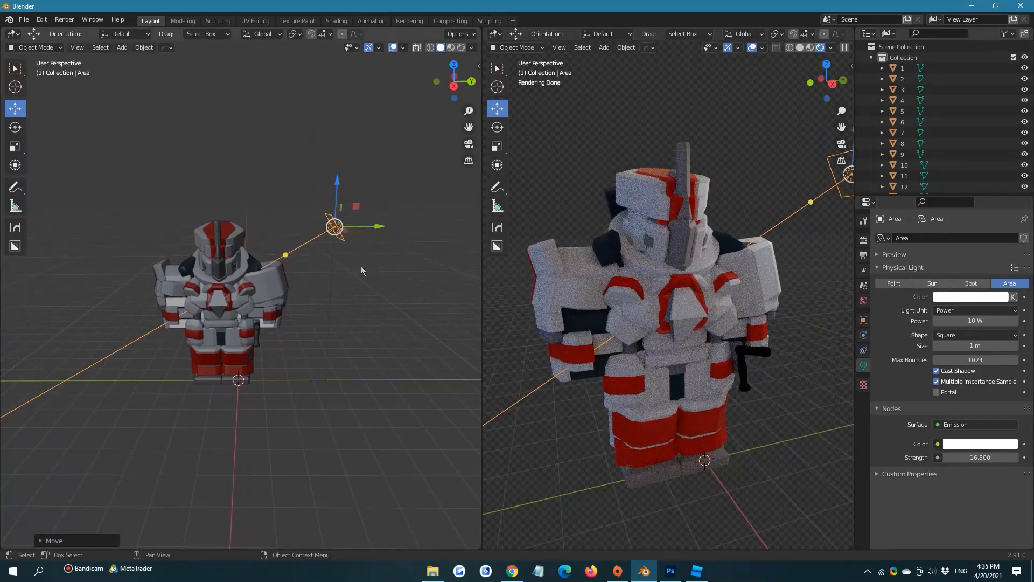
Duplicate the Area light and place the copy on the armor's opposite side, rotated to aim back at the armor
{"action": "scroll", "coordinate": [360, 266], "scroll_direction": "down", "scroll_amount": 2}
{"action": "key", "text": "shift+d"}
{"action": "right_click", "coordinate": [333, 238]}
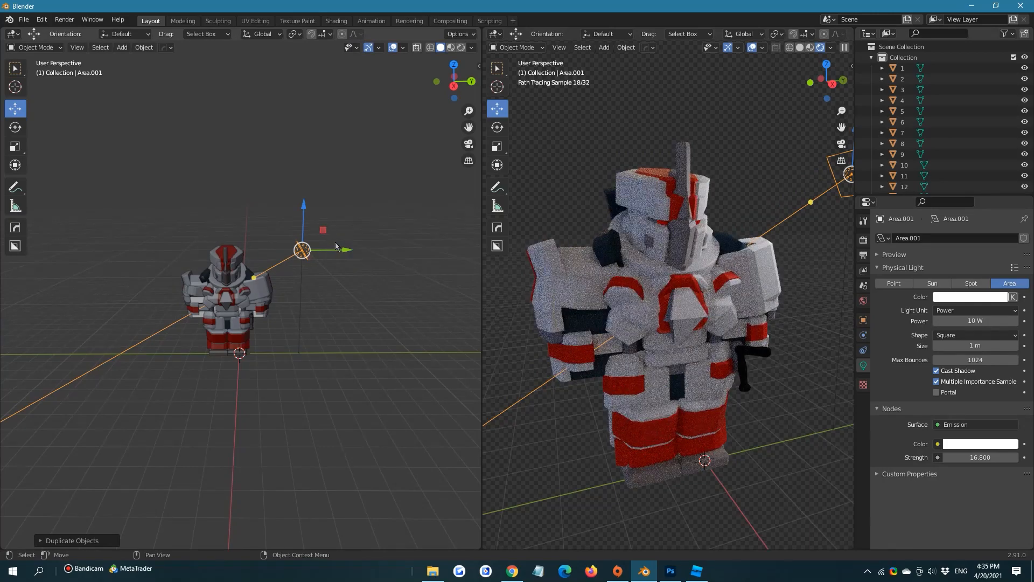
{"action": "left_click_drag", "start_coordinate": [342, 249], "coordinate": [150, 213]}
{"action": "left_click", "coordinate": [24, 127]}
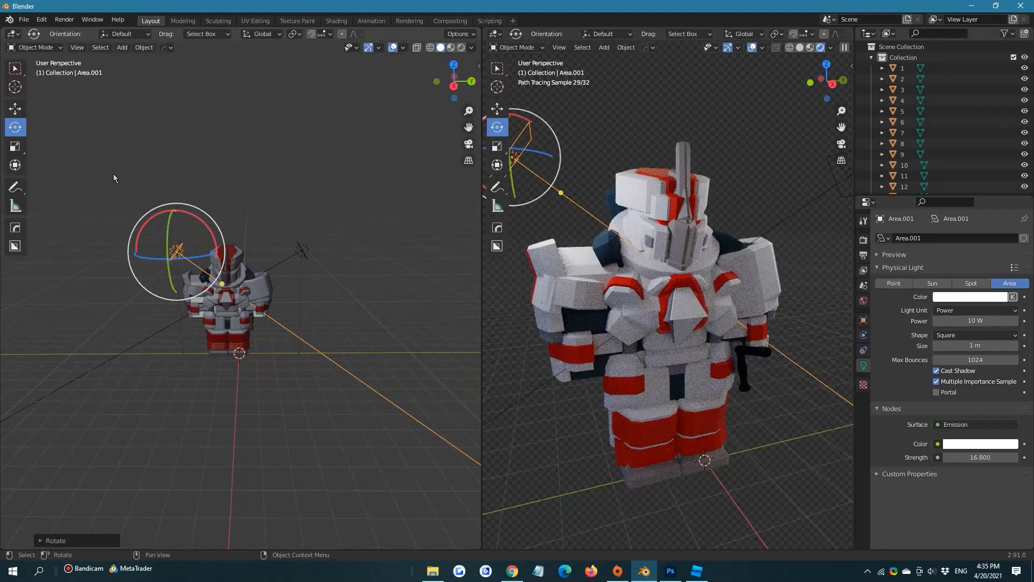
{"action": "left_click", "coordinate": [23, 109]}
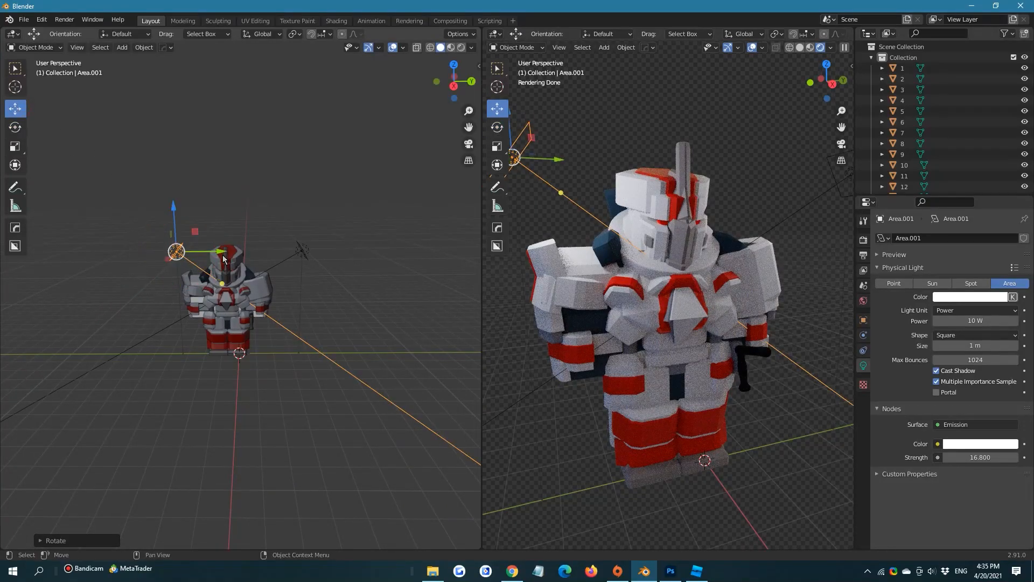
{"action": "left_click_drag", "start_coordinate": [224, 259], "coordinate": [190, 260]}
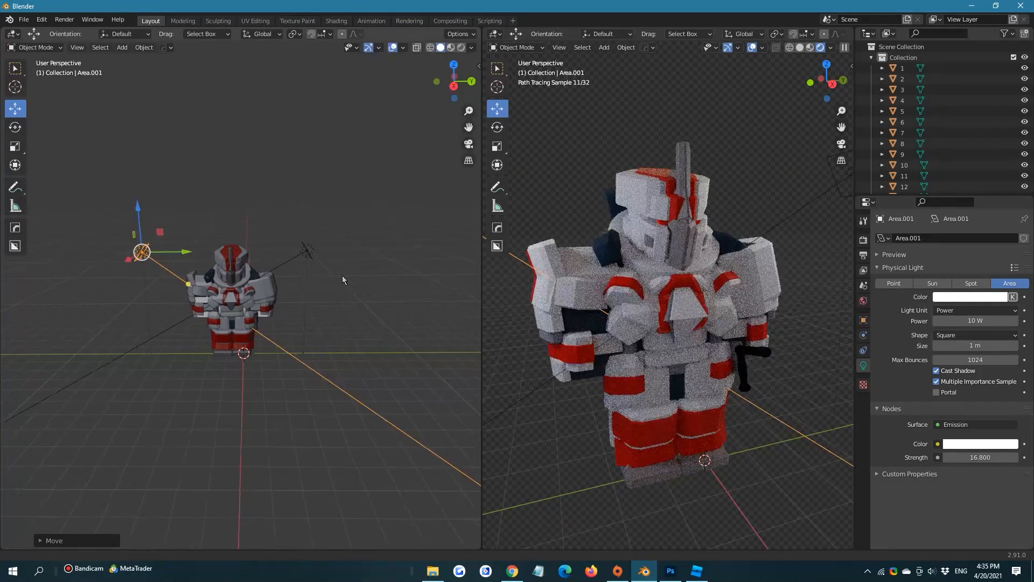
Set the duplicated light's emission strength to 26.1 and its emission color to fully saturated red
{"action": "scroll", "coordinate": [342, 279], "scroll_direction": "up", "scroll_amount": 2}
{"action": "left_click_drag", "start_coordinate": [976, 457], "coordinate": [1002, 457]}
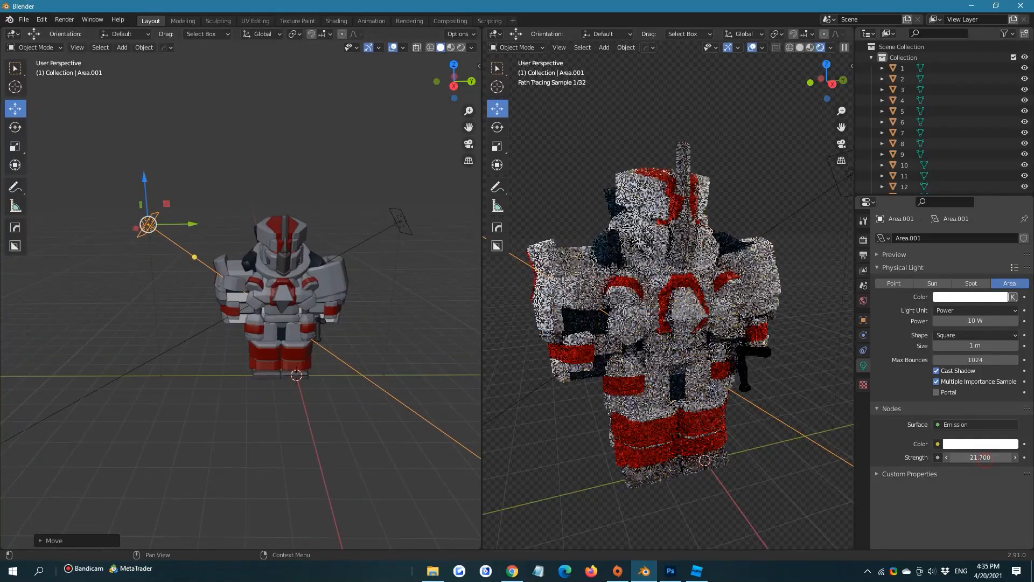
{"action": "left_click", "coordinate": [976, 443]}
{"action": "left_click", "coordinate": [961, 369]}
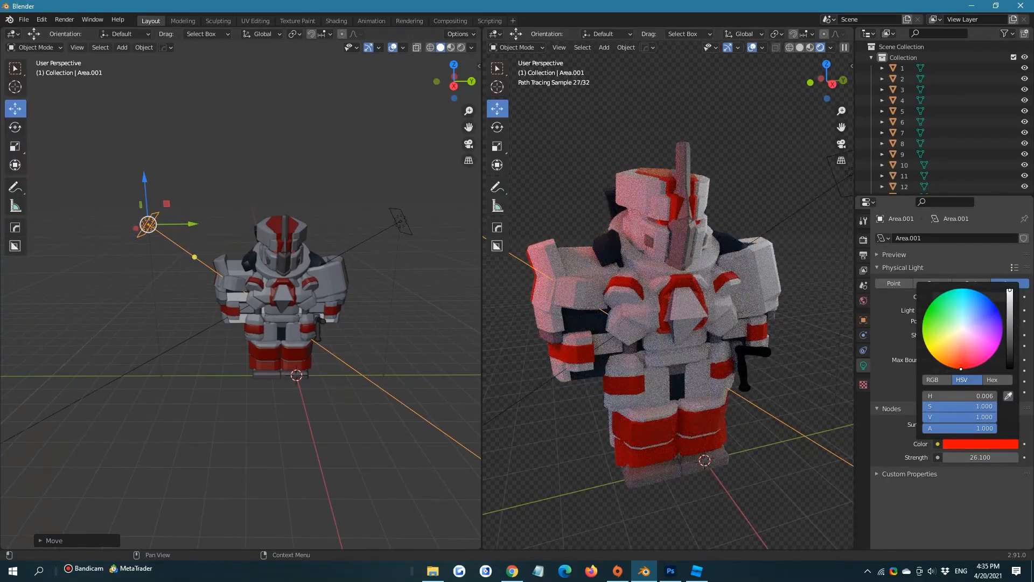
Move the red light farther from the armor and soften its emission color to pale pink with saturation 0.240
{"action": "scroll", "coordinate": [284, 256], "scroll_direction": "down", "scroll_amount": 2}
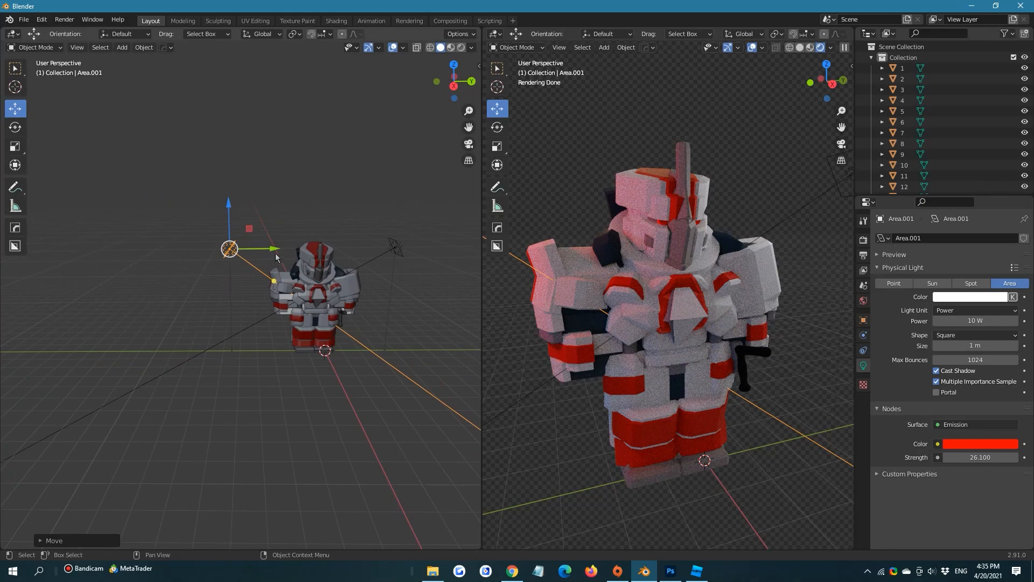
{"action": "left_click_drag", "start_coordinate": [276, 257], "coordinate": [237, 256]}
{"action": "left_click", "coordinate": [980, 443]}
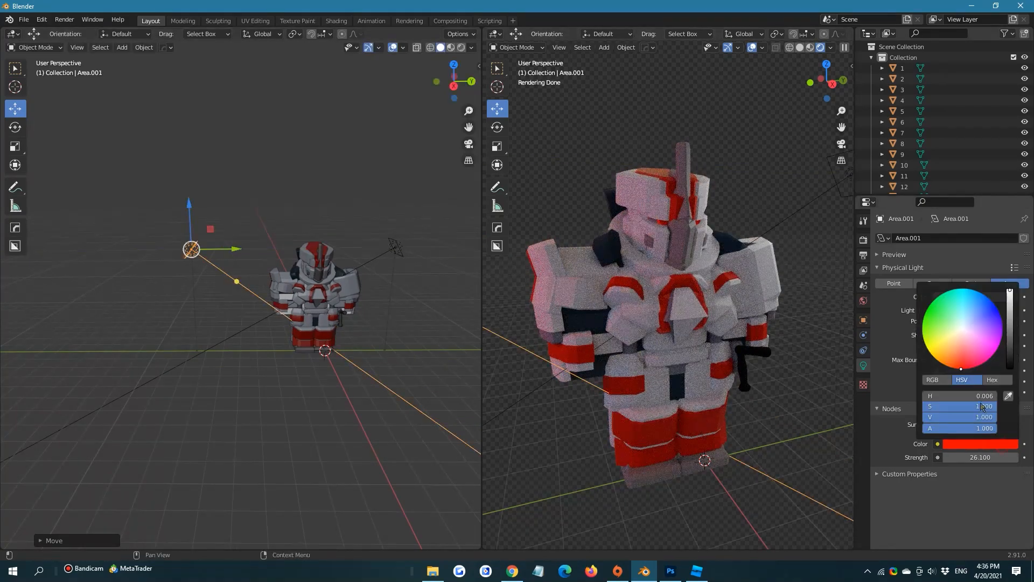
{"action": "mouse_move", "coordinate": [967, 351]}
{"action": "left_mouse_down"}
{"action": "mouse_move", "coordinate": [962, 329]}
{"action": "mouse_move", "coordinate": [962, 338]}
{"action": "left_mouse_up"}
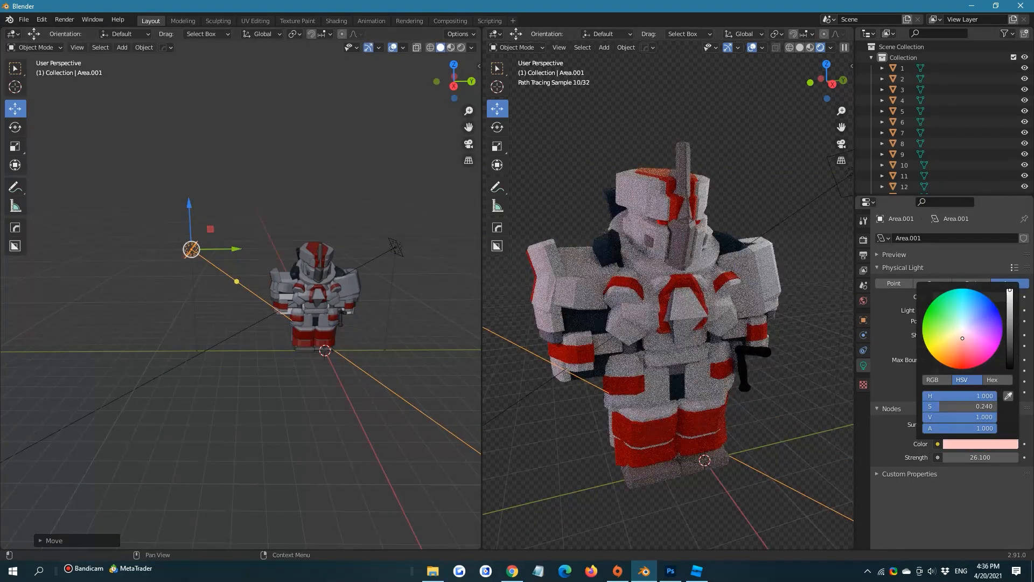
Duplicate the pale pink light and move the copy toward the area behind the armor
{"action": "middle_click_drag", "start_coordinate": [217, 302], "coordinate": [158, 305], "text": "shift"}
{"action": "key", "text": "shift+d"}
{"action": "right_click", "coordinate": [161, 302]}
{"action": "middle_click_drag", "start_coordinate": [208, 264], "coordinate": [162, 292]}
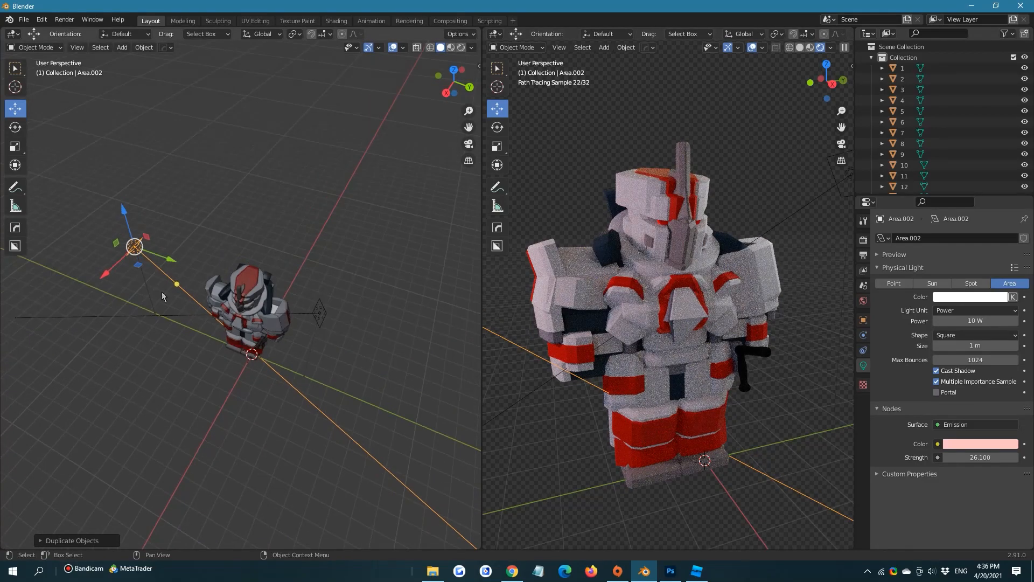
{"action": "key", "text": "g"}
{"action": "left_click", "coordinate": [277, 234]}
{"action": "key", "text": "r"}
{"action": "key", "text": "z"}
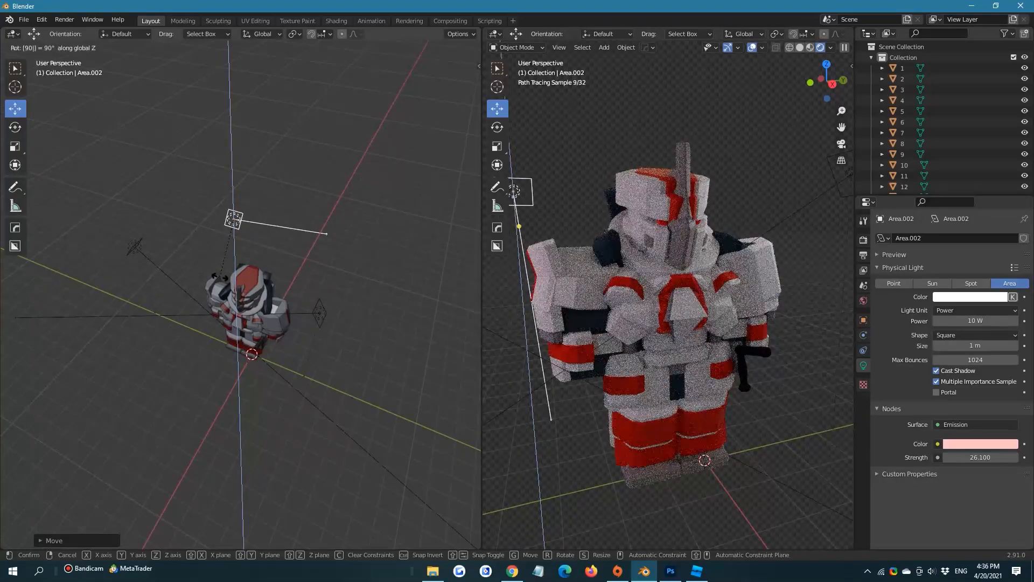
{"action": "left_click", "coordinate": [254, 282]}
Rotate the third light about the global Z axis to face the armor's back and move it directly behind the armor
{"action": "key", "text": "r"}
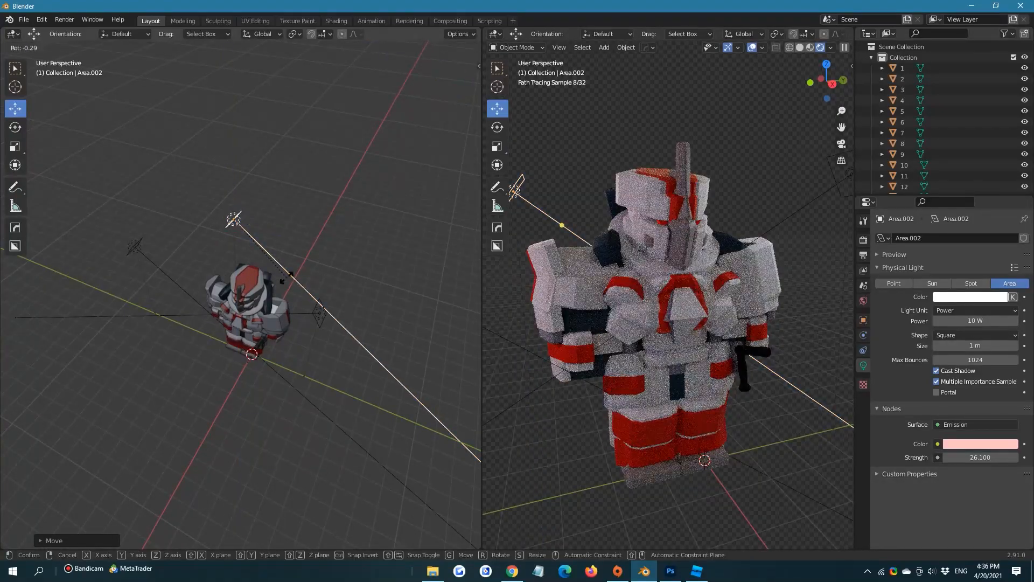
{"action": "key", "text": "z"}
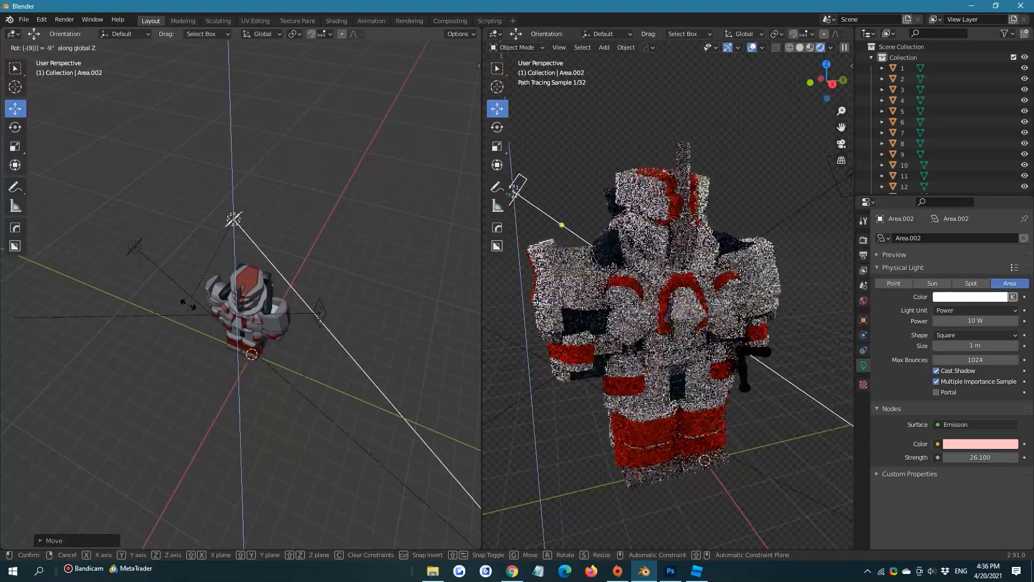
{"action": "left_click", "coordinate": [190, 308]}
{"action": "left_click_drag", "start_coordinate": [244, 237], "coordinate": [308, 239]}
Set the back light's emission strength to 168.3 and shift the light up behind the armor's right shoulder
{"action": "left_click_drag", "start_coordinate": [982, 455], "coordinate": [1028, 455]}
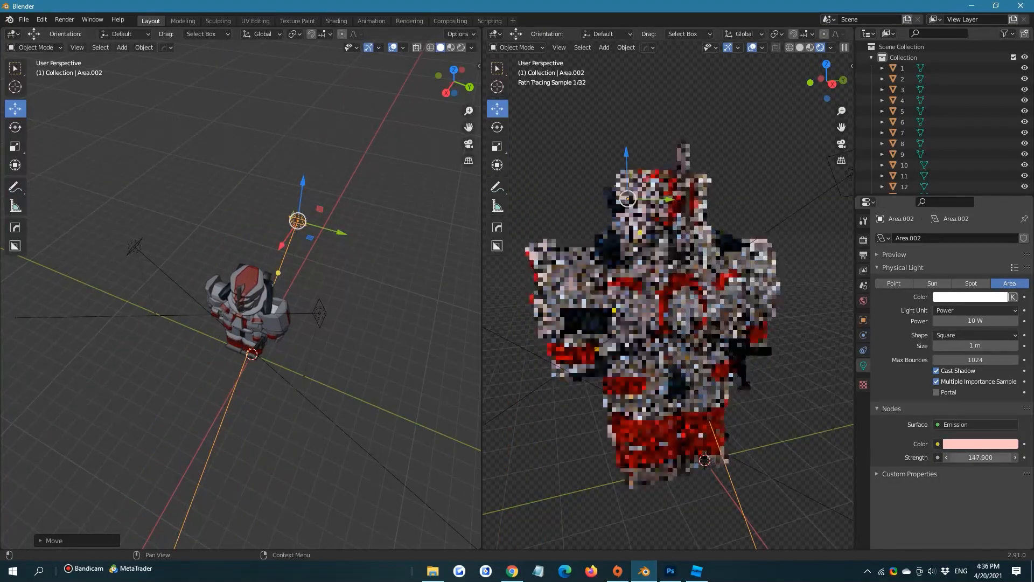
{"action": "left_click_drag", "start_coordinate": [330, 205], "coordinate": [298, 187]}
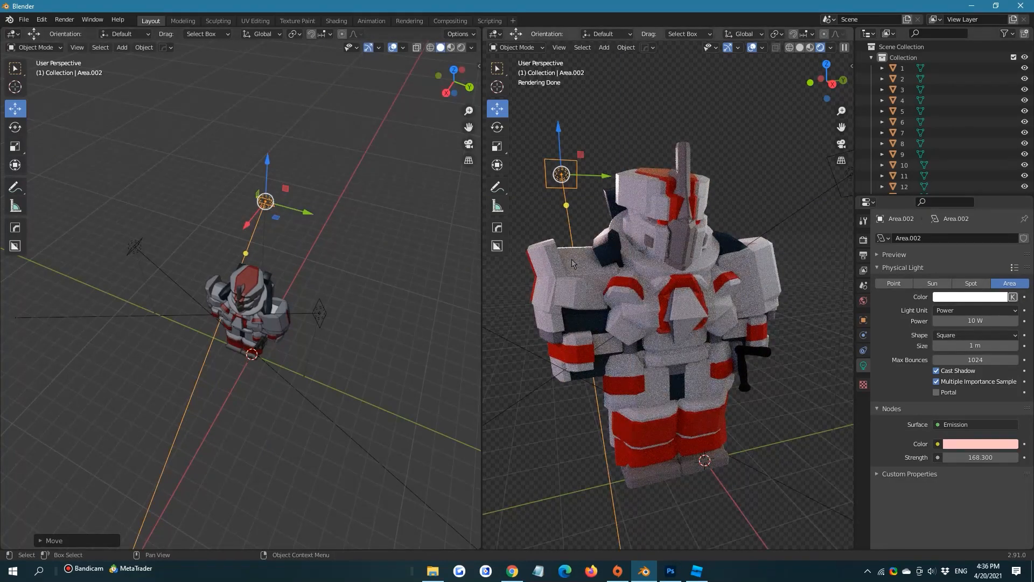
Duplicate the back light and move the copy sideways to a spot above and behind the armor's head
{"action": "scroll", "coordinate": [272, 283], "scroll_direction": "up", "scroll_amount": 2}
{"action": "middle_click_drag", "start_coordinate": [310, 269], "coordinate": [347, 258]}
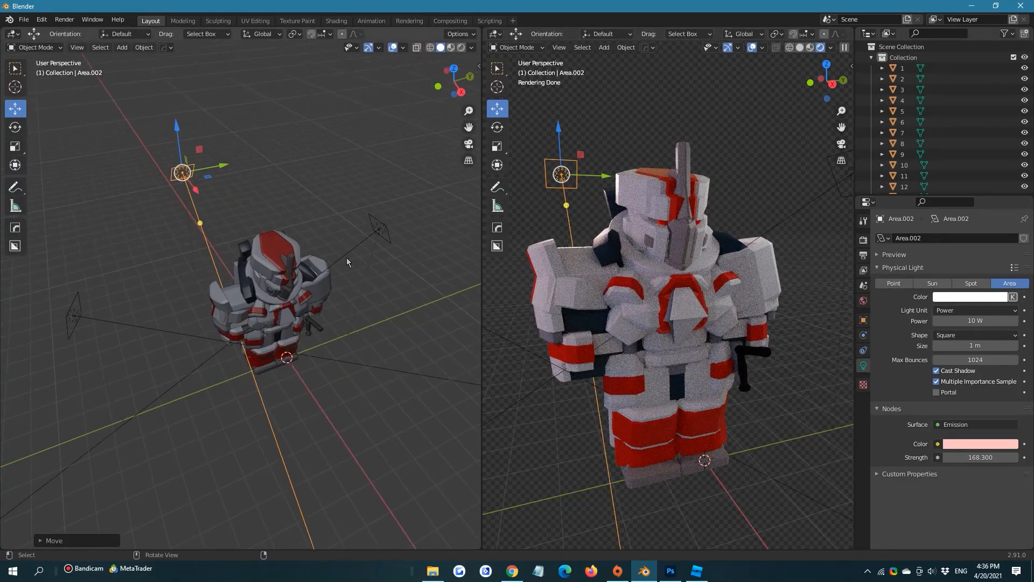
{"action": "scroll", "coordinate": [267, 169], "scroll_direction": "up", "scroll_amount": 1}
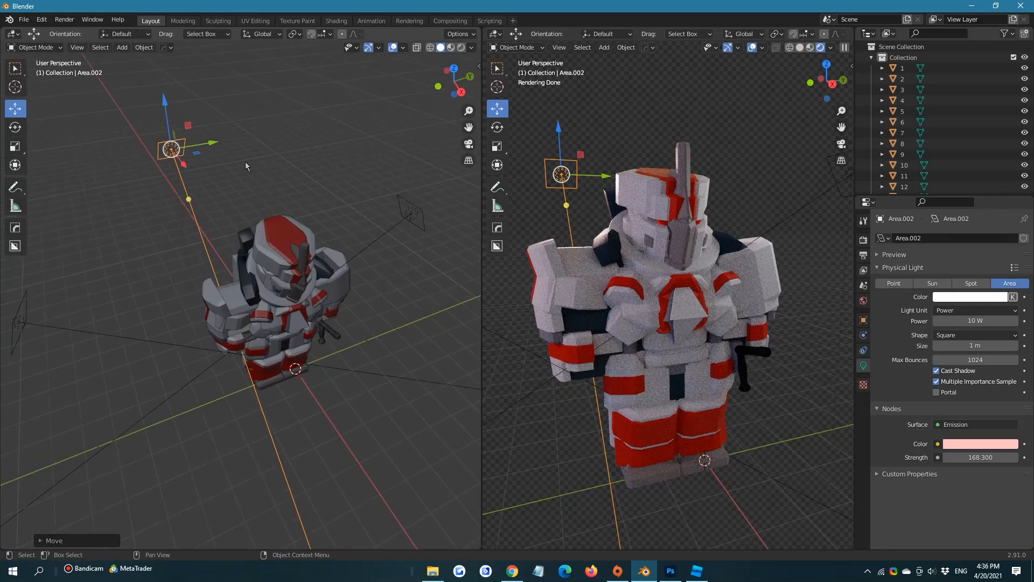
{"action": "key", "text": "shift+d"}
{"action": "right_click", "coordinate": [224, 156]}
{"action": "left_click_drag", "start_coordinate": [204, 141], "coordinate": [228, 141]}
{"action": "mouse_move", "coordinate": [229, 141]}
{"action": "middle_mouse_down"}
{"action": "mouse_move", "coordinate": [296, 173]}
{"action": "mouse_move", "coordinate": [360, 123]}
{"action": "mouse_move", "coordinate": [212, 137]}
{"action": "middle_mouse_up"}
{"action": "key", "text": "g"}
{"action": "left_click_drag", "start_coordinate": [224, 139], "coordinate": [226, 139]}
{"action": "middle_click_drag", "start_coordinate": [227, 139], "coordinate": [172, 147]}
{"action": "left_click_drag", "start_coordinate": [319, 145], "coordinate": [285, 154]}
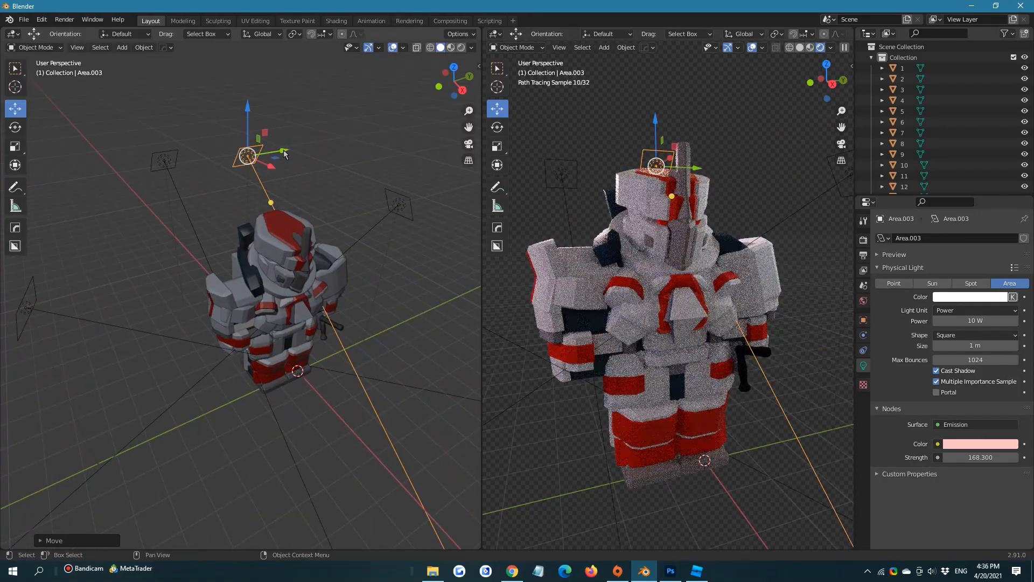
Duplicate the light behind the head and move the copy high up in front of the armor
{"action": "scroll", "coordinate": [283, 159], "scroll_direction": "down", "scroll_amount": 3}
{"action": "key", "text": "shift+d"}
{"action": "right_click", "coordinate": [329, 193]}
{"action": "middle_click_drag", "start_coordinate": [329, 193], "coordinate": [396, 148]}
{"action": "left_click_drag", "start_coordinate": [223, 217], "coordinate": [312, 137]}
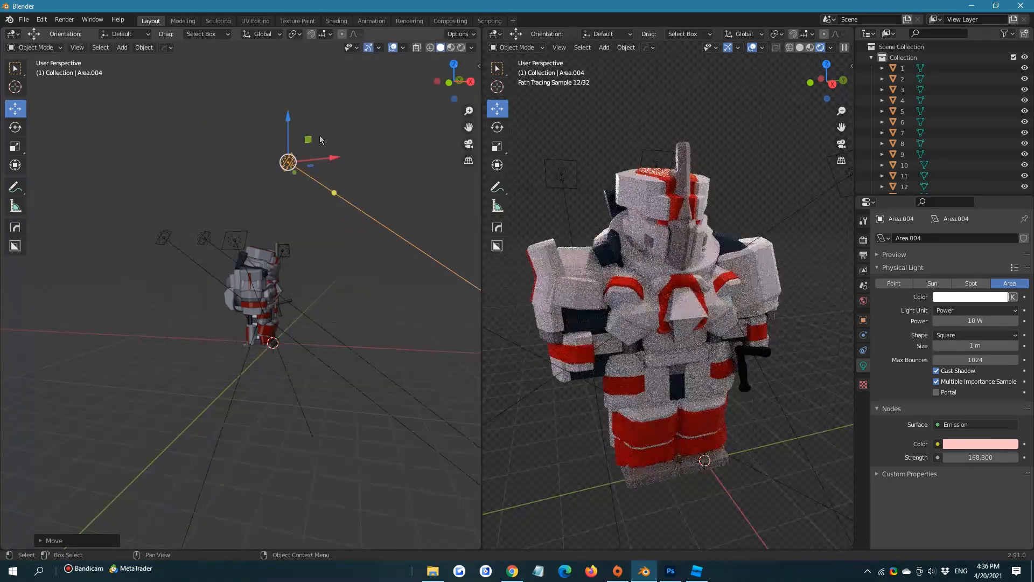
Rotate the new front light about the global Y axis to aim down at the armor and move it slightly farther forward
{"action": "key", "text": "r"}
{"action": "key", "text": "y"}
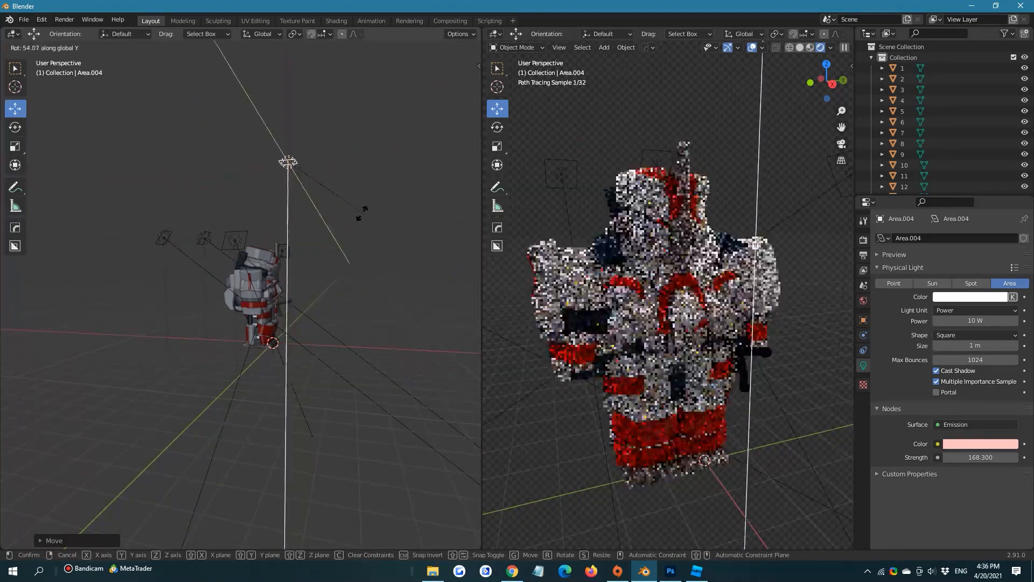
{"action": "left_click", "coordinate": [346, 273]}
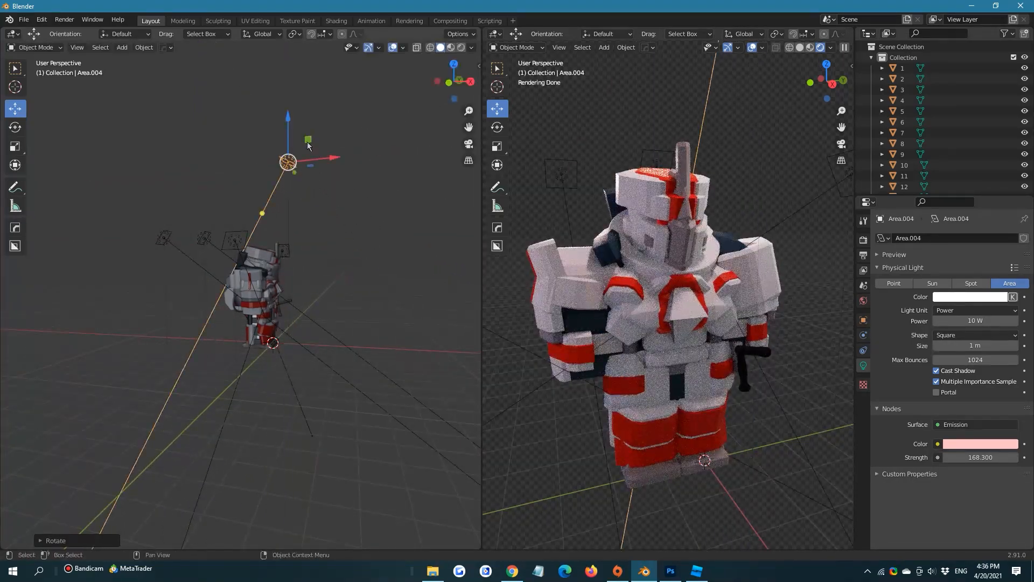
{"action": "left_click_drag", "start_coordinate": [308, 146], "coordinate": [332, 151]}
Set the front light's emission color to white and its emission strength to 16.4
{"action": "left_click", "coordinate": [980, 444]}
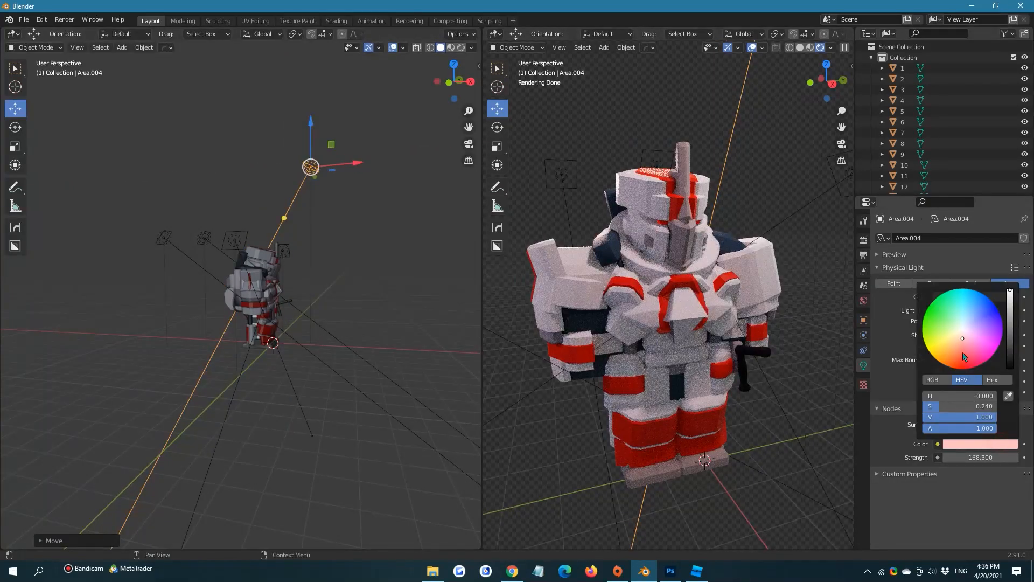
{"action": "left_click", "coordinate": [984, 442]}
{"action": "left_click_drag", "start_coordinate": [942, 407], "coordinate": [910, 404]}
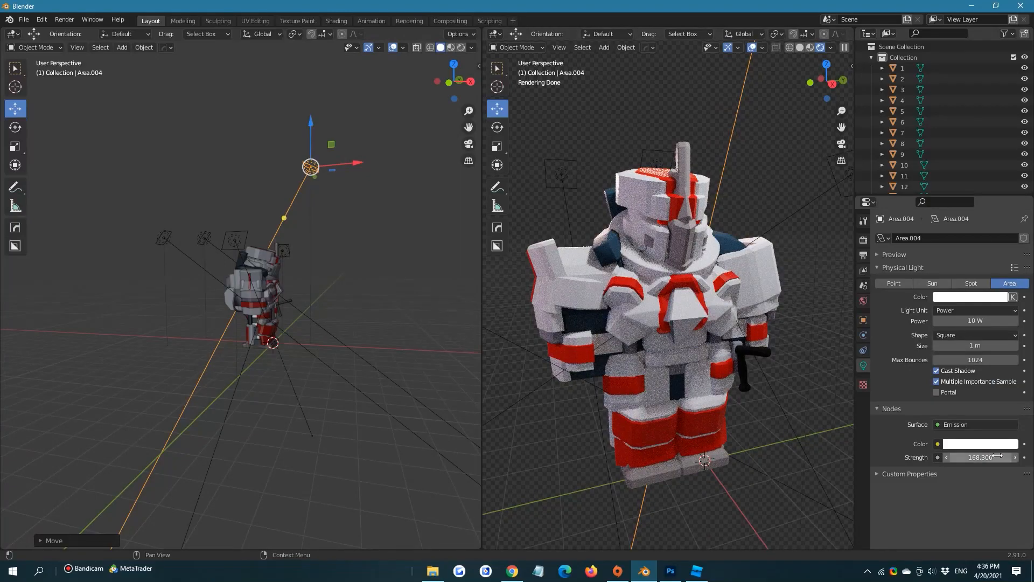
{"action": "mouse_move", "coordinate": [992, 458]}
{"action": "left_mouse_down"}
{"action": "mouse_move", "coordinate": [937, 458]}
{"action": "mouse_move", "coordinate": [1005, 457]}
{"action": "left_mouse_up"}
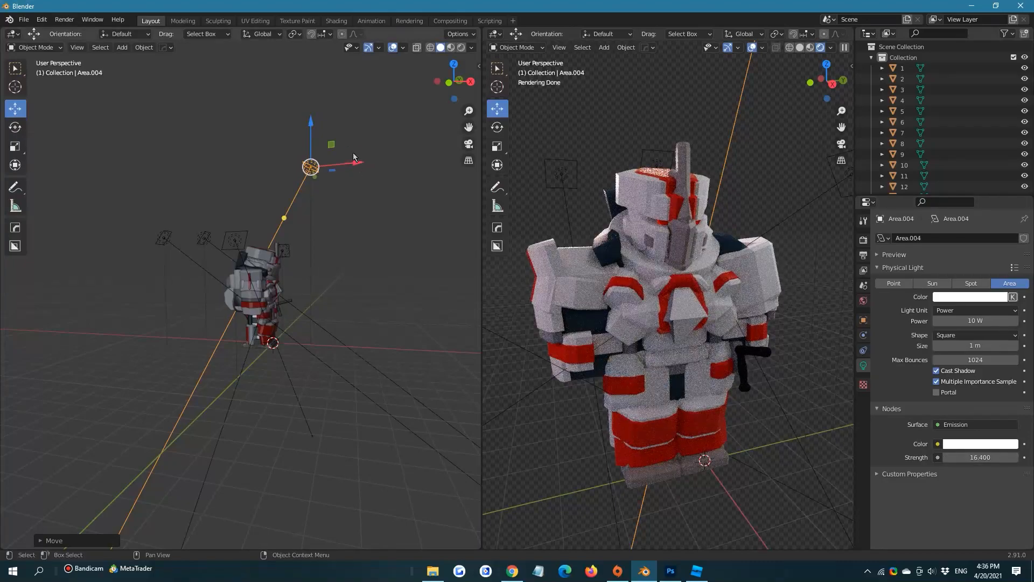
Bring the white light down close to the head, shift it sideways, and place it just above the front of the helmet
{"action": "left_click_drag", "start_coordinate": [332, 142], "coordinate": [266, 205]}
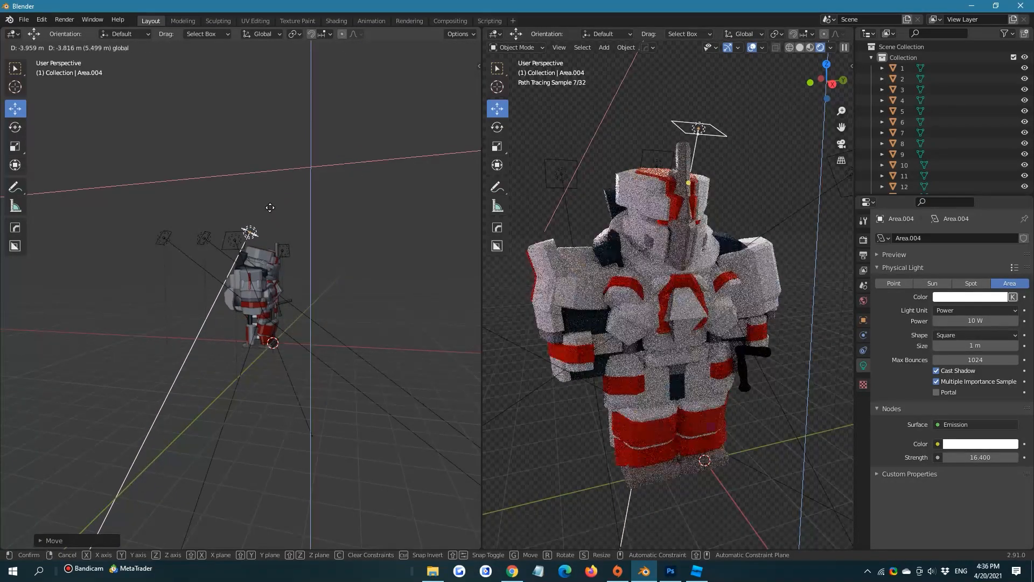
{"action": "scroll", "coordinate": [265, 200], "scroll_direction": "up", "scroll_amount": 6}
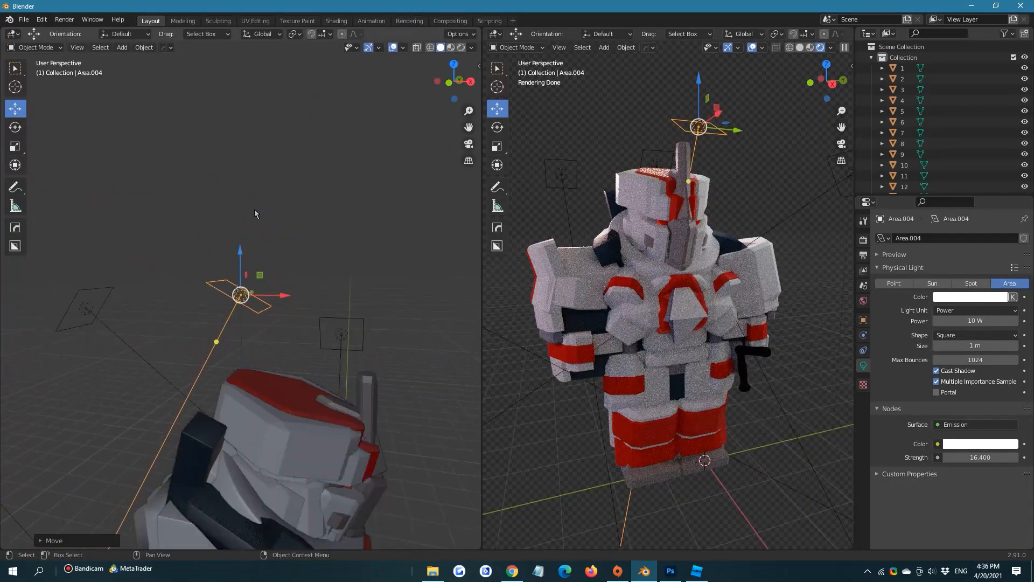
{"action": "middle_click_drag", "start_coordinate": [256, 210], "coordinate": [138, 280]}
{"action": "middle_click_drag", "start_coordinate": [275, 263], "coordinate": [273, 291]}
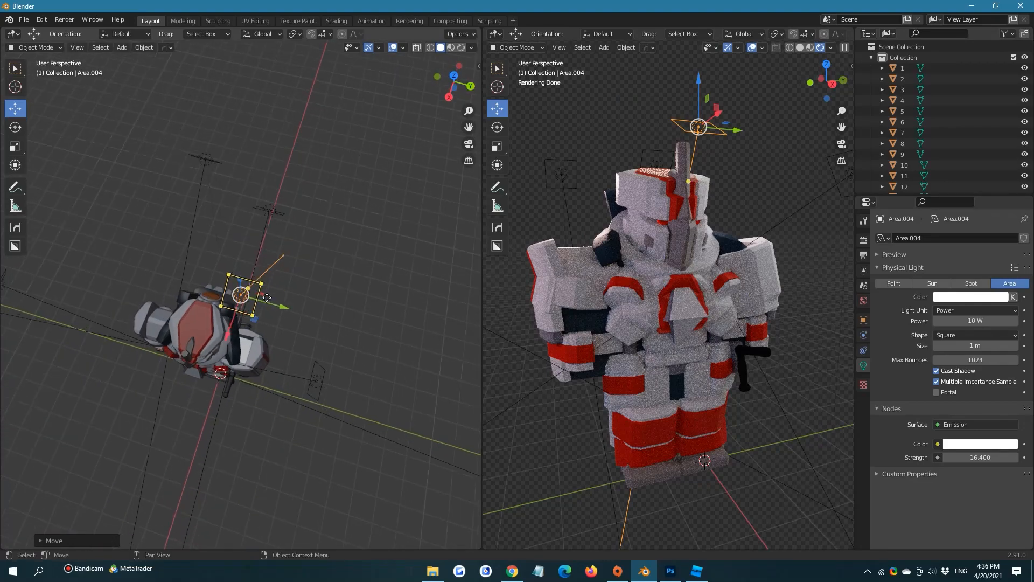
{"action": "left_click_drag", "start_coordinate": [275, 304], "coordinate": [243, 293]}
{"action": "middle_click_drag", "start_coordinate": [237, 286], "coordinate": [141, 229]}
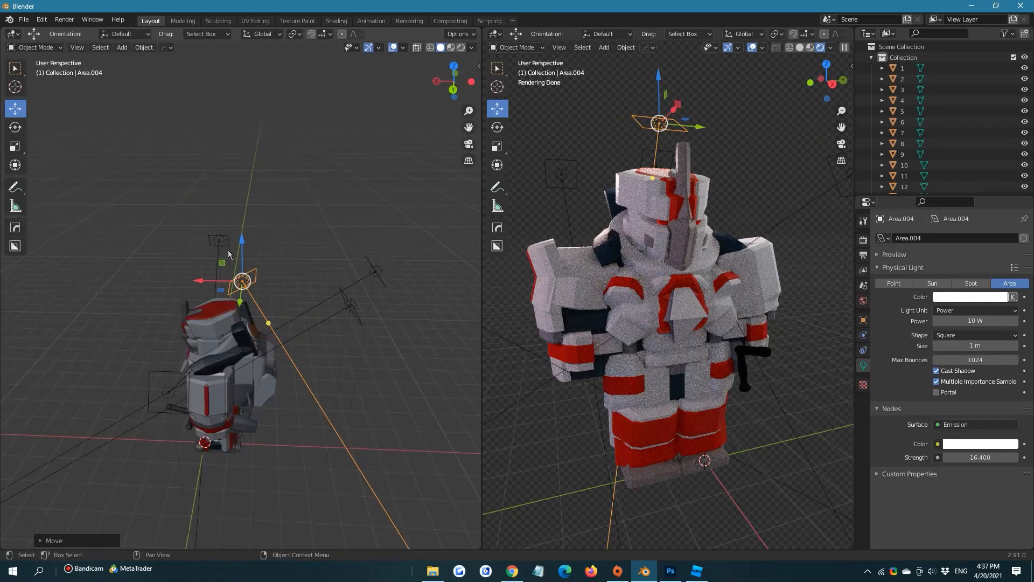
{"action": "left_click_drag", "start_coordinate": [226, 261], "coordinate": [141, 258]}
{"action": "middle_click_drag", "start_coordinate": [154, 258], "coordinate": [388, 218]}
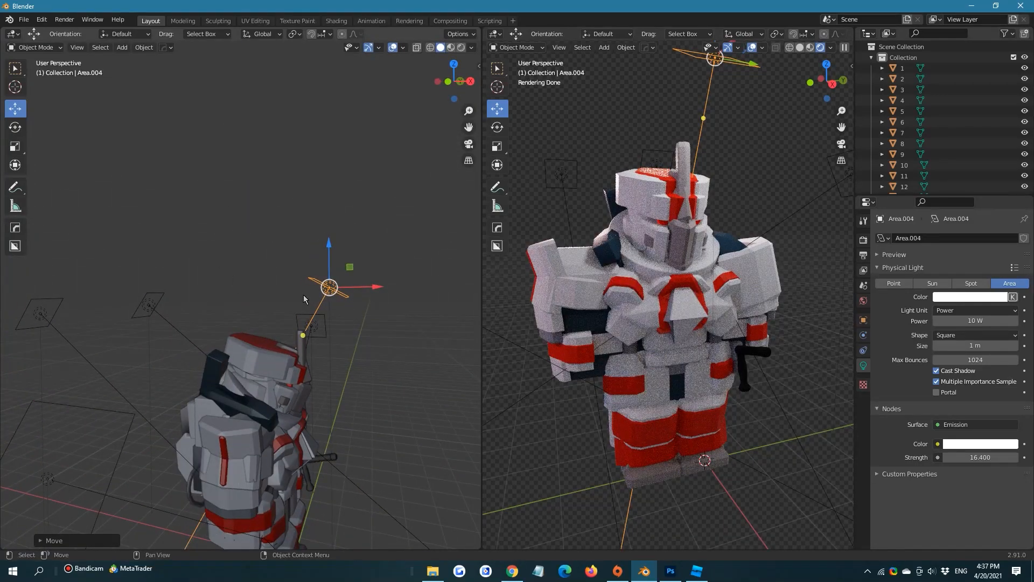
Set the front light's emission strength to 10.3
{"action": "left_click_drag", "start_coordinate": [983, 458], "coordinate": [950, 457]}
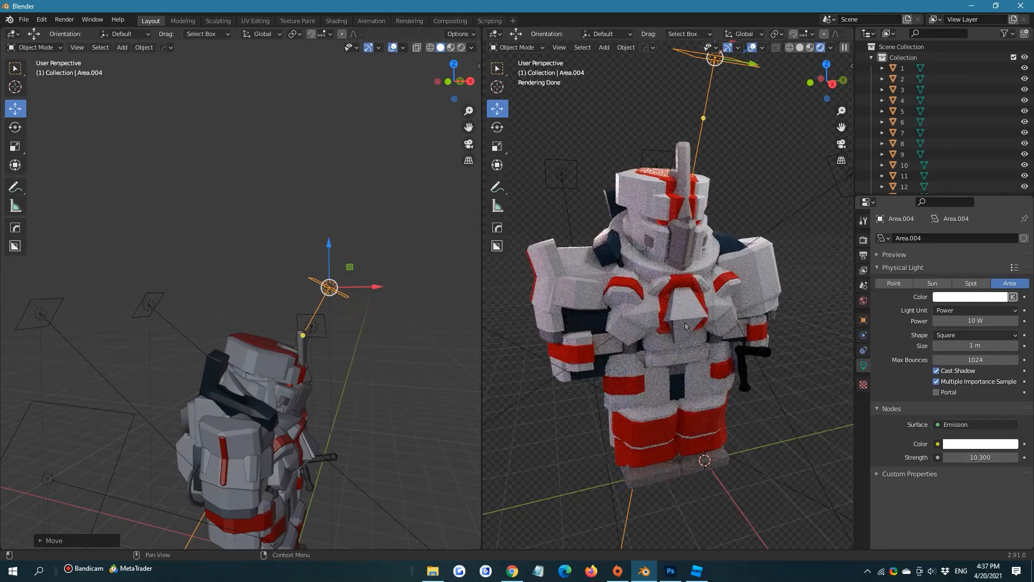
Save the scene to the Desktop as BAMTUT.blend
{"action": "key", "text": "ctrl+s"}
{"action": "left_click", "coordinate": [772, 437]}
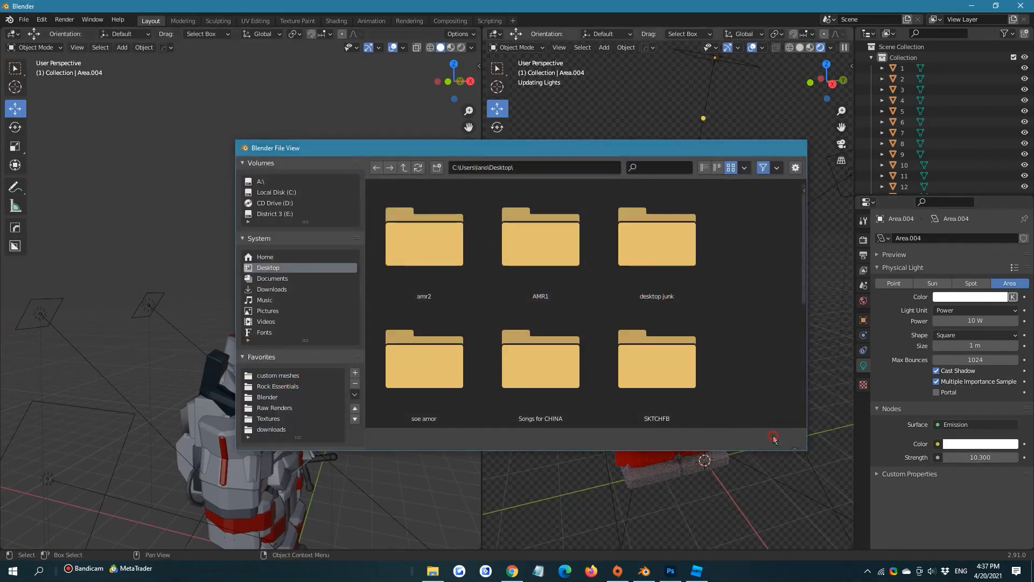
{"action": "scroll", "coordinate": [264, 265], "scroll_direction": "down", "scroll_amount": 5}
{"action": "middle_click_drag", "start_coordinate": [268, 268], "coordinate": [109, 146]}
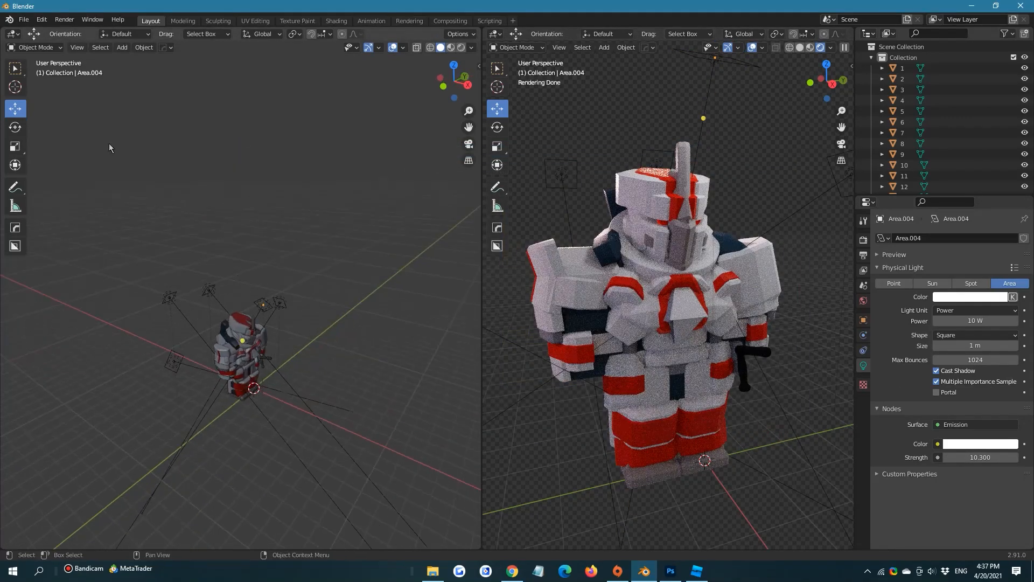
{"action": "left_click", "coordinate": [23, 20]}
{"action": "left_click", "coordinate": [64, 101]}
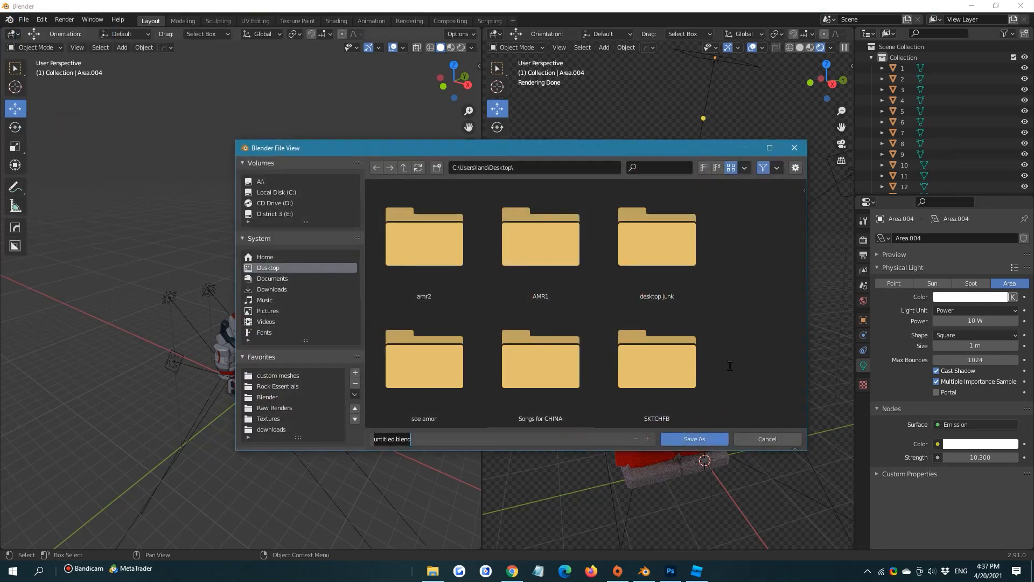
{"action": "left_click", "coordinate": [586, 440]}
{"action": "type", "text": "TU"}
{"action": "key", "text": "Return"}
{"action": "left_click", "coordinate": [690, 438]}
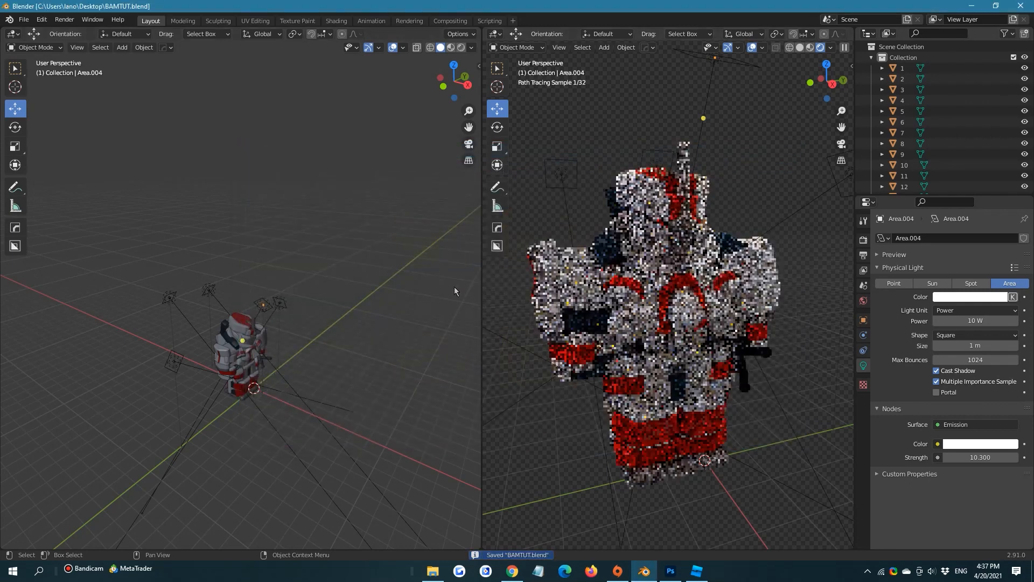
Set the Cycles viewport sample count to 500 in the render properties
{"action": "left_click", "coordinate": [864, 238]}
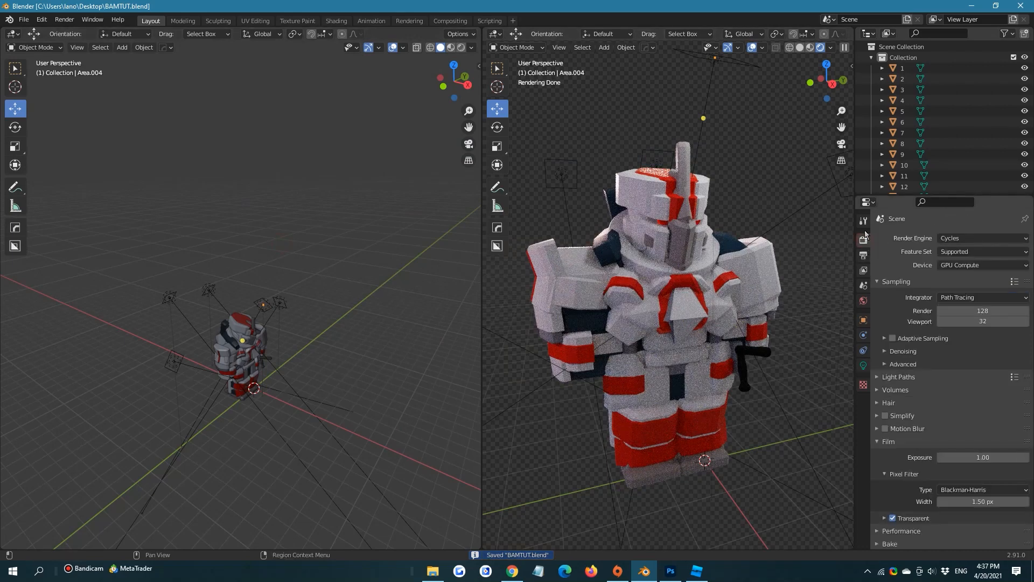
{"action": "left_click", "coordinate": [983, 321]}
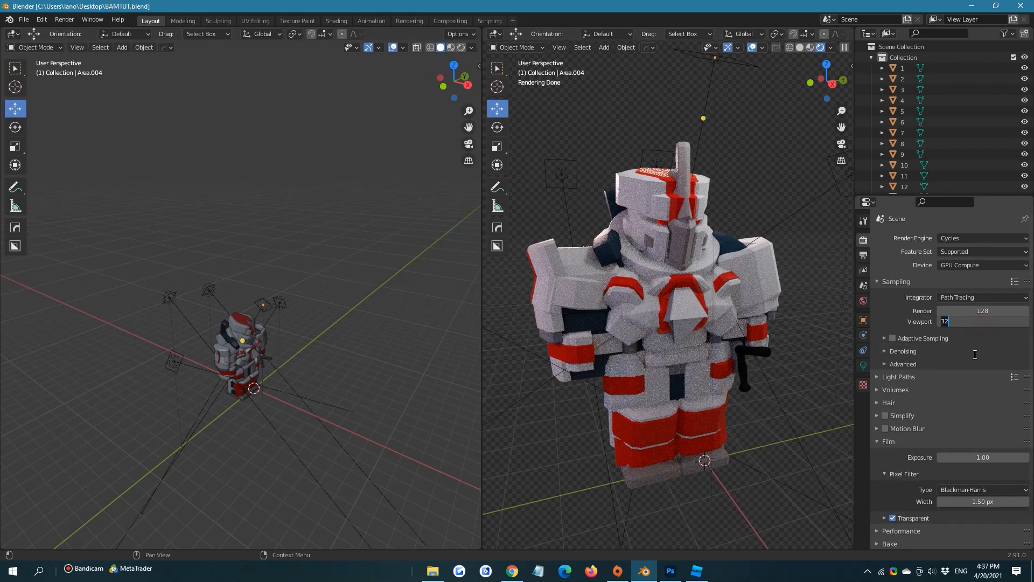
{"action": "left_click", "coordinate": [947, 320]}
{"action": "key", "text": "Return"}
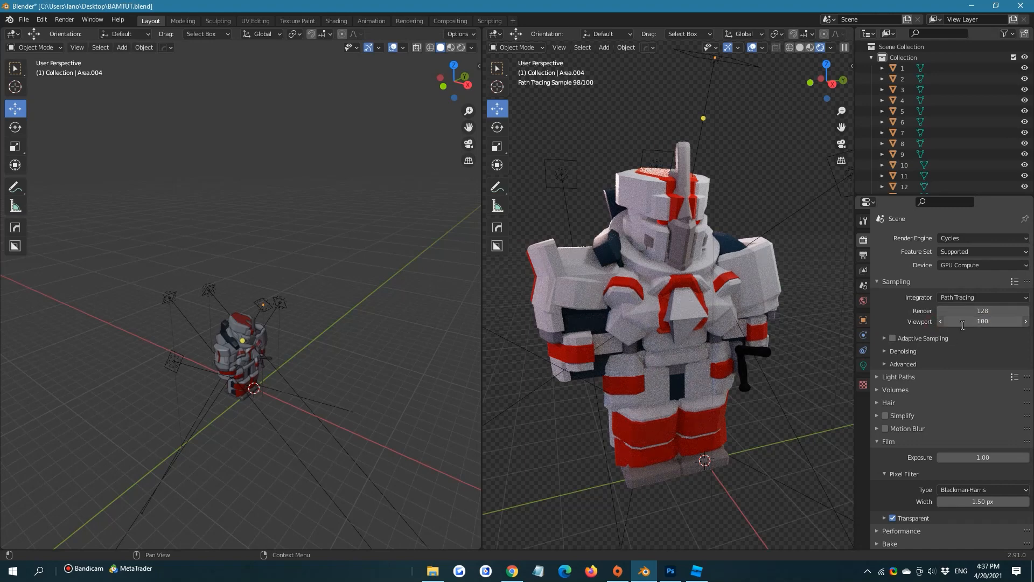
{"action": "left_click", "coordinate": [962, 321]}
{"action": "type", "text": "500"}
{"action": "key", "text": "Return"}
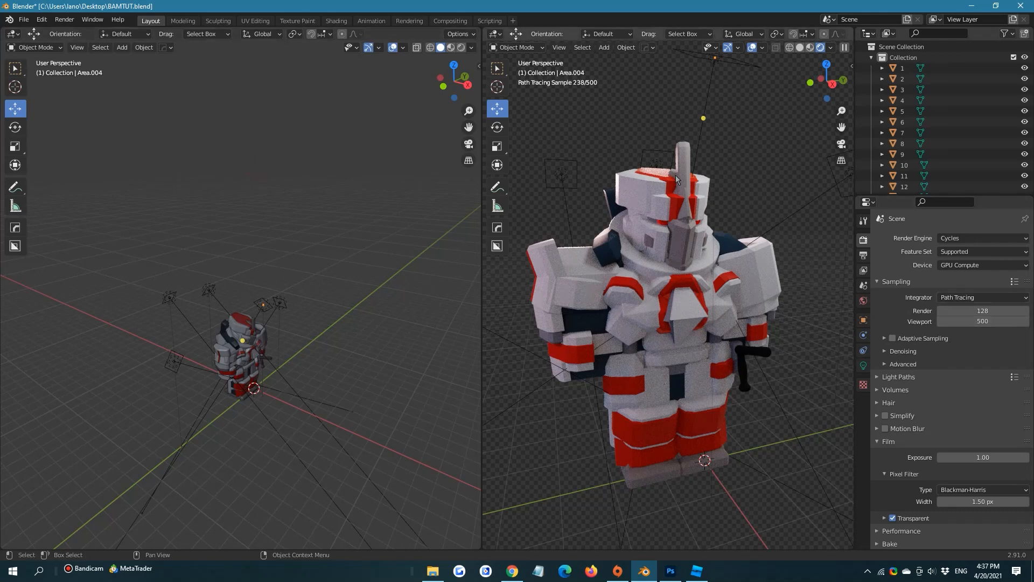
Move all five area lights around the armor into a new collection named LIGHTS
{"action": "scroll", "coordinate": [910, 117], "scroll_direction": "down", "scroll_amount": 14}
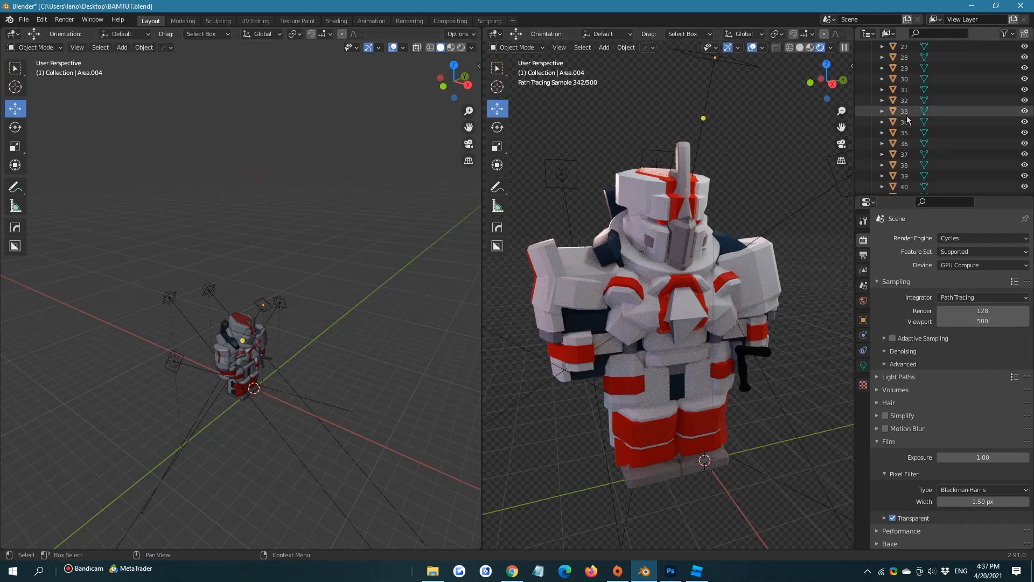
{"action": "scroll", "coordinate": [724, 140], "scroll_direction": "down", "scroll_amount": 5}
{"action": "scroll", "coordinate": [723, 140], "scroll_direction": "down", "scroll_amount": 4}
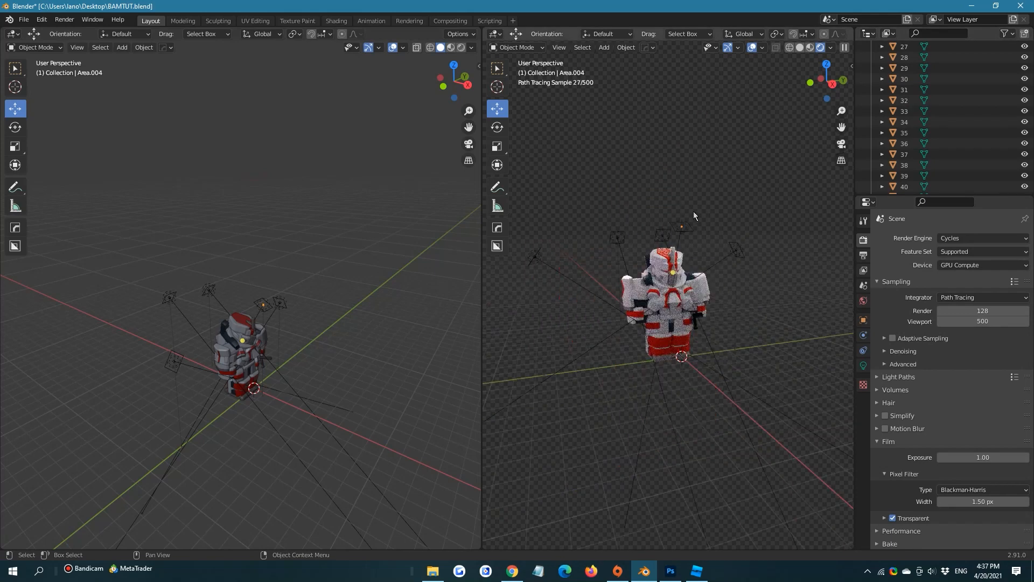
{"action": "left_click", "coordinate": [661, 237]}
{"action": "left_click", "coordinate": [615, 237], "text": "shift"}
{"action": "left_click", "coordinate": [534, 256], "text": "shift"}
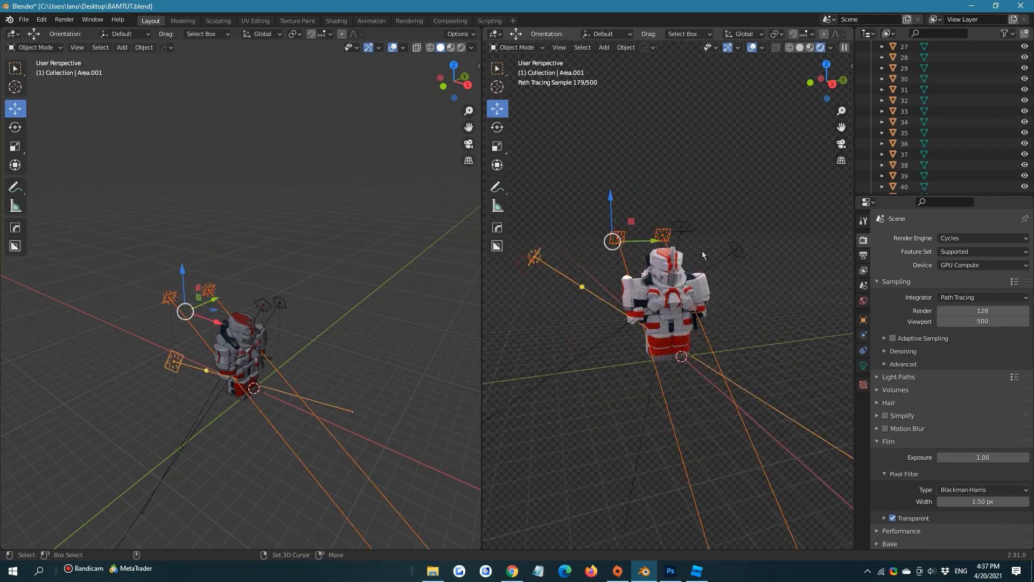
{"action": "left_click", "coordinate": [735, 253], "text": "shift"}
{"action": "left_click", "coordinate": [681, 226], "text": "shift"}
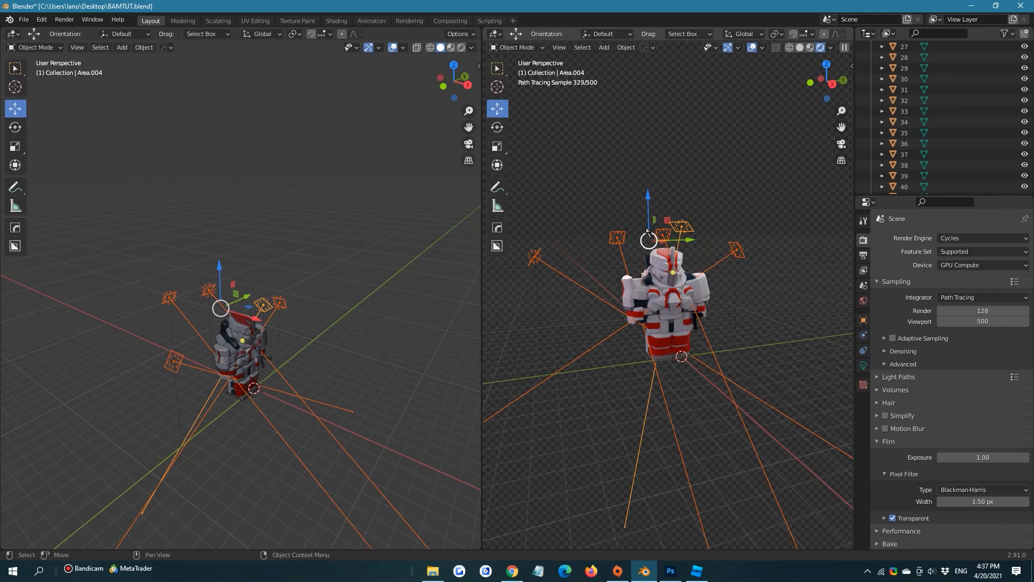
{"action": "key", "text": "m"}
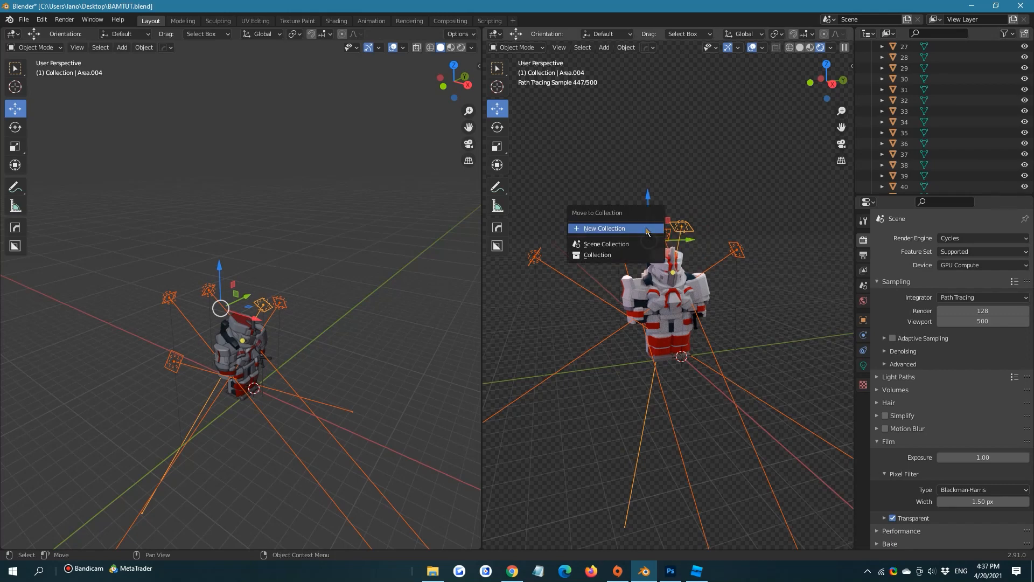
{"action": "left_click", "coordinate": [646, 228]}
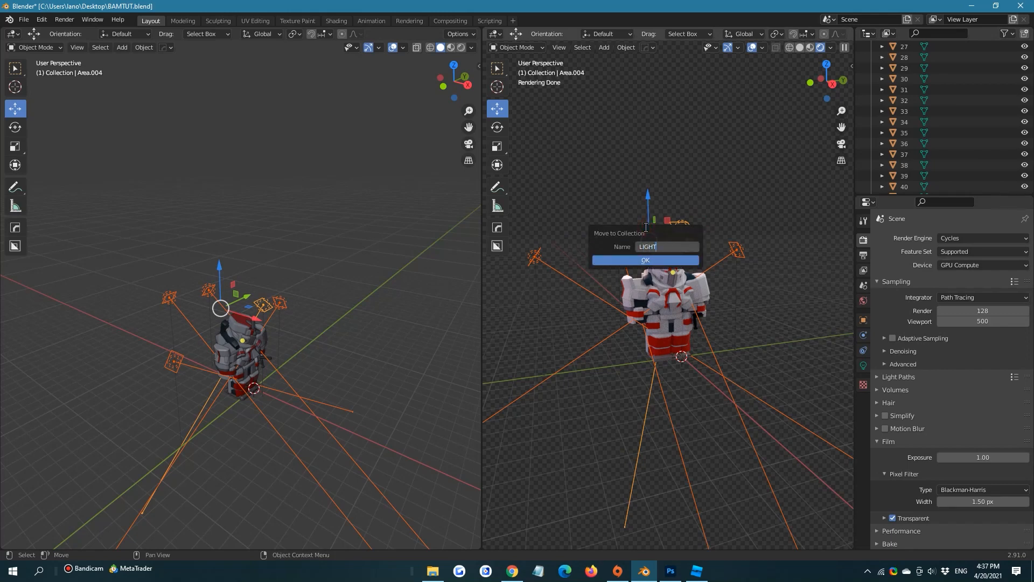
{"action": "key", "text": "Return"}
{"action": "key", "text": "Return"}
{"action": "left_click", "coordinate": [691, 205]}
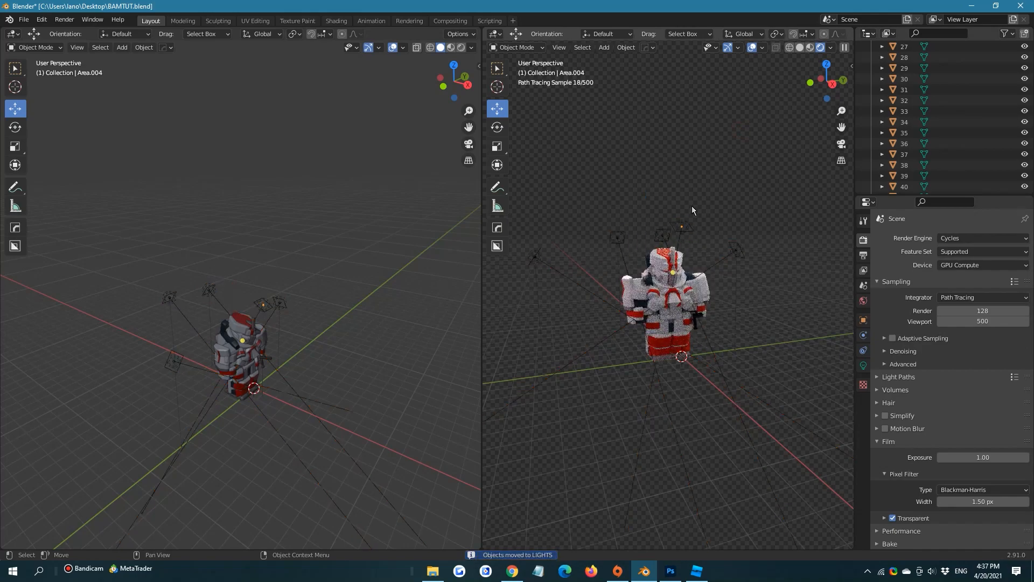
Make the LIGHTS collection unselectable using the outliner's selectable restriction toggle, and hide that toggle column again
{"action": "scroll", "coordinate": [691, 207], "scroll_direction": "up", "scroll_amount": 8}
{"action": "scroll", "coordinate": [916, 108], "scroll_direction": "up", "scroll_amount": 12}
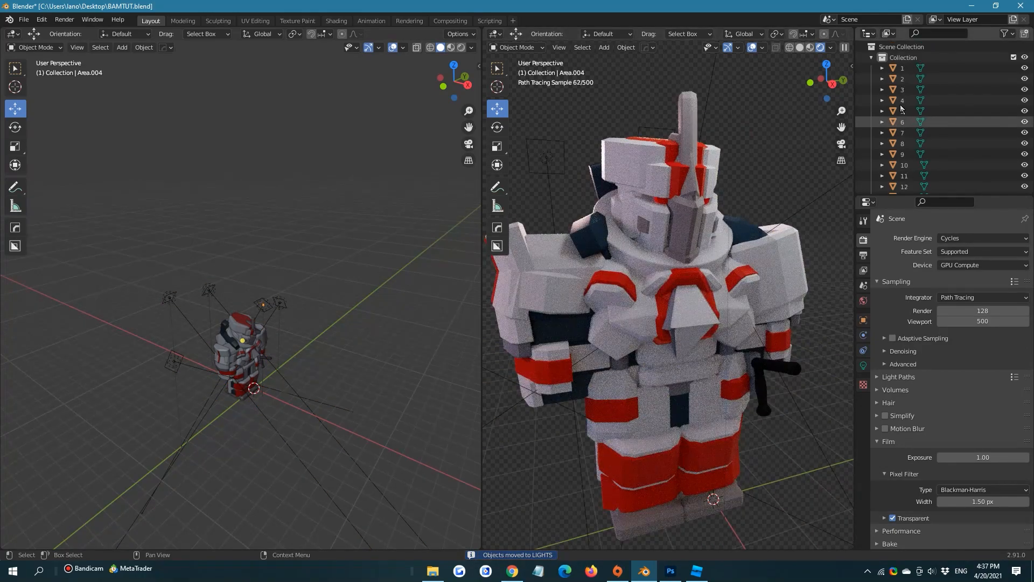
{"action": "left_click", "coordinate": [1003, 33]}
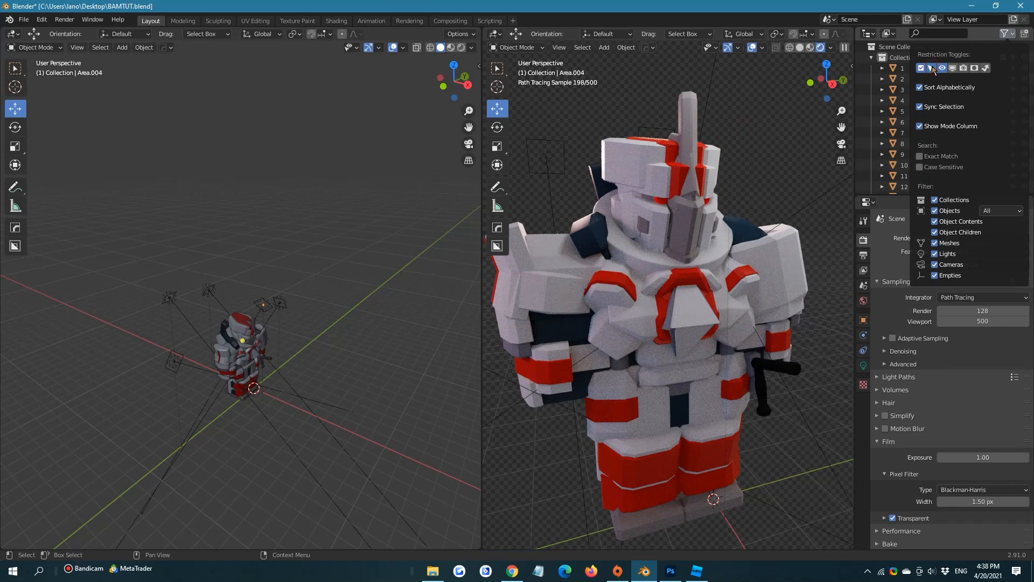
{"action": "scroll", "coordinate": [931, 85], "scroll_direction": "down", "scroll_amount": 17}
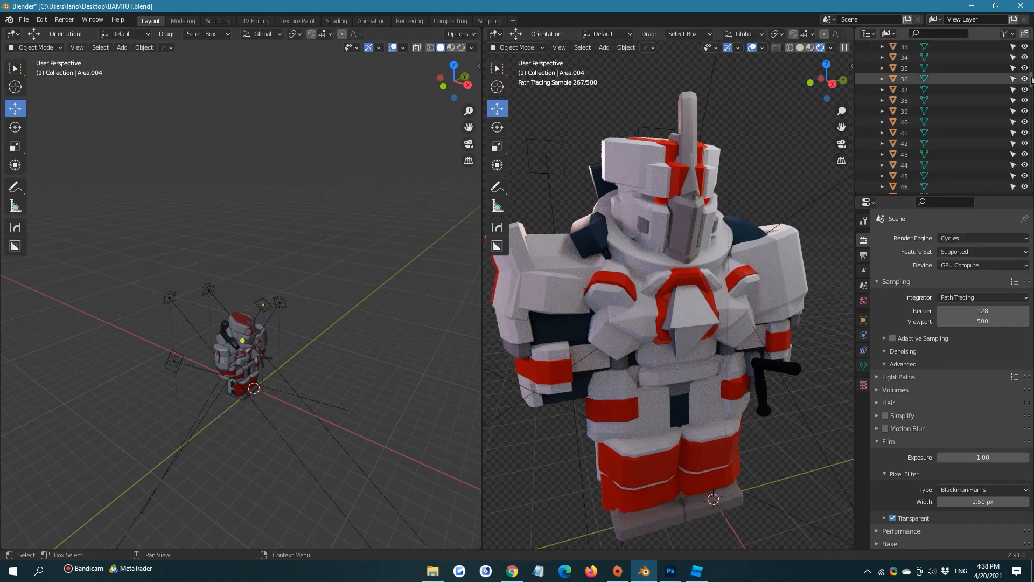
{"action": "left_click_drag", "start_coordinate": [1032, 80], "coordinate": [1032, 180]}
{"action": "left_click", "coordinate": [1015, 130]}
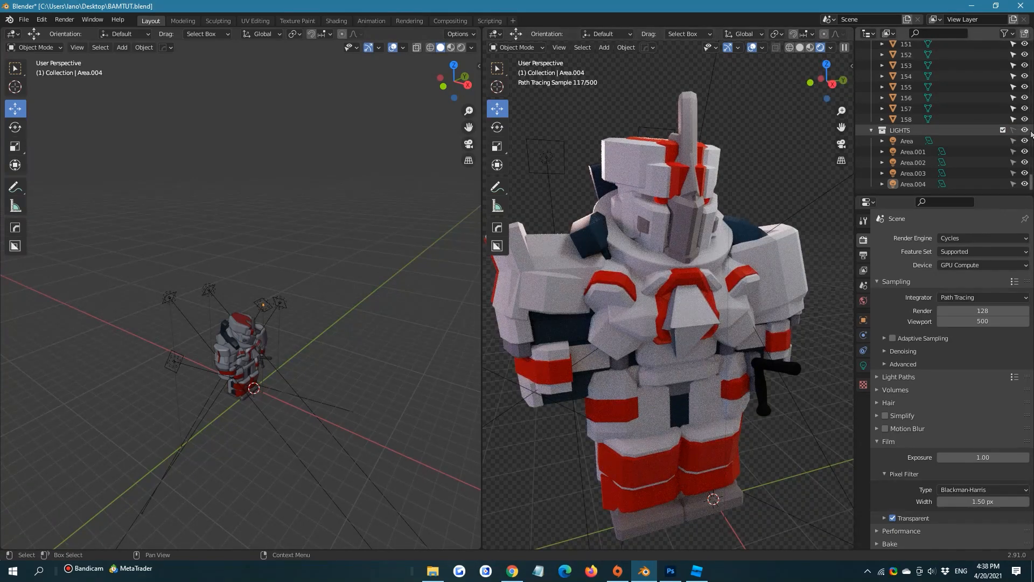
{"action": "left_click_drag", "start_coordinate": [1031, 180], "coordinate": [1032, 49]}
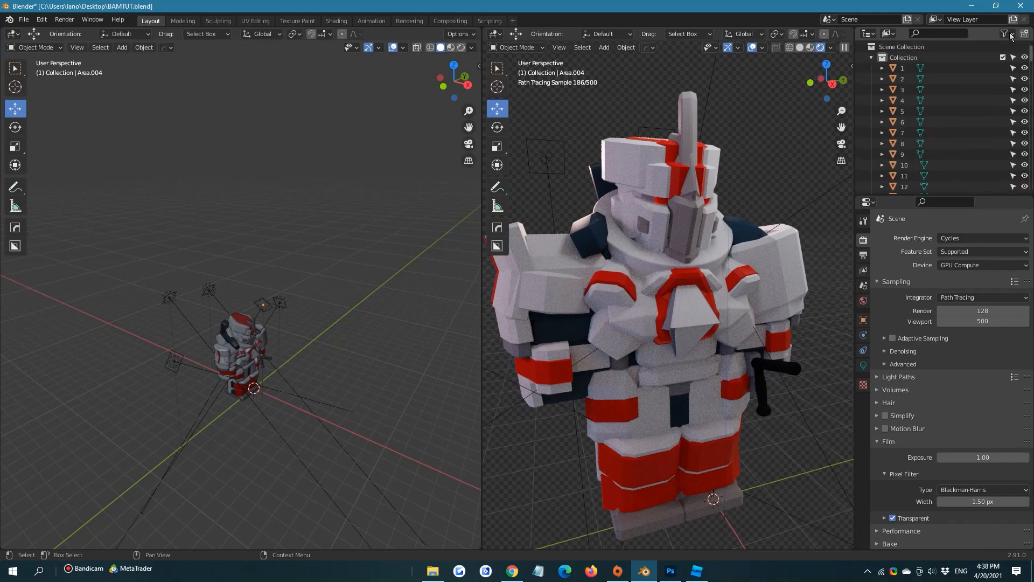
{"action": "left_click", "coordinate": [1008, 34]}
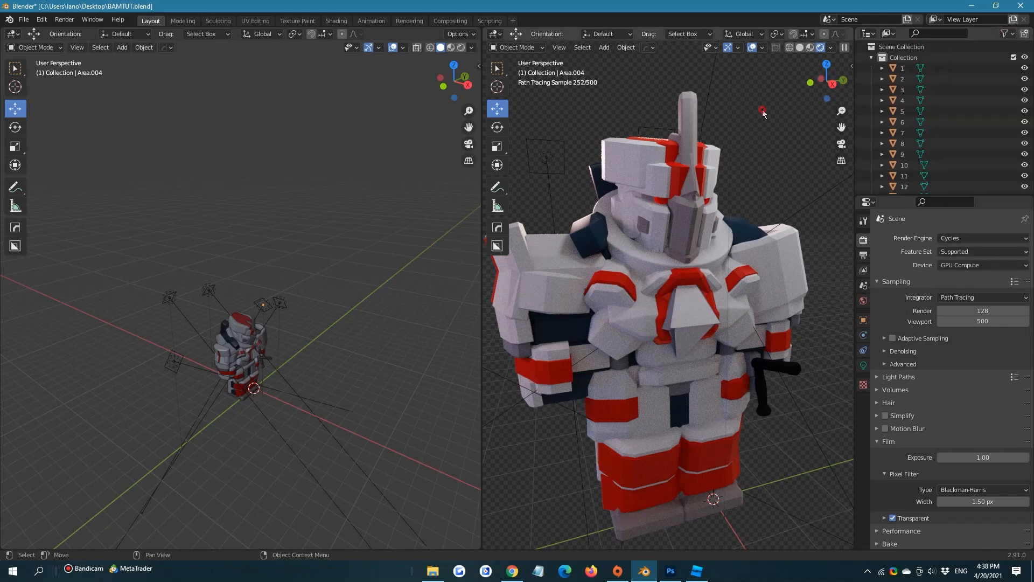
{"action": "scroll", "coordinate": [572, 161], "scroll_direction": "down", "scroll_amount": 3}
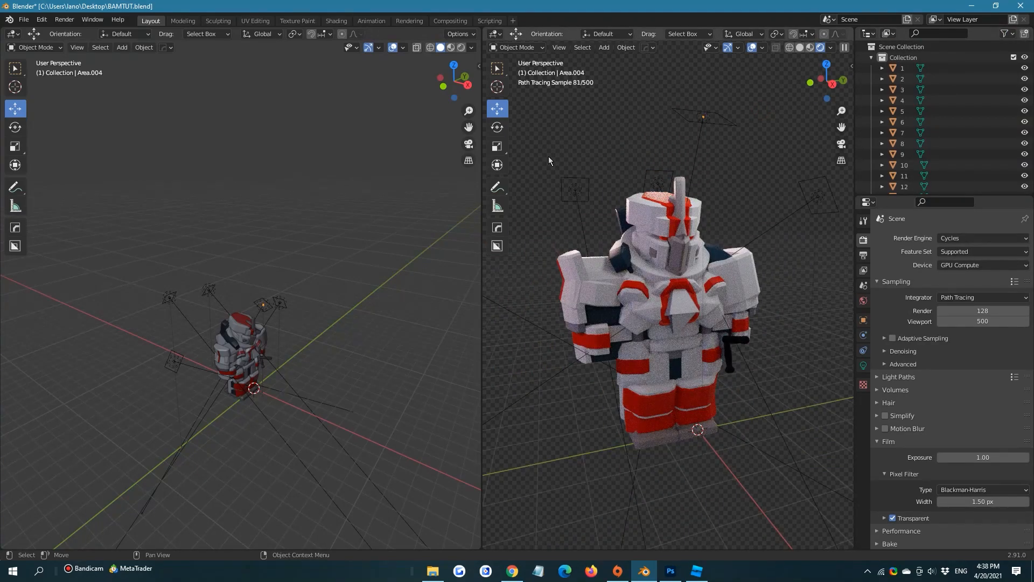
{"action": "scroll", "coordinate": [690, 159], "scroll_direction": "up", "scroll_amount": 2}
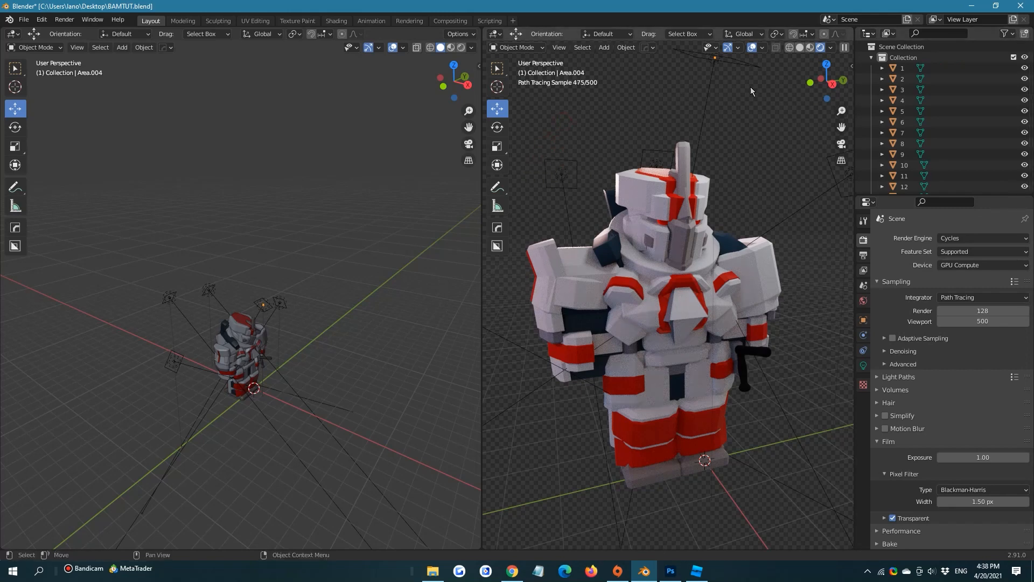
{"action": "left_click", "coordinate": [11, 34]}
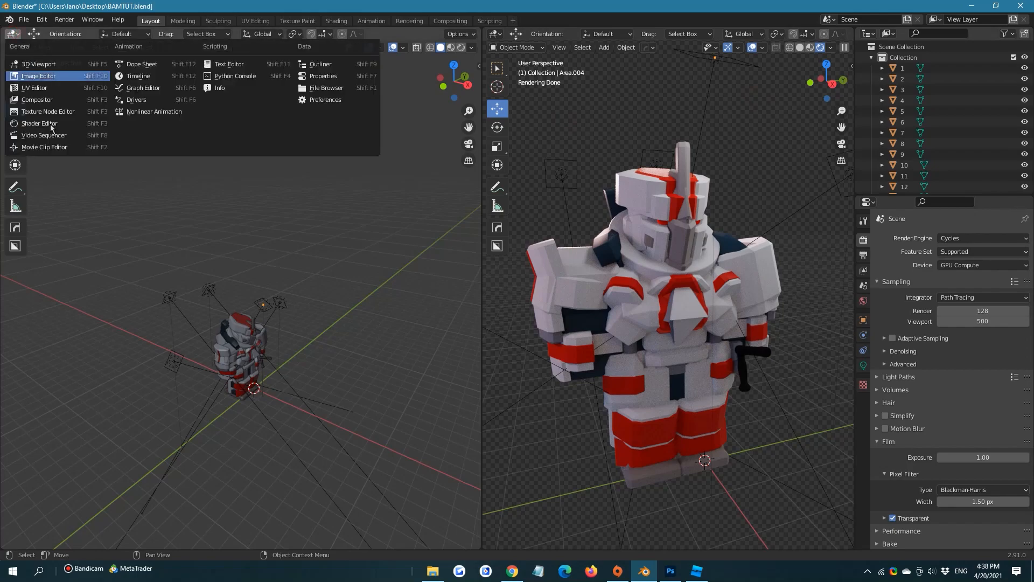
Switch to Chrome, open google.com in a new tab, and close the Rebelway, Substance Painter and JROTools tabs
{"action": "left_click", "coordinate": [510, 572]}
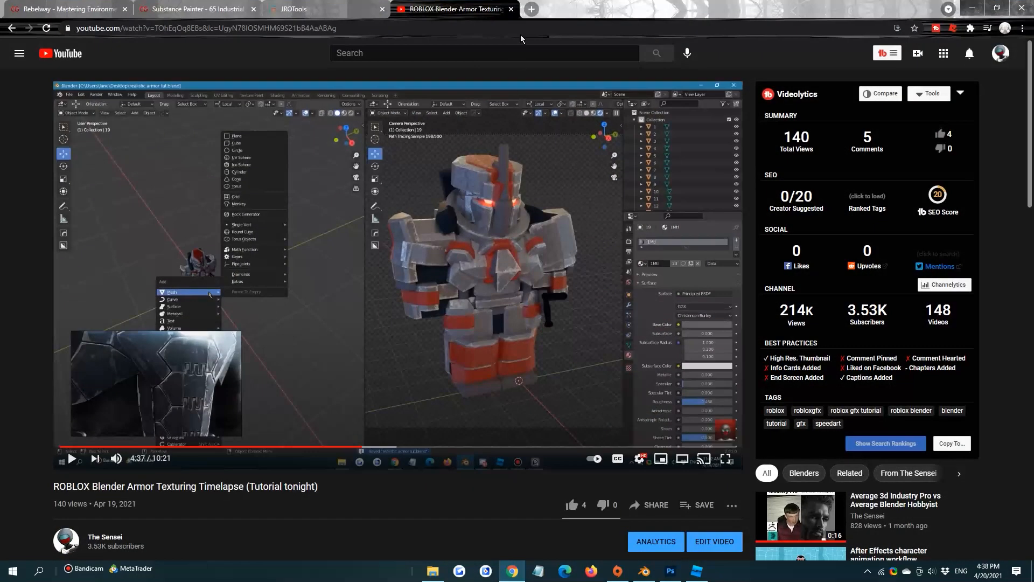
{"action": "left_click", "coordinate": [532, 8]}
{"action": "type", "text": "google.com"}
{"action": "key", "text": "Return"}
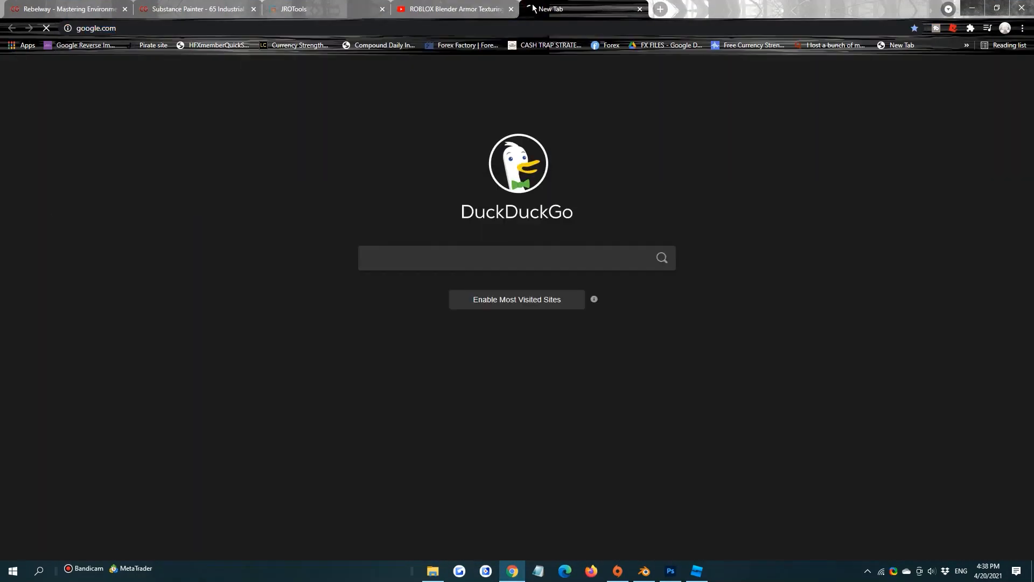
{"action": "left_click", "coordinate": [124, 9]}
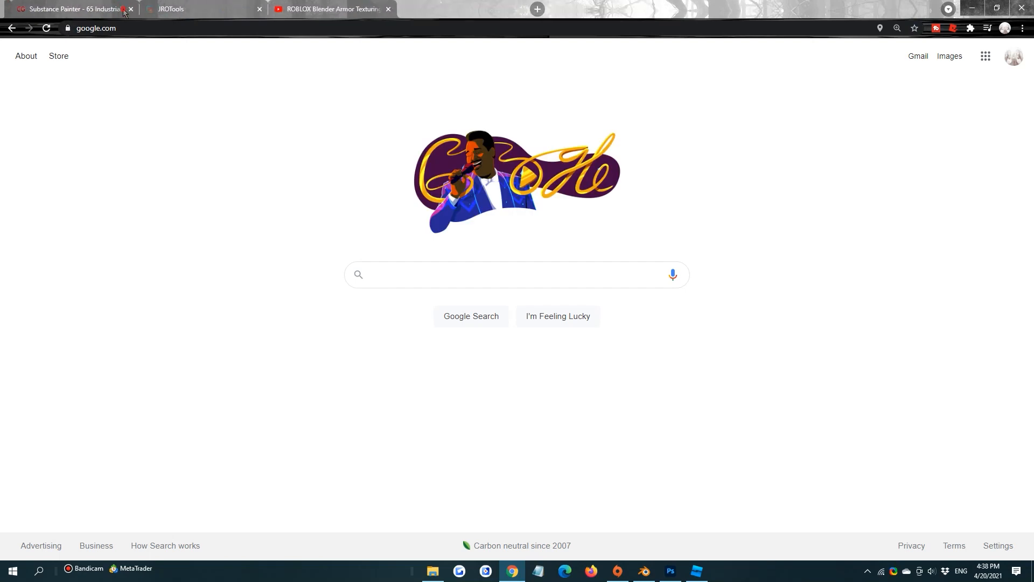
{"action": "left_click", "coordinate": [123, 9]}
{"action": "left_click", "coordinate": [124, 9]}
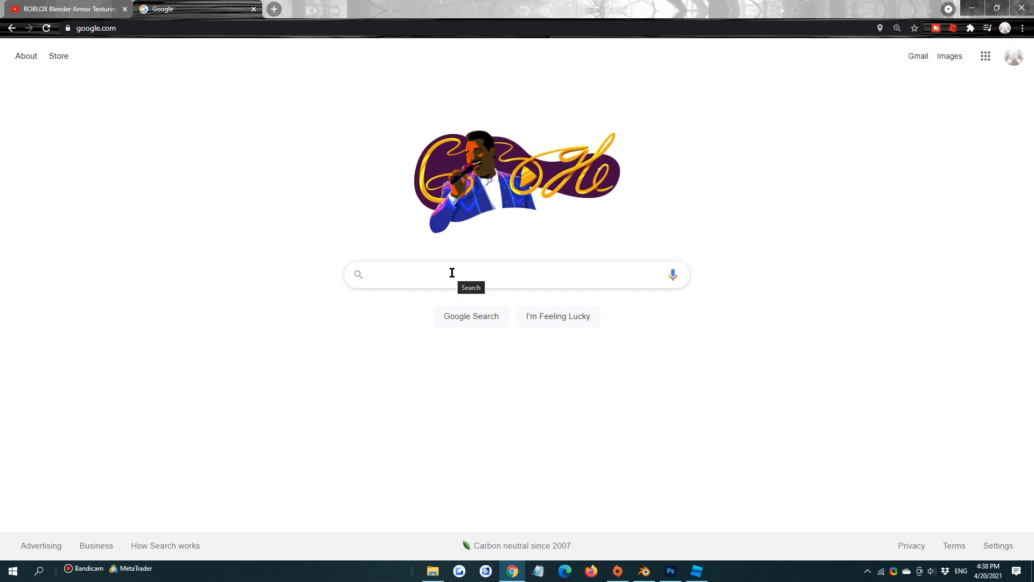
Search Google Images for "sci fi armor"
{"action": "type", "text": "sci fi armor"}
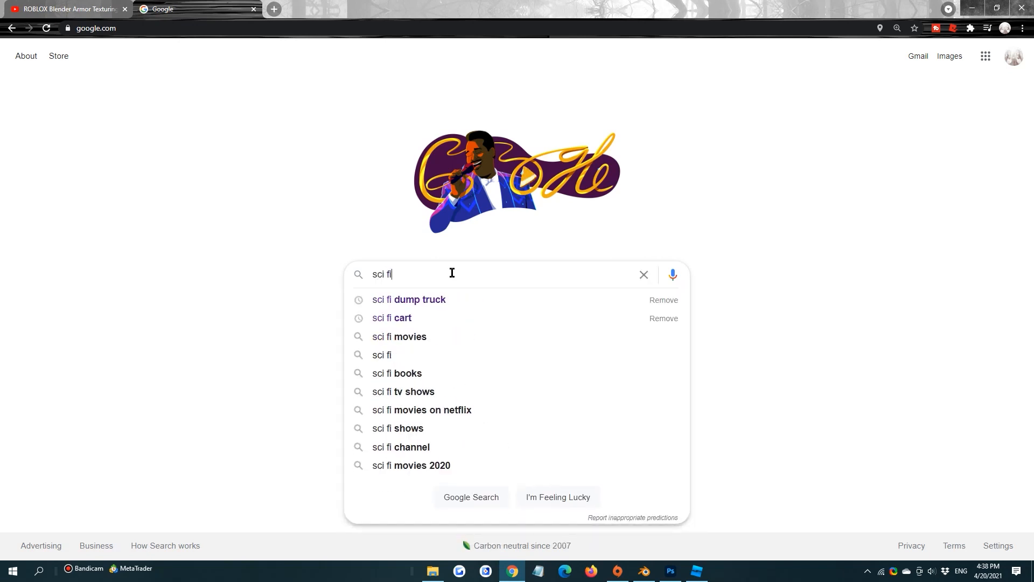
{"action": "key", "text": "Return"}
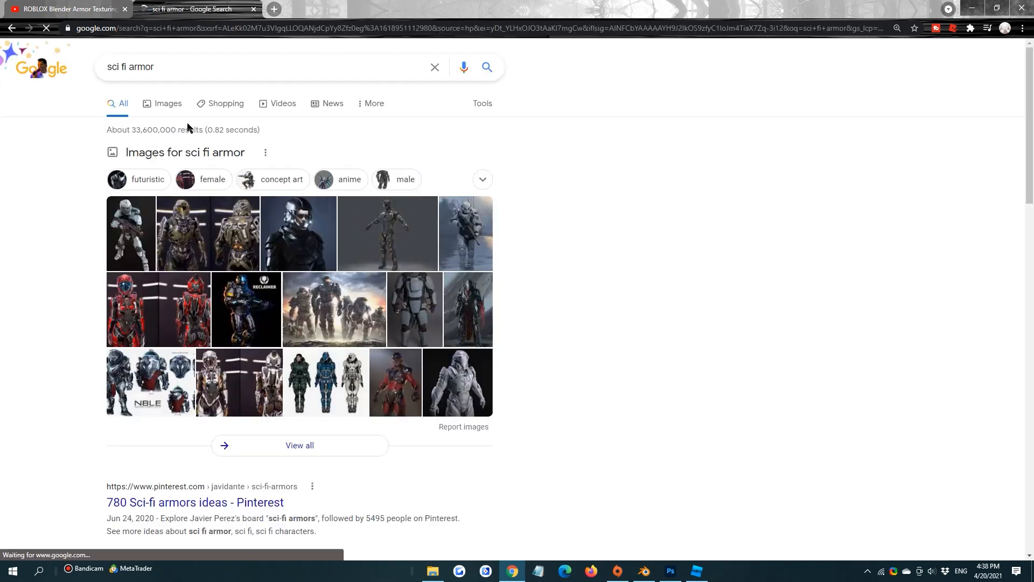
{"action": "left_click", "coordinate": [176, 104]}
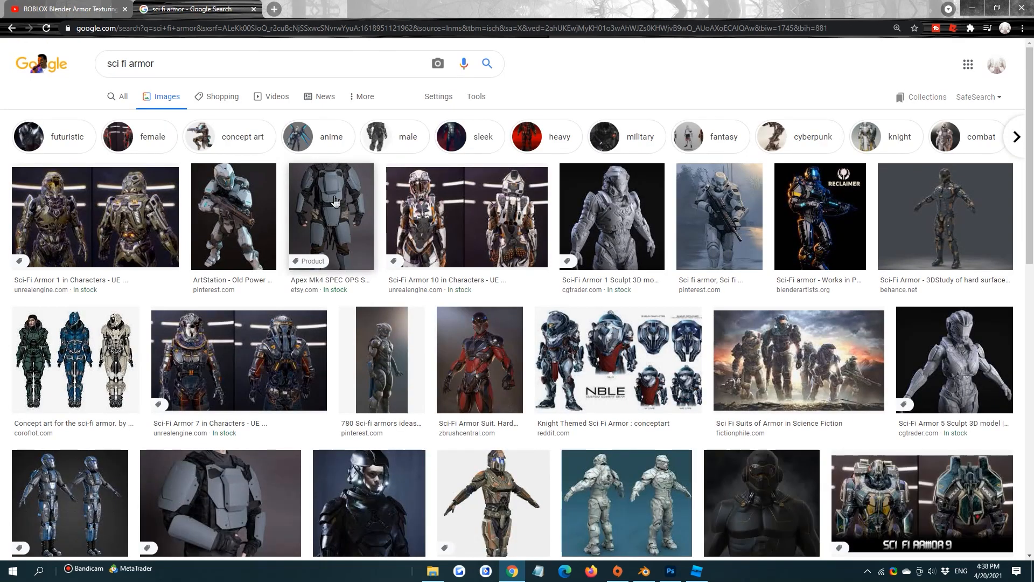
Launch PureRef, dismissing its update message, and open the large preview of the white-armored soldier holding a rifle
{"action": "left_click", "coordinate": [39, 570]}
{"action": "type", "text": "pure"}
{"action": "left_click", "coordinate": [96, 353]}
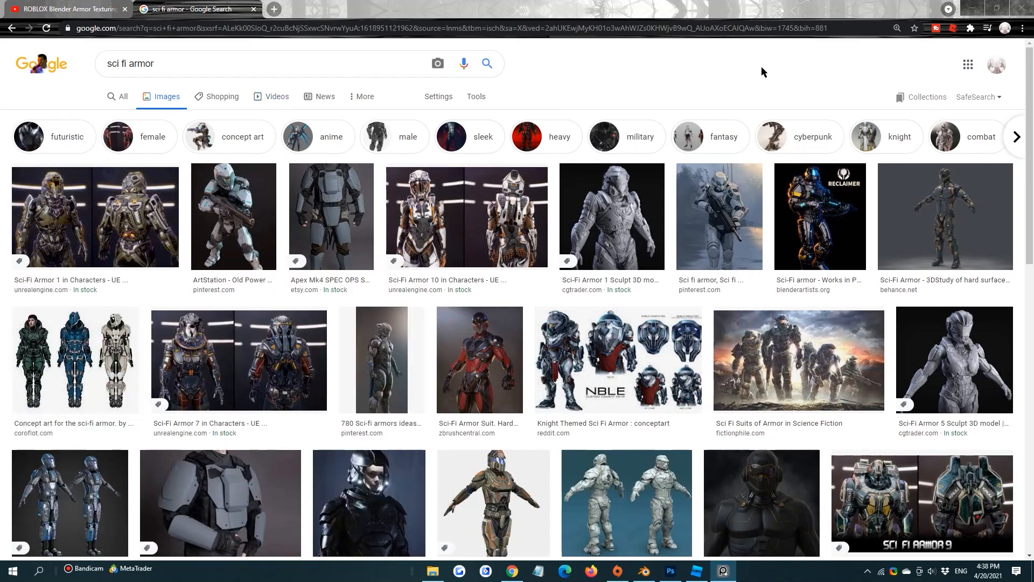
{"action": "left_click", "coordinate": [742, 202]}
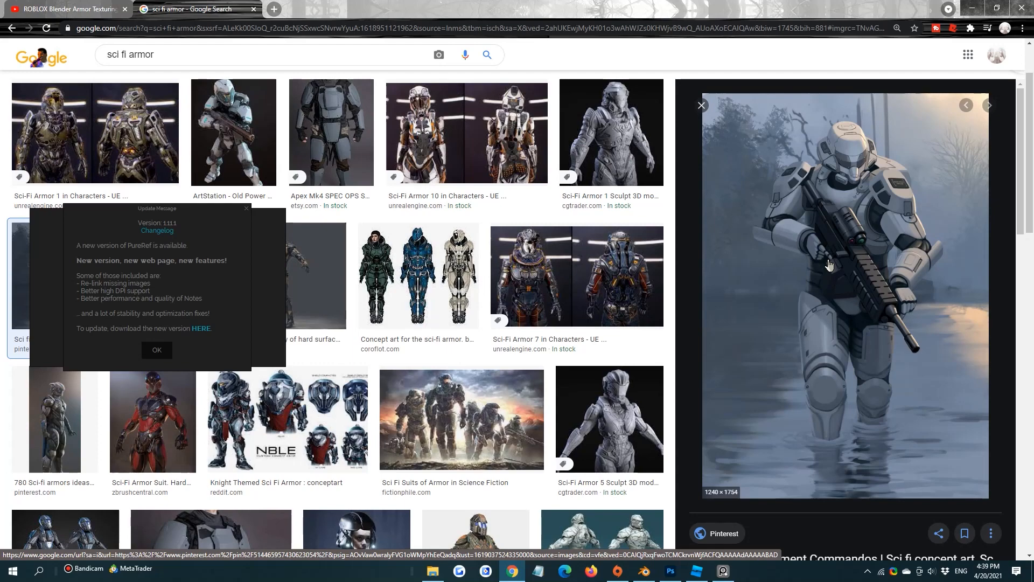
{"action": "left_click", "coordinate": [155, 347]}
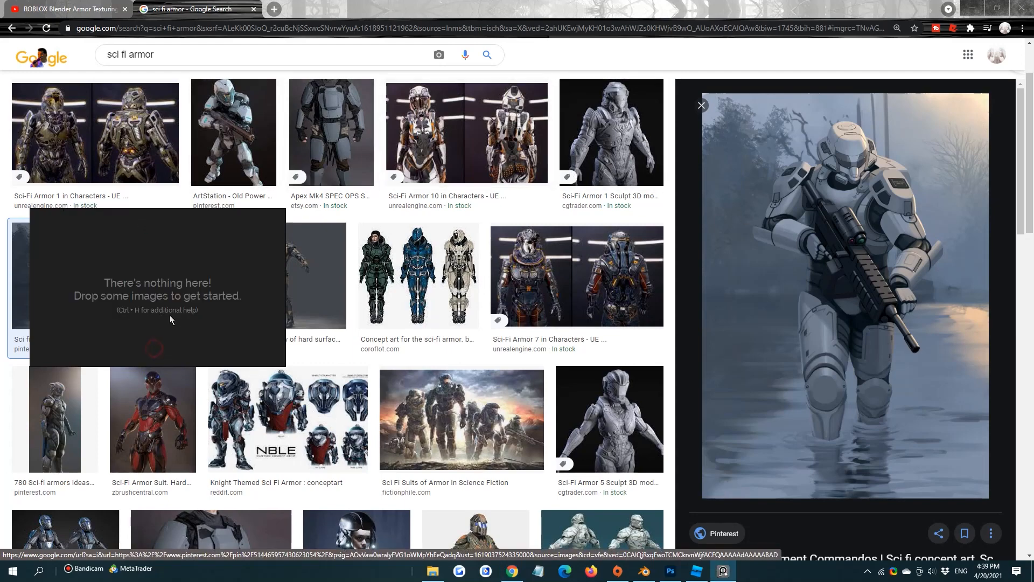
Move the empty PureRef board out of the way and preview the brown TurboSquid female sci-fi armor with the blue visor
{"action": "left_click_drag", "start_coordinate": [195, 285], "coordinate": [585, 479]}
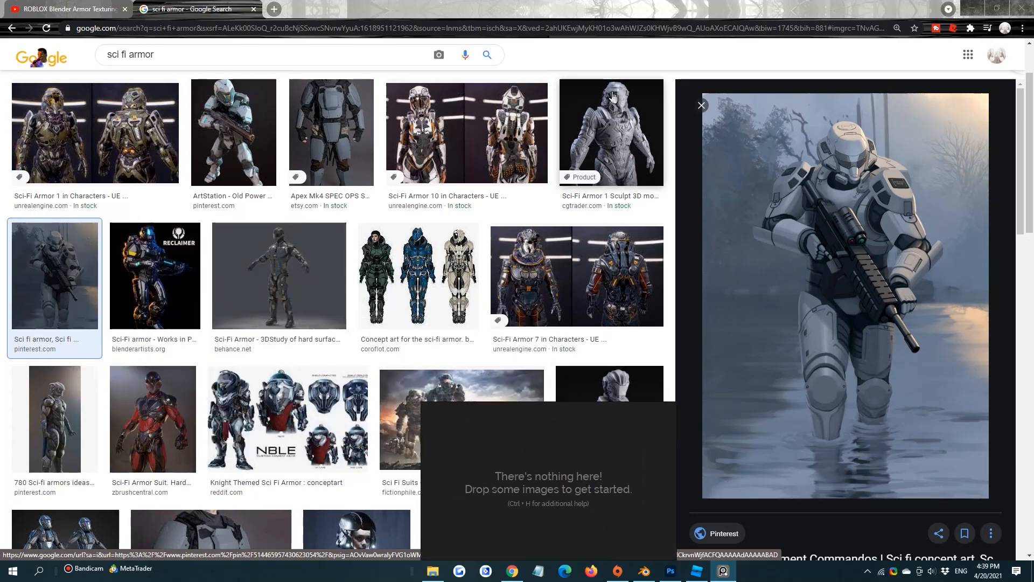
{"action": "scroll", "coordinate": [439, 237], "scroll_direction": "down", "scroll_amount": 4}
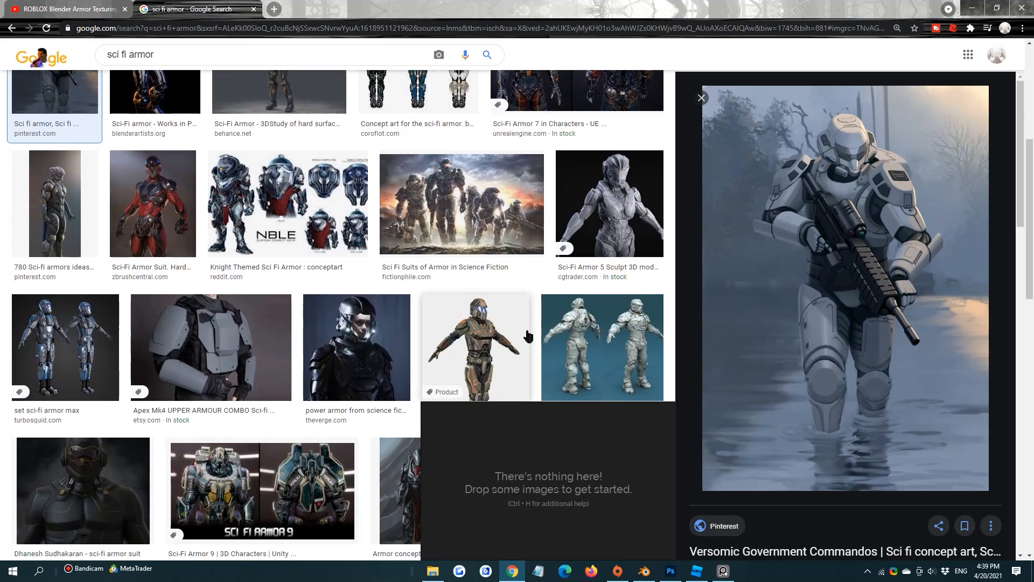
{"action": "scroll", "coordinate": [528, 335], "scroll_direction": "down", "scroll_amount": 4}
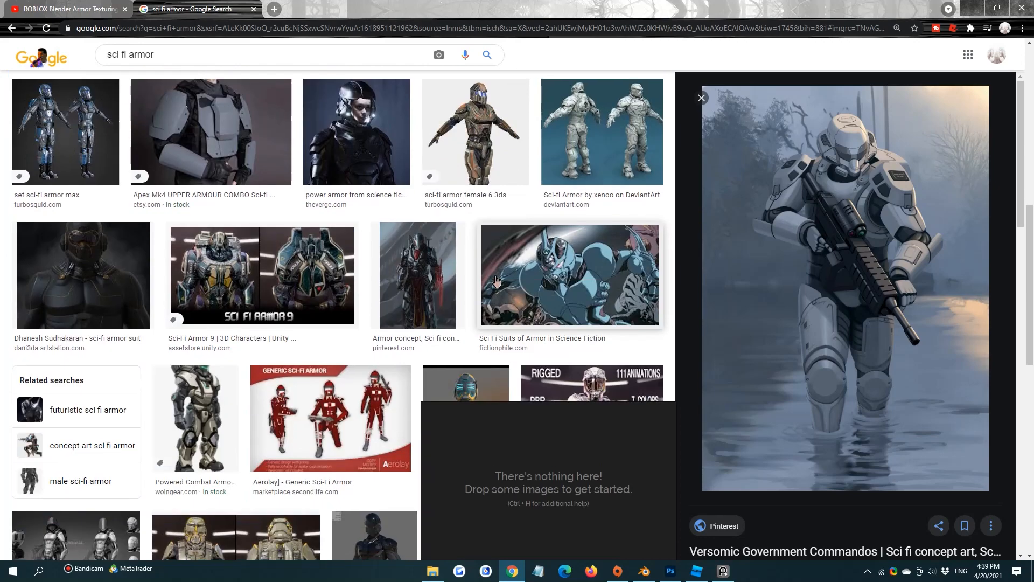
{"action": "scroll", "coordinate": [496, 281], "scroll_direction": "up", "scroll_amount": 4}
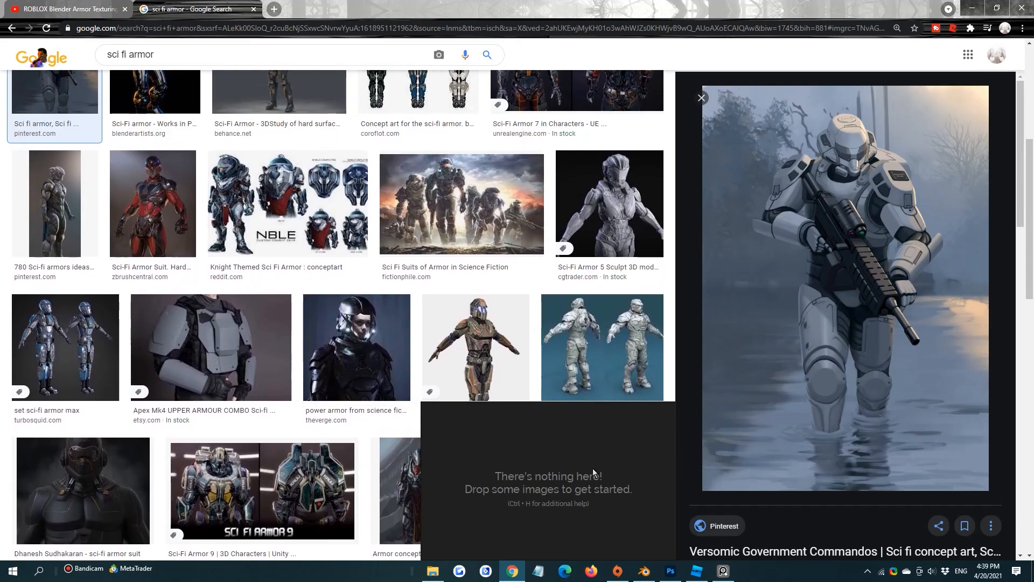
{"action": "left_click_drag", "start_coordinate": [593, 473], "coordinate": [483, 443]}
{"action": "left_click", "coordinate": [471, 362]}
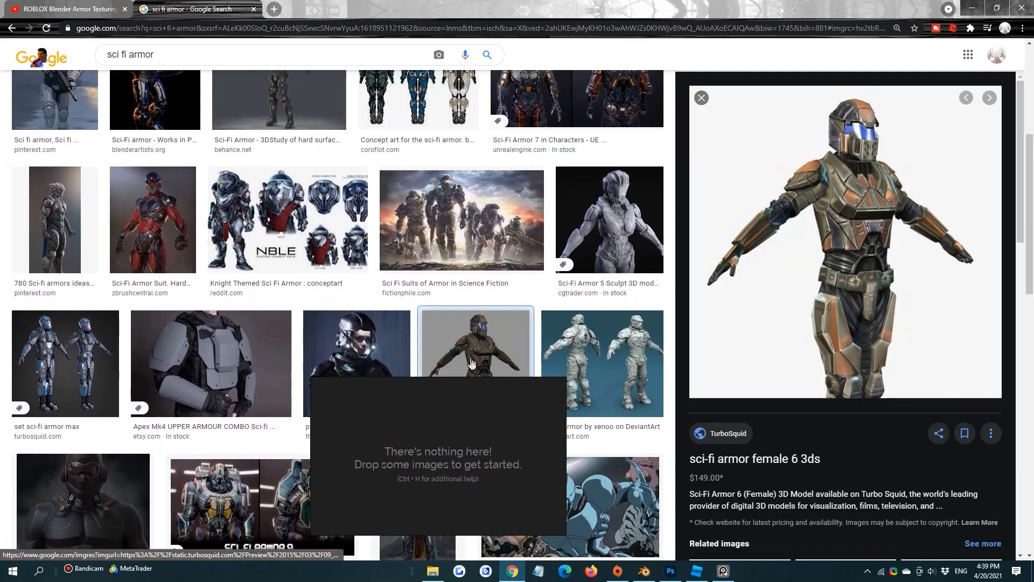
Preview the Unreal Engine results Sci-Fi Armor 7 and Sci-Fi Armor 4
{"action": "scroll", "coordinate": [479, 360], "scroll_direction": "up", "scroll_amount": 5}
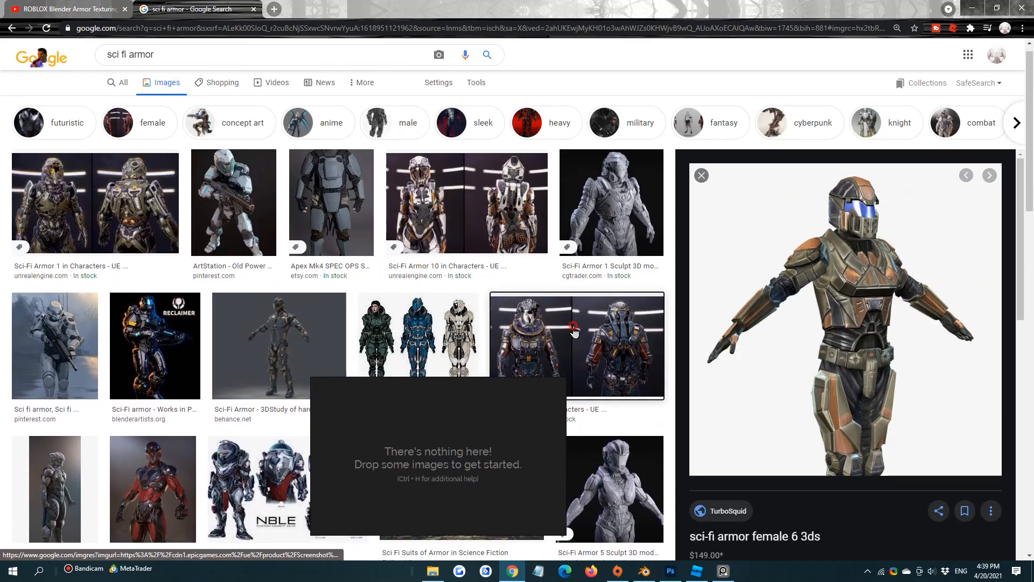
{"action": "left_click", "coordinate": [575, 331]}
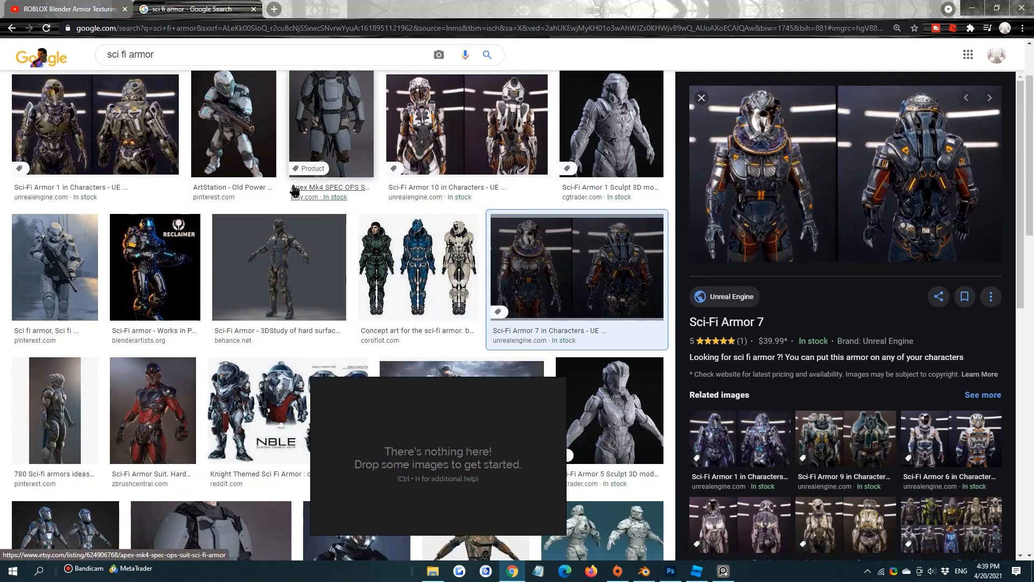
{"action": "scroll", "coordinate": [294, 192], "scroll_direction": "down", "scroll_amount": 15}
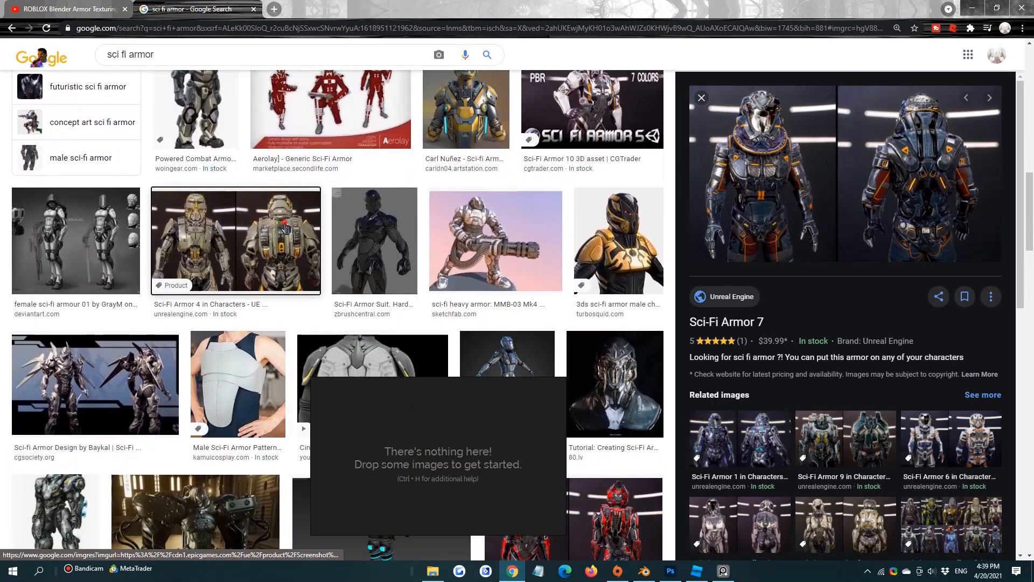
{"action": "left_click", "coordinate": [285, 228]}
Look further through the image results and preview the orange Roblox Inheritor armor from DevForum
{"action": "scroll", "coordinate": [489, 214], "scroll_direction": "down", "scroll_amount": 5}
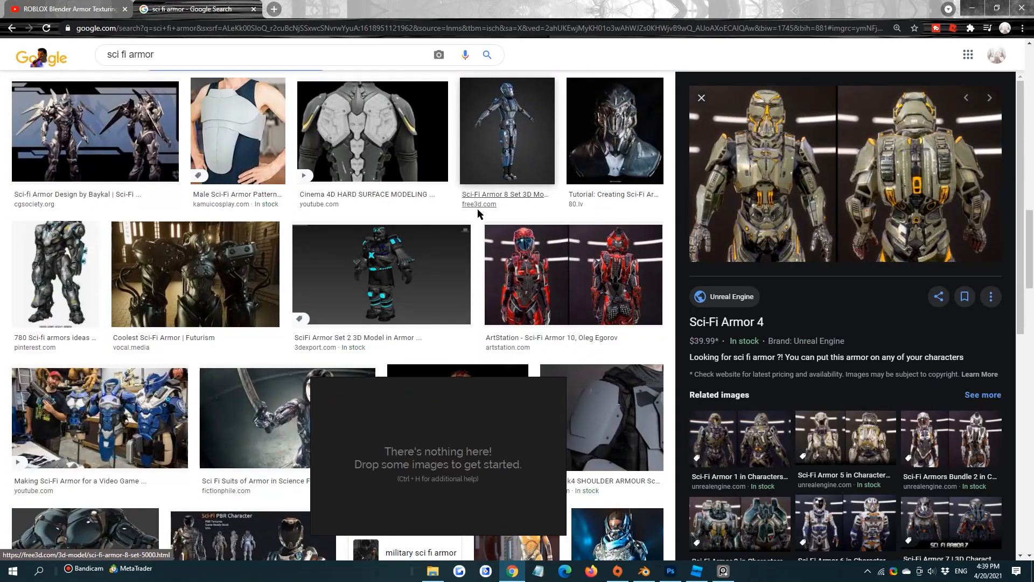
{"action": "scroll", "coordinate": [477, 213], "scroll_direction": "down", "scroll_amount": 6}
{"action": "scroll", "coordinate": [678, 342], "scroll_direction": "down", "scroll_amount": 5}
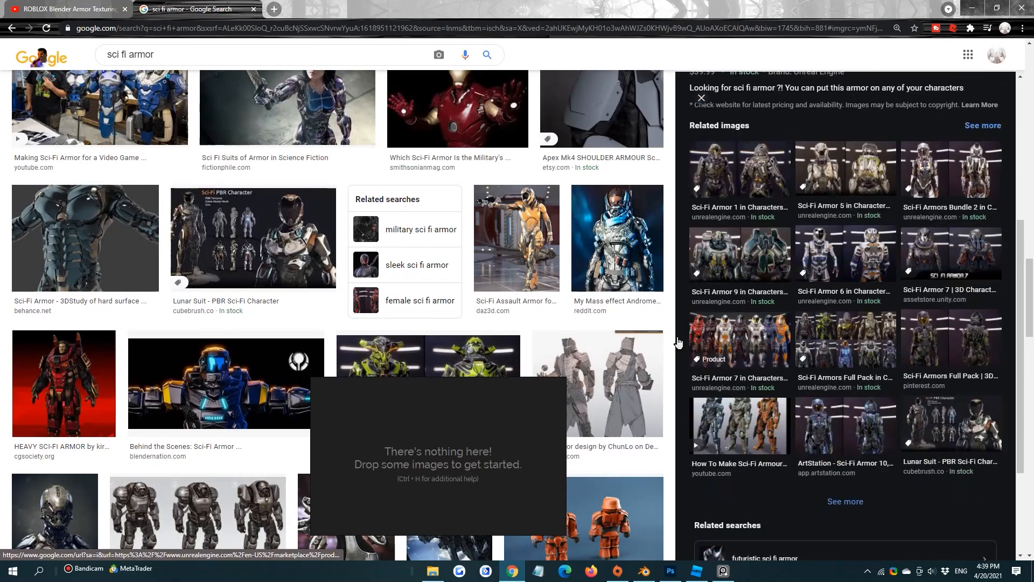
{"action": "scroll", "coordinate": [498, 317], "scroll_direction": "down", "scroll_amount": 5}
{"action": "left_click", "coordinate": [529, 256]}
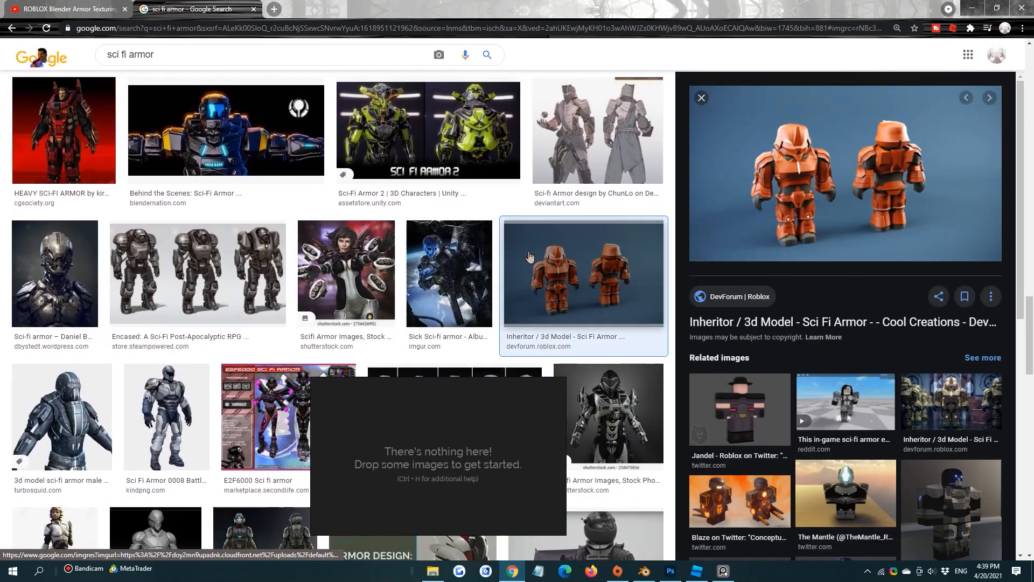
Preview the yellow and black Sci-Fi Female Armor from Best Of 3d Models and look over the results beyond it
{"action": "scroll", "coordinate": [285, 245], "scroll_direction": "down", "scroll_amount": 5}
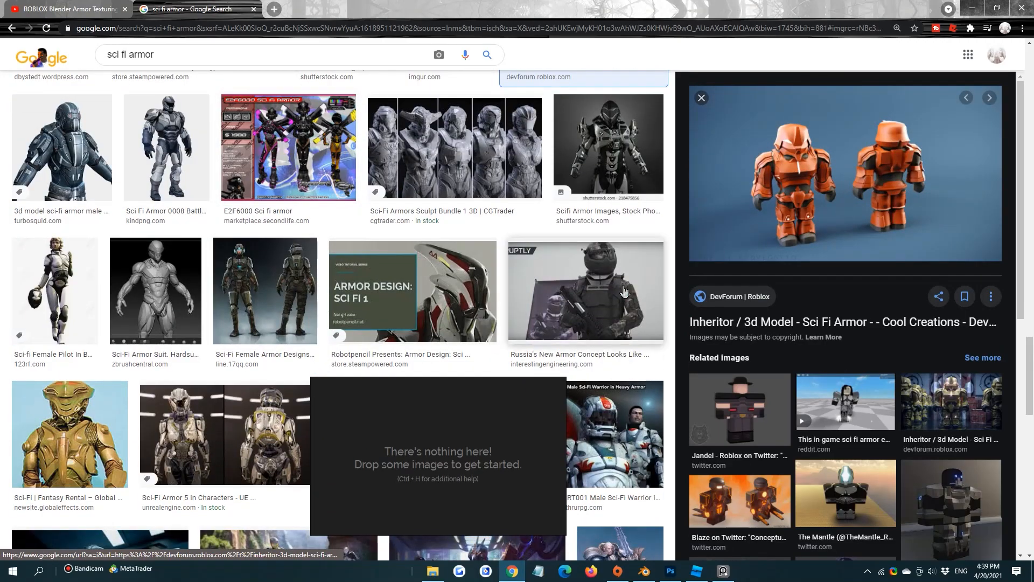
{"action": "scroll", "coordinate": [565, 253], "scroll_direction": "down", "scroll_amount": 4}
{"action": "scroll", "coordinate": [566, 255], "scroll_direction": "down", "scroll_amount": 6}
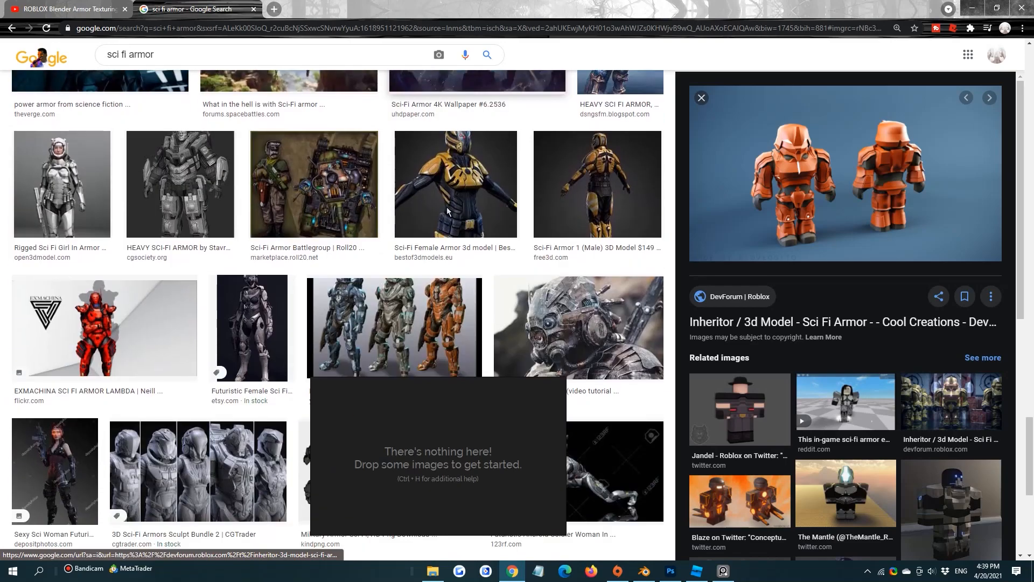
{"action": "left_click", "coordinate": [447, 206]}
{"action": "scroll", "coordinate": [500, 237], "scroll_direction": "down", "scroll_amount": 8}
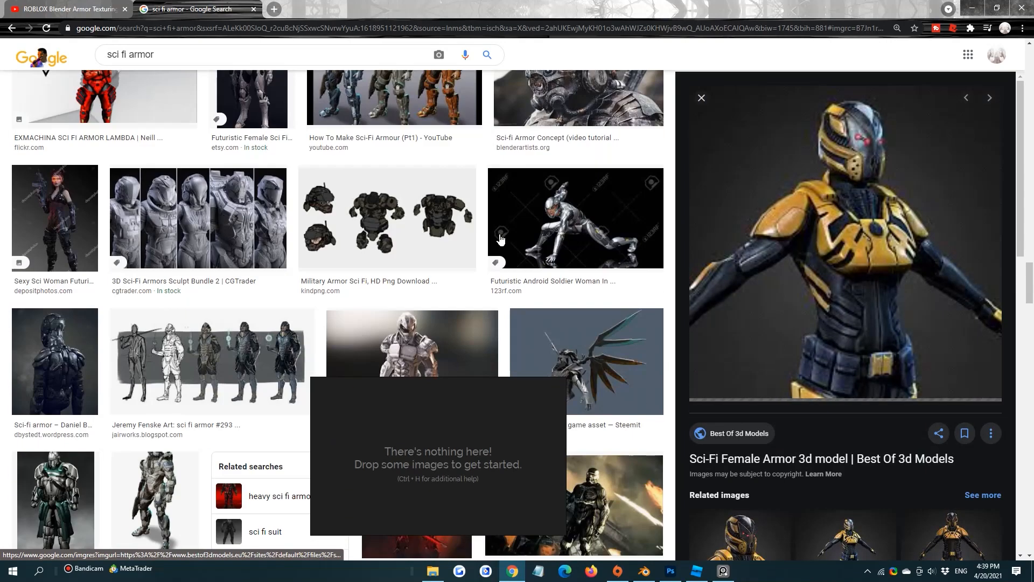
{"action": "scroll", "coordinate": [428, 192], "scroll_direction": "down", "scroll_amount": 7}
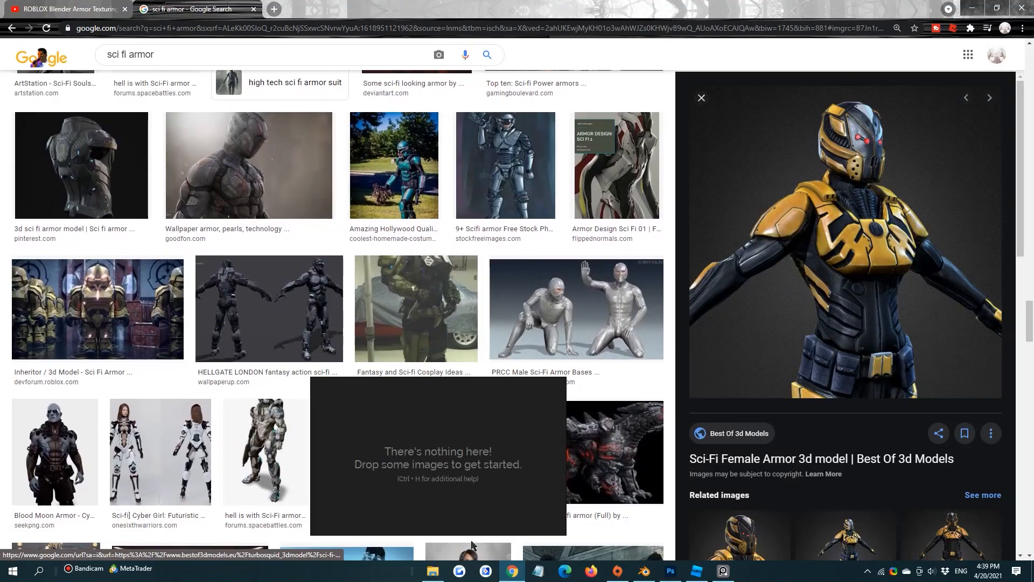
Add the image download (1).jpg from the Desktop folder to the PureRef board and minimize File Explorer
{"action": "left_click", "coordinate": [432, 570]}
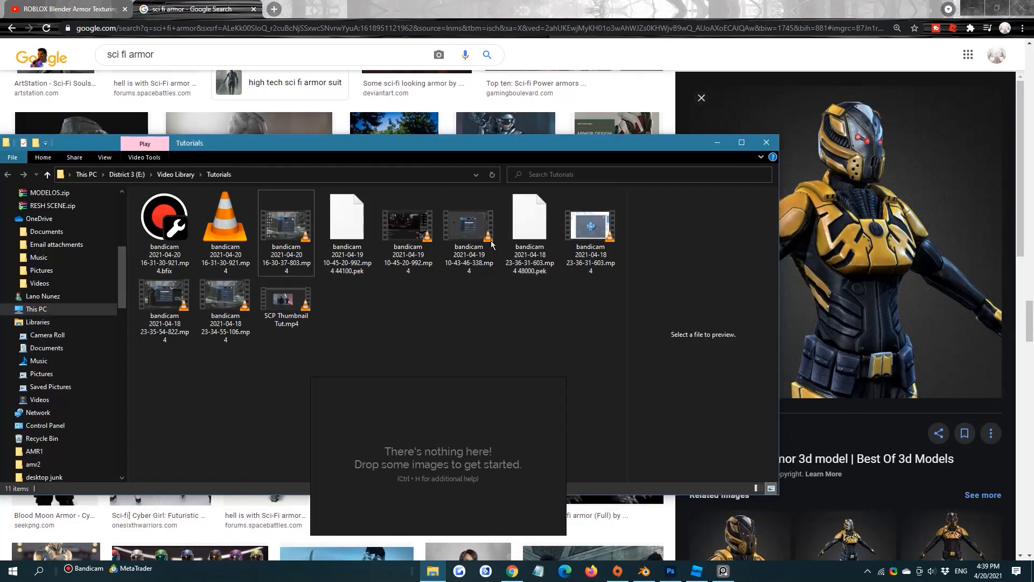
{"action": "scroll", "coordinate": [196, 218], "scroll_direction": "up", "scroll_amount": 6}
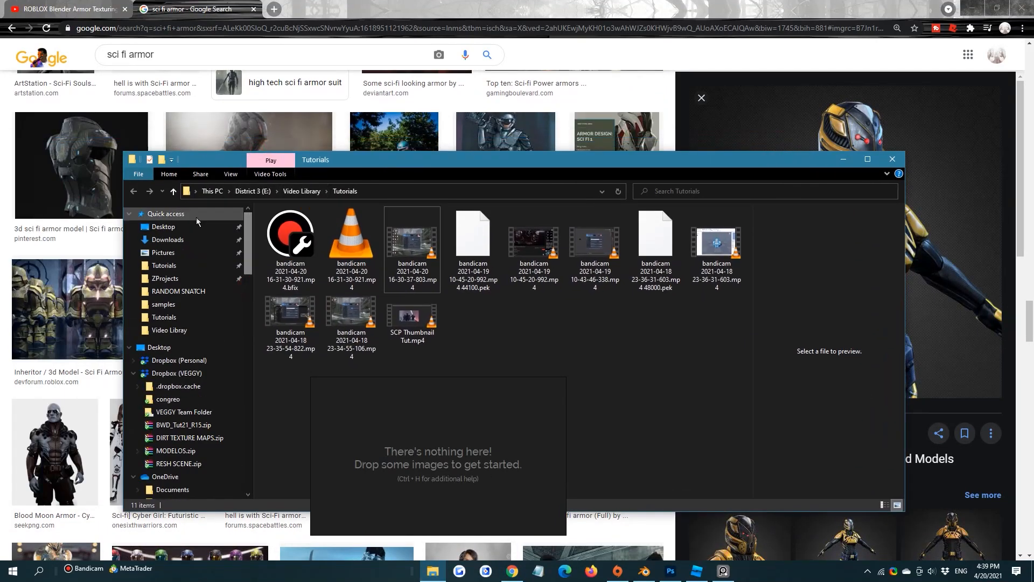
{"action": "scroll", "coordinate": [295, 279], "scroll_direction": "down", "scroll_amount": 3}
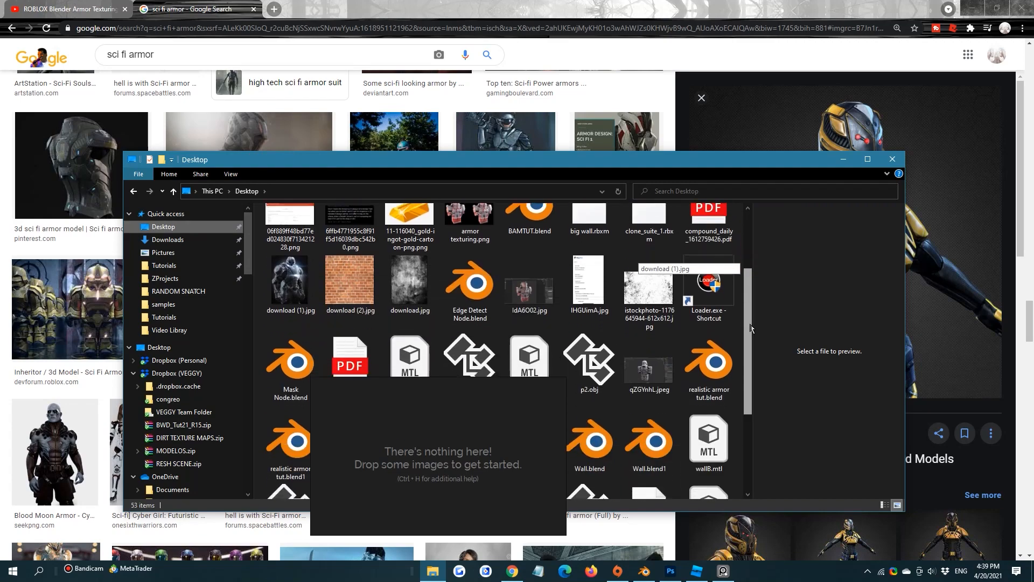
{"action": "left_click_drag", "start_coordinate": [295, 278], "coordinate": [458, 474]}
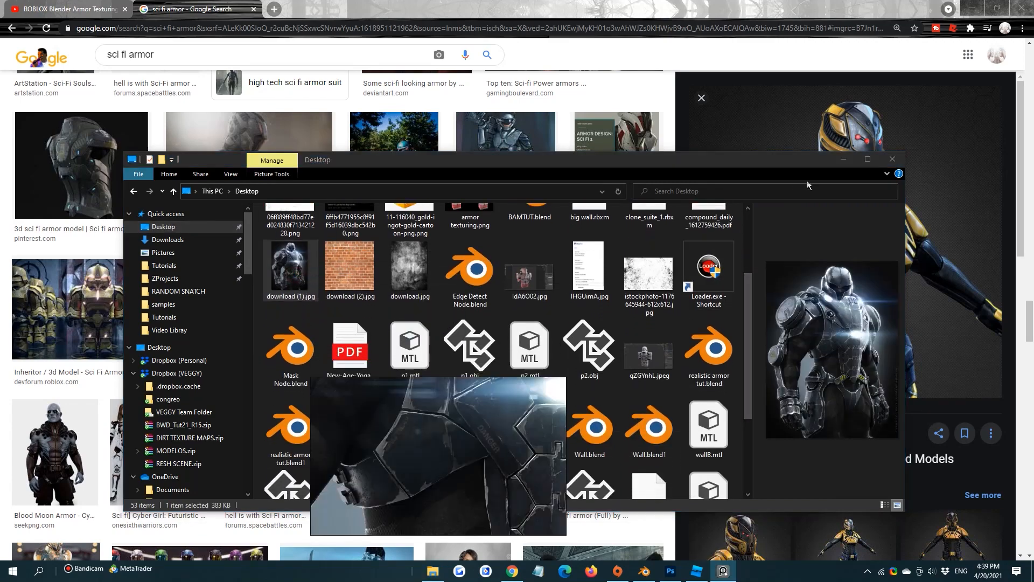
{"action": "left_click", "coordinate": [844, 160]}
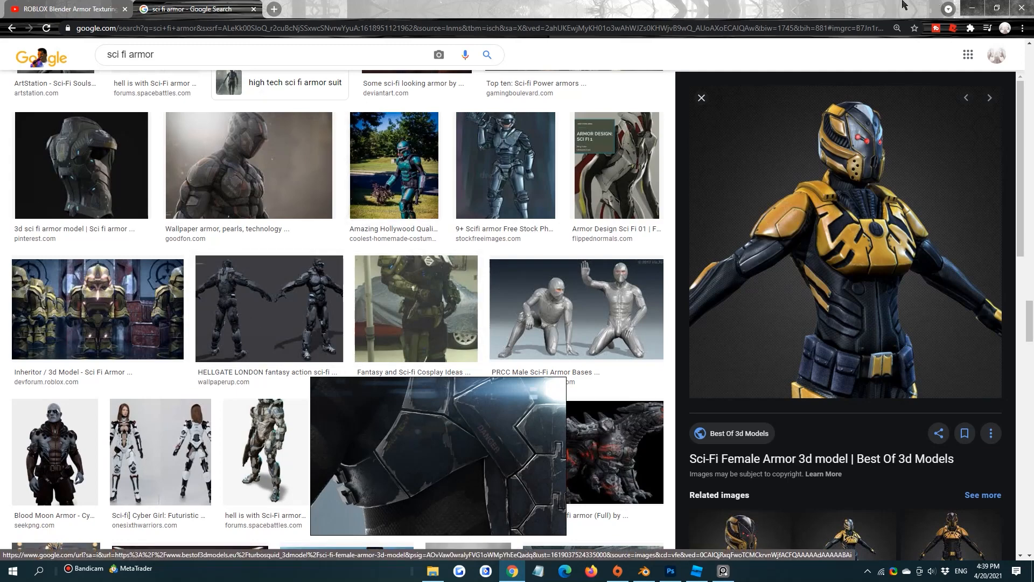
Return to Blender, reposition the reference board, and turn the plain viewport into a Shader Editor showing the white shoulder piece's object material
{"action": "left_click", "coordinate": [972, 7]}
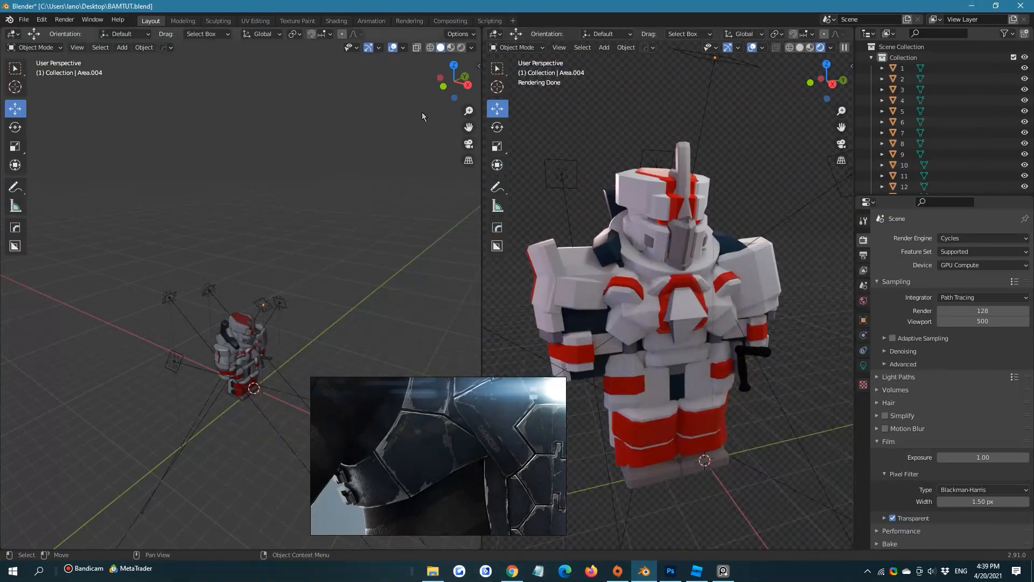
{"action": "right_click_drag", "start_coordinate": [444, 445], "coordinate": [346, 451]}
{"action": "left_click", "coordinate": [13, 34]}
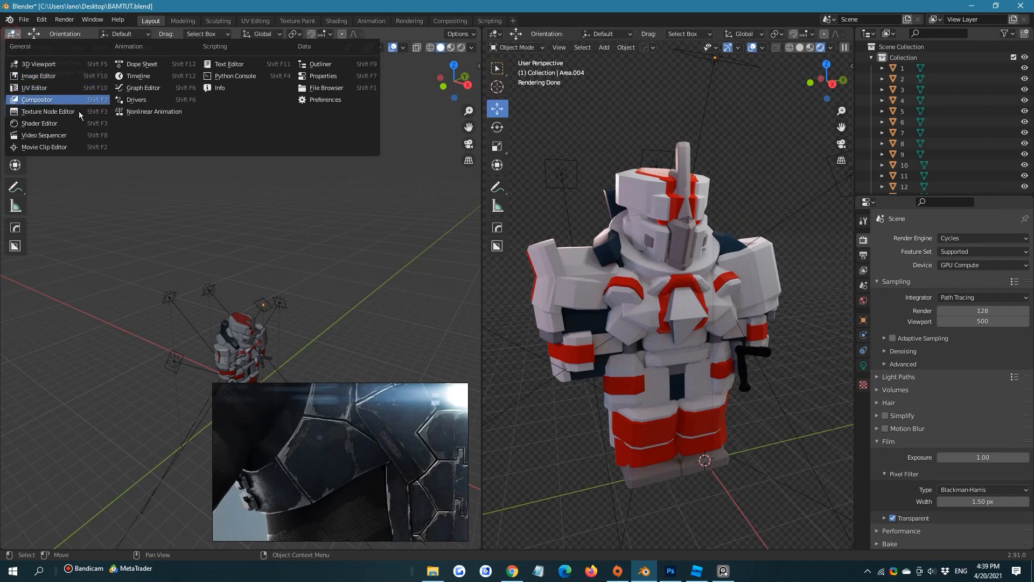
{"action": "left_click", "coordinate": [81, 125]}
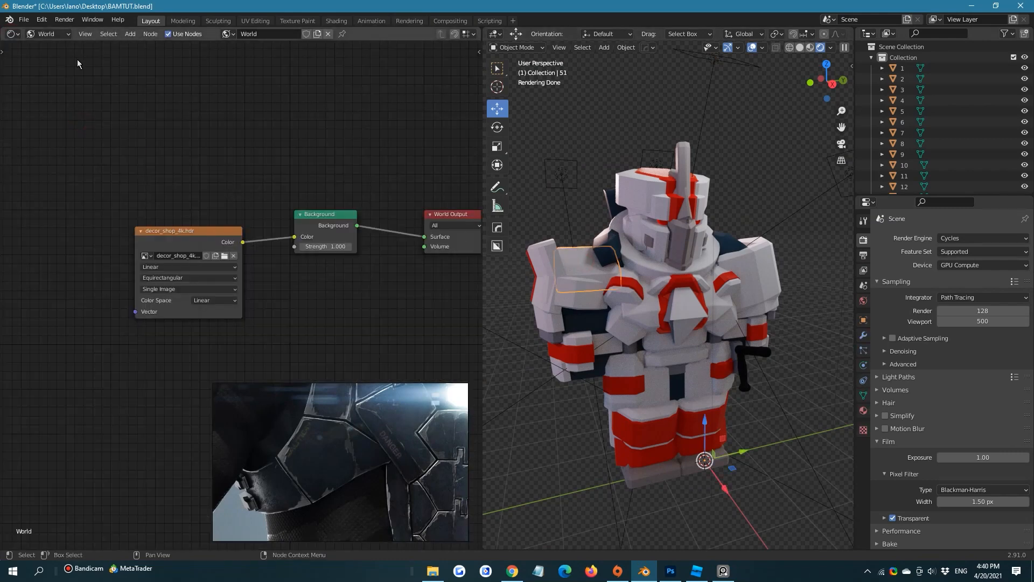
{"action": "left_click", "coordinate": [49, 46]}
{"action": "key", "text": "Home"}
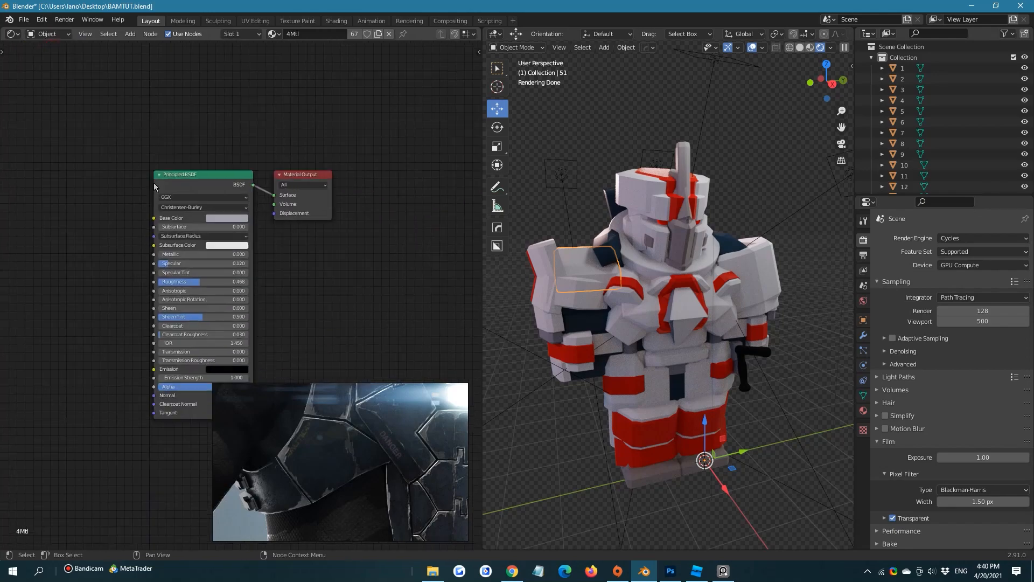
Set the Principled BSDF Metallic value of the 4Mtl material to 1.000
{"action": "left_click_drag", "start_coordinate": [426, 265], "coordinate": [109, 243]}
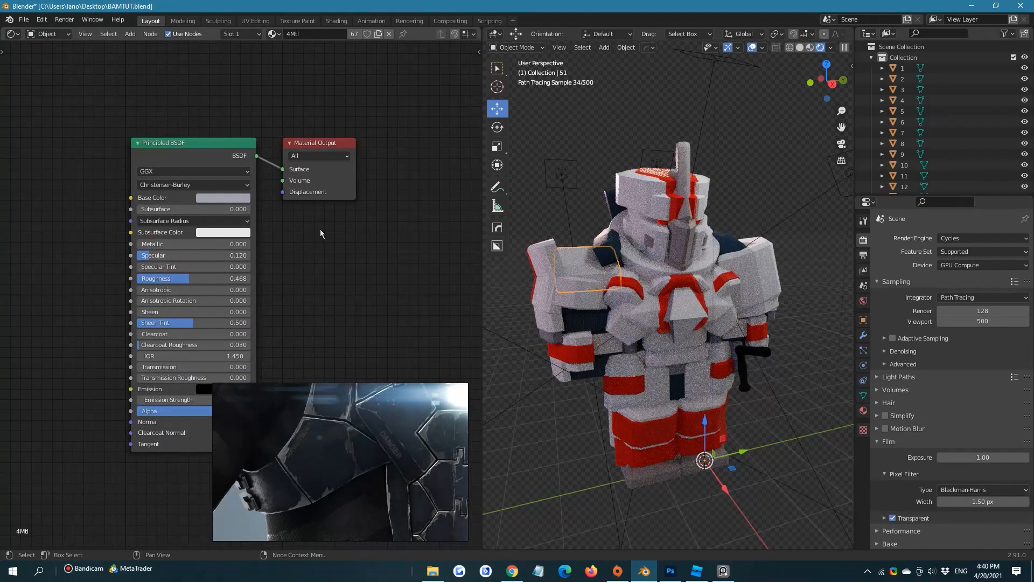
{"action": "left_click_drag", "start_coordinate": [201, 245], "coordinate": [250, 244]}
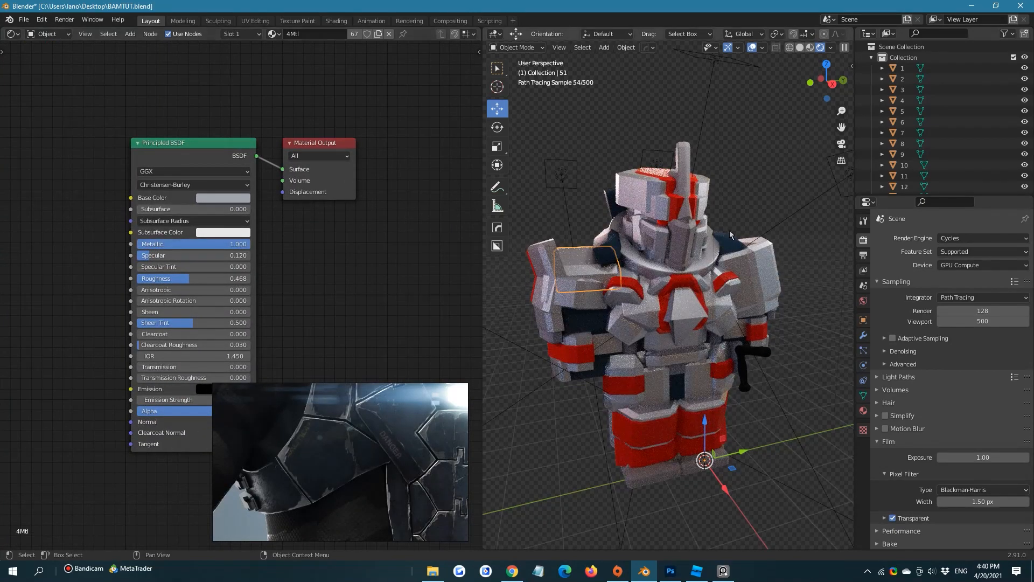
{"action": "middle_click_drag", "start_coordinate": [251, 237], "coordinate": [337, 189]}
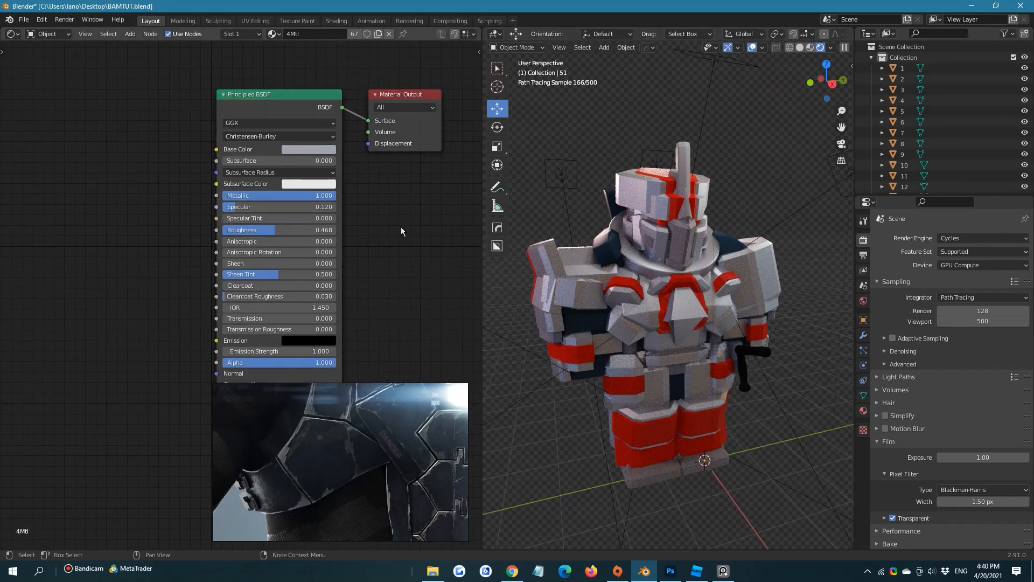
{"action": "scroll", "coordinate": [399, 234], "scroll_direction": "up", "scroll_amount": 2}
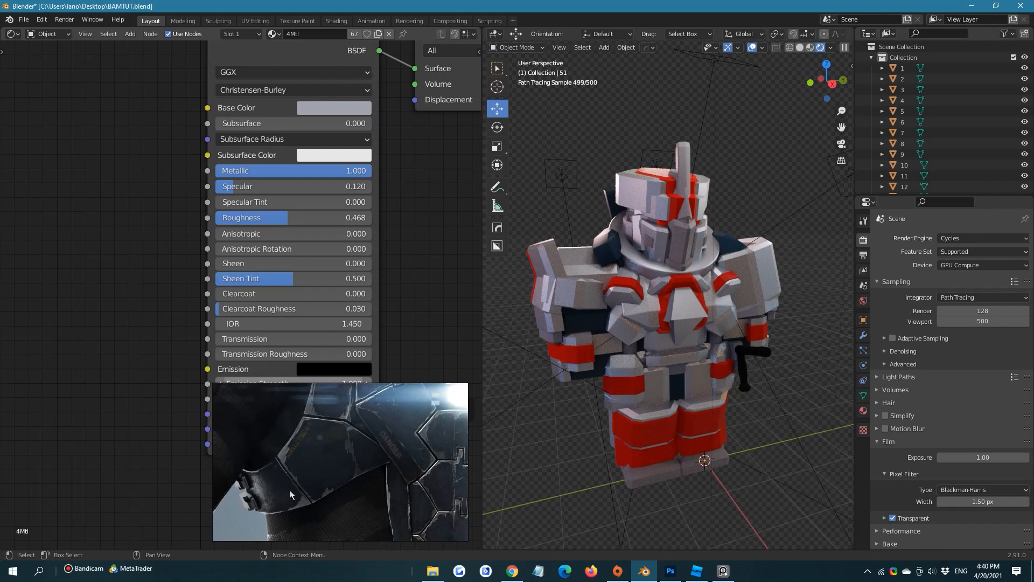
Reframe the PureRef reference on the scratched metal chest plate marked 08 to examine its wear
{"action": "left_click", "coordinate": [415, 474]}
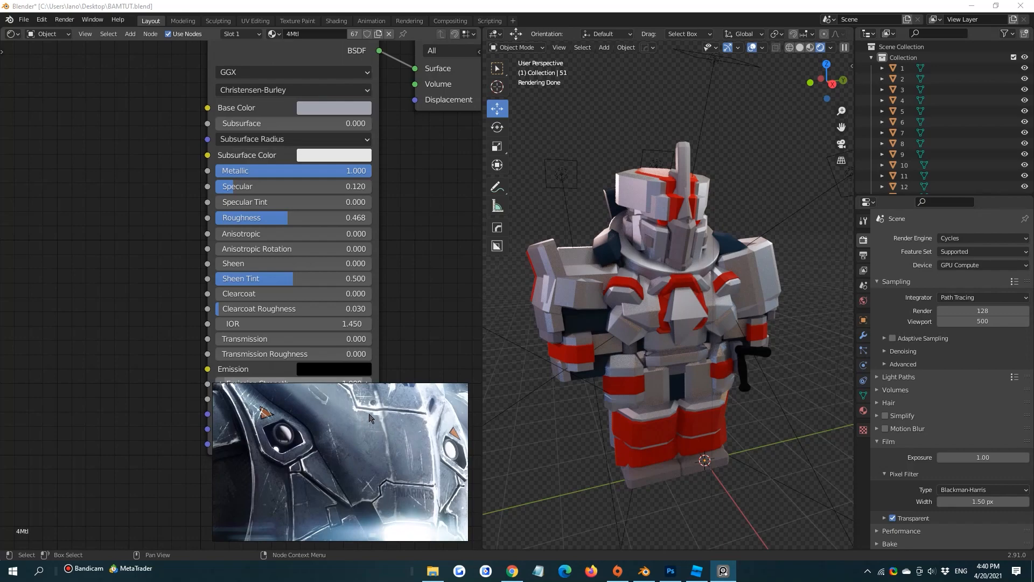
{"action": "left_click", "coordinate": [316, 332]}
Switch to Chrome, search for "cc0textures" in a new tab, and open the CC0 Textures website
{"action": "left_click", "coordinate": [521, 575]}
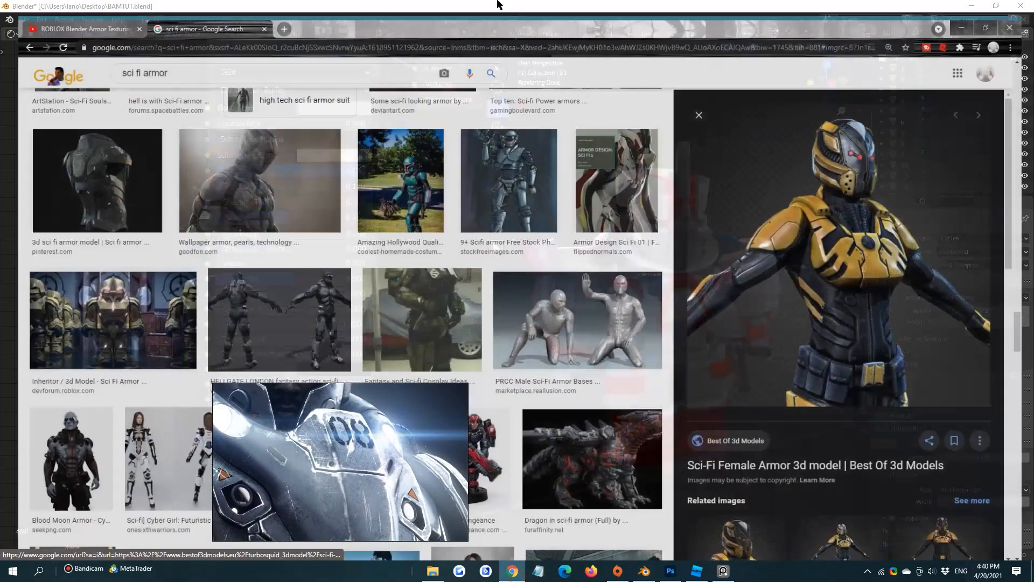
{"action": "left_click", "coordinate": [274, 10]}
{"action": "type", "text": "cc0textures"}
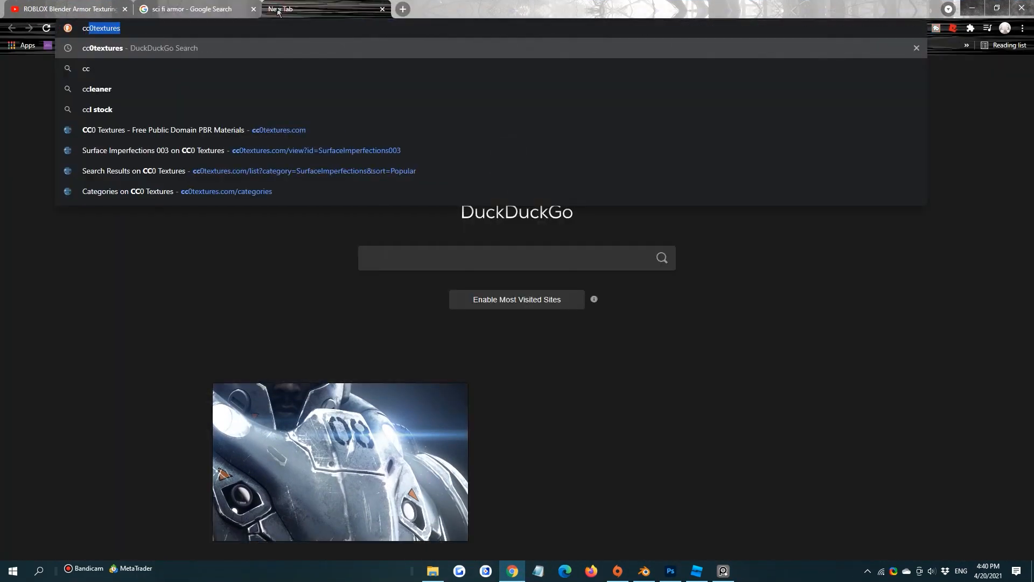
{"action": "key", "text": "Return"}
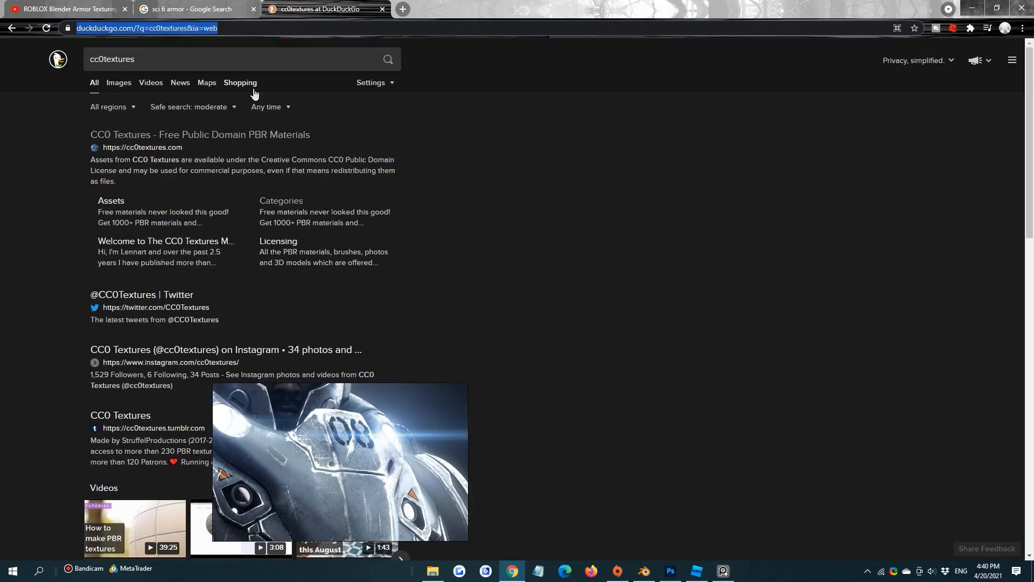
{"action": "left_click", "coordinate": [275, 138]}
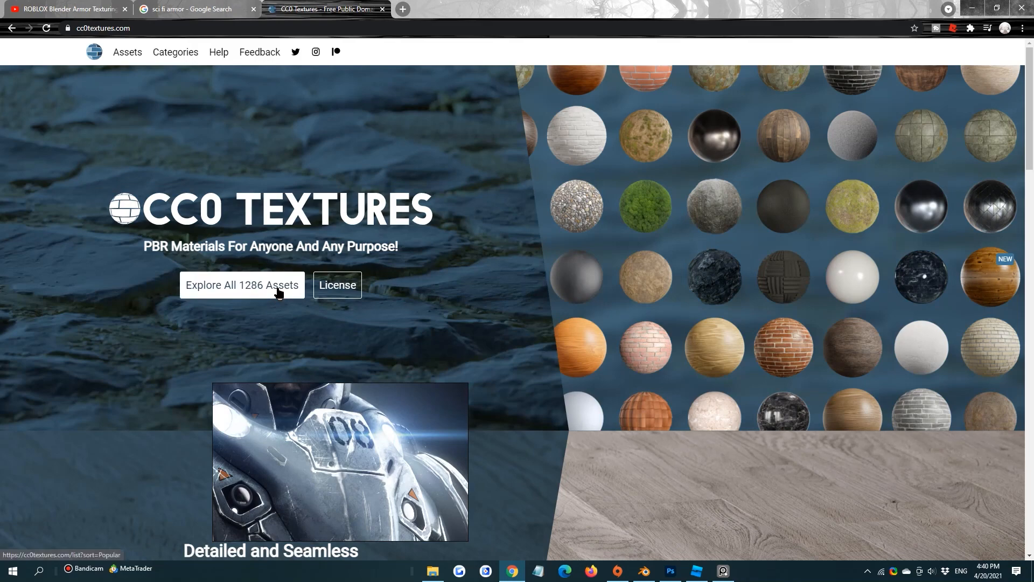
Browse the CC0 Textures asset categories for a texture type that suits the worn armor surface
{"action": "left_click", "coordinate": [171, 56]}
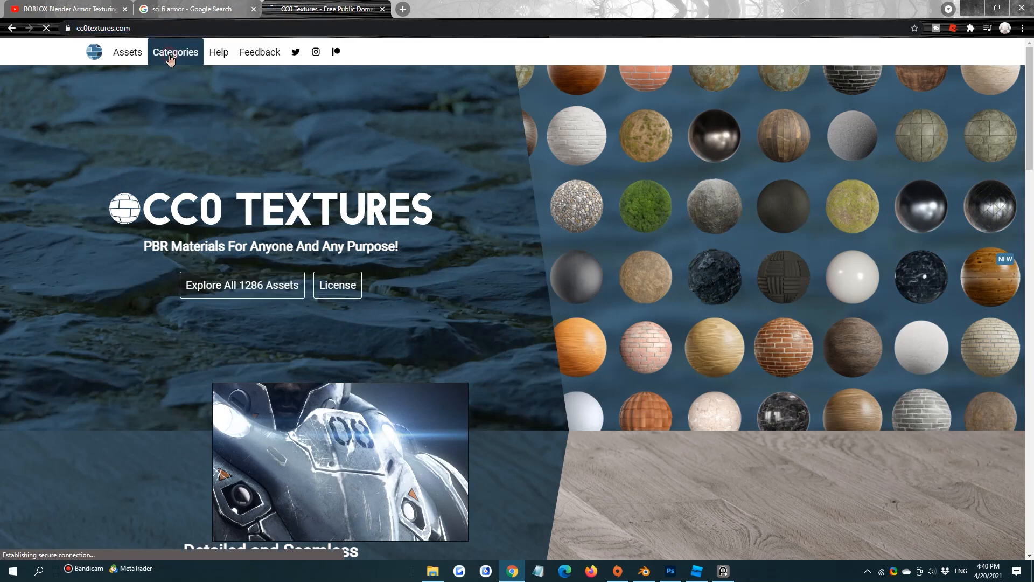
{"action": "scroll", "coordinate": [155, 207], "scroll_direction": "down", "scroll_amount": 4}
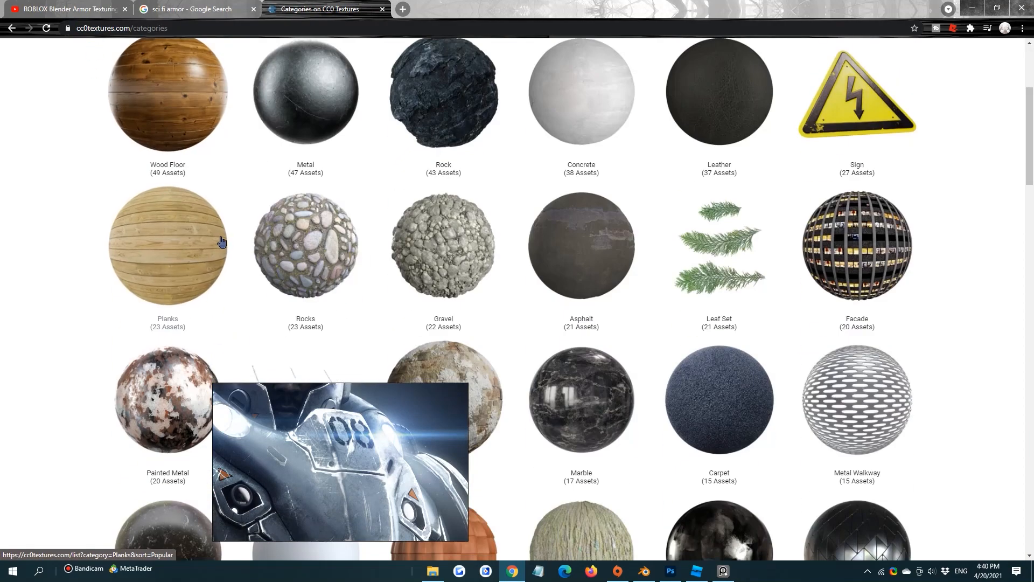
{"action": "scroll", "coordinate": [162, 216], "scroll_direction": "up", "scroll_amount": 4}
{"action": "scroll", "coordinate": [638, 189], "scroll_direction": "down", "scroll_amount": 5}
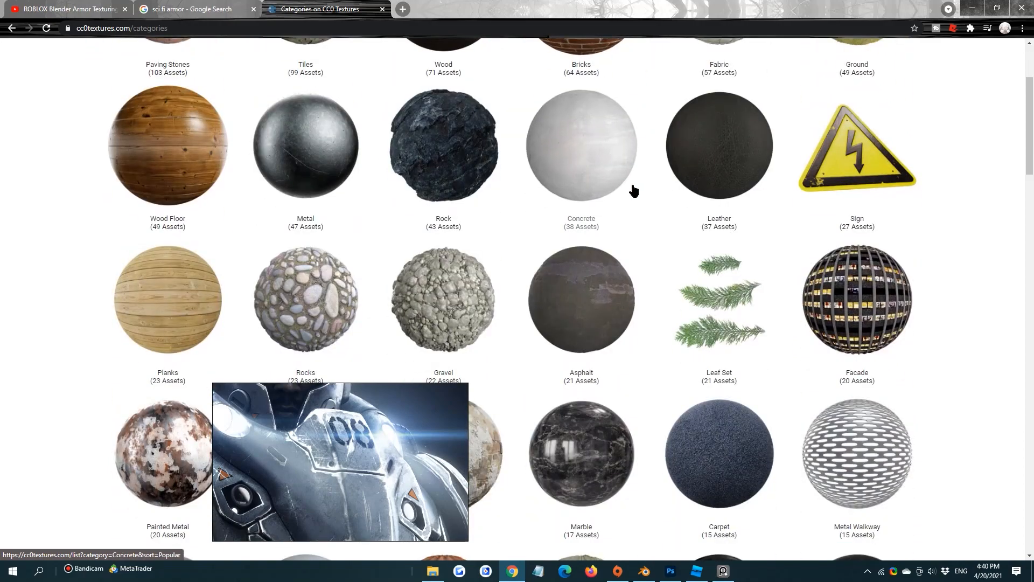
{"action": "scroll", "coordinate": [606, 199], "scroll_direction": "up", "scroll_amount": 5}
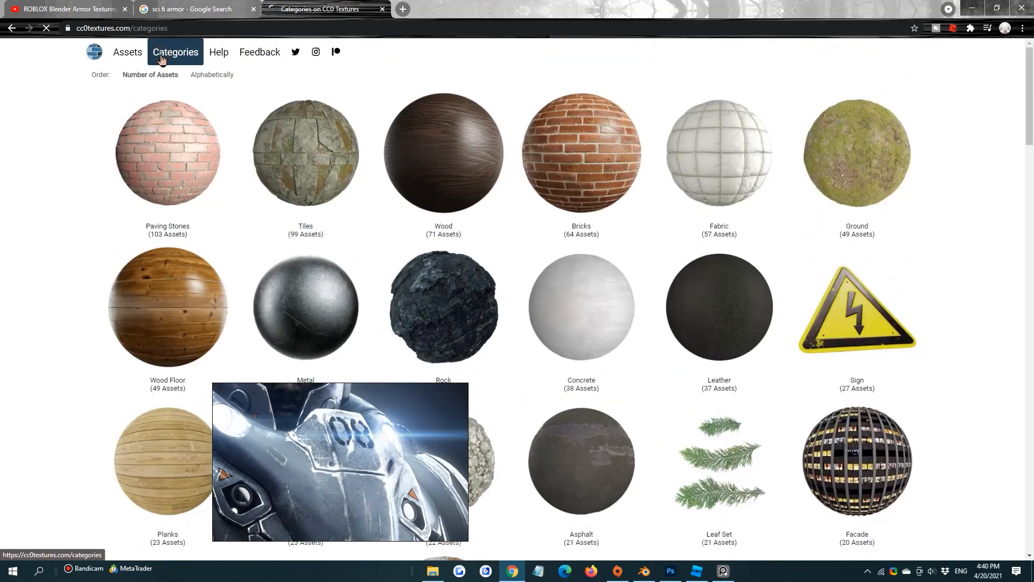
{"action": "scroll", "coordinate": [673, 243], "scroll_direction": "down", "scroll_amount": 10}
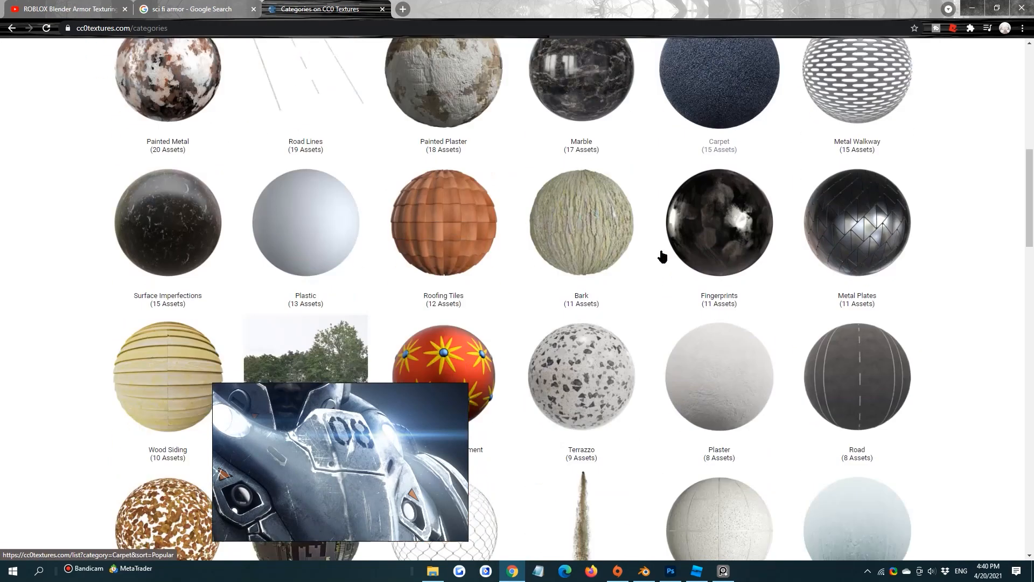
{"action": "scroll", "coordinate": [651, 253], "scroll_direction": "down", "scroll_amount": 5}
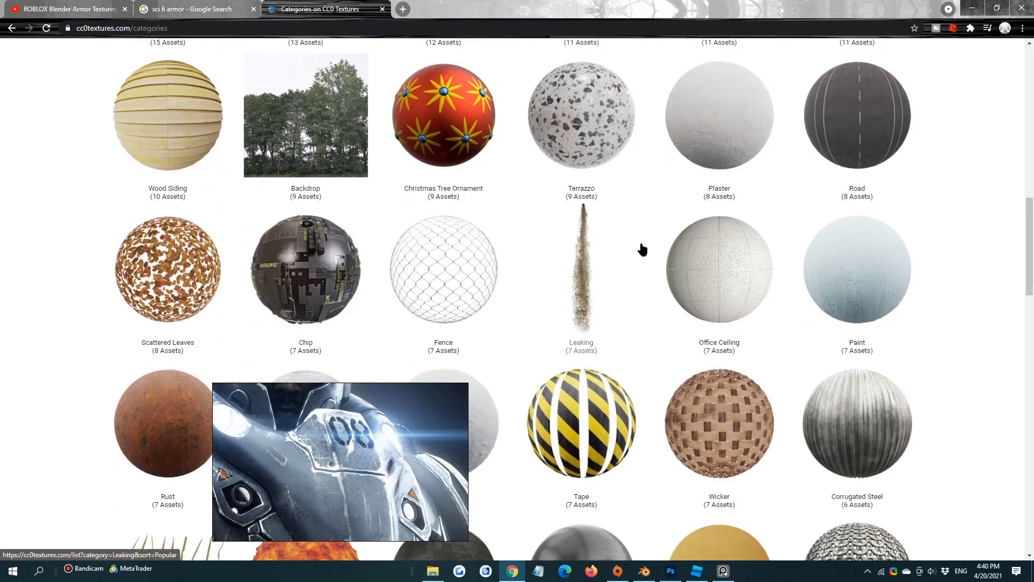
{"action": "scroll", "coordinate": [642, 249], "scroll_direction": "down", "scroll_amount": 10}
{"action": "scroll", "coordinate": [595, 224], "scroll_direction": "down", "scroll_amount": 3}
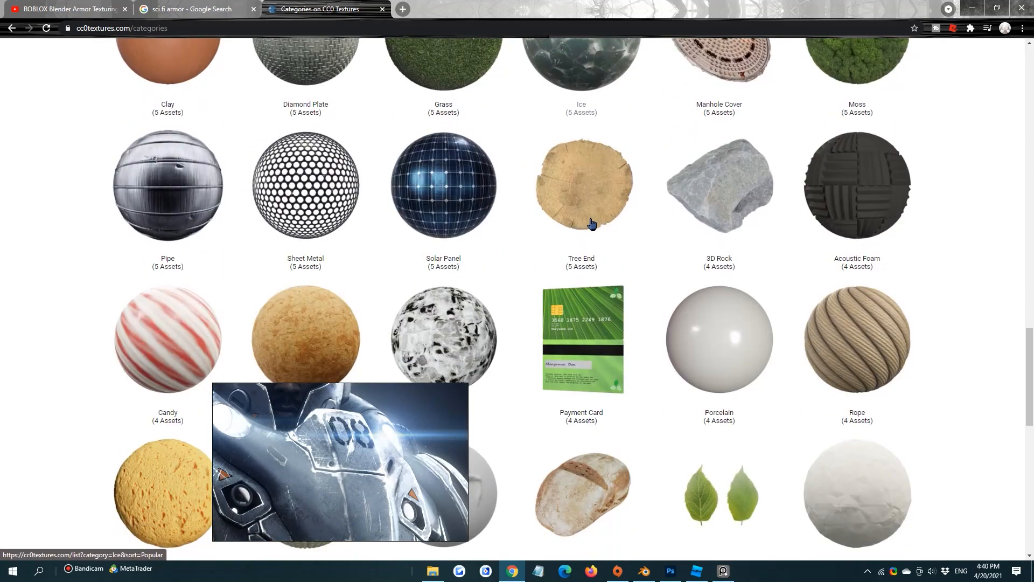
{"action": "scroll", "coordinate": [591, 225], "scroll_direction": "up", "scroll_amount": 6}
{"action": "scroll", "coordinate": [592, 285], "scroll_direction": "down", "scroll_amount": 5}
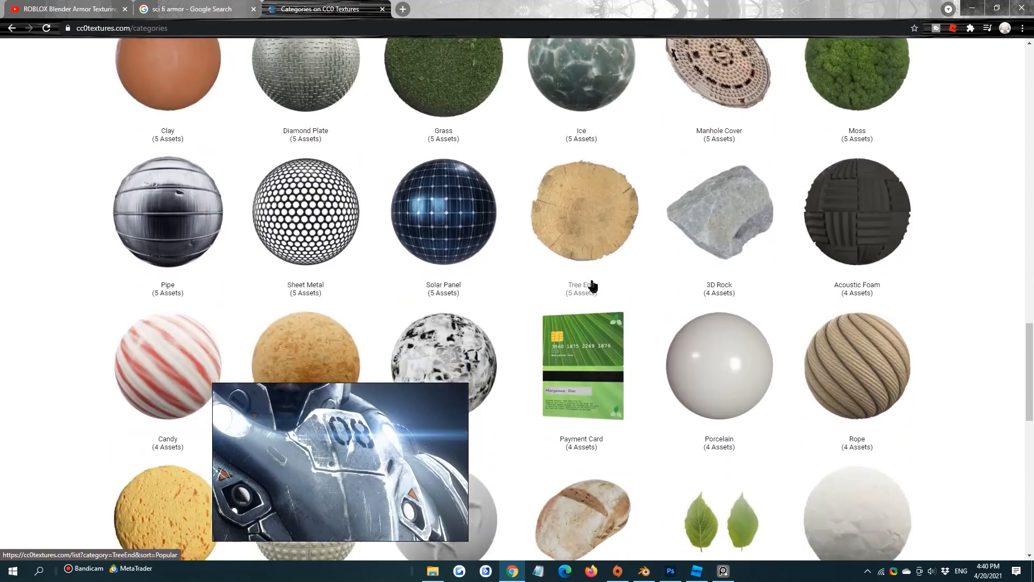
{"action": "scroll", "coordinate": [593, 285], "scroll_direction": "down", "scroll_amount": 12}
{"action": "scroll", "coordinate": [585, 268], "scroll_direction": "up", "scroll_amount": 6}
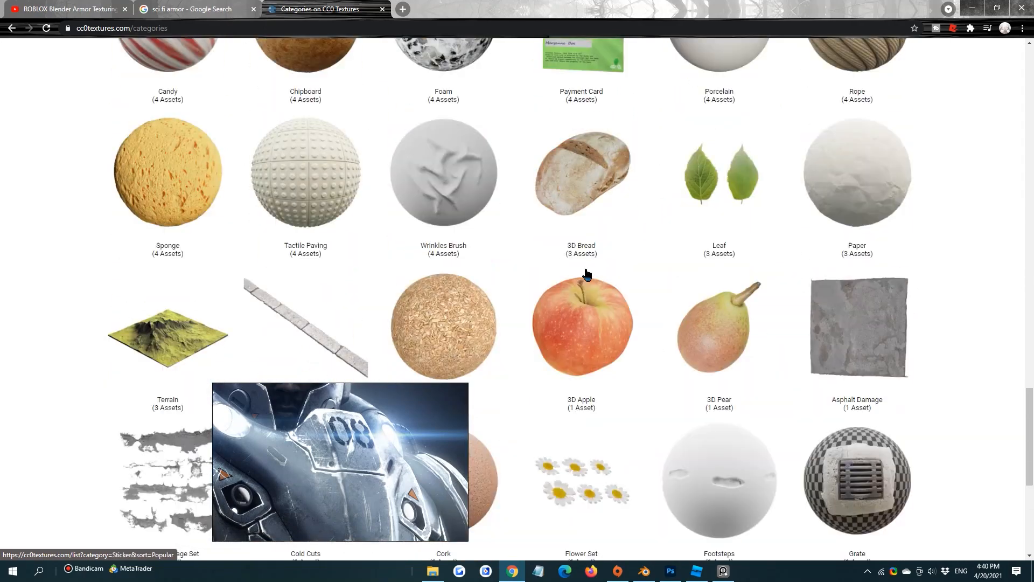
{"action": "scroll", "coordinate": [586, 273], "scroll_direction": "up", "scroll_amount": 12}
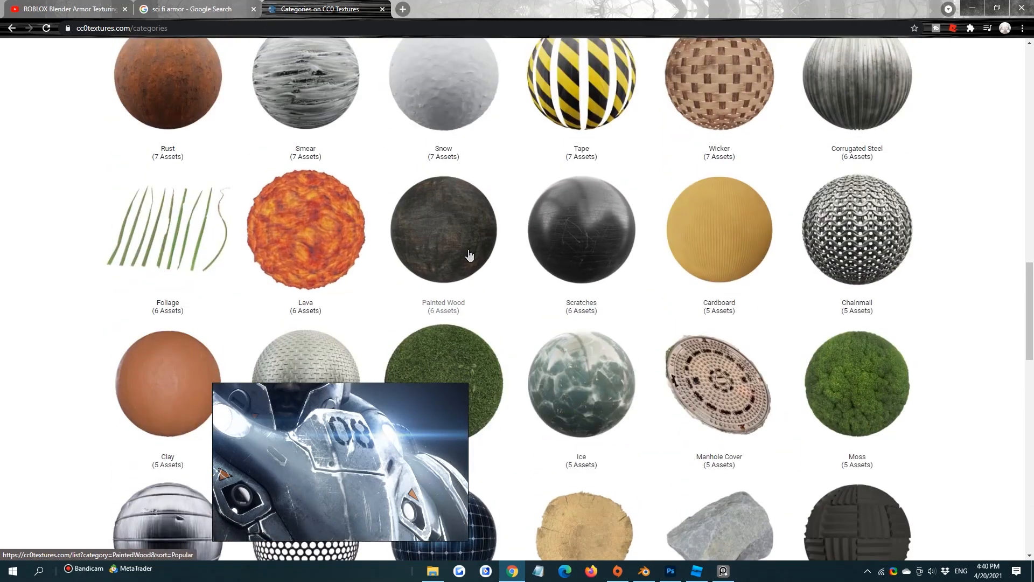
{"action": "scroll", "coordinate": [469, 255], "scroll_direction": "up", "scroll_amount": 6}
{"action": "scroll", "coordinate": [469, 255], "scroll_direction": "up", "scroll_amount": 4}
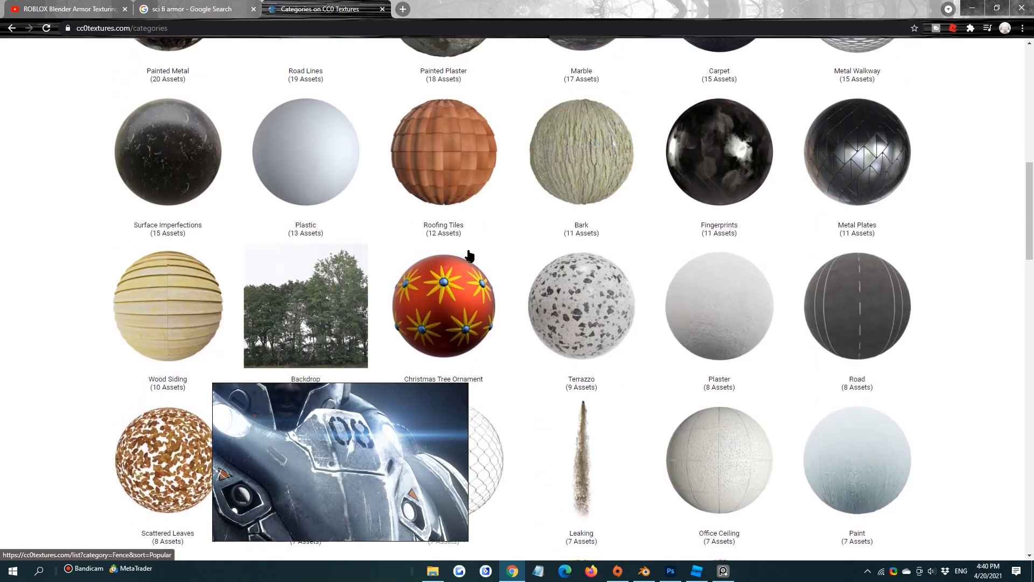
{"action": "scroll", "coordinate": [469, 255], "scroll_direction": "up", "scroll_amount": 6}
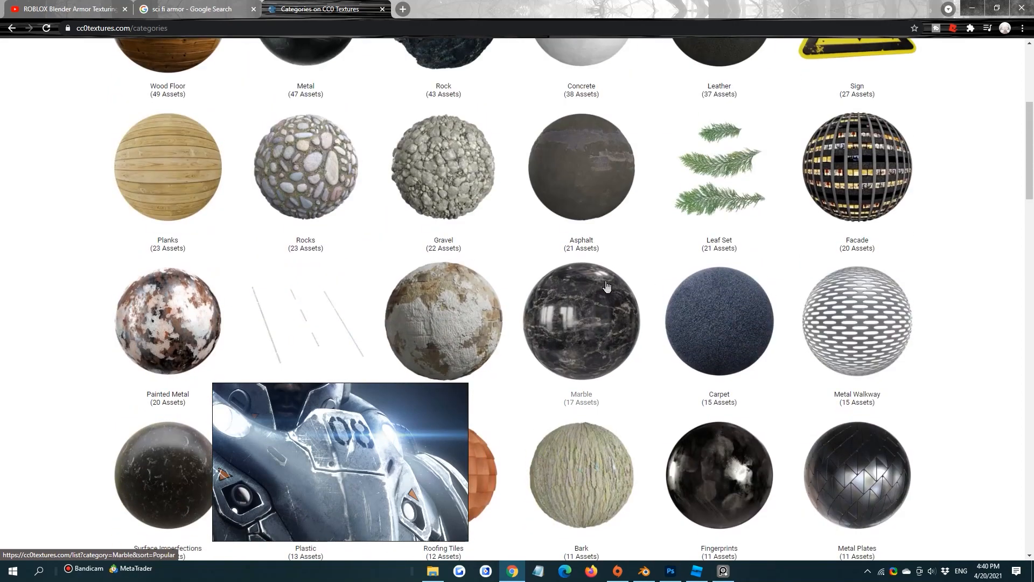
Open the Surface Imperfections category and view the Surface Imperfections 008 asset in a new tab
{"action": "scroll", "coordinate": [593, 280], "scroll_direction": "down", "scroll_amount": 3}
{"action": "left_click", "coordinate": [168, 323]}
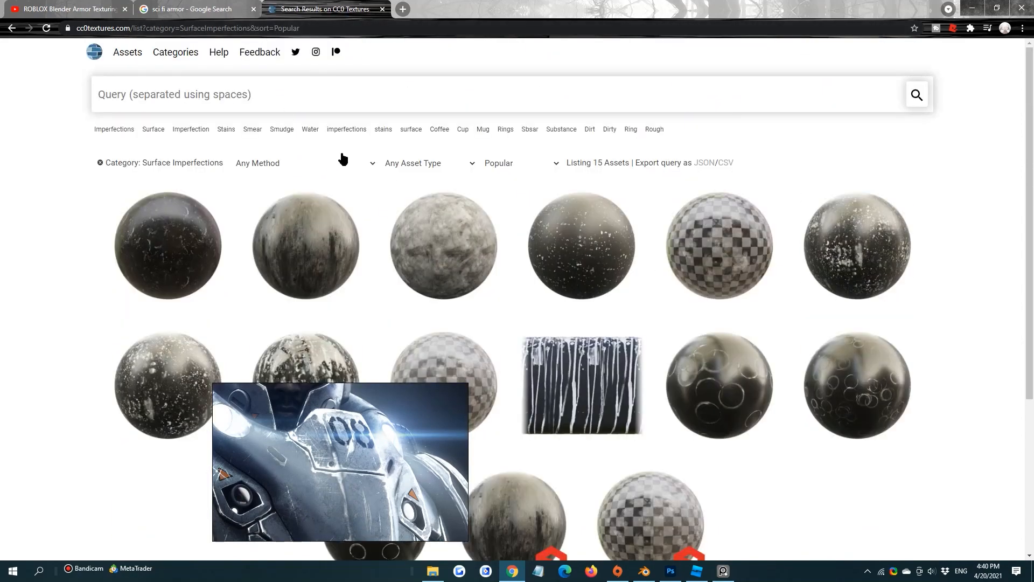
{"action": "scroll", "coordinate": [432, 171], "scroll_direction": "down", "scroll_amount": 3}
{"action": "scroll", "coordinate": [385, 168], "scroll_direction": "up", "scroll_amount": 3}
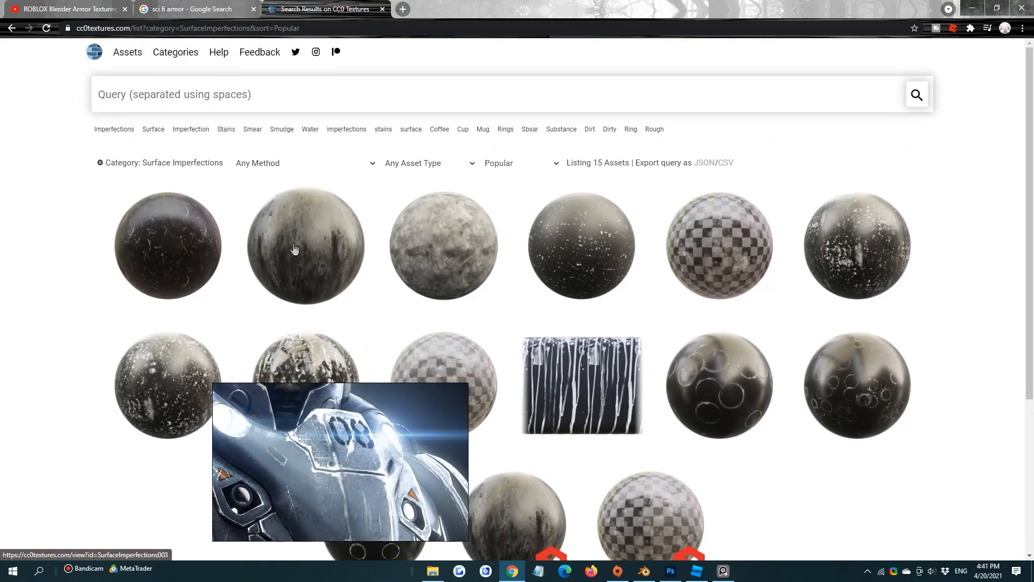
{"action": "middle_click", "coordinate": [448, 251]}
{"action": "left_click", "coordinate": [469, 5]}
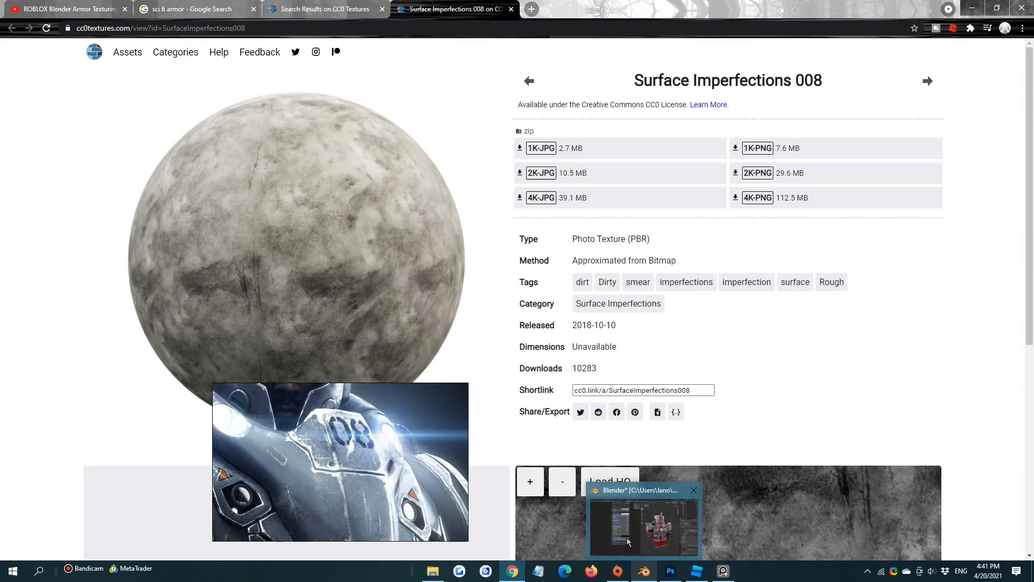
Switch back to Blender, add an Image Texture node beside the Principled BSDF, and start opening an image for it
{"action": "left_click", "coordinate": [642, 572]}
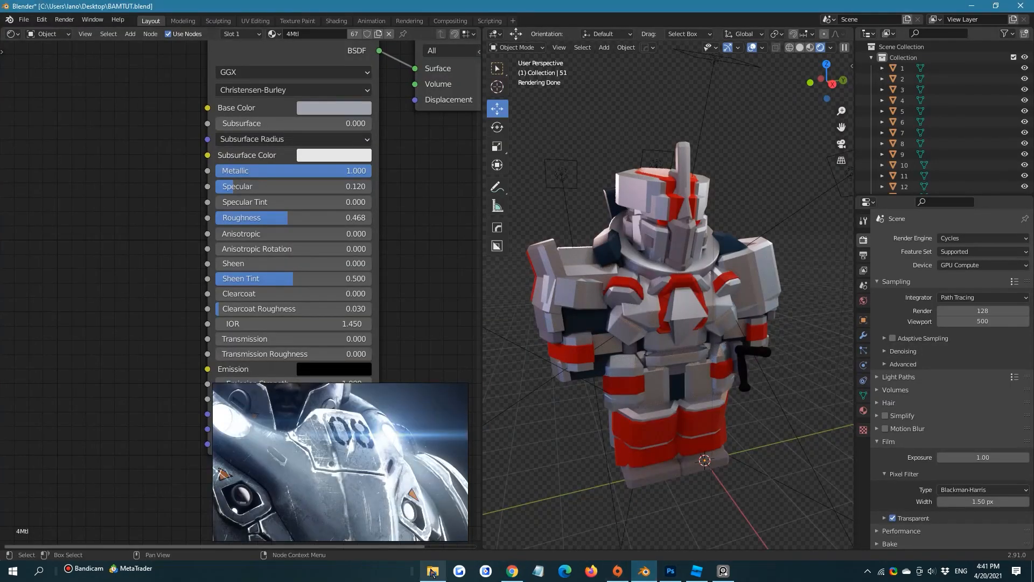
{"action": "key", "text": "shift+a"}
{"action": "left_click", "coordinate": [130, 247]}
{"action": "type", "text": "im"}
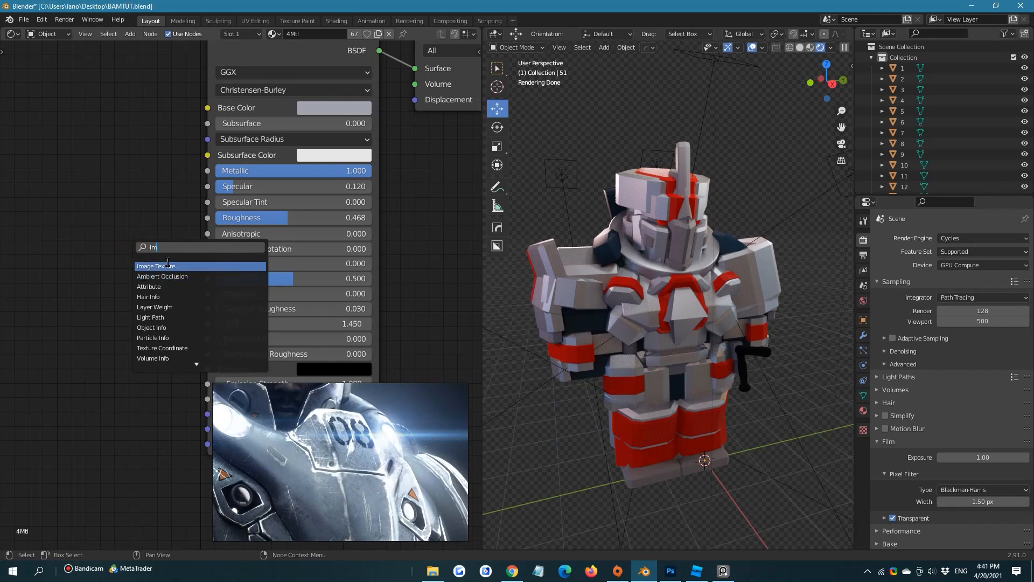
{"action": "left_click", "coordinate": [167, 265]}
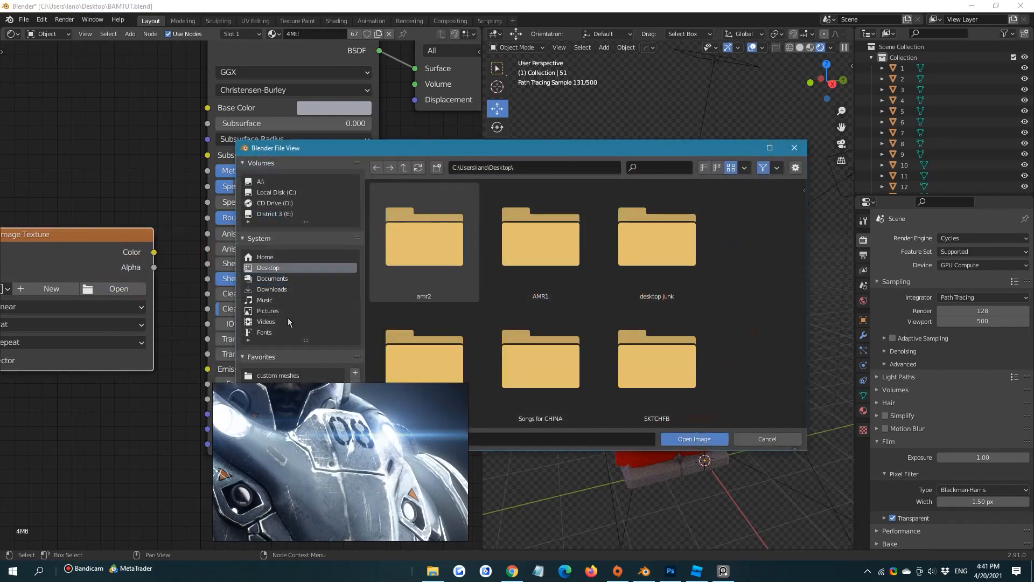
Browse from the Textures favorite through cc0textures to the Surface Imperfex folder
{"action": "scroll", "coordinate": [287, 322], "scroll_direction": "down", "scroll_amount": 4}
{"action": "left_click", "coordinate": [281, 331]}
{"action": "scroll", "coordinate": [519, 269], "scroll_direction": "down", "scroll_amount": 1}
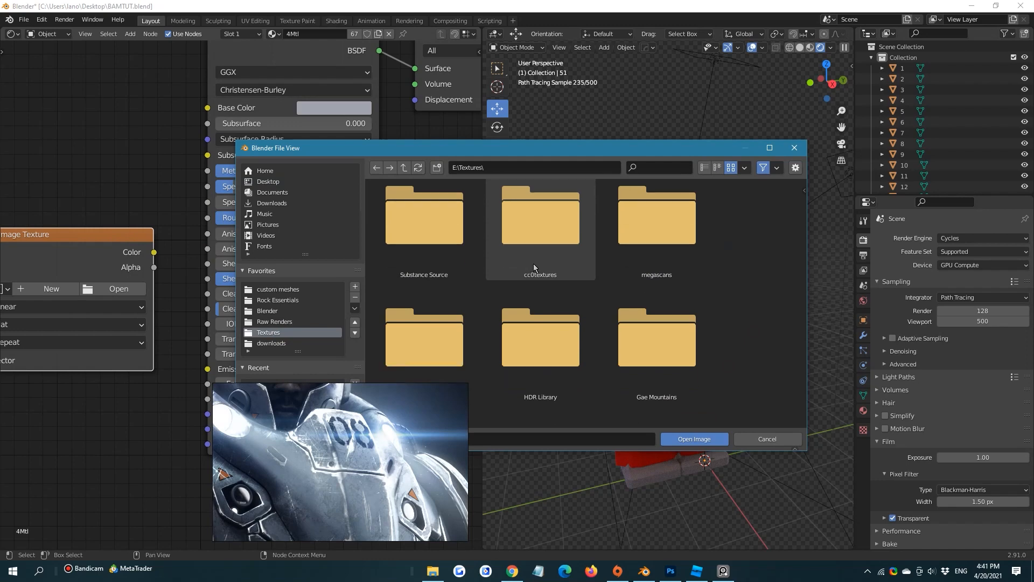
{"action": "double_click", "coordinate": [534, 260]}
{"action": "double_click", "coordinate": [526, 243]}
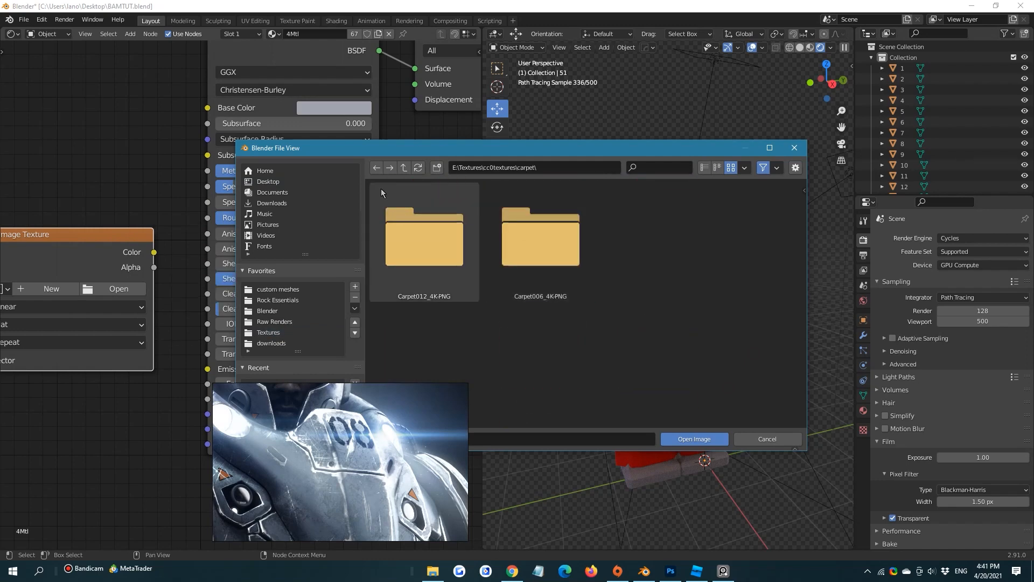
{"action": "left_click", "coordinate": [405, 168]}
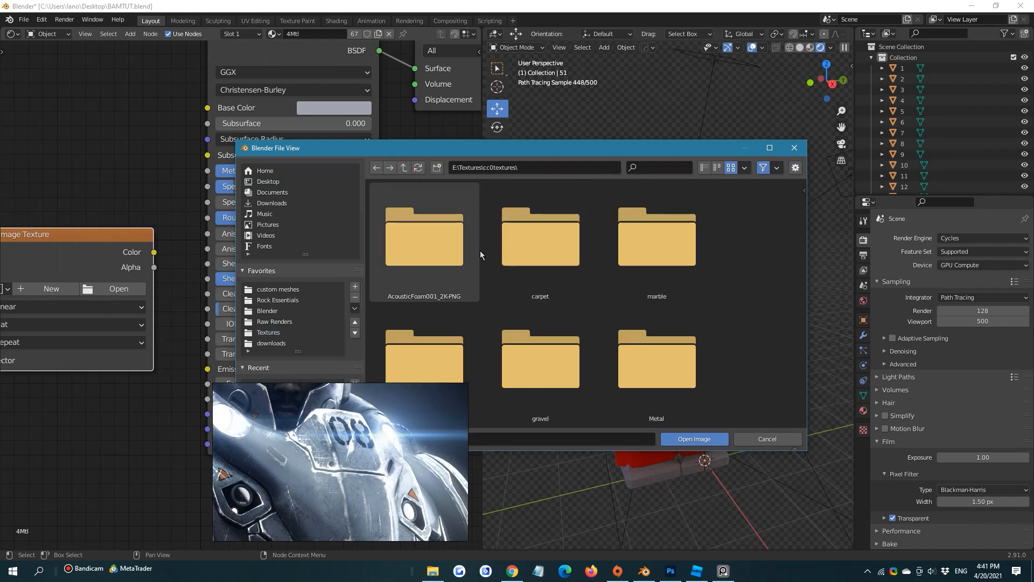
{"action": "scroll", "coordinate": [555, 277], "scroll_direction": "down", "scroll_amount": 4}
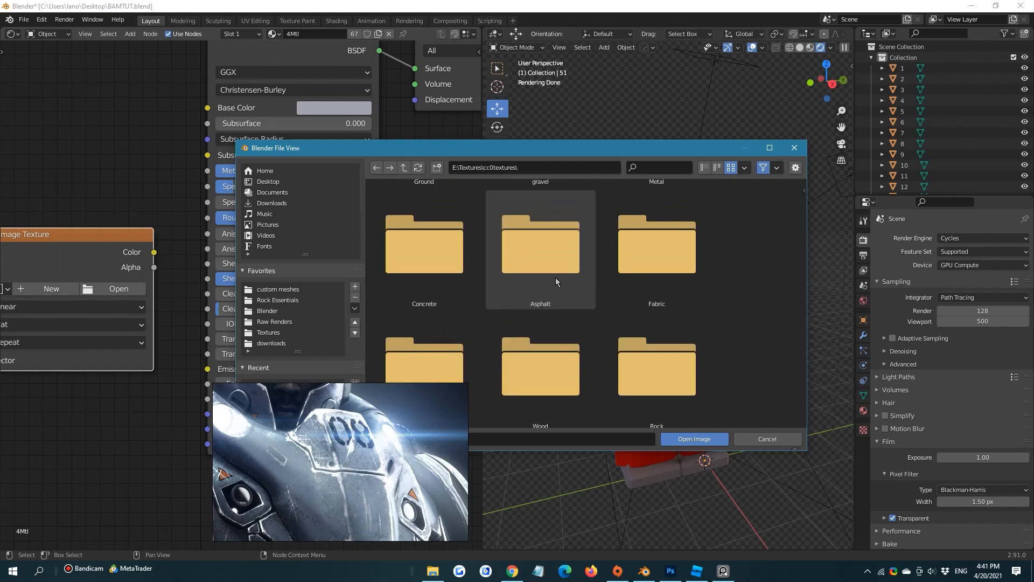
{"action": "double_click", "coordinate": [426, 232]}
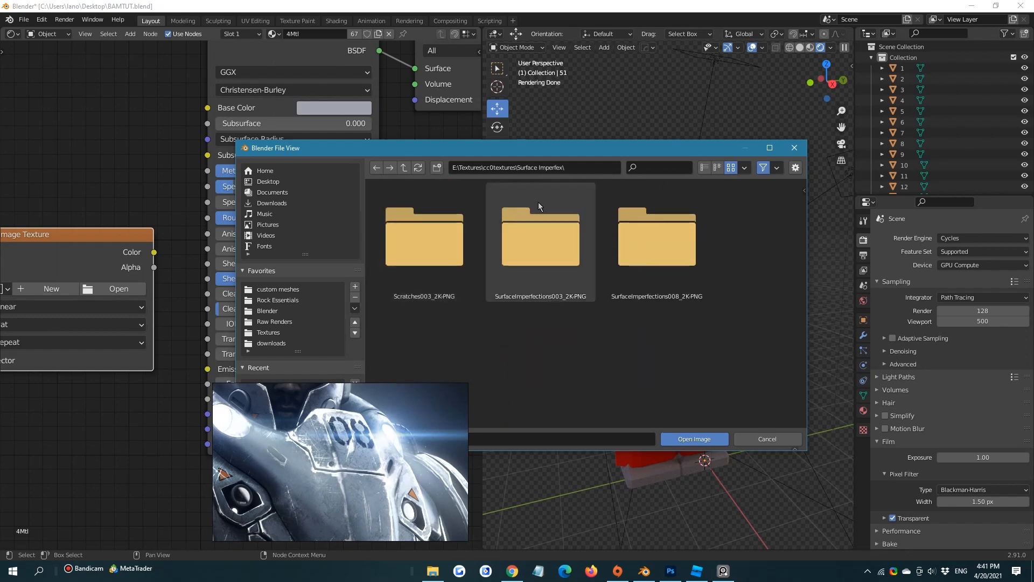
Load SurfaceImperfections008_2K_var2.png from the SurfaceImperfections008_2K-PNG folder and set its color space to Non-Color
{"action": "double_click", "coordinate": [662, 264]}
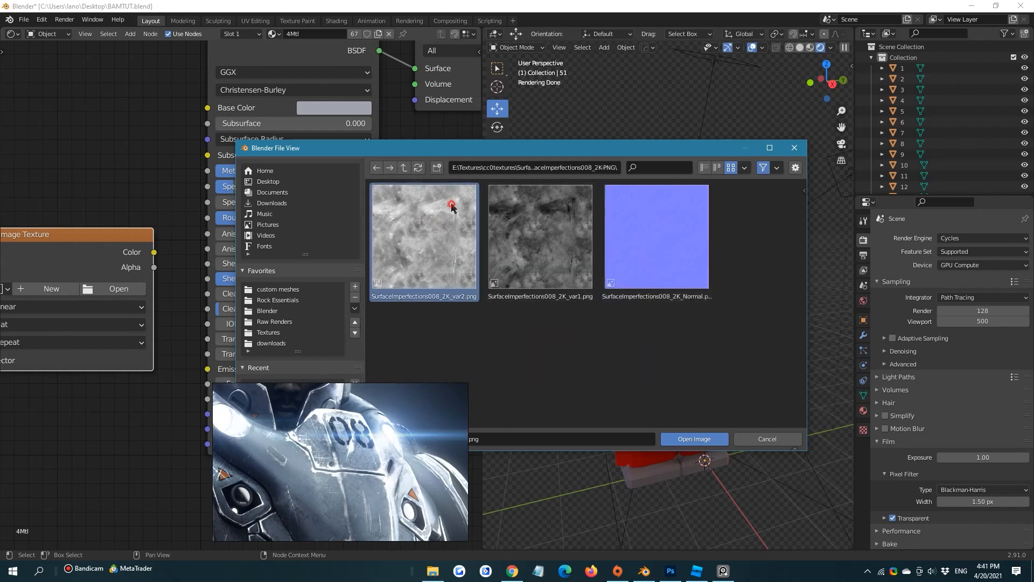
{"action": "left_click", "coordinate": [555, 235]}
{"action": "left_click", "coordinate": [436, 249]}
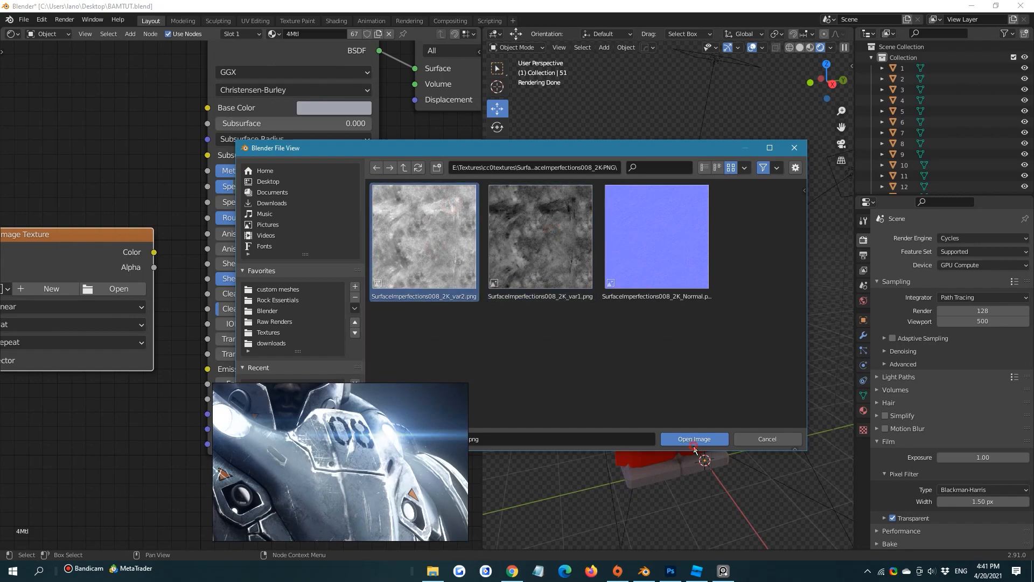
{"action": "left_click", "coordinate": [694, 443]}
{"action": "scroll", "coordinate": [130, 318], "scroll_direction": "down", "scroll_amount": 2}
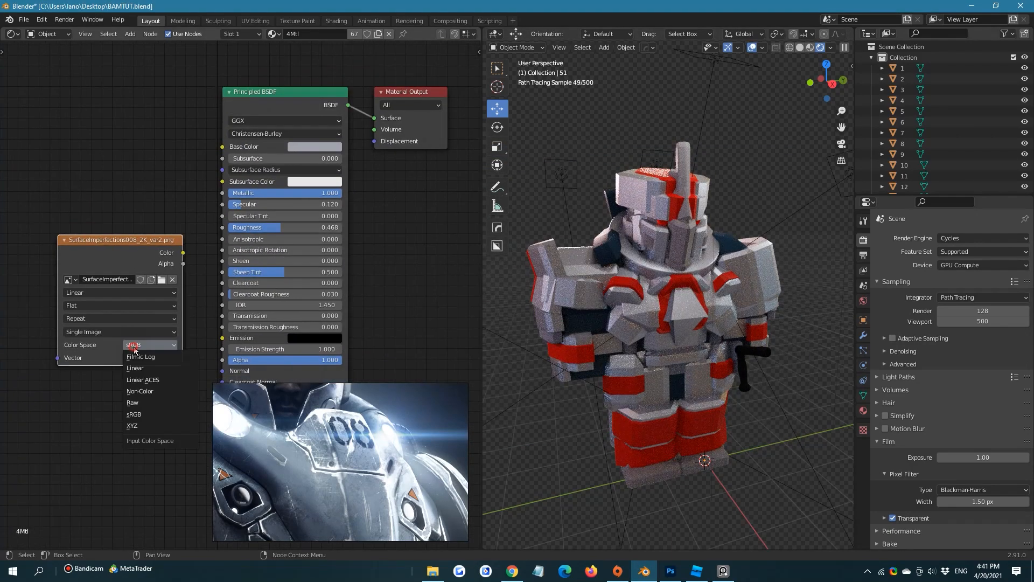
{"action": "left_click", "coordinate": [145, 391]}
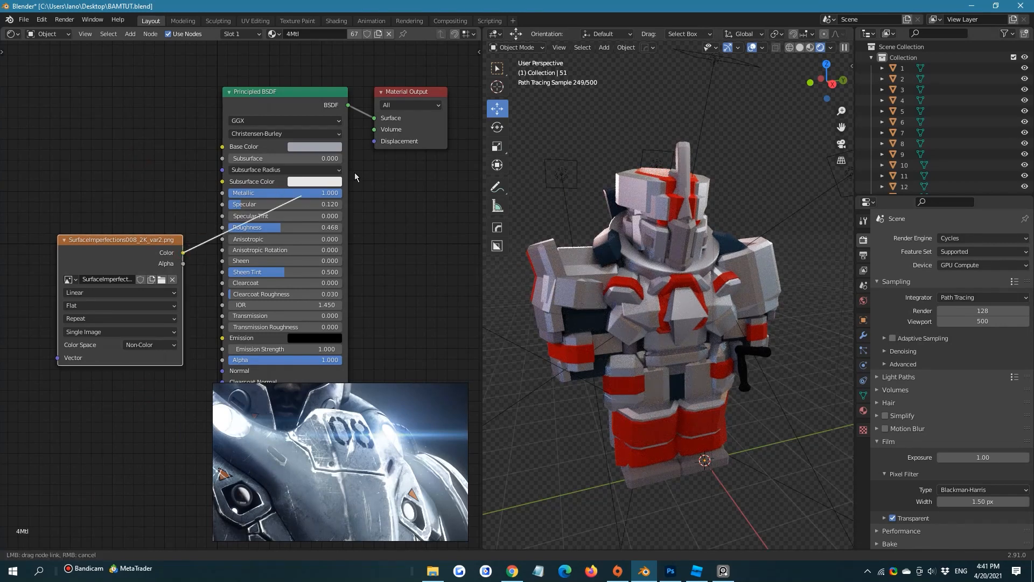
Preview the texture by linking its Color output to the Material Output Surface, and move the texture node farther from the Principled BSDF
{"action": "left_click_drag", "start_coordinate": [384, 121], "coordinate": [384, 121]}
{"action": "scroll", "coordinate": [745, 229], "scroll_direction": "up", "scroll_amount": 8}
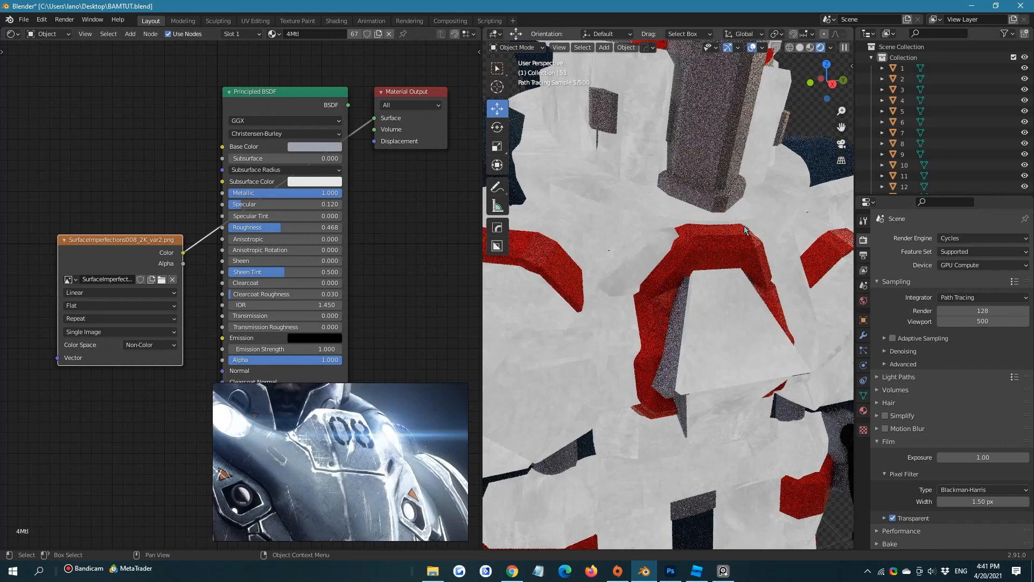
{"action": "middle_click_drag", "start_coordinate": [61, 219], "coordinate": [137, 216]}
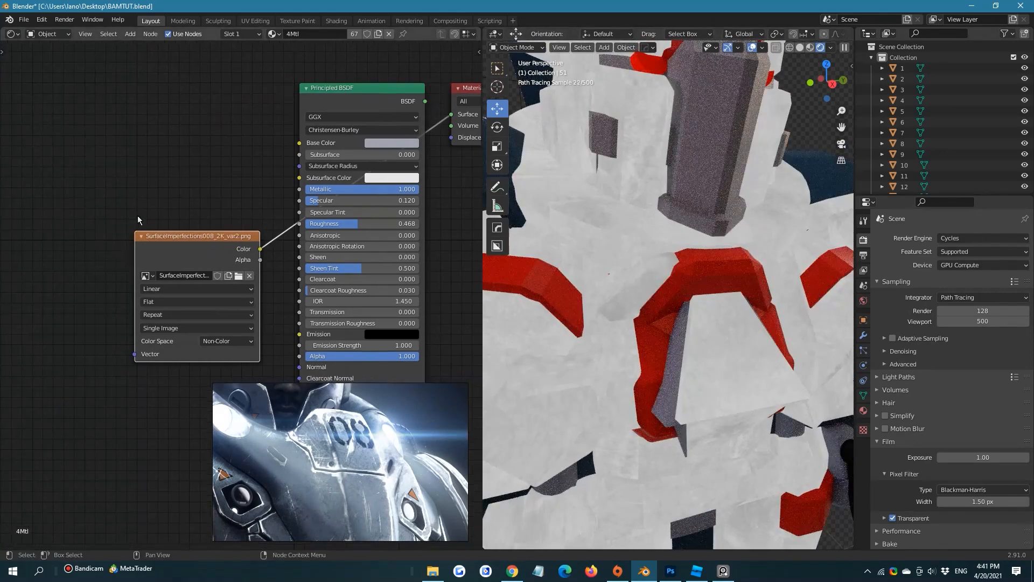
{"action": "left_click_drag", "start_coordinate": [213, 235], "coordinate": [116, 239]}
{"action": "left_click", "coordinate": [116, 192]}
{"action": "middle_click_drag", "start_coordinate": [120, 242], "coordinate": [185, 229]}
{"action": "left_click", "coordinate": [174, 235]}
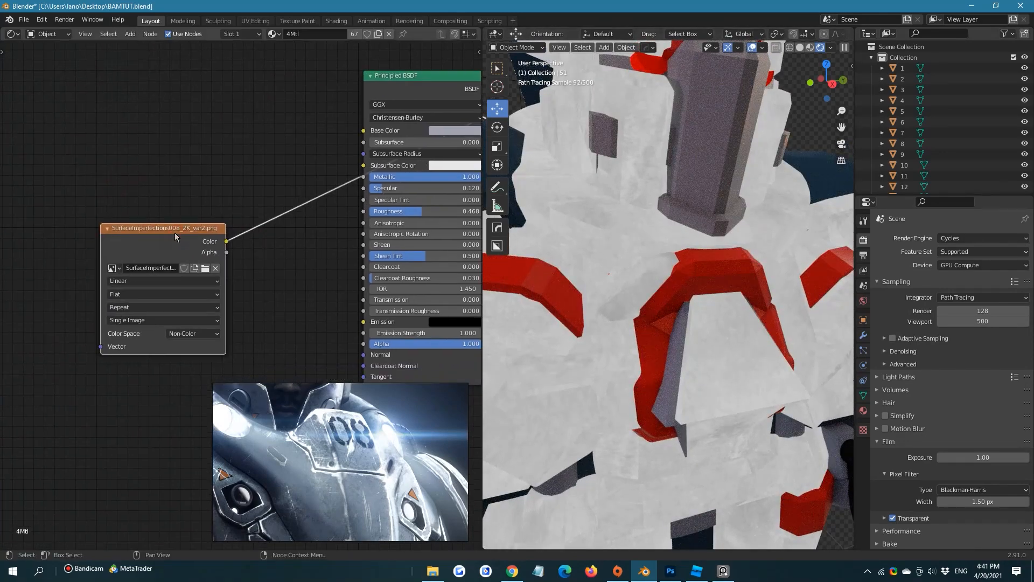
Add linked Mapping and Texture Coordinate nodes to the surface imperfections image texture, using UV coordinates
{"action": "left_click", "coordinate": [174, 183]}
{"action": "left_click", "coordinate": [172, 239]}
{"action": "key", "text": "ctrl+t"}
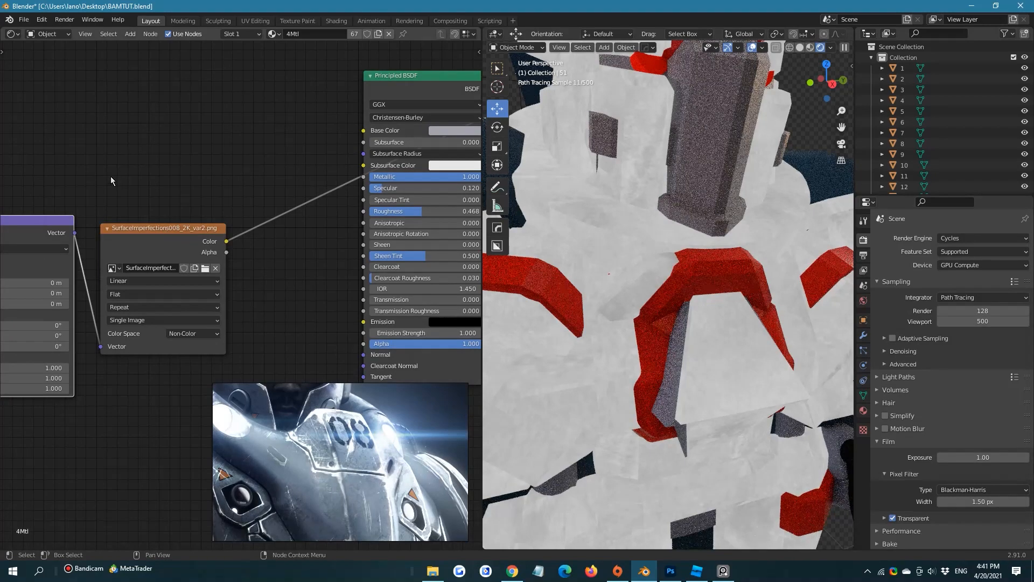
{"action": "middle_click_drag", "start_coordinate": [19, 167], "coordinate": [211, 161]}
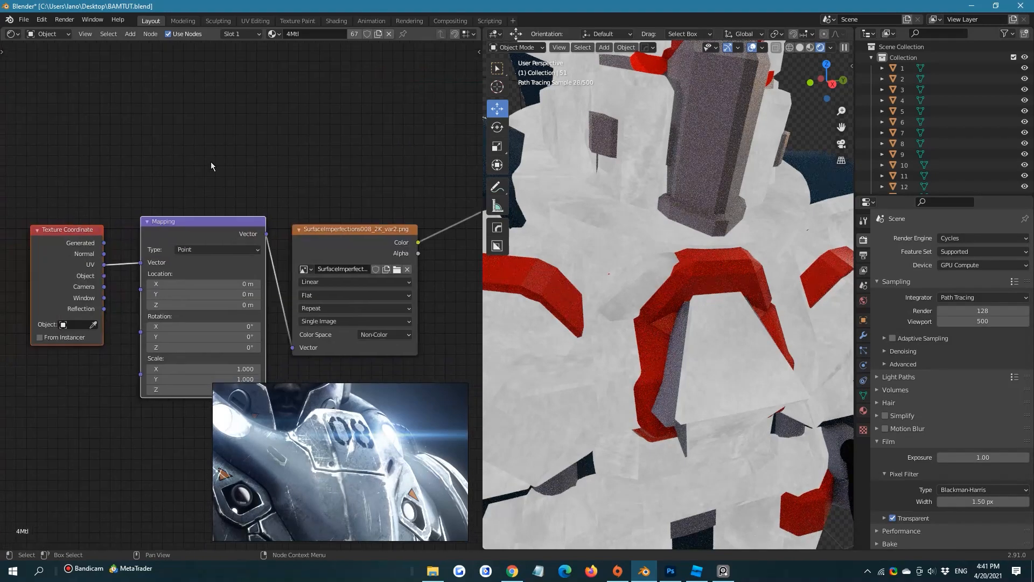
Open the add-on preferences and search for "nod" to check the Node Wrangler add-on
{"action": "left_click", "coordinate": [41, 19]}
{"action": "left_click", "coordinate": [62, 173]}
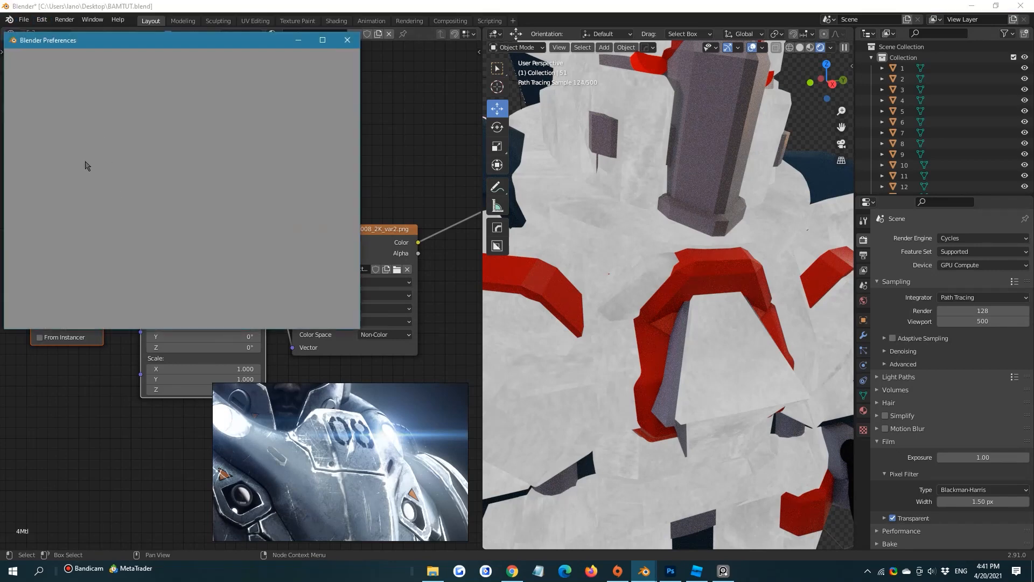
{"action": "left_click", "coordinate": [295, 70]}
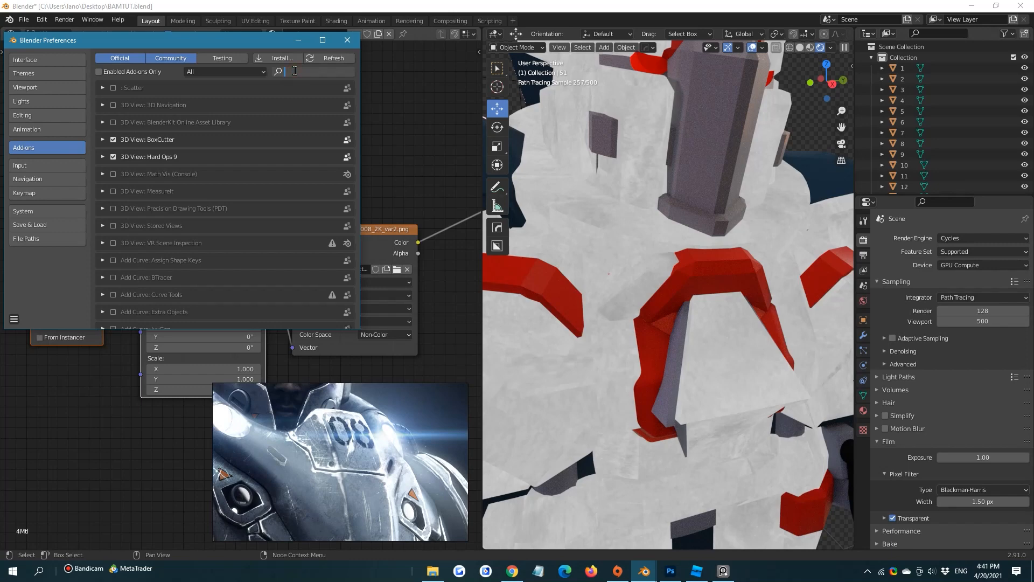
{"action": "type", "text": "node"}
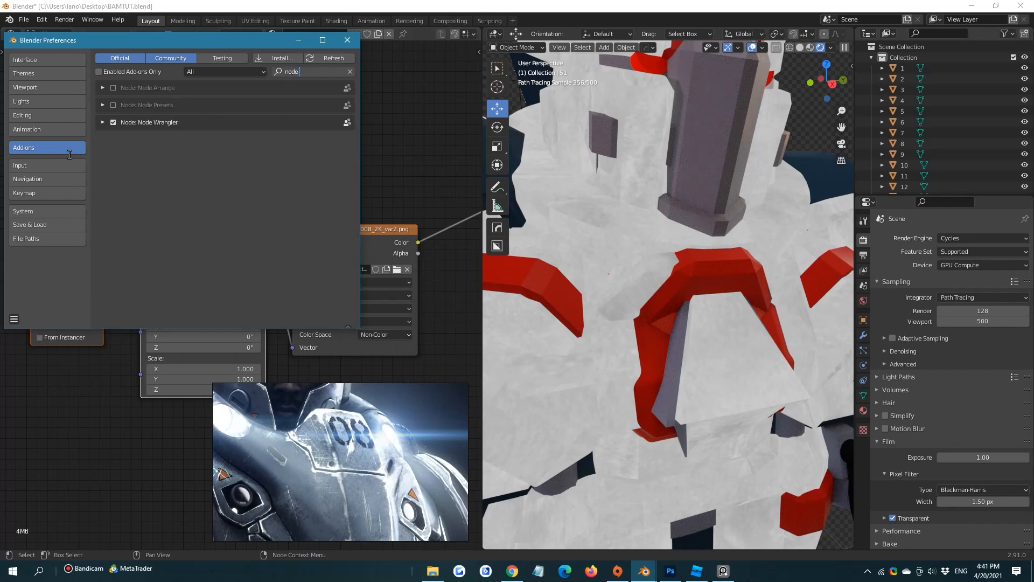
Search the add-ons for "node" to check Node Wrangler and close the preferences
{"action": "left_click", "coordinate": [154, 221]}
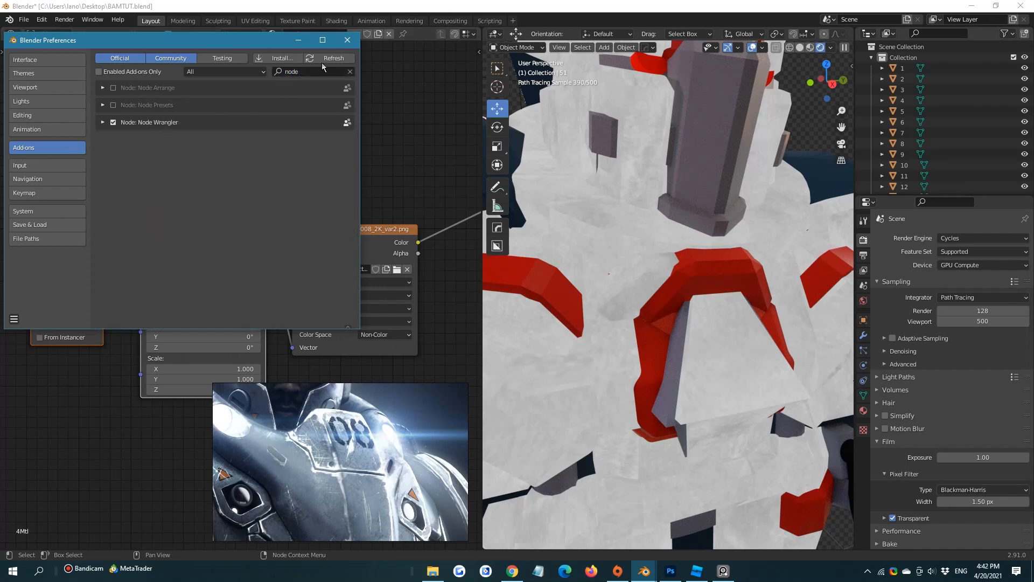
{"action": "left_click", "coordinate": [347, 40]}
{"action": "left_click", "coordinate": [349, 36]}
{"action": "left_click", "coordinate": [330, 161]}
{"action": "left_click", "coordinate": [645, 568]}
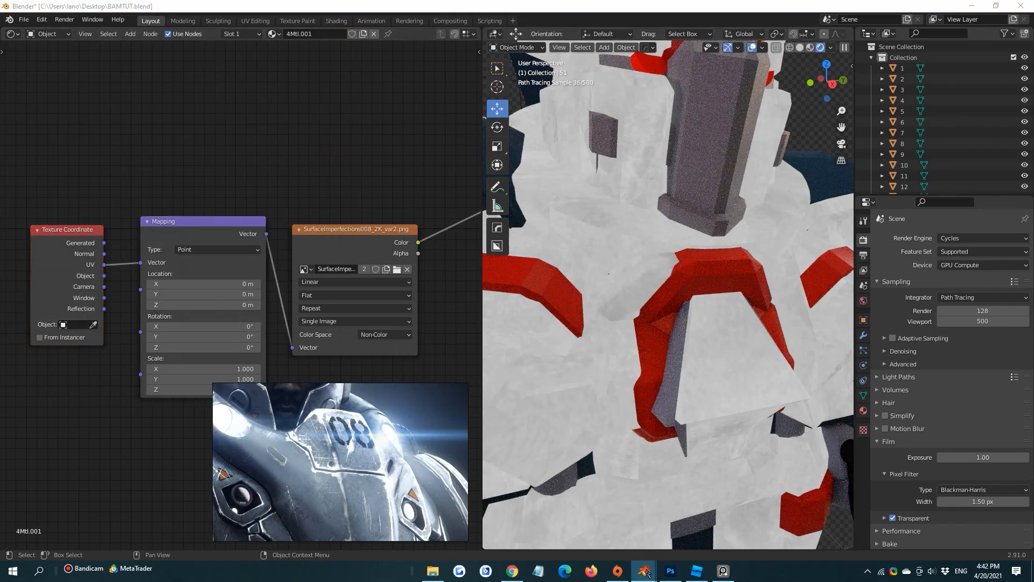
{"action": "left_click", "coordinate": [346, 38]}
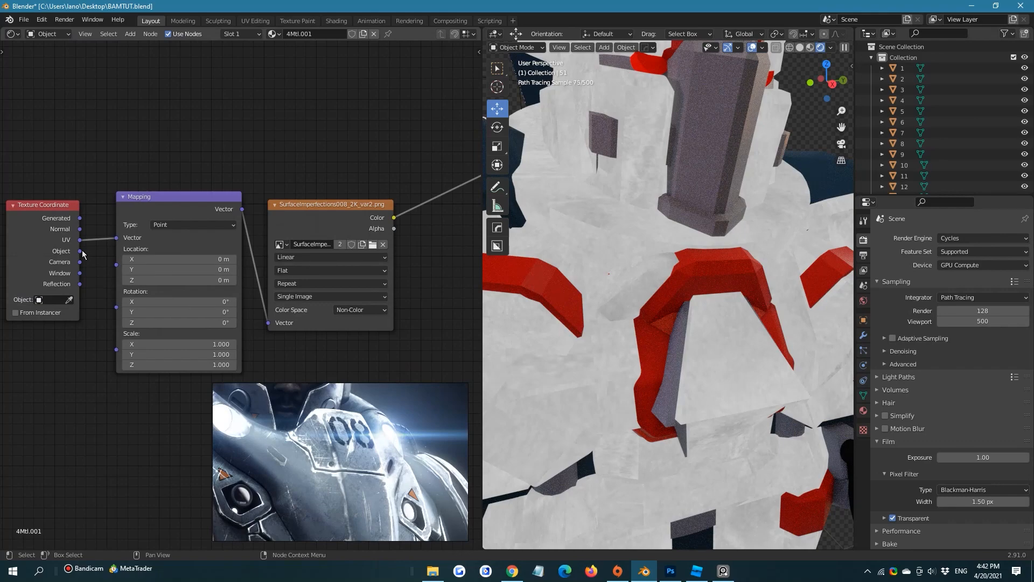
Link the Texture Coordinate's Object output to the Mapping vector and set the imperfections image's projection to Box
{"action": "left_click_drag", "start_coordinate": [80, 251], "coordinate": [116, 237]}
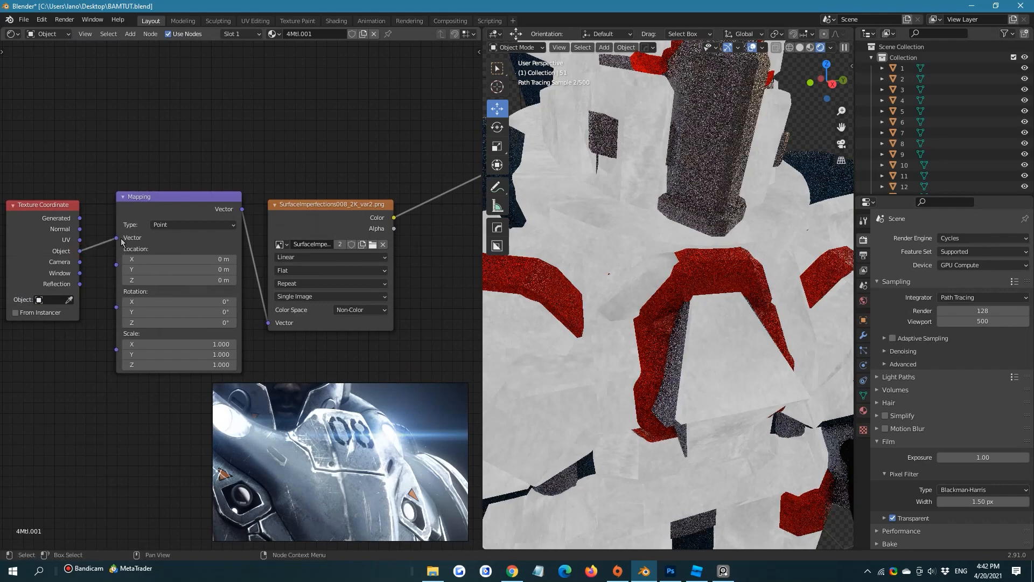
{"action": "left_click", "coordinate": [214, 225]}
{"action": "left_click", "coordinate": [288, 158]}
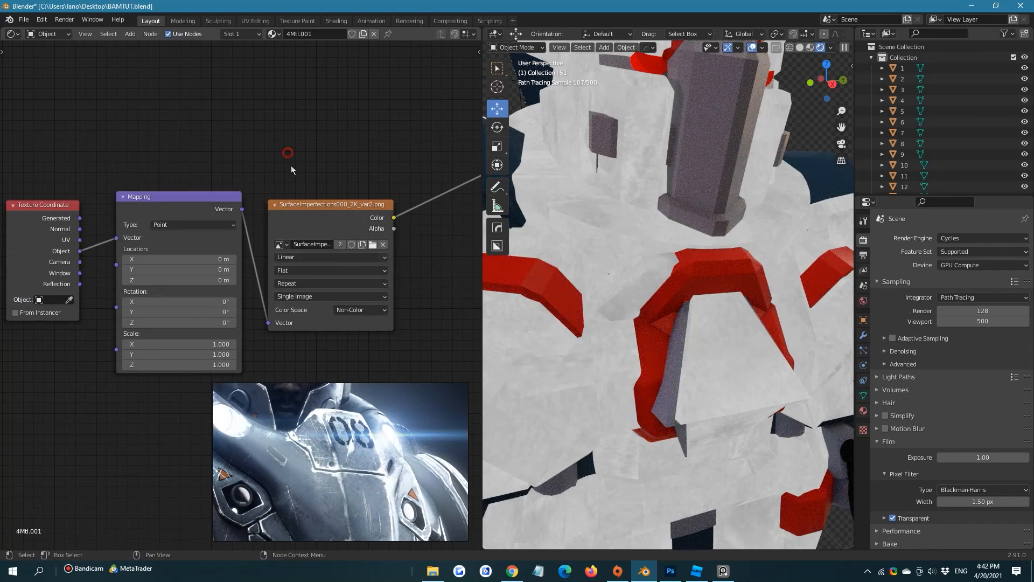
{"action": "left_click", "coordinate": [296, 257]}
{"action": "left_click", "coordinate": [297, 268]}
{"action": "left_click", "coordinate": [297, 271]}
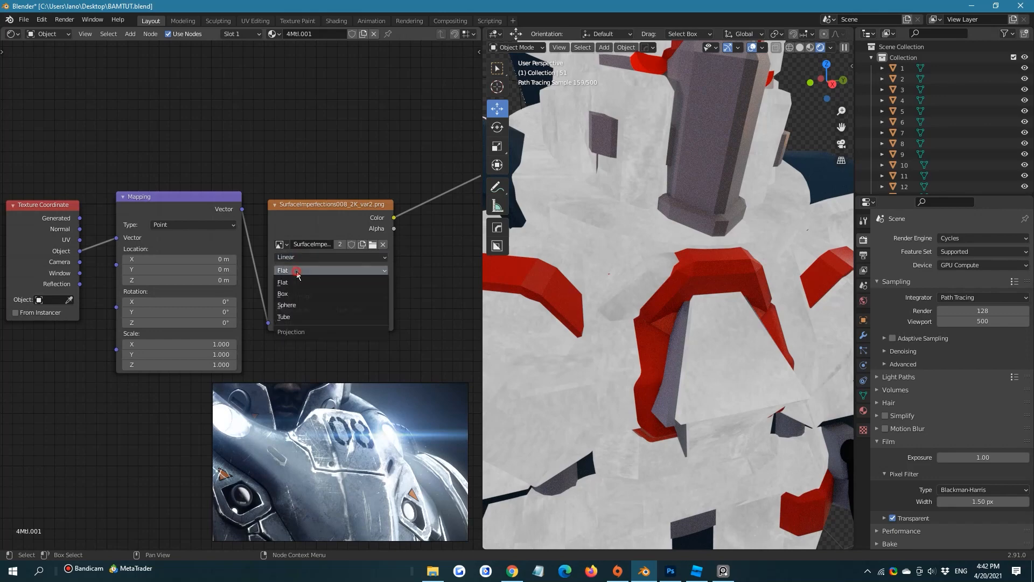
{"action": "left_click", "coordinate": [297, 299]}
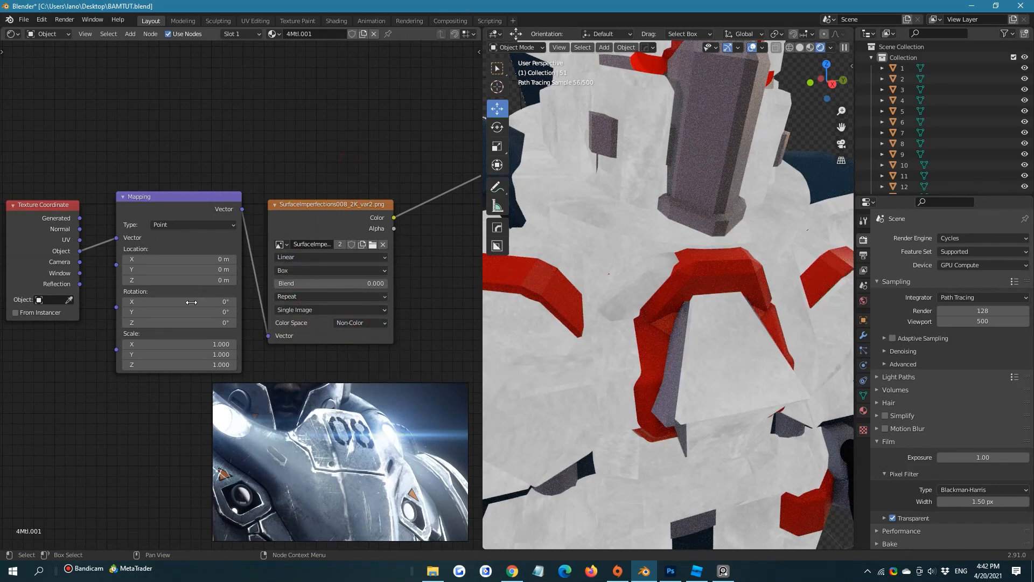
Set the Mapping node's X and Y scale to 3
{"action": "left_click", "coordinate": [186, 345]}
{"action": "type", "text": "3"}
{"action": "key", "text": "Return"}
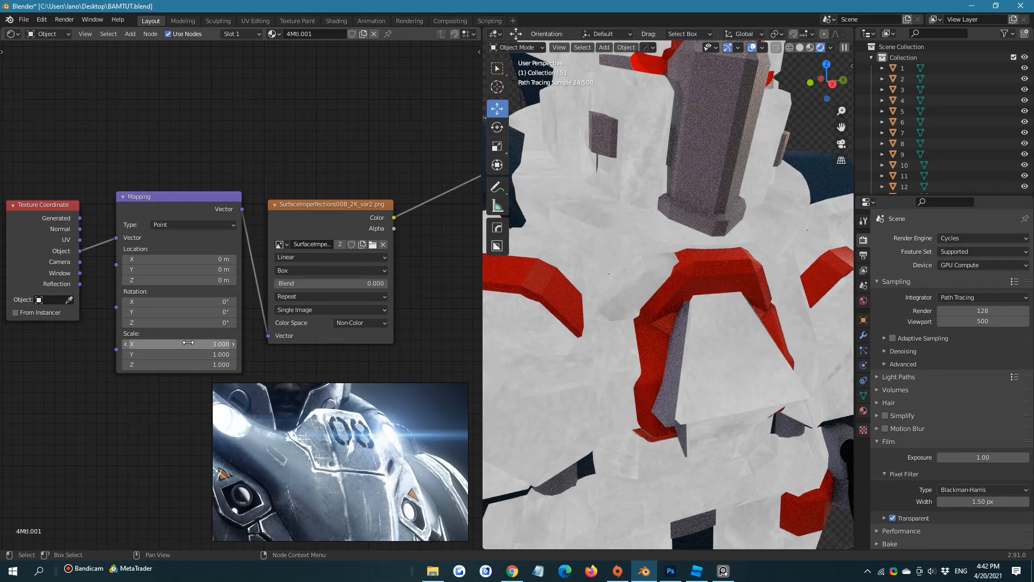
{"action": "scroll", "coordinate": [299, 209], "scroll_direction": "down", "scroll_amount": 4}
{"action": "middle_click_drag", "start_coordinate": [387, 216], "coordinate": [243, 259]}
{"action": "left_click_drag", "start_coordinate": [359, 168], "coordinate": [343, 254], "text": "alt"}
{"action": "middle_click_drag", "start_coordinate": [114, 342], "coordinate": [191, 283]}
{"action": "scroll", "coordinate": [191, 283], "scroll_direction": "up", "scroll_amount": 1}
{"action": "scroll", "coordinate": [191, 282], "scroll_direction": "up", "scroll_amount": 2}
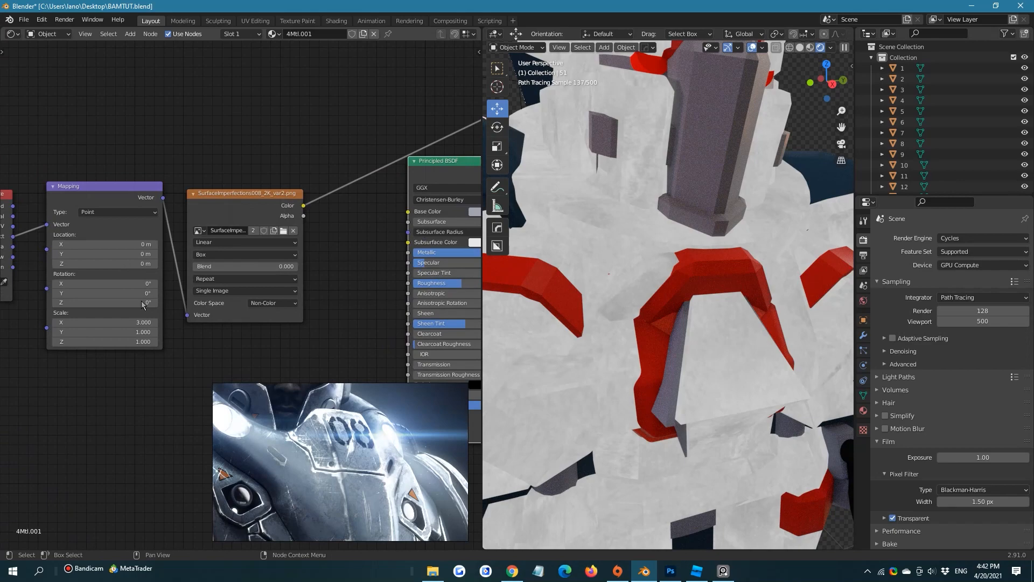
{"action": "left_click", "coordinate": [97, 338]}
{"action": "type", "text": "3"}
{"action": "key", "text": "Return"}
{"action": "scroll", "coordinate": [655, 256], "scroll_direction": "down", "scroll_amount": 4}
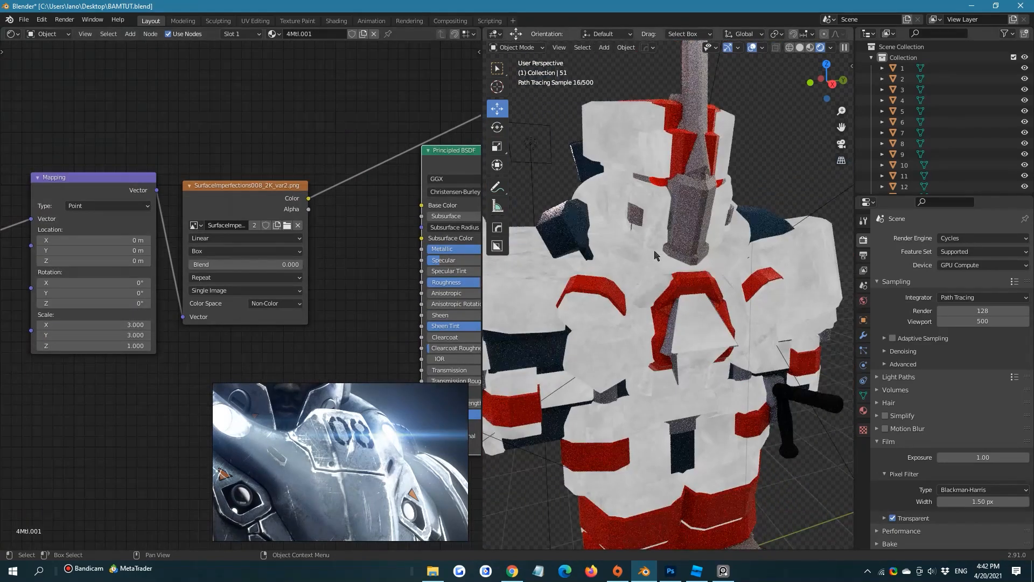
Link the Texture Coordinate's UV output to the Mapping vector and inspect the texture up close on the shoulder
{"action": "middle_click_drag", "start_coordinate": [655, 256], "coordinate": [692, 245]}
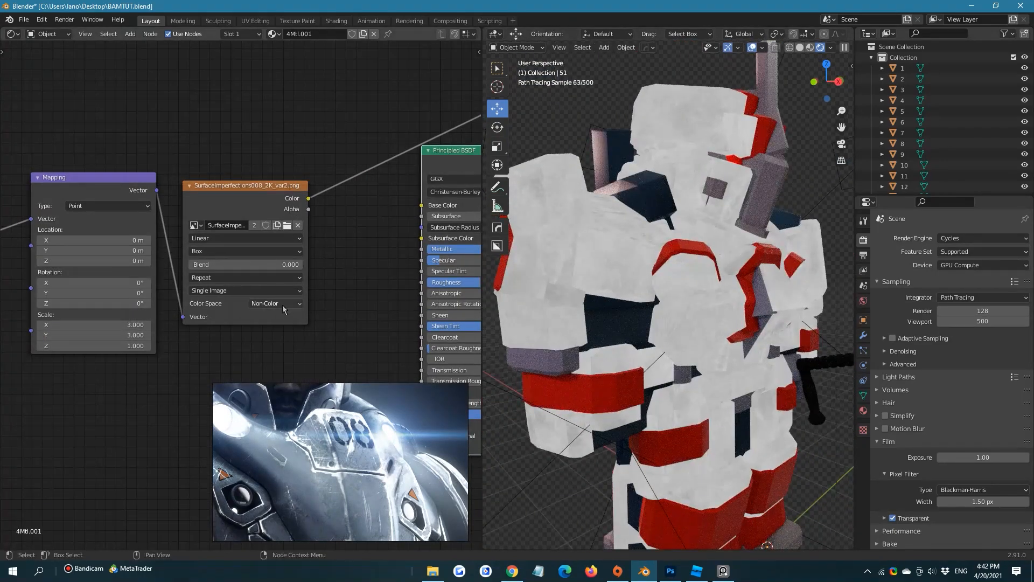
{"action": "middle_click_drag", "start_coordinate": [154, 154], "coordinate": [275, 148]}
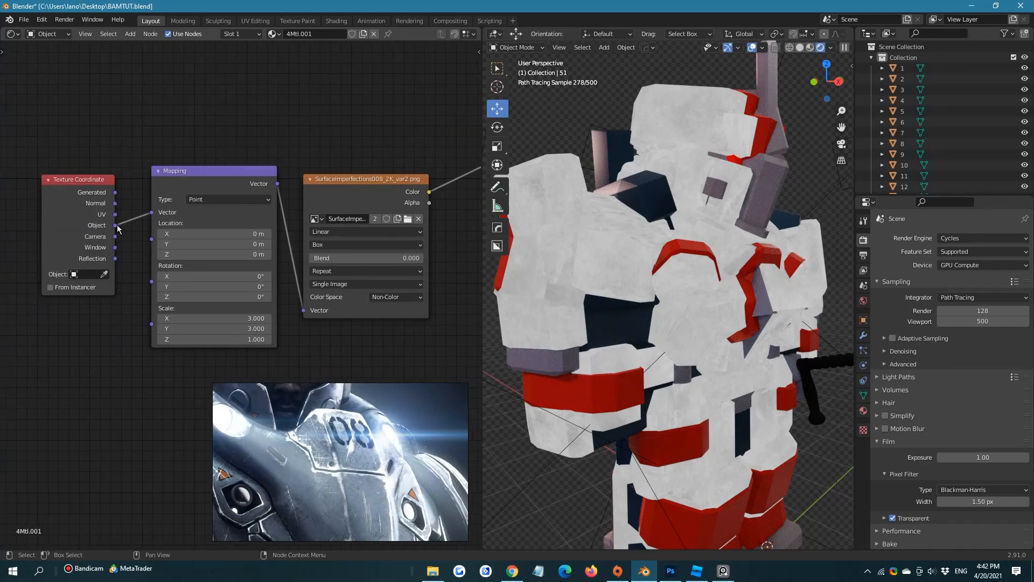
{"action": "left_click_drag", "start_coordinate": [117, 214], "coordinate": [152, 213]}
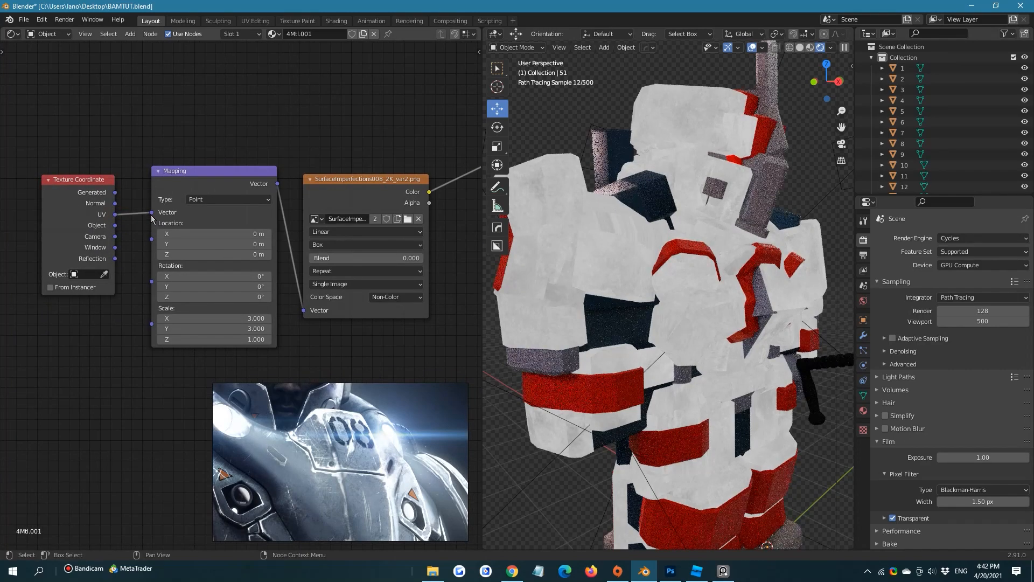
{"action": "scroll", "coordinate": [616, 215], "scroll_direction": "up", "scroll_amount": 6}
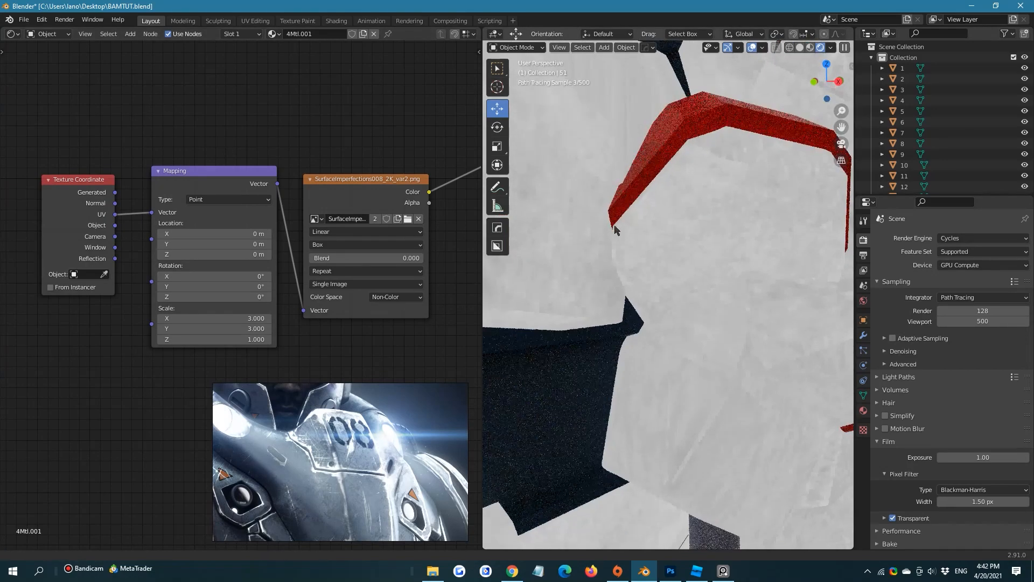
{"action": "middle_click_drag", "start_coordinate": [595, 185], "coordinate": [635, 278], "text": "shift"}
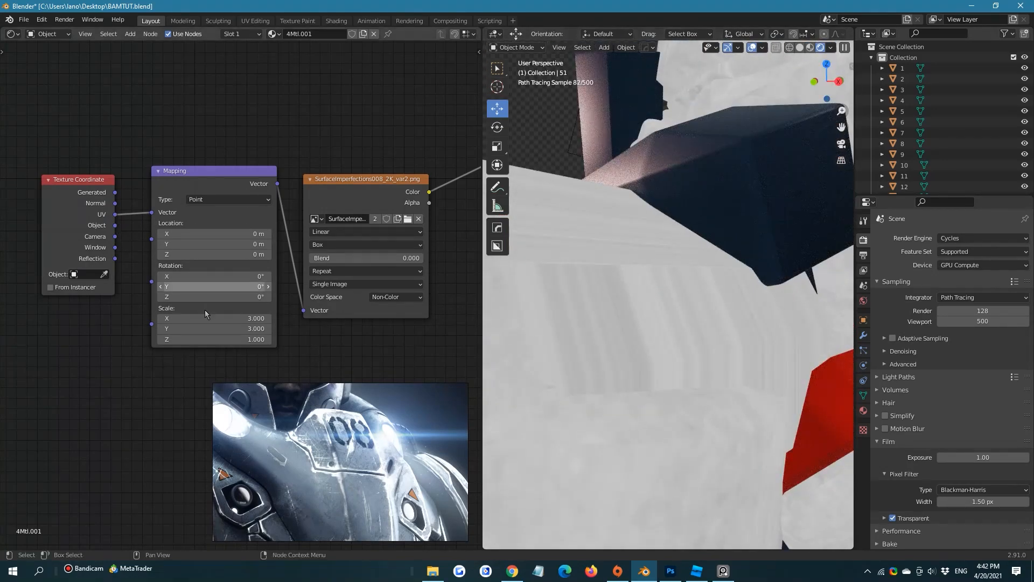
Set the Mapping node's Z scale to 3 and reconnect the Object coordinates to its vector input
{"action": "double_click", "coordinate": [221, 340]}
{"action": "type", "text": "3"}
{"action": "key", "text": "Return"}
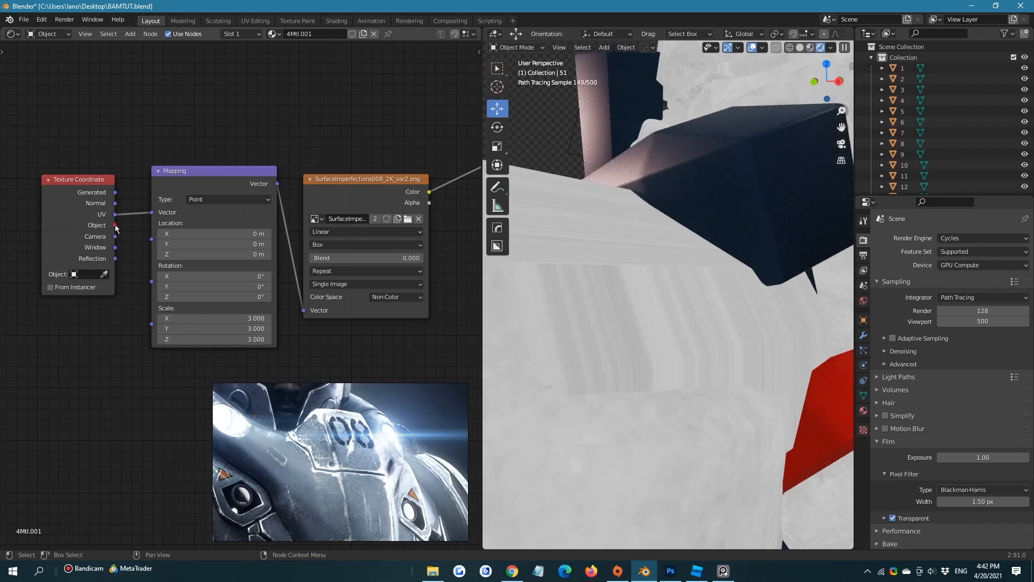
{"action": "left_click_drag", "start_coordinate": [115, 225], "coordinate": [152, 212]}
{"action": "scroll", "coordinate": [730, 284], "scroll_direction": "down", "scroll_amount": 4}
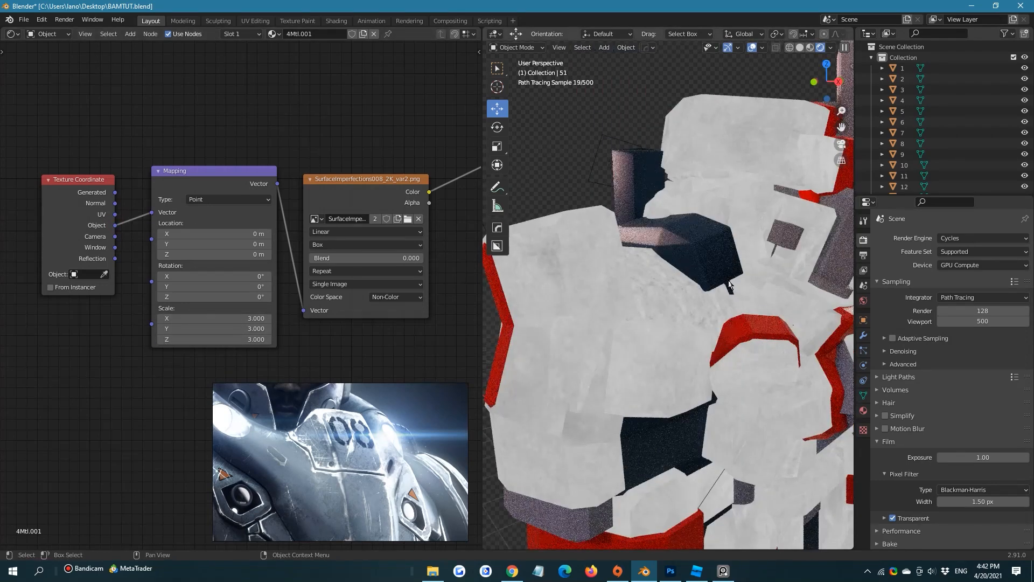
{"action": "mouse_move", "coordinate": [731, 280]}
{"action": "middle_mouse_down"}
{"action": "mouse_move", "coordinate": [692, 265]}
{"action": "mouse_move", "coordinate": [679, 242]}
{"action": "middle_mouse_up"}
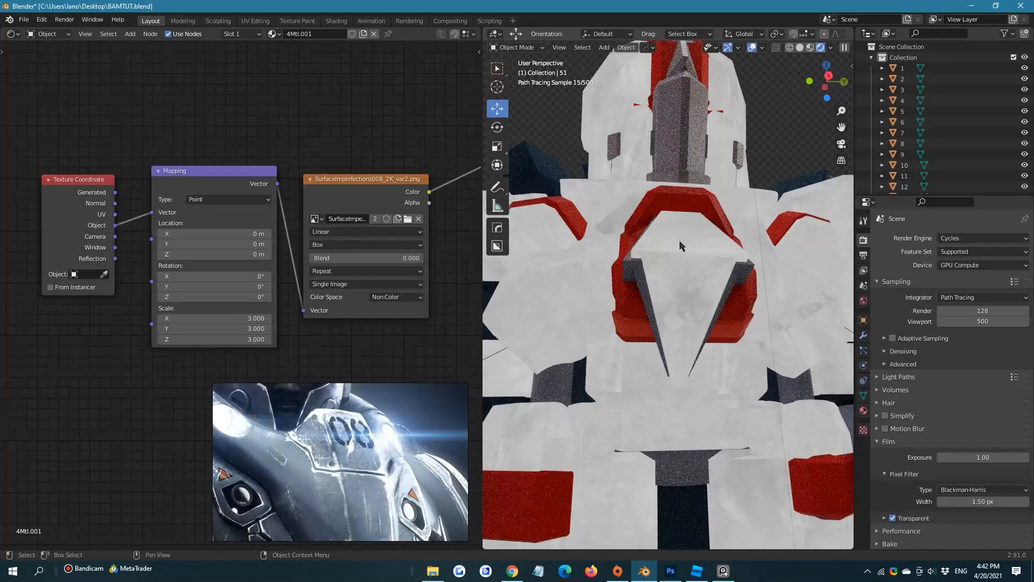
Set the Mapping node's scale to 5 on X, Y and Z, and save the file
{"action": "left_click", "coordinate": [204, 322]}
{"action": "type", "text": "5"}
{"action": "key", "text": "Return"}
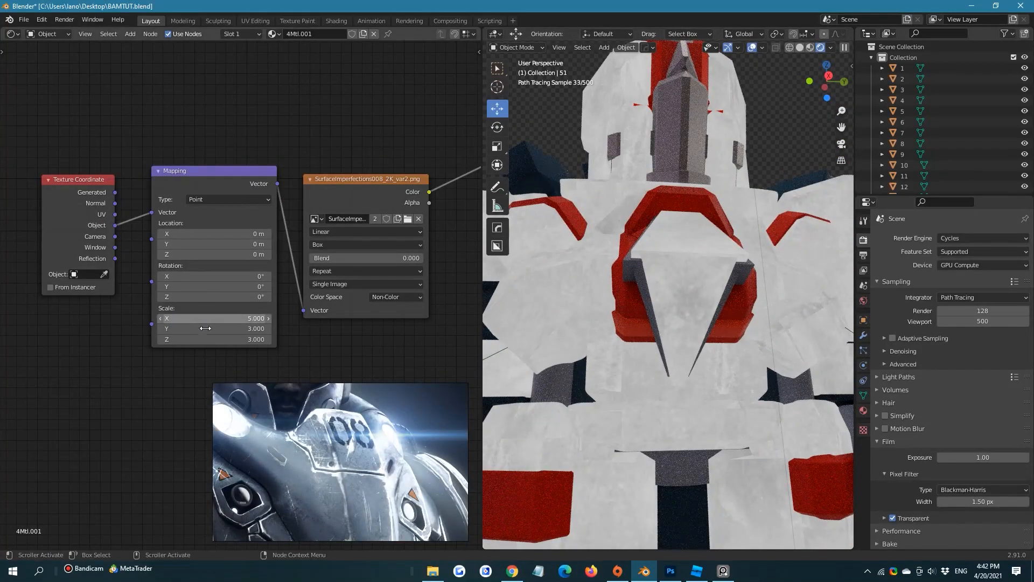
{"action": "left_click", "coordinate": [205, 329]}
{"action": "type", "text": "5"}
{"action": "key", "text": "Return"}
{"action": "left_click", "coordinate": [204, 339]}
{"action": "type", "text": "5"}
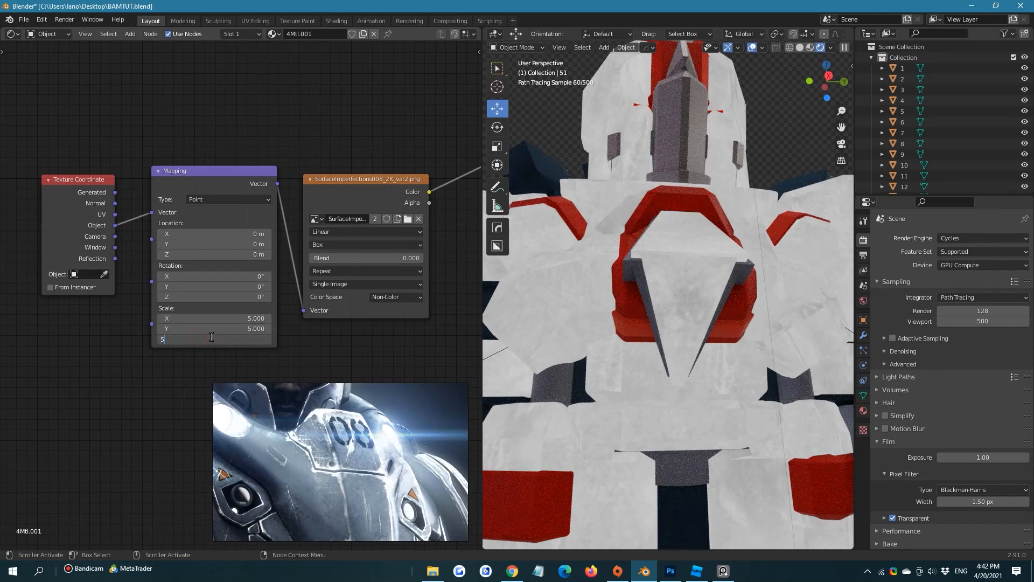
{"action": "key", "text": "Return"}
{"action": "scroll", "coordinate": [683, 289], "scroll_direction": "down", "scroll_amount": 2}
{"action": "scroll", "coordinate": [679, 311], "scroll_direction": "down", "scroll_amount": 1}
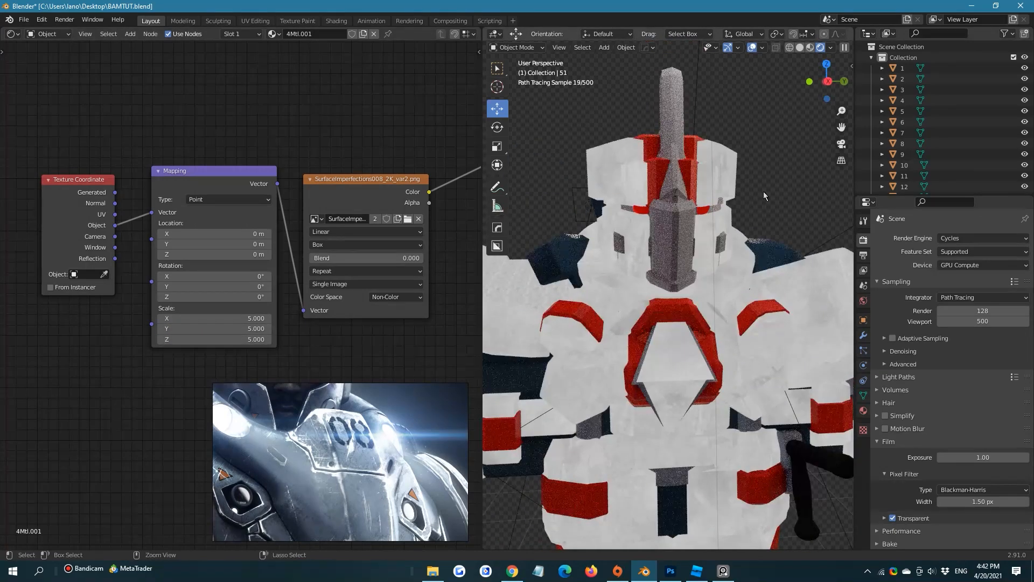
{"action": "key", "text": "ctrl+s"}
Move the Texture Coordinate and Mapping nodes slightly farther from the image texture node
{"action": "left_click_drag", "start_coordinate": [99, 127], "coordinate": [190, 222]}
{"action": "left_click_drag", "start_coordinate": [267, 173], "coordinate": [130, 186]}
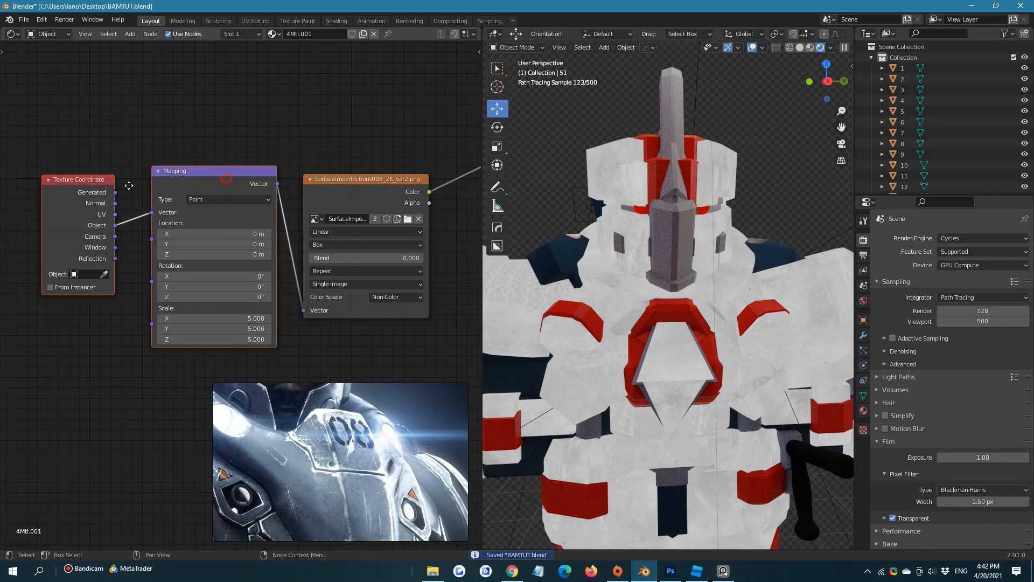
{"action": "left_click", "coordinate": [254, 131]}
{"action": "middle_click_drag", "start_coordinate": [363, 240], "coordinate": [295, 252]}
{"action": "left_click_drag", "start_coordinate": [306, 201], "coordinate": [185, 200]}
{"action": "left_click", "coordinate": [333, 251]}
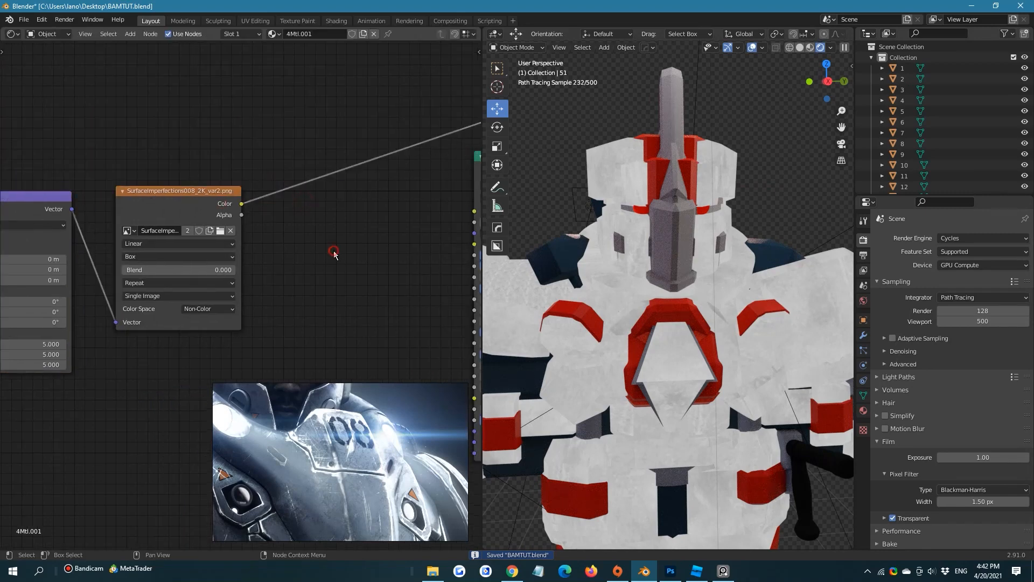
{"action": "key", "text": "shift+a"}
{"action": "left_click", "coordinate": [334, 251]}
{"action": "type", "text": "bright"}
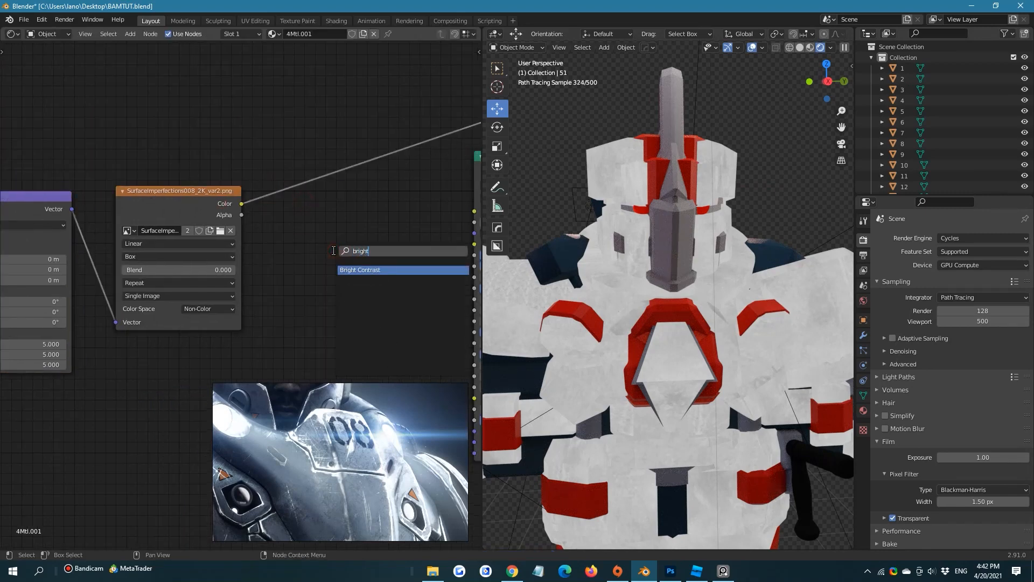
{"action": "left_click", "coordinate": [349, 189]}
Insert a Bright/Contrast node after the imperfections texture's Color output and set its contrast to 0.4
{"action": "key", "text": "shift+a"}
{"action": "left_click", "coordinate": [306, 238]}
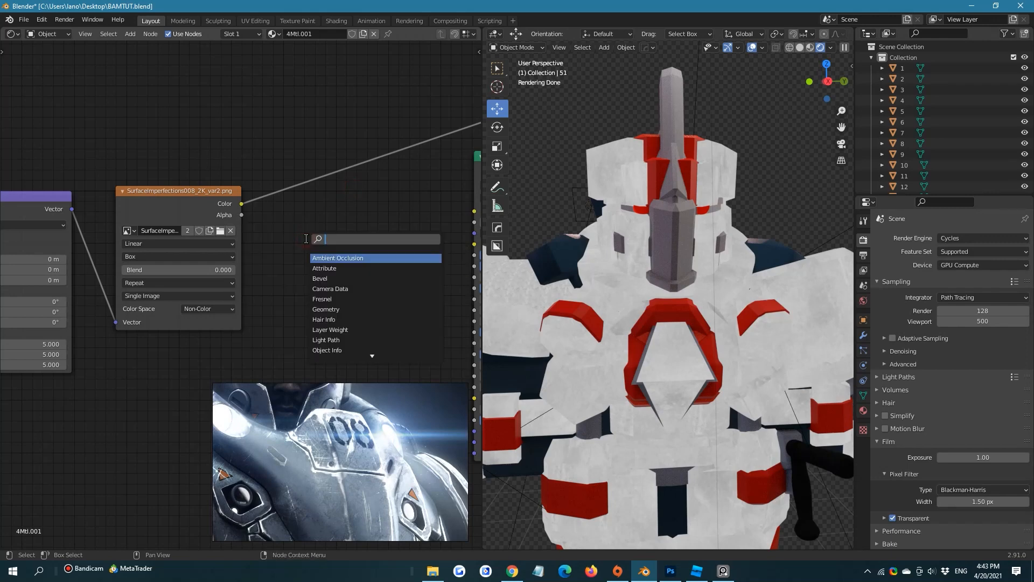
{"action": "type", "text": "bright"}
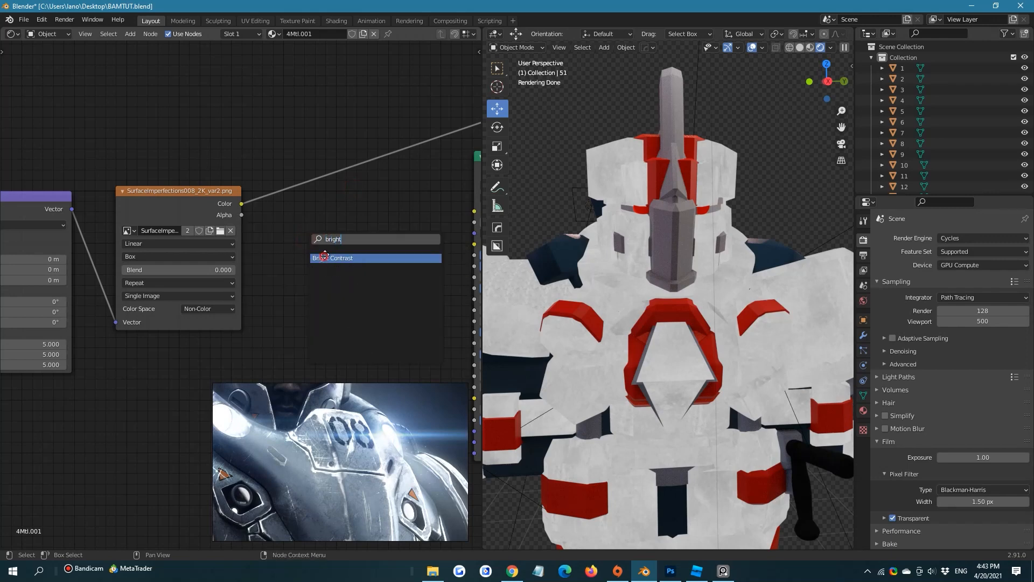
{"action": "left_click", "coordinate": [325, 257]}
{"action": "left_click", "coordinate": [327, 179]}
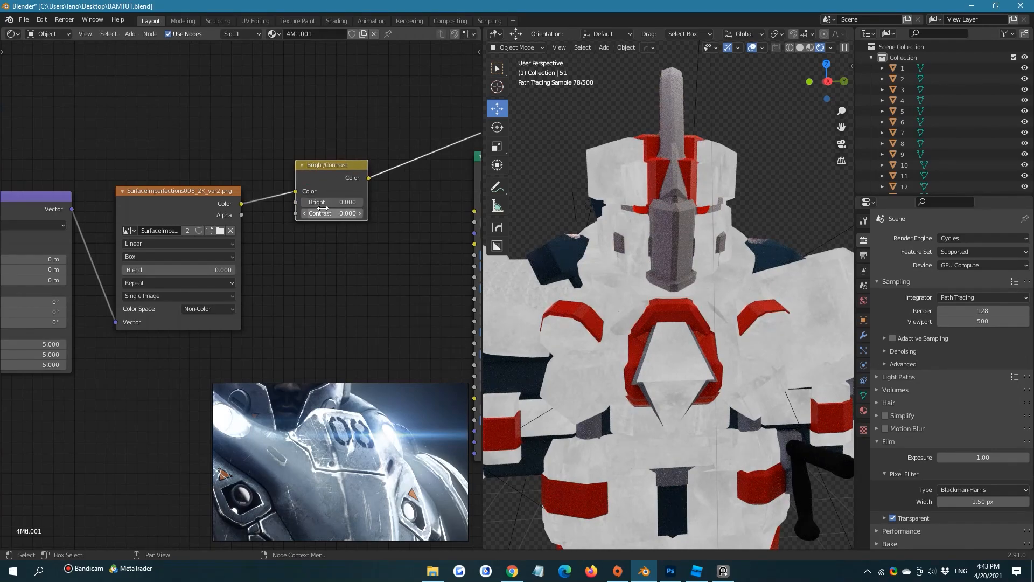
{"action": "mouse_move", "coordinate": [322, 209]}
{"action": "left_mouse_down"}
{"action": "mouse_move", "coordinate": [350, 213]}
{"action": "mouse_move", "coordinate": [322, 208]}
{"action": "left_mouse_up"}
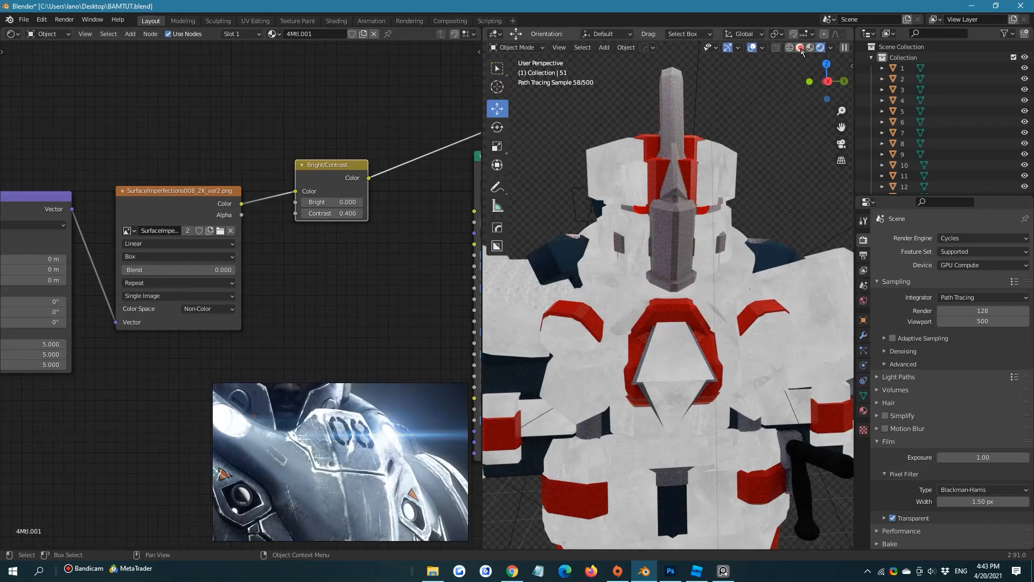
Switch the viewport to Solid shading and check the material settings of the shoulder plates on both sides
{"action": "left_click", "coordinate": [800, 48]}
{"action": "middle_click_drag", "start_coordinate": [607, 157], "coordinate": [623, 157], "text": "shift"}
{"action": "scroll", "coordinate": [626, 157], "scroll_direction": "down", "scroll_amount": 2}
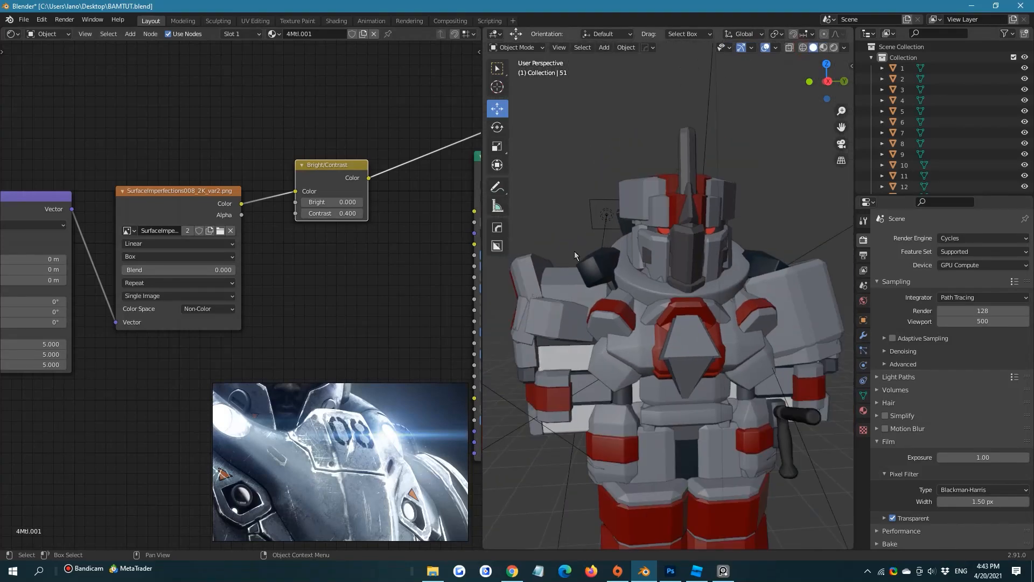
{"action": "left_click", "coordinate": [863, 411]}
{"action": "left_click", "coordinate": [738, 319]}
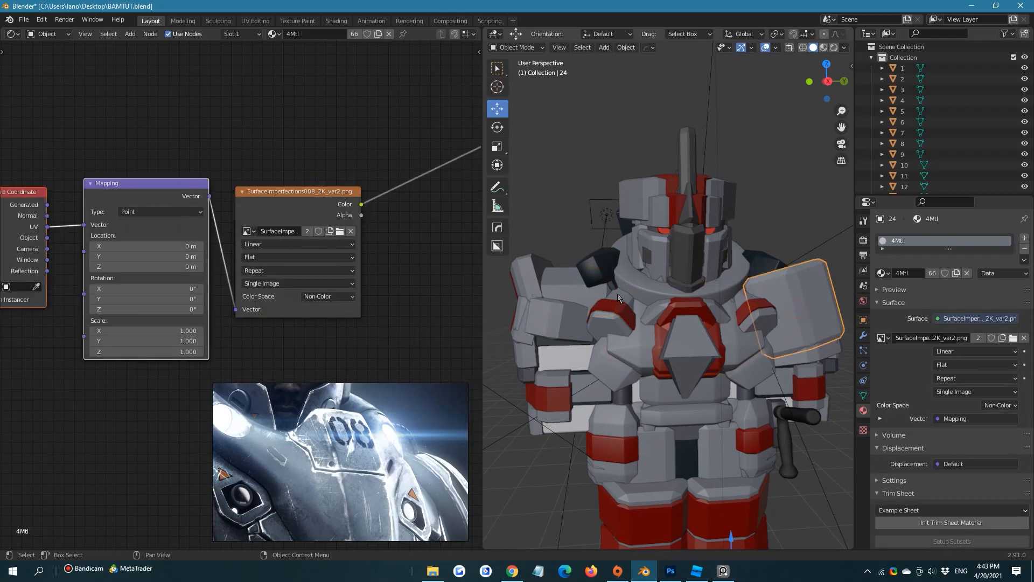
{"action": "left_click", "coordinate": [570, 297]}
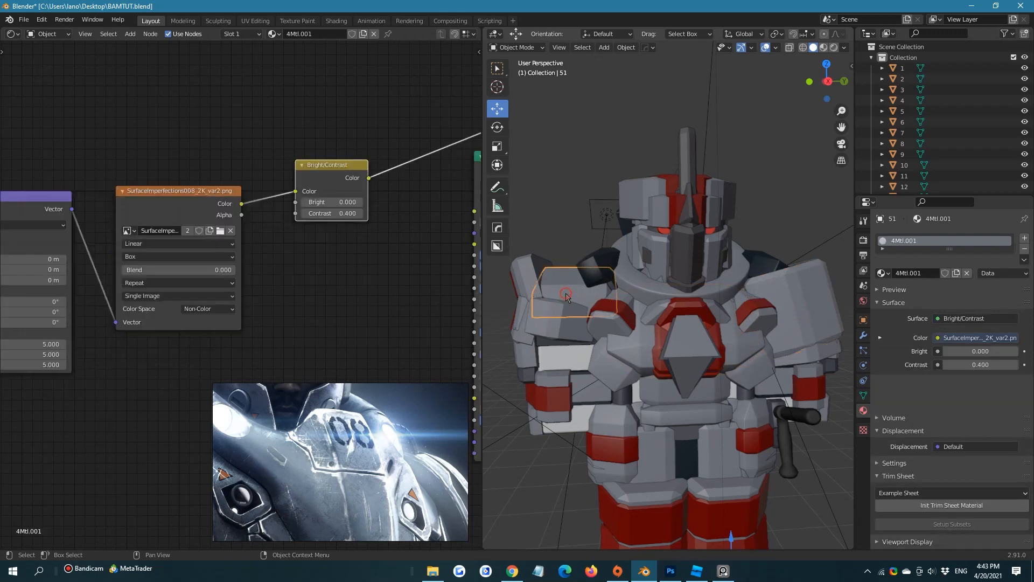
Try to select all objects linked by the shoulder piece's 4Mtl.001 material
{"action": "left_click", "coordinate": [605, 48]}
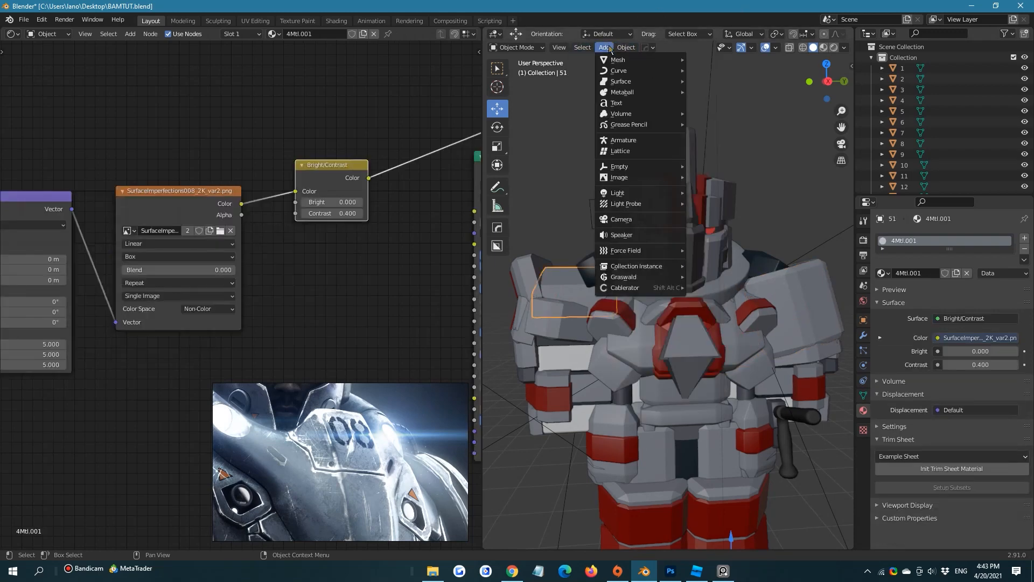
{"action": "mouse_move", "coordinate": [582, 47]}
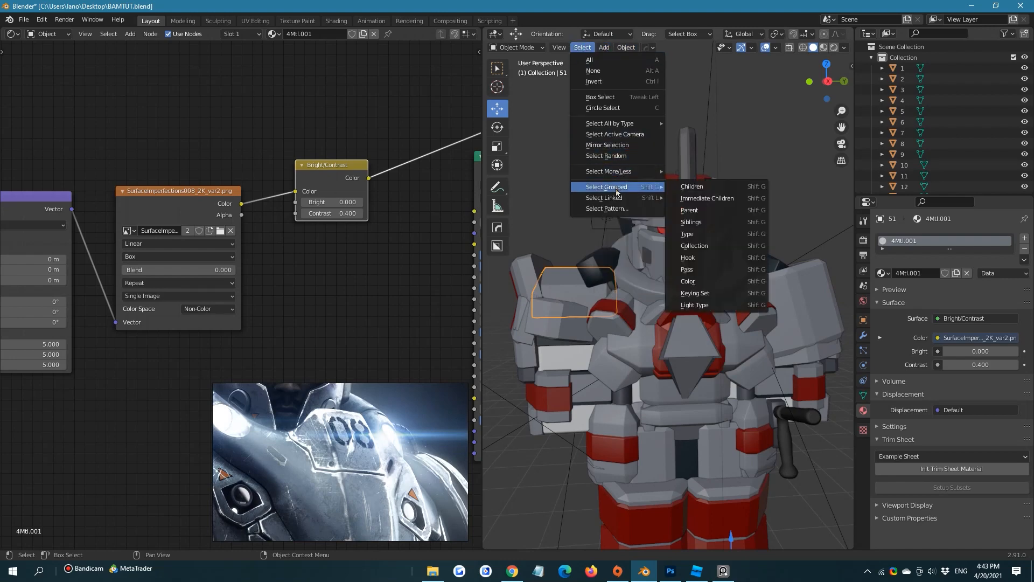
{"action": "mouse_move", "coordinate": [618, 198]}
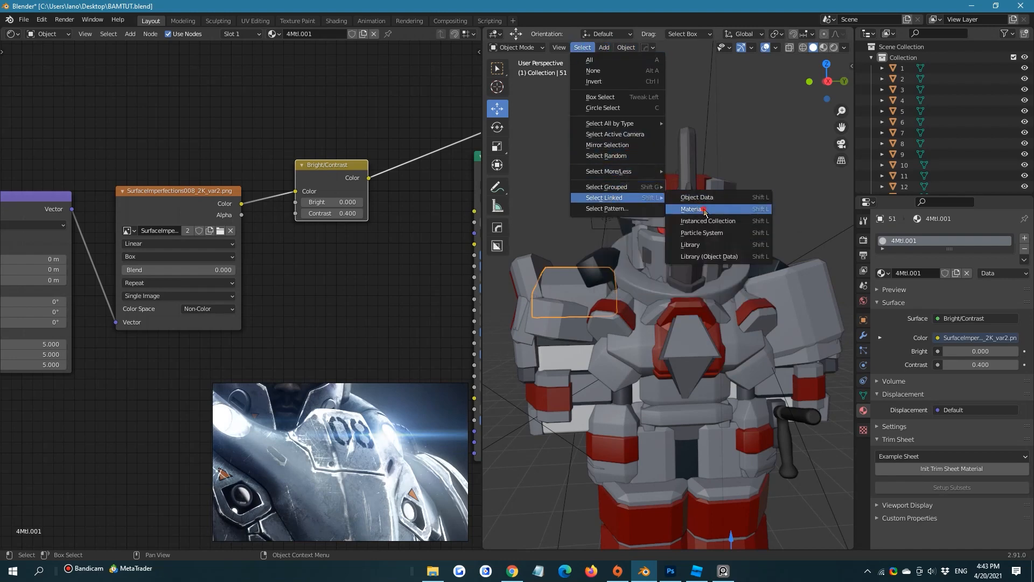
{"action": "left_click", "coordinate": [704, 210]}
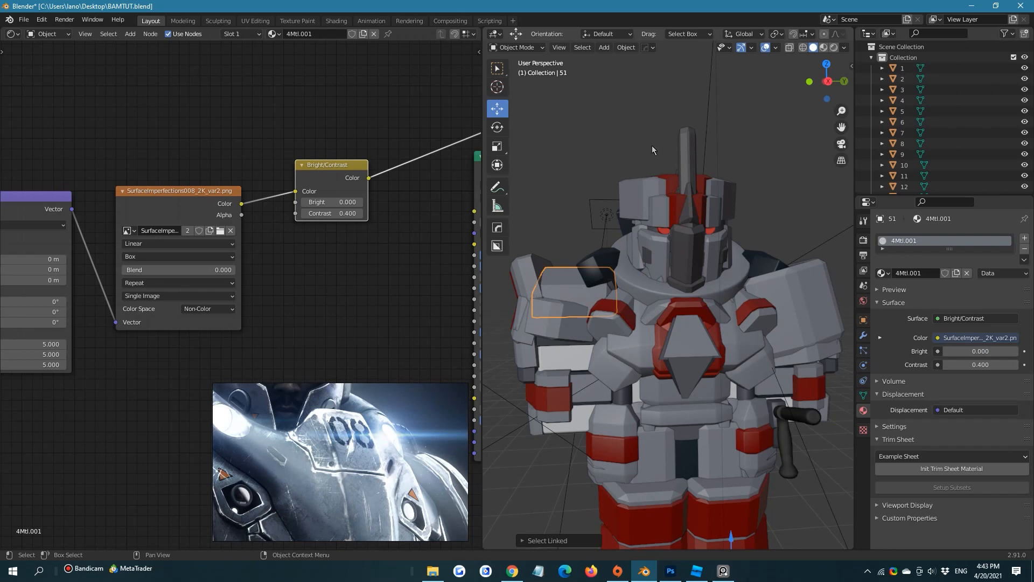
{"action": "middle_click_drag", "start_coordinate": [699, 275], "coordinate": [751, 257]}
{"action": "scroll", "coordinate": [745, 304], "scroll_direction": "down", "scroll_amount": 4}
{"action": "scroll", "coordinate": [726, 254], "scroll_direction": "up", "scroll_amount": 5}
{"action": "left_click", "coordinate": [604, 48]}
{"action": "mouse_move", "coordinate": [582, 48]}
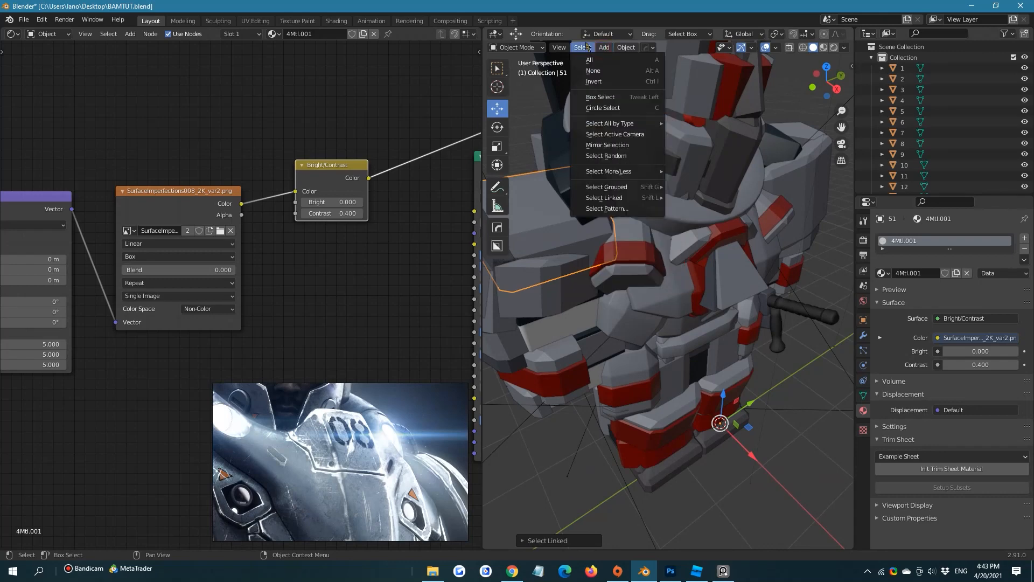
{"action": "mouse_move", "coordinate": [631, 198]}
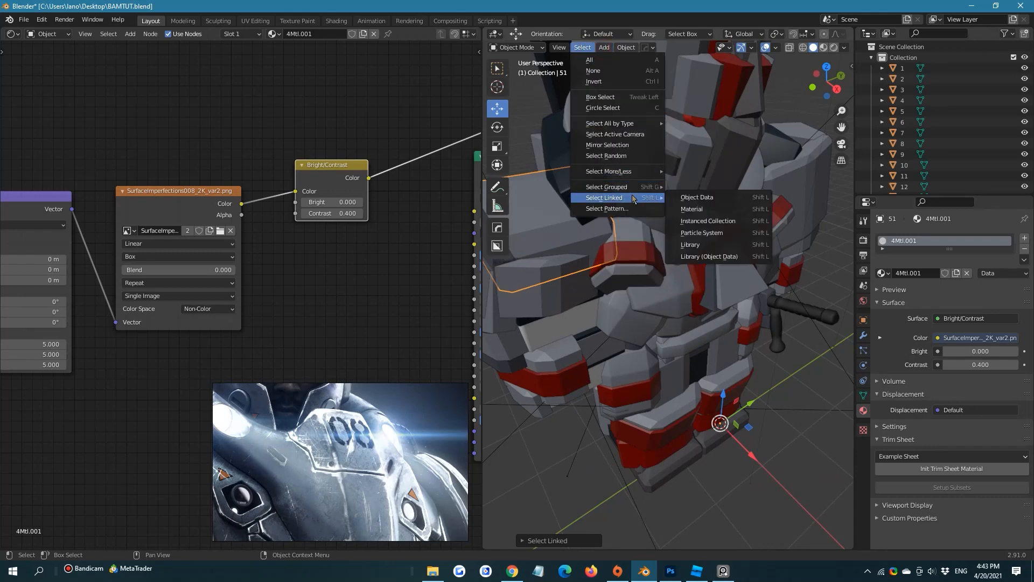
{"action": "left_click", "coordinate": [721, 198]}
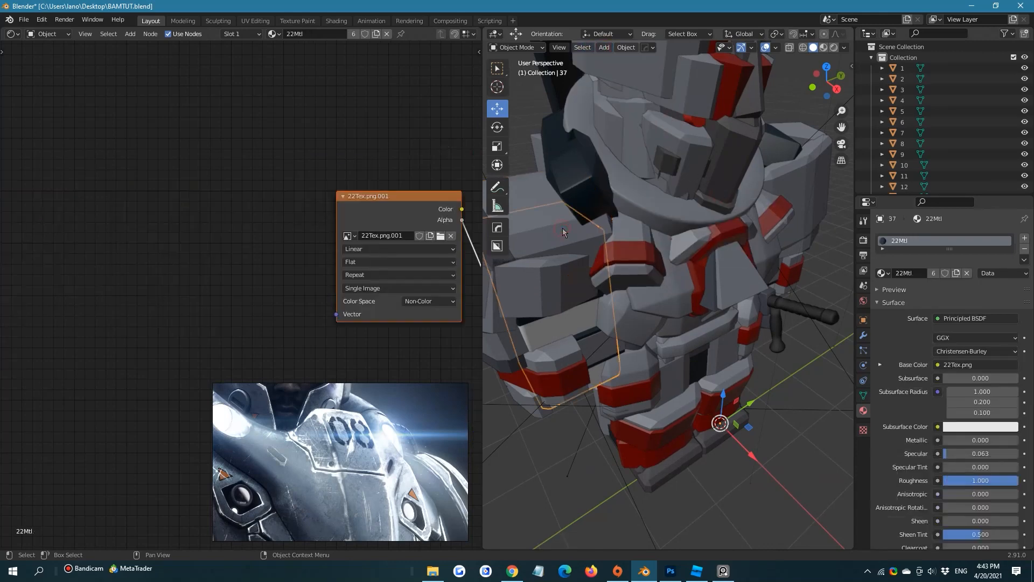
Compare the materials of the overlapping shoulder pieces and select the piece that uses 4Mtl
{"action": "left_click", "coordinate": [558, 219]}
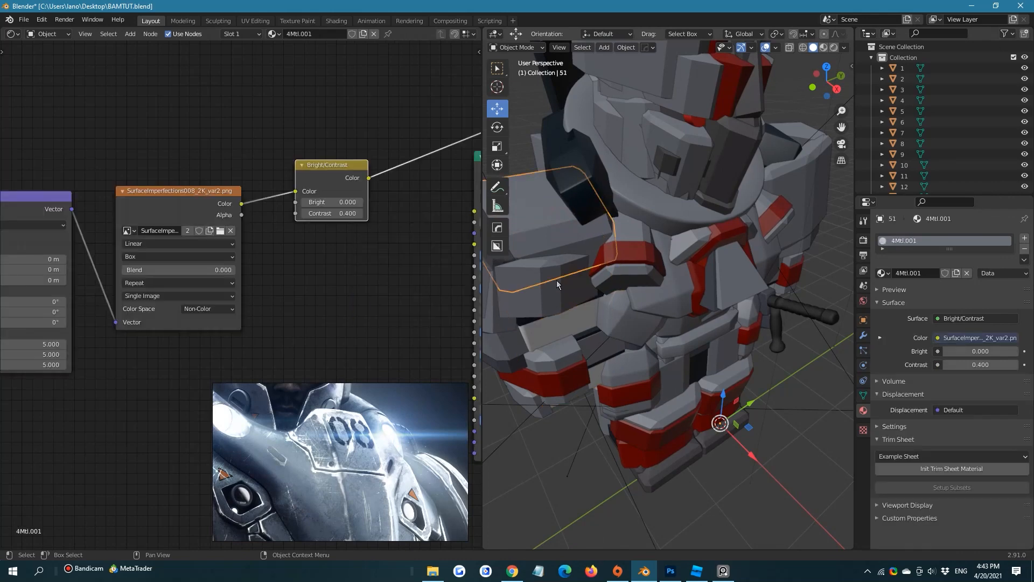
{"action": "left_click", "coordinate": [552, 252]}
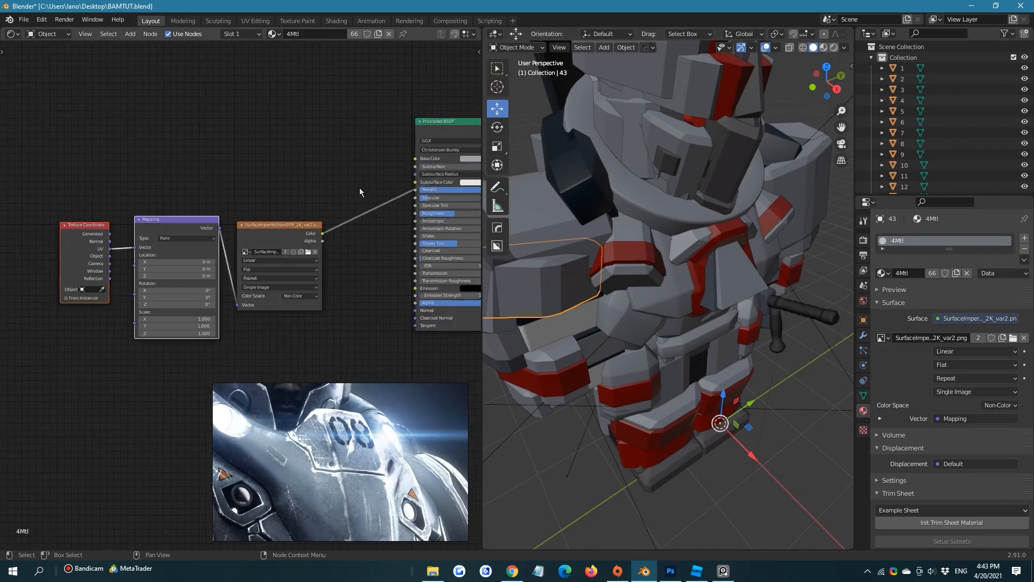
{"action": "left_click", "coordinate": [551, 230]}
{"action": "left_click", "coordinate": [546, 228]}
{"action": "left_click", "coordinate": [547, 260]}
{"action": "left_click", "coordinate": [544, 284]}
{"action": "left_click", "coordinate": [545, 236]}
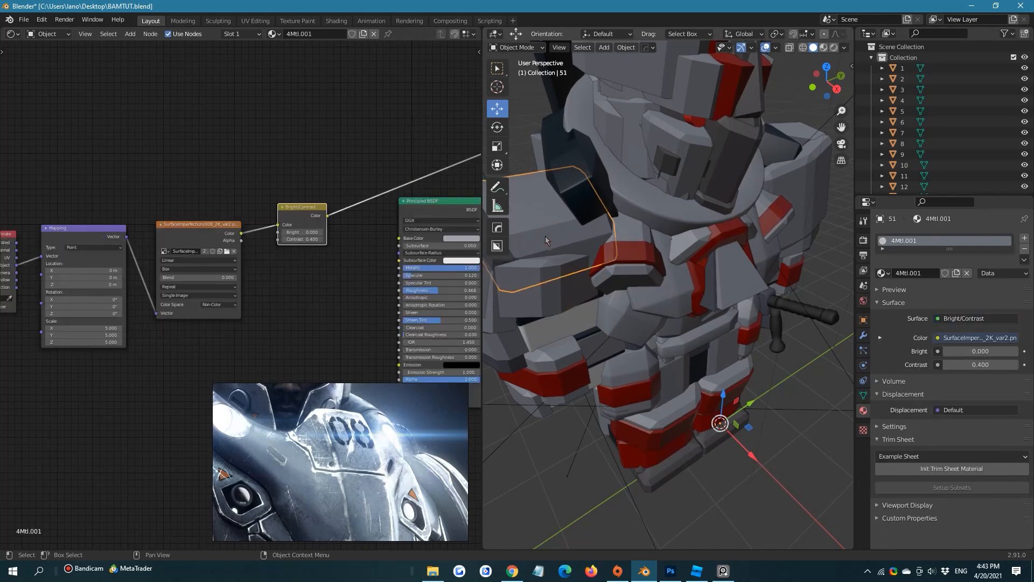
{"action": "left_click", "coordinate": [542, 260]}
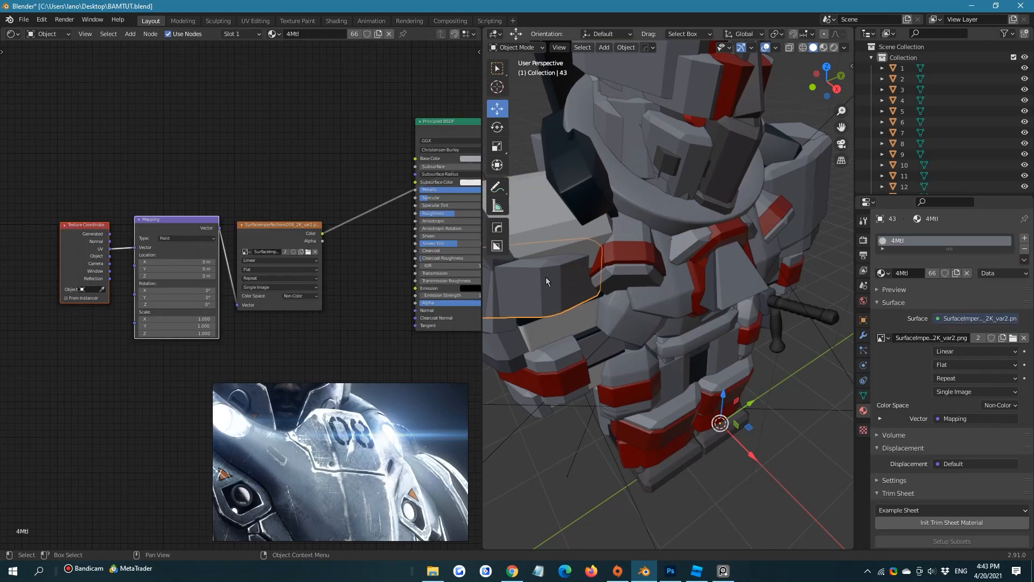
{"action": "left_click", "coordinate": [583, 47]}
{"action": "mouse_move", "coordinate": [624, 47]}
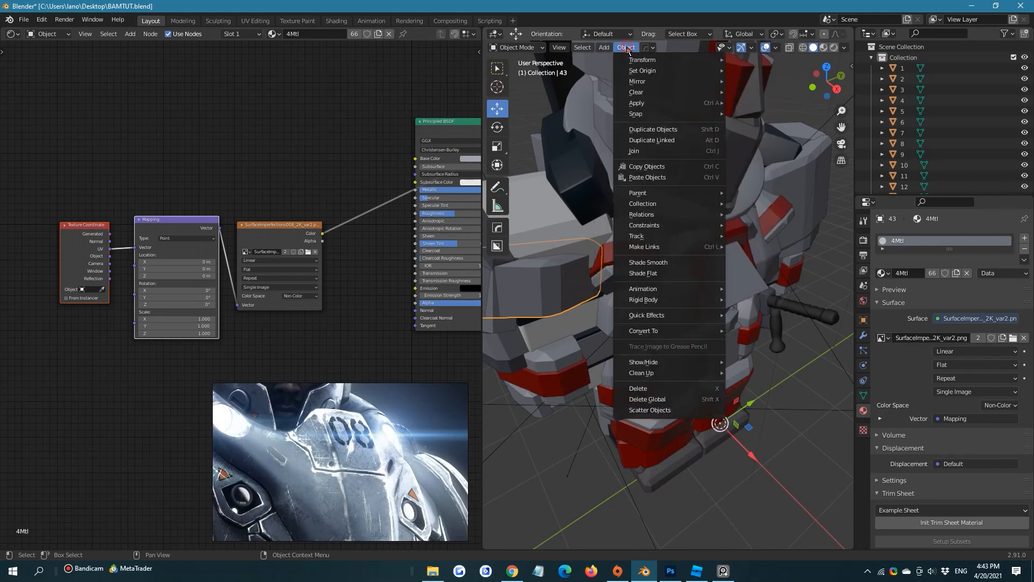
Select all objects linked by the shoulder piece's 4Mtl material and preview the armor in Rendered shading
{"action": "left_click", "coordinate": [586, 49]}
{"action": "left_click", "coordinate": [587, 48]}
{"action": "mouse_move", "coordinate": [617, 190]}
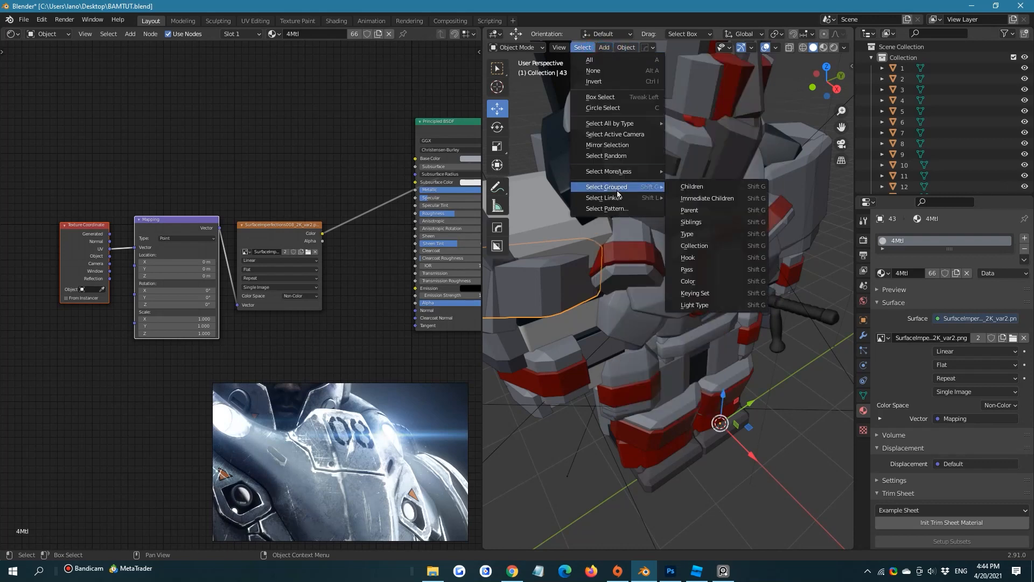
{"action": "left_click", "coordinate": [724, 209]}
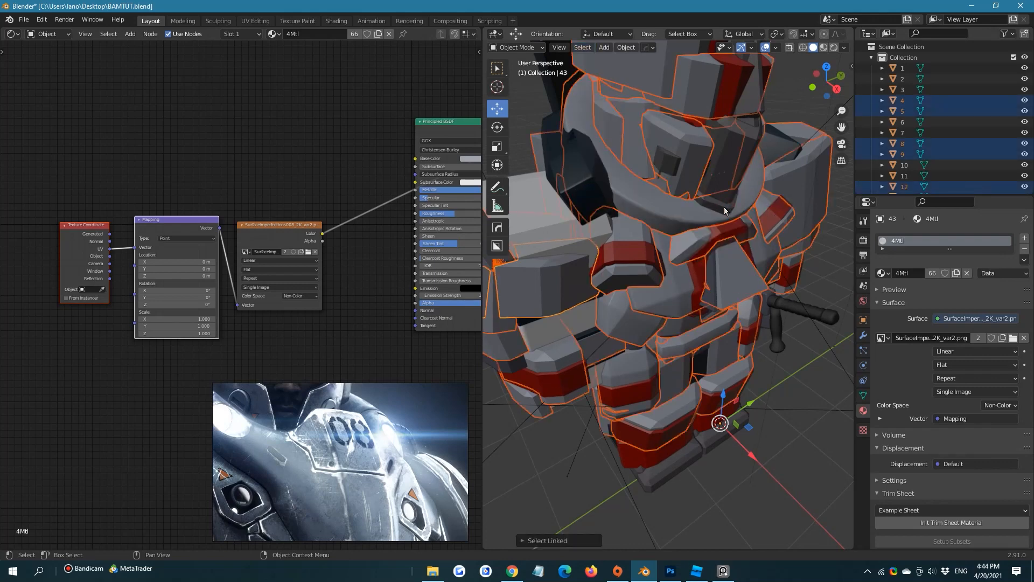
{"action": "middle_click_drag", "start_coordinate": [724, 207], "coordinate": [663, 231]}
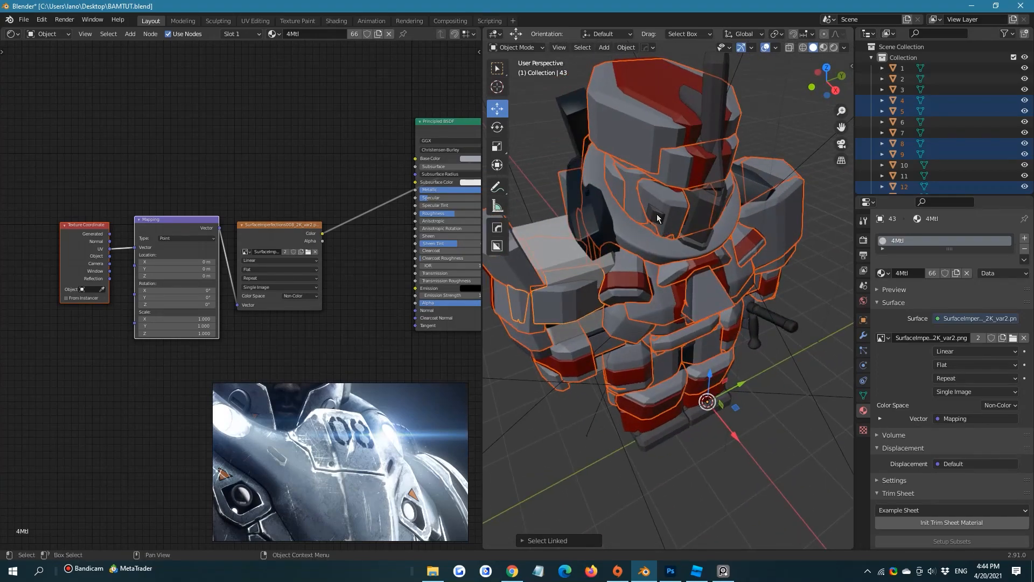
{"action": "left_click", "coordinate": [832, 48]}
{"action": "left_click", "coordinate": [834, 48]}
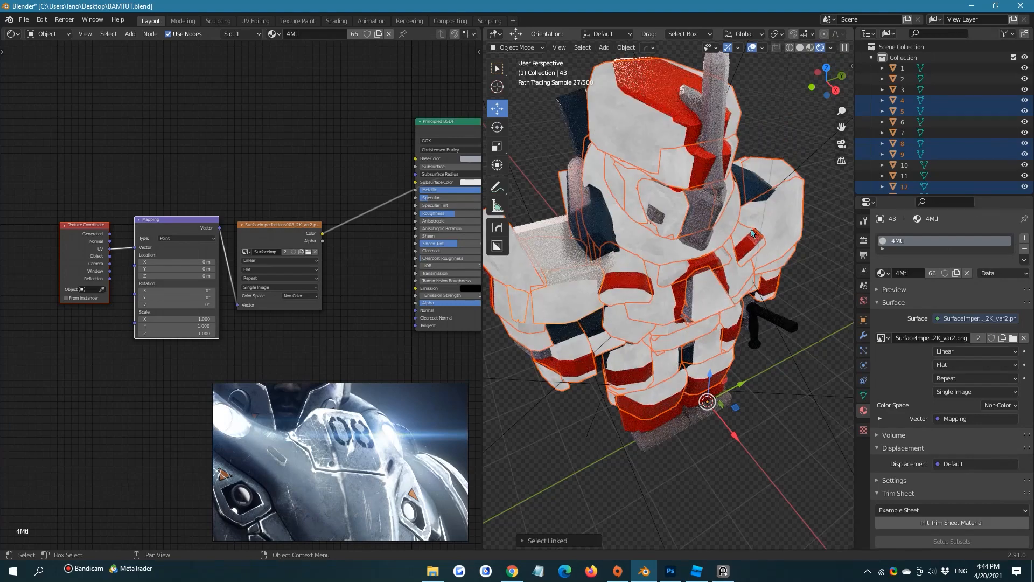
{"action": "middle_click_drag", "start_coordinate": [737, 264], "coordinate": [729, 240]}
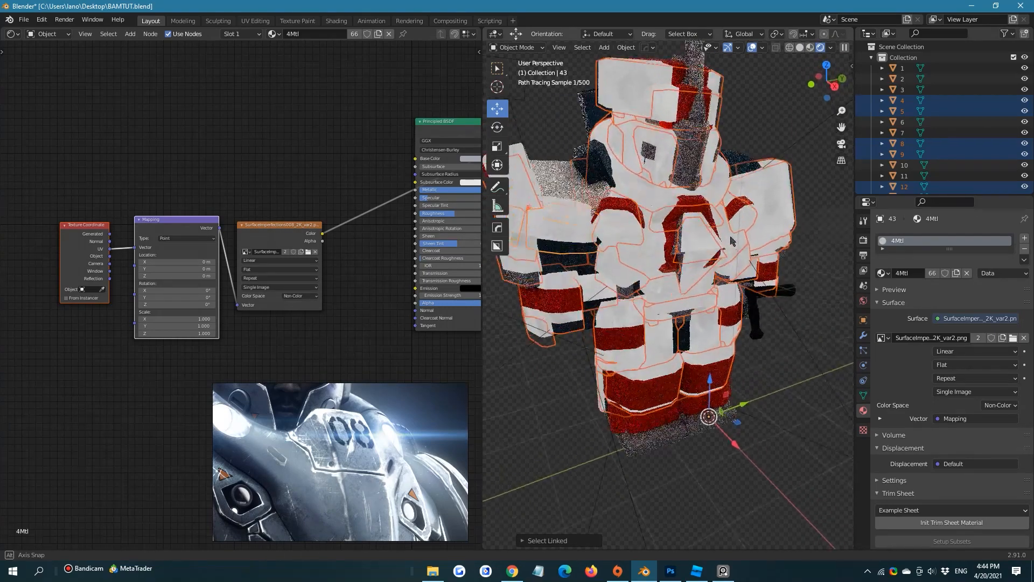
Link the 4Mtl material from the lower shoulder piece to the overlapping shoulder plate above it
{"action": "left_click", "coordinate": [563, 188]}
{"action": "left_click", "coordinate": [560, 238]}
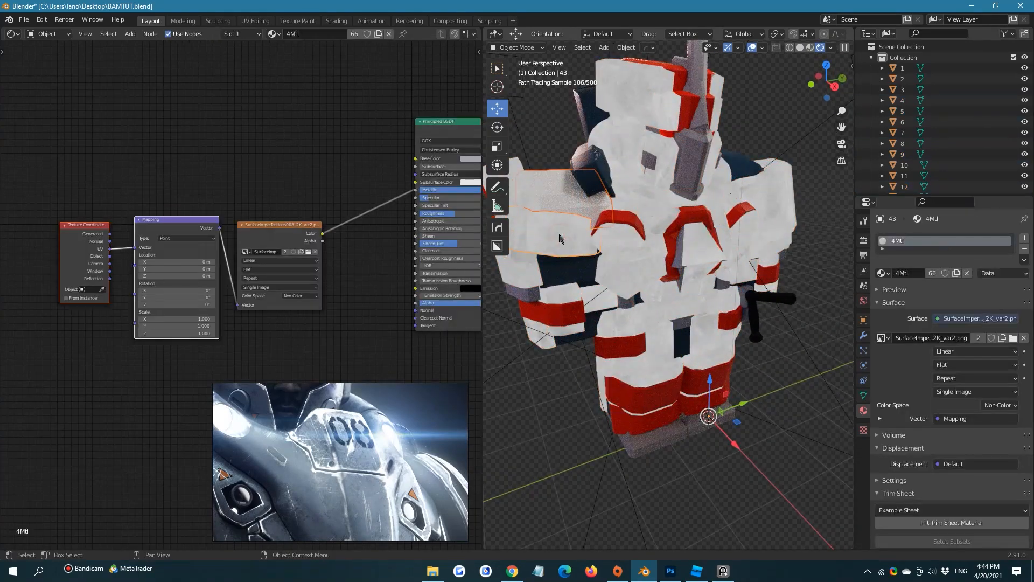
{"action": "scroll", "coordinate": [560, 238], "scroll_direction": "up", "scroll_amount": 5}
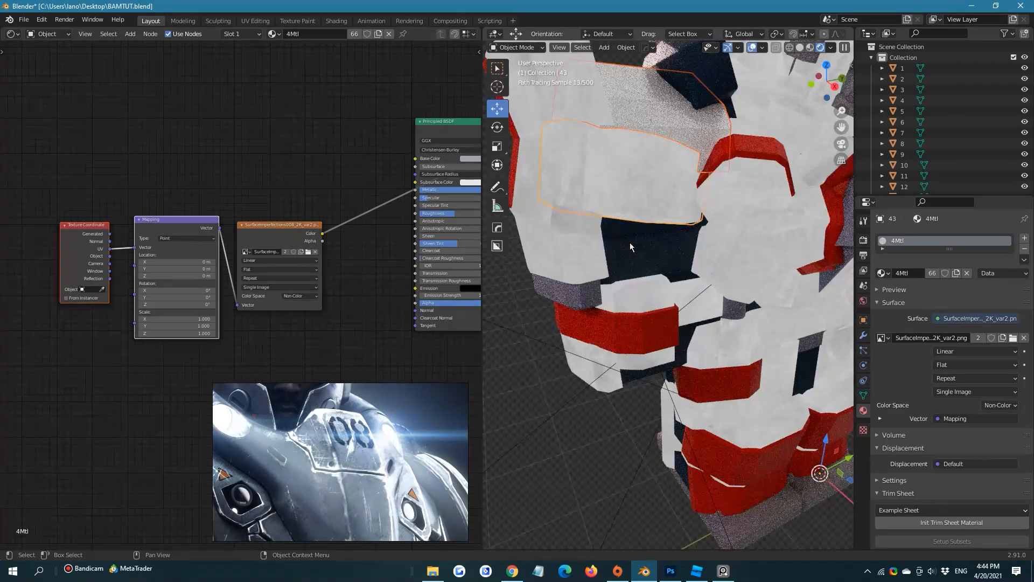
{"action": "key", "text": "ctrl+l"}
{"action": "mouse_move", "coordinate": [631, 243]}
{"action": "left_click", "coordinate": [583, 272]}
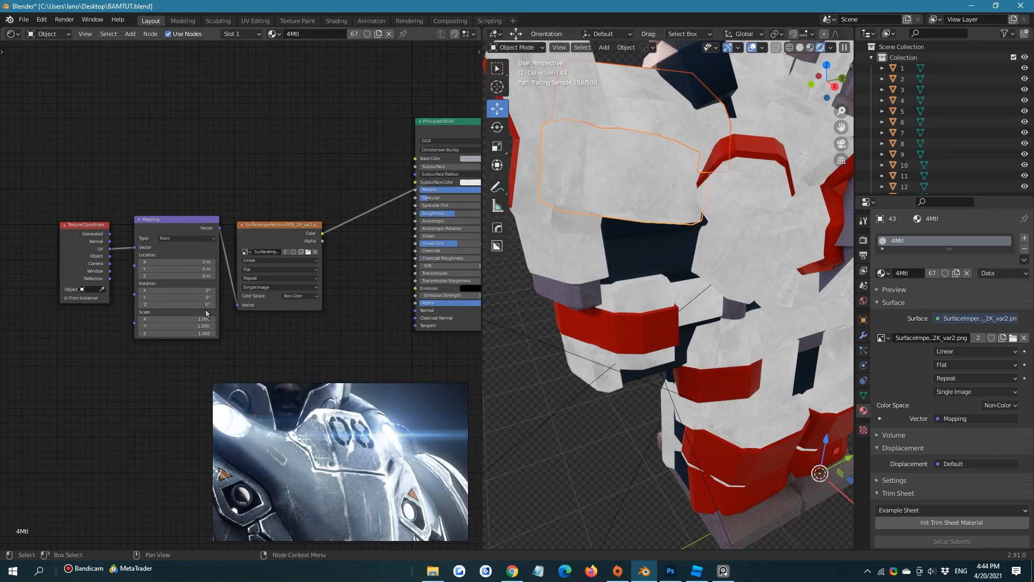
Feed the Mapping node's Vector from the Texture Coordinate's Object output and set the imperfections texture's projection to Box
{"action": "left_click_drag", "start_coordinate": [110, 256], "coordinate": [134, 248]}
{"action": "left_click", "coordinate": [273, 261]}
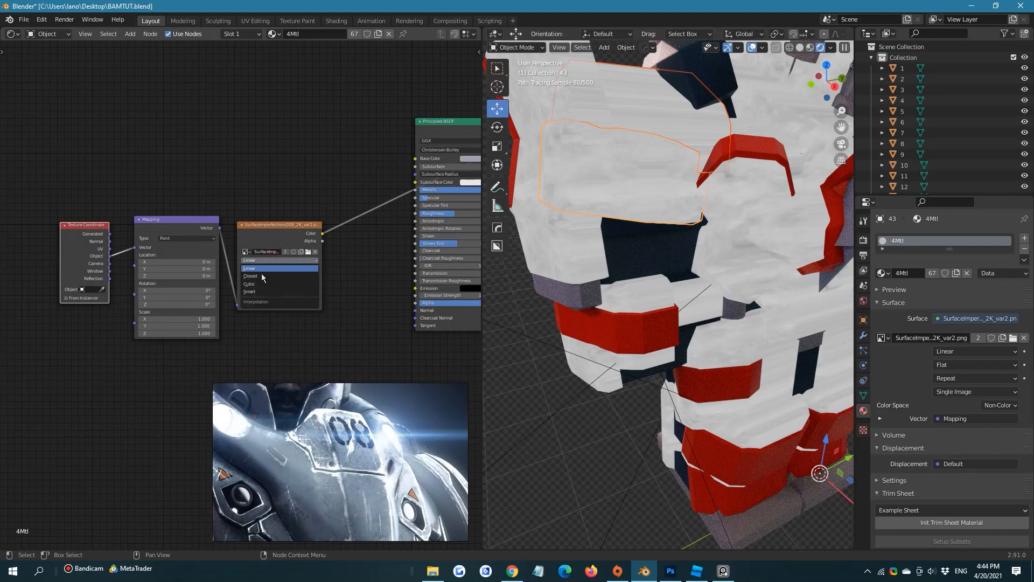
{"action": "left_click", "coordinate": [256, 269]}
{"action": "left_click", "coordinate": [259, 291]}
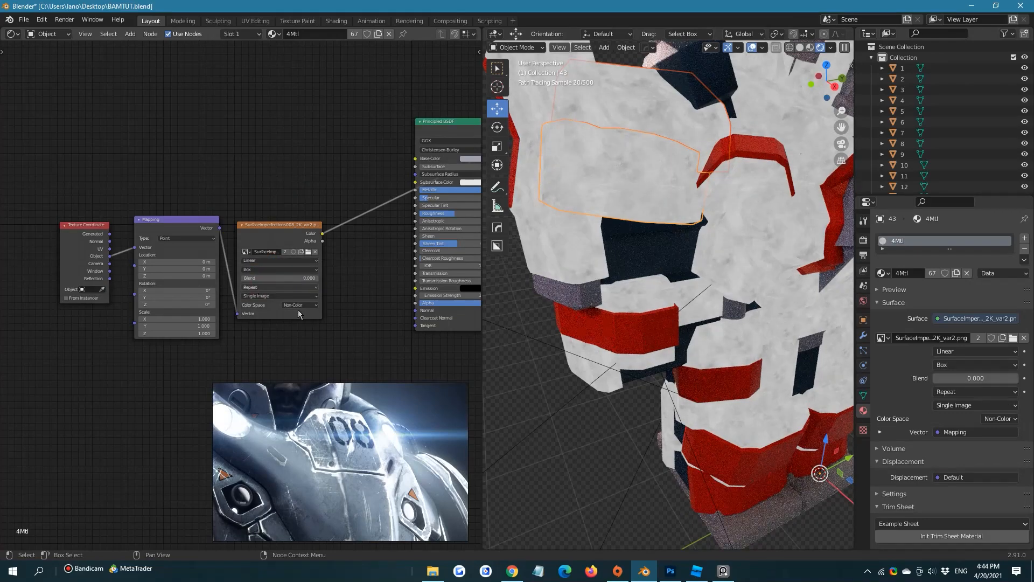
Insert a Bright/Contrast node after the imperfections texture's Color output and set its contrast to 1.7
{"action": "scroll", "coordinate": [719, 247], "scroll_direction": "down", "scroll_amount": 2}
{"action": "middle_click_drag", "start_coordinate": [694, 263], "coordinate": [681, 230]}
{"action": "scroll", "coordinate": [675, 216], "scroll_direction": "down", "scroll_amount": 2}
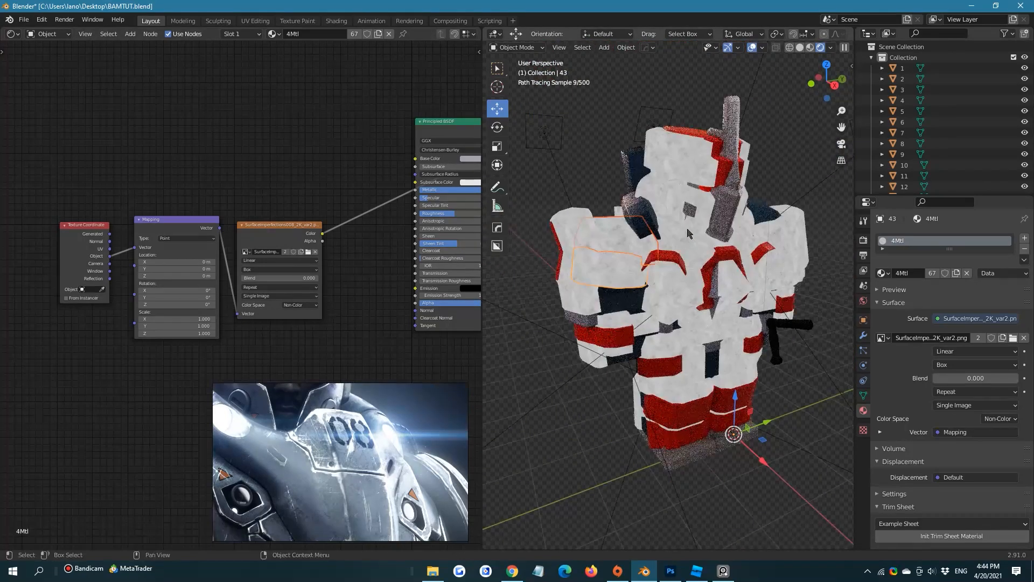
{"action": "key", "text": "shift+a"}
{"action": "left_click", "coordinate": [355, 228]}
{"action": "type", "text": "bright"}
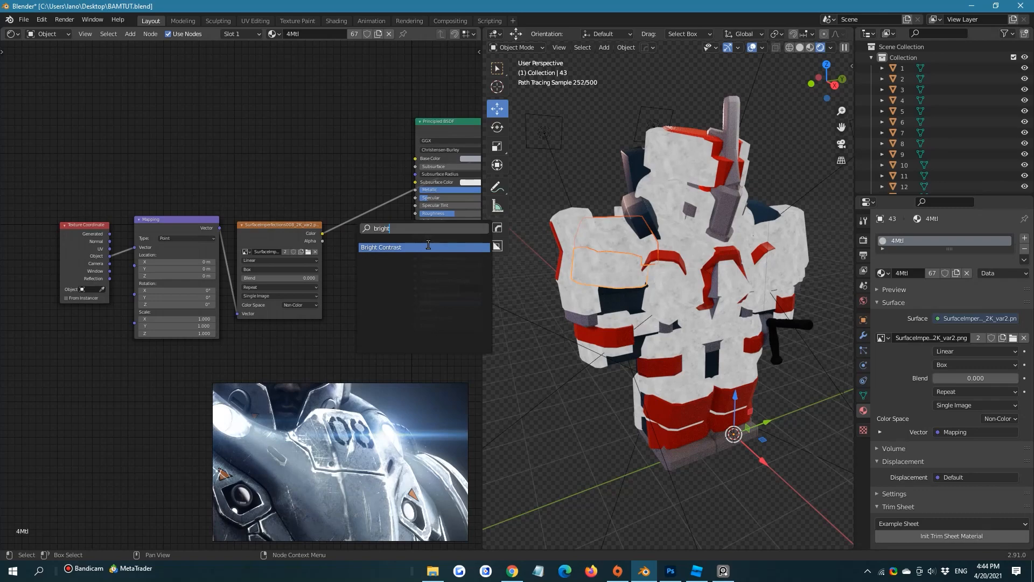
{"action": "left_click", "coordinate": [428, 246]}
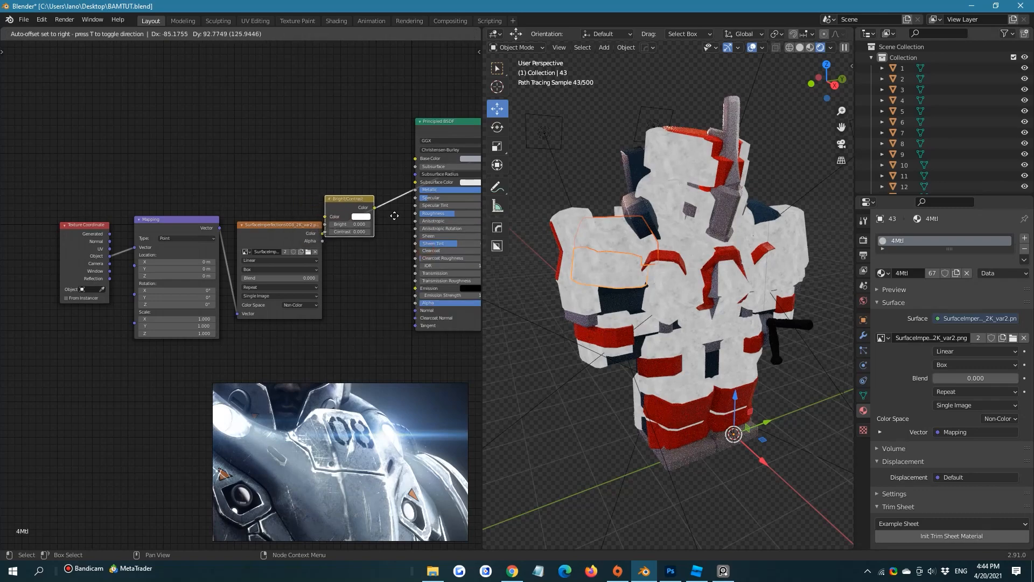
{"action": "left_click", "coordinate": [376, 218]}
{"action": "middle_click_drag", "start_coordinate": [376, 251], "coordinate": [372, 254]}
{"action": "scroll", "coordinate": [372, 254], "scroll_direction": "up", "scroll_amount": 2}
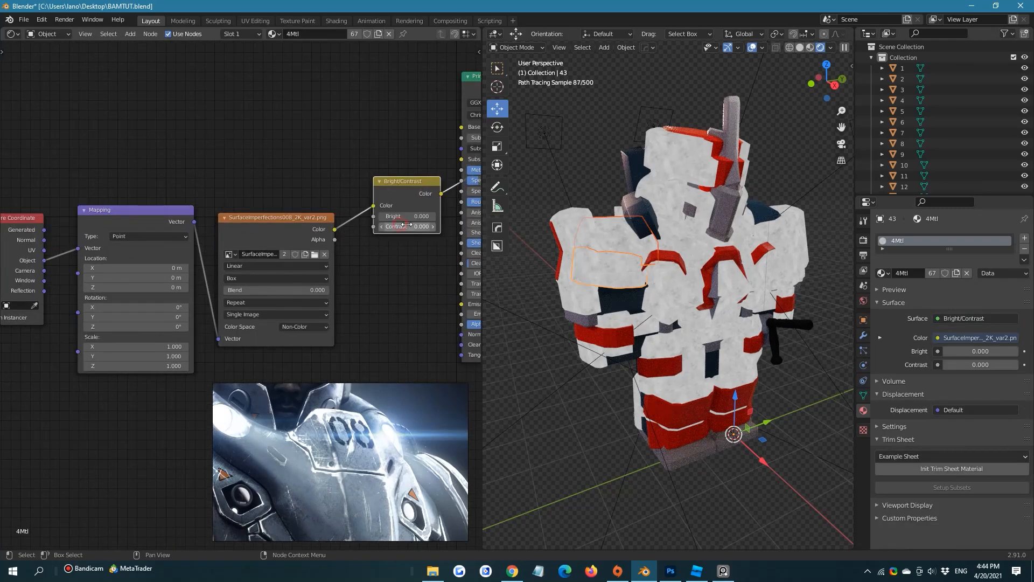
{"action": "left_click_drag", "start_coordinate": [407, 224], "coordinate": [423, 225]}
{"action": "middle_click_drag", "start_coordinate": [387, 232], "coordinate": [308, 234]}
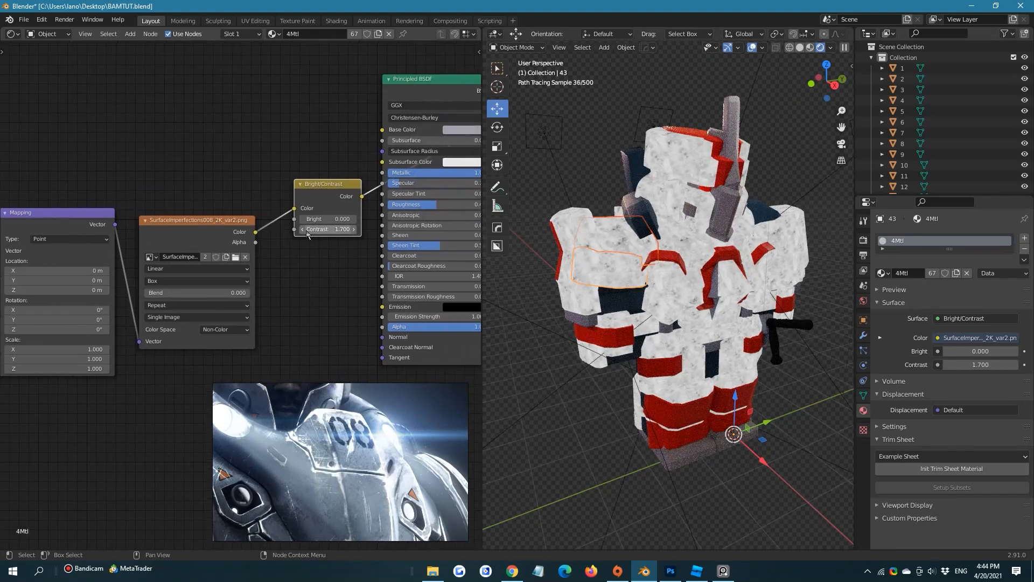
Spread out the shader nodes, widening the gap between the Bright/Contrast node and the Principled BSDF
{"action": "scroll", "coordinate": [308, 235], "scroll_direction": "down", "scroll_amount": 3}
{"action": "left_click_drag", "start_coordinate": [315, 317], "coordinate": [127, 259]}
{"action": "middle_click_drag", "start_coordinate": [67, 113], "coordinate": [132, 102]}
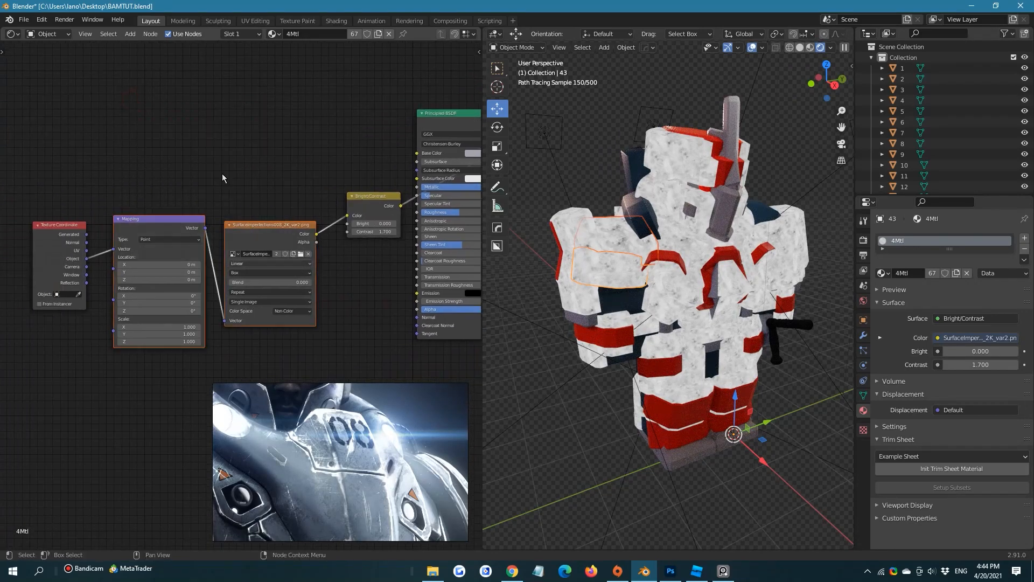
{"action": "left_click_drag", "start_coordinate": [88, 116], "coordinate": [367, 330]}
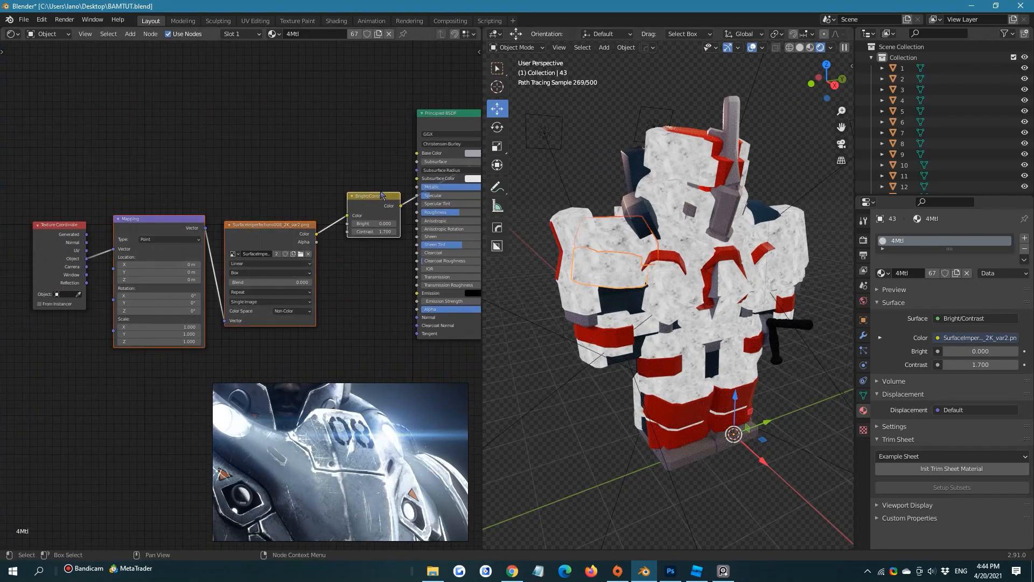
{"action": "left_click_drag", "start_coordinate": [370, 193], "coordinate": [240, 204]}
{"action": "left_click", "coordinate": [325, 155]}
{"action": "middle_click_drag", "start_coordinate": [371, 151], "coordinate": [516, 140]}
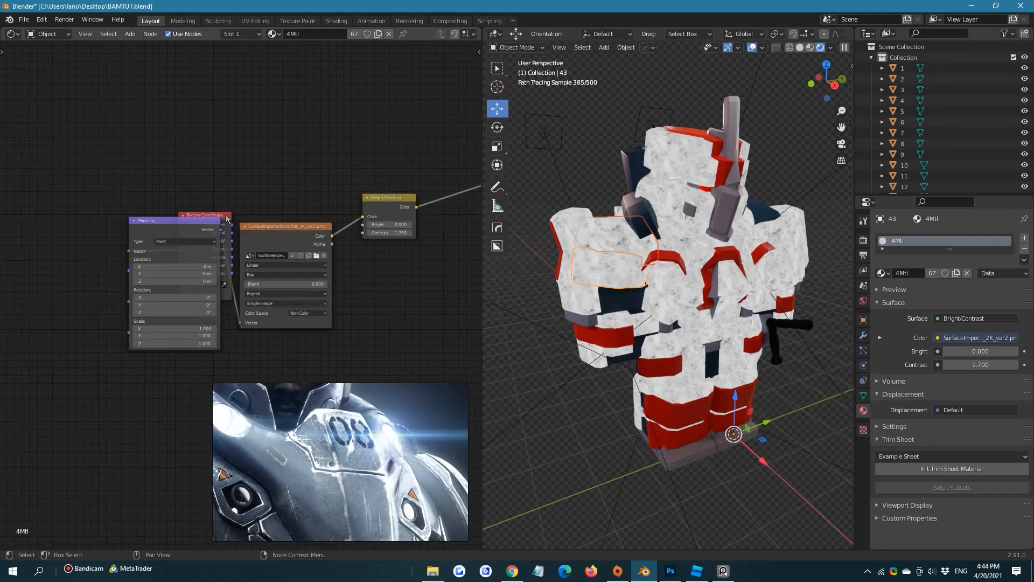
{"action": "left_click_drag", "start_coordinate": [226, 216], "coordinate": [83, 233]}
{"action": "middle_click_drag", "start_coordinate": [226, 87], "coordinate": [111, 91]}
{"action": "middle_click_drag", "start_coordinate": [283, 216], "coordinate": [214, 210]}
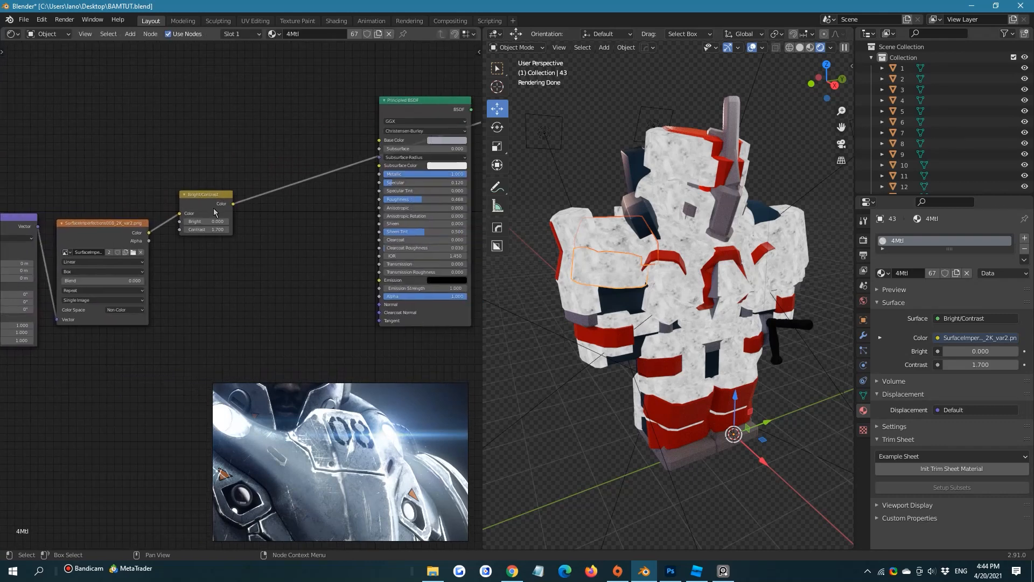
Connect the Bright/Contrast Color to the Principled BSDF's Roughness and the BSDF output to the Material Output's Surface
{"action": "left_click_drag", "start_coordinate": [232, 204], "coordinate": [379, 199]}
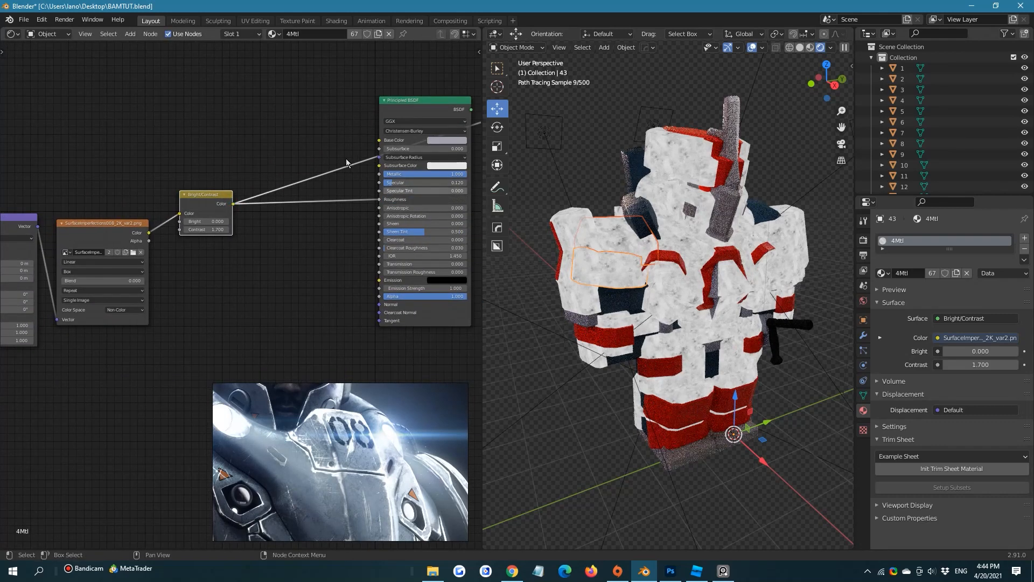
{"action": "middle_click_drag", "start_coordinate": [379, 199], "coordinate": [257, 229]}
{"action": "left_click_drag", "start_coordinate": [347, 139], "coordinate": [369, 150]}
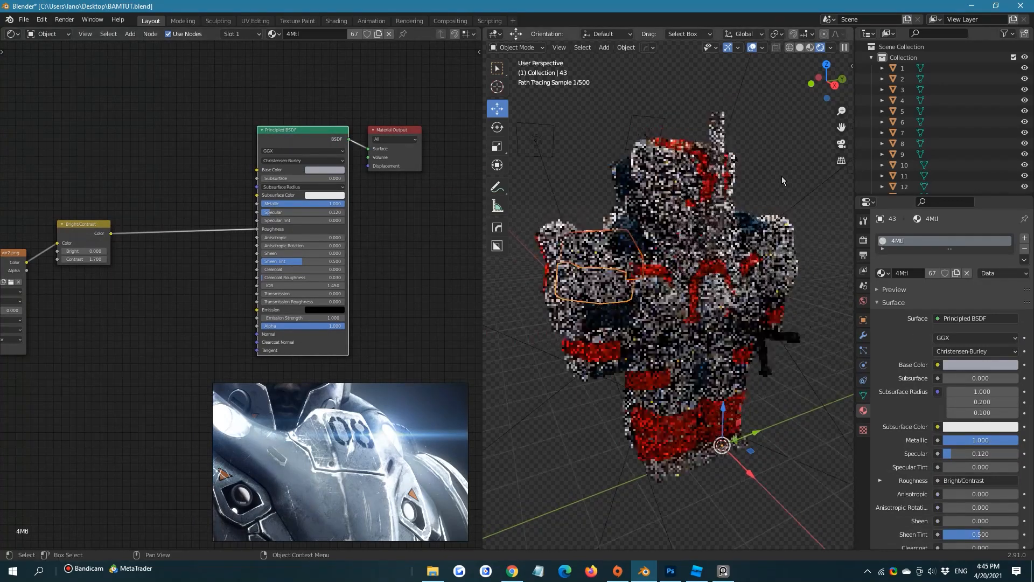
Replace the Bright/Contrast node with a ColorRamp between the imperfections texture's Color output and the Principled BSDF's Roughness
{"action": "scroll", "coordinate": [782, 180], "scroll_direction": "up", "scroll_amount": 5}
{"action": "middle_click_drag", "start_coordinate": [89, 231], "coordinate": [264, 240]}
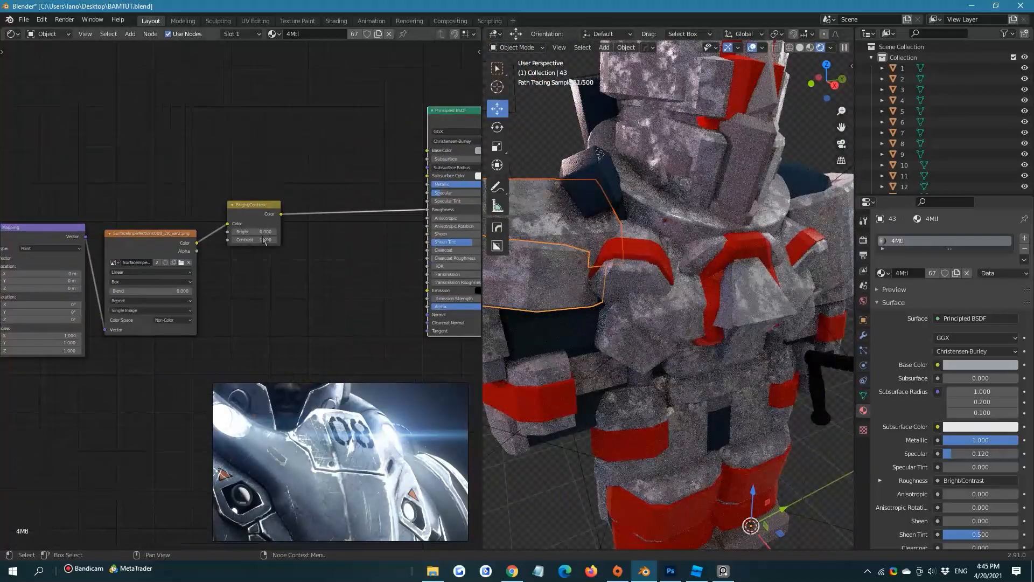
{"action": "key", "text": "x"}
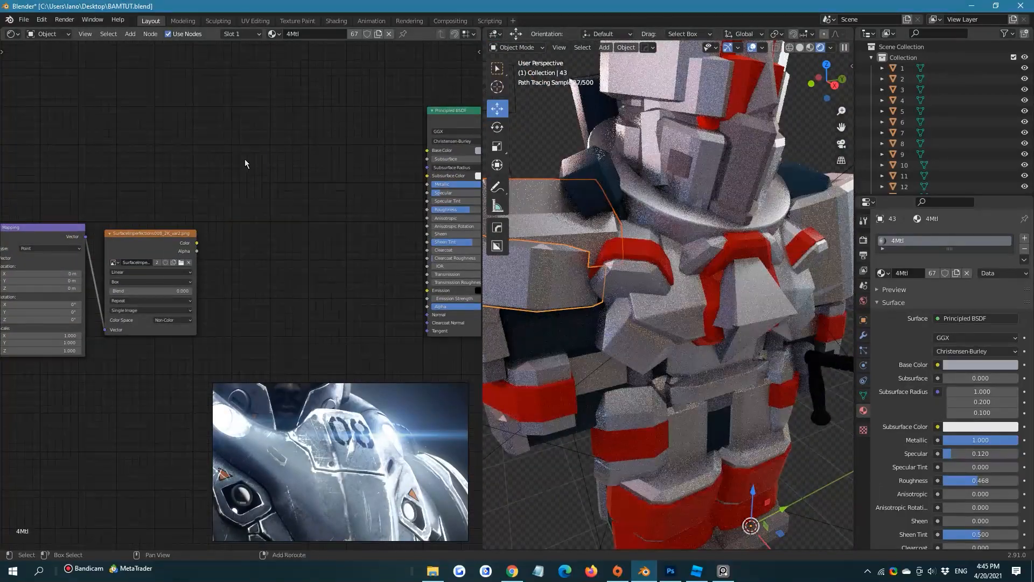
{"action": "key", "text": "shift+a"}
{"action": "left_click", "coordinate": [245, 159]}
{"action": "type", "text": "color"}
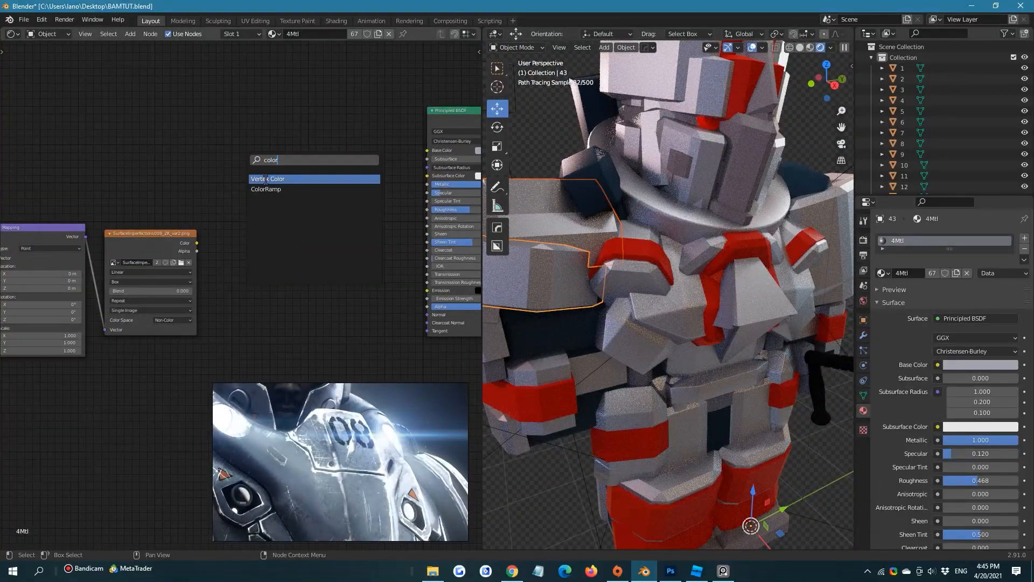
{"action": "left_click", "coordinate": [265, 189]}
{"action": "left_click", "coordinate": [265, 189]}
{"action": "left_click_drag", "start_coordinate": [197, 243], "coordinate": [261, 249]}
{"action": "left_click_drag", "start_coordinate": [349, 187], "coordinate": [396, 185]}
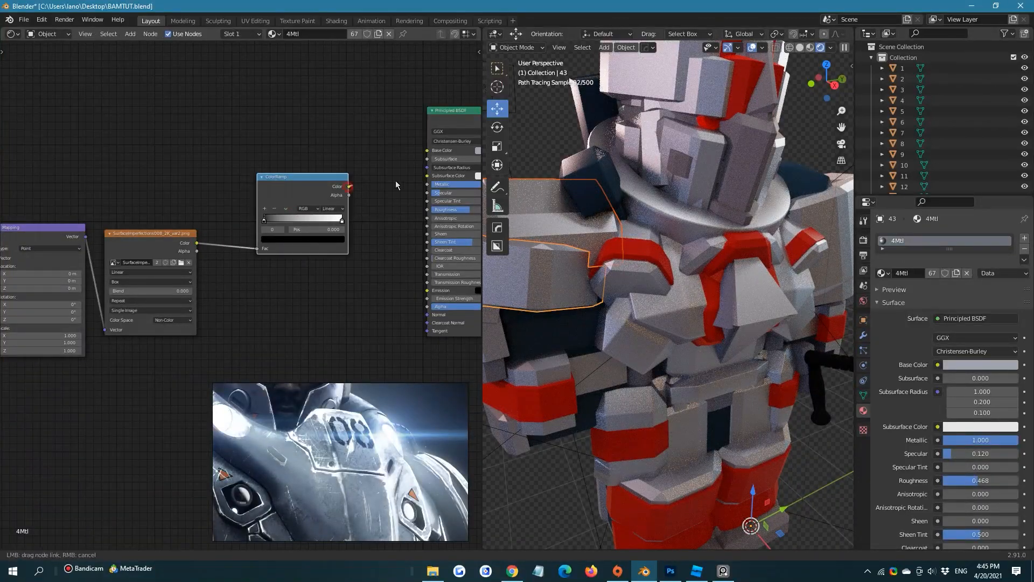
{"action": "left_click_drag", "start_coordinate": [430, 214], "coordinate": [427, 210]}
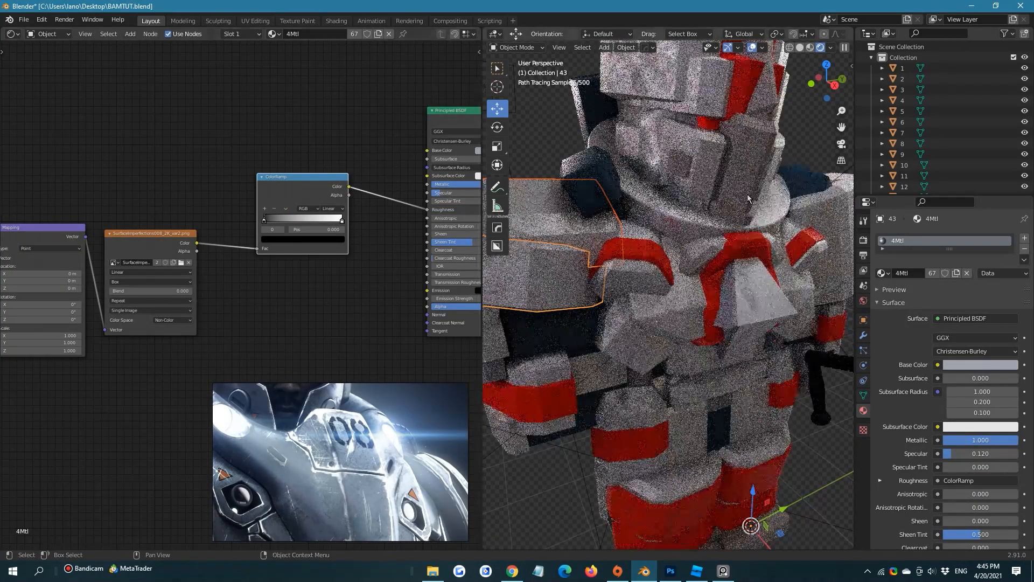
Frame the whole armor from the front at an angle, add a camera and align it to the current view
{"action": "scroll", "coordinate": [737, 186], "scroll_direction": "down", "scroll_amount": 3}
{"action": "left_click", "coordinate": [770, 144]}
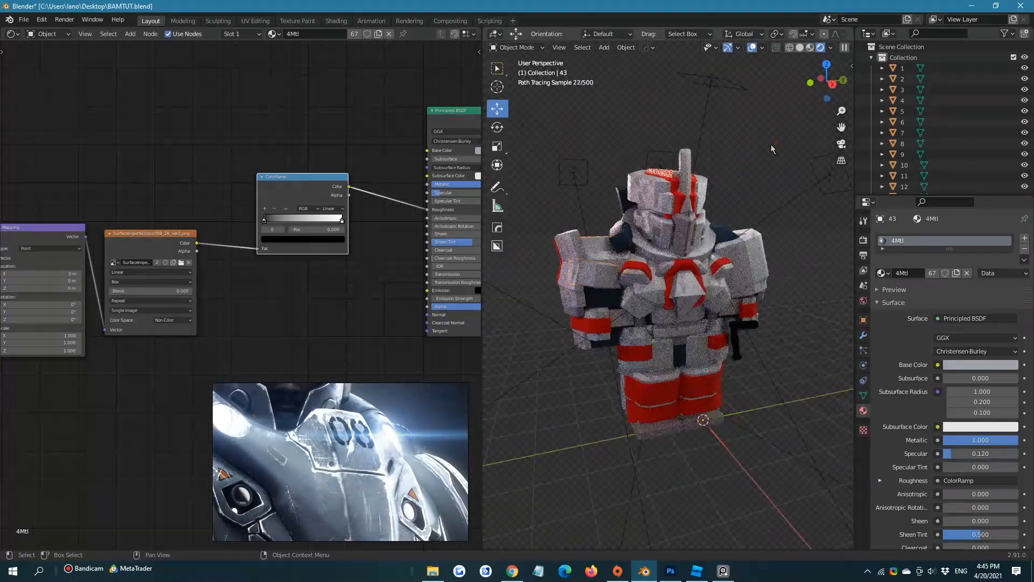
{"action": "middle_click_drag", "start_coordinate": [761, 159], "coordinate": [767, 163]}
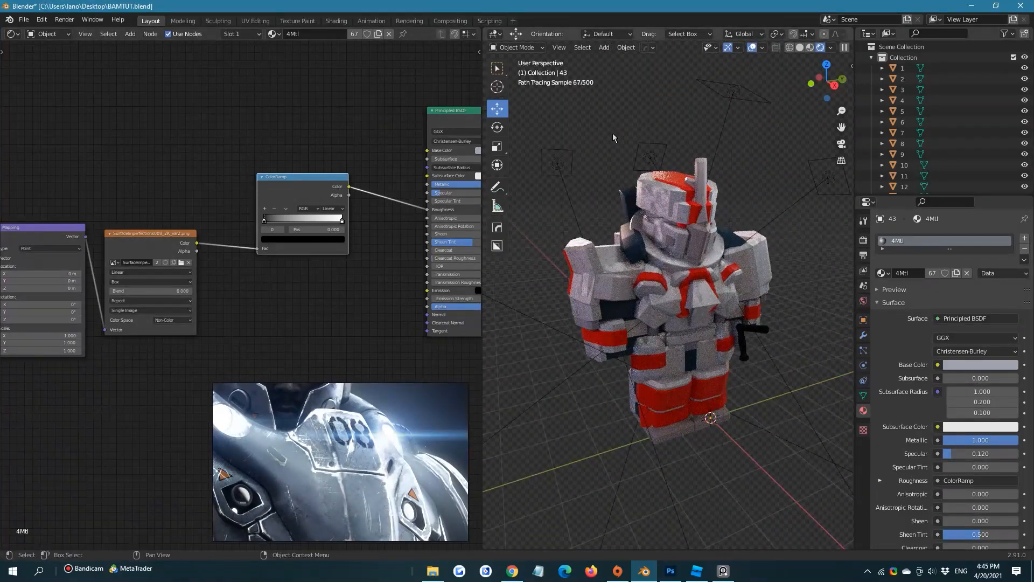
{"action": "key", "text": "shift+a"}
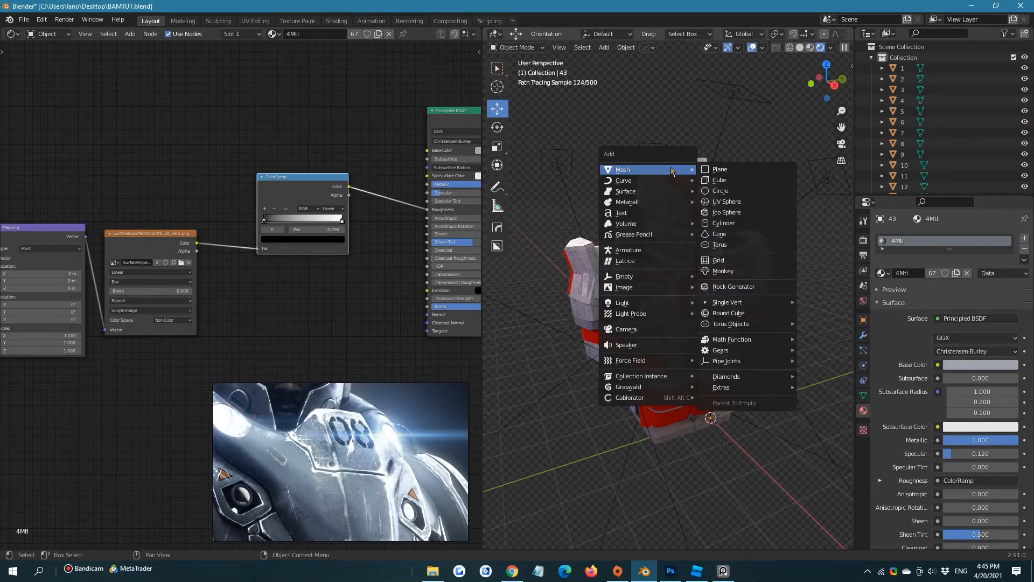
{"action": "left_click", "coordinate": [674, 337]}
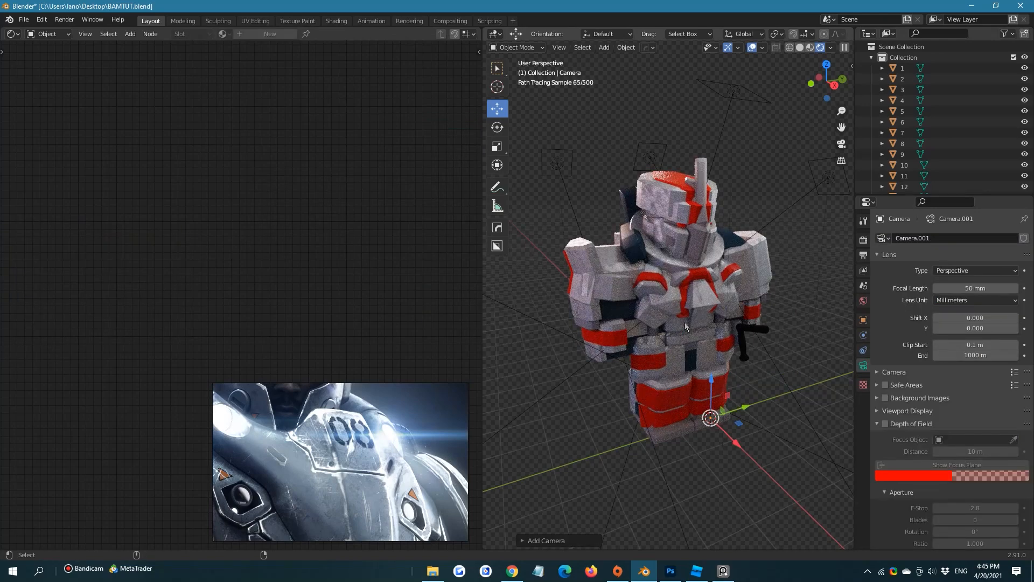
{"action": "key", "text": "ctrl+alt+KP_0"}
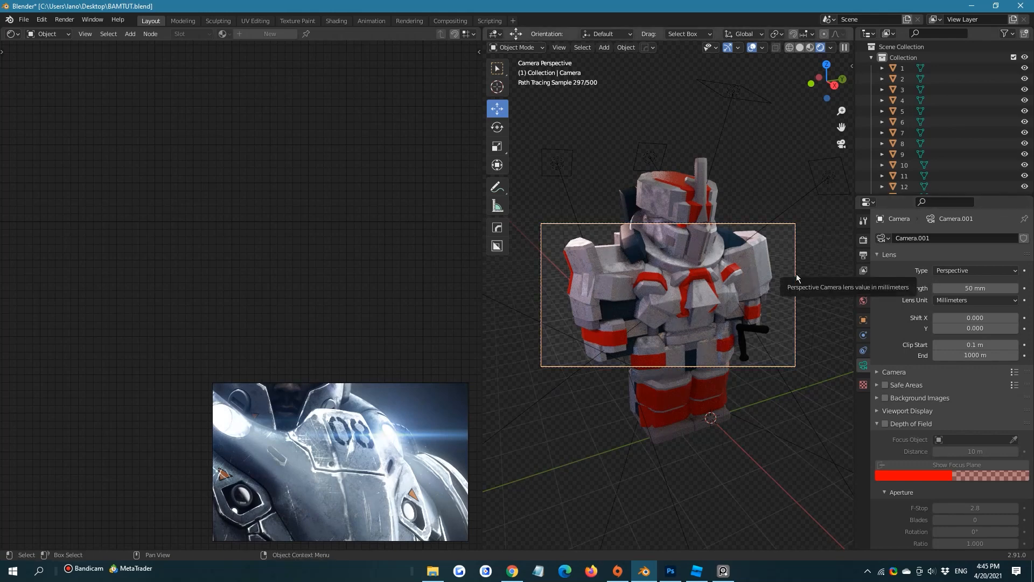
Set the render output's horizontal resolution to 1080 px for a square frame
{"action": "scroll", "coordinate": [937, 396], "scroll_direction": "down", "scroll_amount": 15}
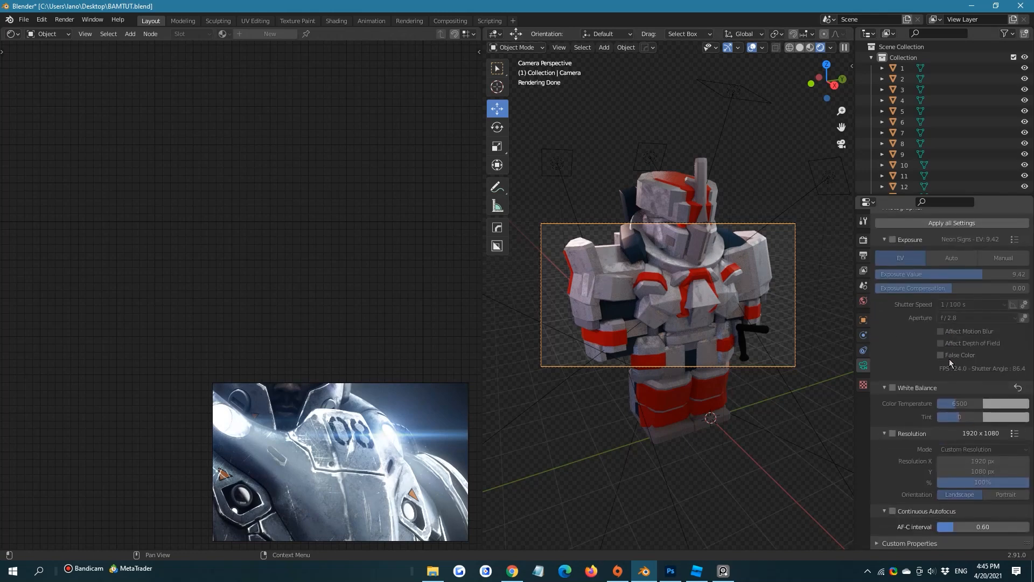
{"action": "scroll", "coordinate": [873, 273], "scroll_direction": "up", "scroll_amount": 11}
{"action": "left_click", "coordinate": [864, 240]}
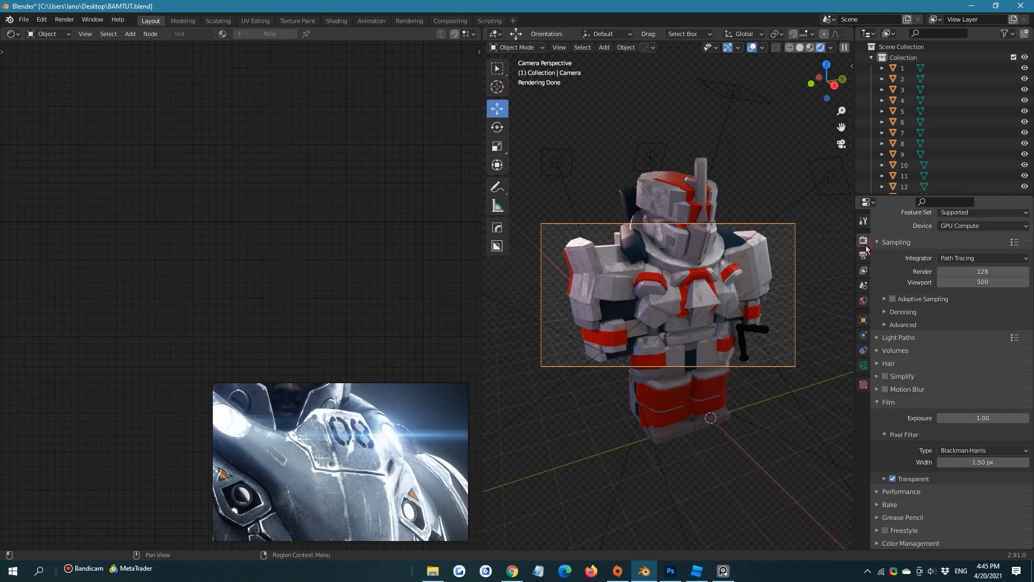
{"action": "scroll", "coordinate": [957, 333], "scroll_direction": "up", "scroll_amount": 2}
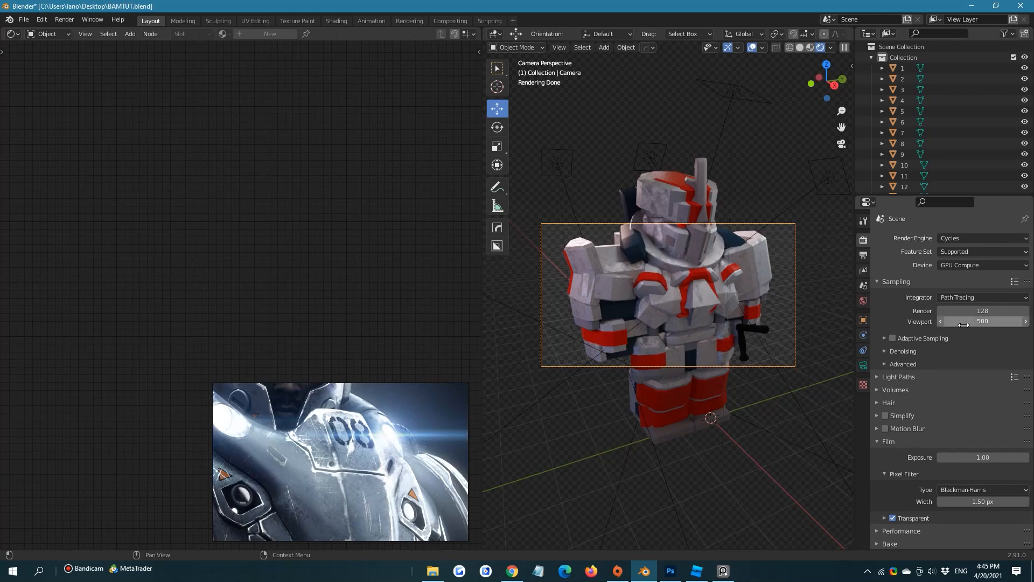
{"action": "scroll", "coordinate": [963, 325], "scroll_direction": "down", "scroll_amount": 2}
{"action": "left_click", "coordinate": [863, 255]}
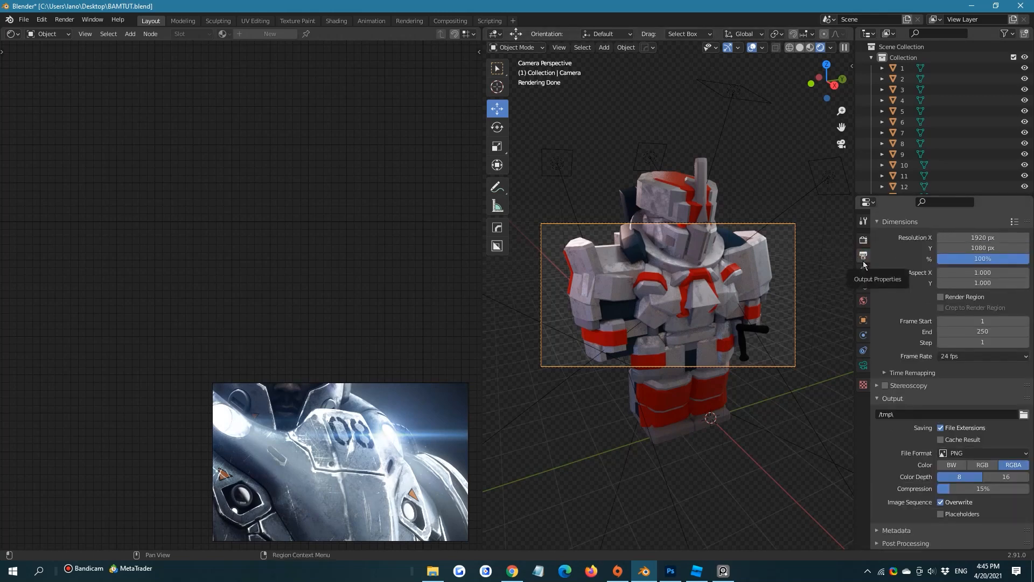
{"action": "left_click", "coordinate": [991, 238]}
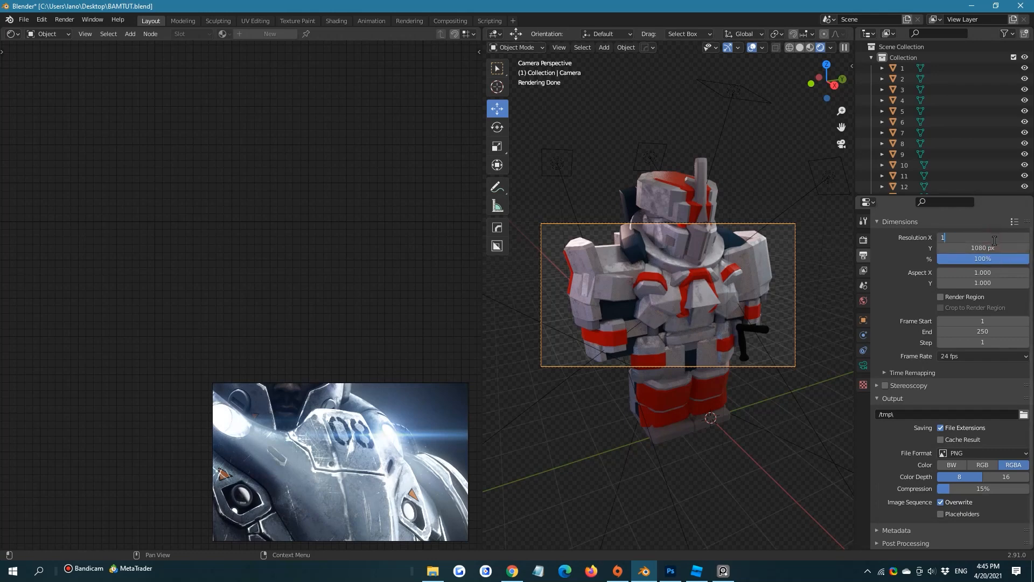
{"action": "key", "text": "Return"}
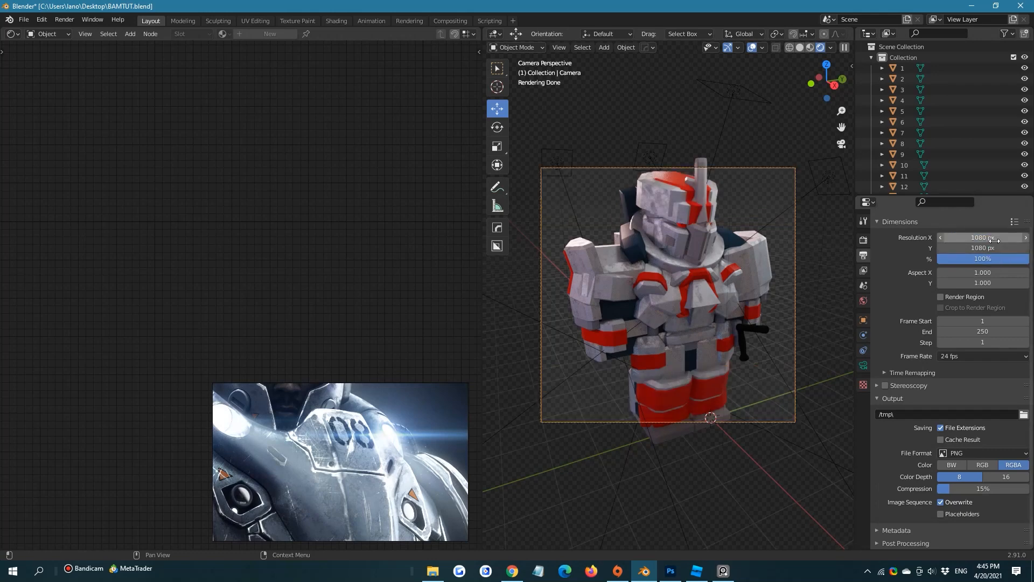
Show a 3D Viewport in place of the Shader Editor, use Local orientation, and move the camera back along its local Z axis
{"action": "left_click", "coordinate": [14, 34]}
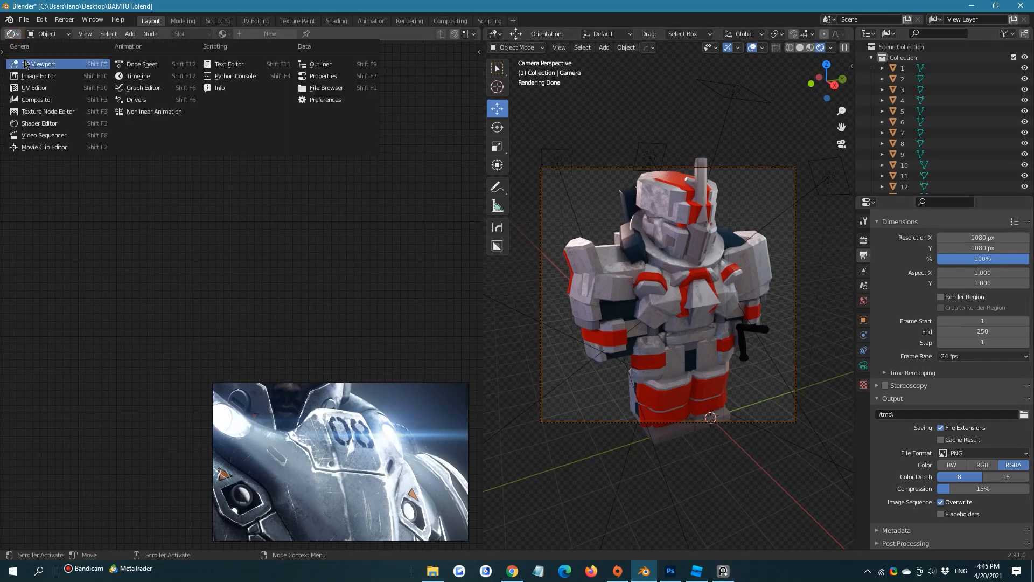
{"action": "left_click", "coordinate": [28, 64]}
{"action": "middle_click_drag", "start_coordinate": [203, 277], "coordinate": [383, 233]}
{"action": "left_click", "coordinate": [260, 34]}
{"action": "left_click", "coordinate": [256, 85]}
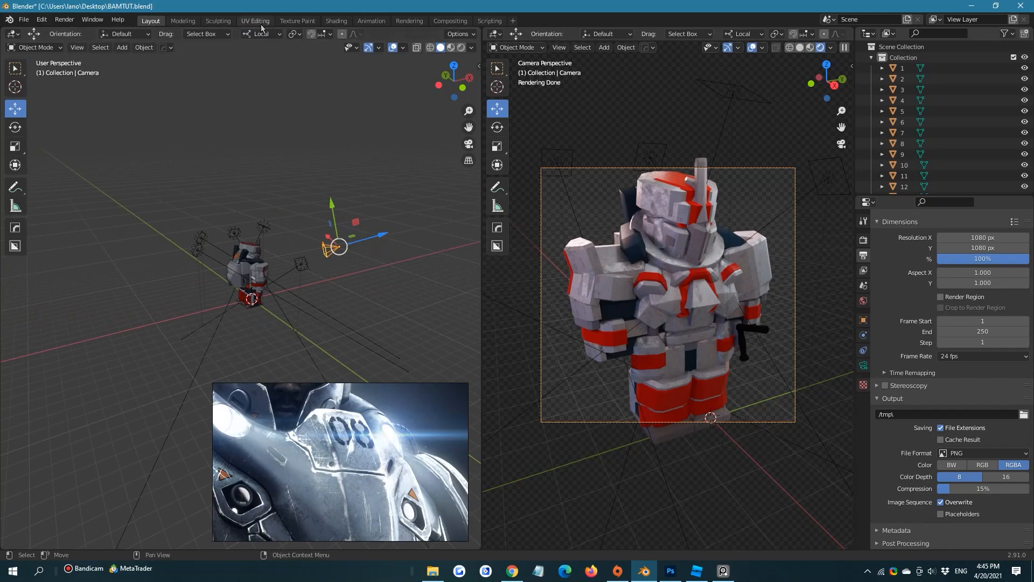
{"action": "left_click_drag", "start_coordinate": [372, 238], "coordinate": [353, 218]}
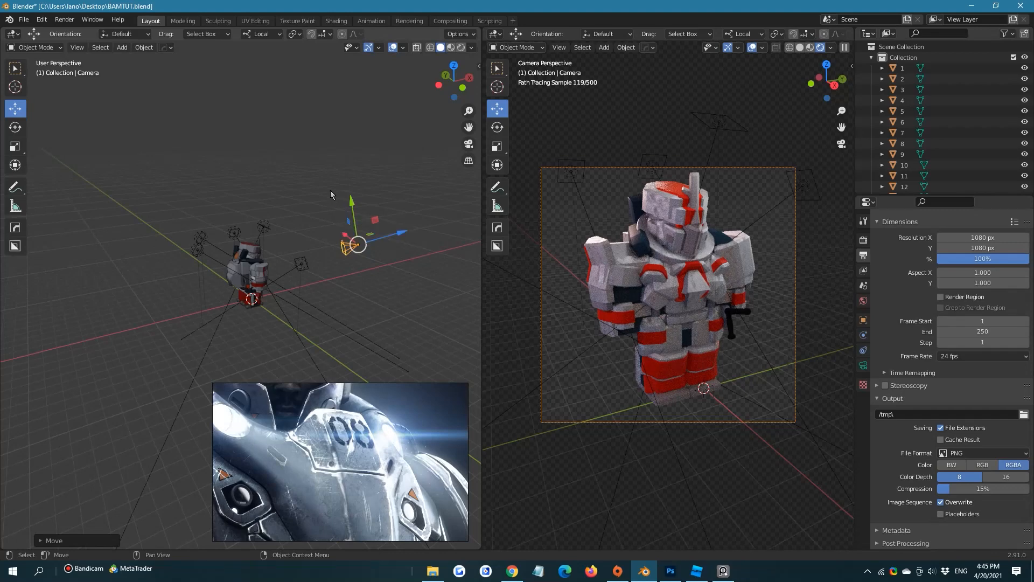
{"action": "scroll", "coordinate": [829, 177], "scroll_direction": "up", "scroll_amount": 1}
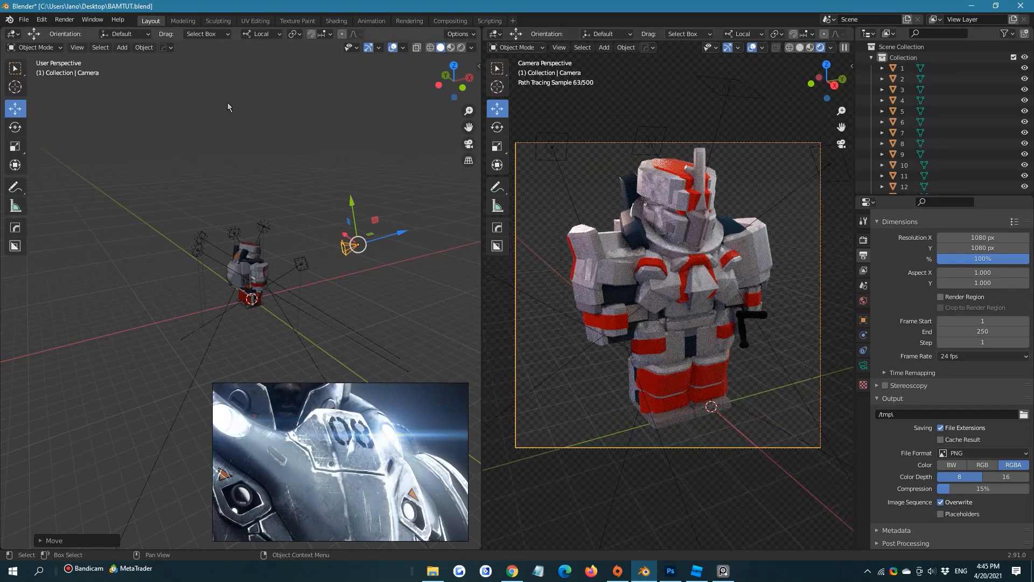
Turn the second 3D Viewport back into a Shader Editor
{"action": "left_click", "coordinate": [17, 33]}
{"action": "left_click", "coordinate": [26, 63]}
{"action": "scroll", "coordinate": [705, 176], "scroll_direction": "up", "scroll_amount": 3}
{"action": "scroll", "coordinate": [704, 178], "scroll_direction": "up", "scroll_amount": 3}
{"action": "left_click", "coordinate": [12, 33]}
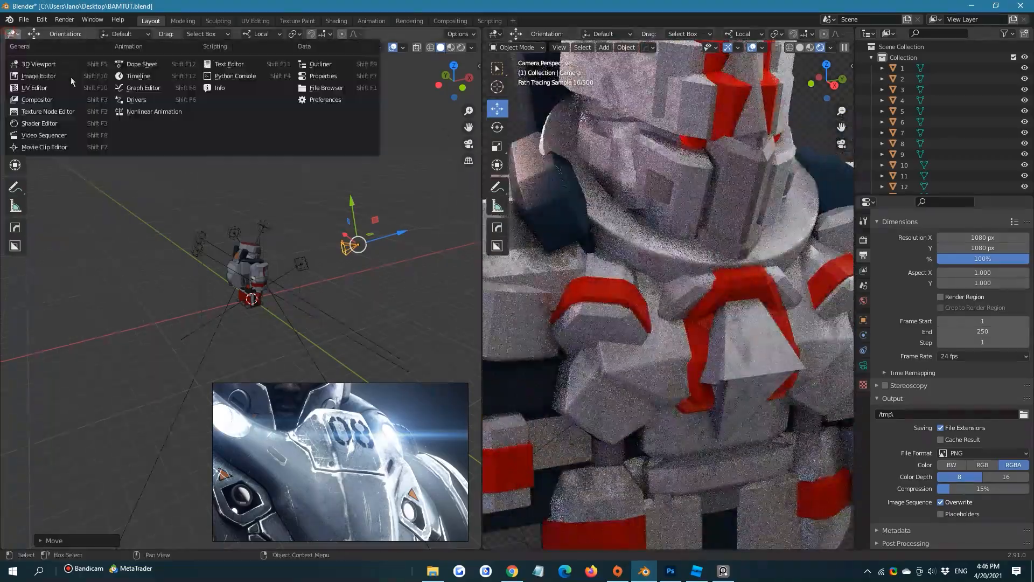
{"action": "left_click", "coordinate": [39, 123]}
Select the helmet's red eye piece, remove its material slot and give it a new material
{"action": "scroll", "coordinate": [723, 96], "scroll_direction": "up", "scroll_amount": 1}
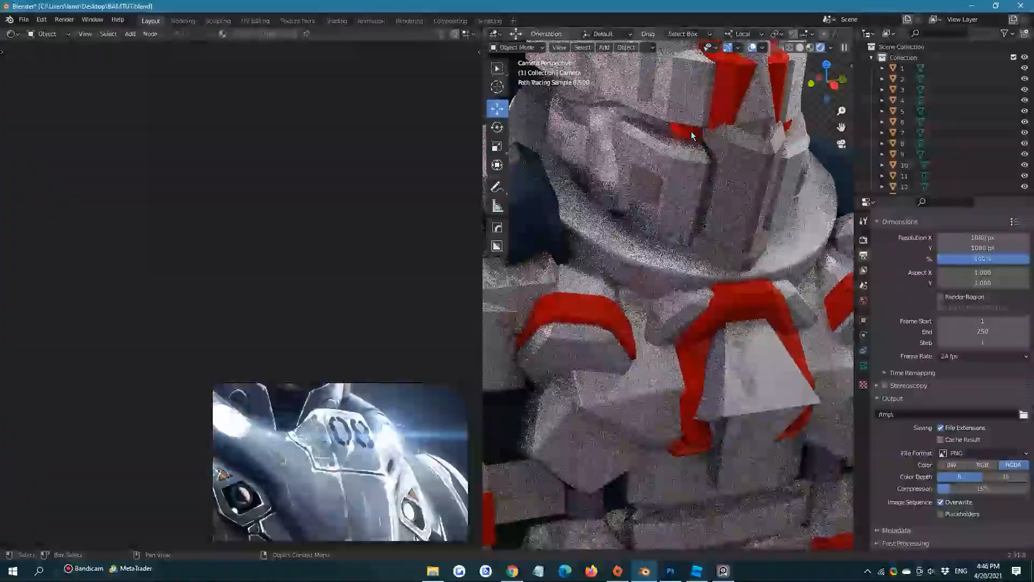
{"action": "left_click", "coordinate": [723, 97]}
{"action": "scroll", "coordinate": [722, 229], "scroll_direction": "up", "scroll_amount": 1}
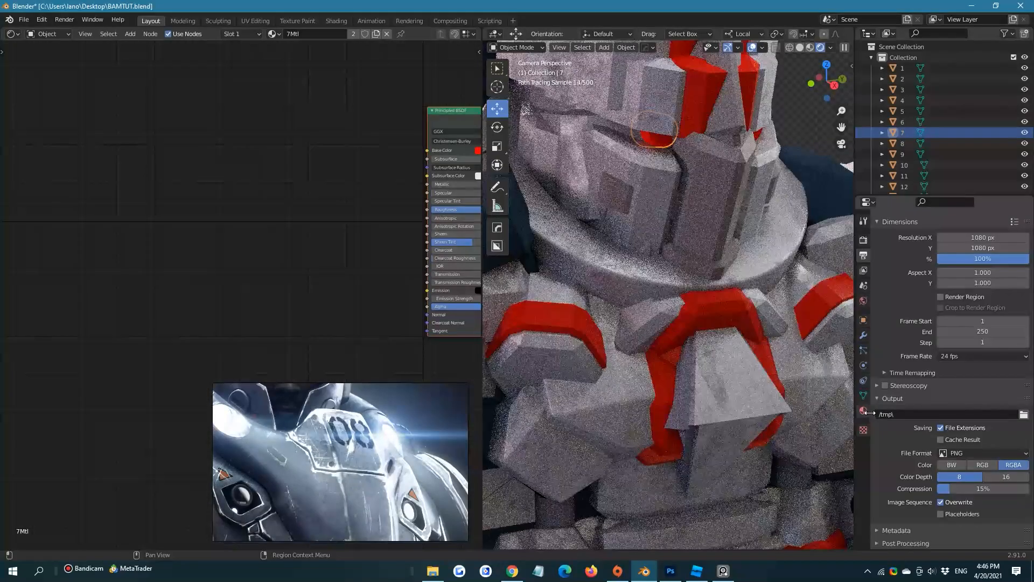
{"action": "left_click", "coordinate": [863, 411]}
{"action": "left_click", "coordinate": [1024, 235]}
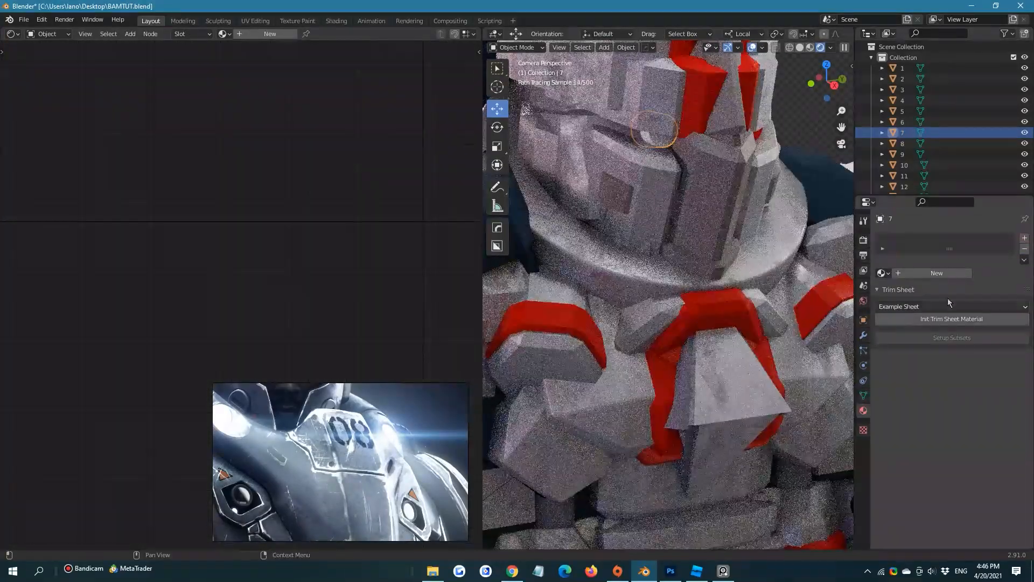
{"action": "left_click", "coordinate": [947, 272]}
Make the eye material a red Emission shader with a strength of 196.2
{"action": "left_click", "coordinate": [977, 317]}
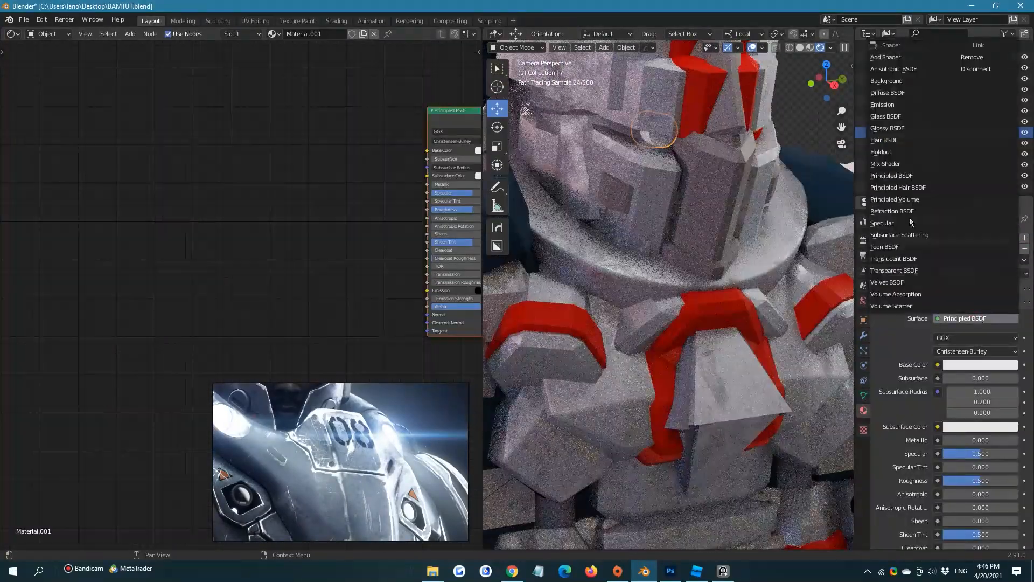
{"action": "left_click", "coordinate": [883, 104]}
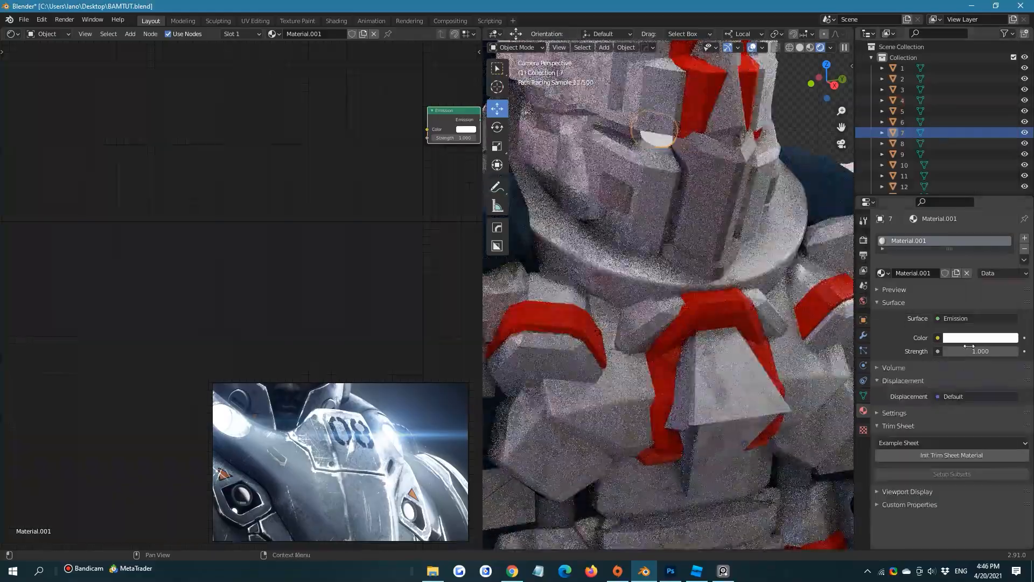
{"action": "left_click", "coordinate": [972, 338]}
{"action": "left_click_drag", "start_coordinate": [963, 251], "coordinate": [959, 264]}
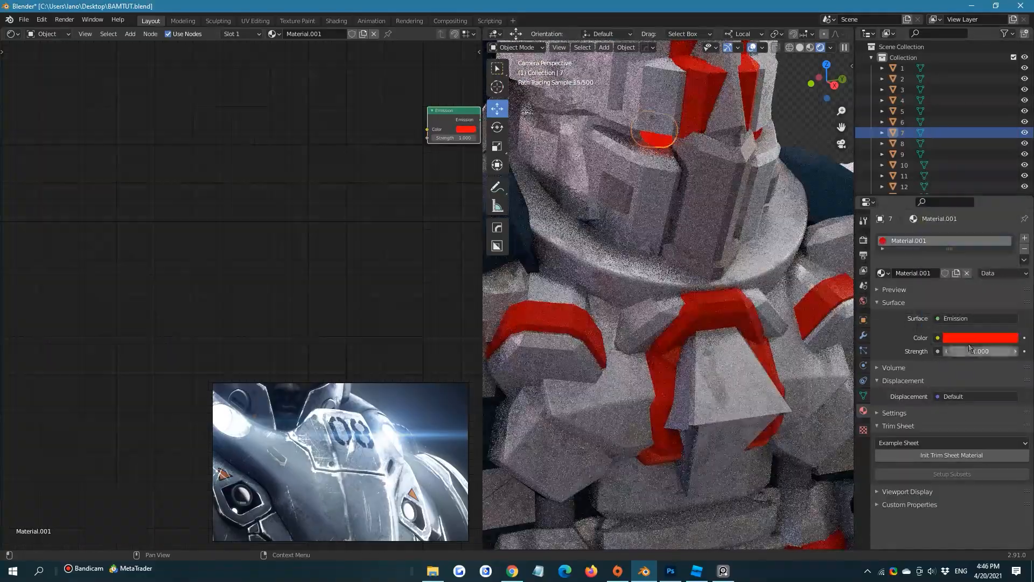
{"action": "mouse_move", "coordinate": [957, 353]}
{"action": "left_mouse_down"}
{"action": "mouse_move", "coordinate": [985, 362]}
{"action": "mouse_move", "coordinate": [974, 353]}
{"action": "left_mouse_up"}
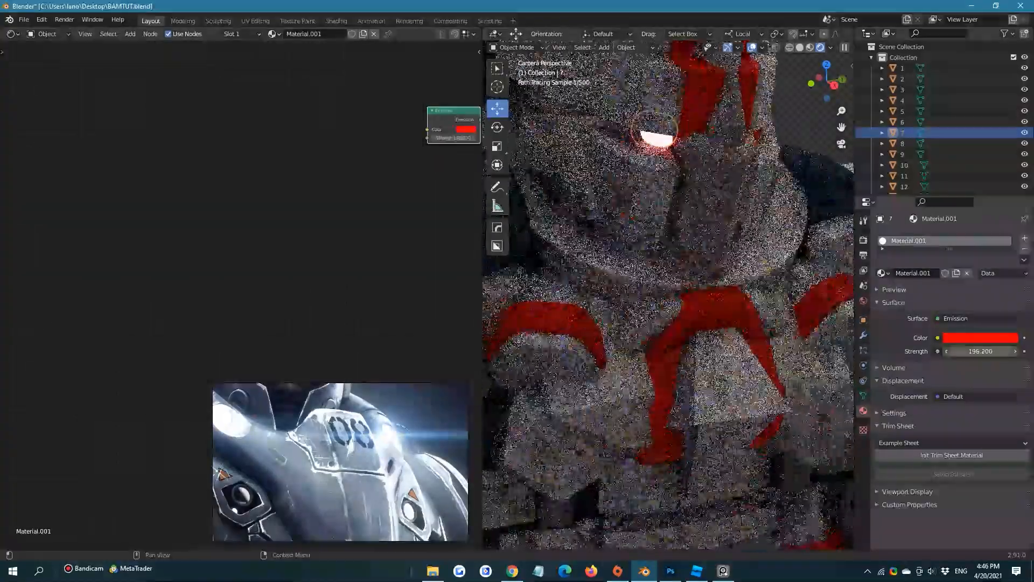
{"action": "scroll", "coordinate": [662, 216], "scroll_direction": "down", "scroll_amount": 5}
{"action": "left_click", "coordinate": [745, 163]}
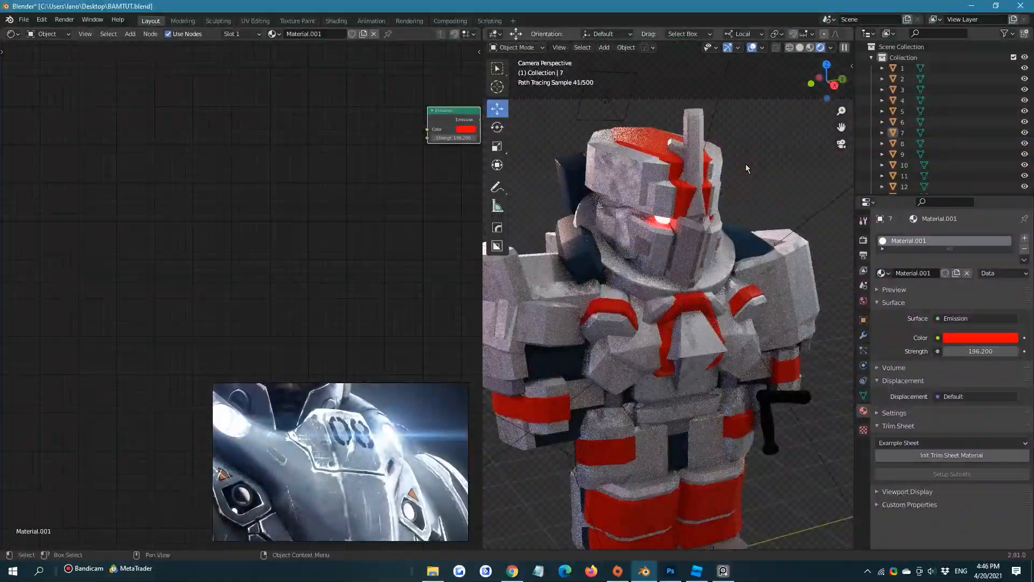
{"action": "scroll", "coordinate": [682, 194], "scroll_direction": "down", "scroll_amount": 1}
{"action": "scroll", "coordinate": [678, 209], "scroll_direction": "down", "scroll_amount": 1}
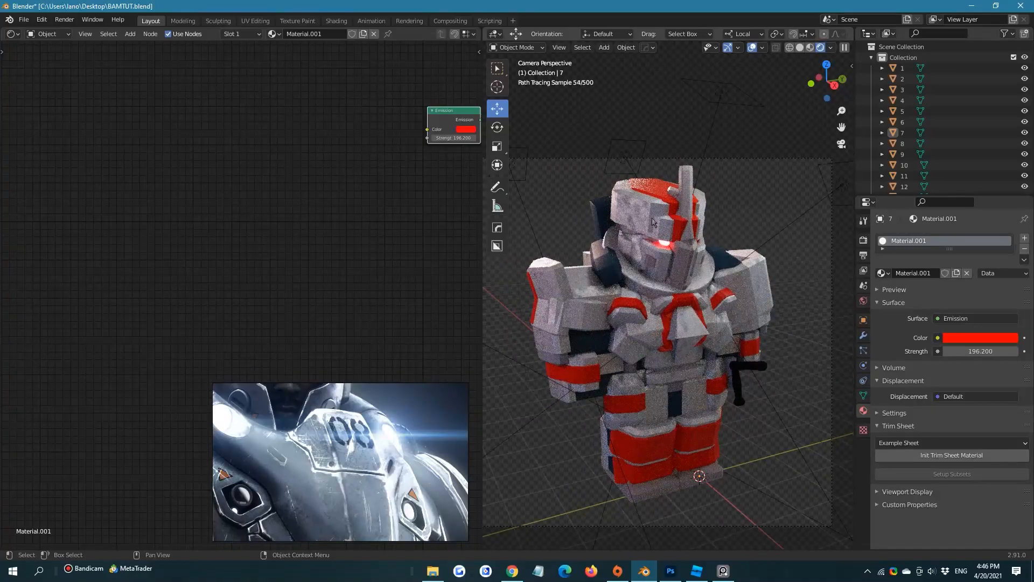
{"action": "scroll", "coordinate": [622, 255], "scroll_direction": "up", "scroll_amount": 5}
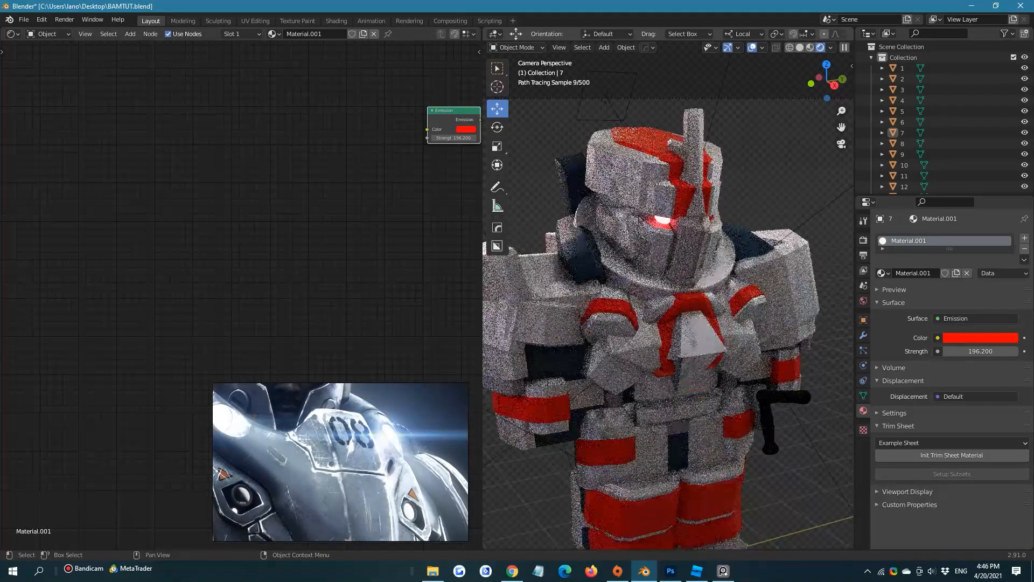
Select the helmet's top piece and display the ColorRamp node of its 4Mtl material up close
{"action": "left_click", "coordinate": [629, 123]}
{"action": "scroll", "coordinate": [608, 156], "scroll_direction": "down", "scroll_amount": 3}
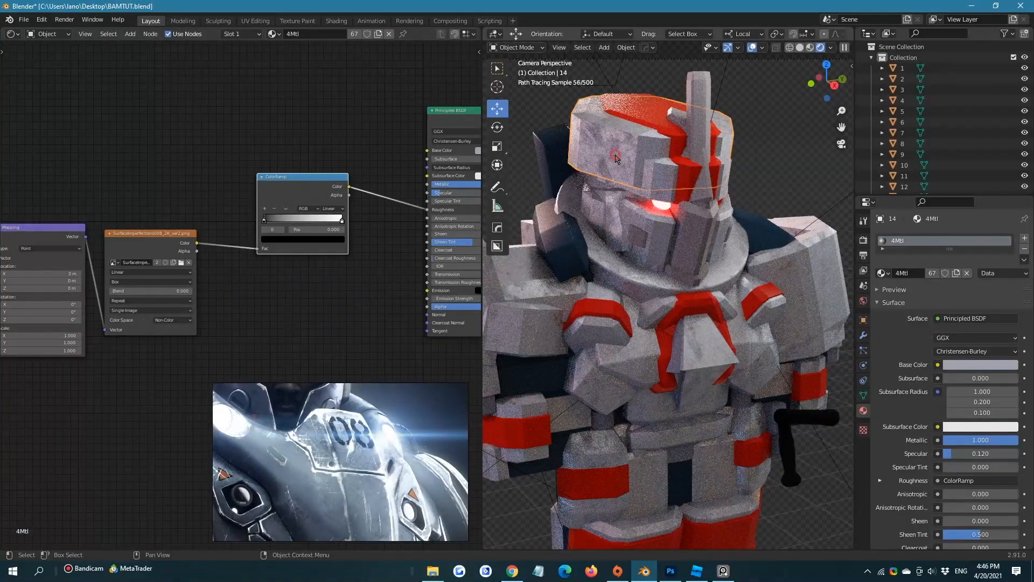
{"action": "left_click", "coordinate": [615, 156]}
{"action": "left_click", "coordinate": [616, 155]}
{"action": "left_click", "coordinate": [167, 137]}
{"action": "middle_click_drag", "start_coordinate": [300, 187], "coordinate": [286, 189]}
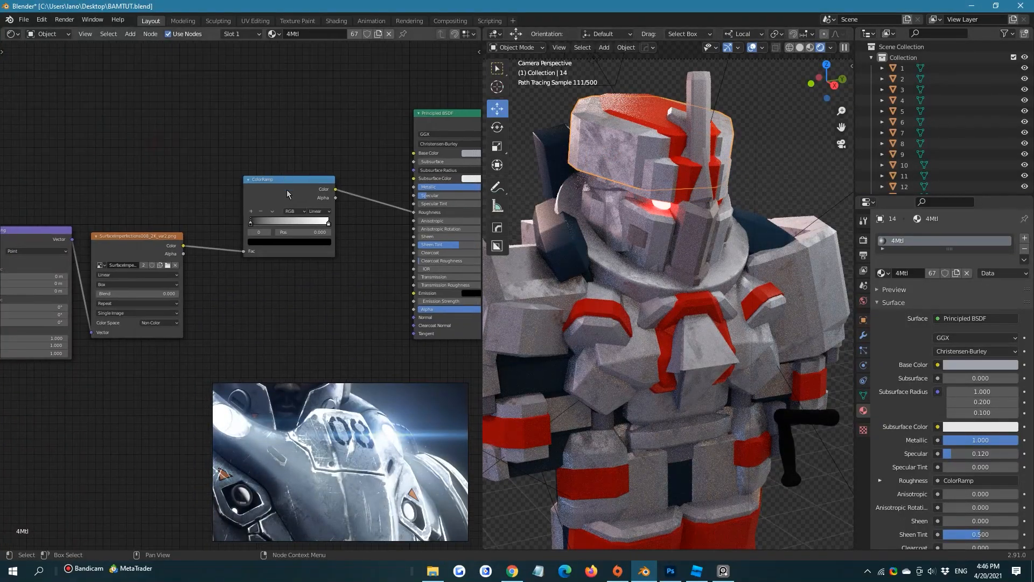
{"action": "scroll", "coordinate": [329, 243], "scroll_direction": "up", "scroll_amount": 3}
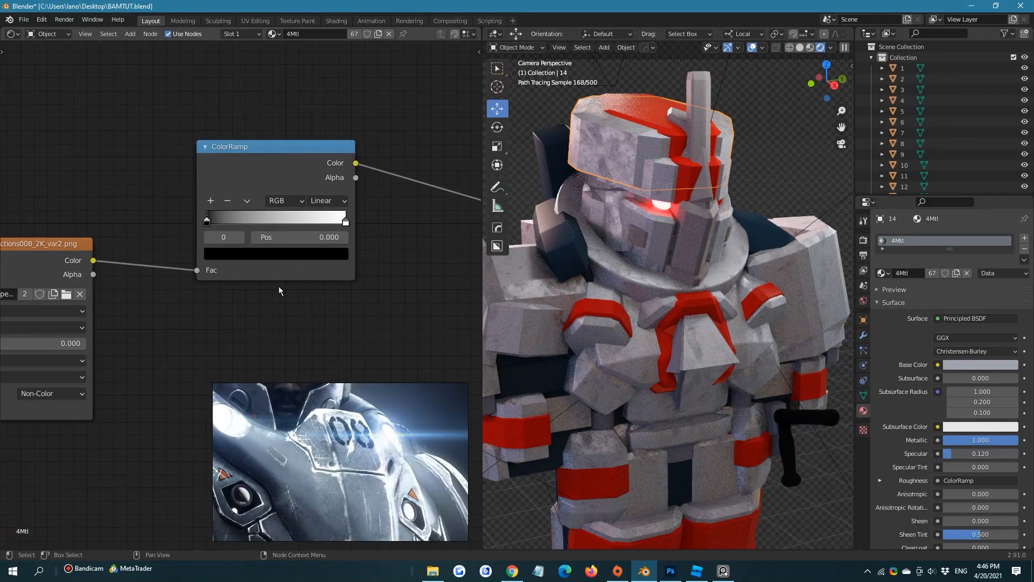
{"action": "scroll", "coordinate": [279, 287], "scroll_direction": "up", "scroll_amount": 2}
Lighten the ColorRamp's black stop at position 0 to dark gray
{"action": "left_click", "coordinate": [193, 198]}
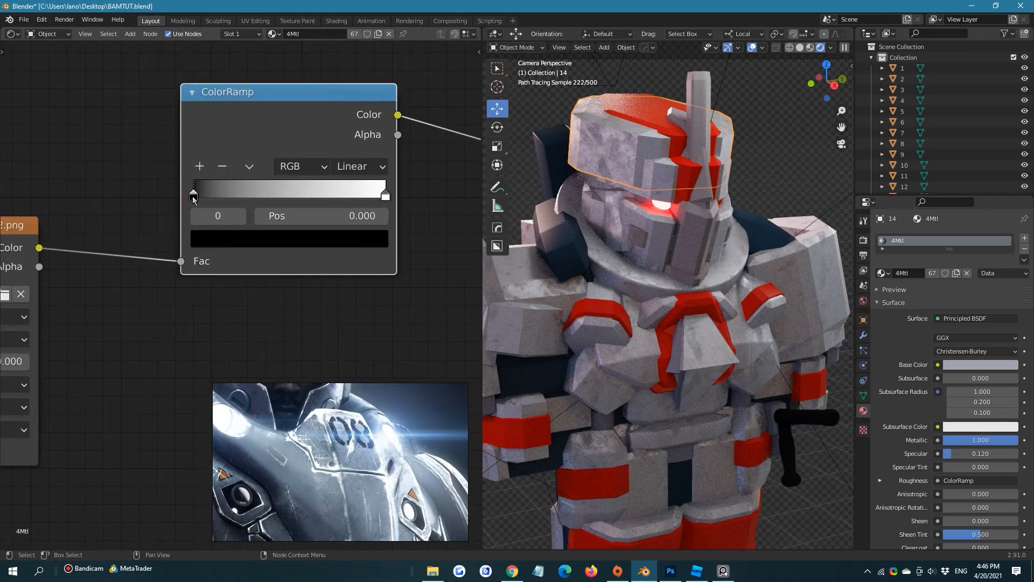
{"action": "left_click", "coordinate": [192, 197]}
{"action": "left_click_drag", "start_coordinate": [389, 201], "coordinate": [400, 198]}
{"action": "left_click", "coordinate": [378, 311]}
{"action": "left_click_drag", "start_coordinate": [338, 95], "coordinate": [301, 106]}
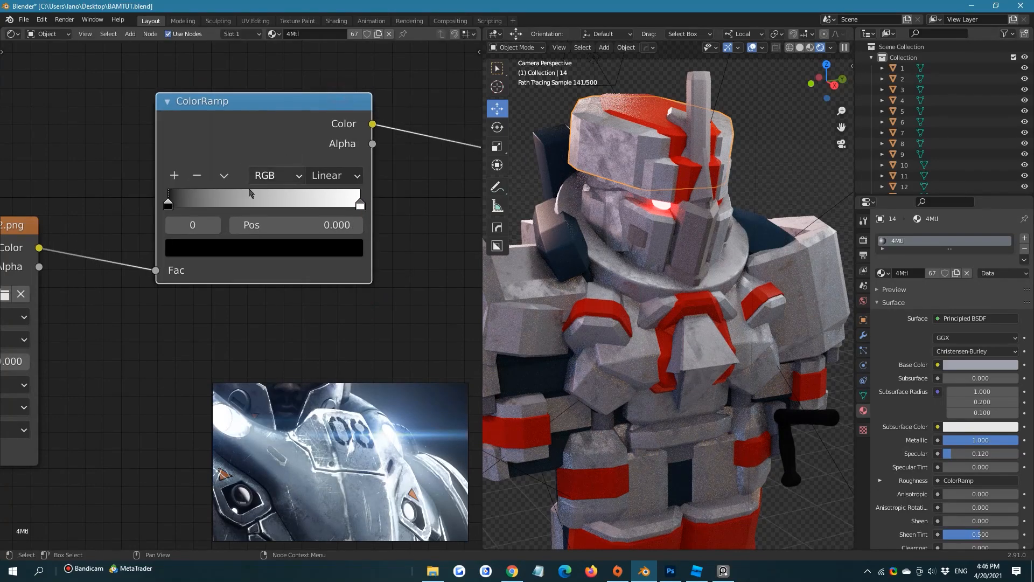
{"action": "left_click", "coordinate": [235, 247]}
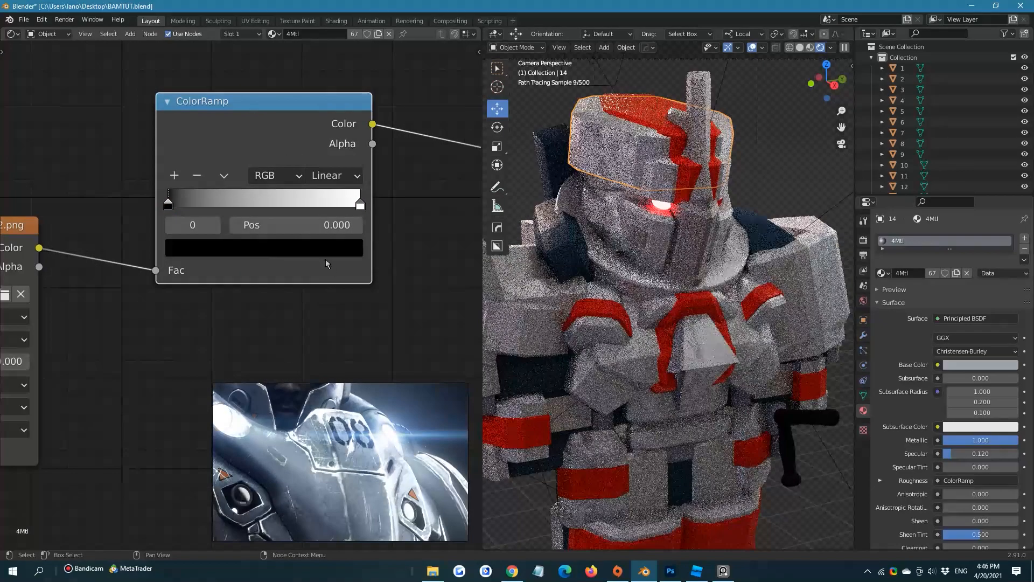
{"action": "scroll", "coordinate": [294, 266], "scroll_direction": "down", "scroll_amount": 2}
{"action": "left_click", "coordinate": [283, 228]}
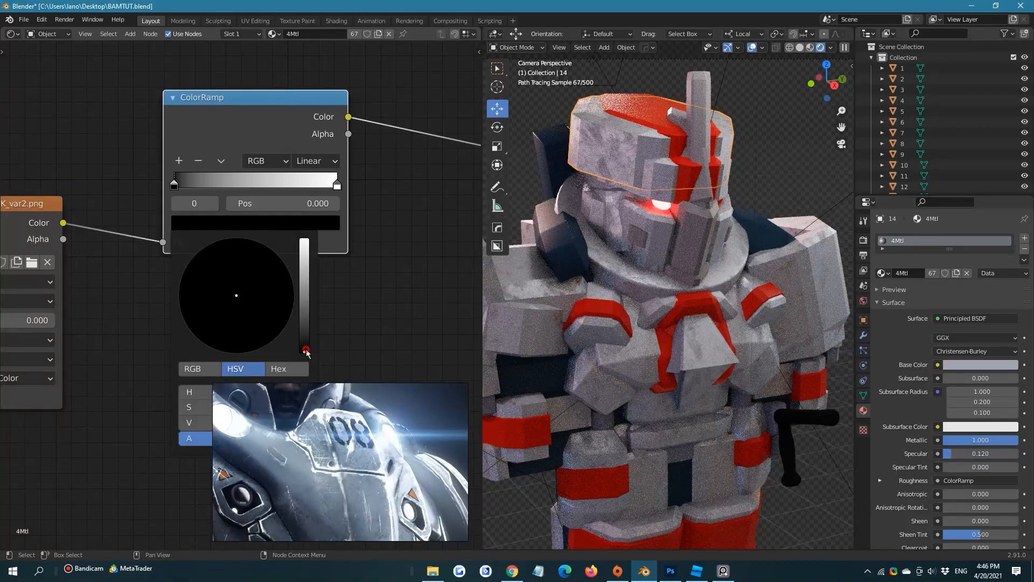
{"action": "left_click_drag", "start_coordinate": [305, 350], "coordinate": [305, 319]}
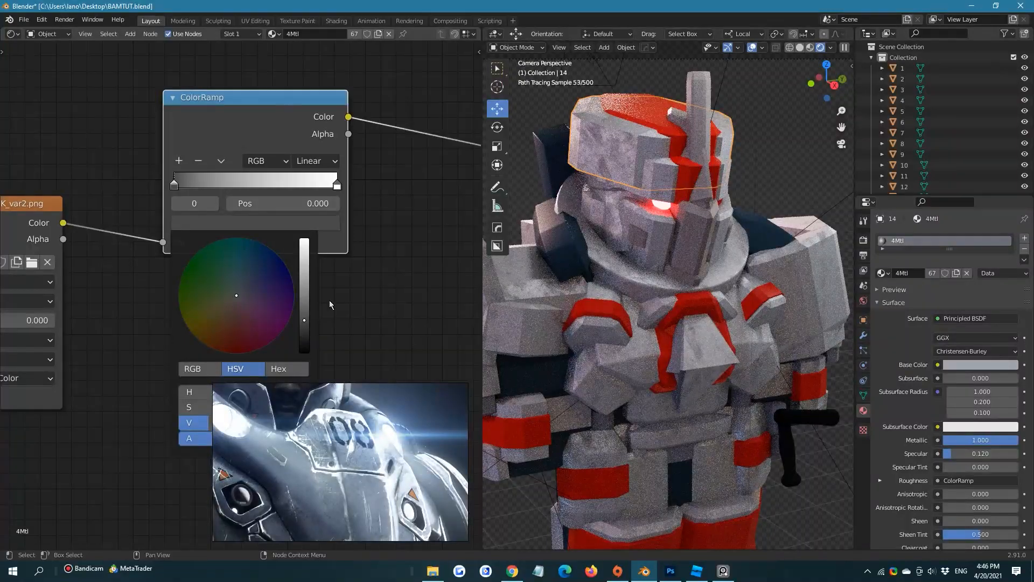
Darken the ColorRamp's white stop at position 1.000 to light gray
{"action": "left_click", "coordinate": [337, 187]}
{"action": "left_click", "coordinate": [327, 222]}
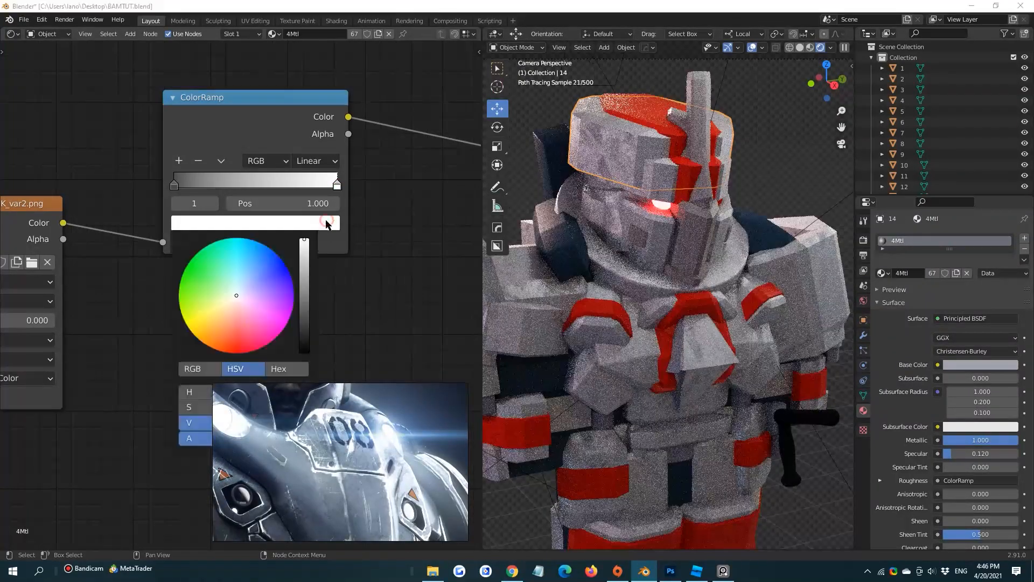
{"action": "left_click_drag", "start_coordinate": [308, 256], "coordinate": [304, 264]}
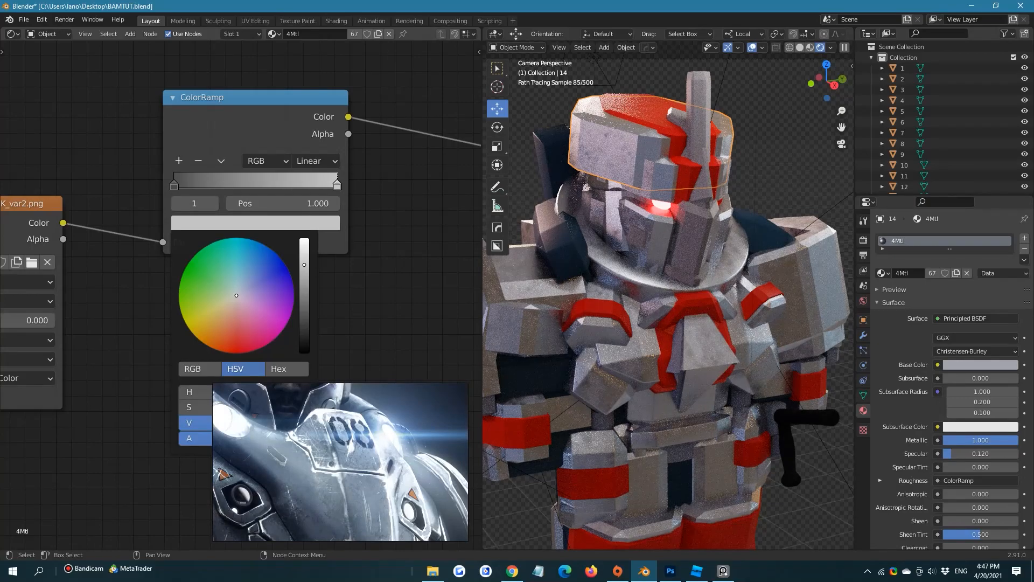
{"action": "left_click_drag", "start_coordinate": [304, 264], "coordinate": [304, 272]}
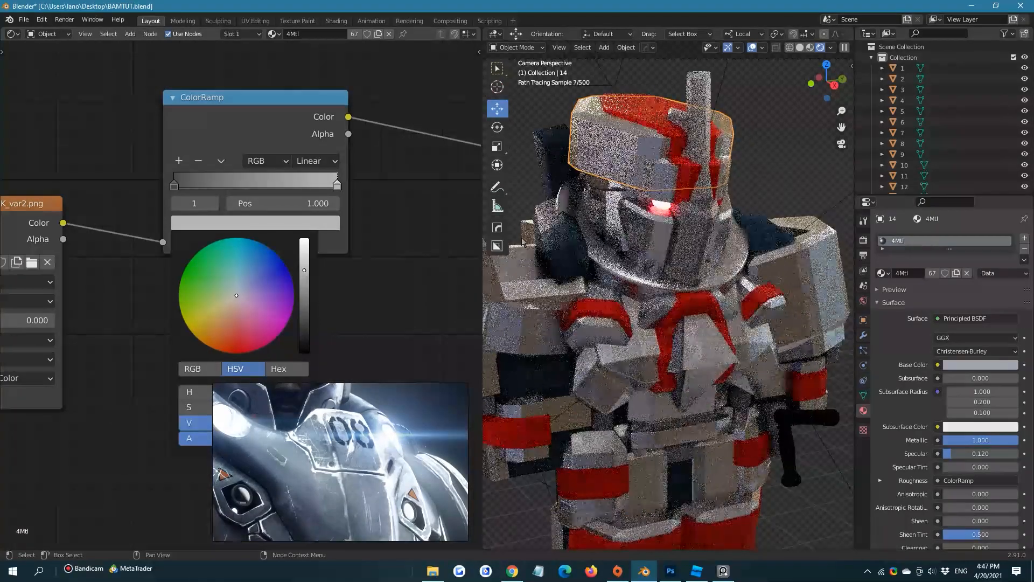
Save the Blender file with the whole armor model in the camera view
{"action": "scroll", "coordinate": [762, 191], "scroll_direction": "down", "scroll_amount": 2}
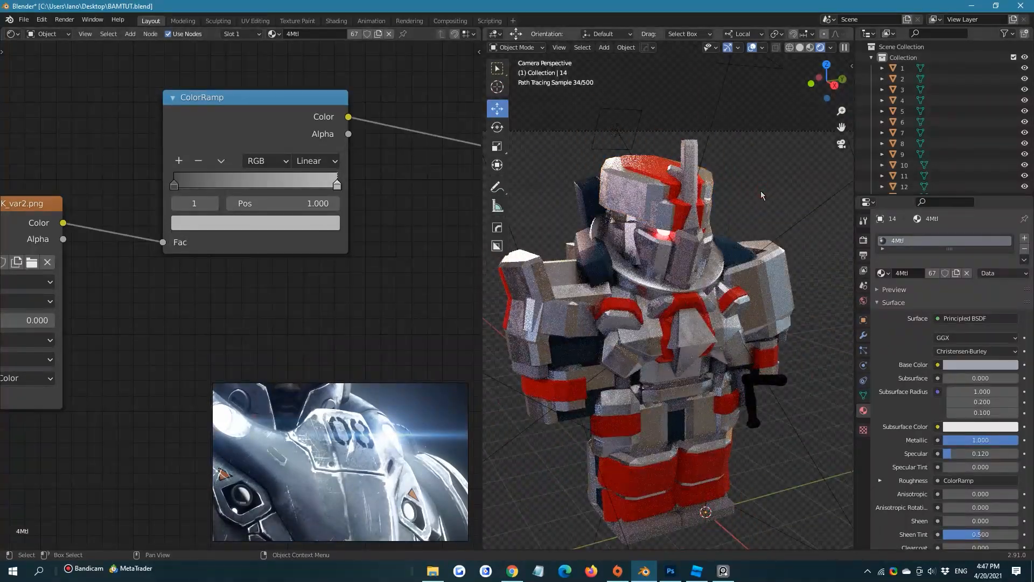
{"action": "key", "text": "ctrl+s"}
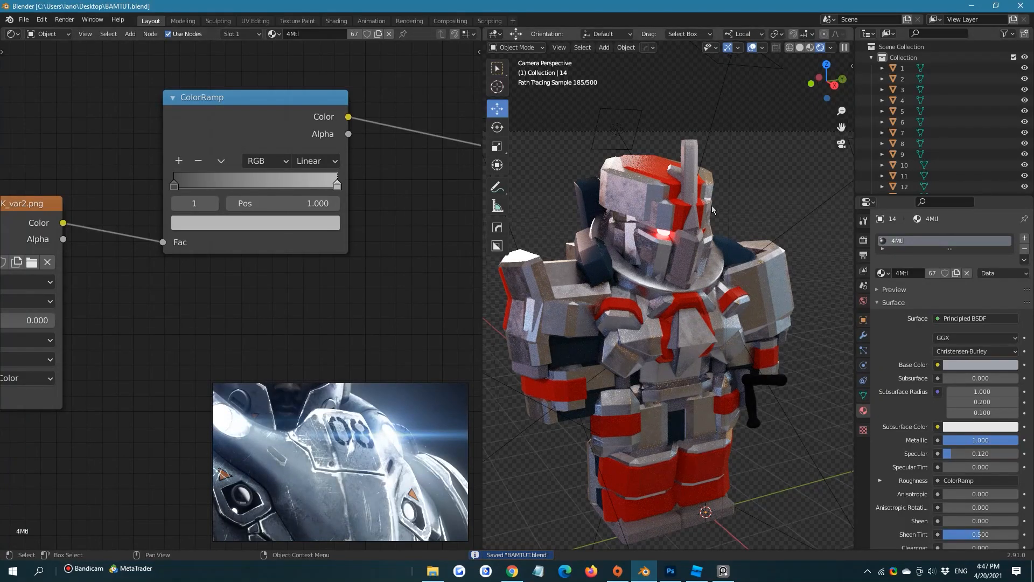
Lighten the ColorRamp's stop at position 1.000 to near white and its stop at position 0 to medium gray
{"action": "left_click", "coordinate": [336, 185]}
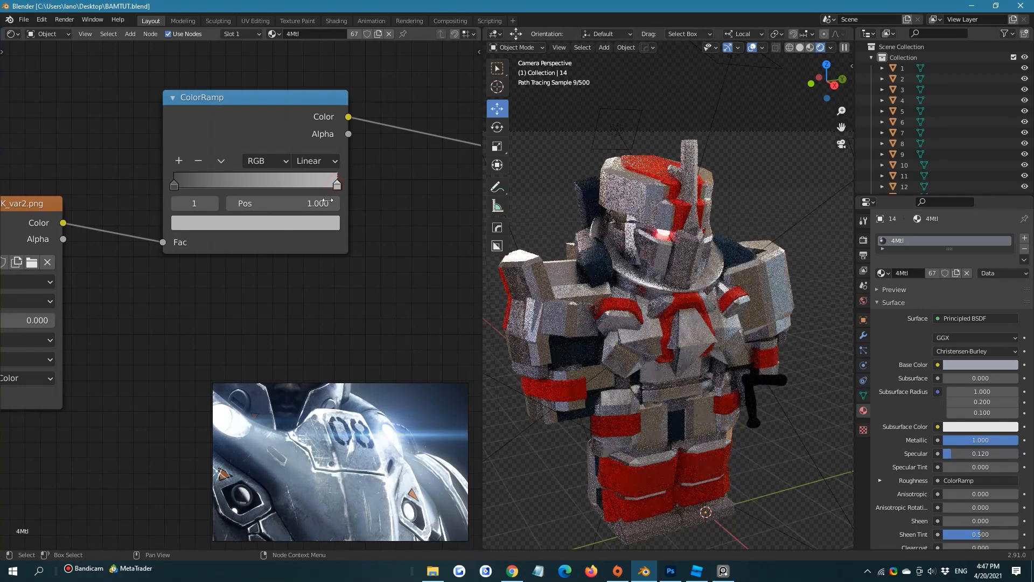
{"action": "left_click", "coordinate": [327, 222]}
{"action": "left_click_drag", "start_coordinate": [305, 271], "coordinate": [304, 255]}
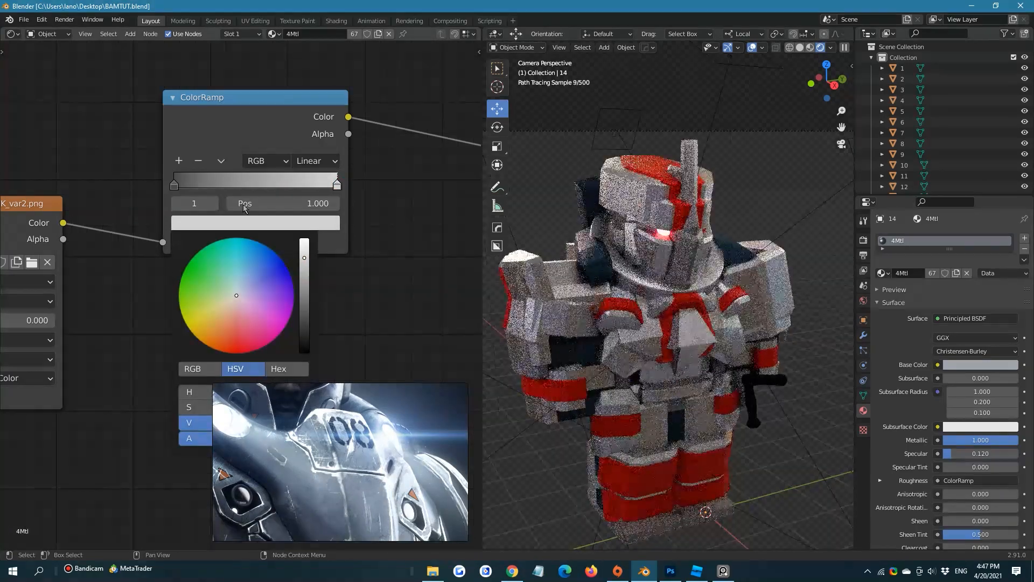
{"action": "left_click", "coordinate": [172, 185]}
{"action": "left_click", "coordinate": [240, 228]}
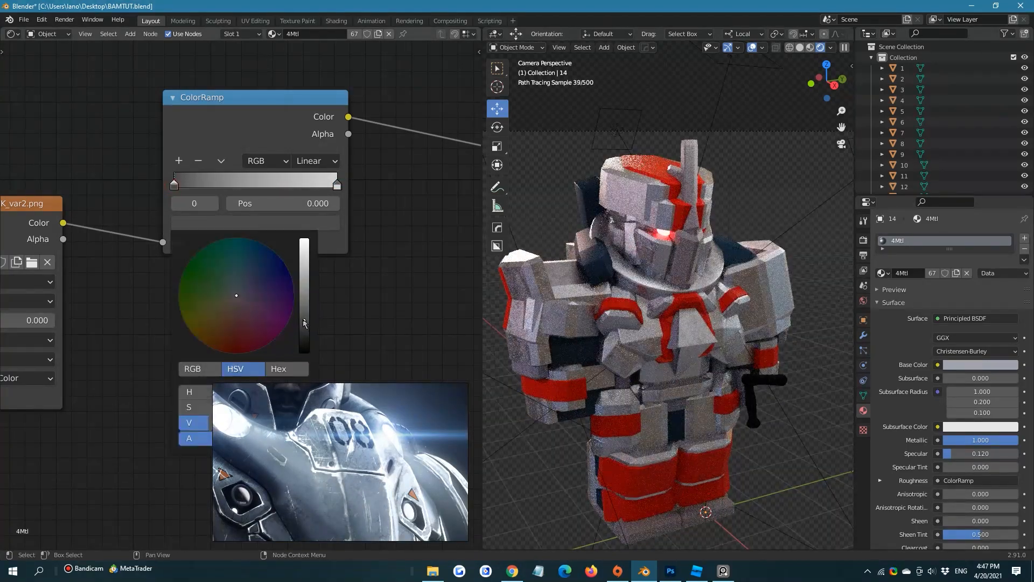
{"action": "left_click_drag", "start_coordinate": [305, 323], "coordinate": [304, 267]}
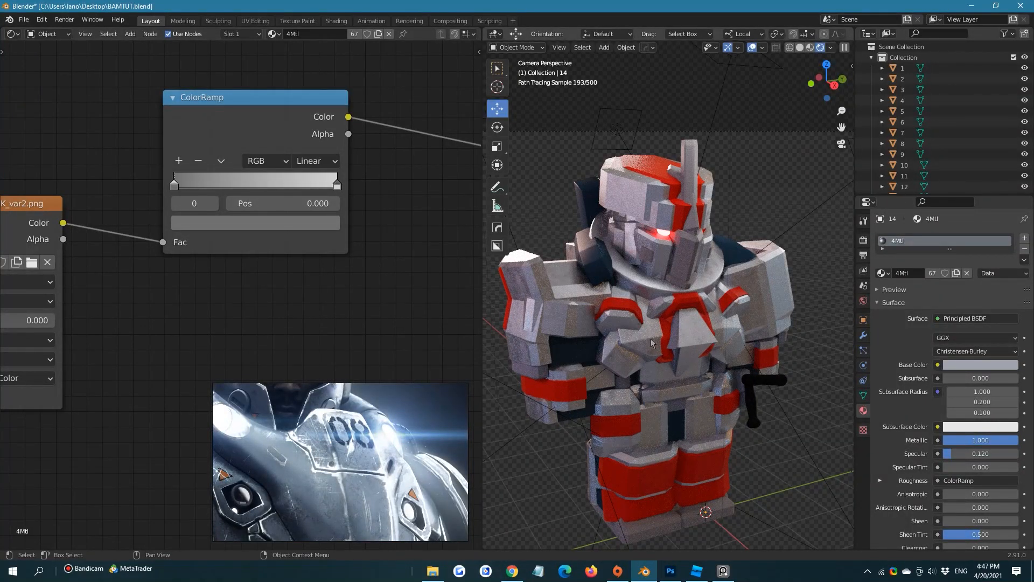
Inspect the side of the helmet up close in a small render region and restore rendering of the full camera frame
{"action": "middle_click_drag", "start_coordinate": [616, 156], "coordinate": [616, 176], "text": "shift"}
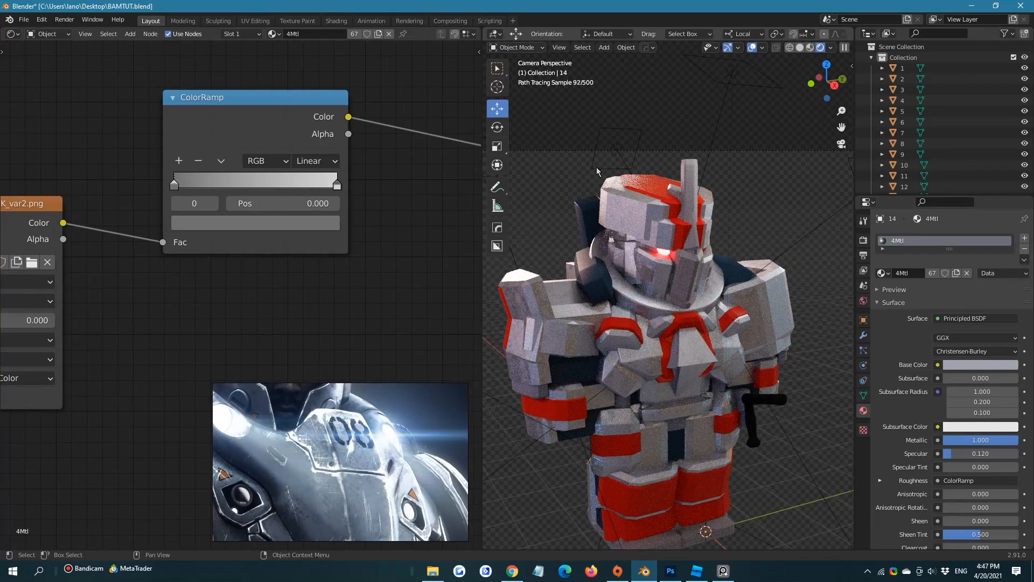
{"action": "key", "text": "b"}
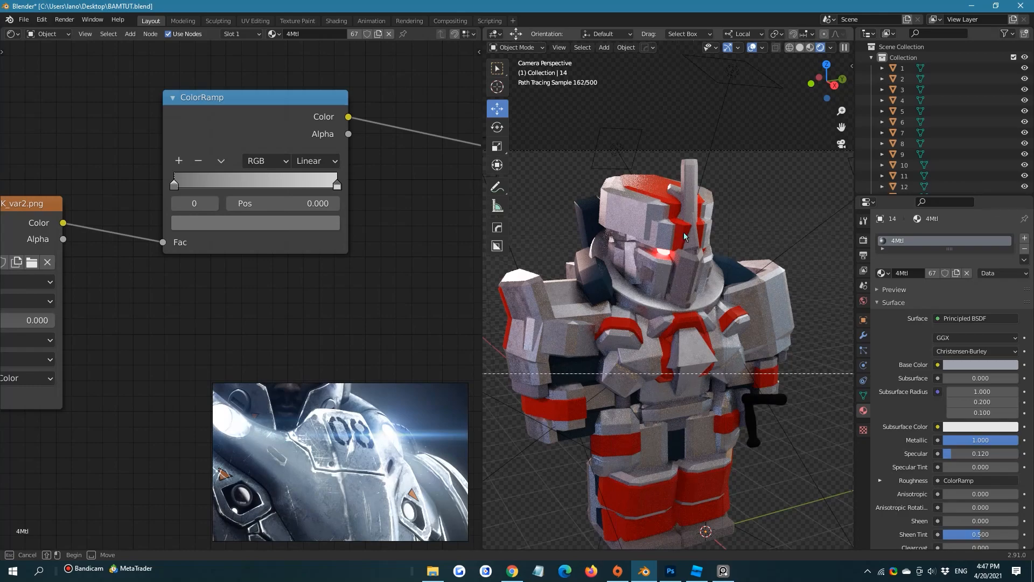
{"action": "mouse_move", "coordinate": [567, 158]}
{"action": "left_mouse_down"}
{"action": "mouse_move", "coordinate": [690, 294]}
{"action": "mouse_move", "coordinate": [735, 317]}
{"action": "mouse_move", "coordinate": [716, 297]}
{"action": "left_mouse_up"}
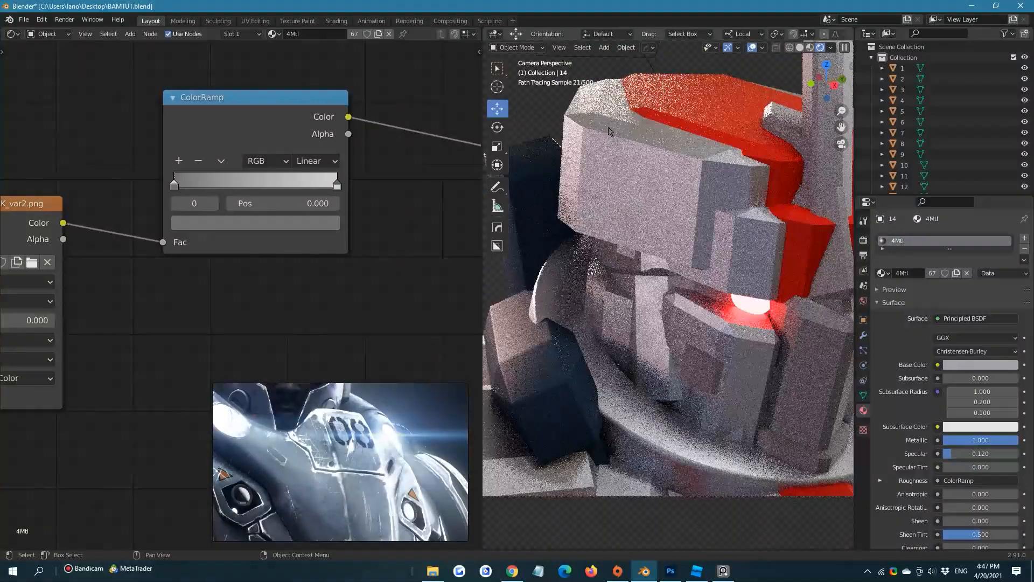
{"action": "key", "text": "shift+b"}
{"action": "left_click_drag", "start_coordinate": [594, 139], "coordinate": [653, 207]}
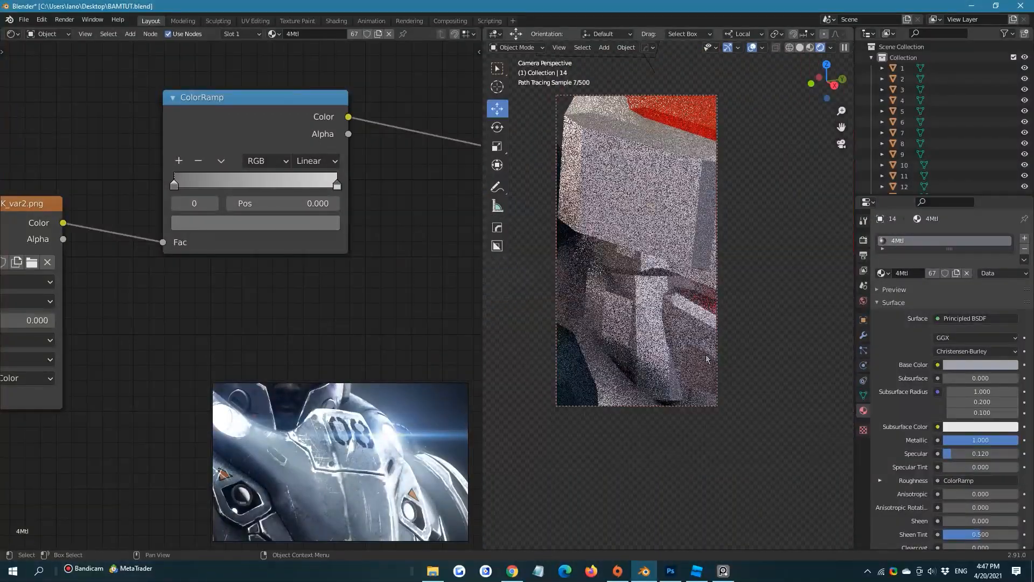
{"action": "scroll", "coordinate": [643, 211], "scroll_direction": "down", "scroll_amount": 10}
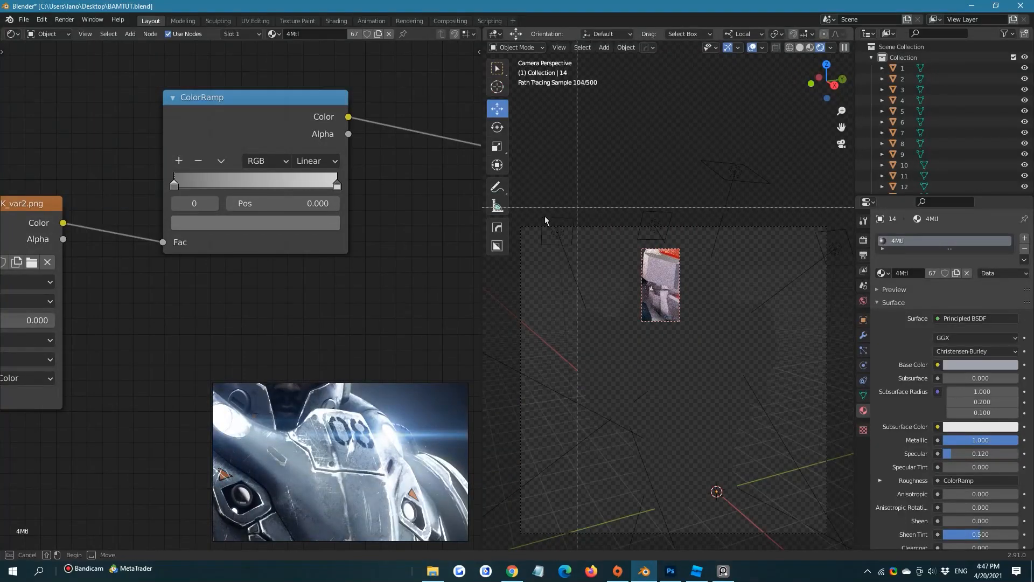
{"action": "scroll", "coordinate": [542, 217], "scroll_direction": "up", "scroll_amount": 10}
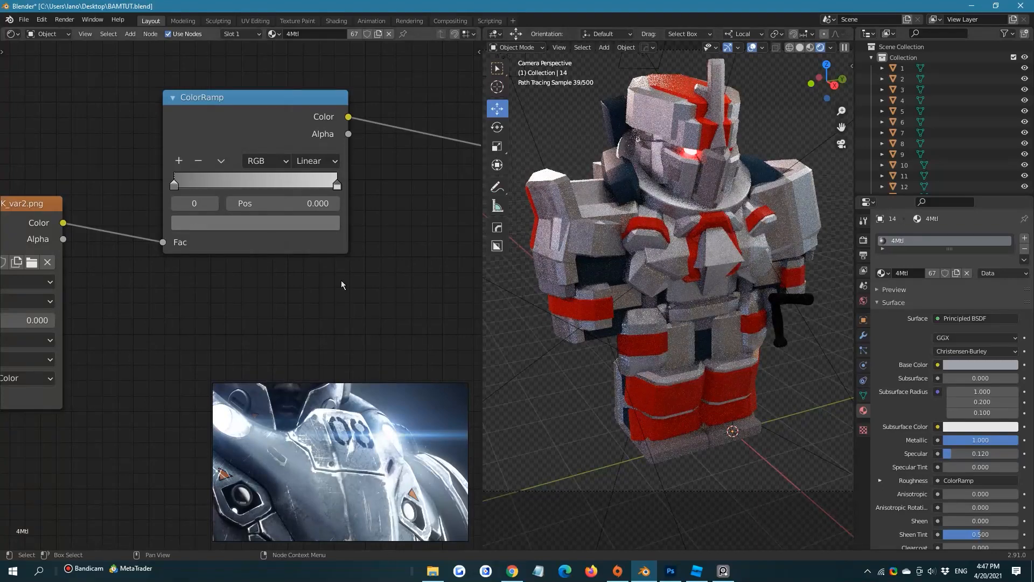
Add a Bump node to the 4Mtl material below the ColorRamp node
{"action": "scroll", "coordinate": [294, 277], "scroll_direction": "down", "scroll_amount": 2}
{"action": "key", "text": "shift+a"}
{"action": "left_click", "coordinate": [304, 276]}
{"action": "type", "text": "b"}
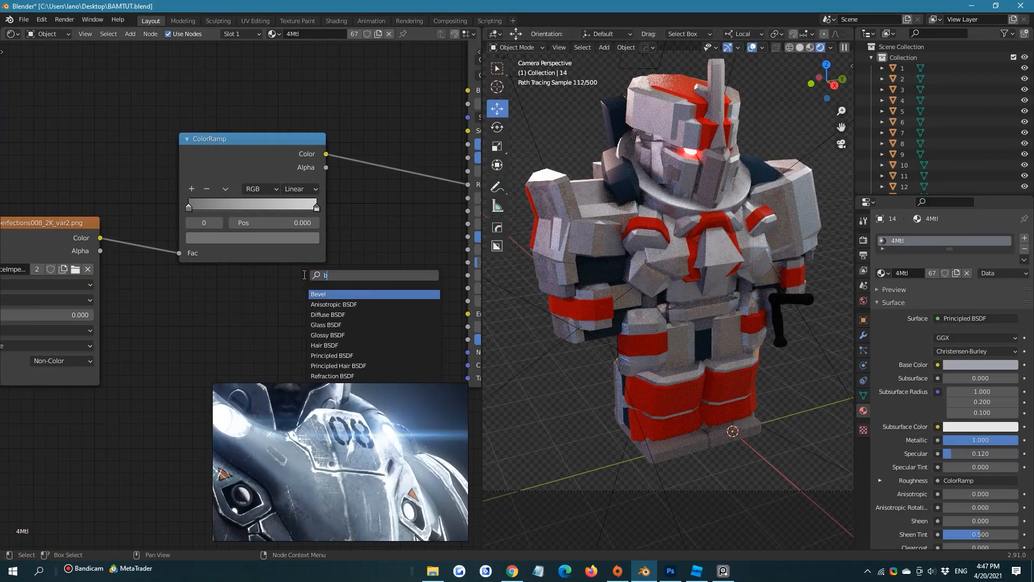
{"action": "type", "text": "ump"}
{"action": "left_click", "coordinate": [323, 295]}
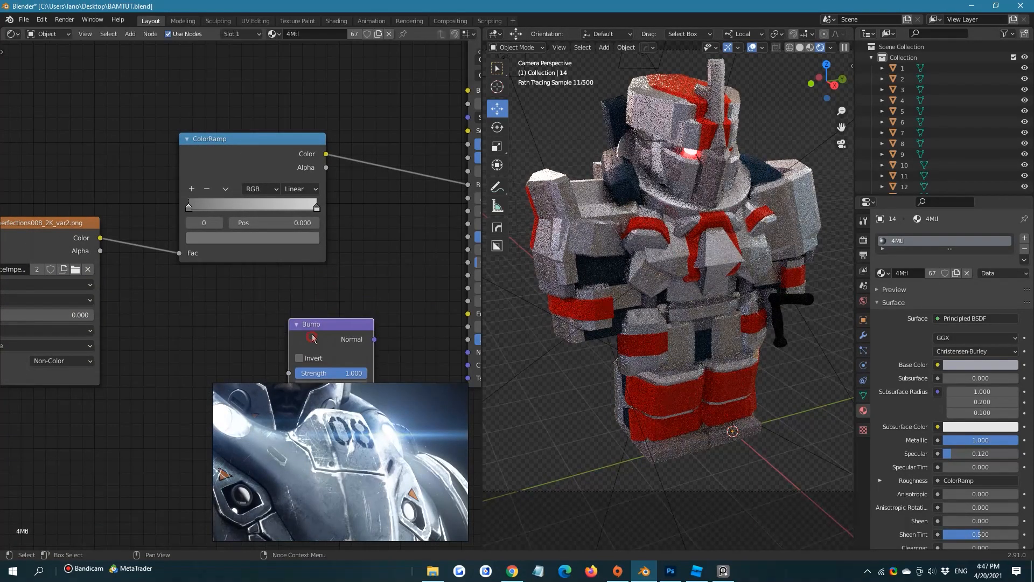
{"action": "left_click", "coordinate": [312, 339]}
Add a Noise Texture node and place it below and to the left of the Bump node
{"action": "scroll", "coordinate": [285, 345], "scroll_direction": "down", "scroll_amount": 2}
{"action": "key", "text": "shift+a"}
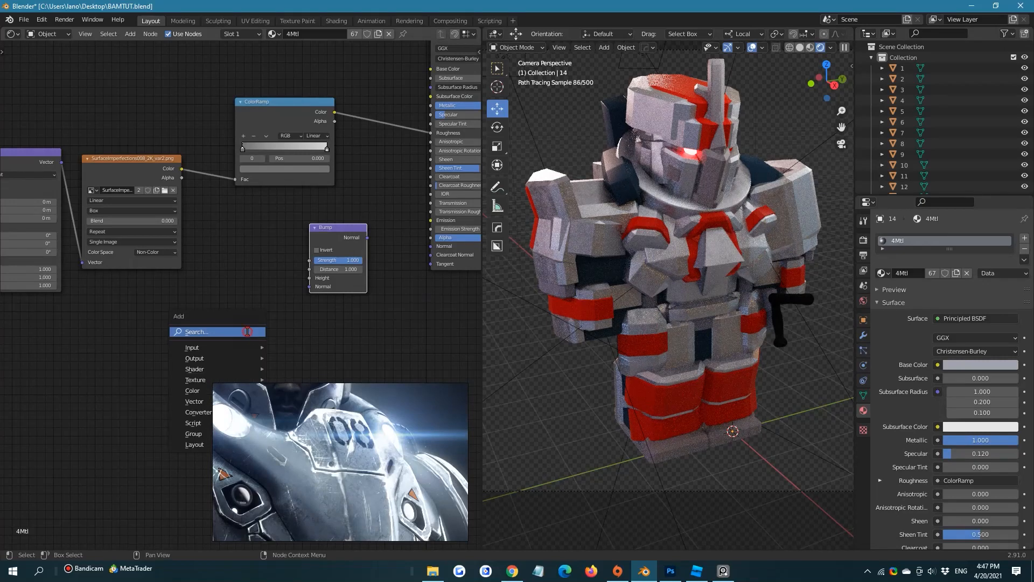
{"action": "left_click", "coordinate": [248, 332]}
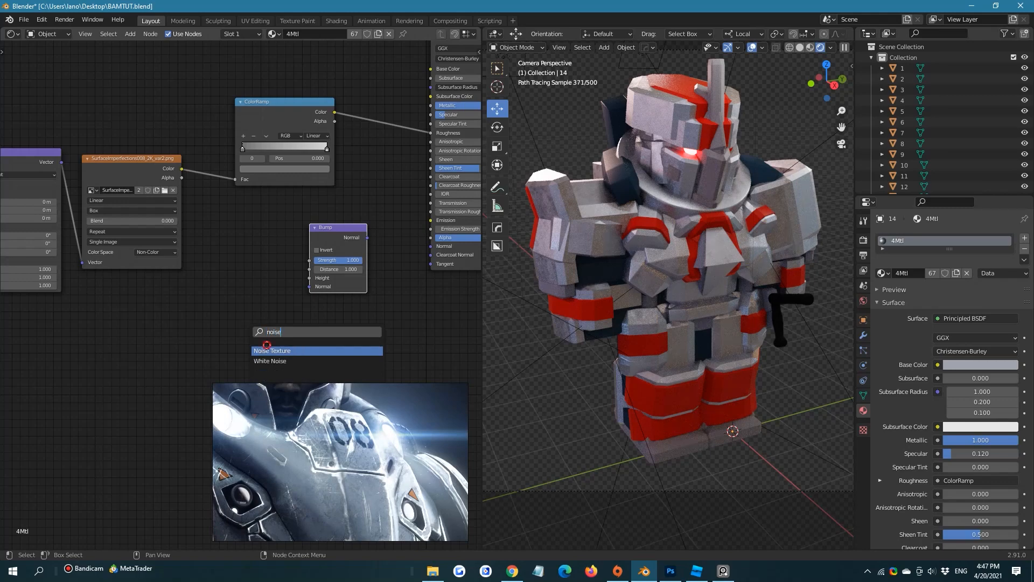
{"action": "left_click", "coordinate": [267, 346]}
{"action": "left_click", "coordinate": [249, 286]}
{"action": "middle_click_drag", "start_coordinate": [249, 286], "coordinate": [192, 251]}
{"action": "scroll", "coordinate": [259, 291], "scroll_direction": "up", "scroll_amount": 3}
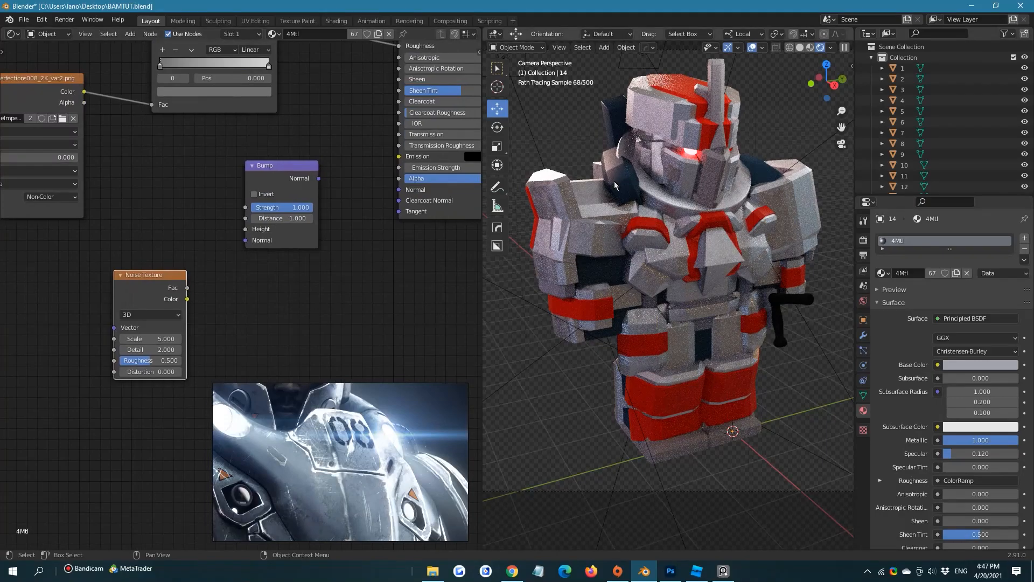
Preview the Noise Texture by linking its Fac to the Material Output's Surface, and set its scale to 302.3
{"action": "scroll", "coordinate": [614, 185], "scroll_direction": "up", "scroll_amount": 4}
{"action": "scroll", "coordinate": [159, 330], "scroll_direction": "down", "scroll_amount": 2}
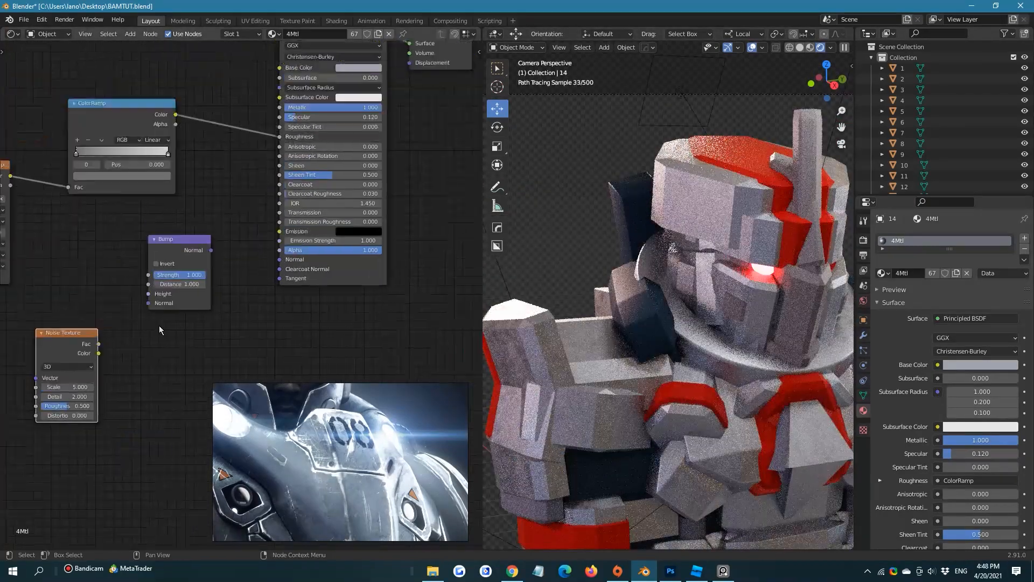
{"action": "scroll", "coordinate": [159, 326], "scroll_direction": "down", "scroll_amount": 1}
{"action": "left_click_drag", "start_coordinate": [128, 333], "coordinate": [374, 95]}
{"action": "middle_click_drag", "start_coordinate": [206, 321], "coordinate": [362, 209]}
{"action": "scroll", "coordinate": [362, 209], "scroll_direction": "up", "scroll_amount": 4}
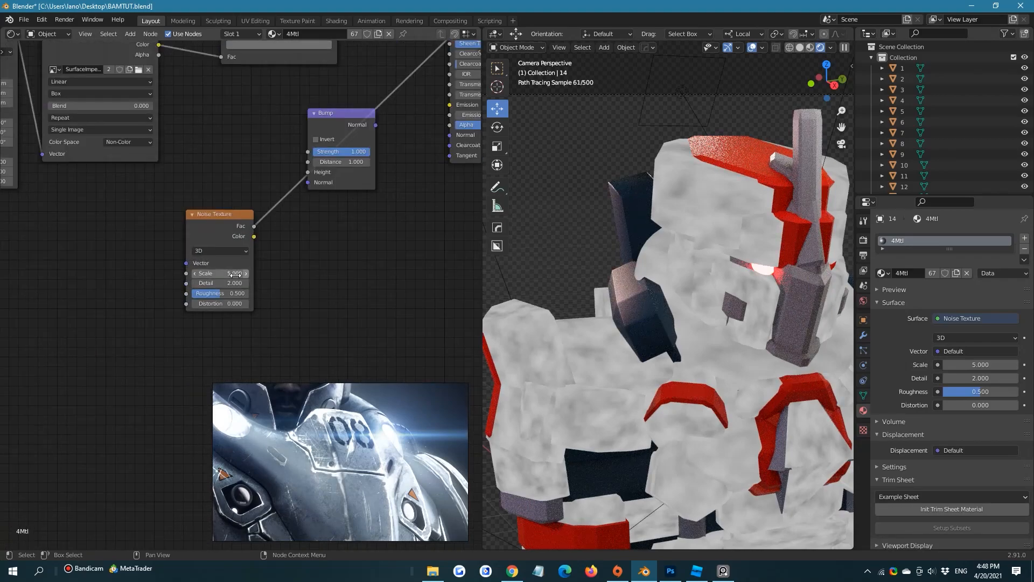
{"action": "left_click_drag", "start_coordinate": [221, 273], "coordinate": [344, 273]}
Move the Noise Texture node farther from the Bump node and place a duplicate of it underneath
{"action": "left_click_drag", "start_coordinate": [213, 227], "coordinate": [109, 214]}
{"action": "key", "text": "shift+d"}
{"action": "left_click", "coordinate": [98, 333]}
Add a MixRGB node between the Noise Texture nodes and the Bump node
{"action": "key", "text": "shift+a"}
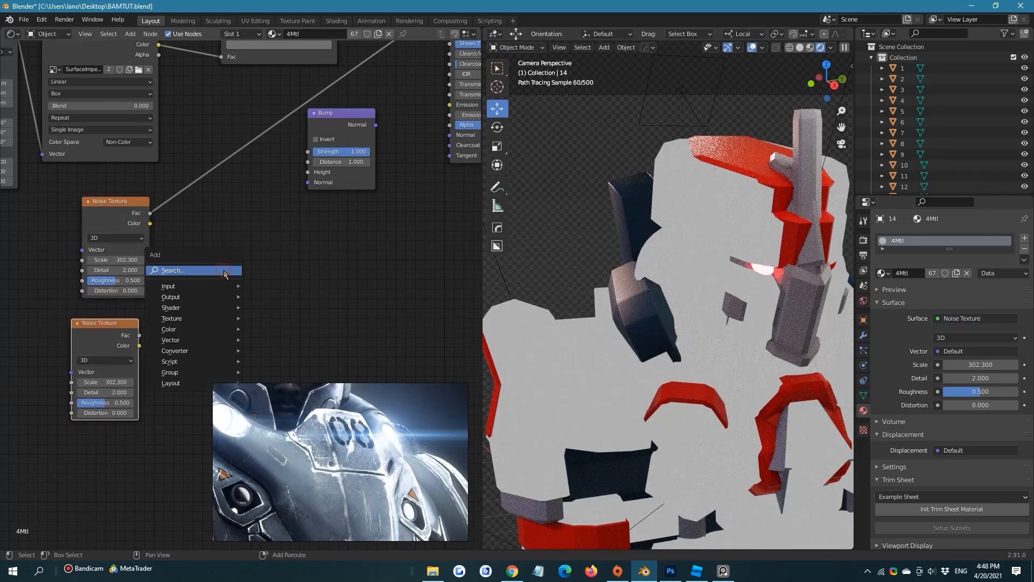
{"action": "left_click", "coordinate": [224, 270]}
{"action": "type", "text": "mix"}
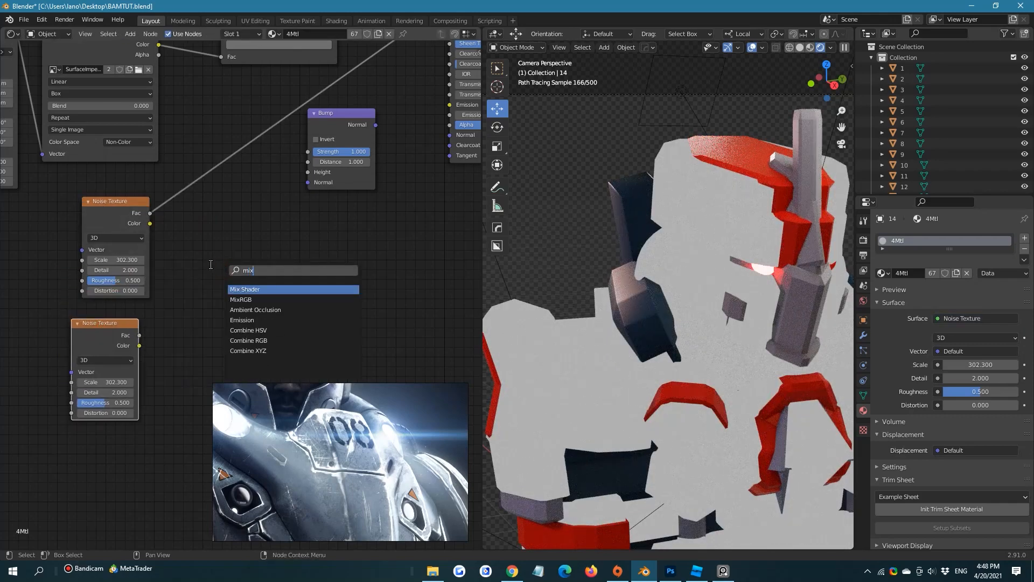
{"action": "left_click", "coordinate": [259, 302]}
{"action": "left_click", "coordinate": [259, 198]}
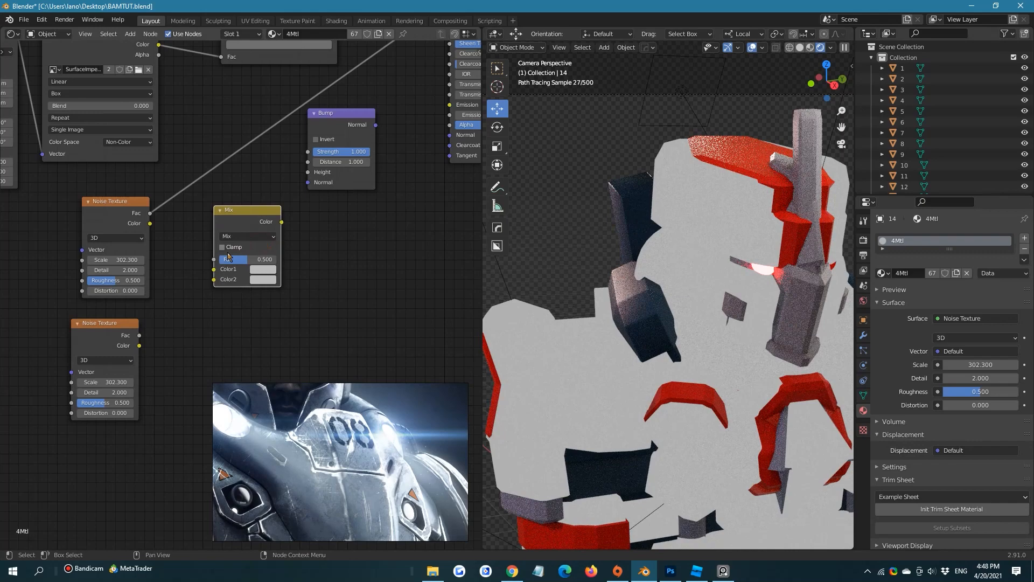
Link the duplicate noise's Fac to the Material Output's Surface and set its scale to 147.5, detail to 16 and distortion to 0.8
{"action": "left_click", "coordinate": [137, 336]}
{"action": "scroll", "coordinate": [173, 312], "scroll_direction": "down", "scroll_amount": 3}
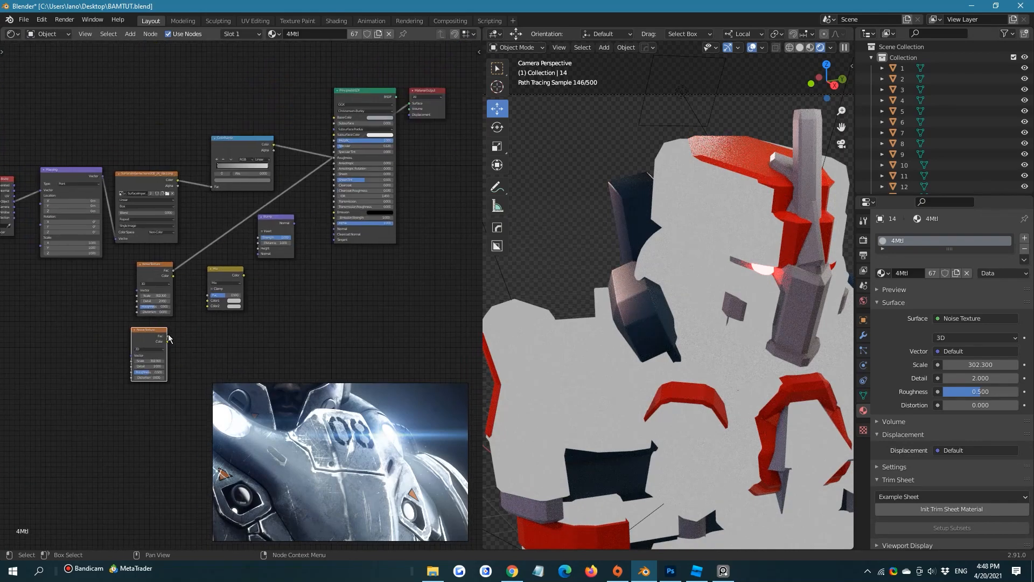
{"action": "left_click_drag", "start_coordinate": [168, 335], "coordinate": [412, 104]}
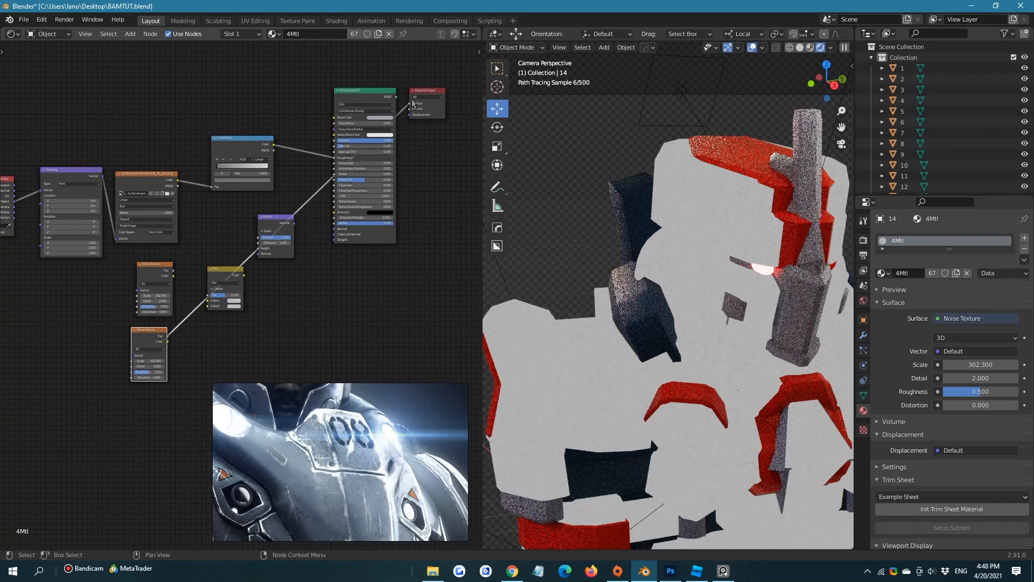
{"action": "scroll", "coordinate": [334, 218], "scroll_direction": "up", "scroll_amount": 5}
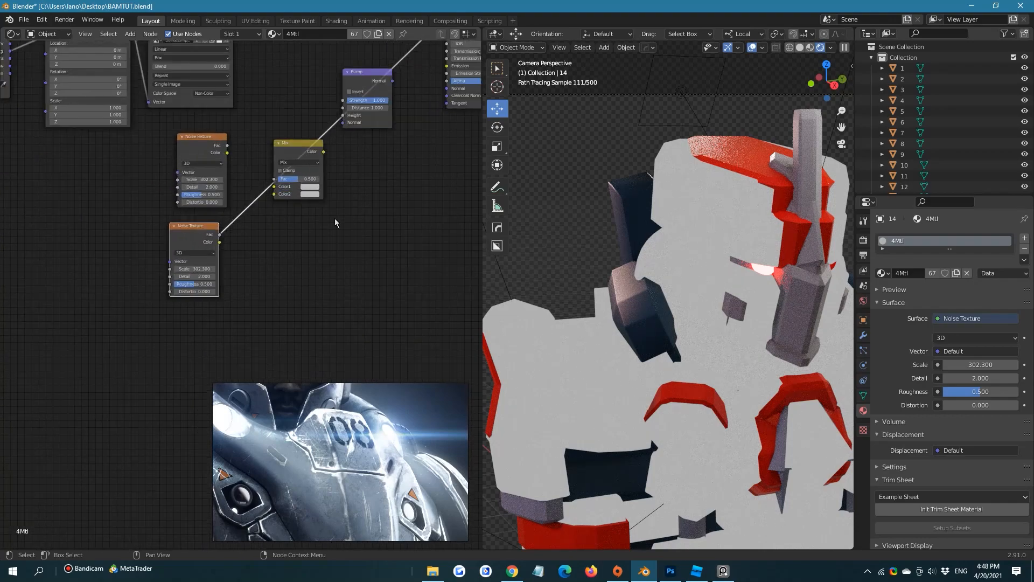
{"action": "left_click_drag", "start_coordinate": [274, 246], "coordinate": [196, 245]}
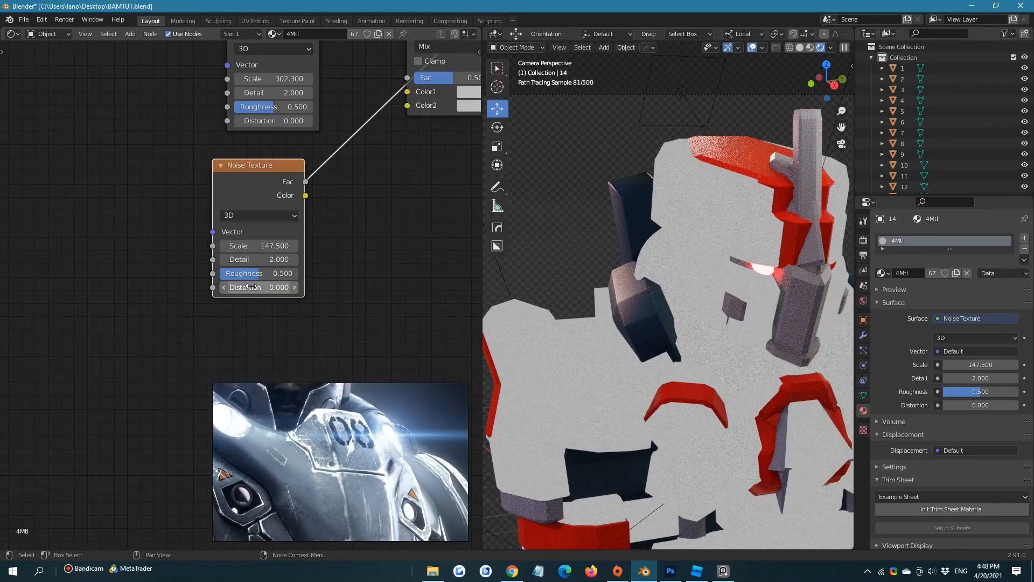
{"action": "left_click_drag", "start_coordinate": [252, 287], "coordinate": [293, 259]}
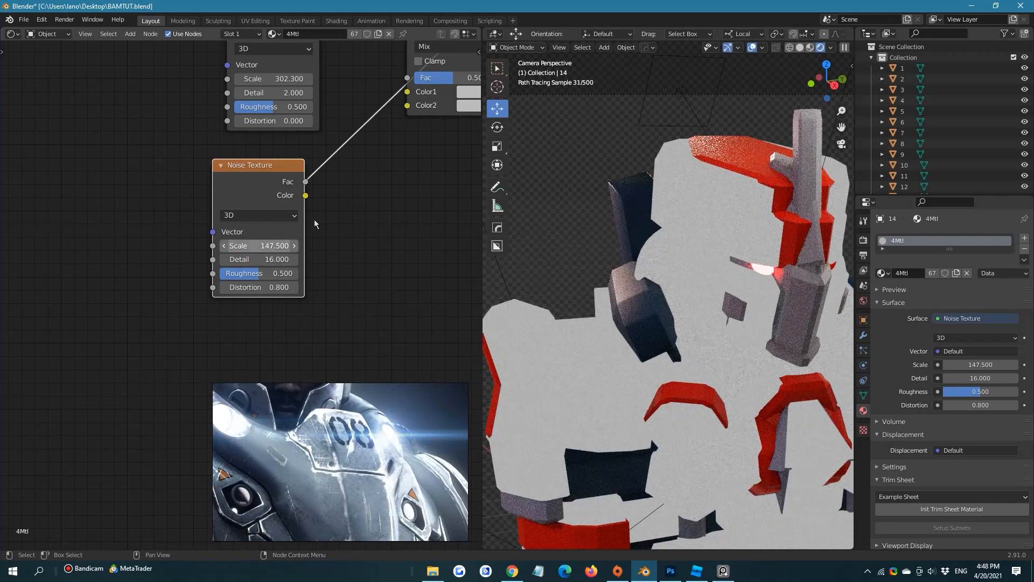
{"action": "middle_click_drag", "start_coordinate": [315, 219], "coordinate": [224, 296]}
Connect the upper Noise Texture's Fac to the Mix node's Color1 and the lower one's Fac to Color2
{"action": "scroll", "coordinate": [224, 294], "scroll_direction": "down", "scroll_amount": 4}
{"action": "left_click_drag", "start_coordinate": [198, 264], "coordinate": [207, 247]}
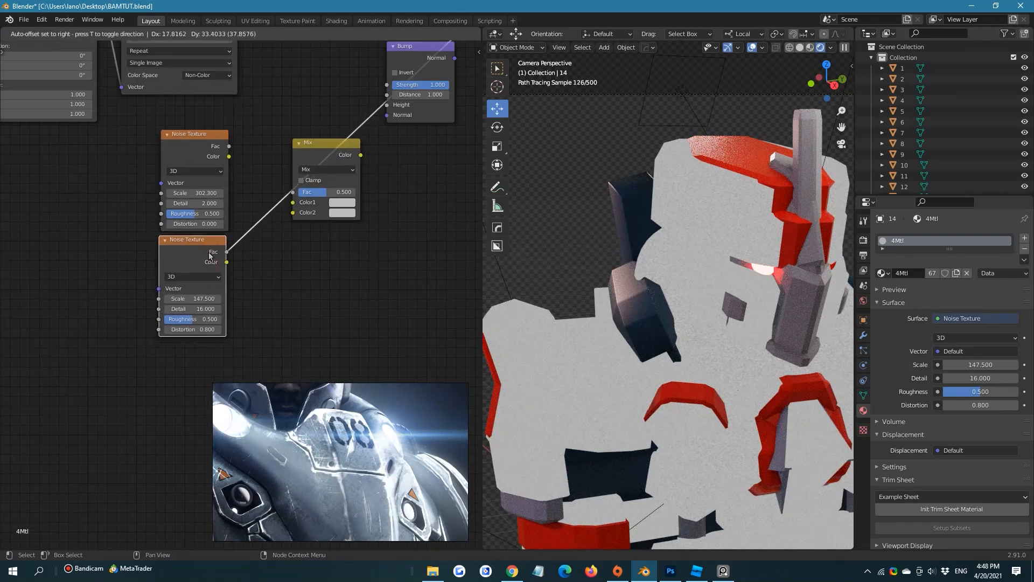
{"action": "left_click_drag", "start_coordinate": [228, 146], "coordinate": [292, 202]}
{"action": "left_click_drag", "start_coordinate": [226, 252], "coordinate": [296, 213]}
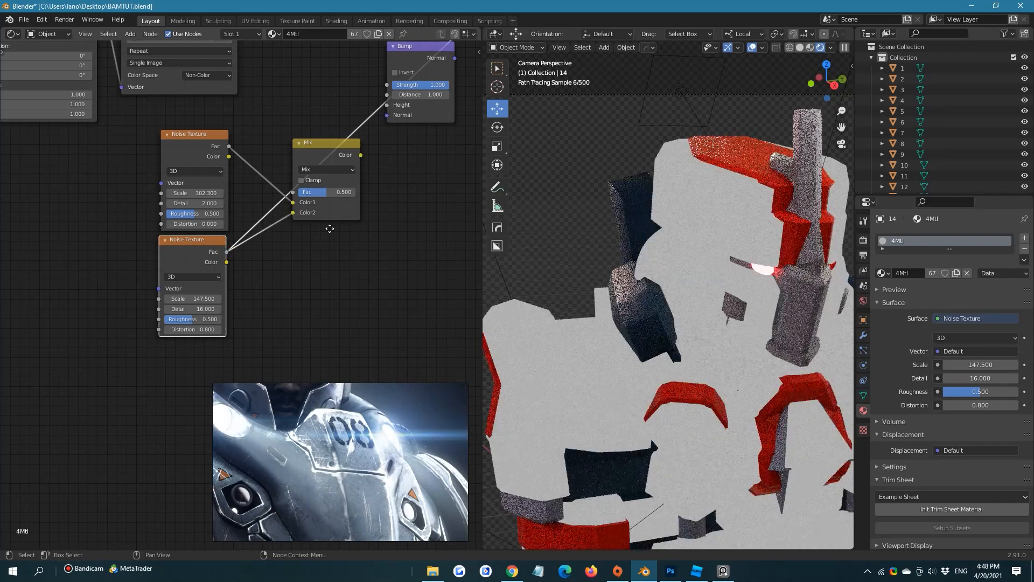
Link the Mix node's Color to the Material Output's Surface and view the combined noise up close on the model
{"action": "middle_click_drag", "start_coordinate": [399, 165], "coordinate": [231, 279]}
{"action": "scroll", "coordinate": [231, 279], "scroll_direction": "down", "scroll_amount": 2}
{"action": "middle_click_drag", "start_coordinate": [302, 210], "coordinate": [234, 284]}
{"action": "scroll", "coordinate": [234, 284], "scroll_direction": "down", "scroll_amount": 3}
{"action": "left_click_drag", "start_coordinate": [151, 332], "coordinate": [361, 115]}
{"action": "scroll", "coordinate": [736, 160], "scroll_direction": "up", "scroll_amount": 5}
{"action": "middle_click_drag", "start_coordinate": [745, 151], "coordinate": [663, 252], "text": "shift"}
{"action": "scroll", "coordinate": [662, 252], "scroll_direction": "up", "scroll_amount": 8}
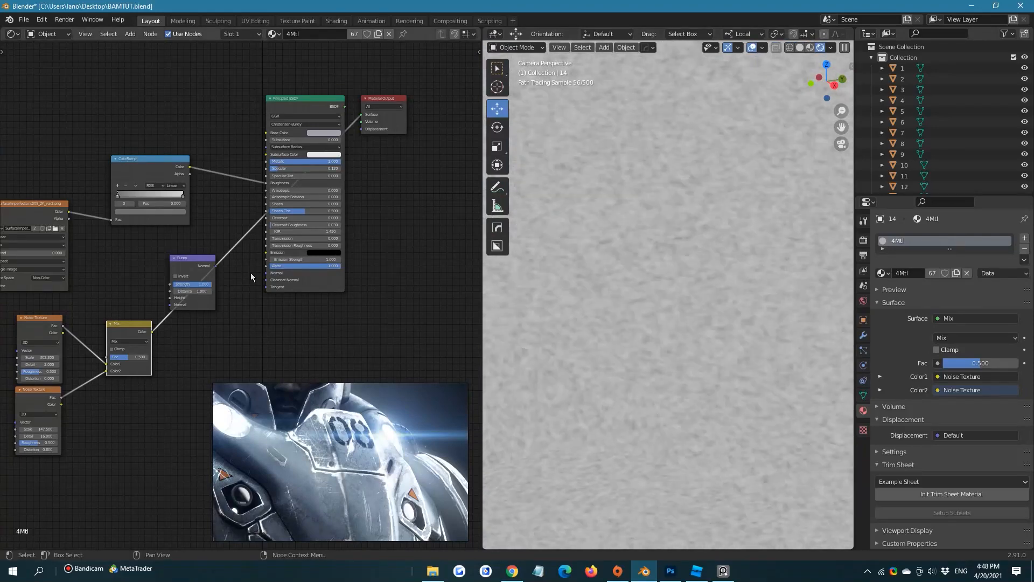
Set the Mix node's factor to 0.450 and its blend mode to Screen after trying Multiply
{"action": "scroll", "coordinate": [251, 272], "scroll_direction": "up", "scroll_amount": 4}
{"action": "scroll", "coordinate": [240, 291], "scroll_direction": "up", "scroll_amount": 2}
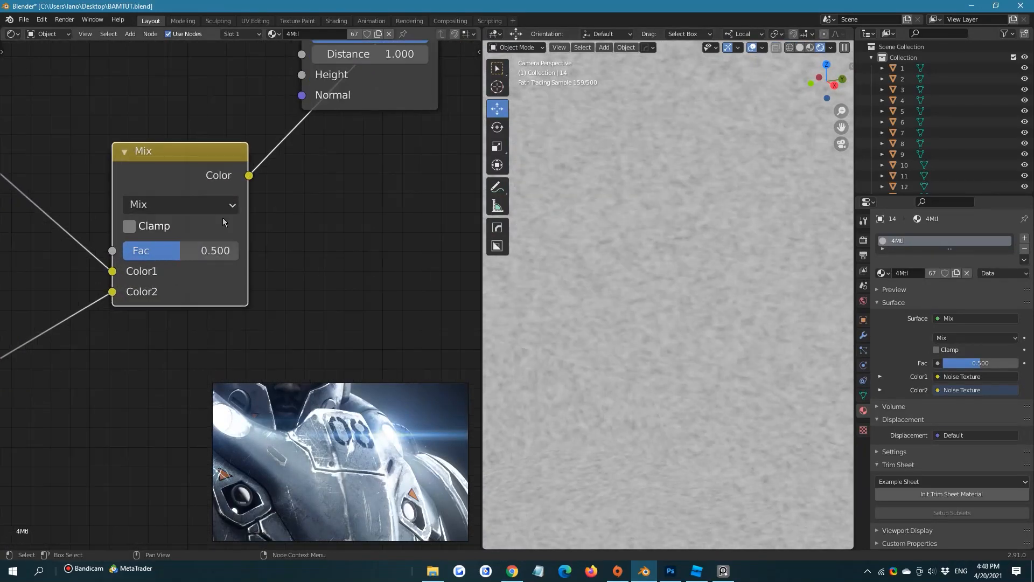
{"action": "left_click", "coordinate": [215, 205]}
{"action": "left_click", "coordinate": [172, 270]}
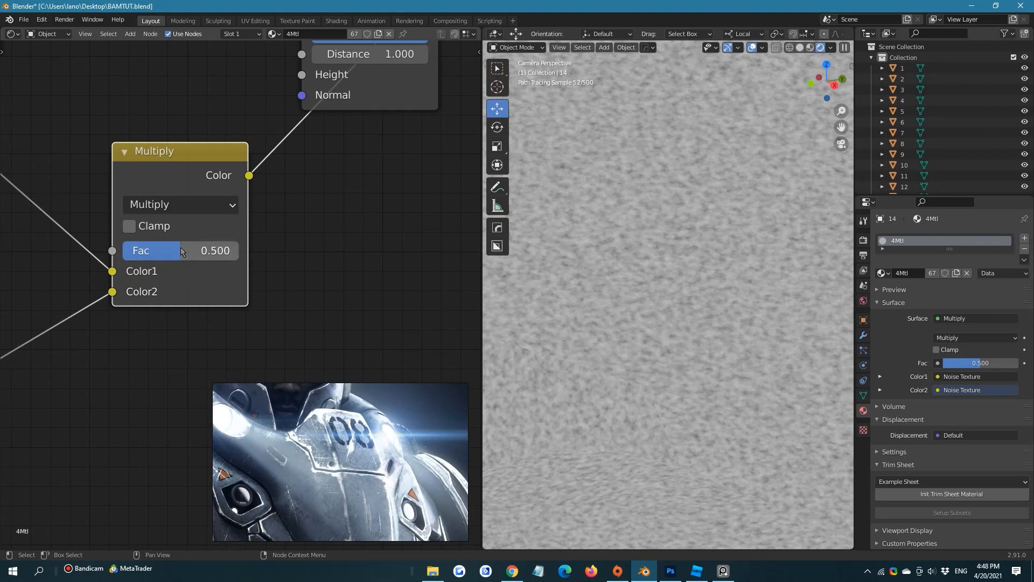
{"action": "mouse_move", "coordinate": [179, 248]}
{"action": "left_mouse_down"}
{"action": "mouse_move", "coordinate": [135, 250]}
{"action": "mouse_move", "coordinate": [237, 249]}
{"action": "mouse_move", "coordinate": [125, 250]}
{"action": "mouse_move", "coordinate": [173, 250]}
{"action": "left_mouse_up"}
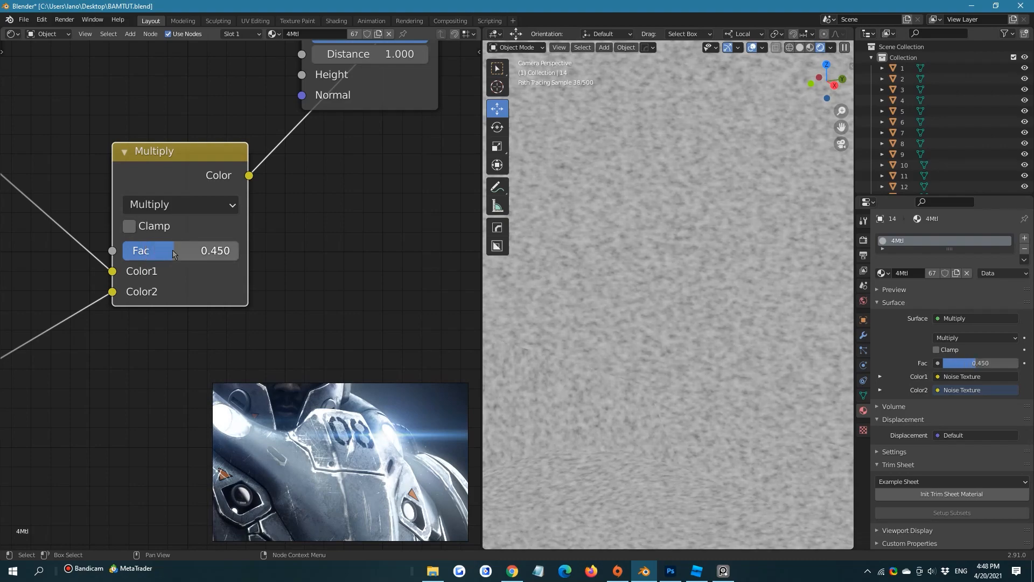
{"action": "left_click", "coordinate": [190, 203]}
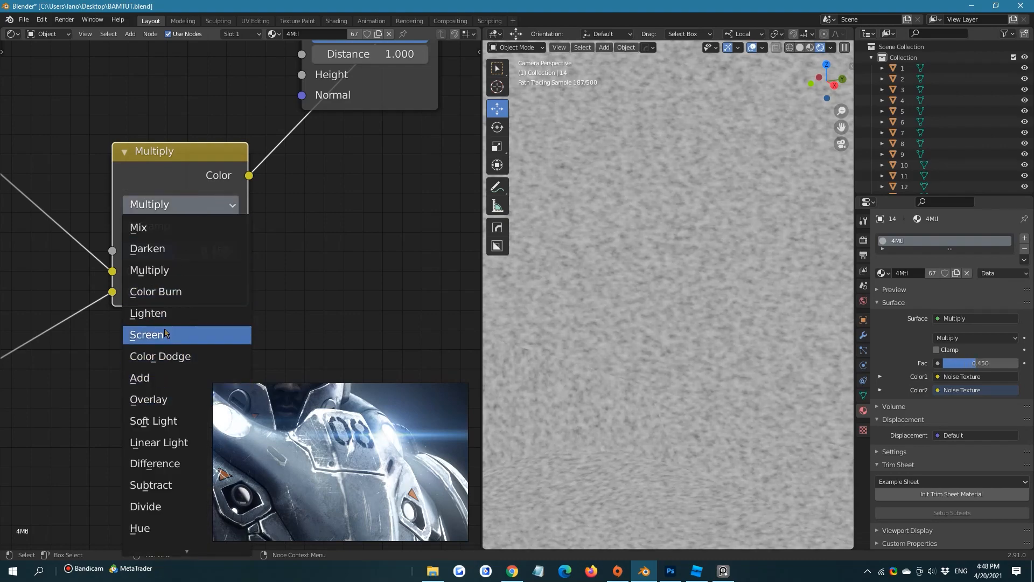
{"action": "left_click", "coordinate": [163, 333]}
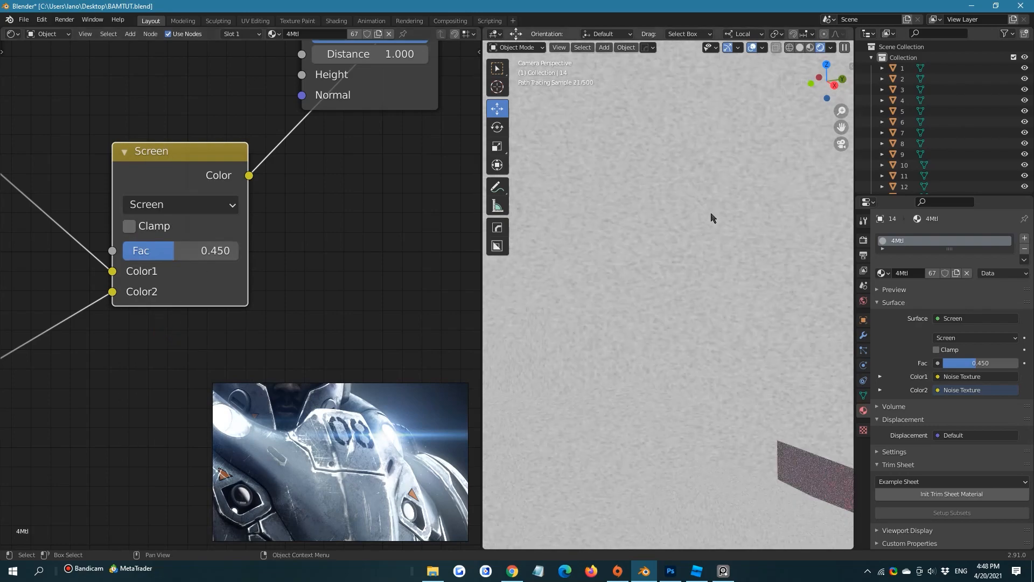
Set the Mix node's blend mode to Lighten and its factor to 0.683
{"action": "scroll", "coordinate": [710, 218], "scroll_direction": "down", "scroll_amount": 5}
{"action": "scroll", "coordinate": [705, 218], "scroll_direction": "up", "scroll_amount": 5}
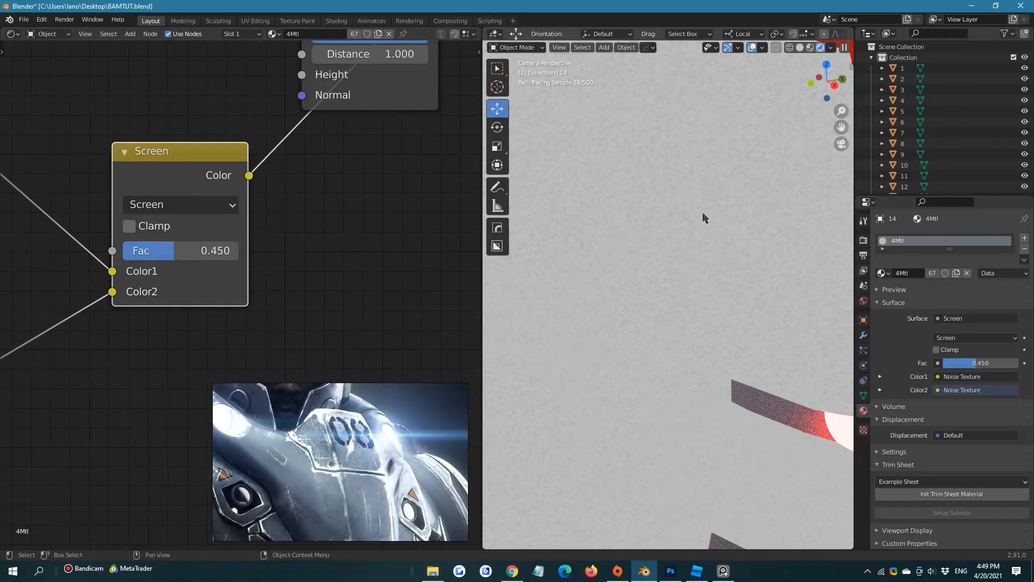
{"action": "scroll", "coordinate": [692, 218], "scroll_direction": "up", "scroll_amount": 2}
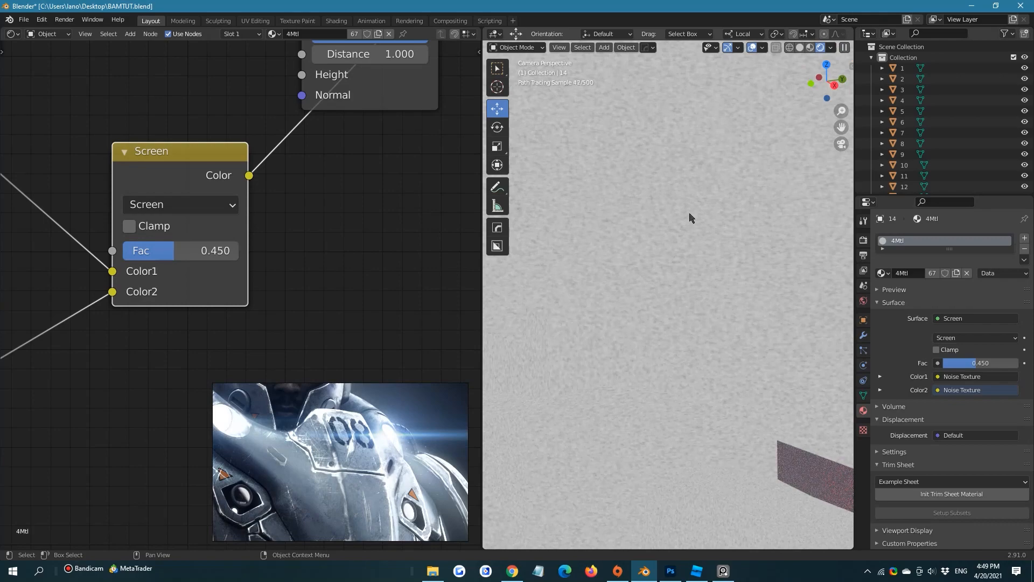
{"action": "scroll", "coordinate": [690, 217], "scroll_direction": "up", "scroll_amount": 2}
{"action": "left_click", "coordinate": [184, 208]}
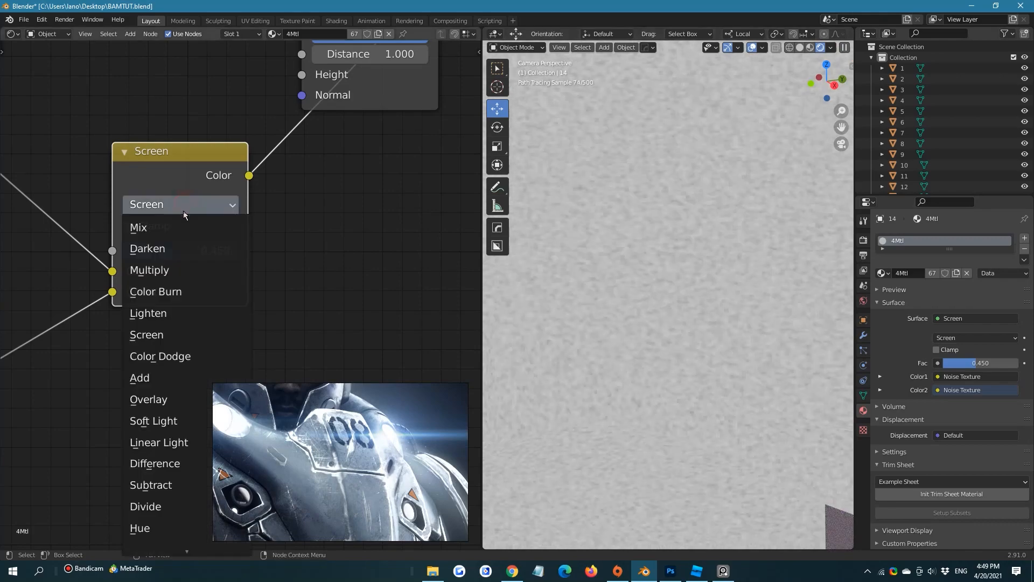
{"action": "left_click", "coordinate": [153, 318]}
{"action": "left_click_drag", "start_coordinate": [181, 255], "coordinate": [208, 255]}
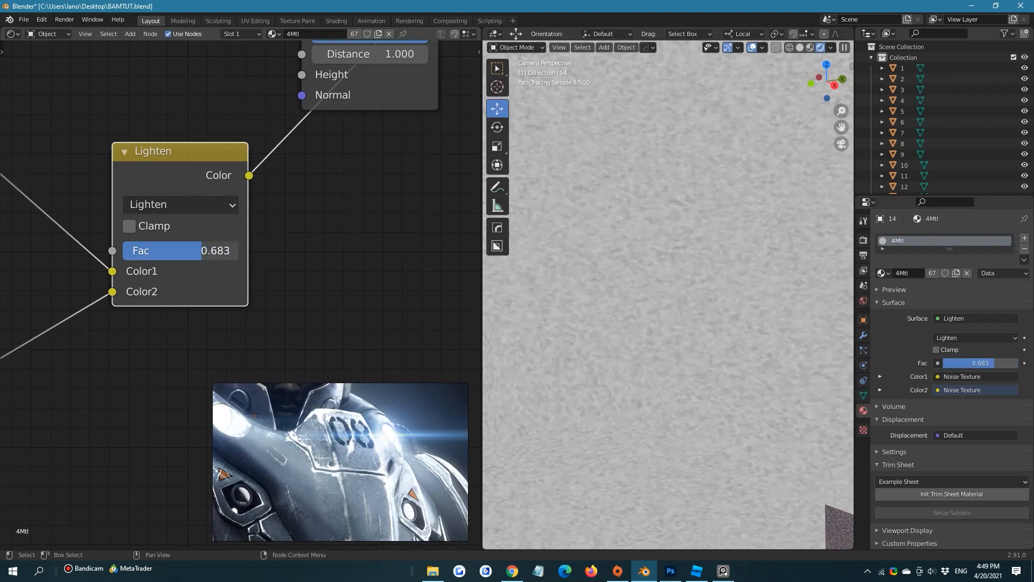
Duplicate the lower Noise Texture node and place the copy below and beyond the Lighten node
{"action": "scroll", "coordinate": [216, 259], "scroll_direction": "down", "scroll_amount": 1}
{"action": "scroll", "coordinate": [735, 327], "scroll_direction": "down", "scroll_amount": 3}
{"action": "scroll", "coordinate": [738, 327], "scroll_direction": "down", "scroll_amount": 3}
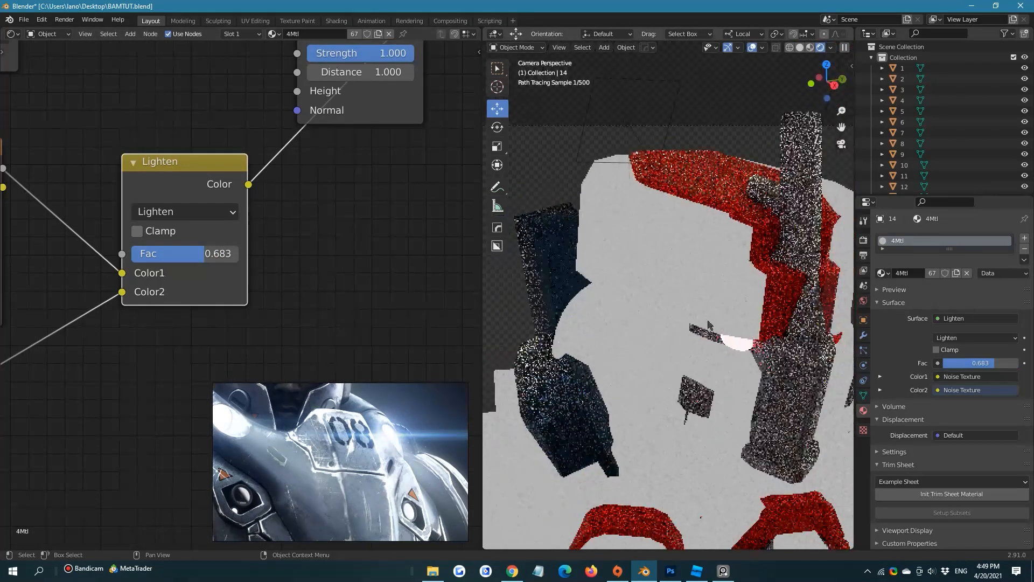
{"action": "scroll", "coordinate": [151, 328], "scroll_direction": "down", "scroll_amount": 2}
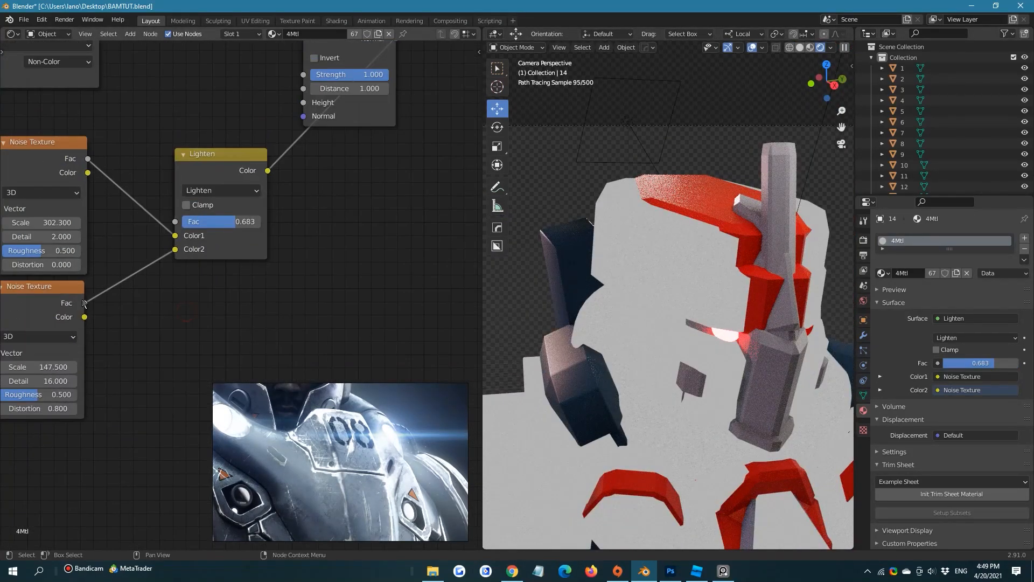
{"action": "scroll", "coordinate": [68, 304], "scroll_direction": "down", "scroll_amount": 1}
{"action": "key", "text": "shift+d"}
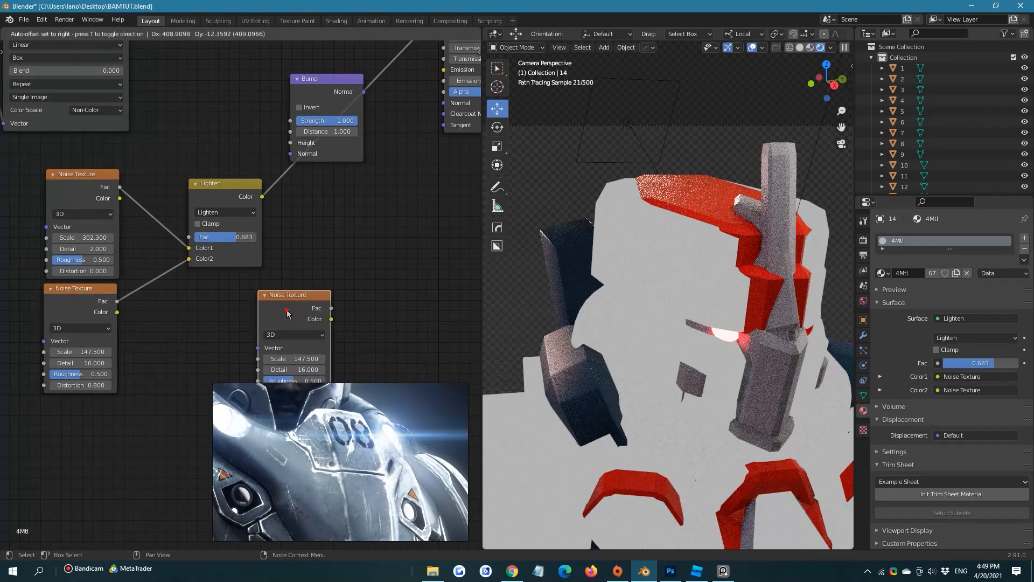
{"action": "left_click", "coordinate": [286, 309]}
Link the duplicated Noise Texture's Fac to the Material Output's Surface to preview it on the model
{"action": "middle_click_drag", "start_coordinate": [319, 303], "coordinate": [153, 365]}
{"action": "scroll", "coordinate": [152, 364], "scroll_direction": "down", "scroll_amount": 4}
{"action": "scroll", "coordinate": [172, 365], "scroll_direction": "down", "scroll_amount": 2}
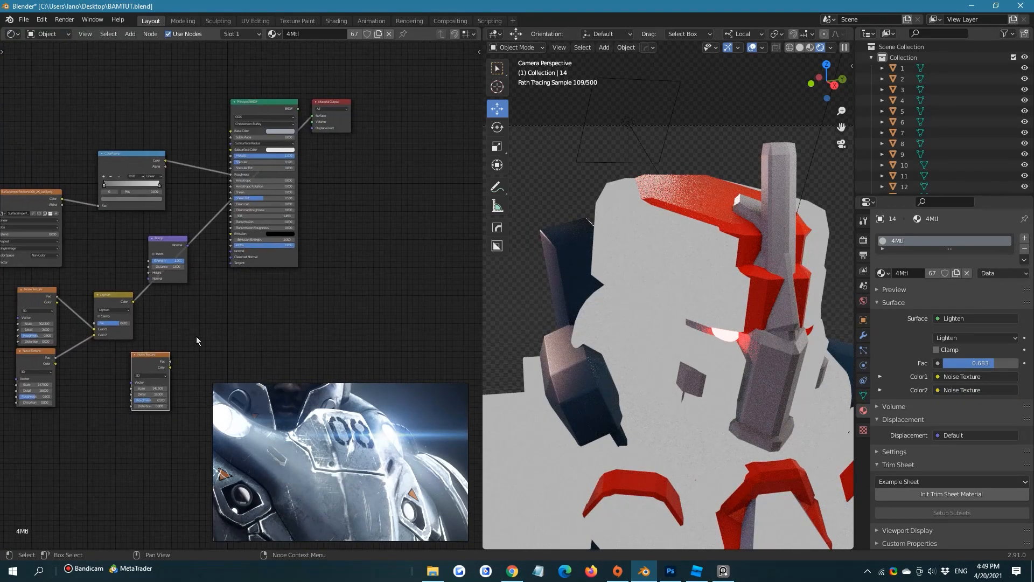
{"action": "left_click_drag", "start_coordinate": [167, 371], "coordinate": [300, 147]}
{"action": "middle_click_drag", "start_coordinate": [225, 324], "coordinate": [324, 226]}
{"action": "scroll", "coordinate": [324, 227], "scroll_direction": "up", "scroll_amount": 7}
{"action": "middle_click_drag", "start_coordinate": [302, 263], "coordinate": [269, 174]}
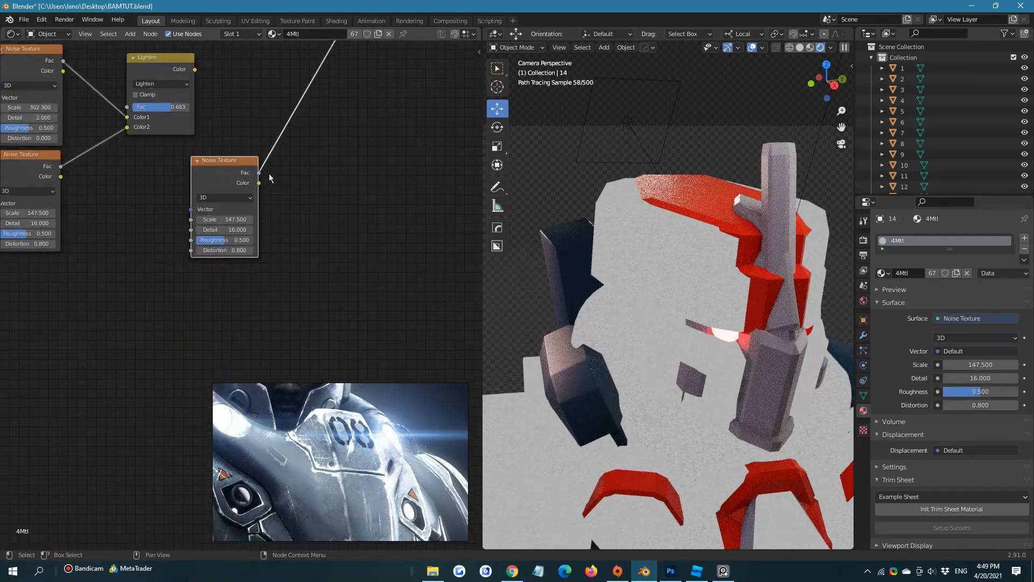
Lower the third Noise Texture's scale to 49.9 and reposition its node below the Lighten node
{"action": "scroll", "coordinate": [263, 203], "scroll_direction": "up", "scroll_amount": 7}
{"action": "left_click_drag", "start_coordinate": [242, 166], "coordinate": [66, 166]}
{"action": "left_click", "coordinate": [248, 127]}
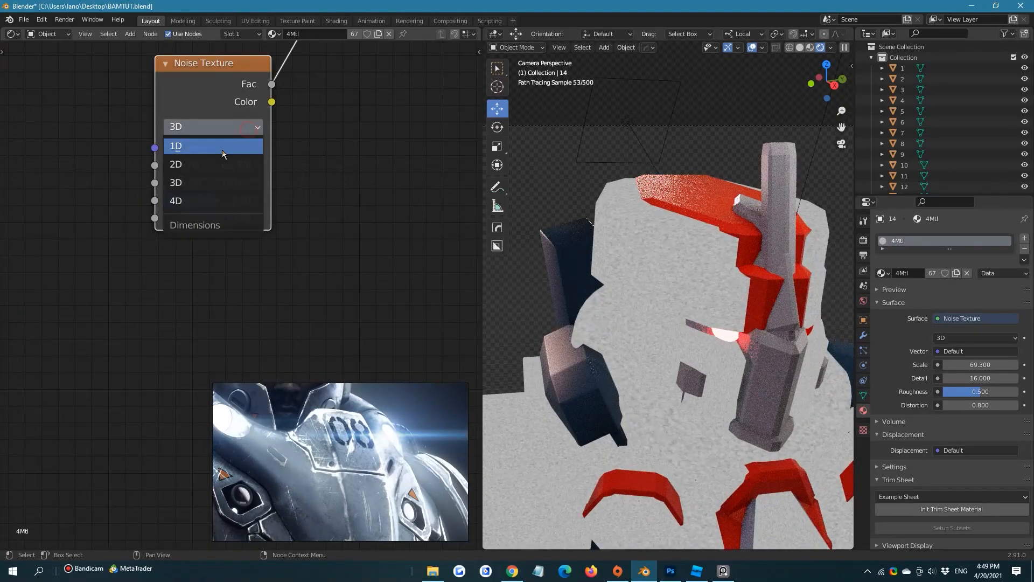
{"action": "left_click", "coordinate": [476, 127]}
{"action": "left_click_drag", "start_coordinate": [213, 64], "coordinate": [39, 186]}
{"action": "scroll", "coordinate": [229, 189], "scroll_direction": "down", "scroll_amount": 4}
{"action": "middle_click_drag", "start_coordinate": [231, 189], "coordinate": [214, 294]}
{"action": "scroll", "coordinate": [215, 294], "scroll_direction": "down", "scroll_amount": 1}
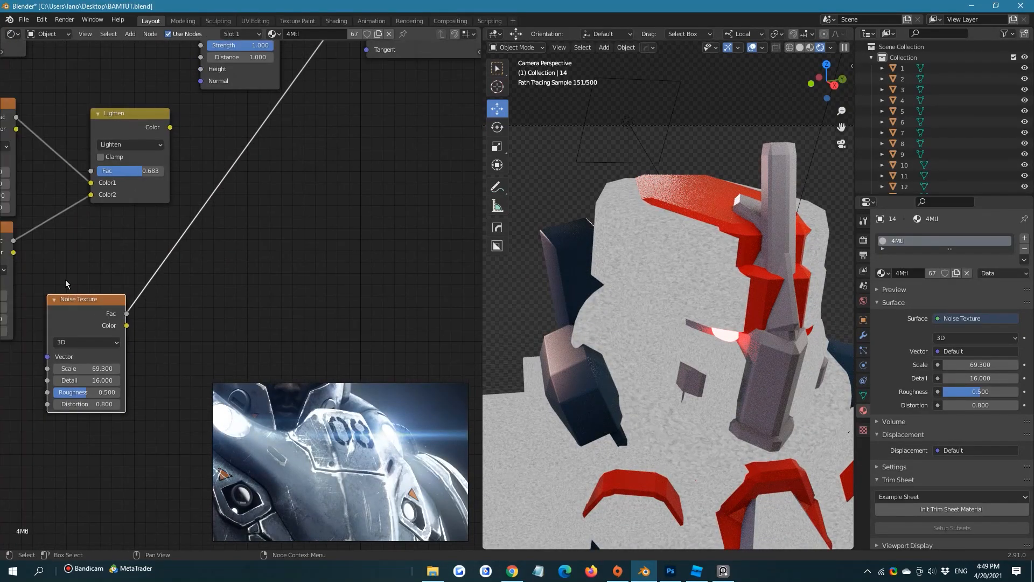
{"action": "key", "text": "g"}
{"action": "left_click", "coordinate": [244, 190]}
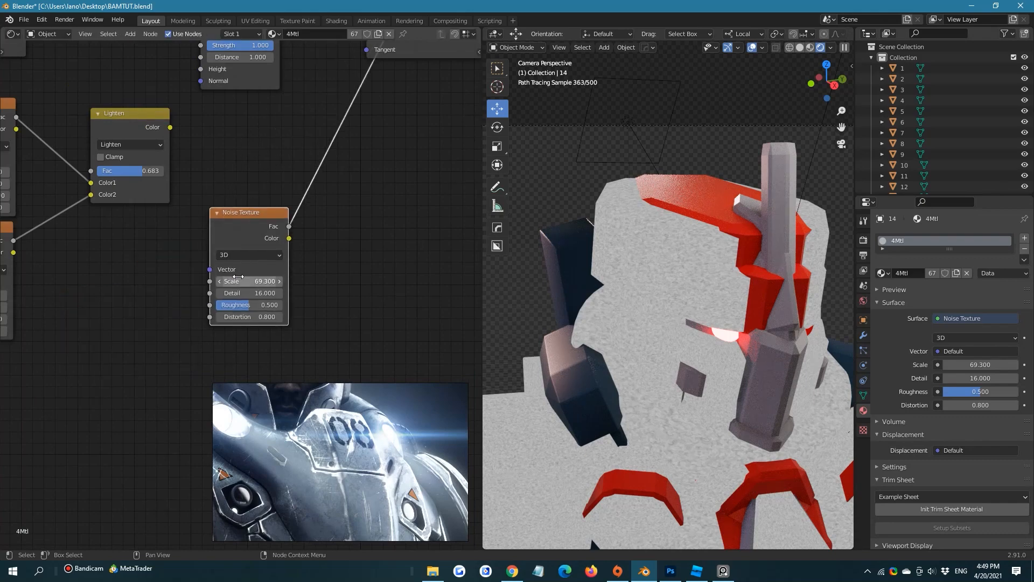
{"action": "left_click_drag", "start_coordinate": [237, 280], "coordinate": [215, 281]}
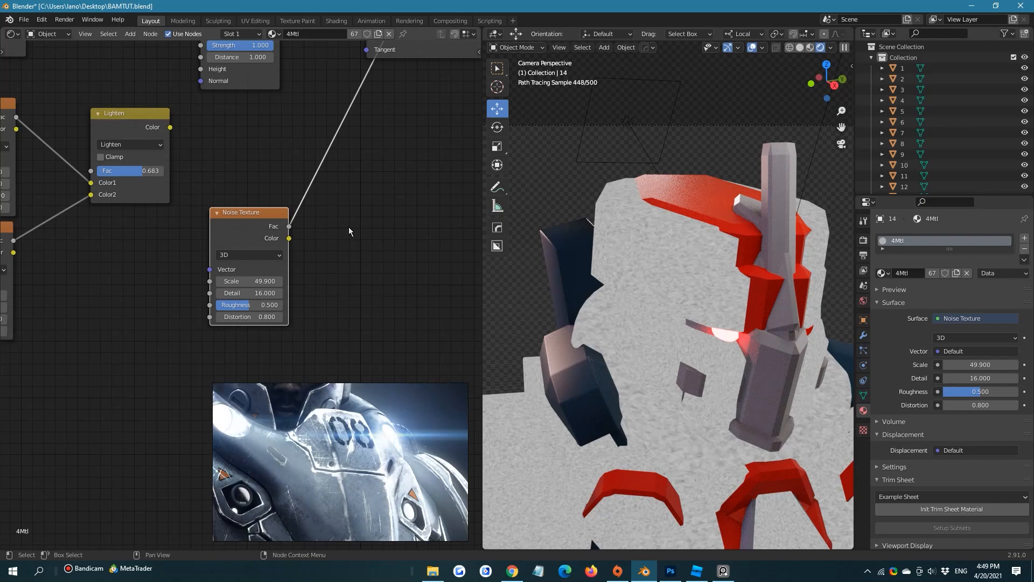
{"action": "scroll", "coordinate": [347, 227], "scroll_direction": "up", "scroll_amount": 1}
{"action": "middle_click_drag", "start_coordinate": [348, 228], "coordinate": [323, 371]}
{"action": "middle_click_drag", "start_coordinate": [351, 93], "coordinate": [288, 211]}
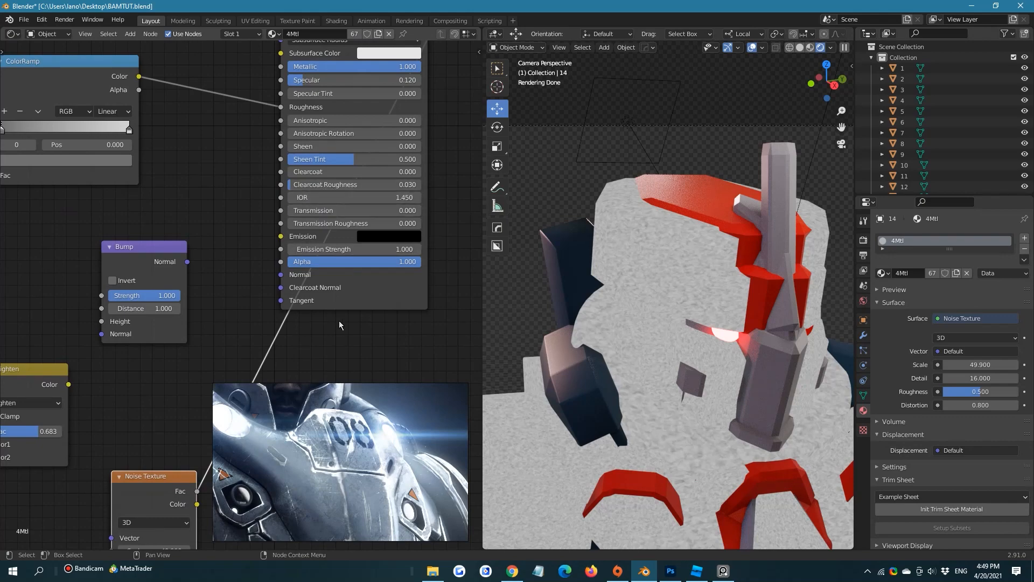
{"action": "scroll", "coordinate": [355, 315], "scroll_direction": "down", "scroll_amount": 1}
{"action": "left_click", "coordinate": [383, 303]}
{"action": "middle_click_drag", "start_coordinate": [430, 154], "coordinate": [393, 230]}
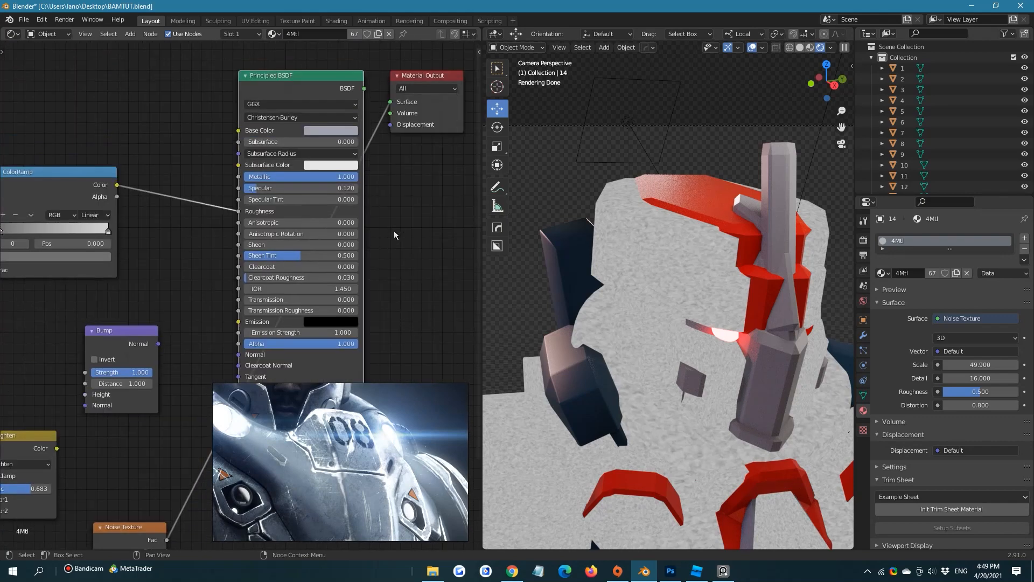
{"action": "middle_click_drag", "start_coordinate": [275, 300], "coordinate": [402, 162]}
{"action": "middle_click_drag", "start_coordinate": [194, 465], "coordinate": [275, 238]}
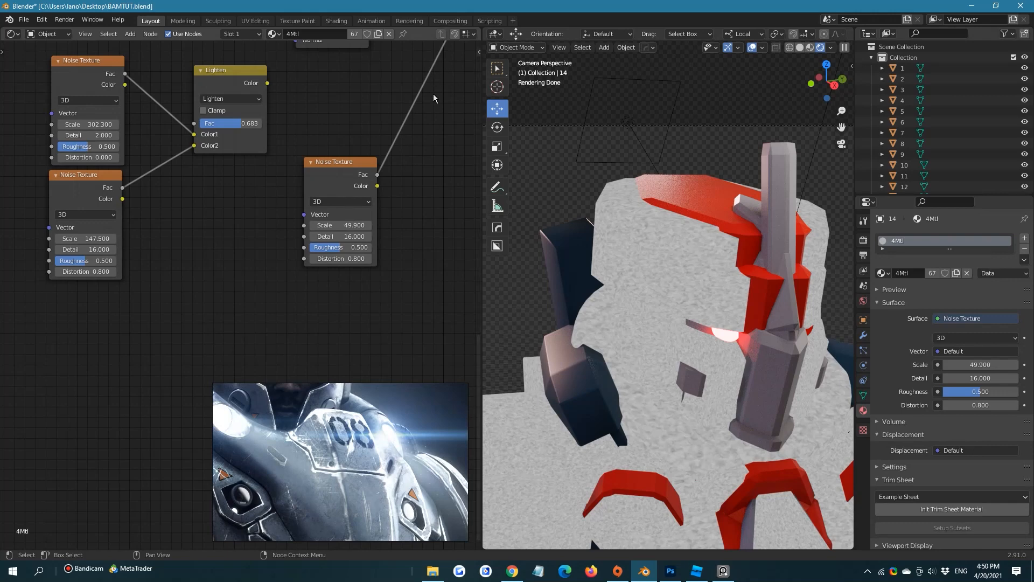
Move the third Noise Texture node closer to the two other noise nodes, just below the Lighten node
{"action": "left_click_drag", "start_coordinate": [314, 122], "coordinate": [348, 182]}
{"action": "key", "text": "g"}
{"action": "left_click", "coordinate": [321, 208]}
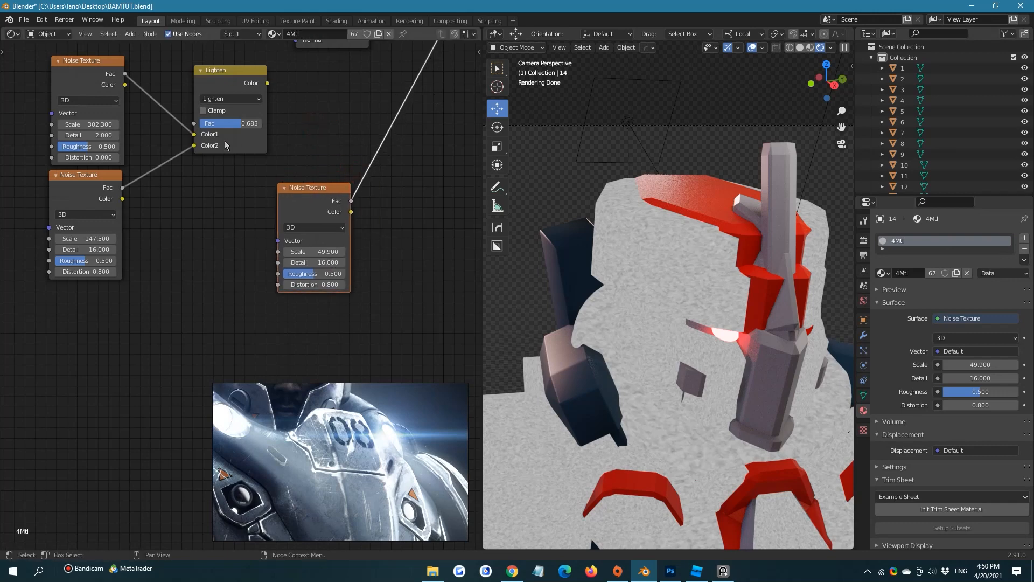
{"action": "left_click", "coordinate": [81, 76]}
{"action": "left_click", "coordinate": [95, 187]}
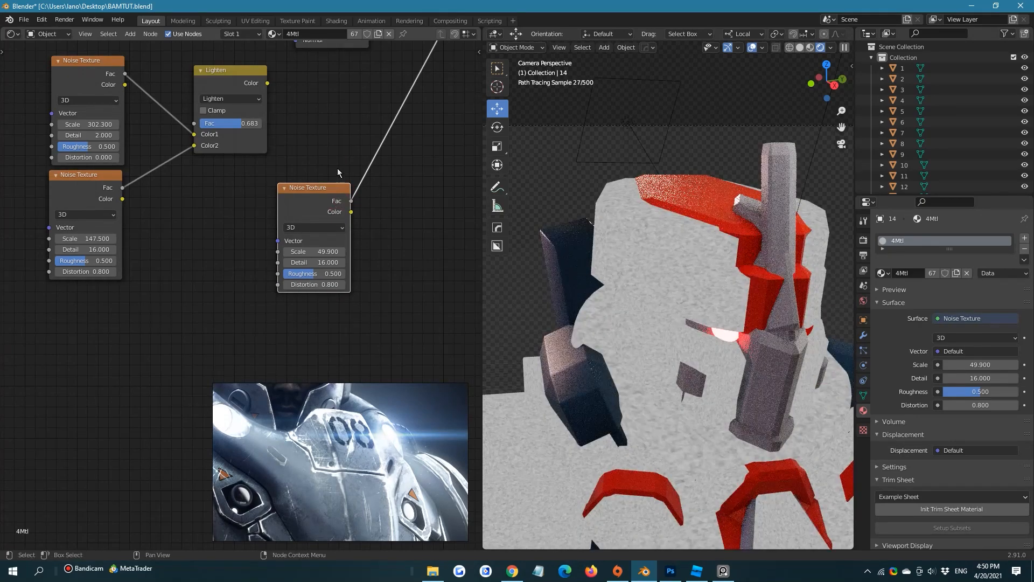
{"action": "left_click_drag", "start_coordinate": [306, 208], "coordinate": [281, 229]}
{"action": "left_click", "coordinate": [366, 226]}
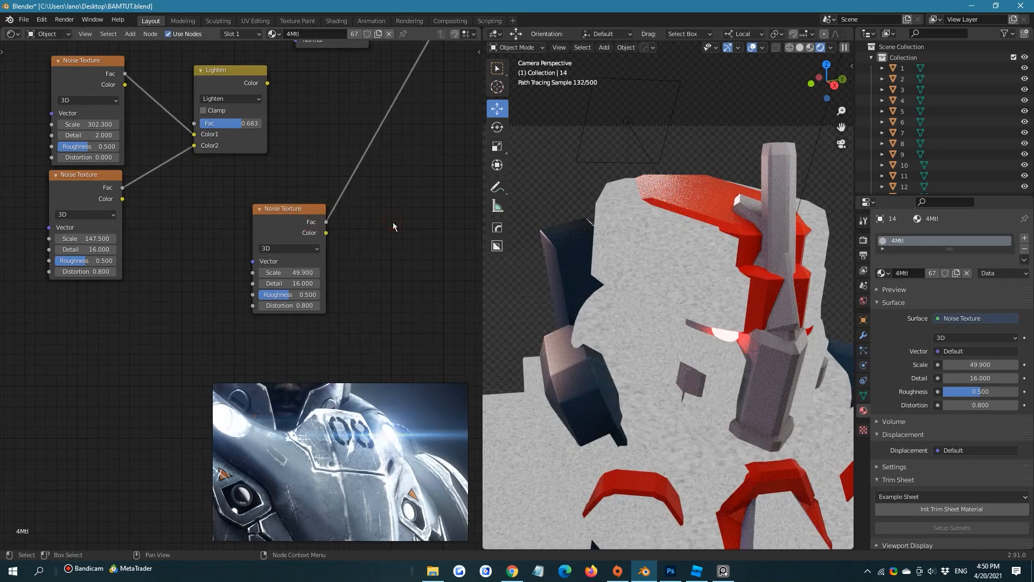
Insert a Mix node on the third noise's link to the output and connect the Lighten node's Color to its Color1
{"action": "scroll", "coordinate": [267, 447], "scroll_direction": "up", "scroll_amount": 1}
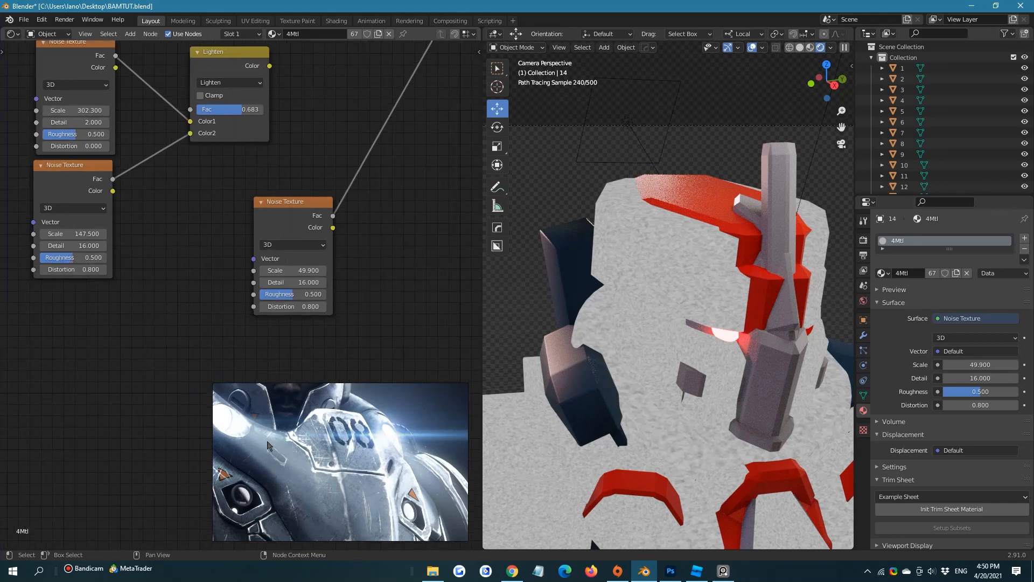
{"action": "left_click_drag", "start_coordinate": [331, 237], "coordinate": [286, 216]}
{"action": "left_click", "coordinate": [331, 234]}
{"action": "scroll", "coordinate": [333, 232], "scroll_direction": "down", "scroll_amount": 3}
{"action": "middle_click_drag", "start_coordinate": [371, 195], "coordinate": [324, 249]}
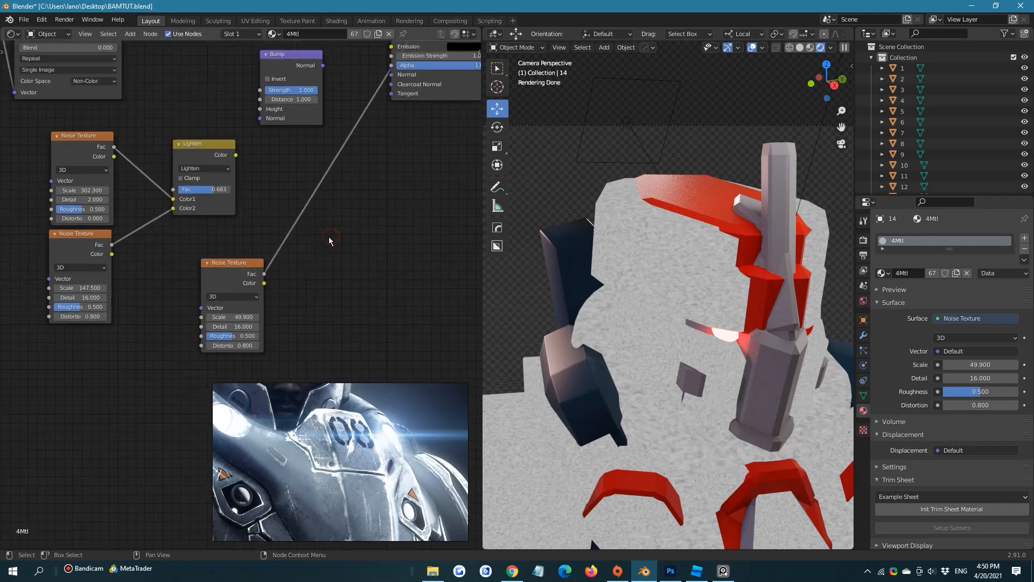
{"action": "key", "text": "shift+a"}
{"action": "type", "text": "mix"}
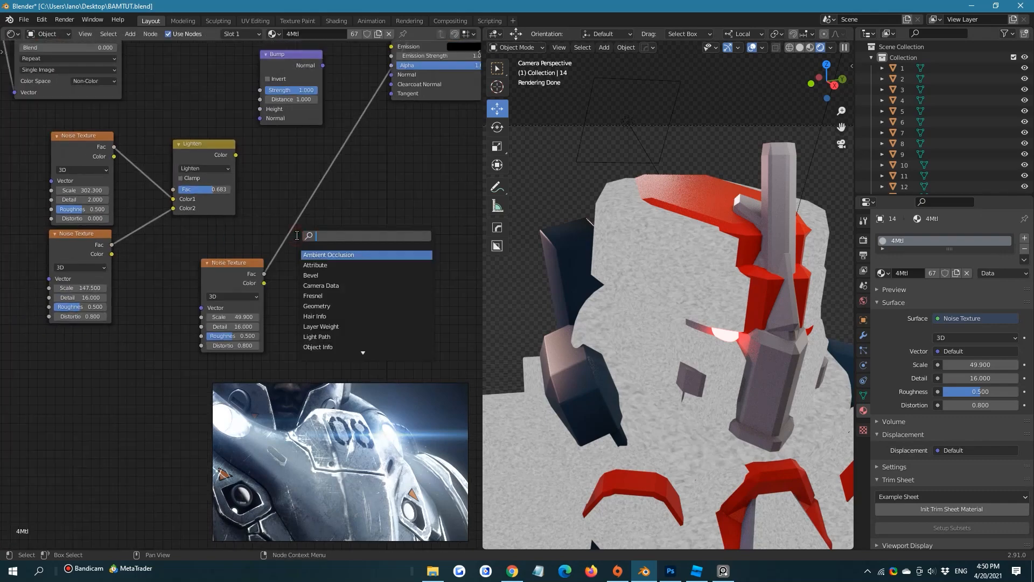
{"action": "left_click", "coordinate": [330, 266]}
{"action": "left_click", "coordinate": [356, 203]}
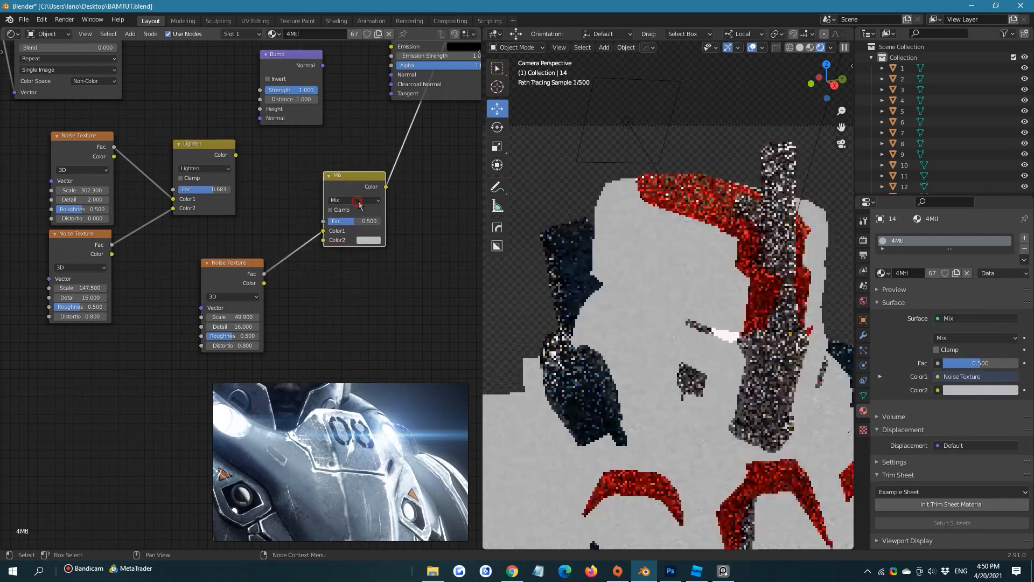
{"action": "left_click_drag", "start_coordinate": [236, 154], "coordinate": [323, 231]}
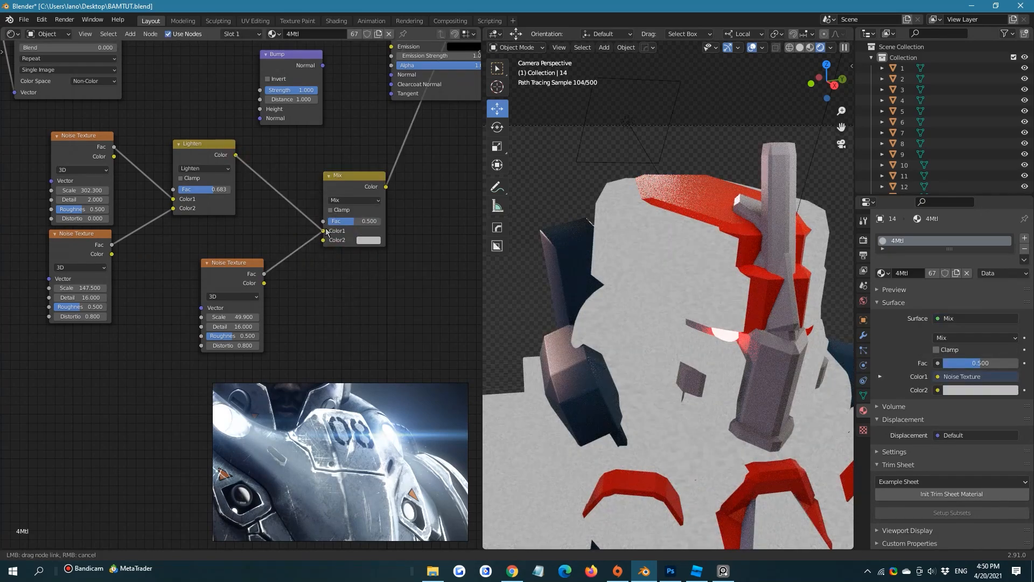
Move the Material Output node clear of the Principled BSDF and view the combined noise up close on the model
{"action": "scroll", "coordinate": [403, 202], "scroll_direction": "down", "scroll_amount": 3}
{"action": "middle_click_drag", "start_coordinate": [424, 152], "coordinate": [279, 286]}
{"action": "scroll", "coordinate": [280, 285], "scroll_direction": "down", "scroll_amount": 2}
{"action": "middle_click_drag", "start_coordinate": [330, 164], "coordinate": [269, 226]}
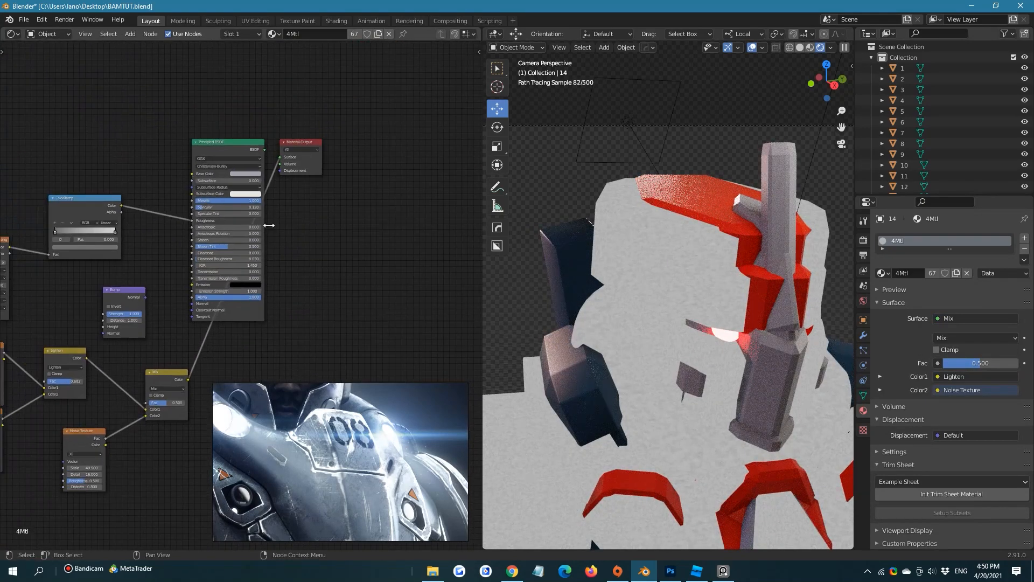
{"action": "left_click_drag", "start_coordinate": [295, 145], "coordinate": [349, 198]}
{"action": "middle_click_drag", "start_coordinate": [300, 268], "coordinate": [307, 224]}
{"action": "scroll", "coordinate": [309, 222], "scroll_direction": "up", "scroll_amount": 1}
{"action": "scroll", "coordinate": [742, 242], "scroll_direction": "up", "scroll_amount": 8}
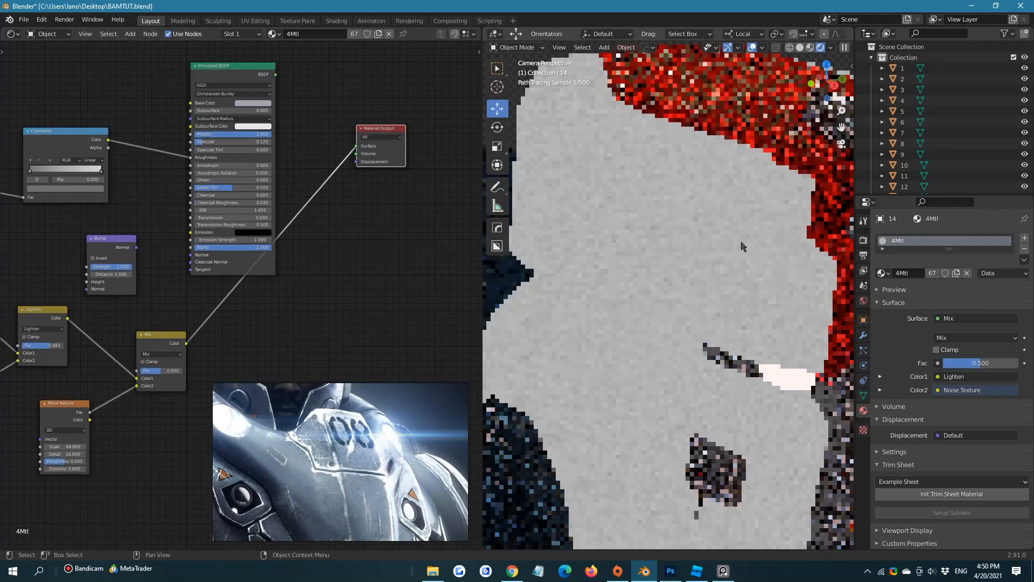
{"action": "middle_click_drag", "start_coordinate": [311, 267], "coordinate": [335, 212]}
{"action": "scroll", "coordinate": [335, 212], "scroll_direction": "down", "scroll_amount": 1}
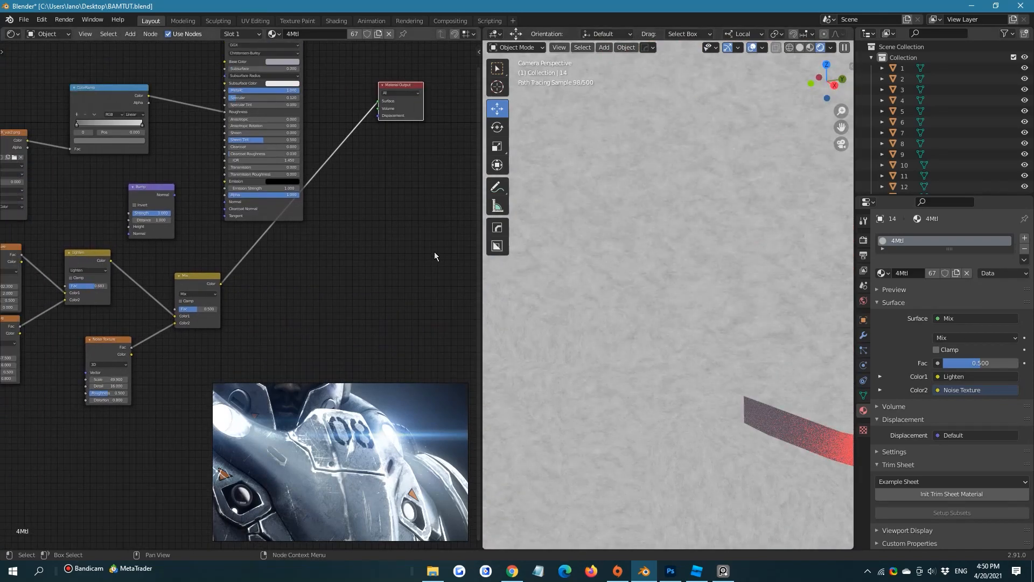
Set the new Mix node's factor to 0.350 after trying 0, and save the file
{"action": "scroll", "coordinate": [625, 238], "scroll_direction": "down", "scroll_amount": 2}
{"action": "scroll", "coordinate": [625, 238], "scroll_direction": "down", "scroll_amount": 1}
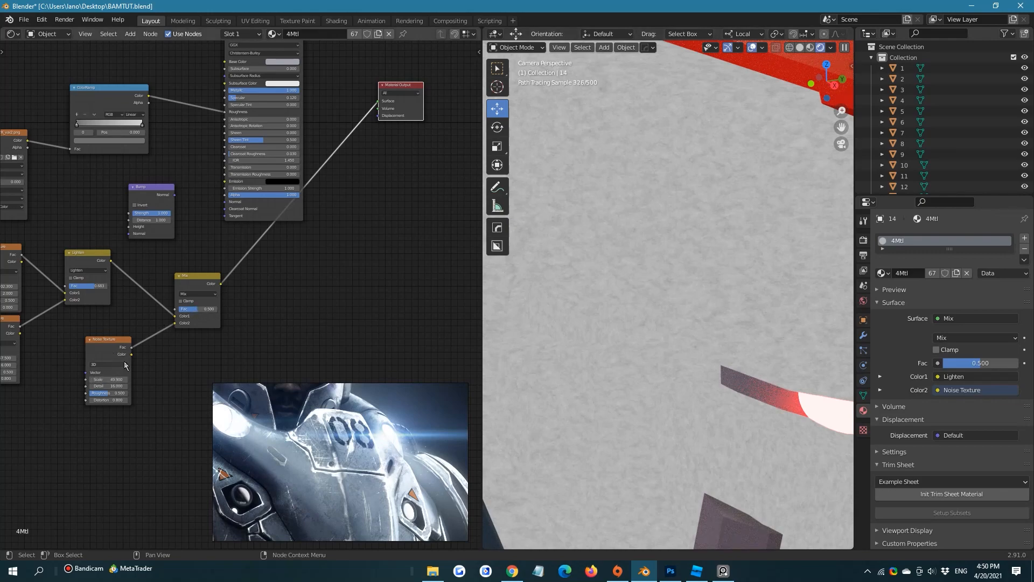
{"action": "left_click_drag", "start_coordinate": [183, 312], "coordinate": [156, 312]}
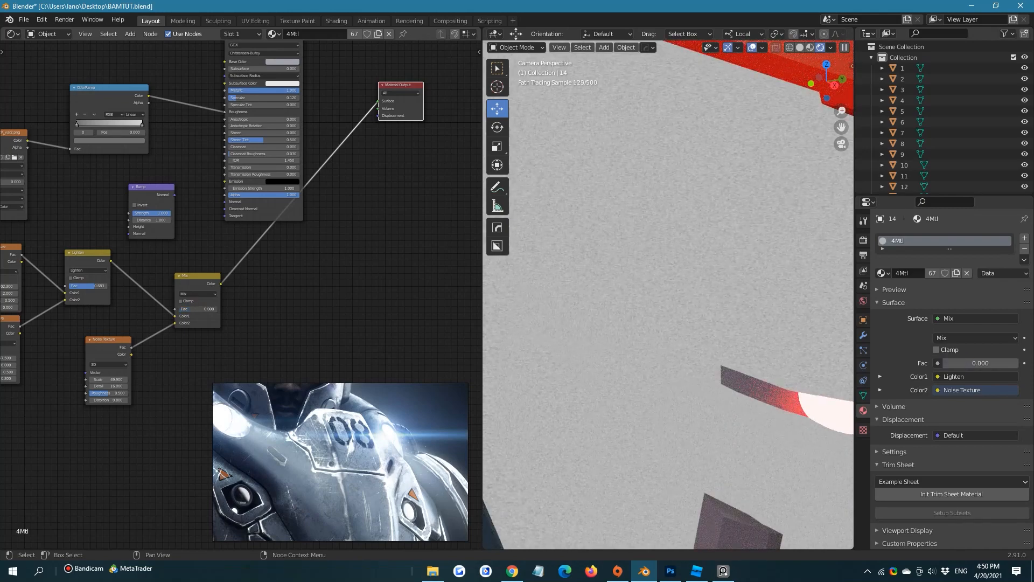
{"action": "mouse_move", "coordinate": [183, 309]}
{"action": "left_mouse_down"}
{"action": "mouse_move", "coordinate": [205, 309]}
{"action": "mouse_move", "coordinate": [196, 309]}
{"action": "left_mouse_up"}
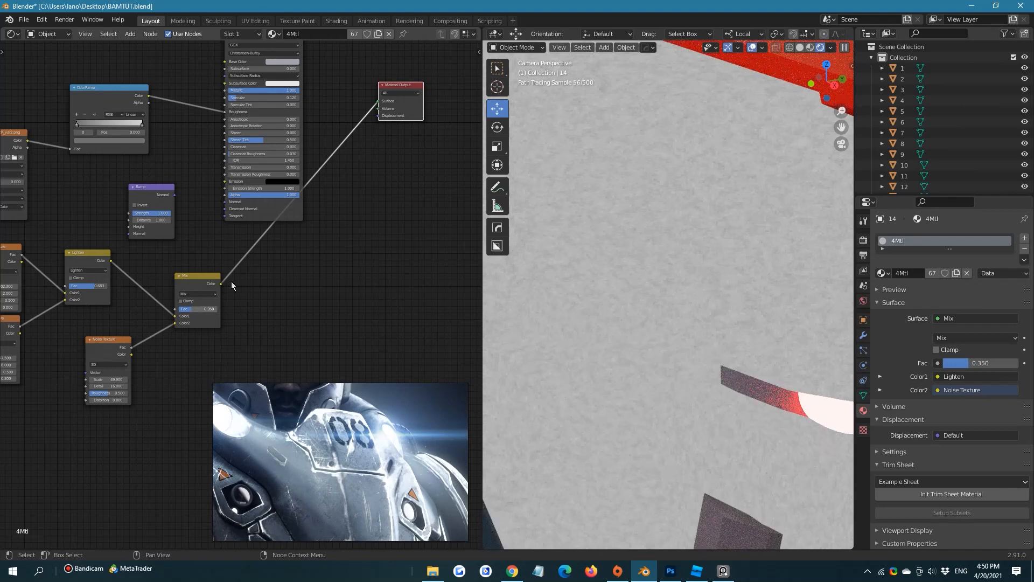
Switch to Chrome and open the Scratches category from the CC0 Textures category list
{"action": "left_click", "coordinate": [512, 572]}
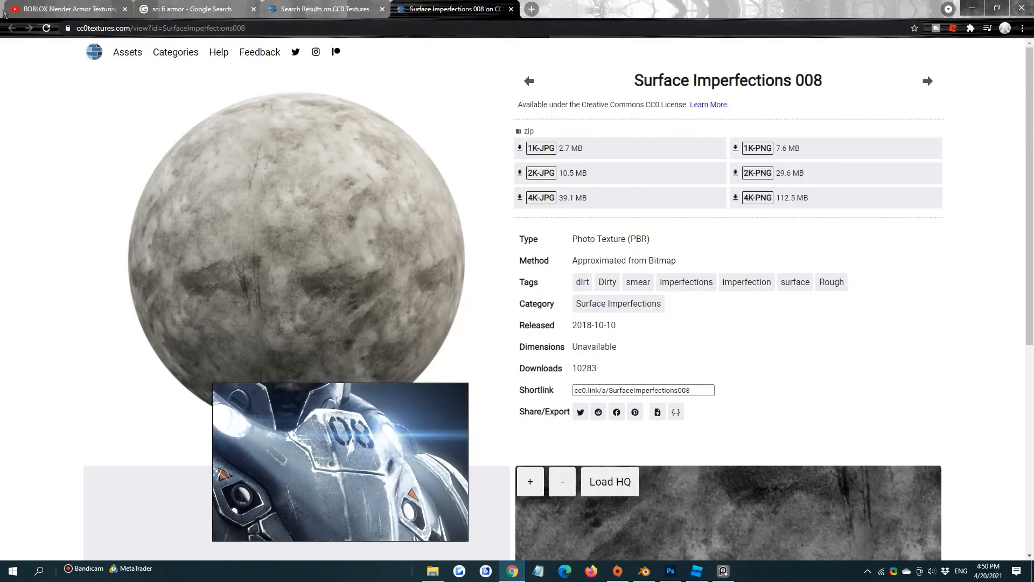
{"action": "left_click", "coordinate": [367, 8]}
{"action": "scroll", "coordinate": [439, 211], "scroll_direction": "down", "scroll_amount": 3}
{"action": "scroll", "coordinate": [258, 134], "scroll_direction": "up", "scroll_amount": 3}
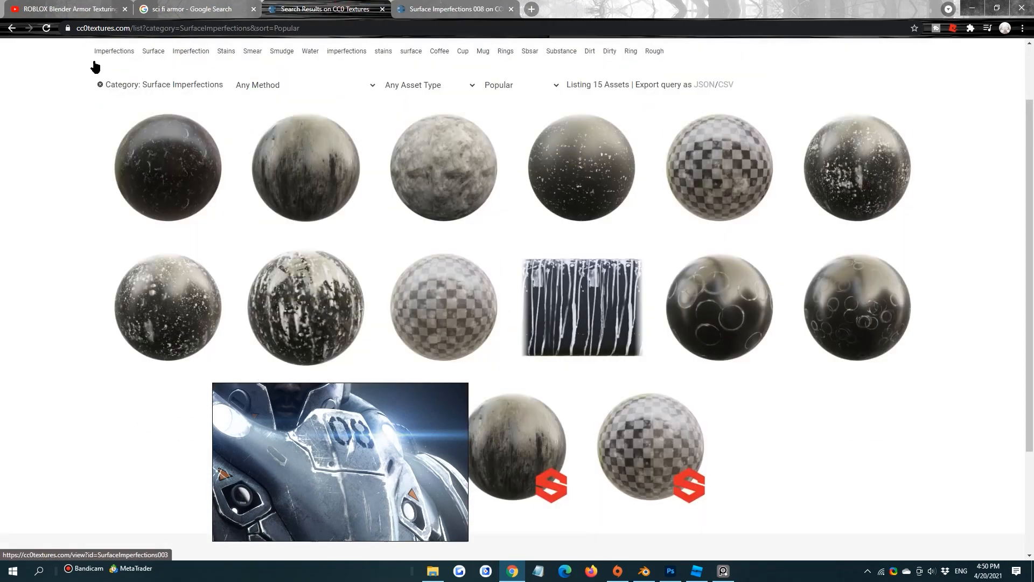
{"action": "left_click", "coordinate": [5, 28]}
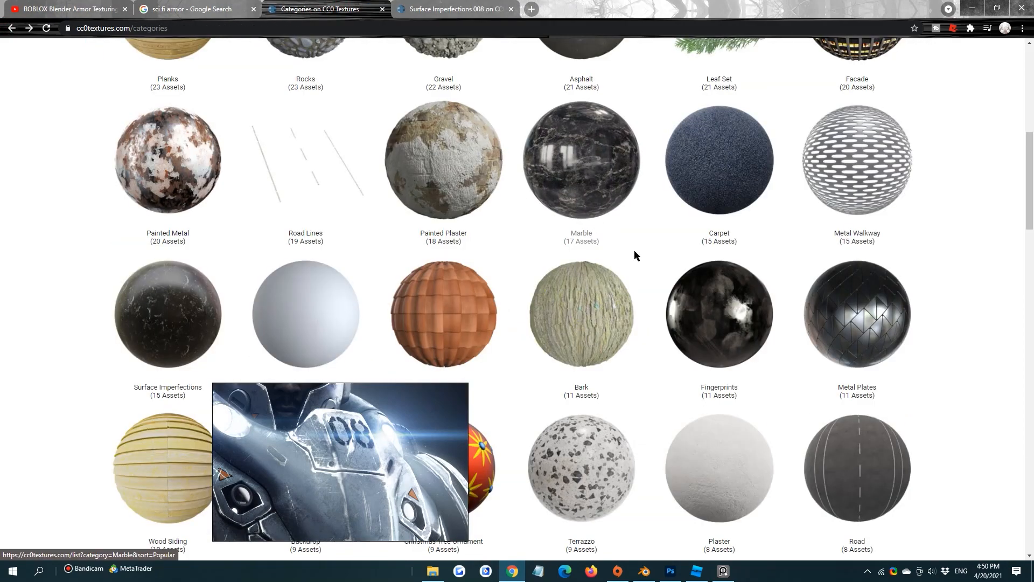
{"action": "scroll", "coordinate": [634, 256], "scroll_direction": "down", "scroll_amount": 12}
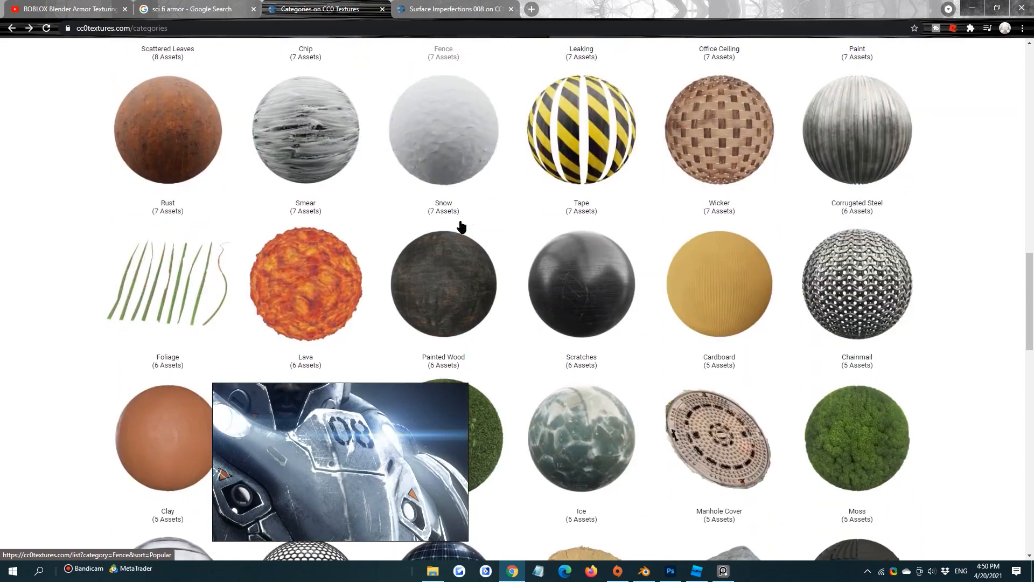
{"action": "left_click", "coordinate": [569, 271]}
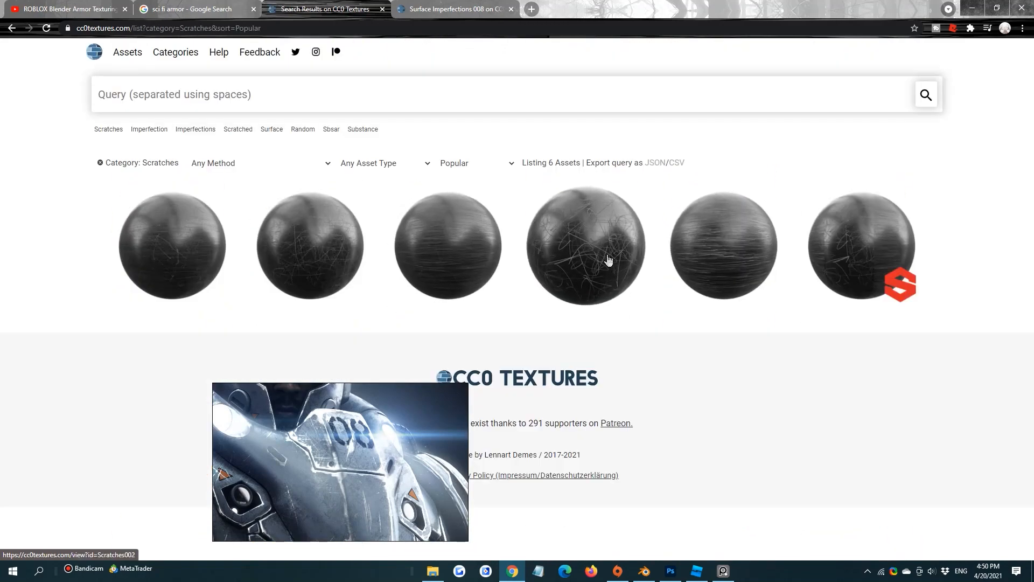
View the Scratches 005 texture page, open the Scratches 004 page instead, and switch back to Blender
{"action": "left_click", "coordinate": [203, 245]}
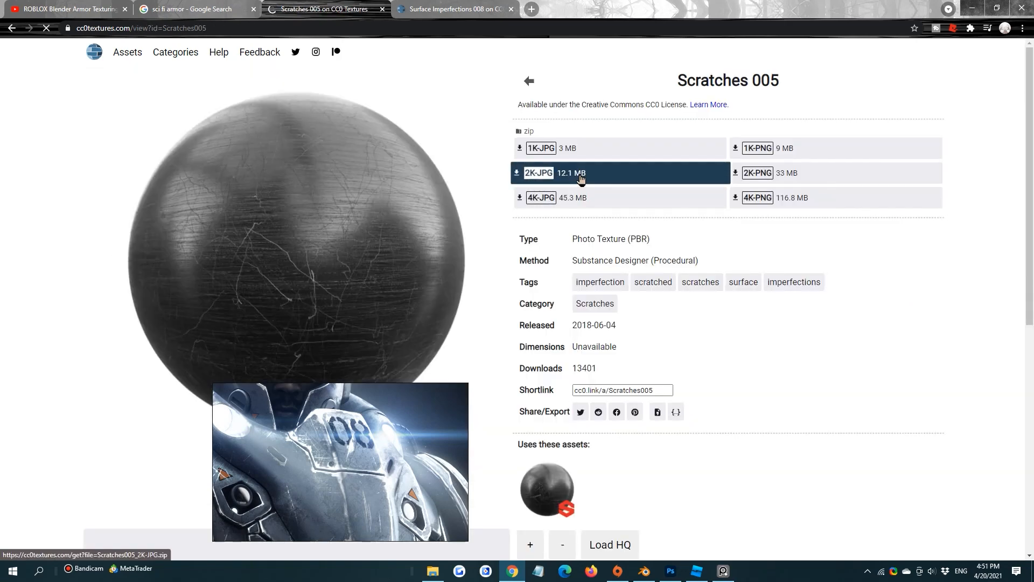
{"action": "left_click", "coordinate": [11, 28]}
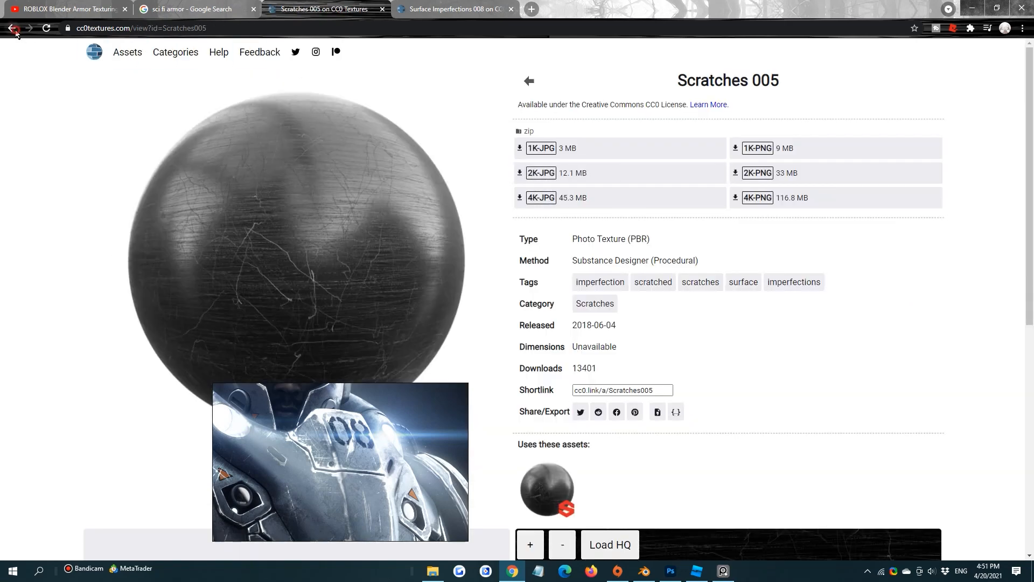
{"action": "left_click", "coordinate": [493, 257]}
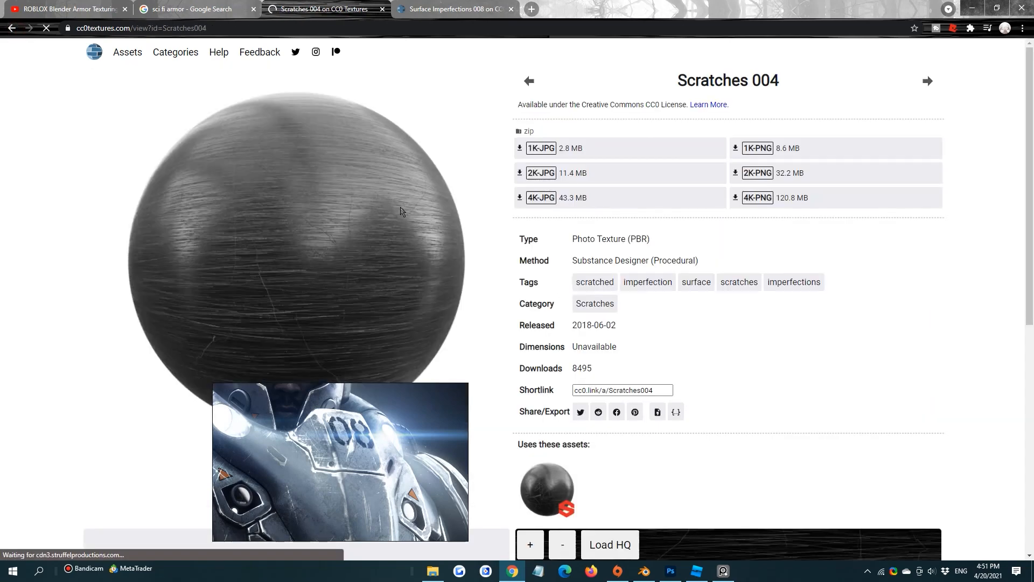
{"action": "left_click", "coordinate": [433, 571]}
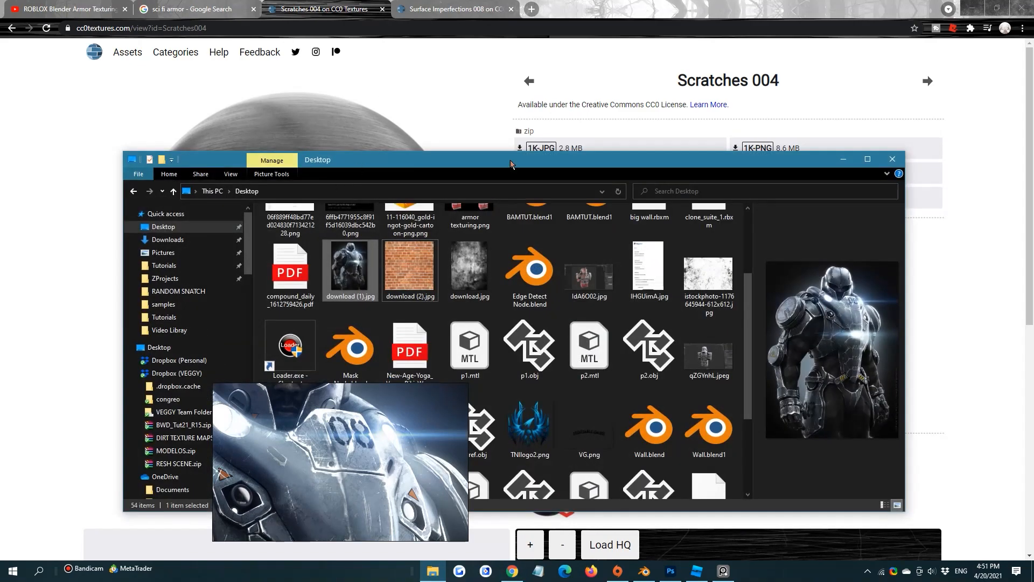
{"action": "left_click", "coordinate": [843, 159]}
{"action": "left_click", "coordinate": [644, 573]}
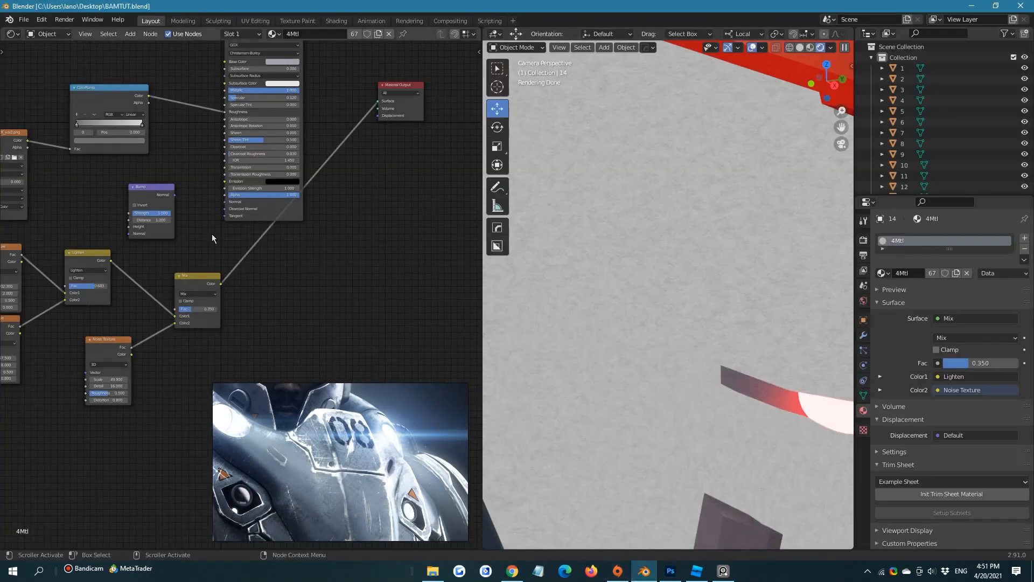
{"action": "middle_click_drag", "start_coordinate": [224, 173], "coordinate": [230, 150]}
{"action": "left_click", "coordinate": [105, 322]}
{"action": "middle_click_drag", "start_coordinate": [106, 325], "coordinate": [99, 287]}
{"action": "key", "text": "shift+d"}
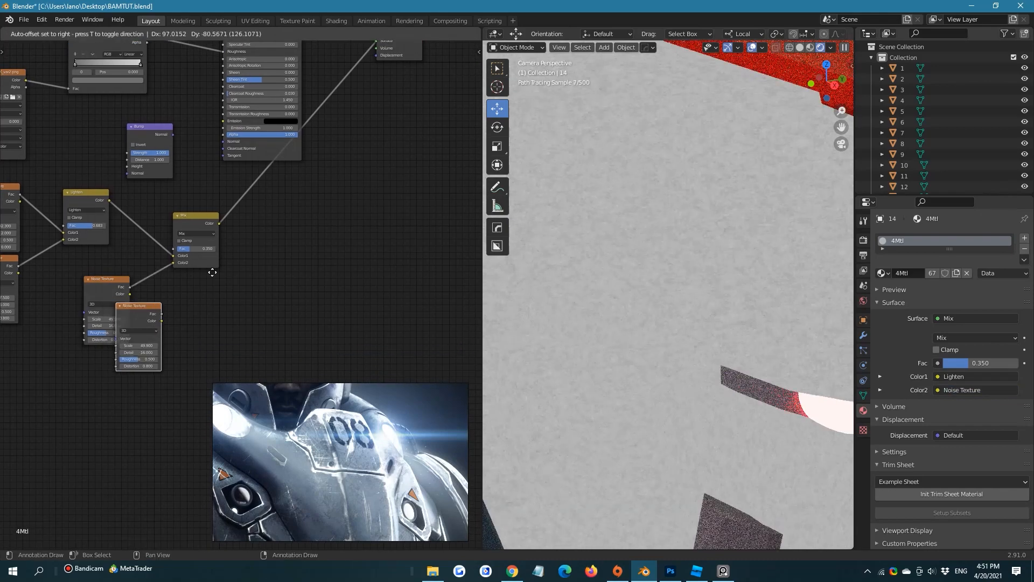
{"action": "left_click", "coordinate": [224, 305]}
{"action": "key", "text": "x"}
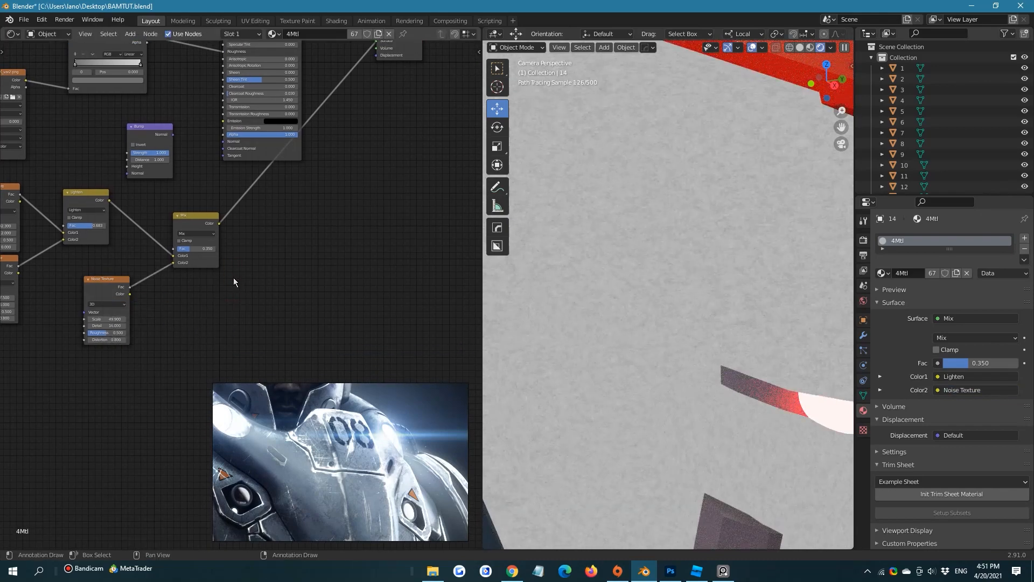
Add an Image Texture node beside the third Noise Texture and start opening an image for it
{"action": "key", "text": "shift+a"}
{"action": "left_click", "coordinate": [233, 277]}
{"action": "type", "text": "ima"}
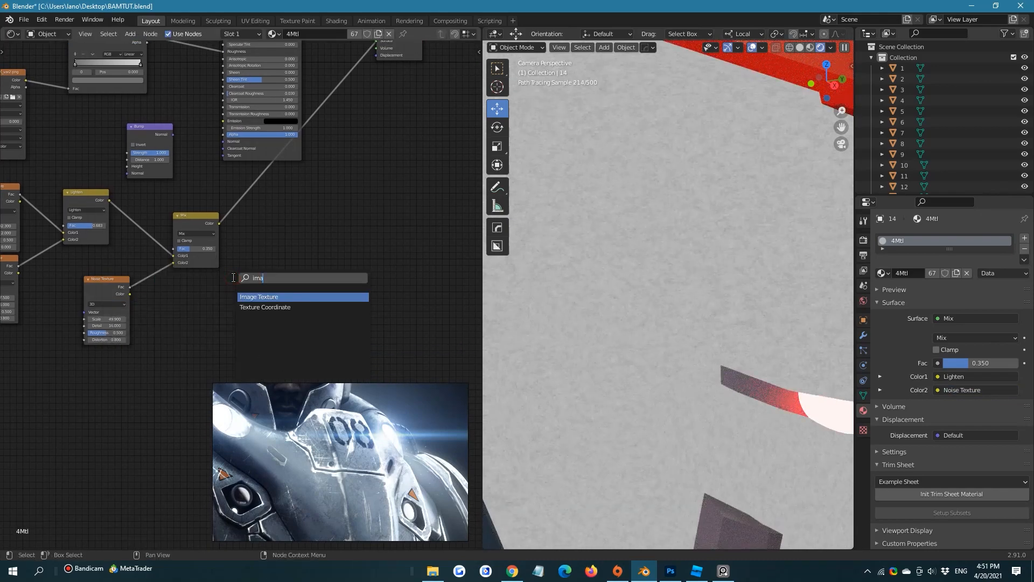
{"action": "left_click", "coordinate": [267, 295]}
{"action": "left_click", "coordinate": [271, 301]}
{"action": "left_click", "coordinate": [289, 306]}
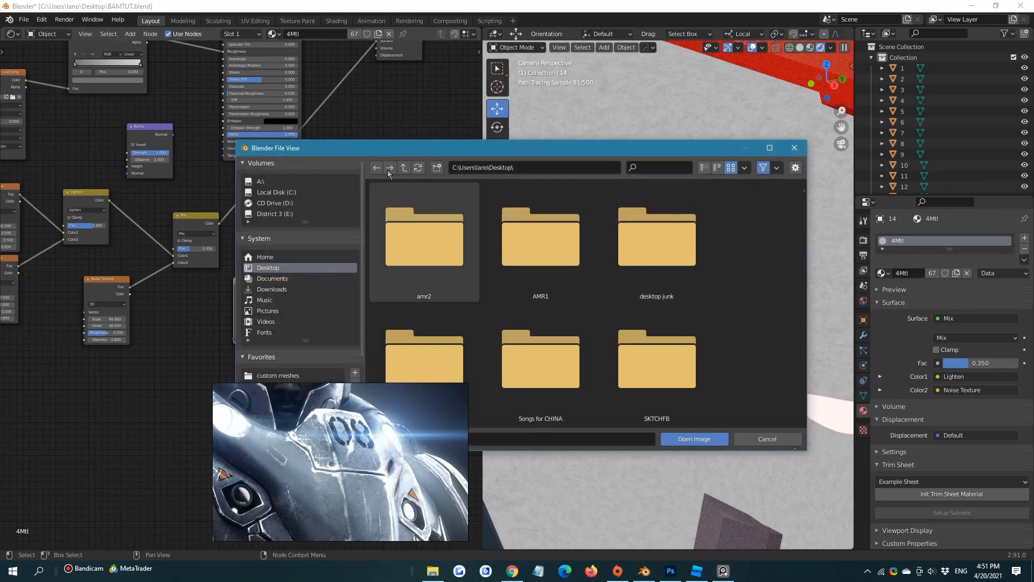
Browse to the cc0textures folder inside the bookmarked Textures folder and look through its subfolders for scratch textures
{"action": "scroll", "coordinate": [432, 293], "scroll_direction": "down", "scroll_amount": 2}
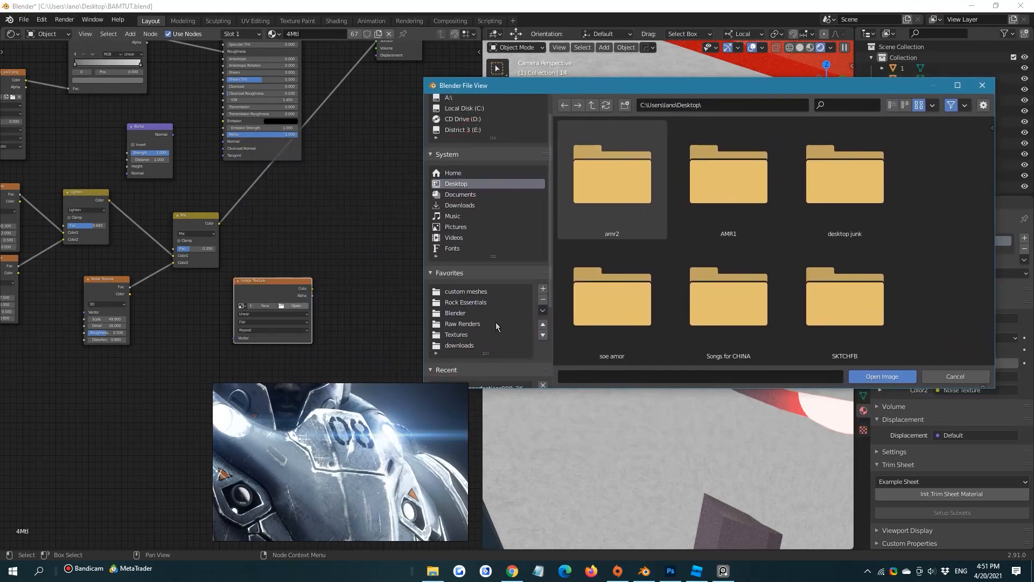
{"action": "left_click", "coordinate": [456, 334]}
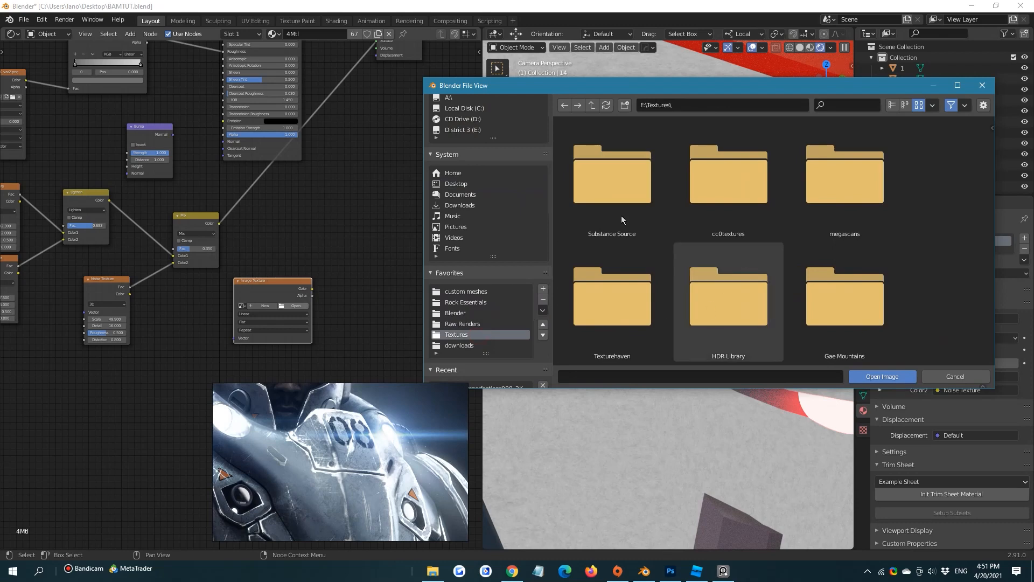
{"action": "scroll", "coordinate": [797, 226], "scroll_direction": "down", "scroll_amount": 8}
{"action": "scroll", "coordinate": [767, 230], "scroll_direction": "up", "scroll_amount": 8}
{"action": "double_click", "coordinate": [733, 160]}
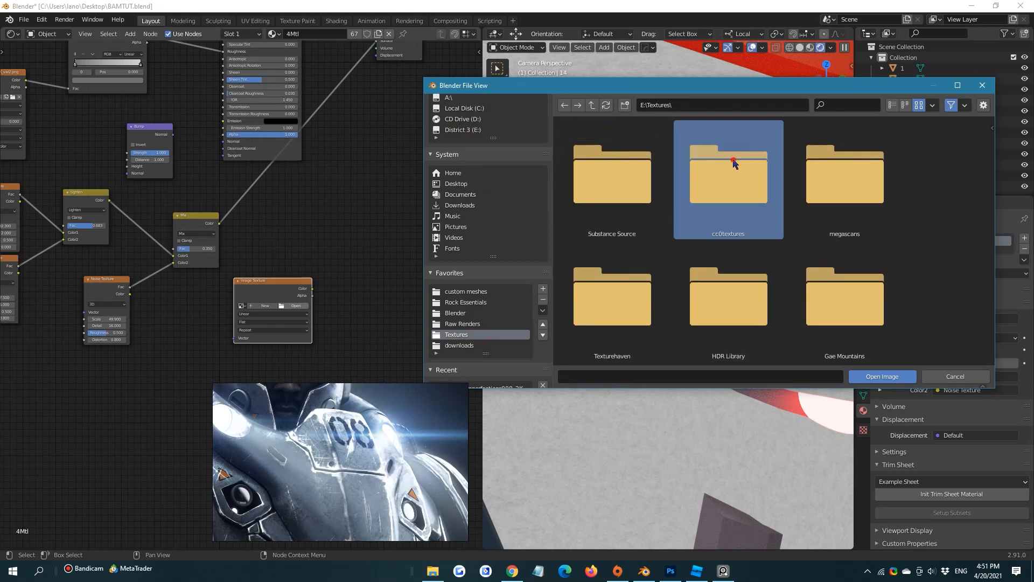
{"action": "scroll", "coordinate": [739, 207], "scroll_direction": "down", "scroll_amount": 10}
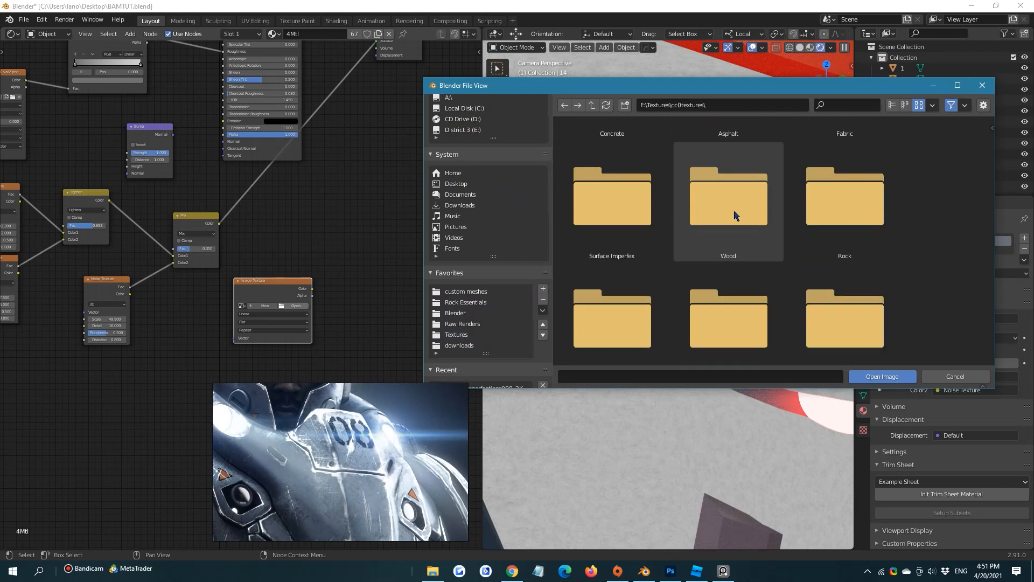
{"action": "scroll", "coordinate": [732, 215], "scroll_direction": "down", "scroll_amount": 3}
{"action": "scroll", "coordinate": [723, 223], "scroll_direction": "up", "scroll_amount": 5}
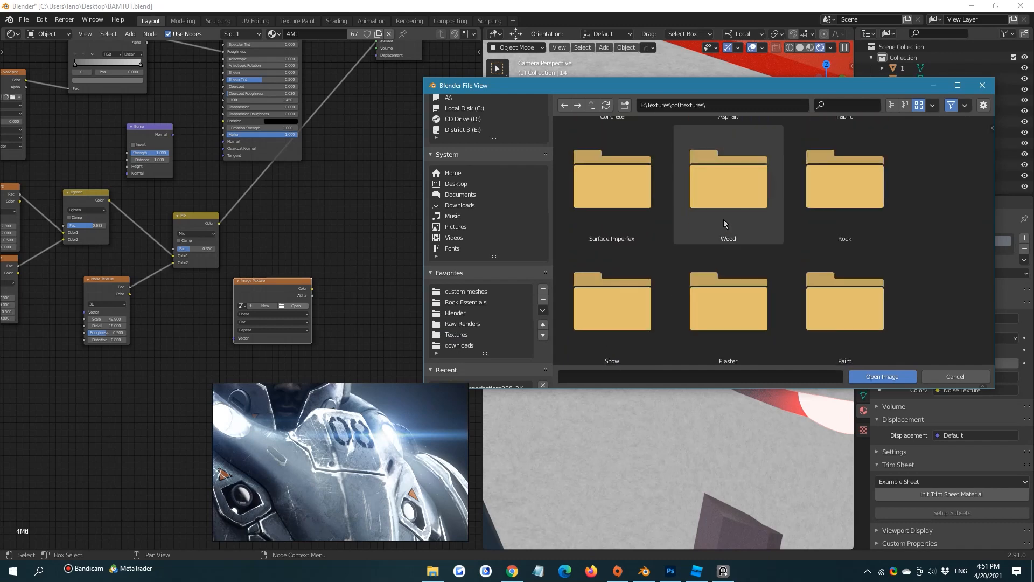
{"action": "scroll", "coordinate": [723, 218], "scroll_direction": "up", "scroll_amount": 5}
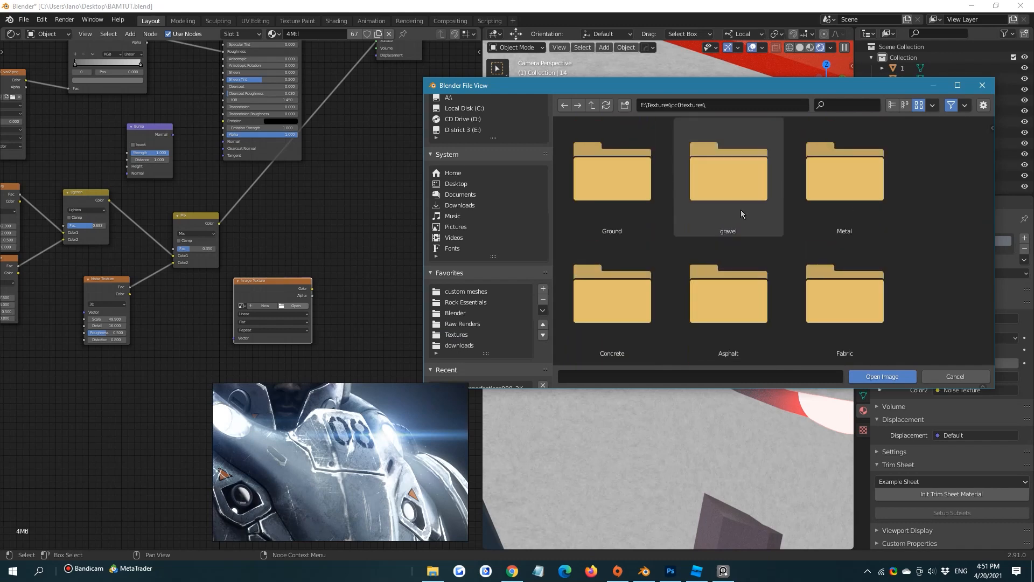
{"action": "scroll", "coordinate": [742, 213], "scroll_direction": "up", "scroll_amount": 2}
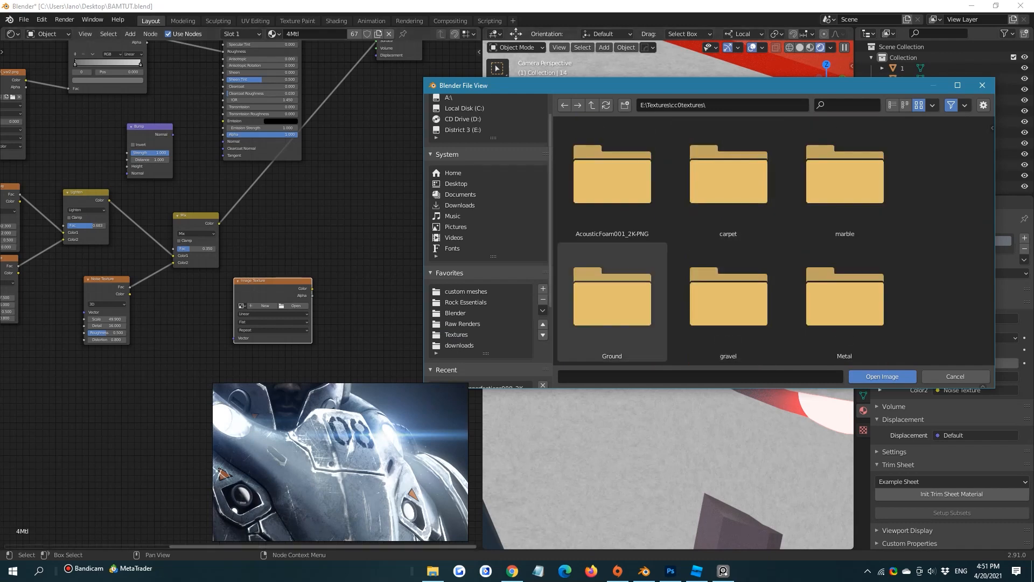
Switch to Chrome and download the 2K-PNG version of Scratches 004
{"action": "left_click", "coordinate": [512, 571]}
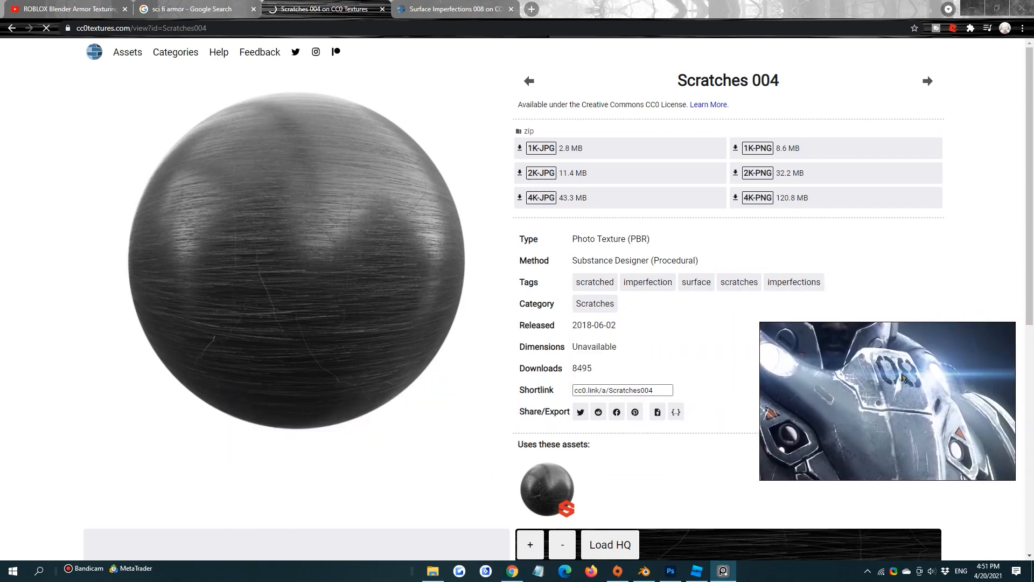
{"action": "left_click", "coordinate": [795, 175]}
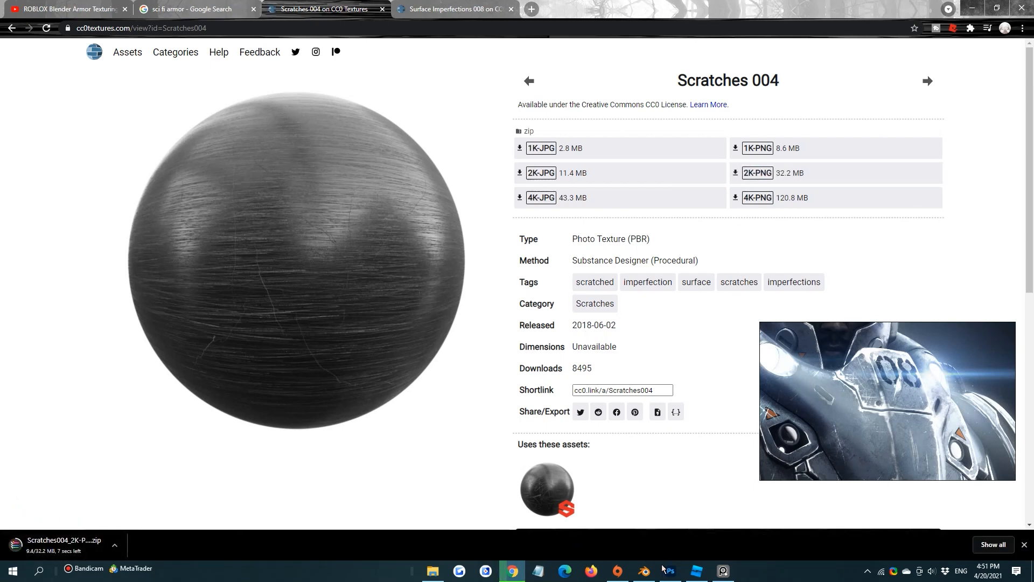
{"action": "left_click", "coordinate": [646, 570]}
{"action": "left_click", "coordinate": [646, 571]}
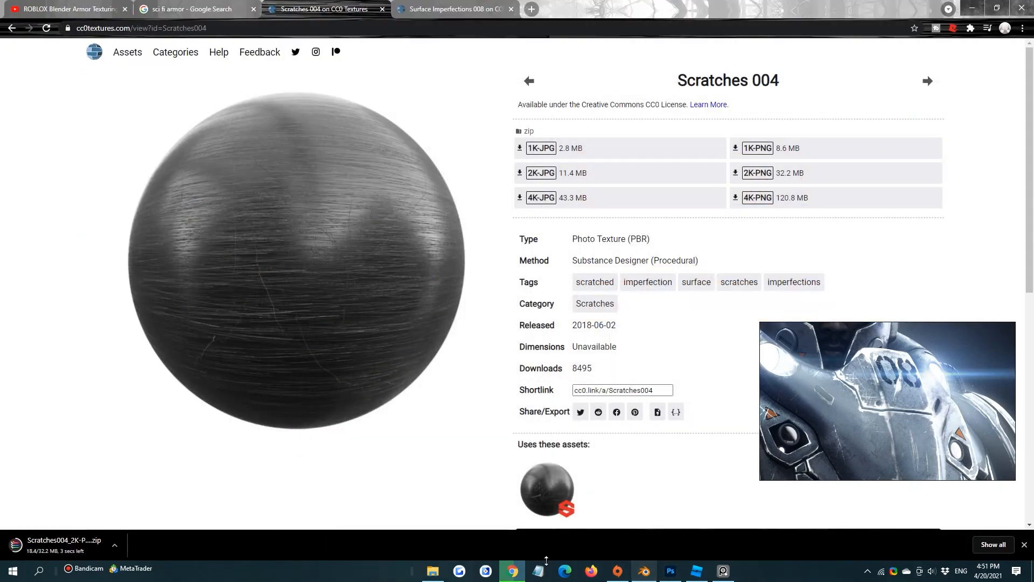
Copy the cc0textures folder path from Blender's image file browser and open that folder in File Explorer
{"action": "left_click", "coordinate": [641, 570]}
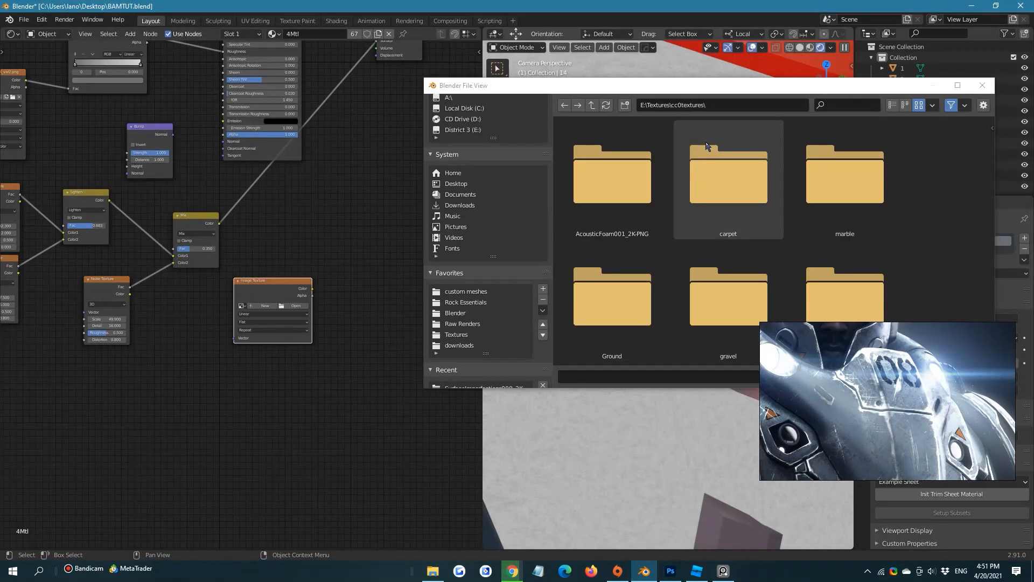
{"action": "left_click", "coordinate": [708, 106]}
{"action": "left_click", "coordinate": [435, 569]}
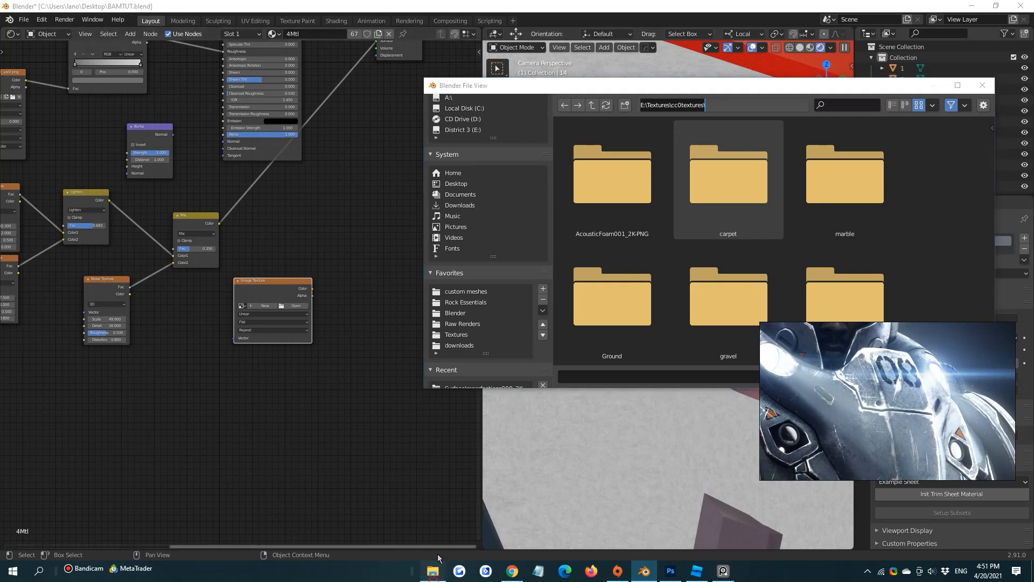
{"action": "left_click", "coordinate": [535, 191]}
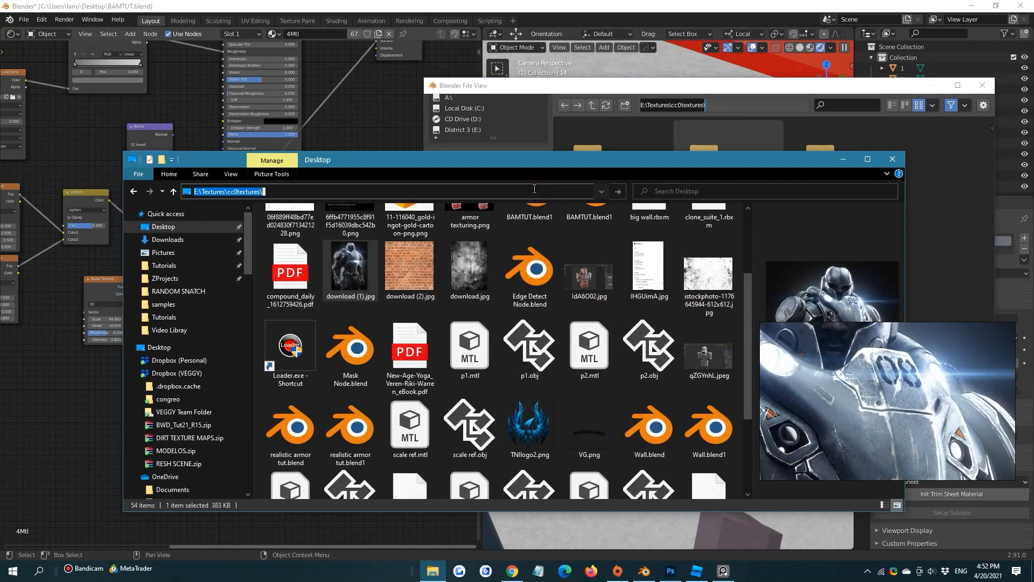
{"action": "key", "text": "Return"}
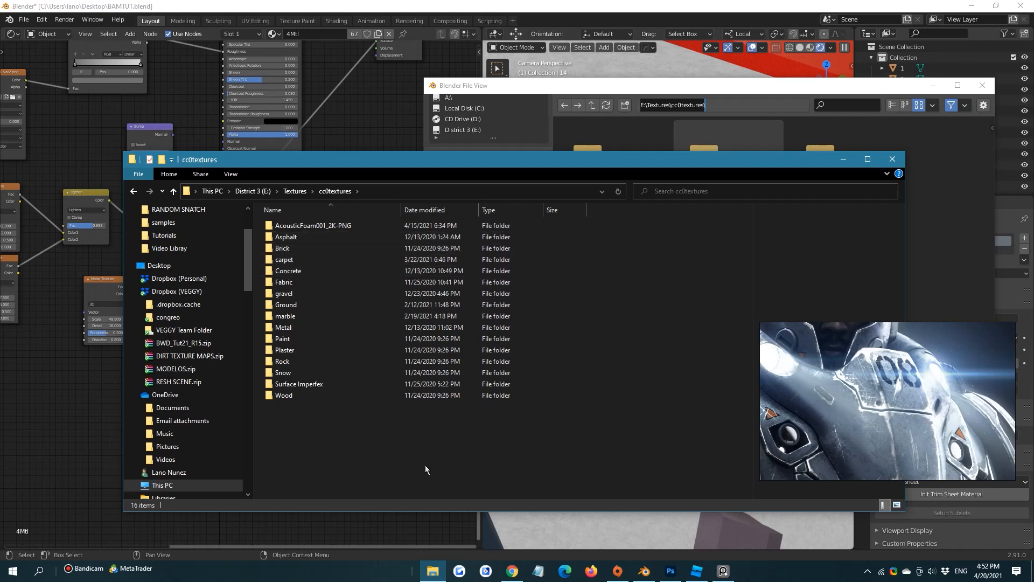
Put the downloaded Scratches 004 zip from Chrome into the cc0textures folder in File Explorer
{"action": "left_click", "coordinate": [511, 571]}
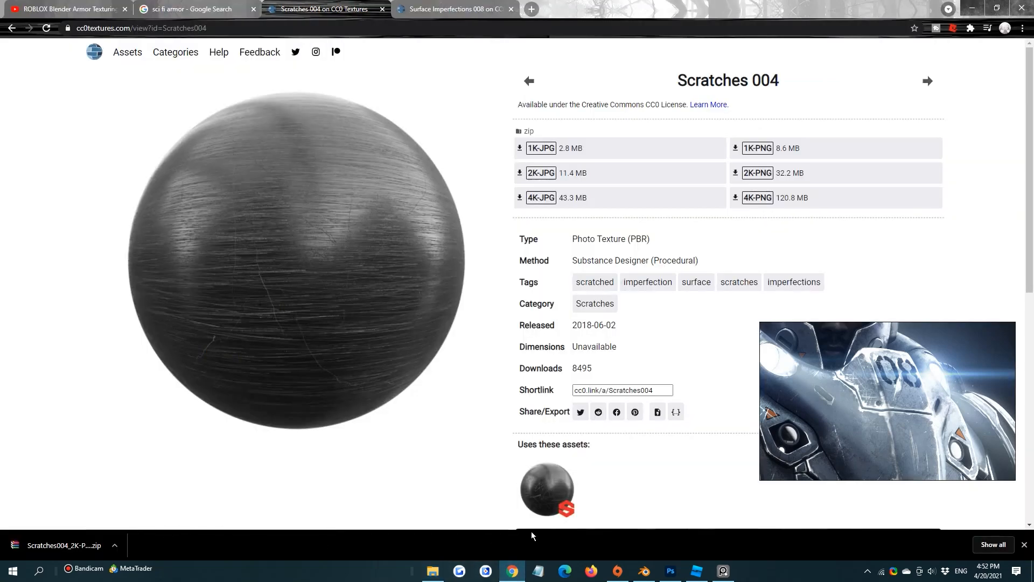
{"action": "left_click", "coordinate": [433, 570]}
{"action": "left_click_drag", "start_coordinate": [58, 547], "coordinate": [388, 453]}
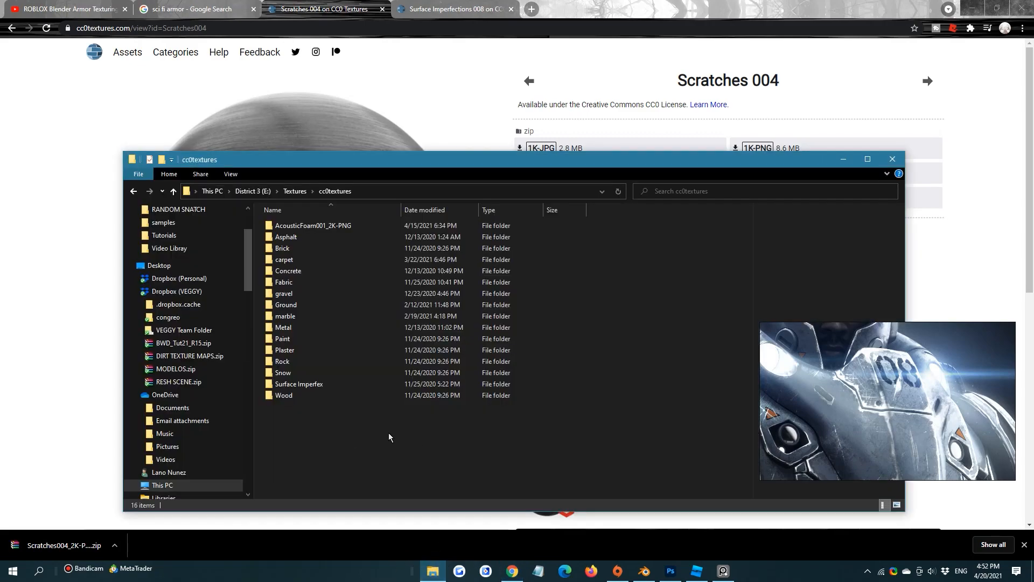
Extract Scratches004_2K-PNG.zip into its own Scratches004_2K-PNG folder and delete the zip file
{"action": "right_click", "coordinate": [347, 410]}
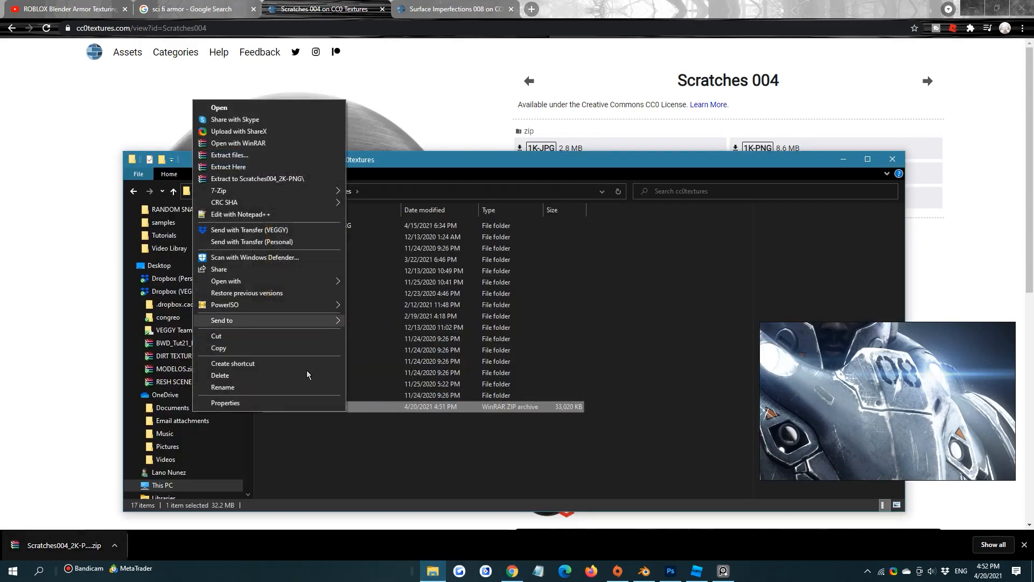
{"action": "left_click", "coordinate": [386, 487]}
{"action": "left_click", "coordinate": [334, 411]}
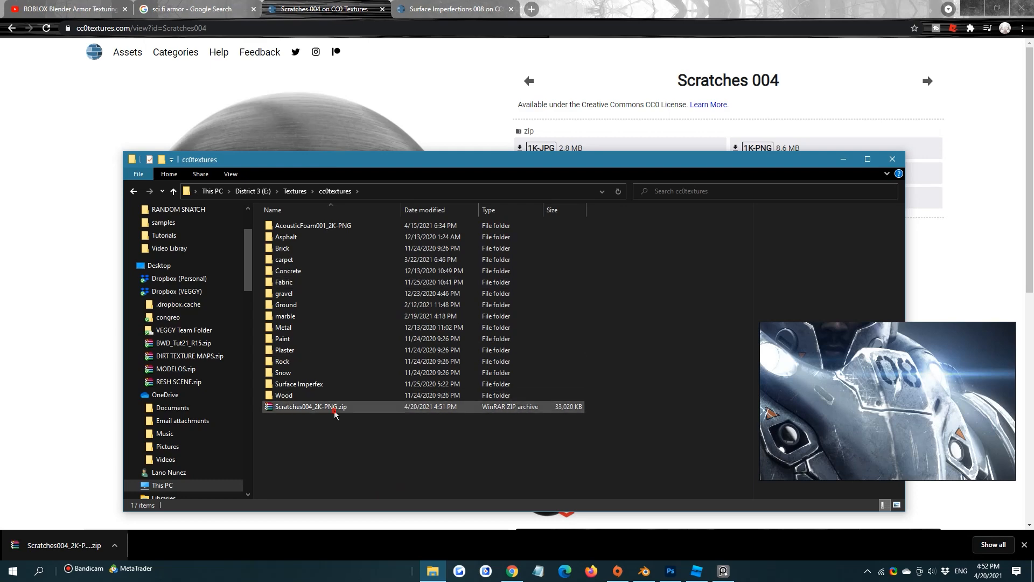
{"action": "right_click", "coordinate": [334, 412]}
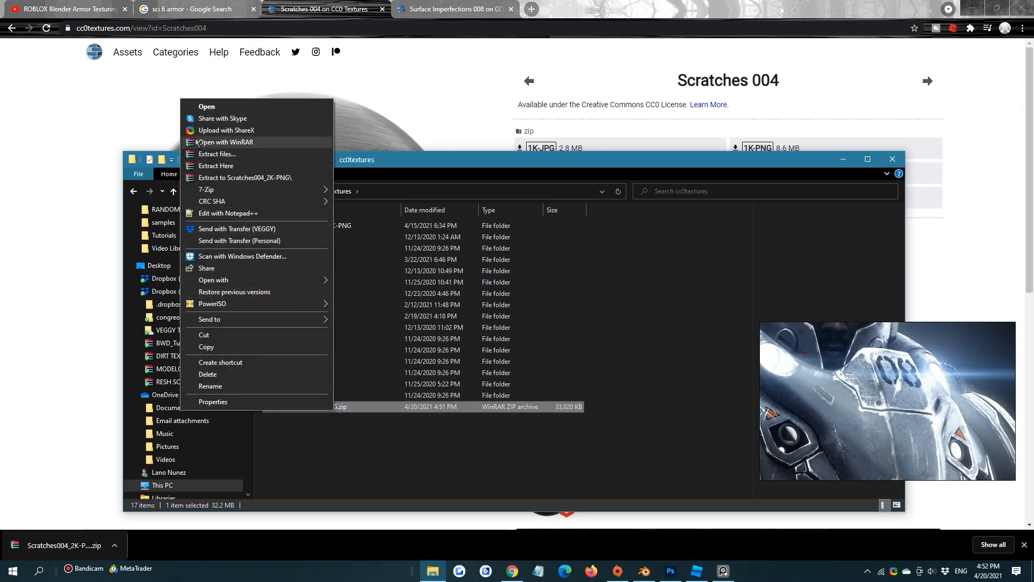
{"action": "left_click", "coordinate": [475, 461]}
{"action": "left_click", "coordinate": [385, 412]}
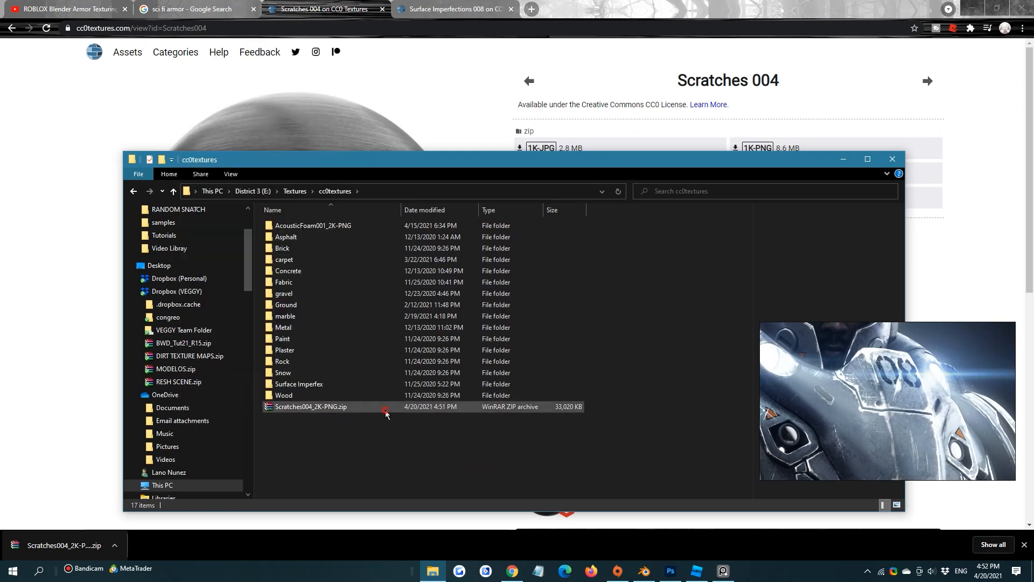
{"action": "right_click", "coordinate": [385, 412]}
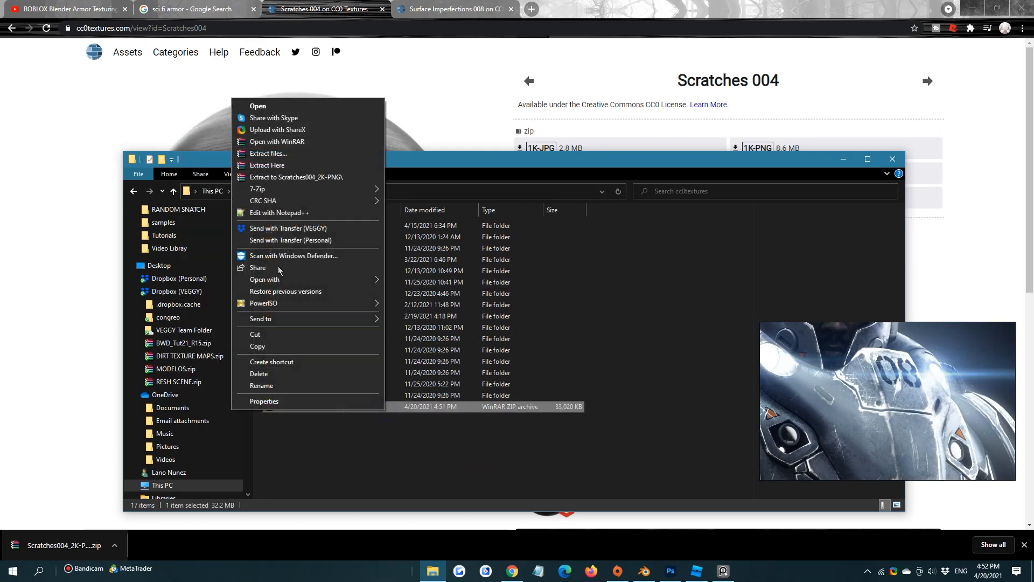
{"action": "left_click", "coordinate": [295, 177]}
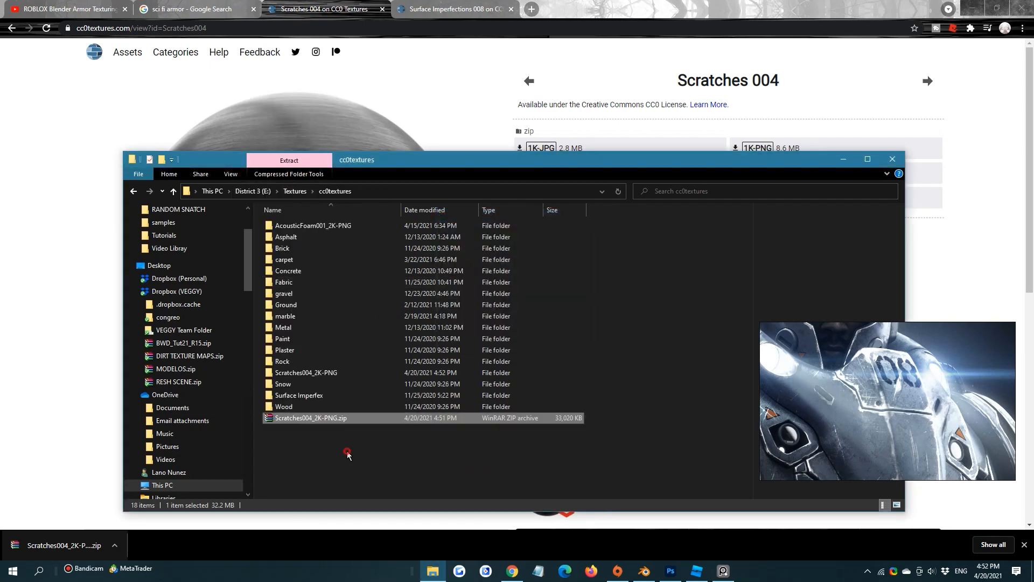
{"action": "left_click", "coordinate": [348, 455]}
{"action": "left_click", "coordinate": [333, 418]}
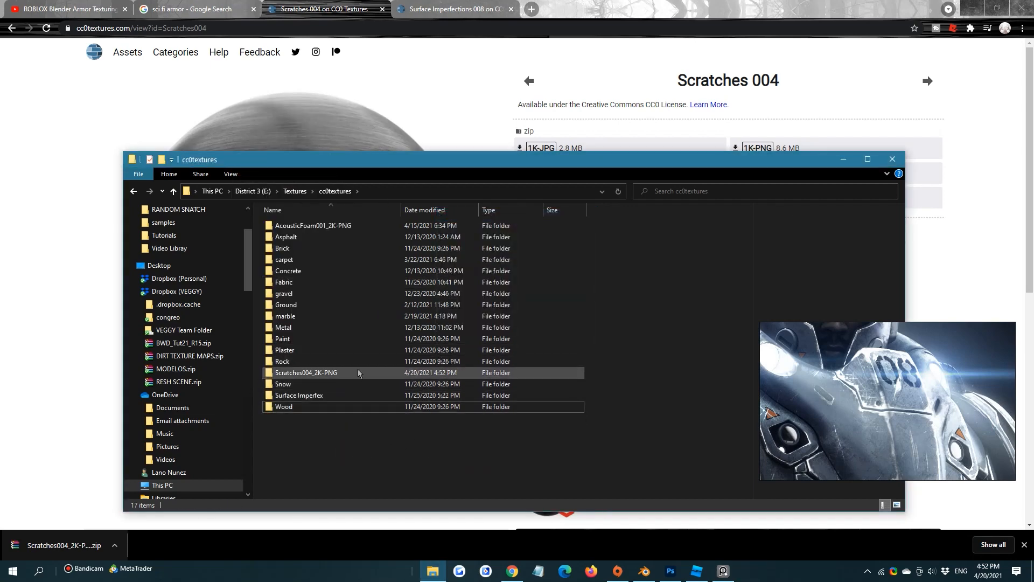
Copy the path of the extracted Scratches004_2K-PNG folder and go to it in Blender's image file browser
{"action": "double_click", "coordinate": [318, 372]}
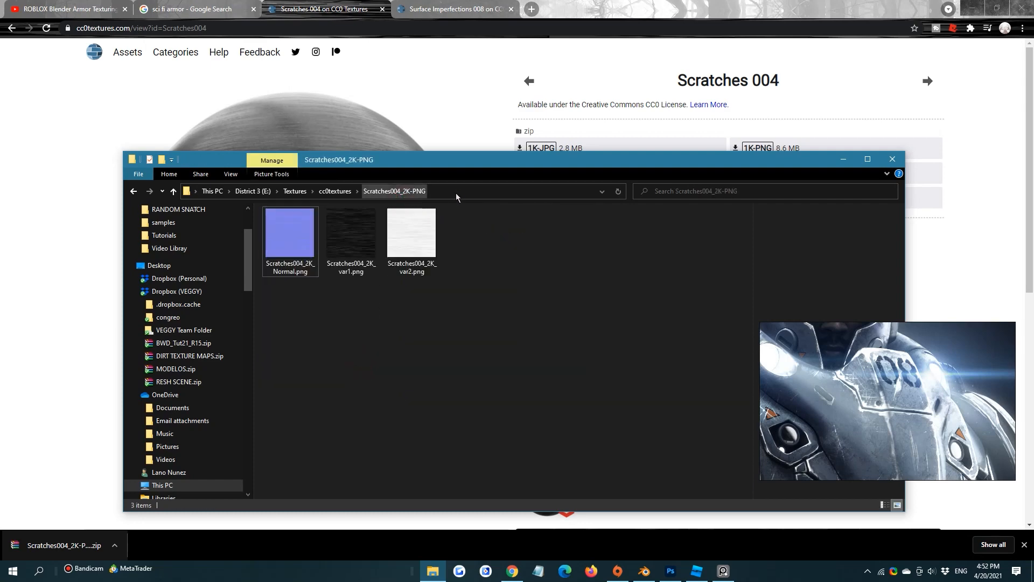
{"action": "left_click", "coordinate": [458, 192]}
{"action": "key", "text": "ctrl+c"}
{"action": "left_click", "coordinate": [641, 571]}
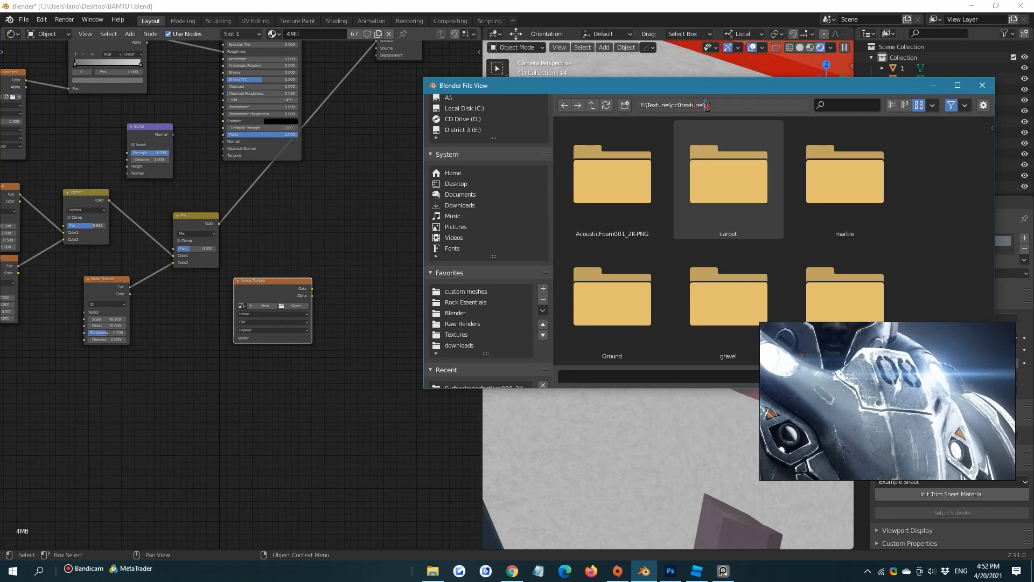
{"action": "key", "text": "ctrl+v"}
{"action": "key", "text": "Return"}
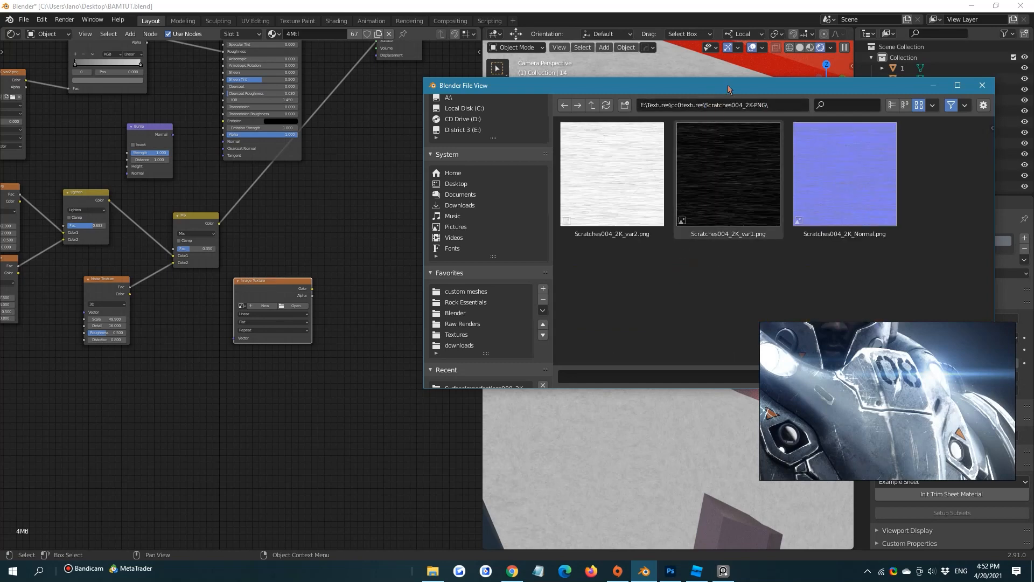
Load Scratches004_2K_var1.png into the new Image Texture node and set its color space to Non-Color
{"action": "left_click_drag", "start_coordinate": [728, 85], "coordinate": [475, 80]}
{"action": "left_click", "coordinate": [544, 138]}
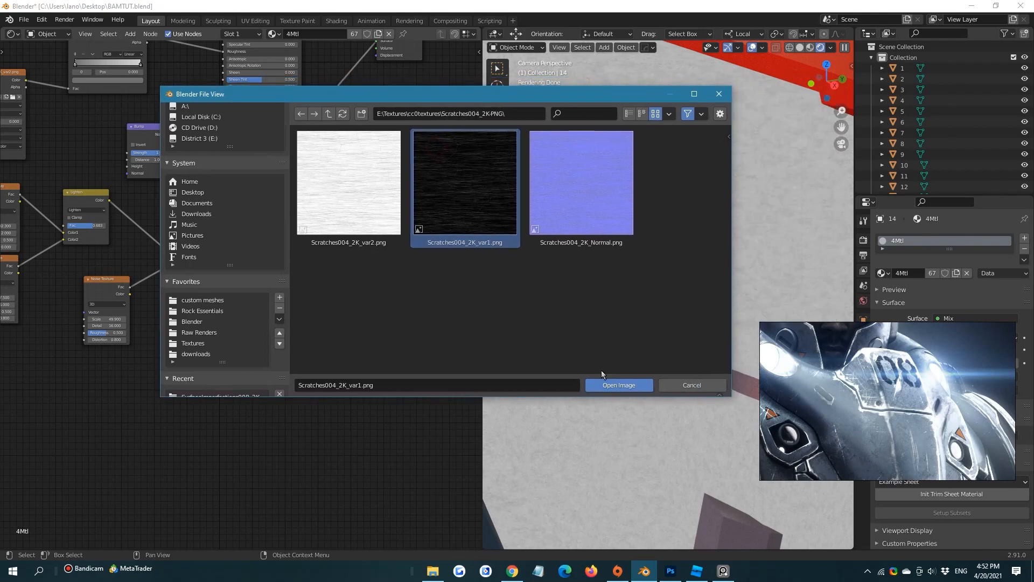
{"action": "left_click", "coordinate": [614, 381]}
{"action": "left_click", "coordinate": [311, 365]}
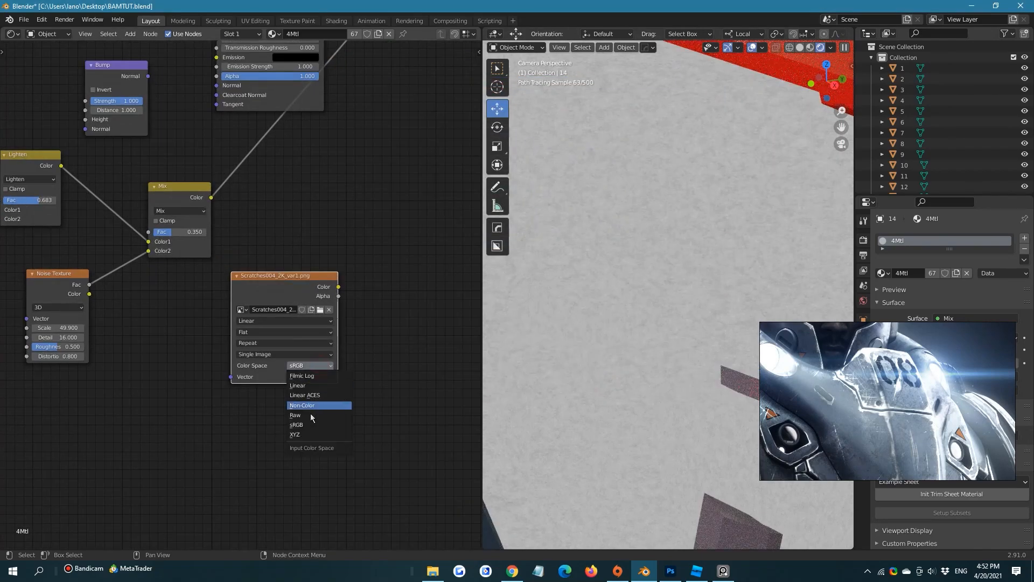
{"action": "left_click", "coordinate": [315, 405]}
{"action": "left_click", "coordinate": [298, 276]}
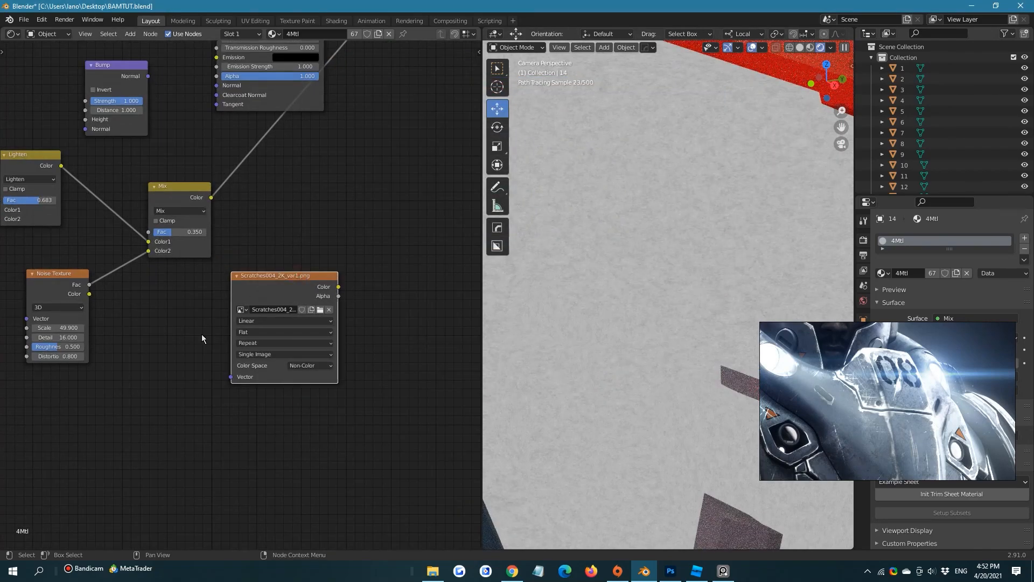
Add a MixRGB node and feed it the noise Mix output as Color1 and the scratches image color as Color2
{"action": "scroll", "coordinate": [202, 334], "scroll_direction": "down", "scroll_amount": 2}
{"action": "left_click", "coordinate": [338, 206]}
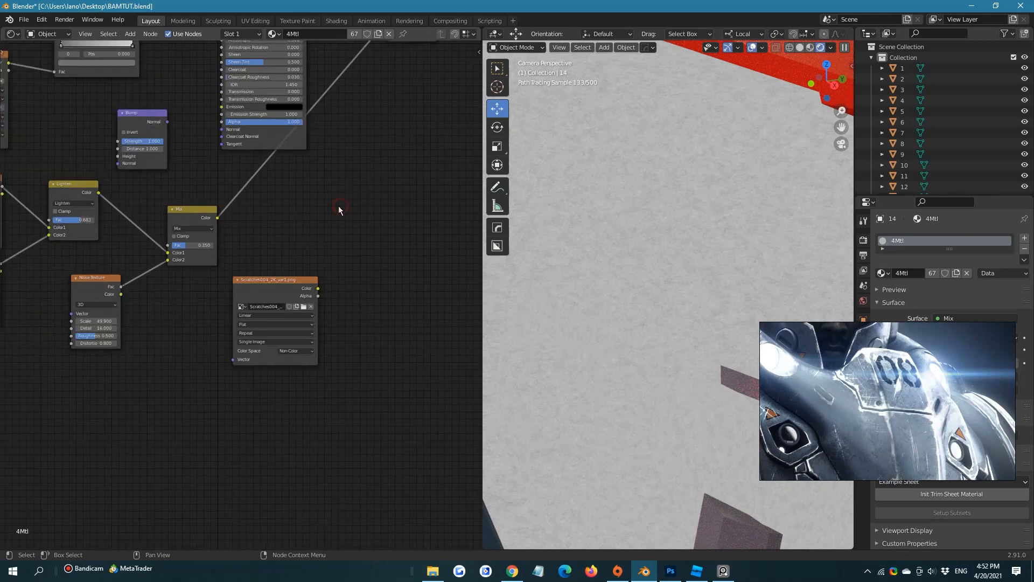
{"action": "key", "text": "shift+a"}
{"action": "type", "text": "mix"}
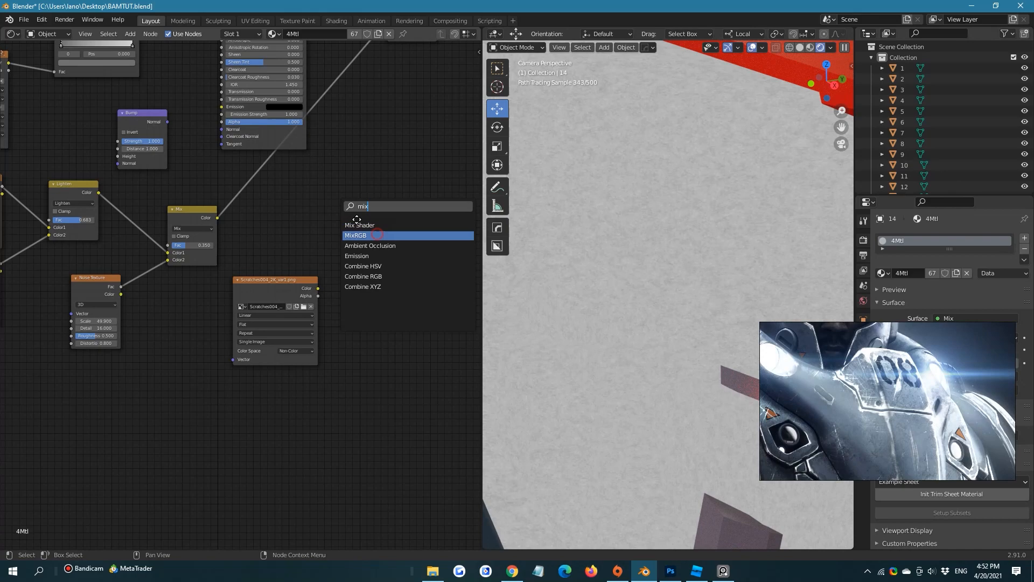
{"action": "left_click", "coordinate": [357, 235]}
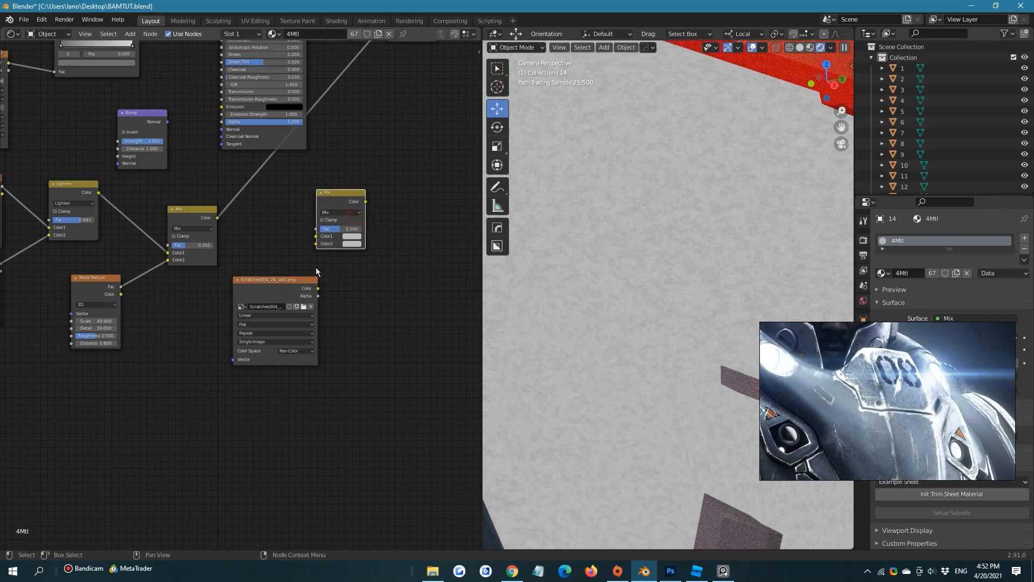
{"action": "left_click_drag", "start_coordinate": [295, 282], "coordinate": [223, 295]}
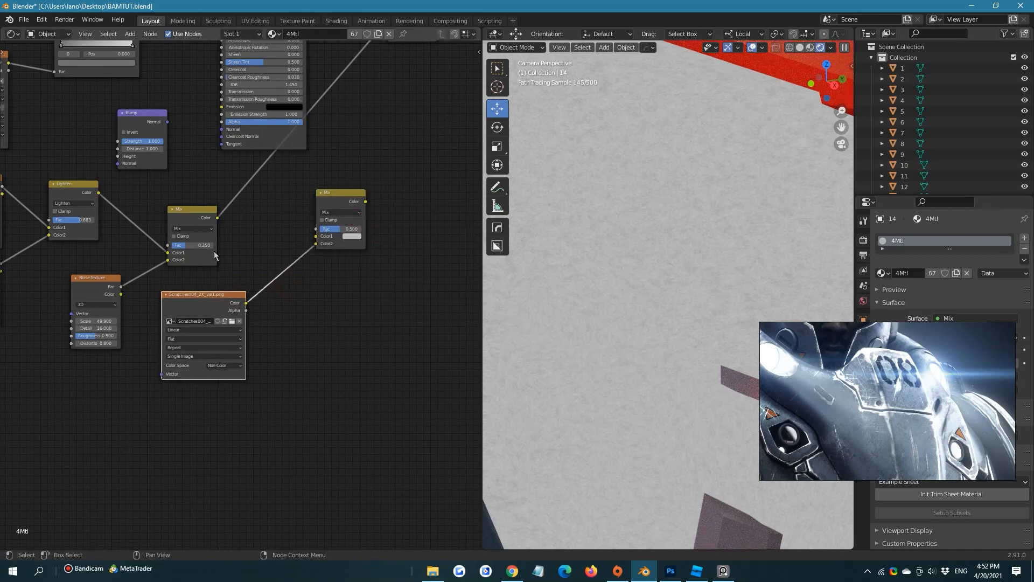
{"action": "left_click_drag", "start_coordinate": [218, 218], "coordinate": [320, 235]}
Connect the new Mix node's color output to the Material Output surface to preview it on the model
{"action": "middle_click_drag", "start_coordinate": [380, 189], "coordinate": [275, 307]}
{"action": "scroll", "coordinate": [276, 306], "scroll_direction": "down", "scroll_amount": 2}
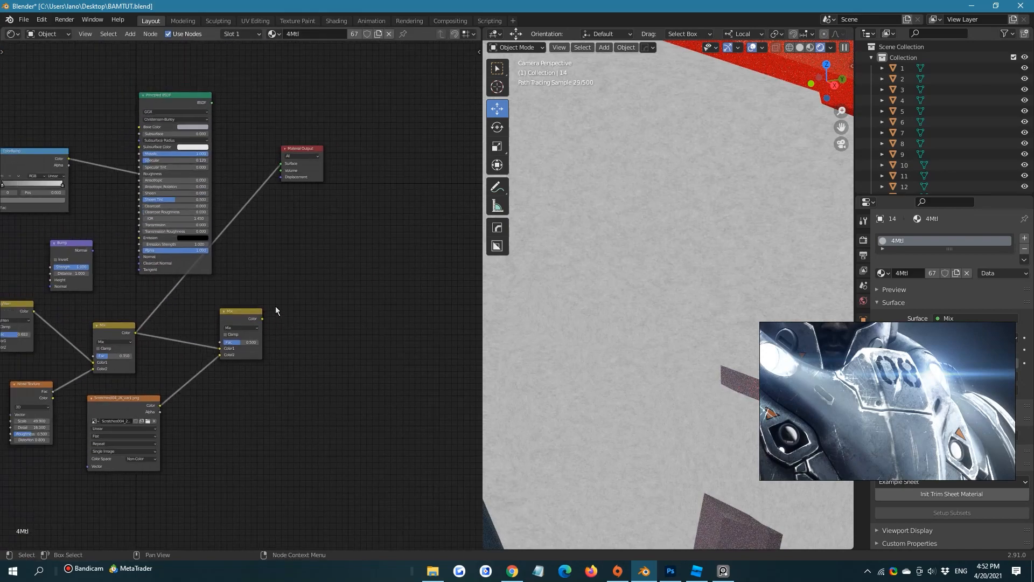
{"action": "left_click_drag", "start_coordinate": [262, 320], "coordinate": [283, 164]}
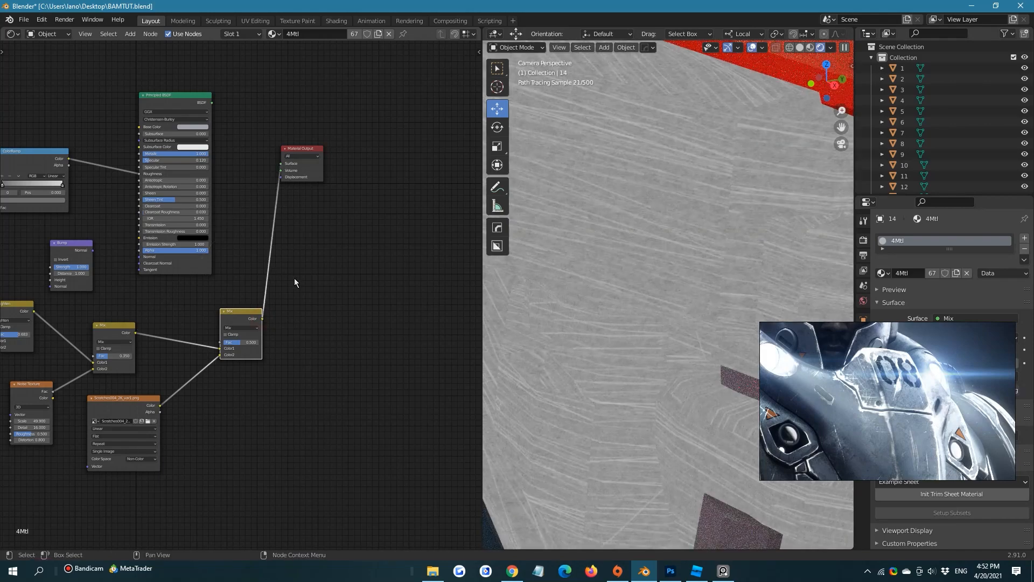
{"action": "scroll", "coordinate": [124, 326], "scroll_direction": "down", "scroll_amount": 1}
Add Texture Coordinate and Mapping nodes to the scratches image and spread the three nodes out below the noise textures
{"action": "left_click_drag", "start_coordinate": [144, 317], "coordinate": [184, 353]}
{"action": "key", "text": "ctrl+t"}
{"action": "middle_click_drag", "start_coordinate": [64, 385], "coordinate": [140, 317]}
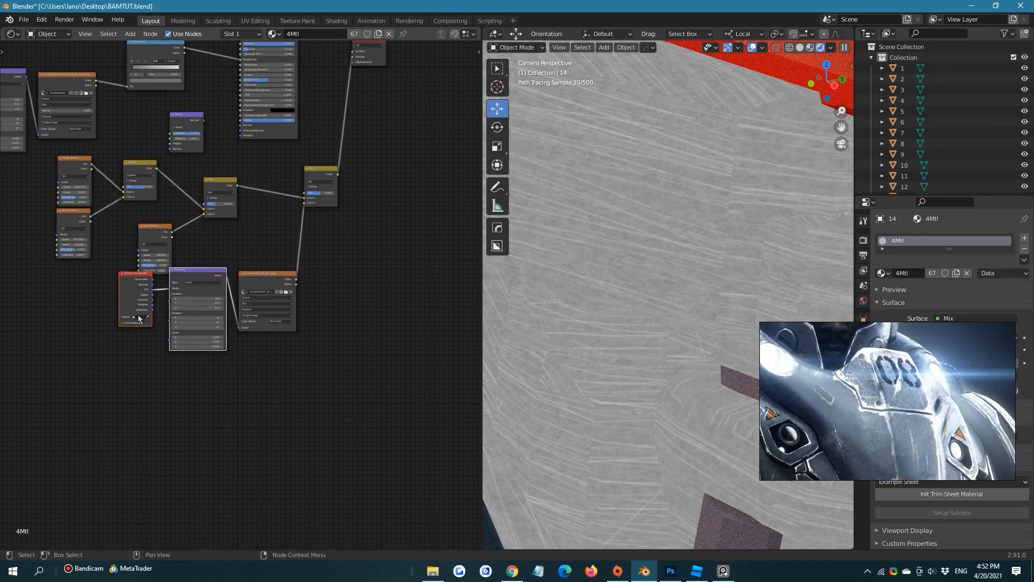
{"action": "left_click_drag", "start_coordinate": [75, 295], "coordinate": [185, 353]}
{"action": "left_click_drag", "start_coordinate": [199, 277], "coordinate": [173, 322]}
{"action": "key", "text": "Home"}
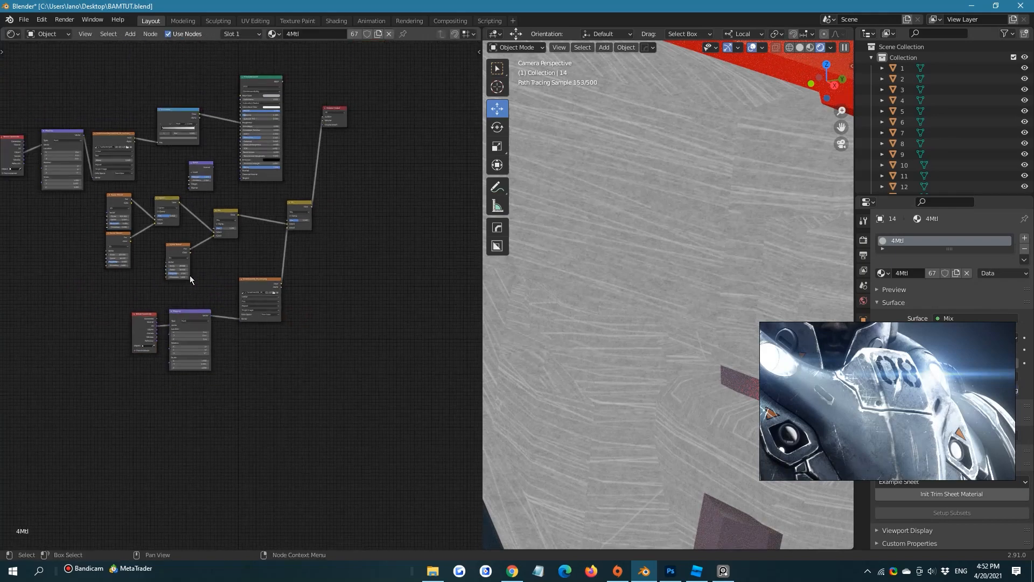
{"action": "middle_click_drag", "start_coordinate": [180, 297], "coordinate": [180, 245]}
{"action": "scroll", "coordinate": [271, 361], "scroll_direction": "up", "scroll_amount": 3}
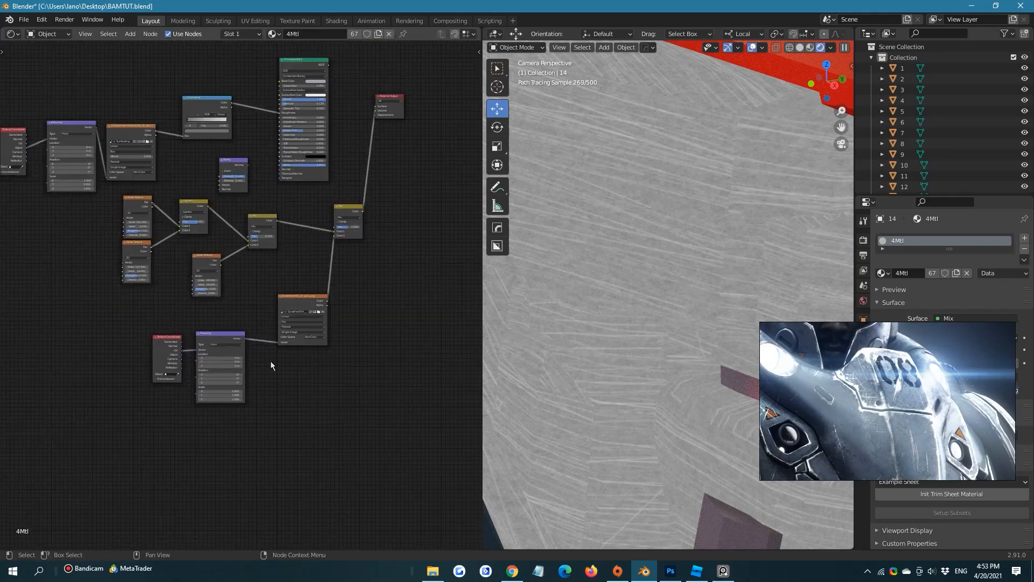
Map the scratches image with Object coordinates through the Mapping node and set its projection to Box
{"action": "middle_click_drag", "start_coordinate": [258, 364], "coordinate": [325, 255]}
{"action": "scroll", "coordinate": [243, 287], "scroll_direction": "up", "scroll_amount": 2}
{"action": "left_click_drag", "start_coordinate": [213, 274], "coordinate": [243, 262]}
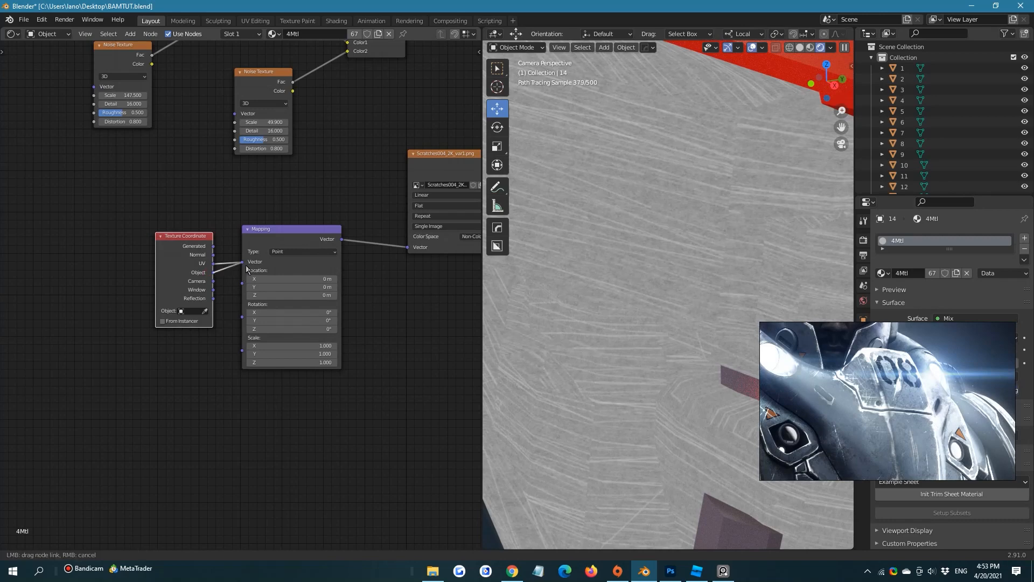
{"action": "scroll", "coordinate": [395, 354], "scroll_direction": "up", "scroll_amount": 1}
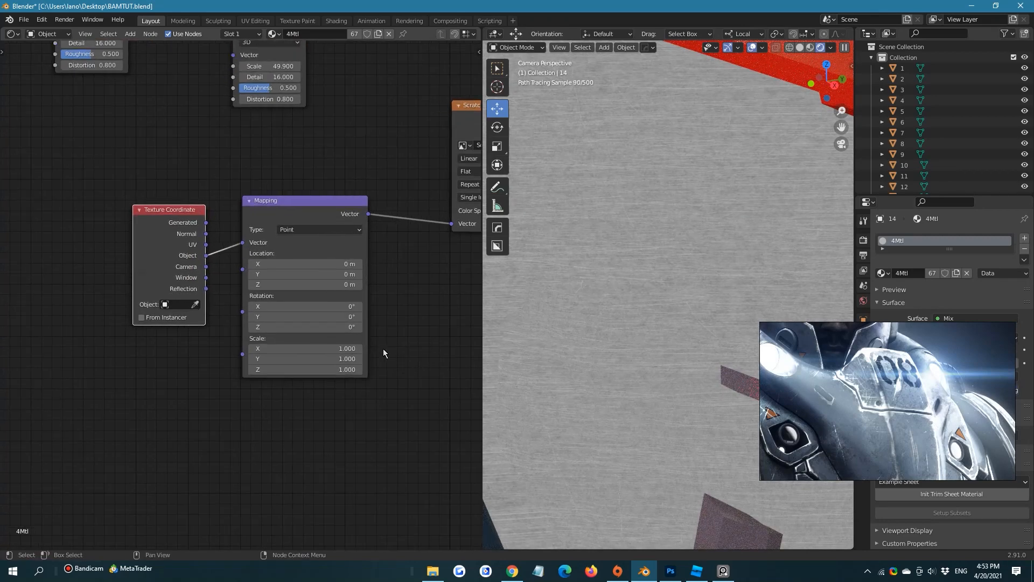
{"action": "middle_click_drag", "start_coordinate": [302, 328], "coordinate": [148, 386]}
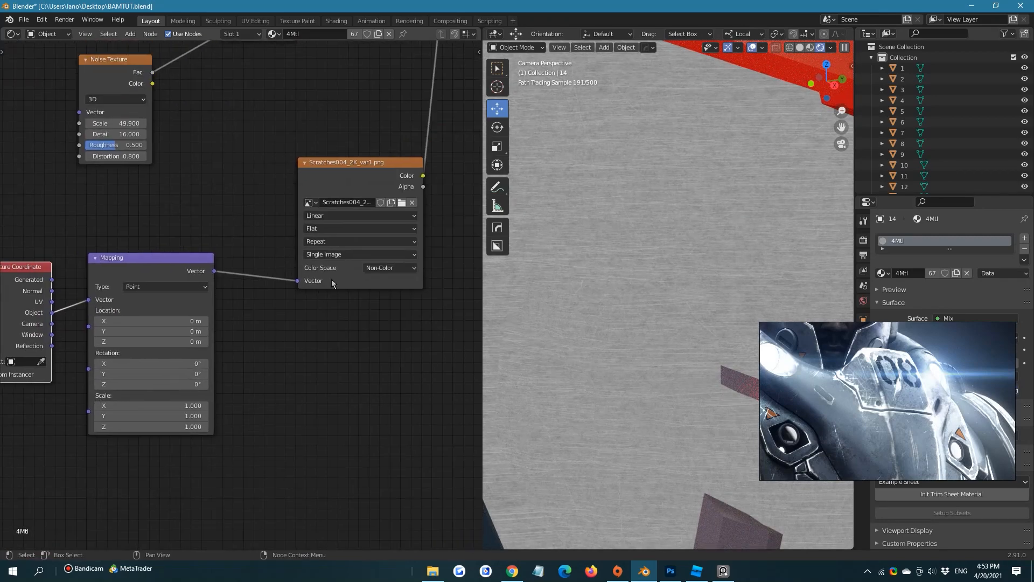
{"action": "left_click", "coordinate": [349, 228]}
{"action": "left_click", "coordinate": [318, 251]}
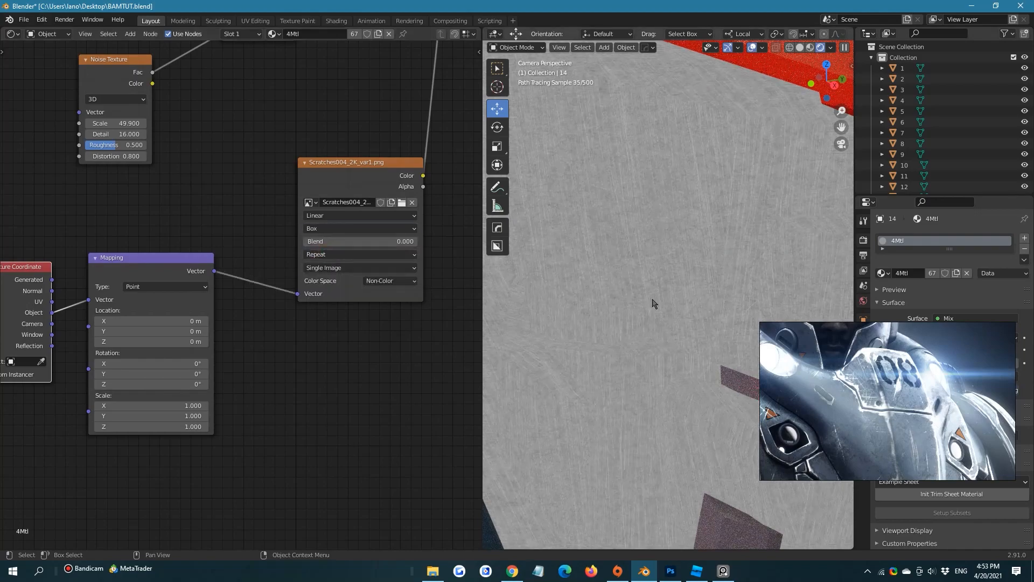
Try the Lighten blend mode on the scratches Mix node with the factor at 1.000
{"action": "scroll", "coordinate": [653, 303], "scroll_direction": "up", "scroll_amount": 3}
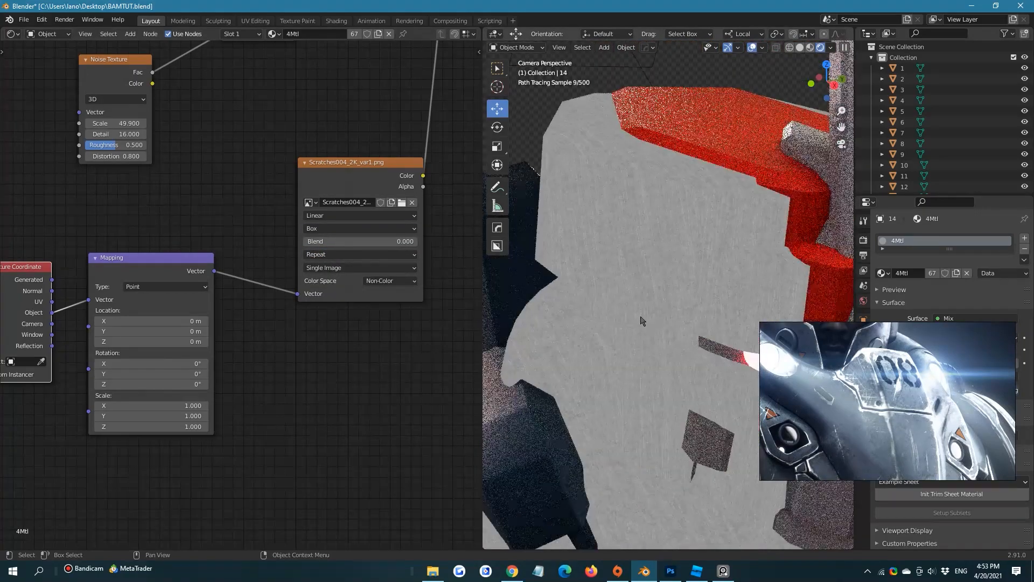
{"action": "middle_click_drag", "start_coordinate": [468, 220], "coordinate": [357, 424]}
{"action": "scroll", "coordinate": [340, 237], "scroll_direction": "up", "scroll_amount": 3}
{"action": "middle_click_drag", "start_coordinate": [339, 305], "coordinate": [339, 371]}
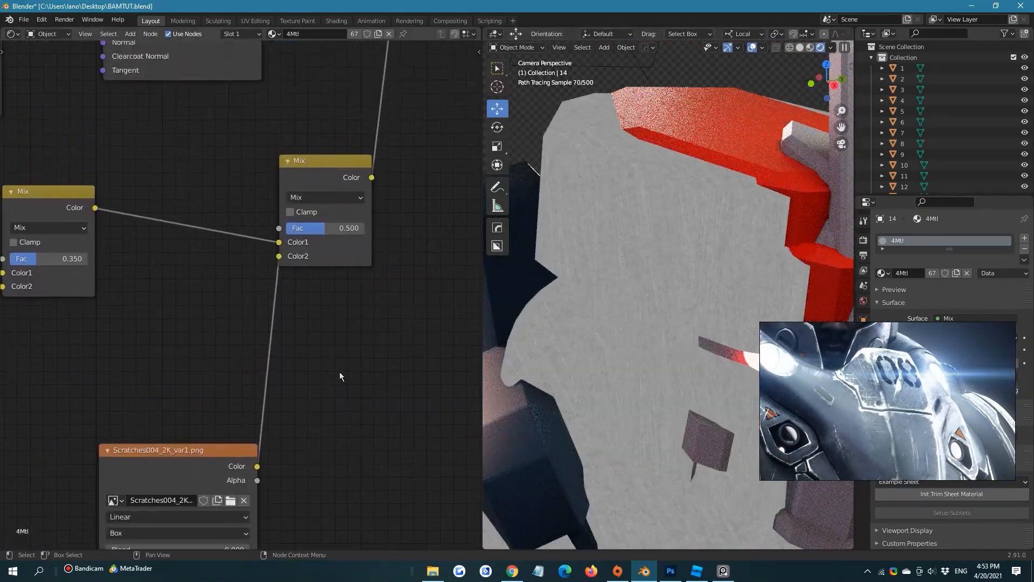
{"action": "scroll", "coordinate": [339, 371], "scroll_direction": "up", "scroll_amount": 4}
{"action": "left_click", "coordinate": [366, 167]}
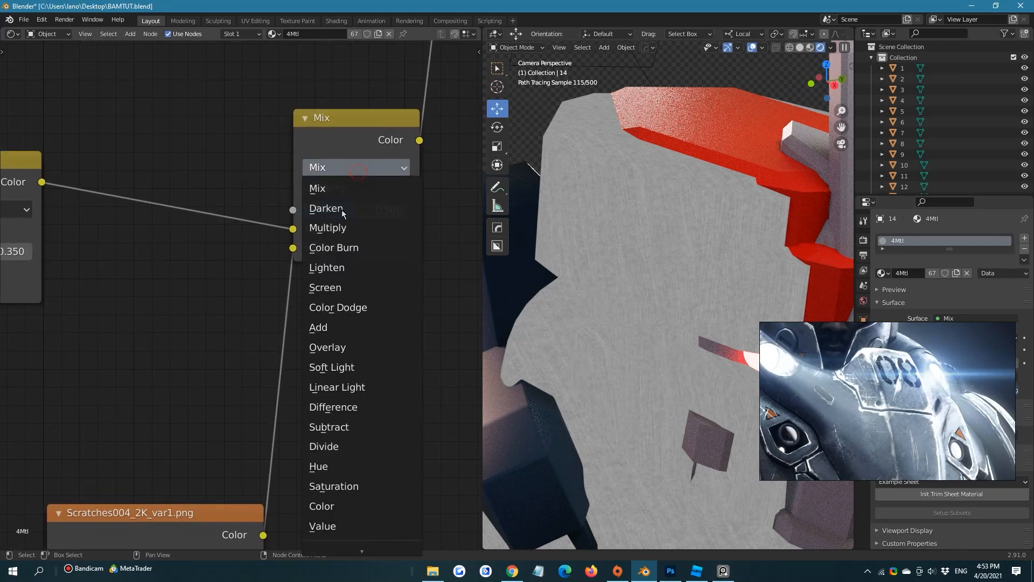
{"action": "left_click", "coordinate": [331, 265]}
{"action": "scroll", "coordinate": [641, 223], "scroll_direction": "up", "scroll_amount": 3}
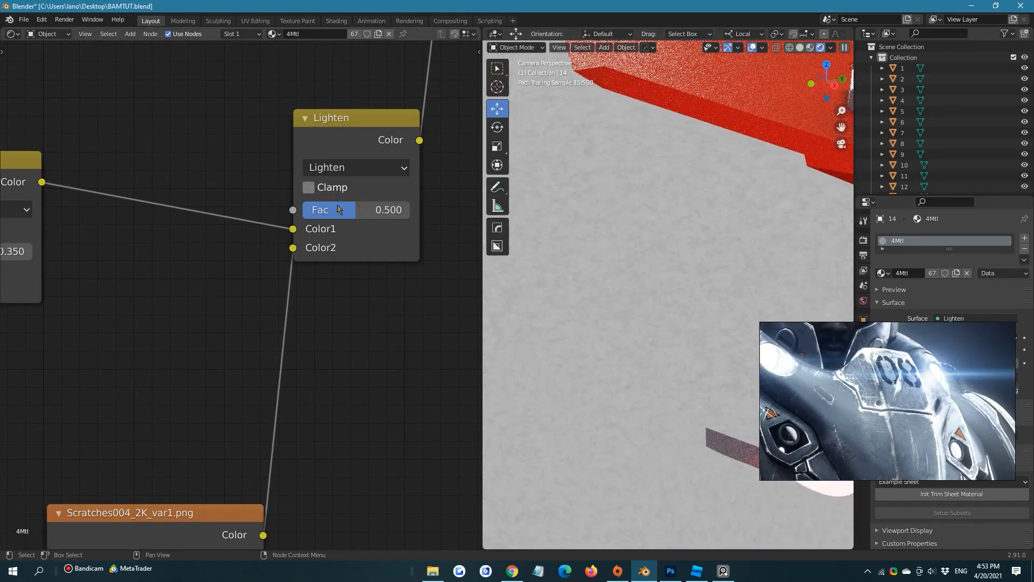
{"action": "left_click_drag", "start_coordinate": [377, 210], "coordinate": [409, 209]}
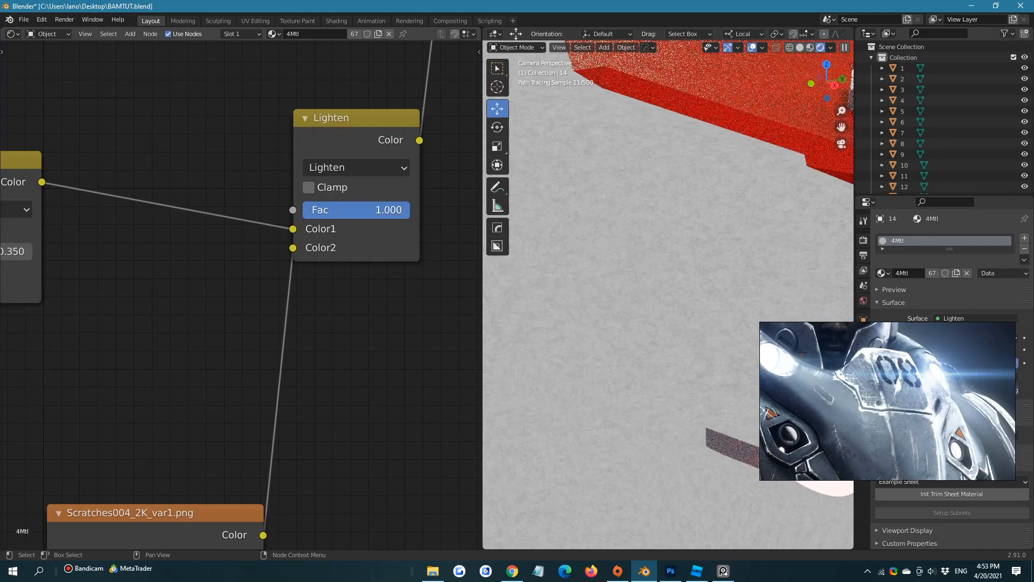
Try the Overlay blend mode on the scratches mix node with the factor at 0.442
{"action": "left_click", "coordinate": [326, 167]}
{"action": "left_click", "coordinate": [350, 345]}
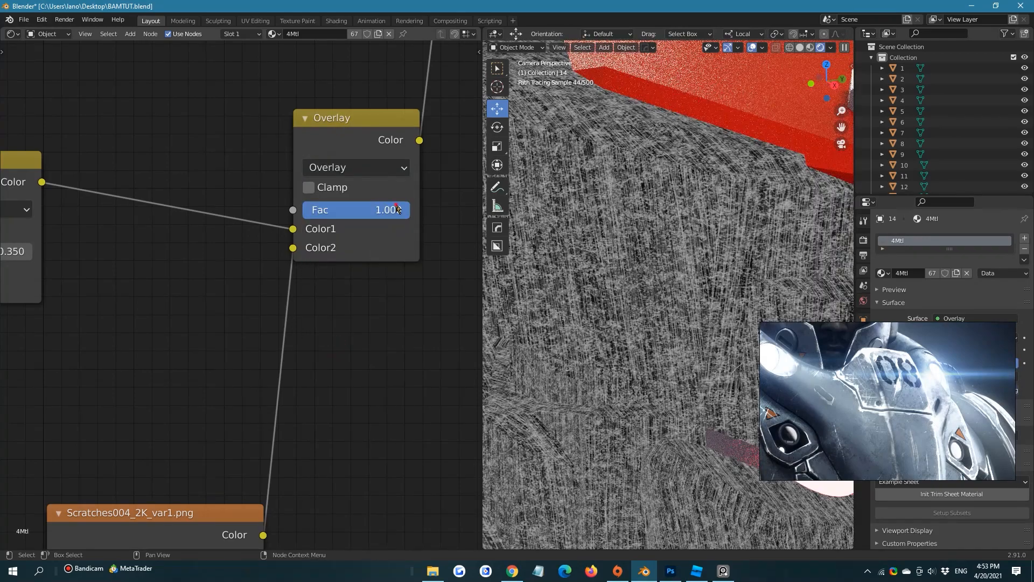
{"action": "left_click_drag", "start_coordinate": [398, 210], "coordinate": [344, 209]}
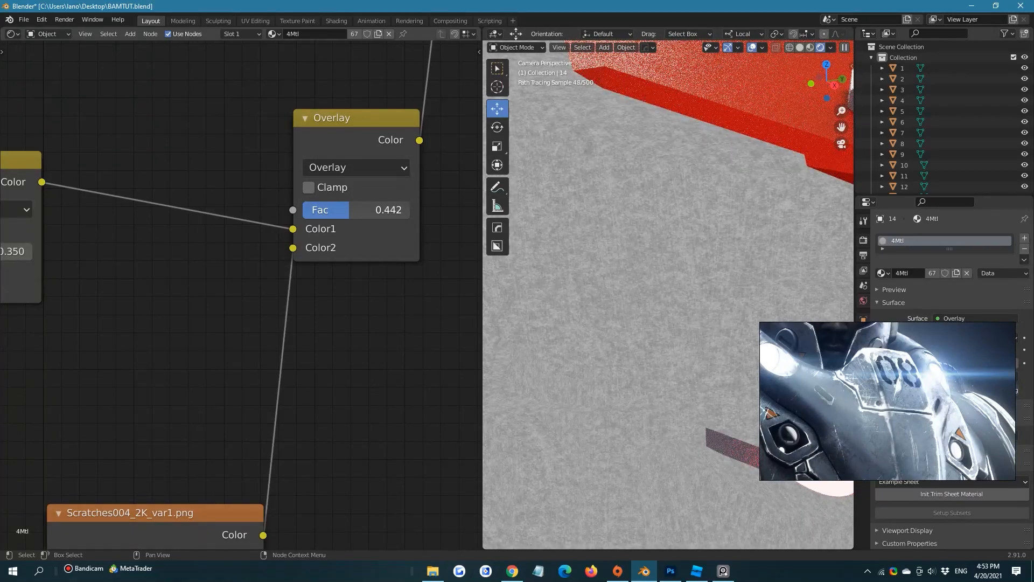
Try the Screen blend mode on the scratches mix node at factor 1.000 and check the armor surface
{"action": "left_click", "coordinate": [367, 169]}
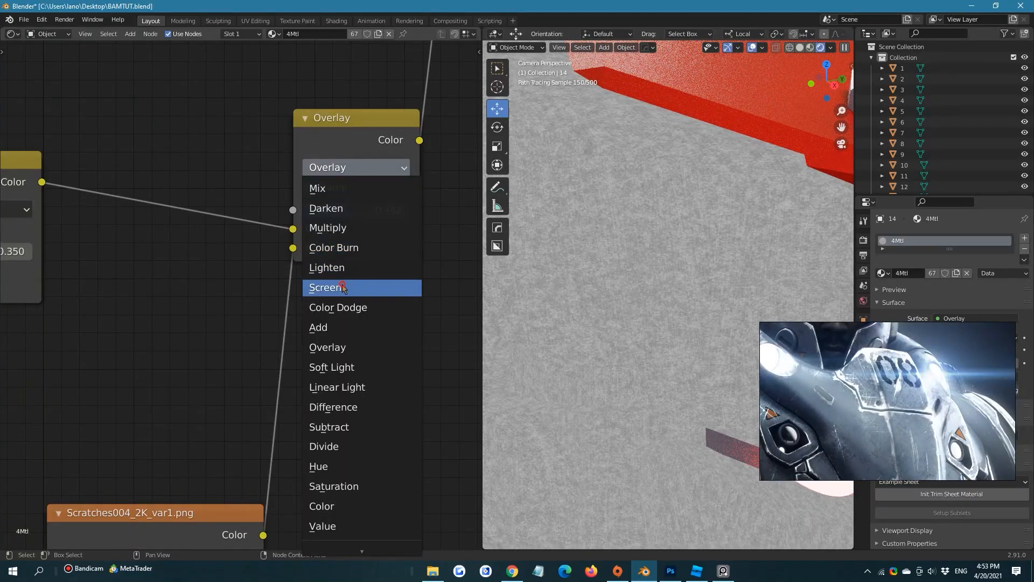
{"action": "left_click", "coordinate": [370, 287]}
{"action": "left_click_drag", "start_coordinate": [349, 209], "coordinate": [410, 210]}
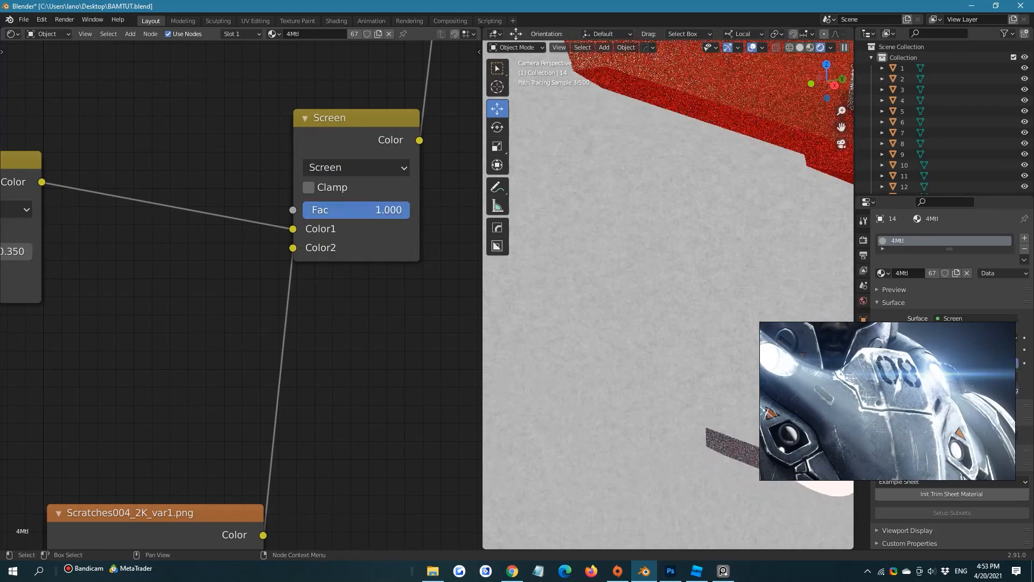
{"action": "scroll", "coordinate": [614, 267], "scroll_direction": "down", "scroll_amount": 4}
{"action": "middle_click_drag", "start_coordinate": [658, 292], "coordinate": [589, 205], "text": "shift"}
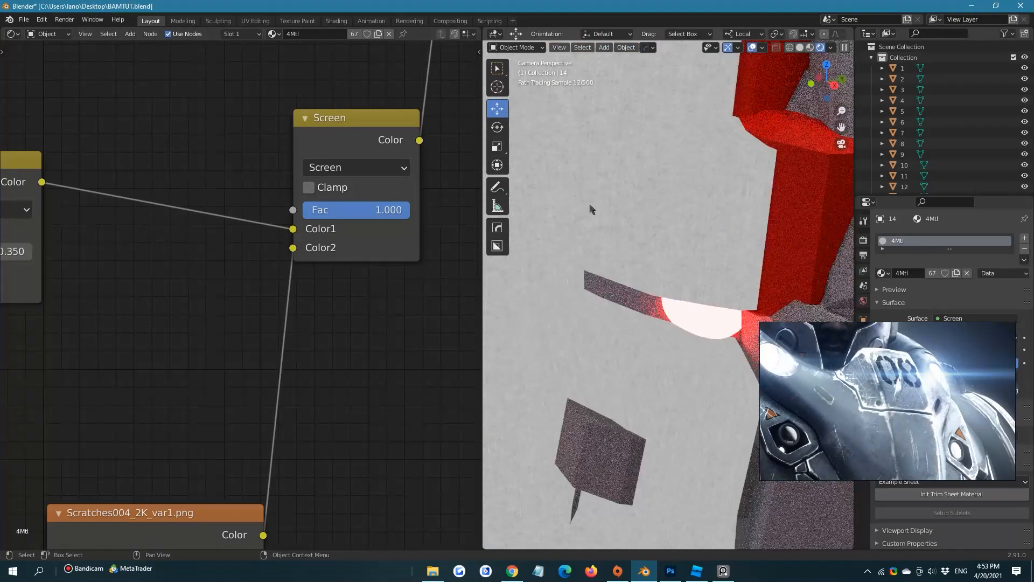
Try the Multiply blend mode on the scratches mix node with the factor at 0.350
{"action": "left_click", "coordinate": [372, 167]}
{"action": "left_click", "coordinate": [354, 227]}
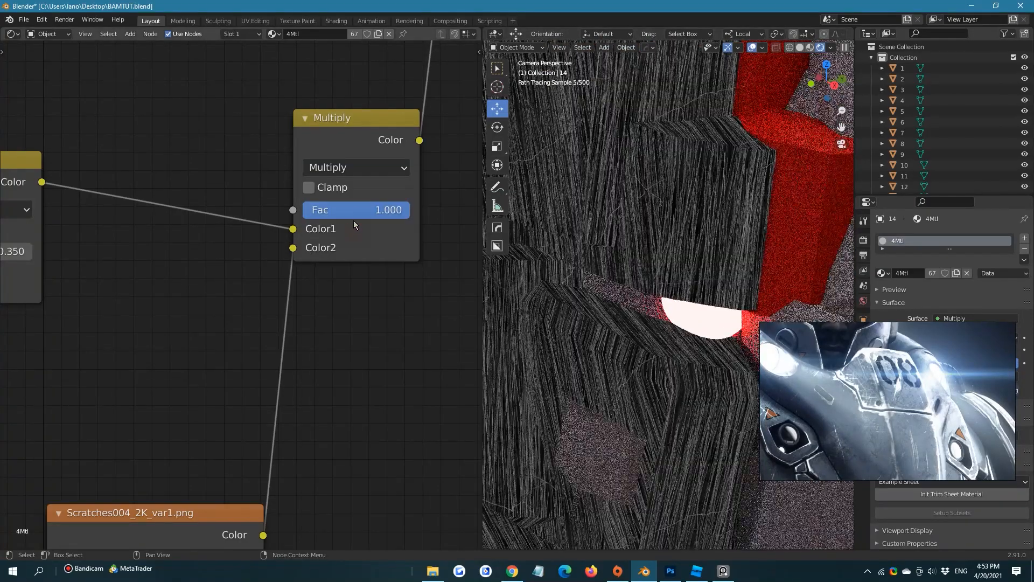
{"action": "mouse_move", "coordinate": [350, 209]}
{"action": "left_mouse_down"}
{"action": "mouse_move", "coordinate": [315, 210]}
{"action": "mouse_move", "coordinate": [377, 210]}
{"action": "mouse_move", "coordinate": [353, 210]}
{"action": "left_mouse_up"}
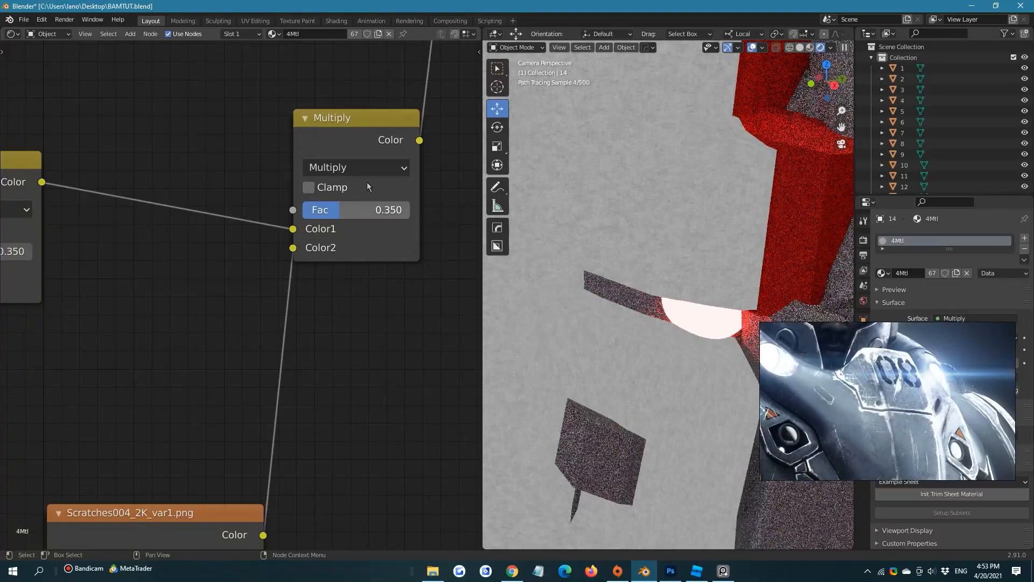
Set the scratches mix node's blend mode back to Screen with a factor of 1.000
{"action": "left_click", "coordinate": [366, 172]}
{"action": "left_click", "coordinate": [349, 291]}
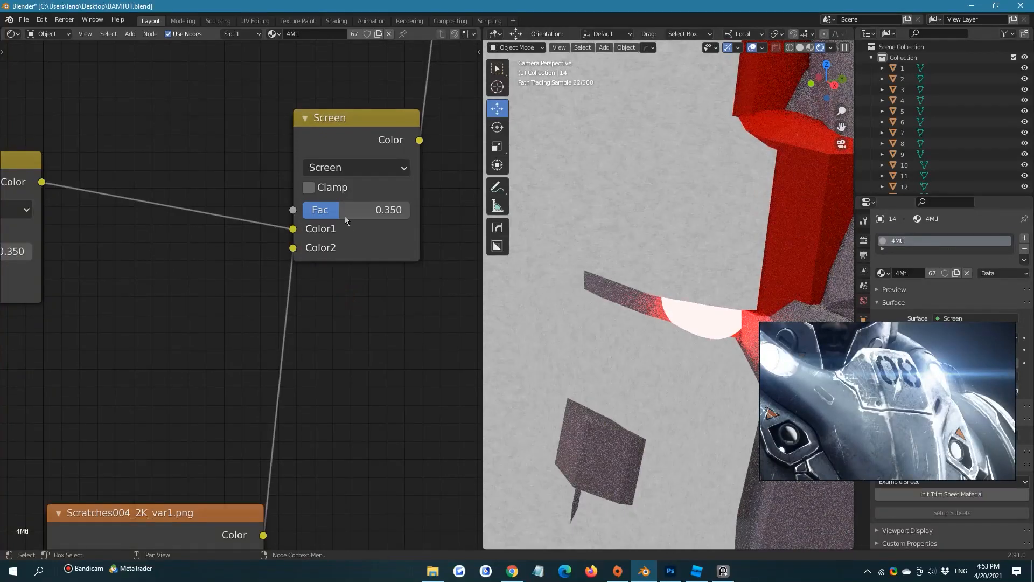
{"action": "scroll", "coordinate": [323, 328], "scroll_direction": "down", "scroll_amount": 6}
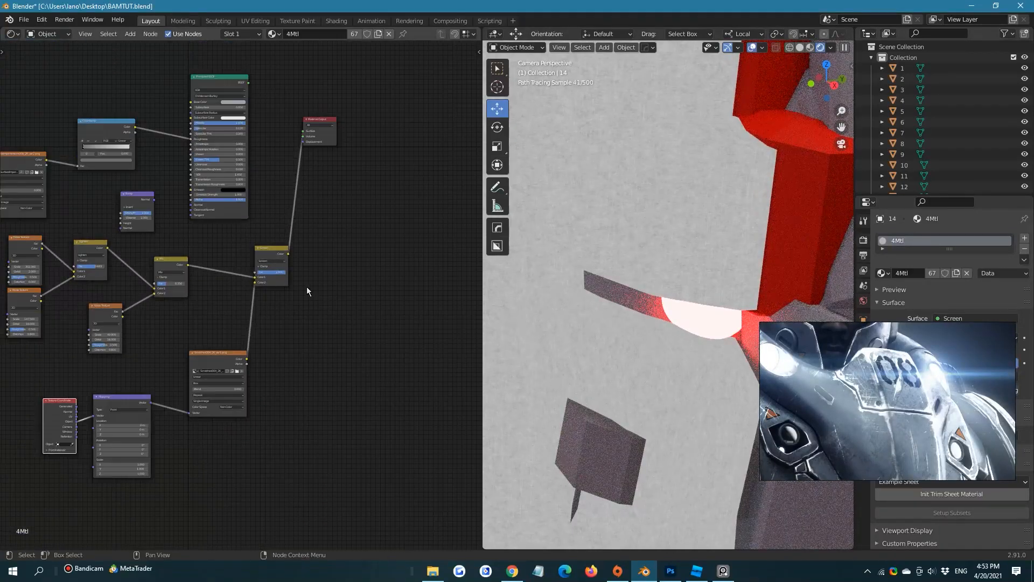
{"action": "scroll", "coordinate": [305, 287], "scroll_direction": "up", "scroll_amount": 3}
{"action": "mouse_move", "coordinate": [291, 269]}
{"action": "left_mouse_down"}
{"action": "mouse_move", "coordinate": [250, 269]}
{"action": "mouse_move", "coordinate": [295, 267]}
{"action": "left_mouse_up"}
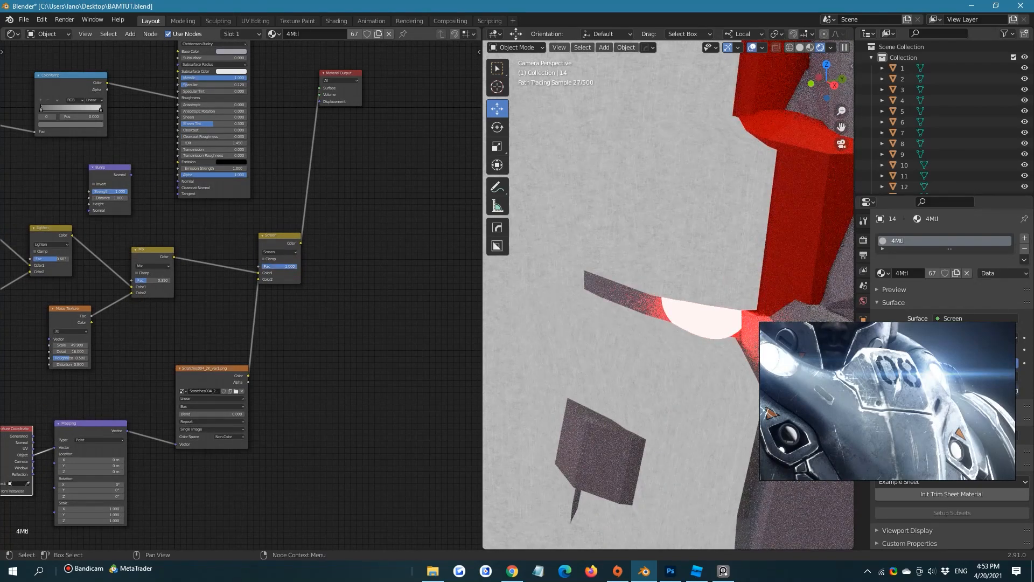
Group the noise, Lighten and Mix nodes closely together, with the scratches' Texture Coordinate and Mapping nodes directly beneath them
{"action": "scroll", "coordinate": [301, 305], "scroll_direction": "down", "scroll_amount": 5}
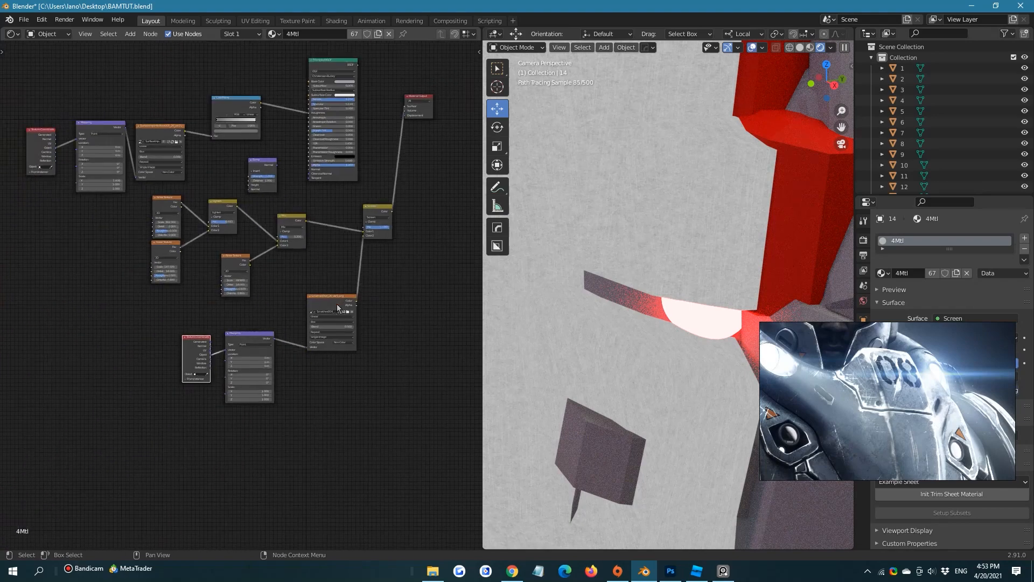
{"action": "scroll", "coordinate": [214, 316], "scroll_direction": "up", "scroll_amount": 2}
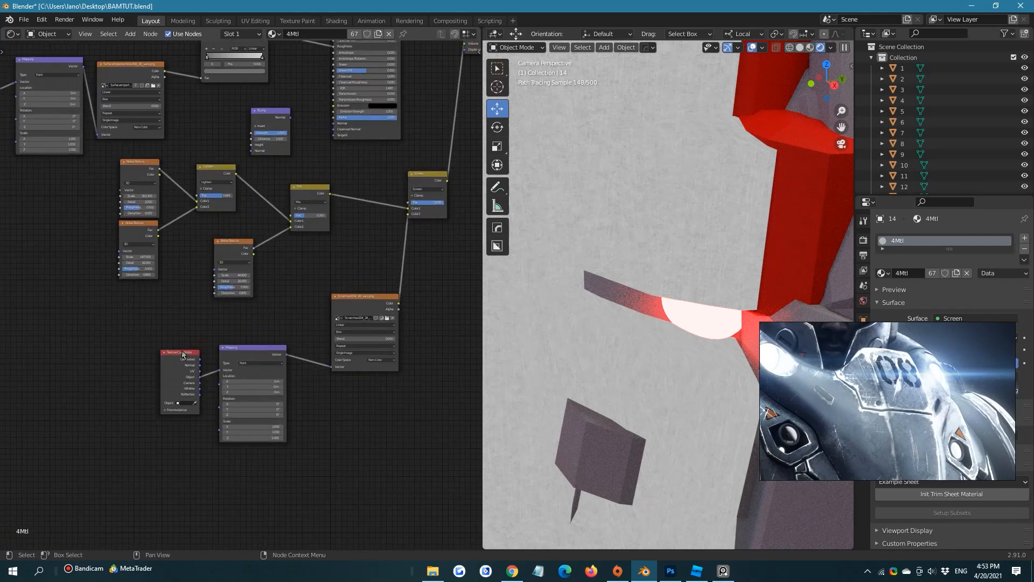
{"action": "left_click_drag", "start_coordinate": [176, 354], "coordinate": [141, 291]}
{"action": "left_click_drag", "start_coordinate": [240, 249], "coordinate": [223, 227]}
{"action": "left_click_drag", "start_coordinate": [223, 304], "coordinate": [185, 180]}
{"action": "left_click", "coordinate": [277, 261]}
{"action": "left_click_drag", "start_coordinate": [307, 194], "coordinate": [245, 191]}
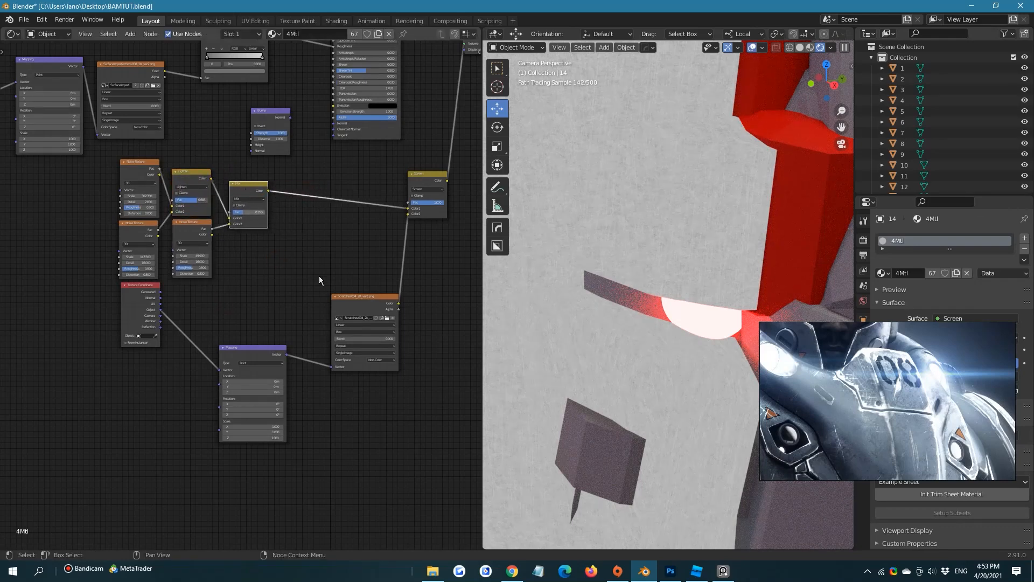
{"action": "left_click_drag", "start_coordinate": [249, 347], "coordinate": [198, 285]}
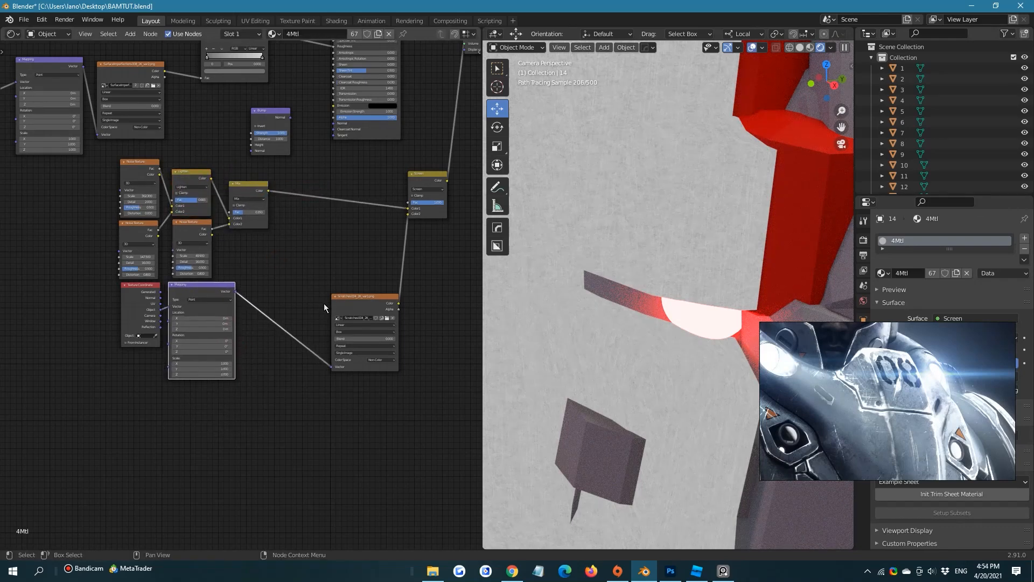
Place the scratches image beside its Mapping node, move the Screen node close to the cluster, and select all these nodes
{"action": "left_click_drag", "start_coordinate": [340, 299], "coordinate": [231, 299]}
{"action": "left_click_drag", "start_coordinate": [433, 170], "coordinate": [336, 215]}
{"action": "middle_click_drag", "start_coordinate": [333, 233], "coordinate": [393, 229]}
{"action": "scroll", "coordinate": [393, 232], "scroll_direction": "down", "scroll_amount": 1}
{"action": "left_click_drag", "start_coordinate": [387, 370], "coordinate": [200, 186]}
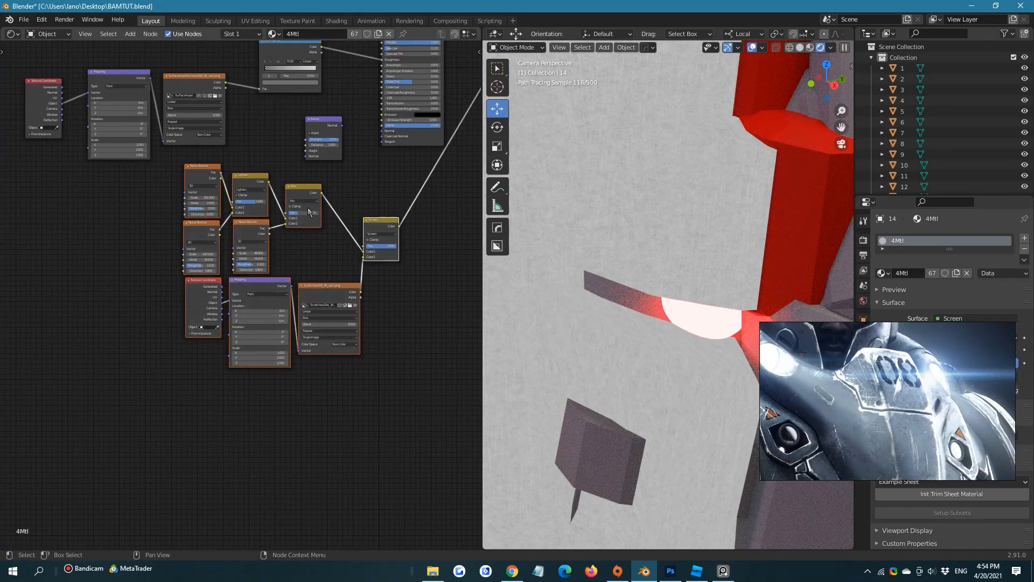
Move the selected noise and scratches node cluster clear of the Bump node and save the file
{"action": "left_click_drag", "start_coordinate": [304, 228], "coordinate": [274, 199]}
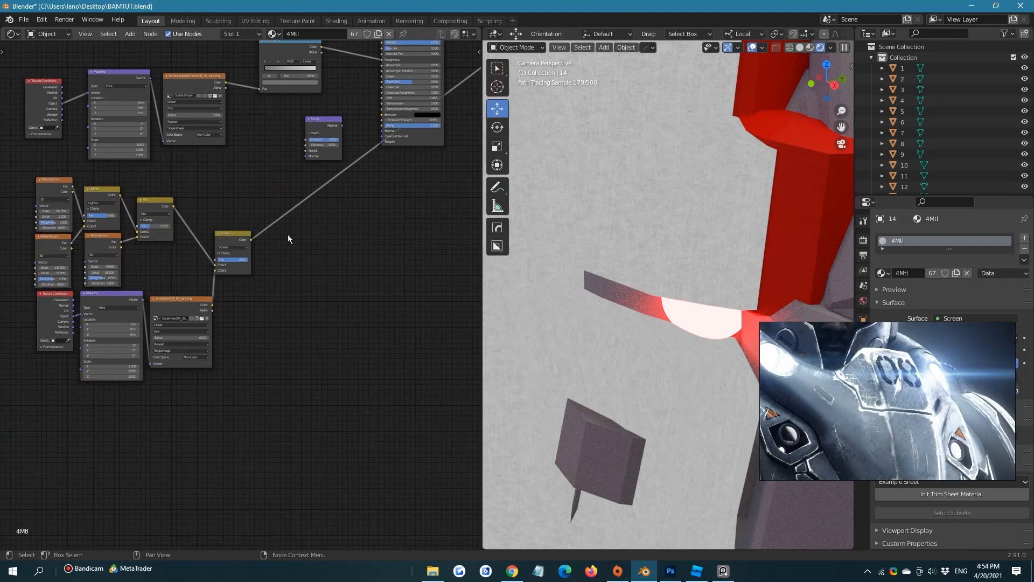
{"action": "key", "text": "ctrl+s"}
{"action": "middle_click_drag", "start_coordinate": [260, 223], "coordinate": [261, 271]}
Connect the Screen node's Color output to the Bump node's Strength, and the Bump's Normal output to the Principled BSDF's Normal input
{"action": "scroll", "coordinate": [254, 267], "scroll_direction": "up", "scroll_amount": 3}
{"action": "left_click_drag", "start_coordinate": [254, 294], "coordinate": [325, 173]}
{"action": "middle_click_drag", "start_coordinate": [335, 173], "coordinate": [263, 245]}
{"action": "scroll", "coordinate": [265, 242], "scroll_direction": "up", "scroll_amount": 2}
{"action": "left_click_drag", "start_coordinate": [304, 214], "coordinate": [359, 222]}
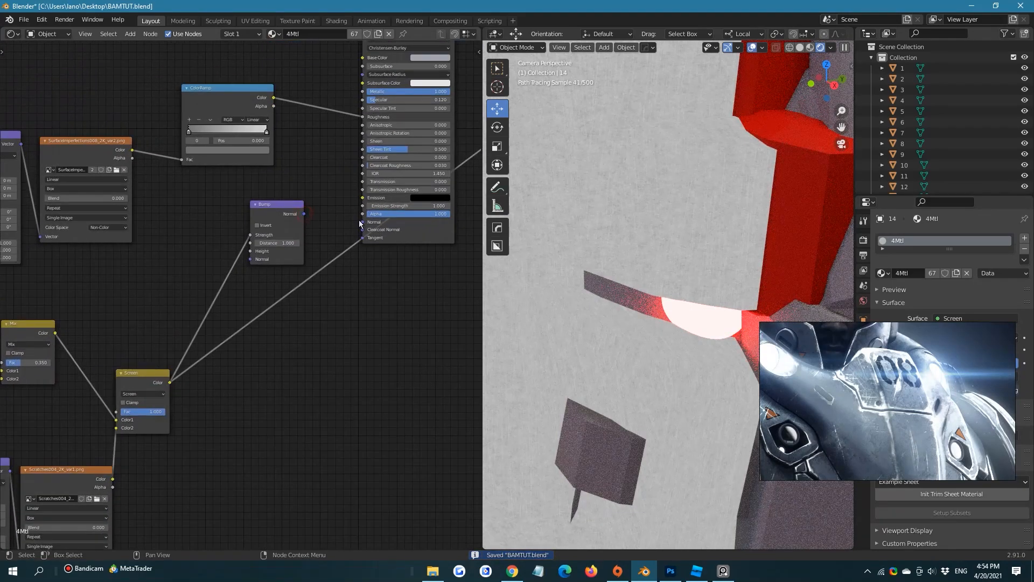
Connect the Principled BSDF's output back to the Material Output's Surface input
{"action": "middle_click_drag", "start_coordinate": [343, 210], "coordinate": [175, 300]}
{"action": "scroll", "coordinate": [175, 300], "scroll_direction": "down", "scroll_amount": 2}
{"action": "left_click_drag", "start_coordinate": [270, 144], "coordinate": [350, 211]}
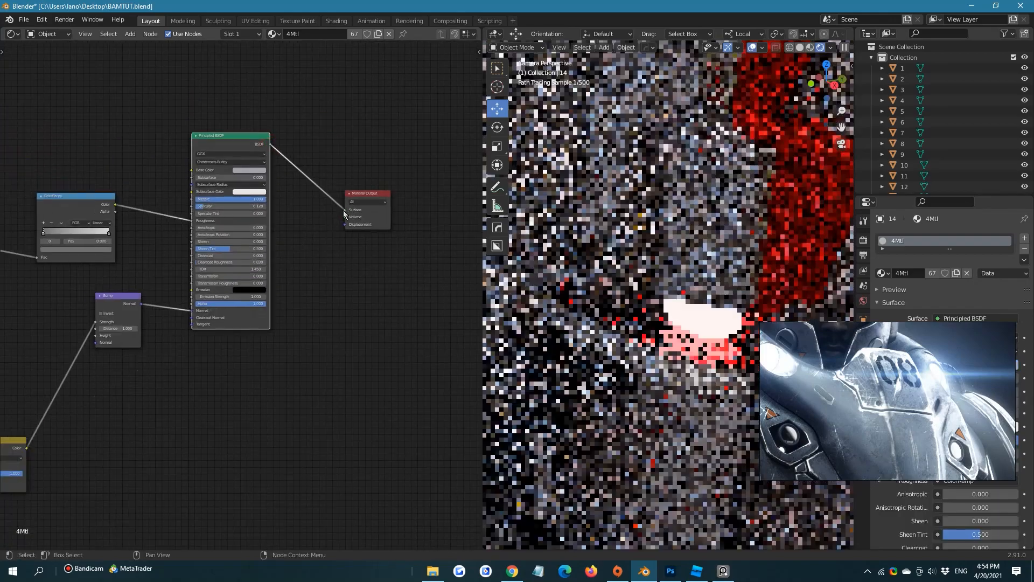
Disconnect the ColorRamp from the Principled BSDF's Roughness and check the bump on the helmet
{"action": "middle_click_drag", "start_coordinate": [200, 206], "coordinate": [297, 218]}
{"action": "scroll", "coordinate": [295, 216], "scroll_direction": "up", "scroll_amount": 3}
{"action": "left_click_drag", "start_coordinate": [295, 218], "coordinate": [255, 207]}
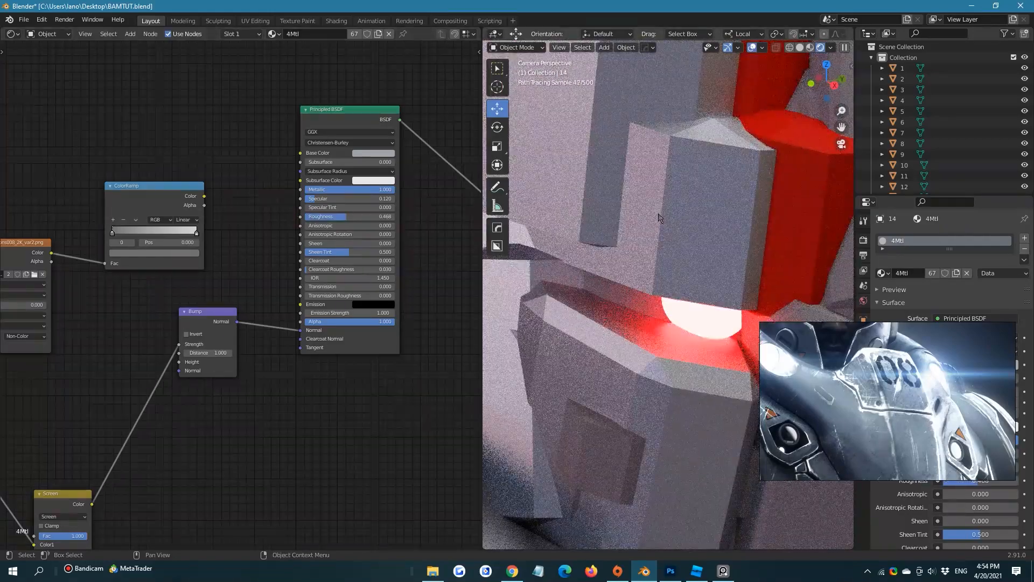
{"action": "scroll", "coordinate": [659, 217], "scroll_direction": "down", "scroll_amount": 6}
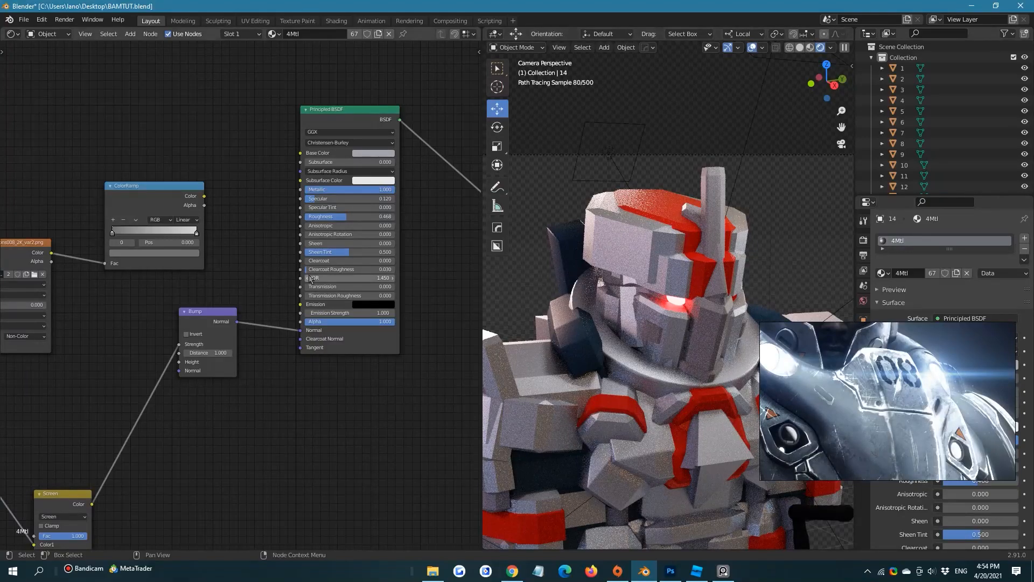
{"action": "scroll", "coordinate": [195, 319], "scroll_direction": "up", "scroll_amount": 2}
Move the Screen node's link from the Bump node's Strength input to its Height input
{"action": "left_click_drag", "start_coordinate": [201, 311], "coordinate": [202, 332]}
{"action": "middle_click_drag", "start_coordinate": [242, 377], "coordinate": [226, 382]}
{"action": "scroll", "coordinate": [709, 278], "scroll_direction": "up", "scroll_amount": 8}
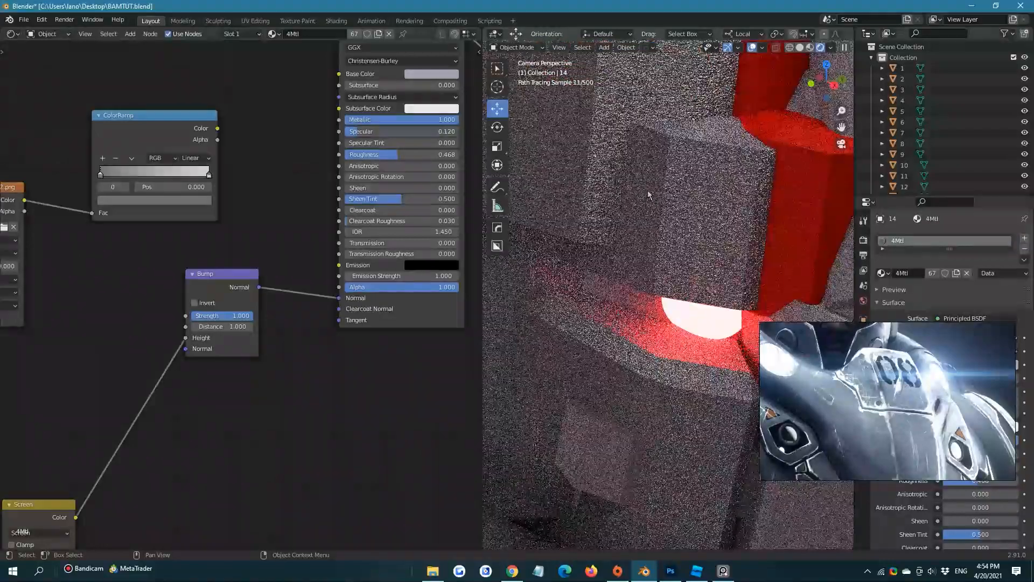
{"action": "scroll", "coordinate": [354, 296], "scroll_direction": "up", "scroll_amount": 2}
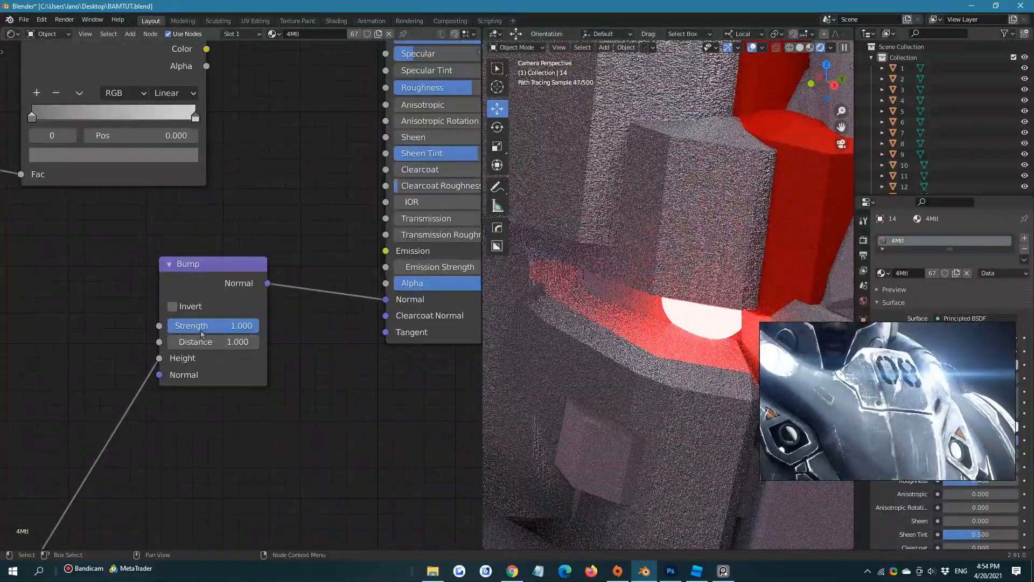
Set the Bump strength to 0.050 and move the Bump node slightly lower in the node tree
{"action": "left_click_drag", "start_coordinate": [241, 325], "coordinate": [186, 326]}
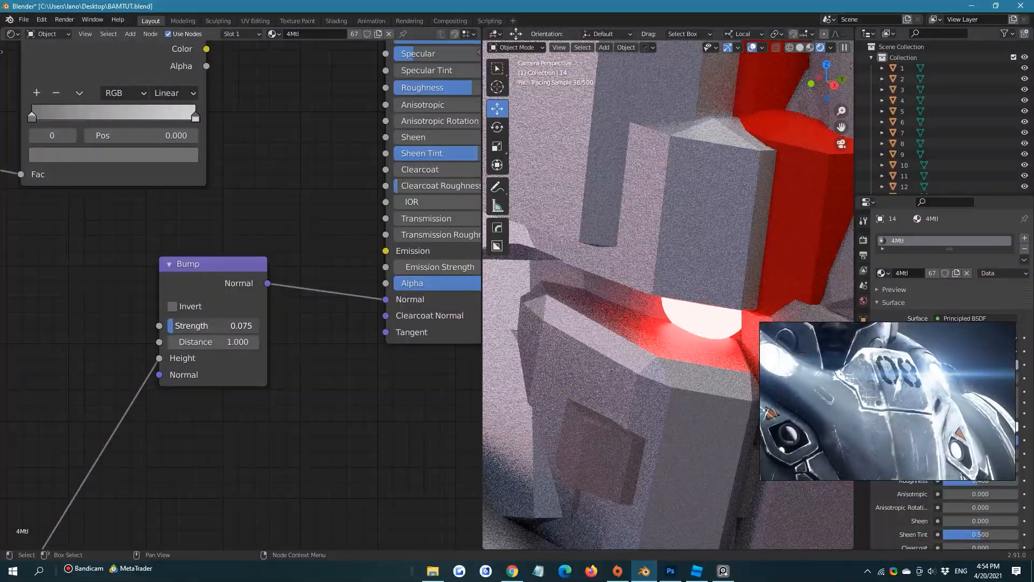
{"action": "left_click_drag", "start_coordinate": [185, 325], "coordinate": [175, 329]}
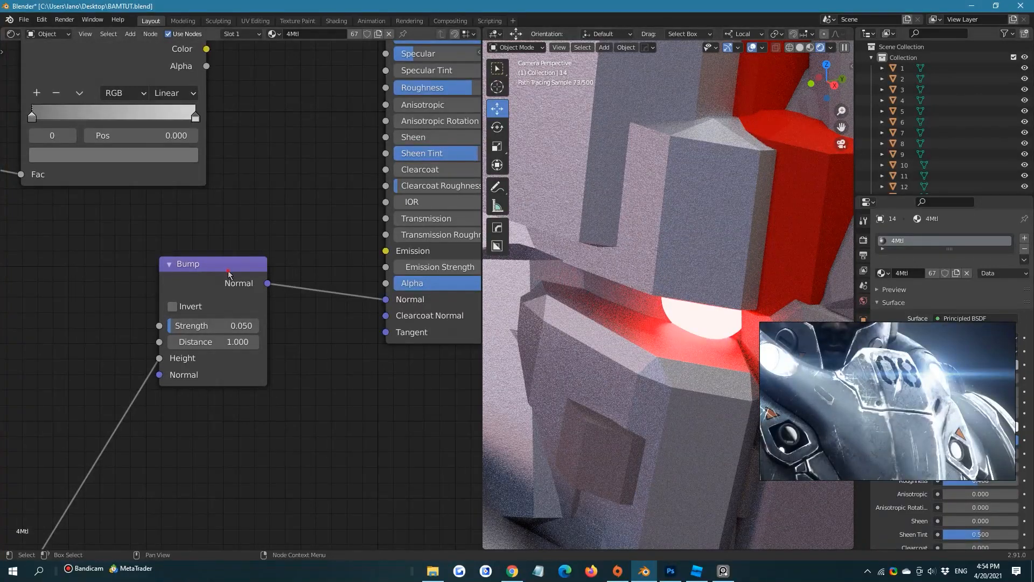
{"action": "left_click_drag", "start_coordinate": [228, 273], "coordinate": [201, 354]}
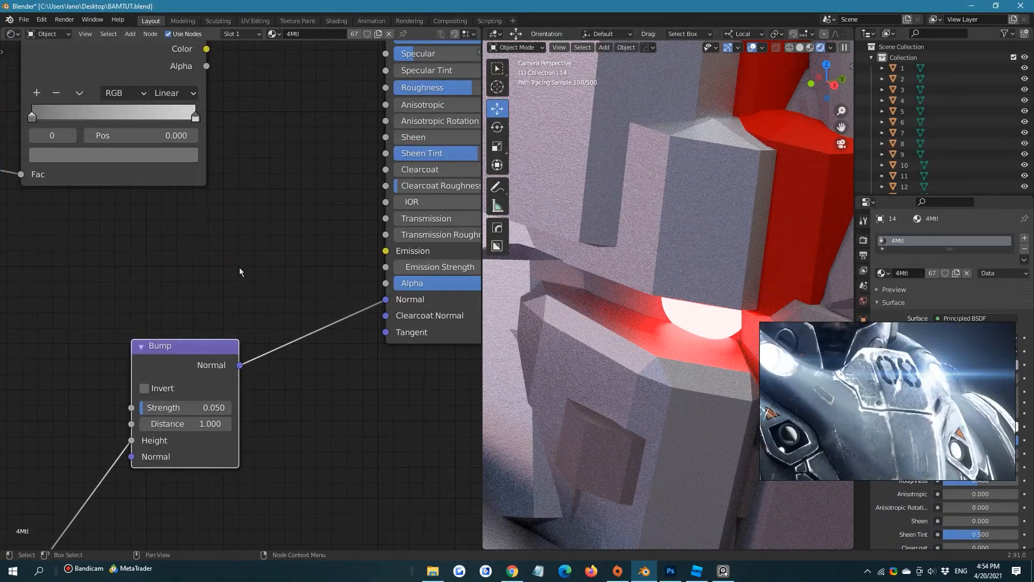
{"action": "middle_click_drag", "start_coordinate": [241, 266], "coordinate": [316, 131]}
{"action": "scroll", "coordinate": [301, 257], "scroll_direction": "up", "scroll_amount": 6}
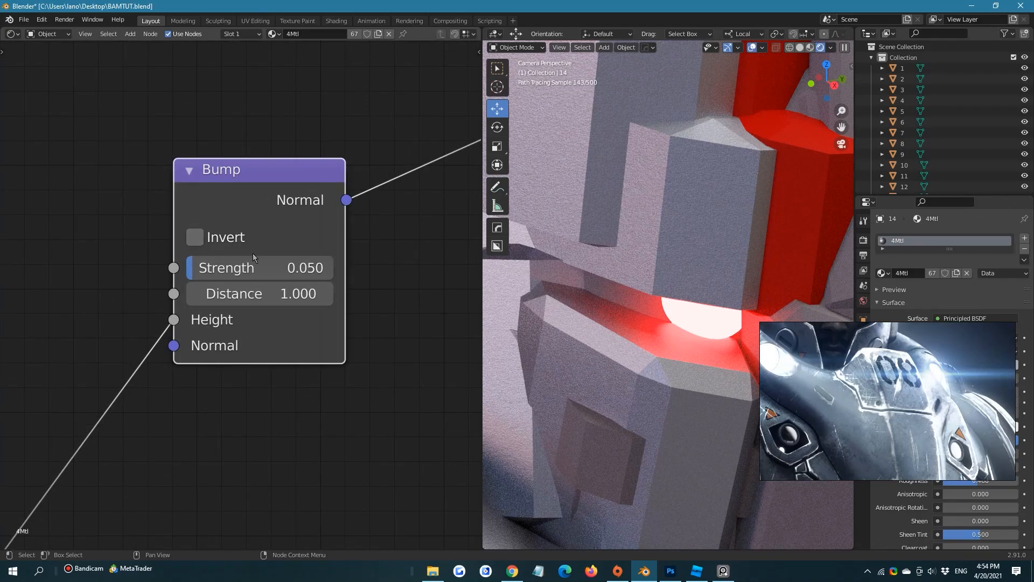
Limit the rendered preview to a region covering part of the helmet and chest
{"action": "scroll", "coordinate": [619, 271], "scroll_direction": "down", "scroll_amount": 7}
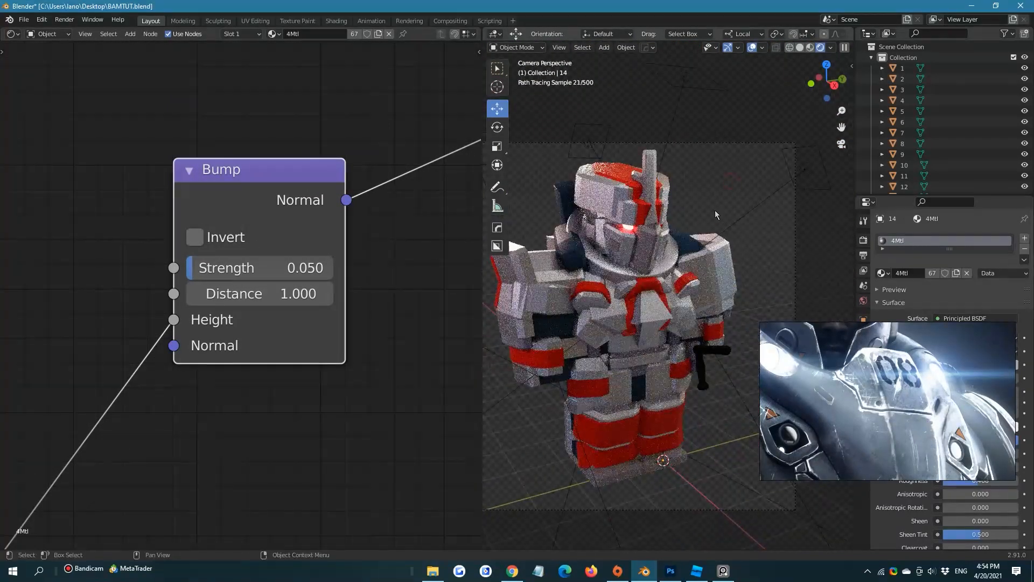
{"action": "scroll", "coordinate": [736, 199], "scroll_direction": "up", "scroll_amount": 3}
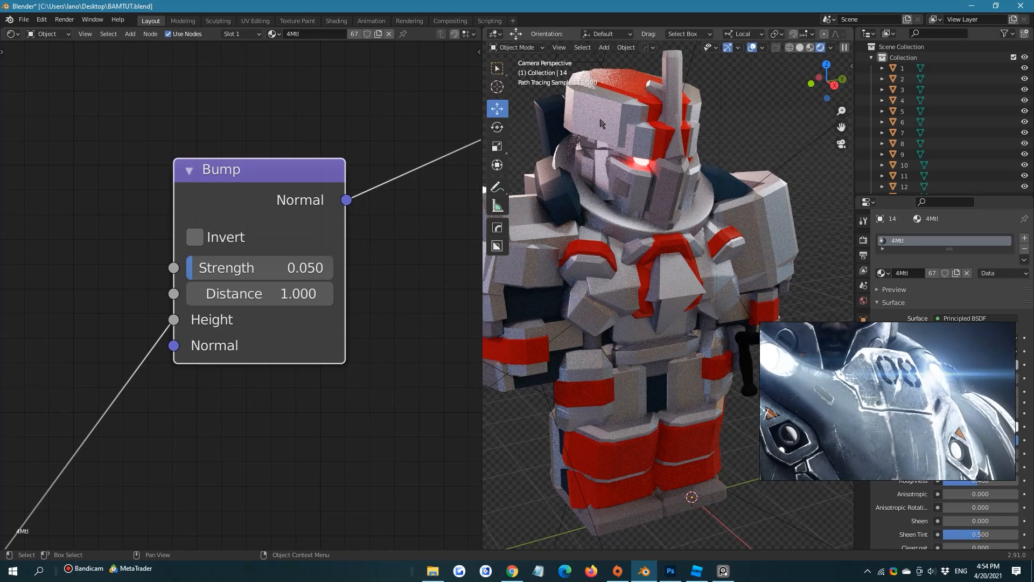
{"action": "key", "text": "ctrl+b"}
{"action": "mouse_move", "coordinate": [568, 90]}
{"action": "left_mouse_down"}
{"action": "mouse_move", "coordinate": [608, 266]}
{"action": "mouse_move", "coordinate": [673, 343]}
{"action": "left_mouse_up"}
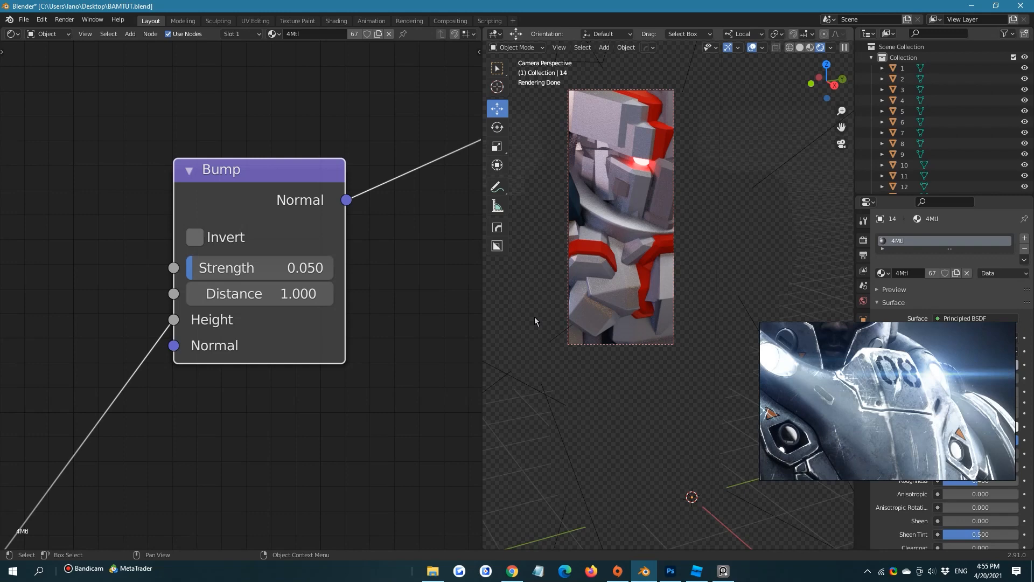
Set the Bump node's strength to 0.030
{"action": "left_click", "coordinate": [318, 276]}
{"action": "key", "text": "BackSpace"}
{"action": "type", "text": "3"}
{"action": "key", "text": "Return"}
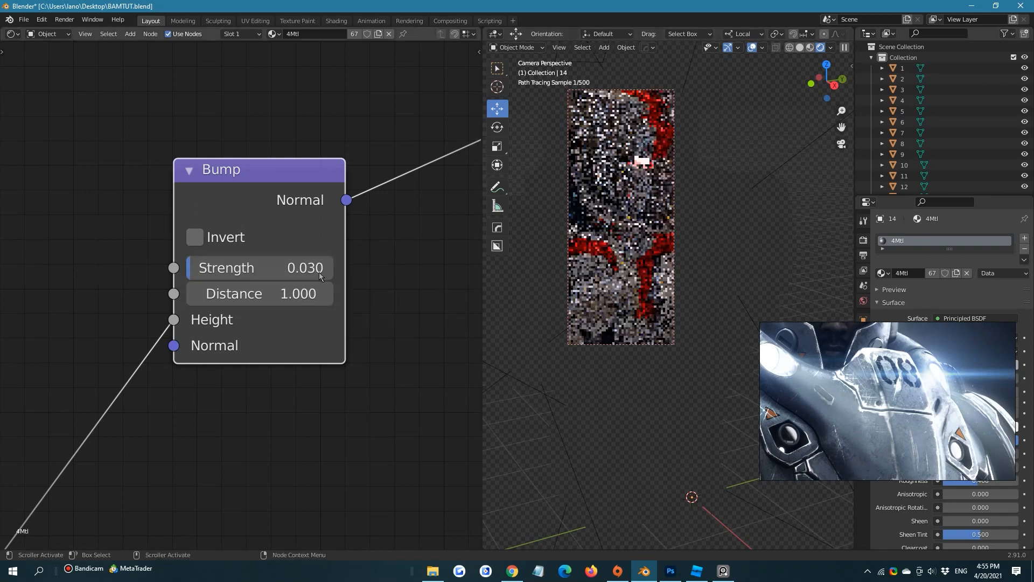
Redraw the render region so that it encloses the whole armored figure
{"action": "scroll", "coordinate": [393, 334], "scroll_direction": "down", "scroll_amount": 4}
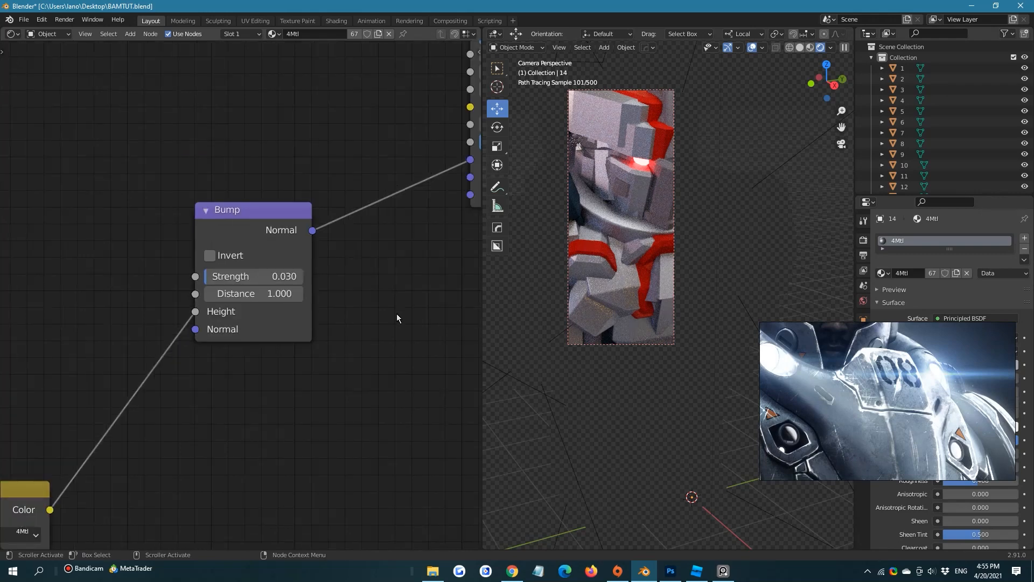
{"action": "scroll", "coordinate": [569, 240], "scroll_direction": "down", "scroll_amount": 3}
{"action": "key", "text": "ctrl+b"}
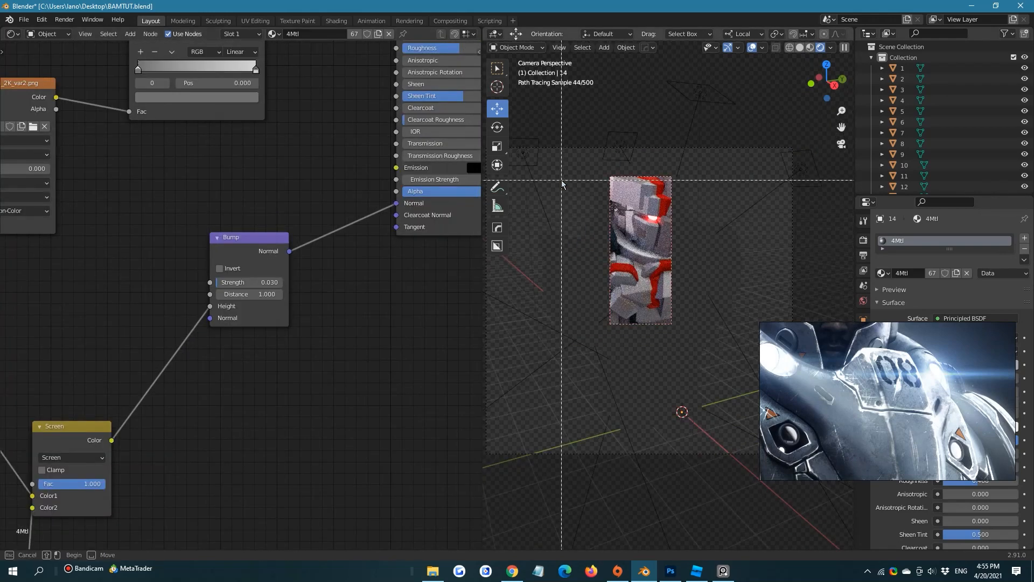
{"action": "left_click_drag", "start_coordinate": [546, 170], "coordinate": [730, 449]}
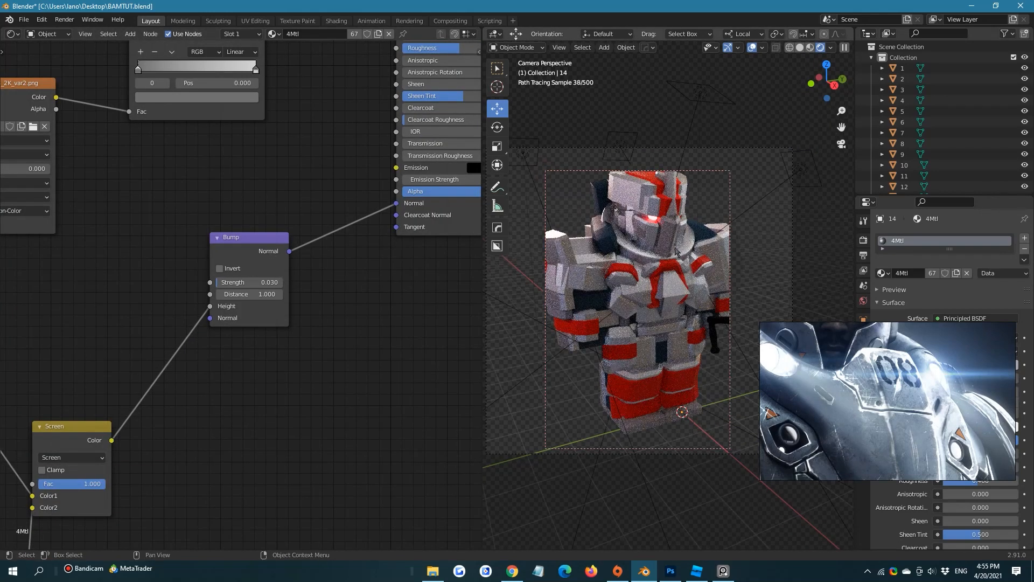
{"action": "key", "text": "ctrl+b"}
{"action": "left_click_drag", "start_coordinate": [536, 160], "coordinate": [749, 452]}
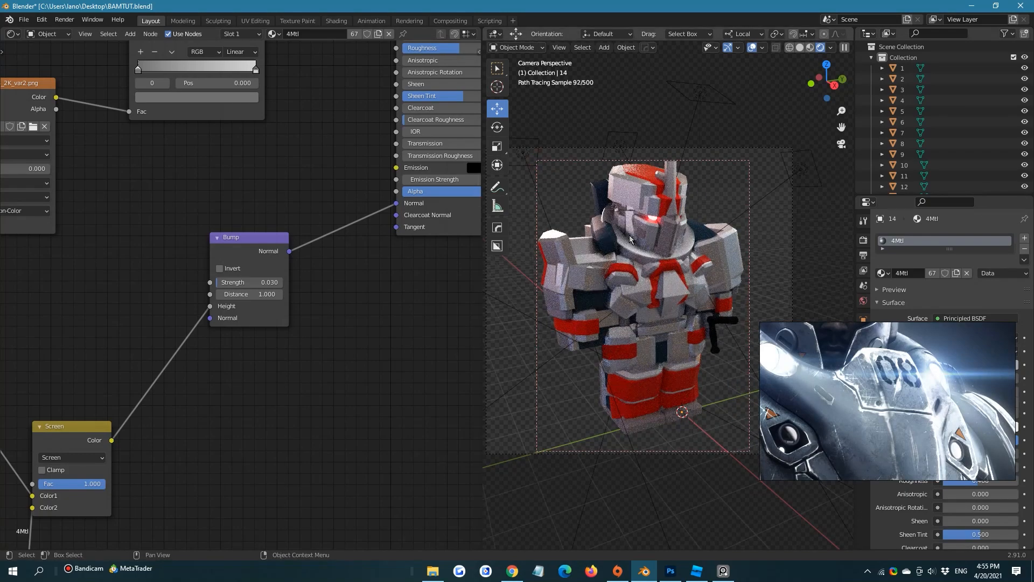
Clear the render region and save the file
{"action": "key", "text": "ctrl+alt+b"}
{"action": "key", "text": "ctrl+s"}
Reconnect the ColorRamp's Color output to the Principled BSDF's Roughness input
{"action": "middle_click_drag", "start_coordinate": [108, 246], "coordinate": [269, 329]}
{"action": "scroll", "coordinate": [261, 317], "scroll_direction": "up", "scroll_amount": 4}
{"action": "scroll", "coordinate": [269, 309], "scroll_direction": "down", "scroll_amount": 1}
{"action": "middle_click_drag", "start_coordinate": [313, 254], "coordinate": [197, 359]}
{"action": "scroll", "coordinate": [657, 204], "scroll_direction": "up", "scroll_amount": 3}
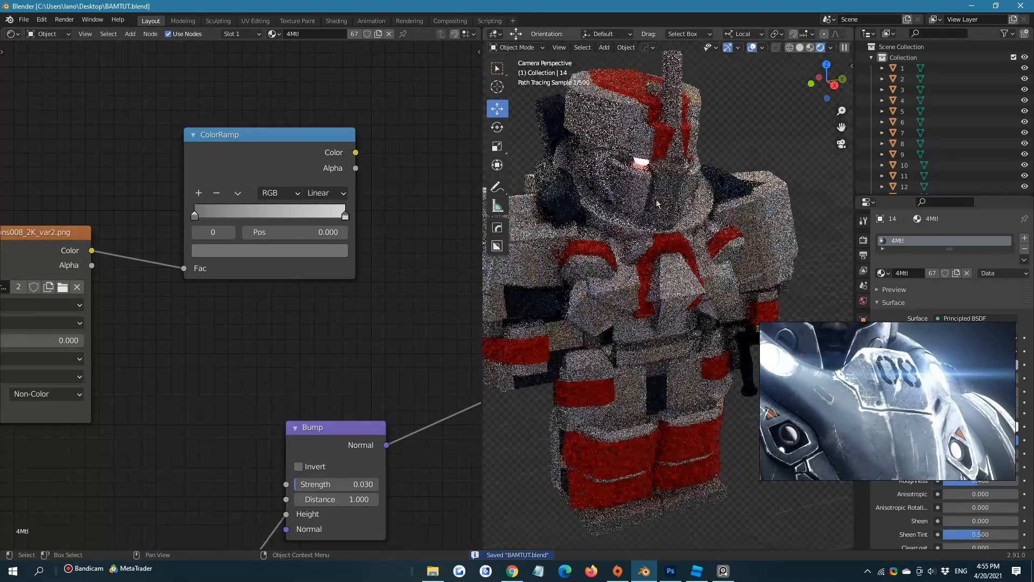
{"action": "scroll", "coordinate": [656, 204], "scroll_direction": "up", "scroll_amount": 2}
{"action": "scroll", "coordinate": [256, 191], "scroll_direction": "down", "scroll_amount": 2}
{"action": "middle_click_drag", "start_coordinate": [256, 192], "coordinate": [230, 237]}
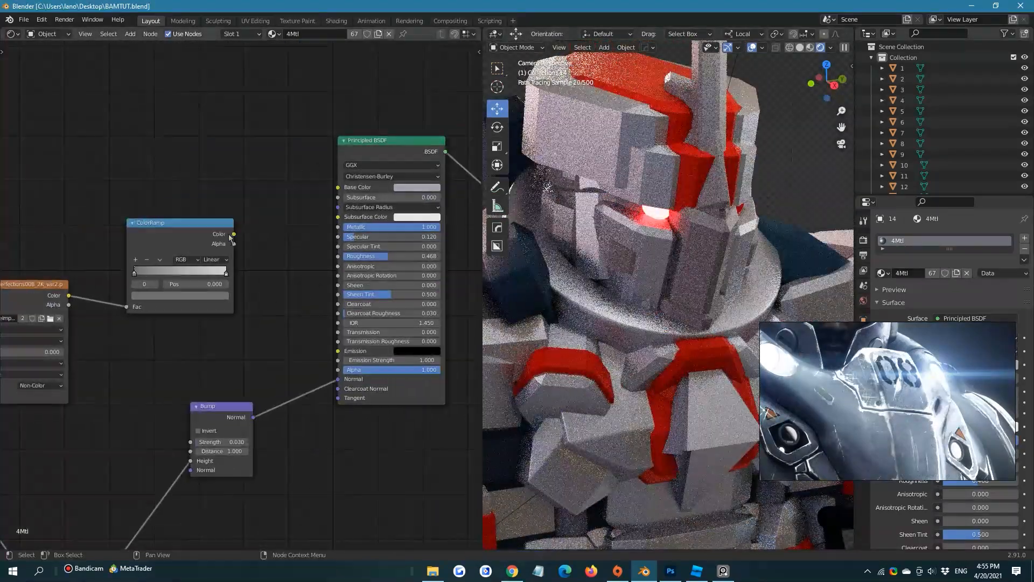
{"action": "left_click_drag", "start_coordinate": [230, 237], "coordinate": [338, 256]}
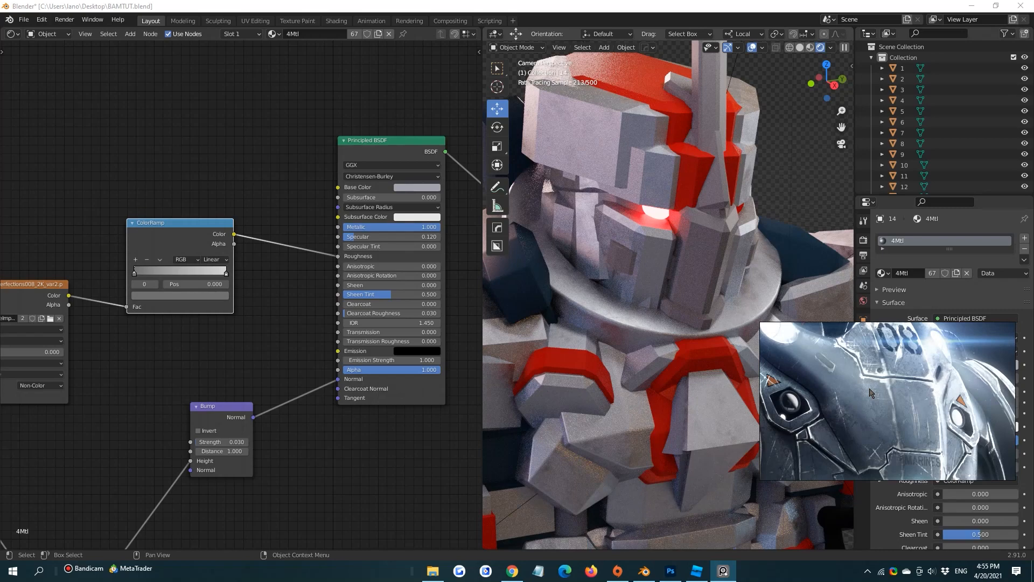
Bring Scratches004_2K_var2.png from the Scratches004_2K-PNG folder in File Explorer into Blender's node tree as an image texture
{"action": "left_click", "coordinate": [433, 570]}
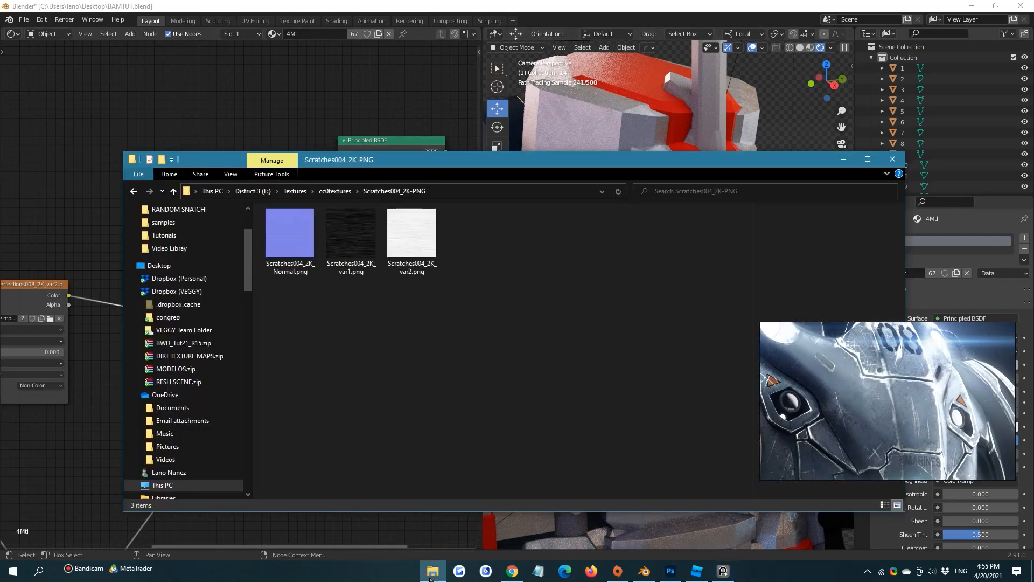
{"action": "left_click", "coordinate": [431, 241]}
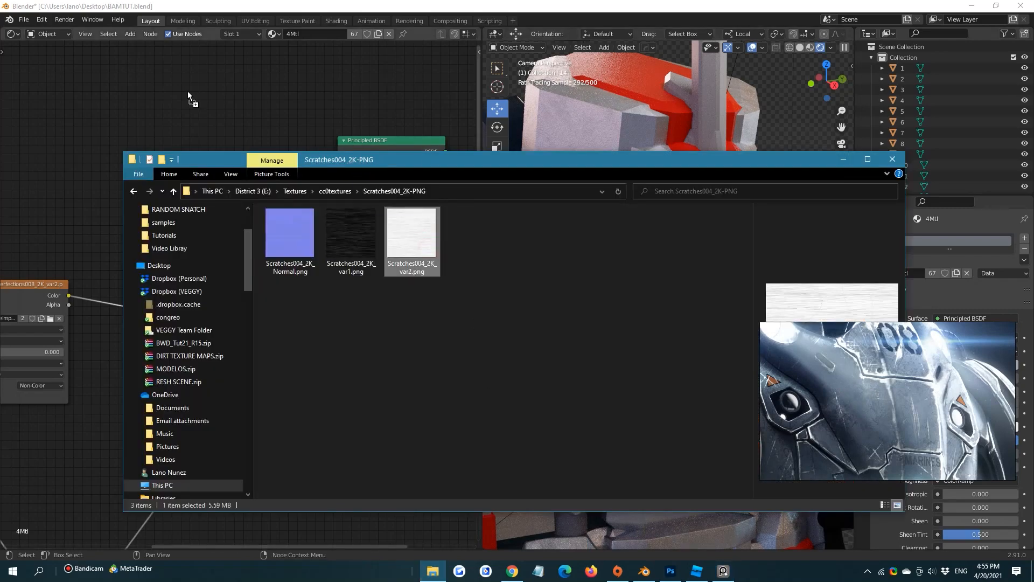
{"action": "left_click", "coordinate": [862, 162]}
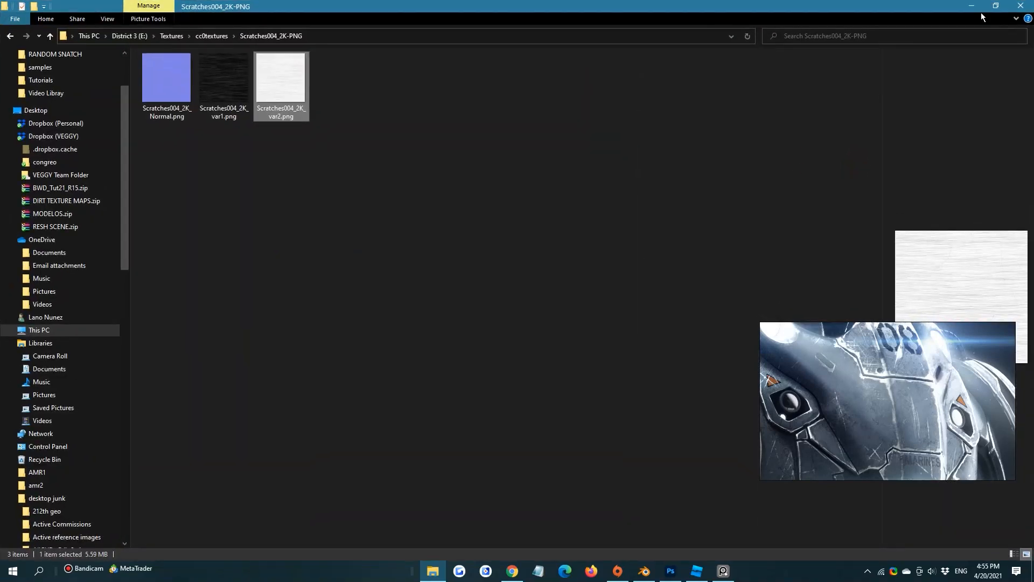
{"action": "left_click", "coordinate": [971, 5]}
Set the new Scratches004_2K_var2 texture's color space to Non-Color
{"action": "left_click", "coordinate": [253, 181]}
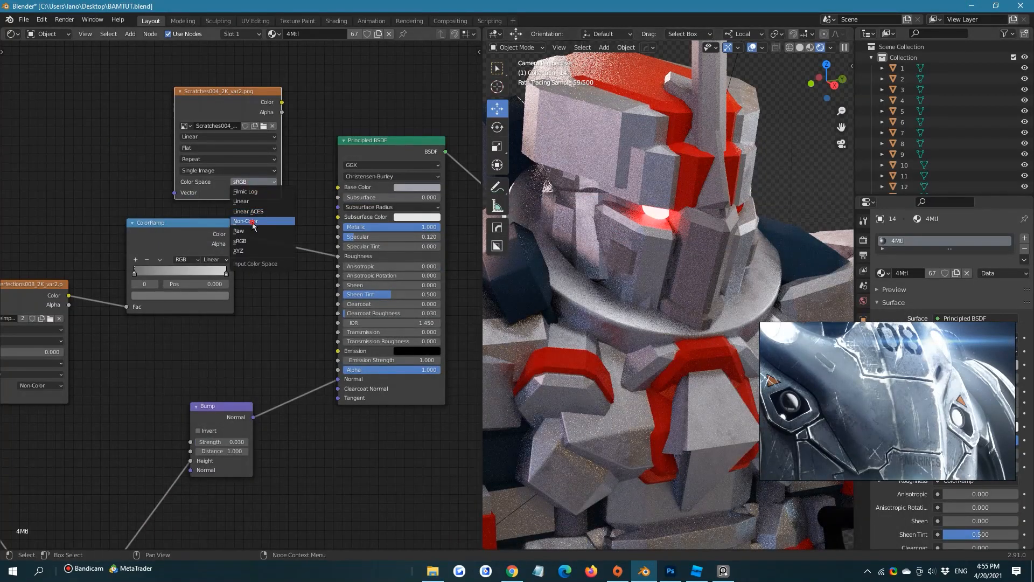
{"action": "left_click", "coordinate": [253, 221]}
{"action": "scroll", "coordinate": [327, 98], "scroll_direction": "down", "scroll_amount": 4}
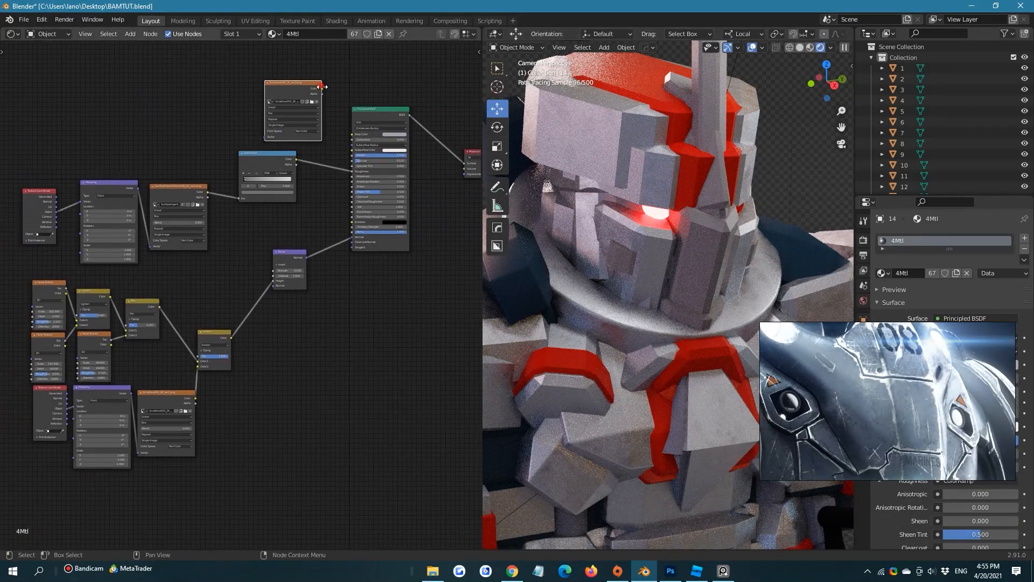
{"action": "left_click_drag", "start_coordinate": [322, 86], "coordinate": [316, 186]}
{"action": "middle_click_drag", "start_coordinate": [362, 79], "coordinate": [346, 193]}
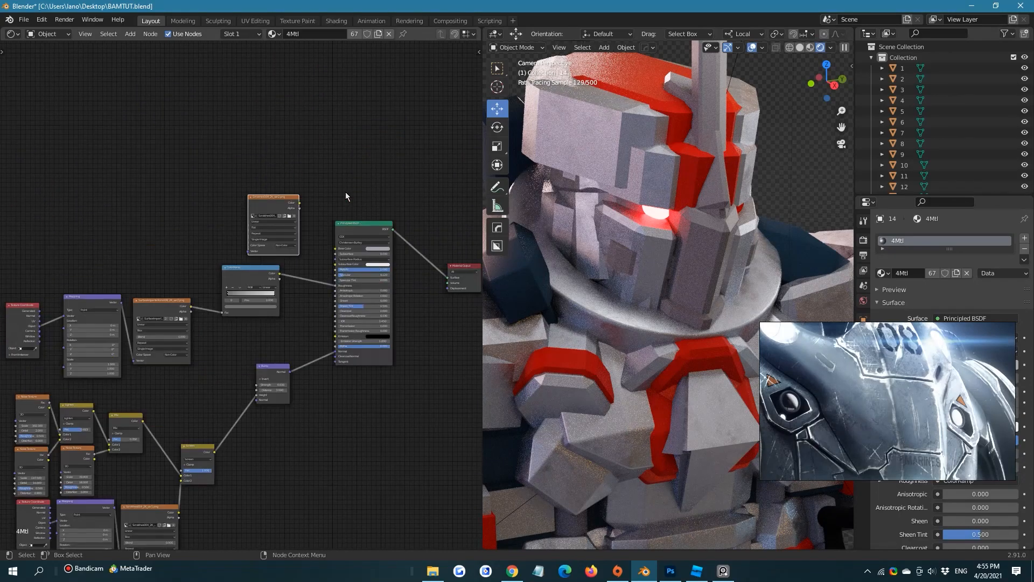
{"action": "scroll", "coordinate": [346, 193], "scroll_direction": "up", "scroll_amount": 3}
{"action": "left_click_drag", "start_coordinate": [203, 134], "coordinate": [306, 207]}
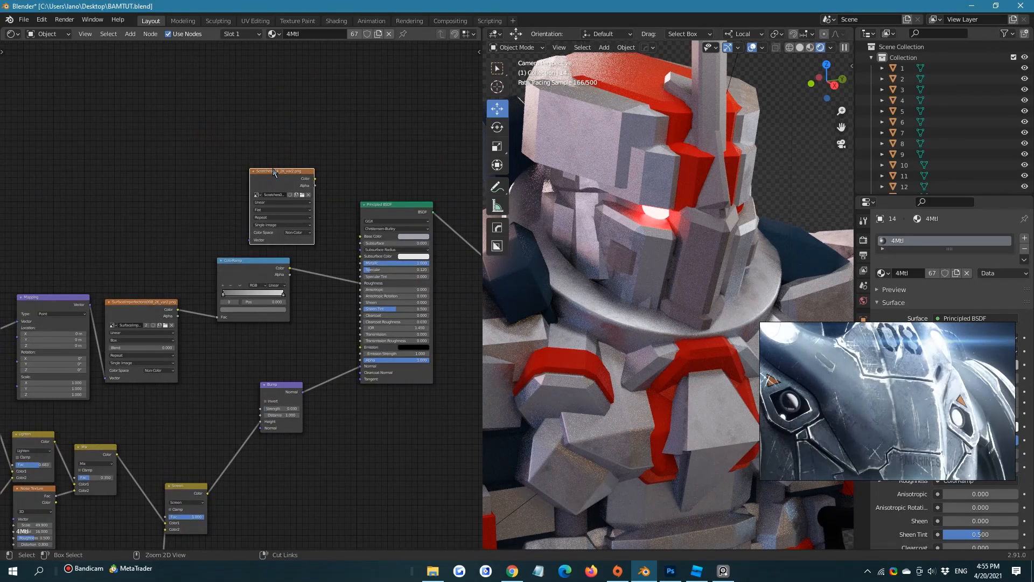
Add Texture Coordinate and Mapping nodes to the Scratches004_2K_var2 texture and place the three nodes above the surface imperfections nodes
{"action": "key", "text": "ctrl+t"}
{"action": "left_click_drag", "start_coordinate": [110, 125], "coordinate": [198, 150]}
{"action": "left_click", "coordinate": [294, 153]}
{"action": "scroll", "coordinate": [261, 165], "scroll_direction": "up", "scroll_amount": 4}
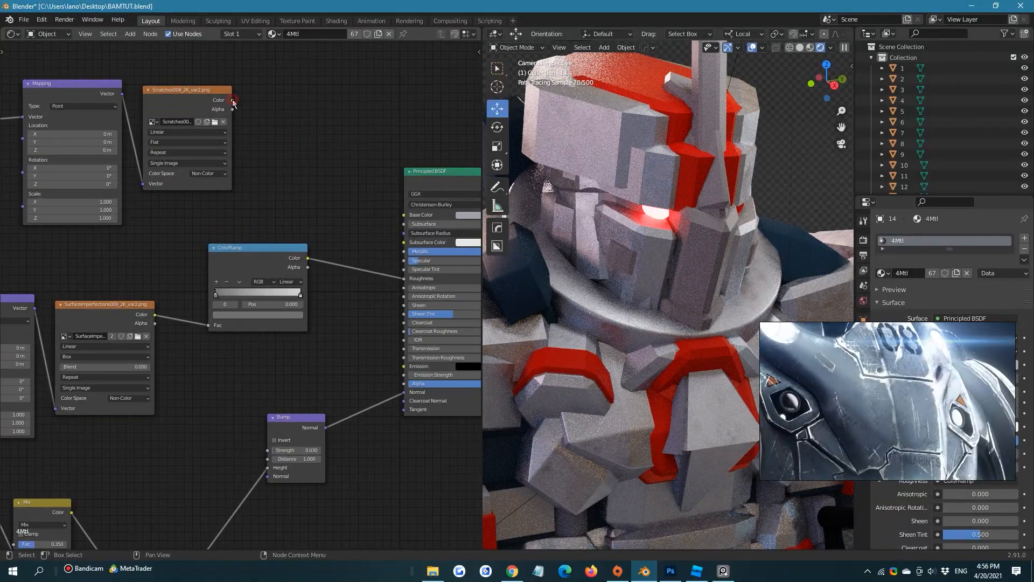
Preview the Scratches004_2K_var2 texture on the model by linking its Color output directly to the Material Output's Surface input
{"action": "scroll", "coordinate": [233, 102], "scroll_direction": "down", "scroll_amount": 3}
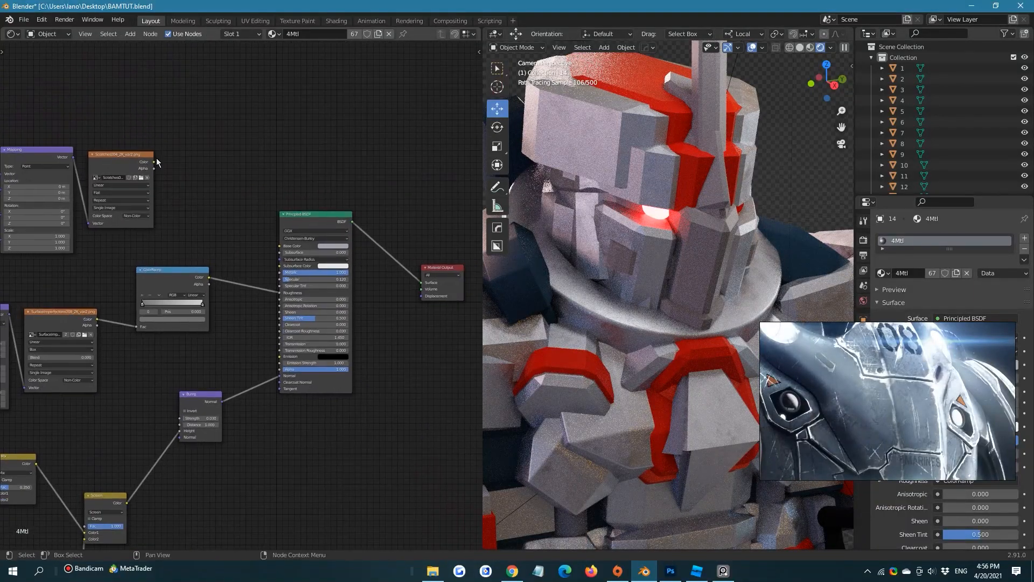
{"action": "left_click_drag", "start_coordinate": [154, 162], "coordinate": [421, 283]}
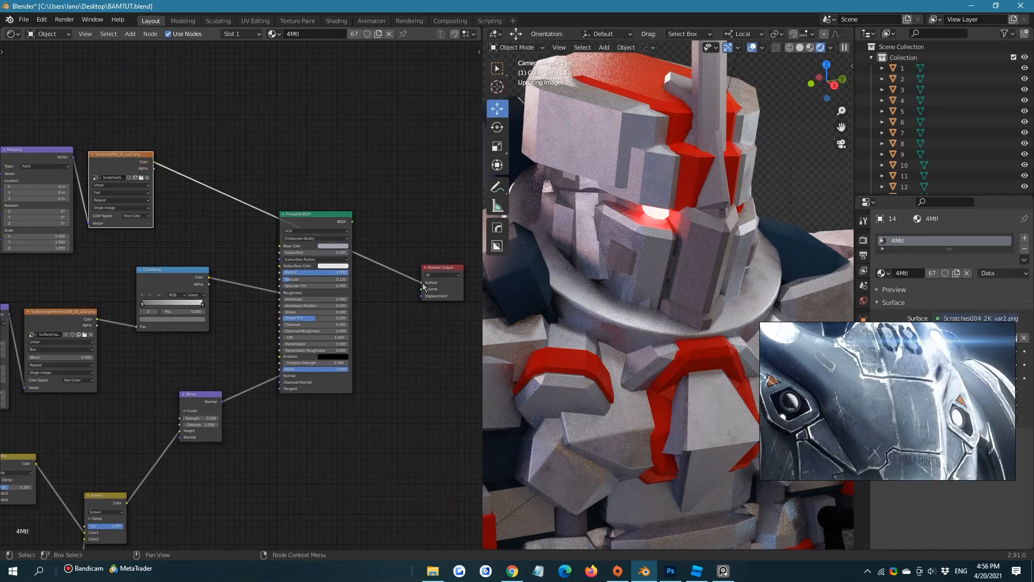
{"action": "middle_click_drag", "start_coordinate": [264, 167], "coordinate": [364, 164]}
{"action": "scroll", "coordinate": [300, 190], "scroll_direction": "up", "scroll_amount": 3}
{"action": "middle_click_drag", "start_coordinate": [301, 191], "coordinate": [381, 217]}
{"action": "scroll", "coordinate": [380, 216], "scroll_direction": "down", "scroll_amount": 1}
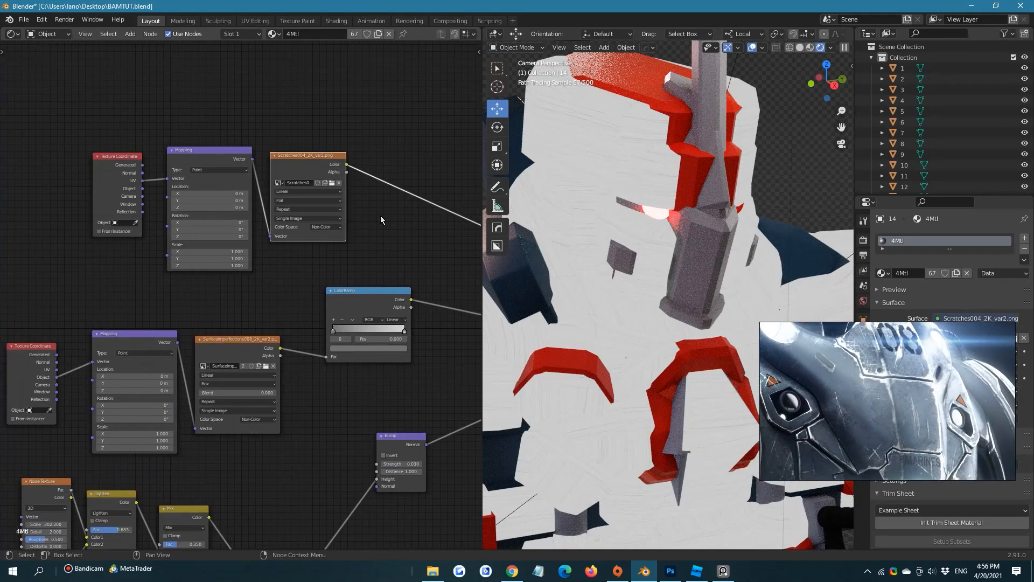
{"action": "scroll", "coordinate": [375, 209], "scroll_direction": "up", "scroll_amount": 8}
{"action": "middle_click_drag", "start_coordinate": [185, 149], "coordinate": [200, 179]}
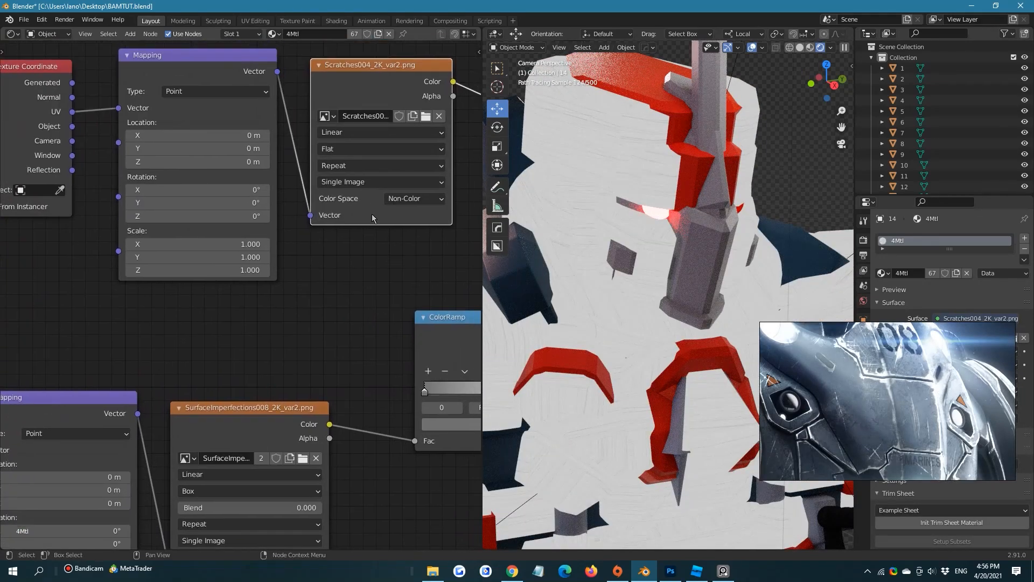
{"action": "scroll", "coordinate": [619, 255], "scroll_direction": "down", "scroll_amount": 2}
{"action": "scroll", "coordinate": [423, 186], "scroll_direction": "up", "scroll_amount": 2}
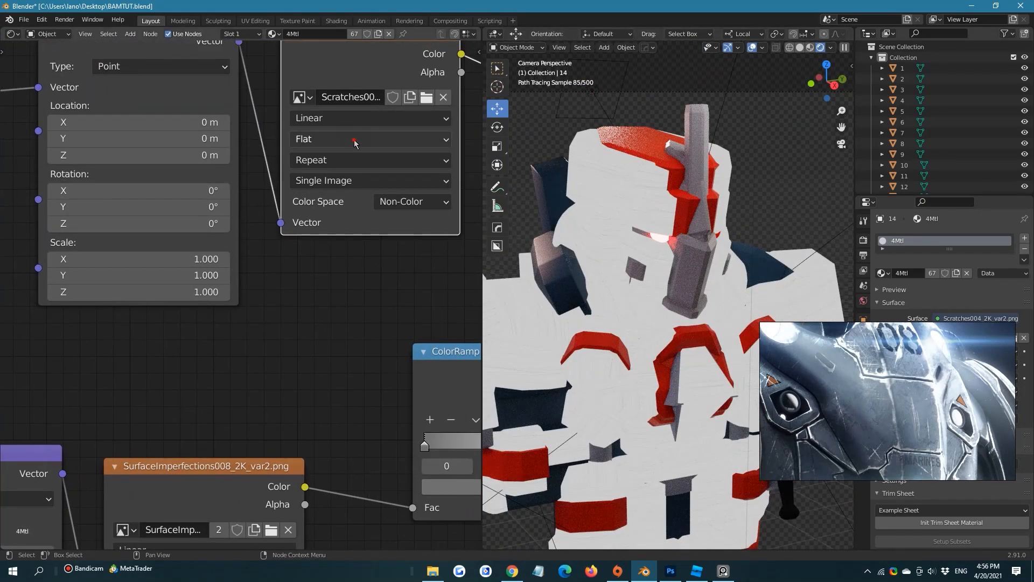
Set the Scratches004_2K_var2 texture's projection to Box and feed its Mapping node from the Object coordinates
{"action": "left_click", "coordinate": [365, 148]}
{"action": "left_click", "coordinate": [336, 181]}
{"action": "scroll", "coordinate": [696, 265], "scroll_direction": "up", "scroll_amount": 3}
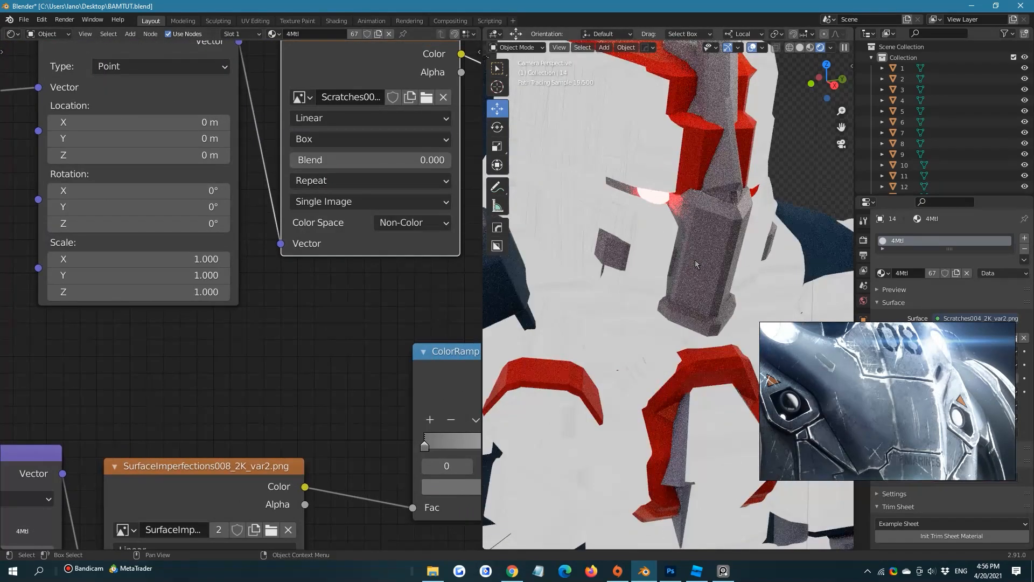
{"action": "middle_click_drag", "start_coordinate": [183, 167], "coordinate": [348, 194]}
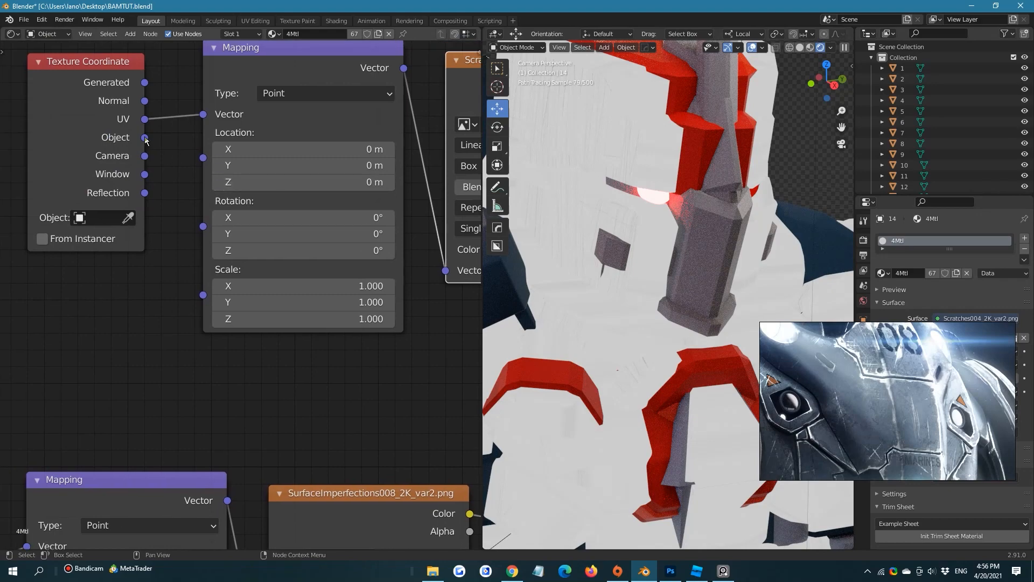
{"action": "left_click_drag", "start_coordinate": [145, 138], "coordinate": [208, 114]}
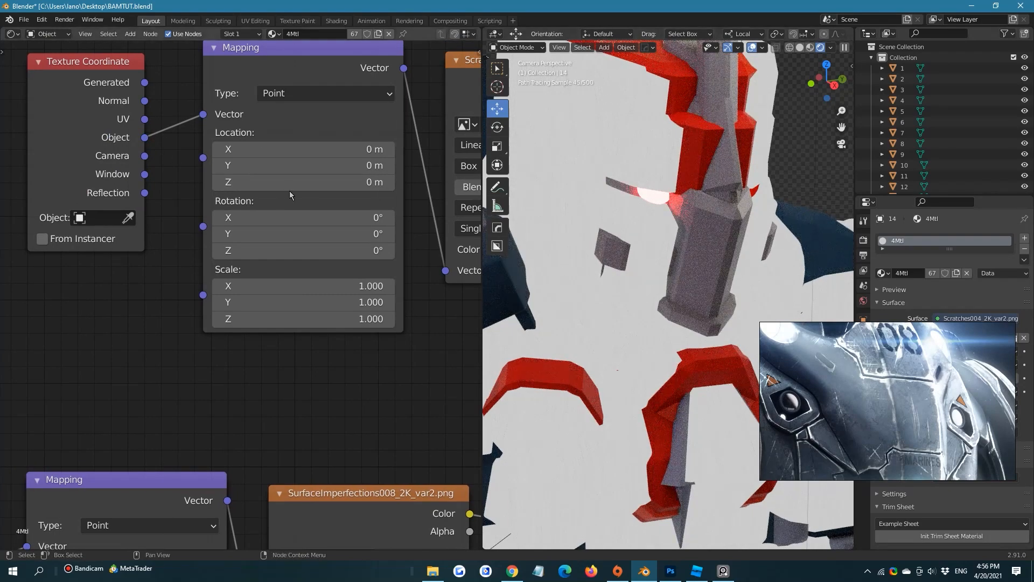
Set the X, Y and Z scale of the Scratches004_2K_var2 texture's Mapping node to 0.3
{"action": "scroll", "coordinate": [290, 193], "scroll_direction": "down", "scroll_amount": 1}
{"action": "middle_click_drag", "start_coordinate": [290, 193], "coordinate": [137, 168]}
{"action": "scroll", "coordinate": [712, 254], "scroll_direction": "down", "scroll_amount": 2}
{"action": "middle_click_drag", "start_coordinate": [662, 198], "coordinate": [599, 106], "text": "shift"}
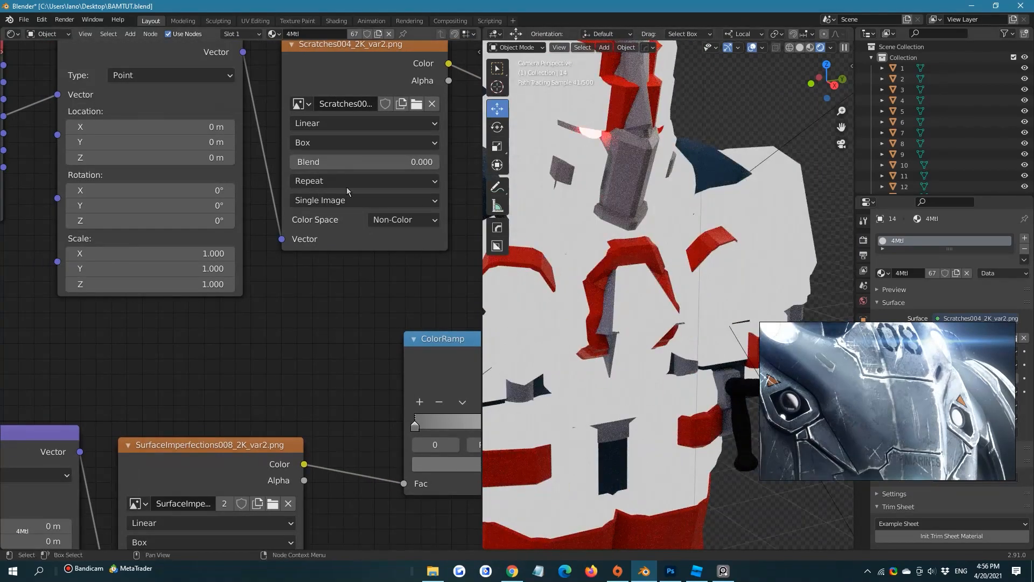
{"action": "middle_click_drag", "start_coordinate": [185, 240], "coordinate": [194, 279]}
{"action": "left_click", "coordinate": [194, 291]}
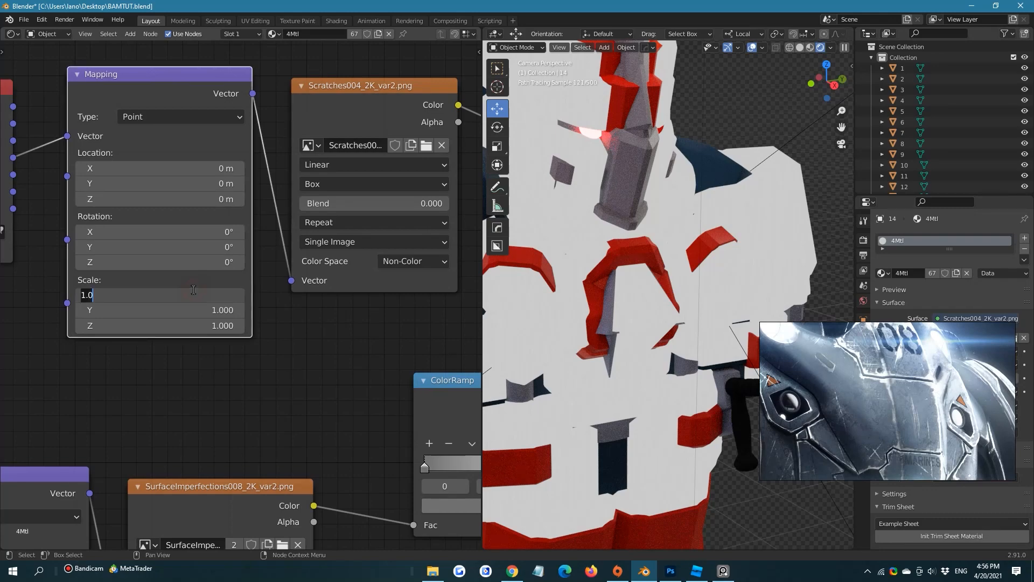
{"action": "type", "text": "0.3"}
{"action": "key", "text": "Return"}
{"action": "left_click", "coordinate": [195, 306]}
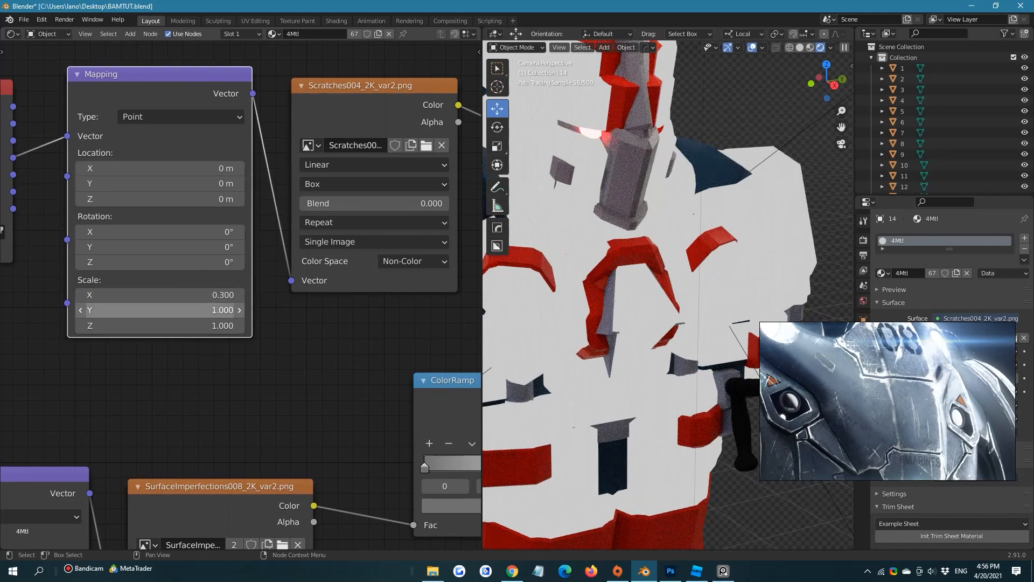
{"action": "type", "text": "0.3"}
{"action": "key", "text": "Return"}
{"action": "left_click", "coordinate": [196, 325]}
{"action": "type", "text": "0.3"}
{"action": "key", "text": "Return"}
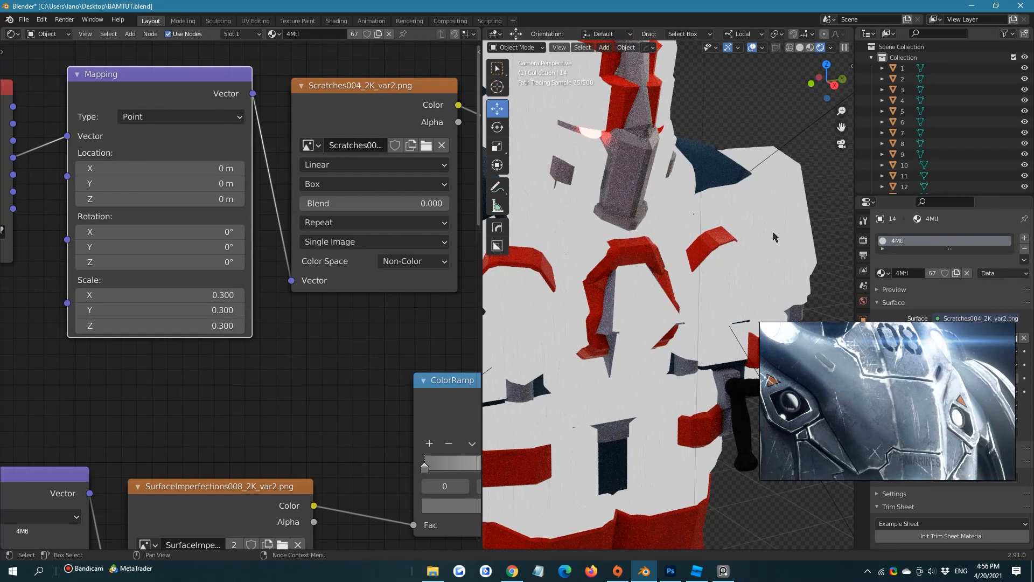
{"action": "scroll", "coordinate": [775, 237], "scroll_direction": "down", "scroll_amount": 5}
{"action": "scroll", "coordinate": [723, 217], "scroll_direction": "up", "scroll_amount": 7}
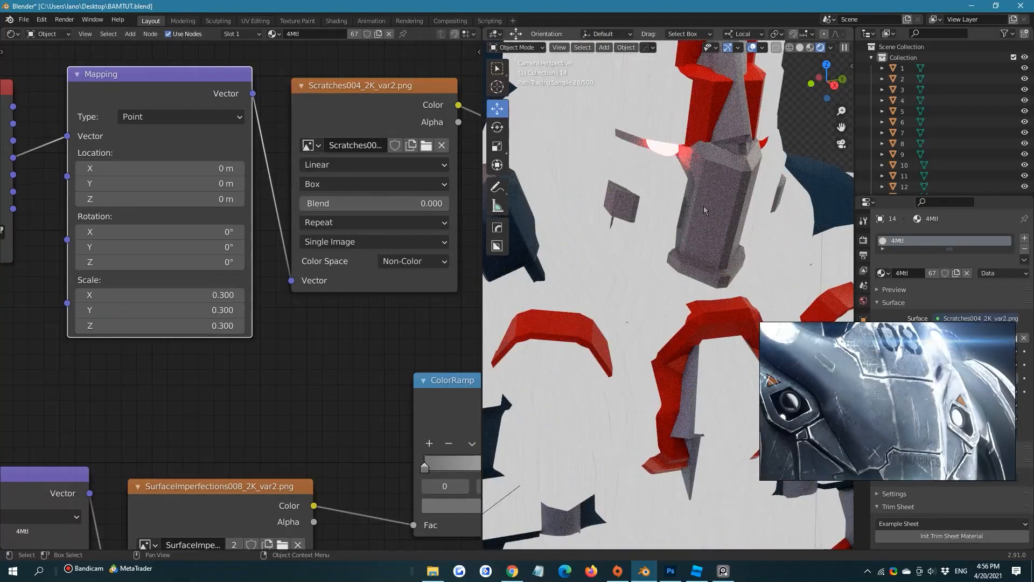
Add a MixRGB node before the Principled BSDF and link the ColorRamp's Color output to its Fac input
{"action": "middle_click_drag", "start_coordinate": [412, 206], "coordinate": [273, 207]}
{"action": "scroll", "coordinate": [275, 208], "scroll_direction": "down", "scroll_amount": 3}
{"action": "middle_click_drag", "start_coordinate": [394, 234], "coordinate": [231, 158]}
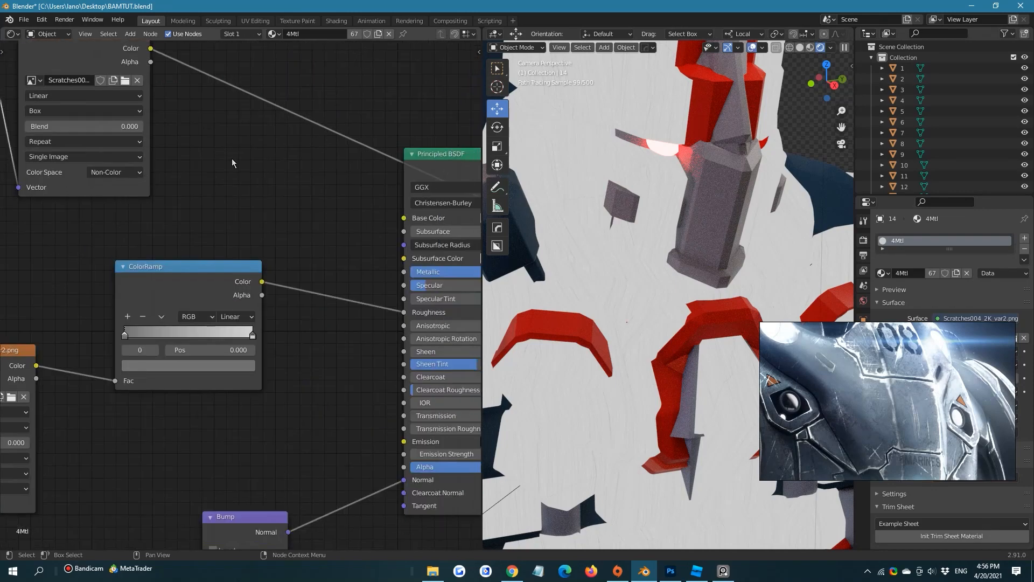
{"action": "middle_click_drag", "start_coordinate": [292, 202], "coordinate": [241, 167]}
{"action": "scroll", "coordinate": [196, 133], "scroll_direction": "down", "scroll_amount": 1}
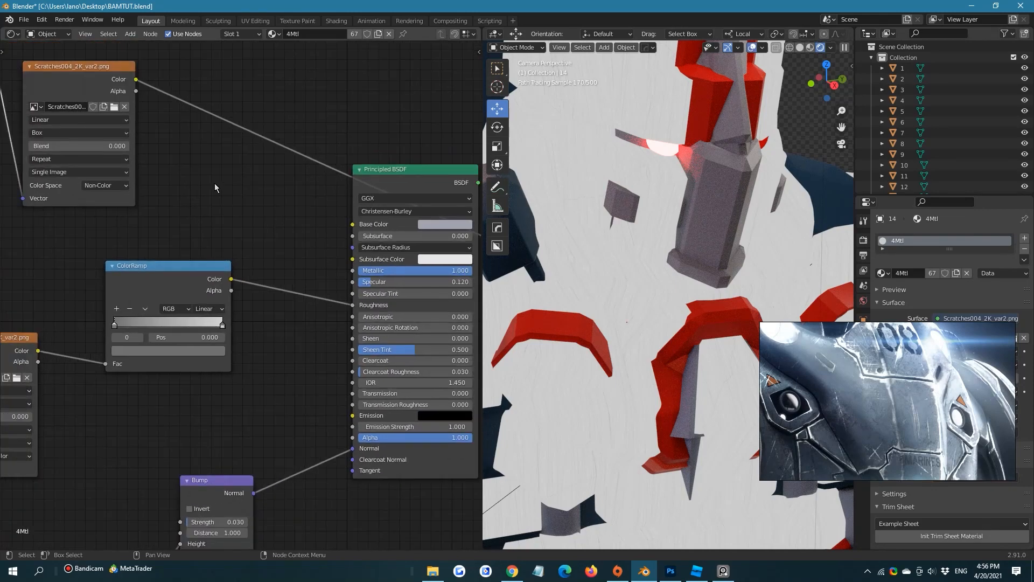
{"action": "key", "text": "shift+a"}
{"action": "type", "text": "mi"}
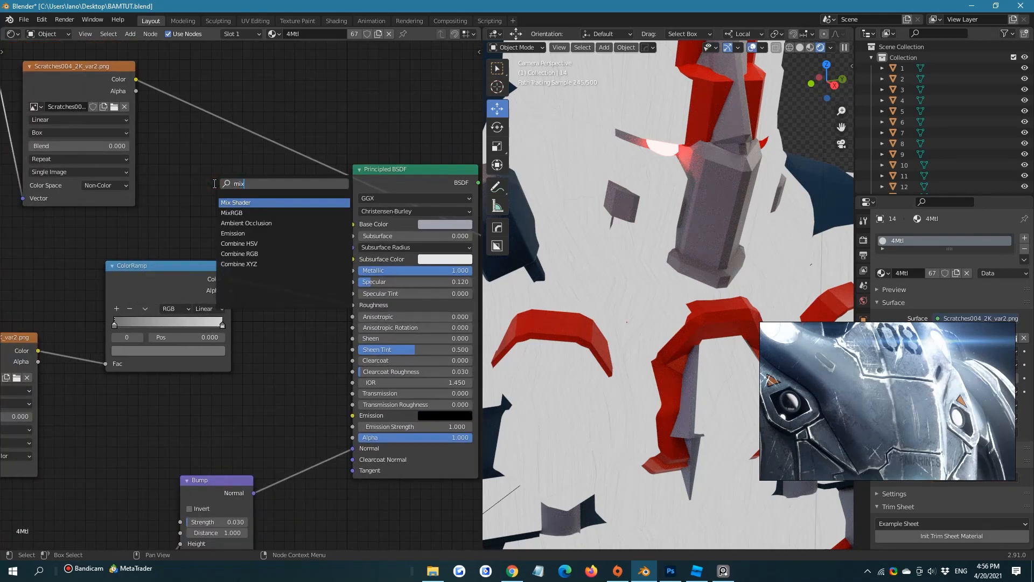
{"action": "type", "text": "x"}
{"action": "left_click", "coordinate": [232, 212]}
{"action": "left_click", "coordinate": [229, 187]}
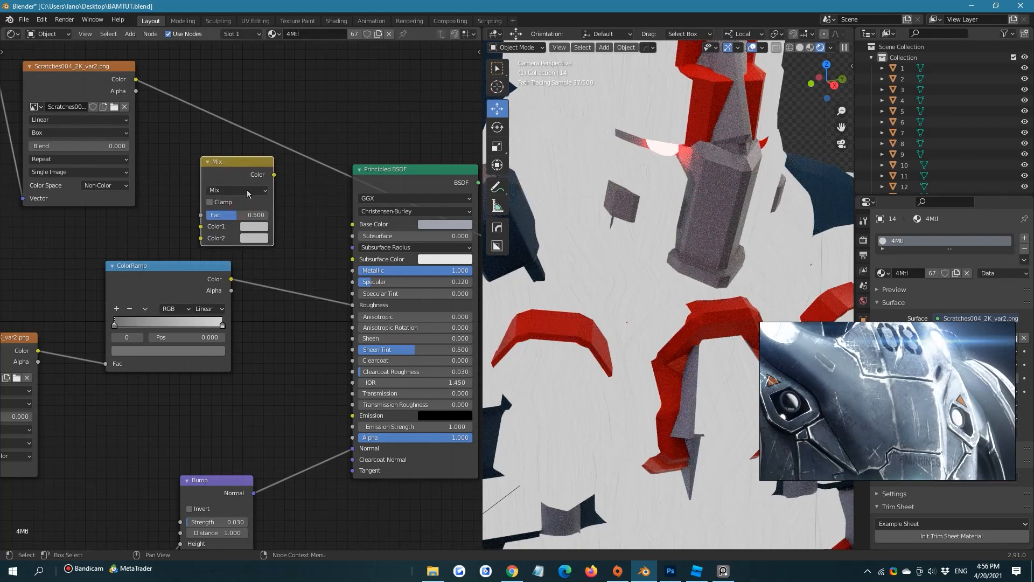
{"action": "left_click_drag", "start_coordinate": [230, 278], "coordinate": [208, 221]}
Move the surface imperfections nodes with their ColorRamp upward and place the Scratches004_2K_var2 nodes beneath them
{"action": "scroll", "coordinate": [299, 140], "scroll_direction": "down", "scroll_amount": 4}
{"action": "left_click_drag", "start_coordinate": [49, 107], "coordinate": [240, 179]}
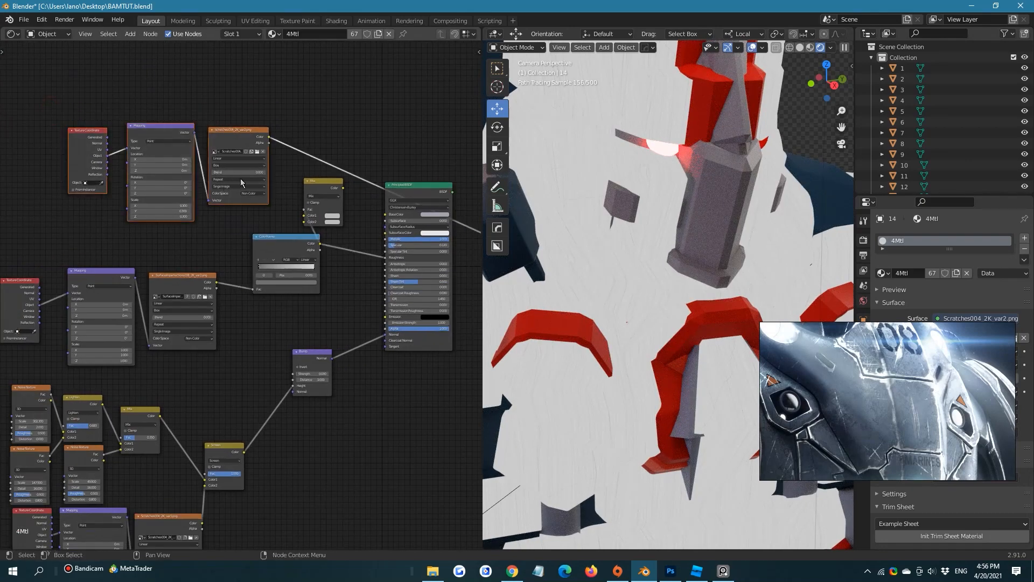
{"action": "middle_click_drag", "start_coordinate": [57, 203], "coordinate": [216, 164]}
{"action": "scroll", "coordinate": [214, 165], "scroll_direction": "down", "scroll_amount": 1}
{"action": "left_click_drag", "start_coordinate": [150, 209], "coordinate": [470, 294]}
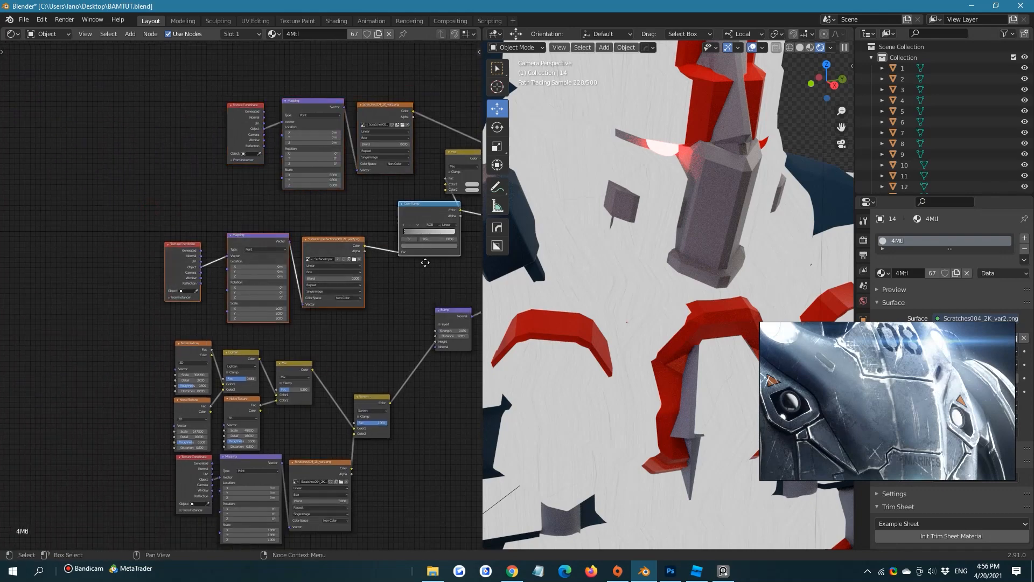
{"action": "middle_click_drag", "start_coordinate": [425, 262], "coordinate": [345, 301]}
{"action": "left_click_drag", "start_coordinate": [337, 265], "coordinate": [224, 50]}
{"action": "left_click", "coordinate": [304, 294]}
{"action": "left_click_drag", "start_coordinate": [103, 183], "coordinate": [309, 245]}
{"action": "left_click_drag", "start_coordinate": [293, 152], "coordinate": [213, 310]}
{"action": "scroll", "coordinate": [285, 285], "scroll_direction": "up", "scroll_amount": 1}
{"action": "left_click", "coordinate": [295, 259]}
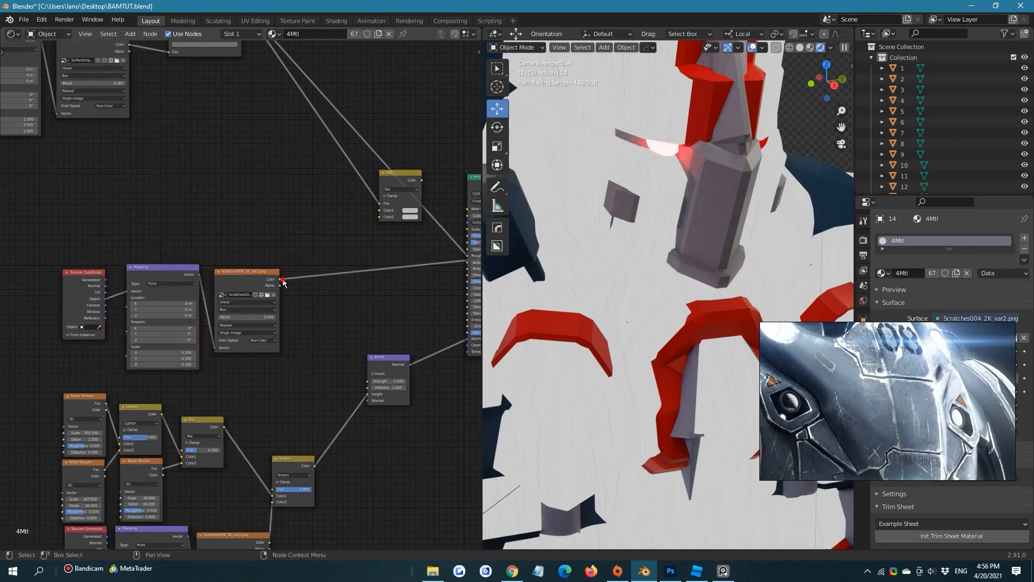
Link the Scratches004_2K_var2 Color output to the Mix node's Color2 input and reposition the Mix node
{"action": "left_click_drag", "start_coordinate": [284, 281], "coordinate": [380, 217]}
{"action": "left_click_drag", "start_coordinate": [401, 174], "coordinate": [378, 193]}
{"action": "middle_click_drag", "start_coordinate": [363, 204], "coordinate": [323, 255]}
{"action": "middle_click_drag", "start_coordinate": [243, 201], "coordinate": [312, 227]}
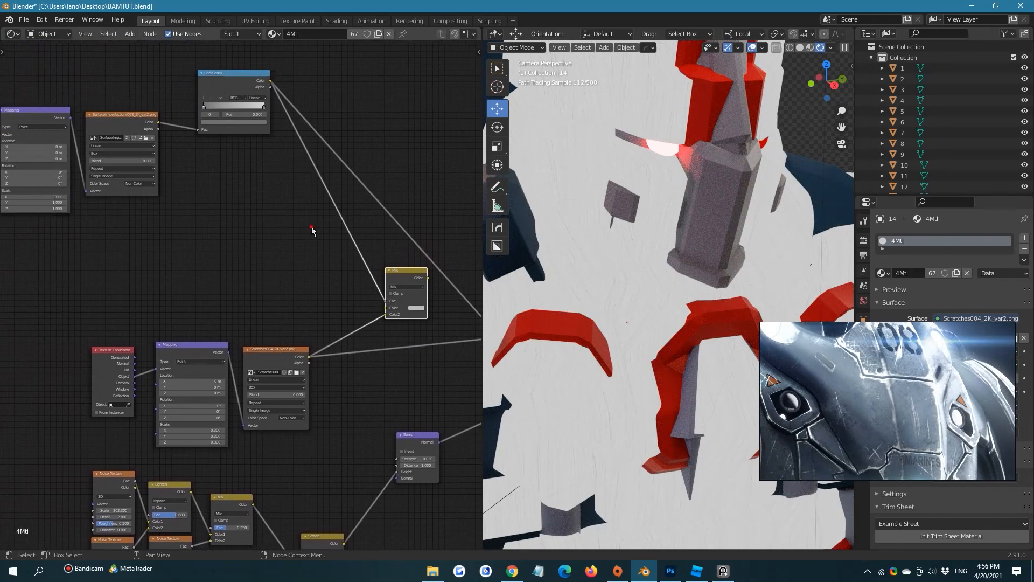
Move the surface imperfections nodes and their ColorRamp down, closer to the scratch texture and Mix nodes
{"action": "left_click_drag", "start_coordinate": [313, 228], "coordinate": [53, 92]}
{"action": "scroll", "coordinate": [334, 251], "scroll_direction": "down", "scroll_amount": 1}
{"action": "left_click_drag", "start_coordinate": [293, 127], "coordinate": [336, 240]}
{"action": "left_click", "coordinate": [367, 200]}
{"action": "middle_click_drag", "start_coordinate": [366, 200], "coordinate": [241, 128]}
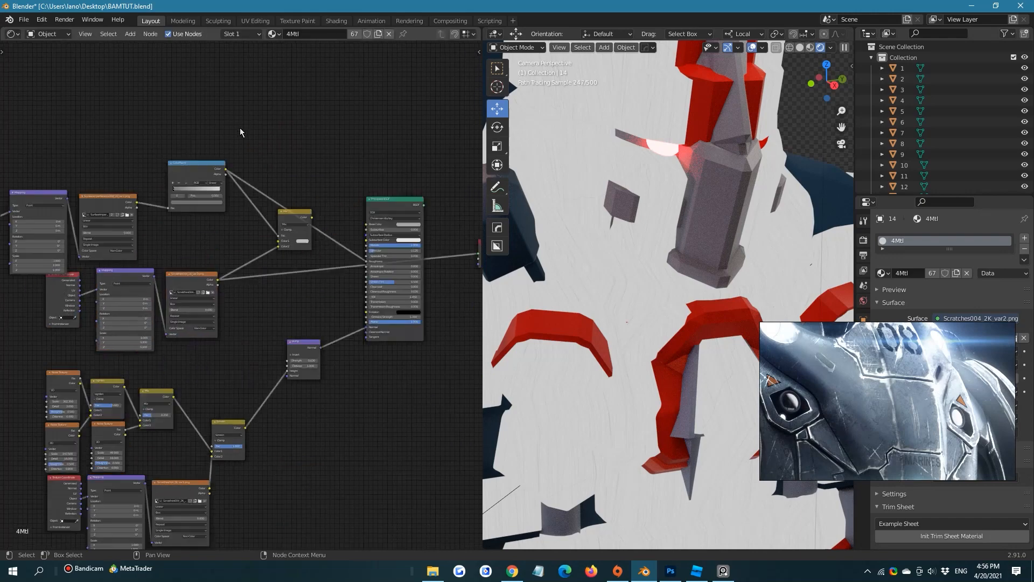
Link the Mix node's Color output to the Principled BSDF's Roughness and preview it through the Material Output's Surface input
{"action": "scroll", "coordinate": [276, 221], "scroll_direction": "up", "scroll_amount": 5}
{"action": "middle_click_drag", "start_coordinate": [275, 220], "coordinate": [231, 175]}
{"action": "left_click_drag", "start_coordinate": [284, 168], "coordinate": [367, 233]}
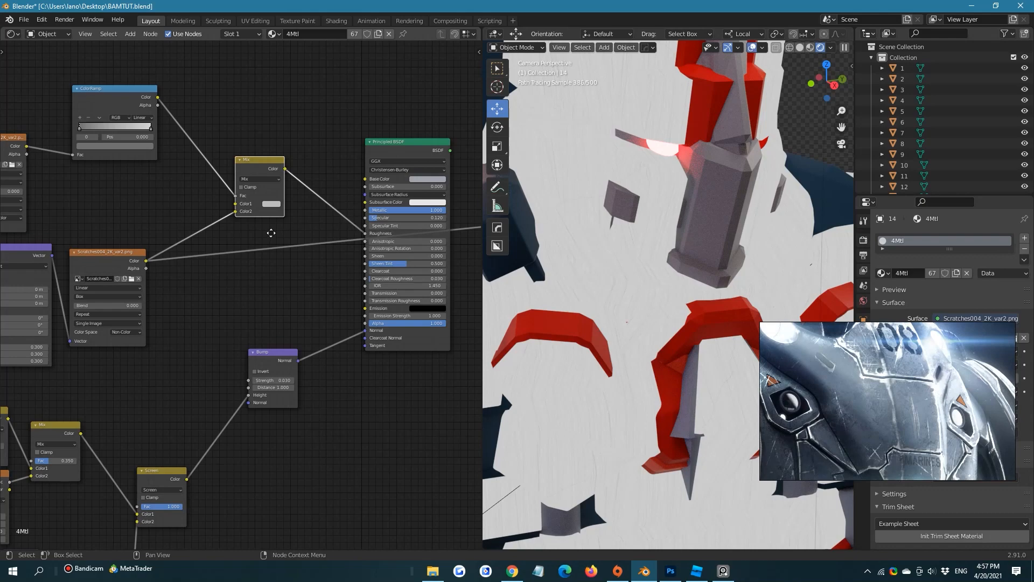
{"action": "middle_click_drag", "start_coordinate": [271, 232], "coordinate": [177, 253]}
{"action": "left_click_drag", "start_coordinate": [191, 189], "coordinate": [436, 242]}
{"action": "middle_click_drag", "start_coordinate": [291, 197], "coordinate": [362, 158]}
Reroute the ColorRamp's Color output from the Mix node's Fac input to its Color1 input
{"action": "scroll", "coordinate": [275, 160], "scroll_direction": "up", "scroll_amount": 1}
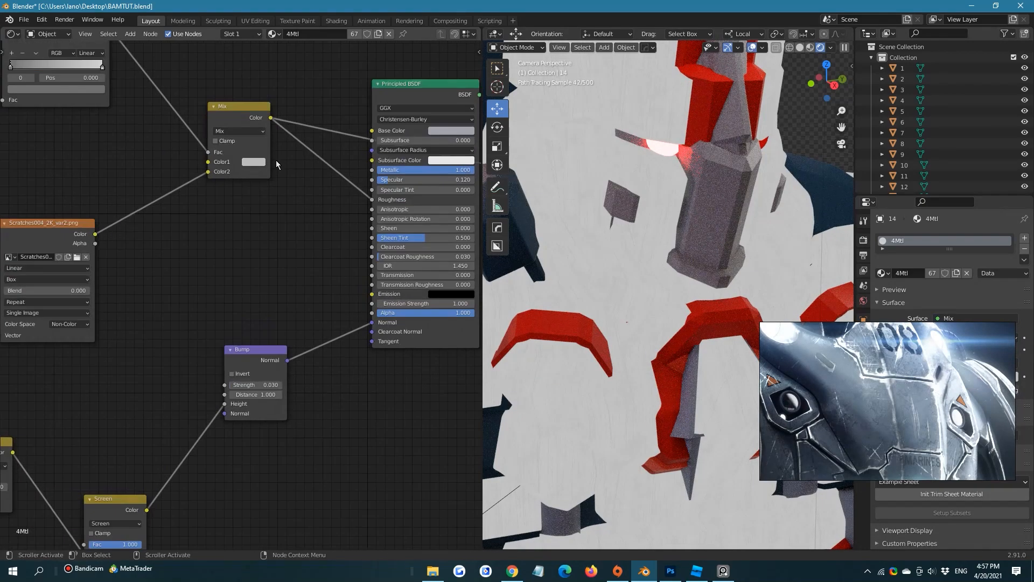
{"action": "middle_click_drag", "start_coordinate": [276, 160], "coordinate": [287, 248]}
{"action": "scroll", "coordinate": [287, 241], "scroll_direction": "up", "scroll_amount": 1}
{"action": "middle_click_drag", "start_coordinate": [215, 262], "coordinate": [314, 281]}
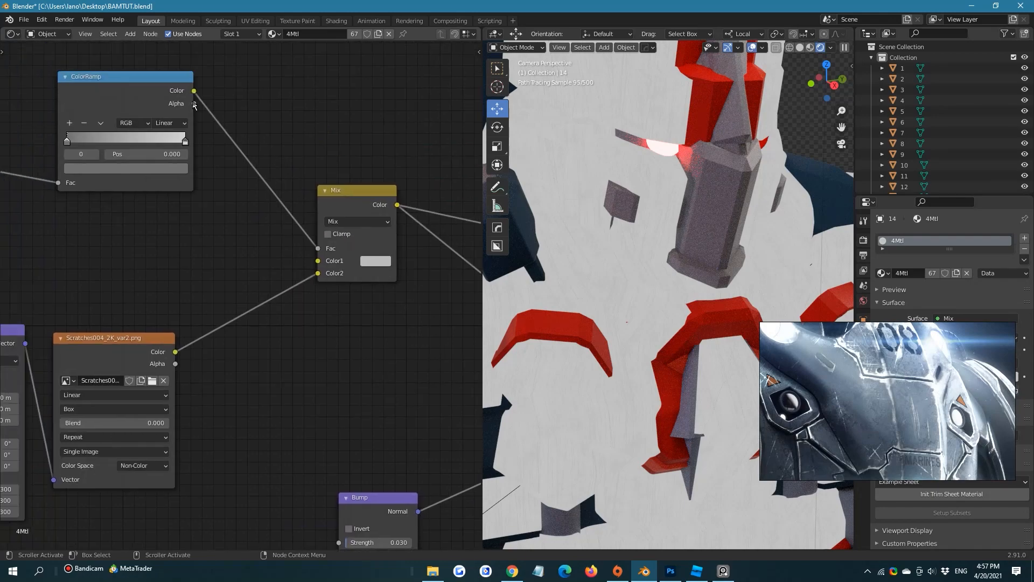
{"action": "left_click_drag", "start_coordinate": [195, 91], "coordinate": [286, 232]}
{"action": "scroll", "coordinate": [298, 214], "scroll_direction": "up", "scroll_amount": 1}
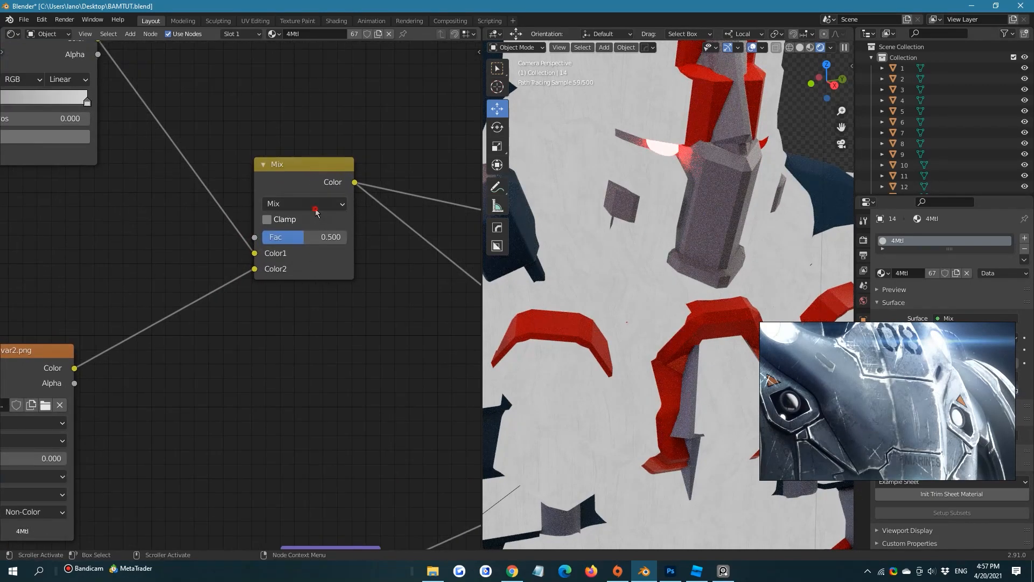
Change the Mix node's blending mode to Multiply and set its Fac to 0.833
{"action": "left_click", "coordinate": [303, 203]}
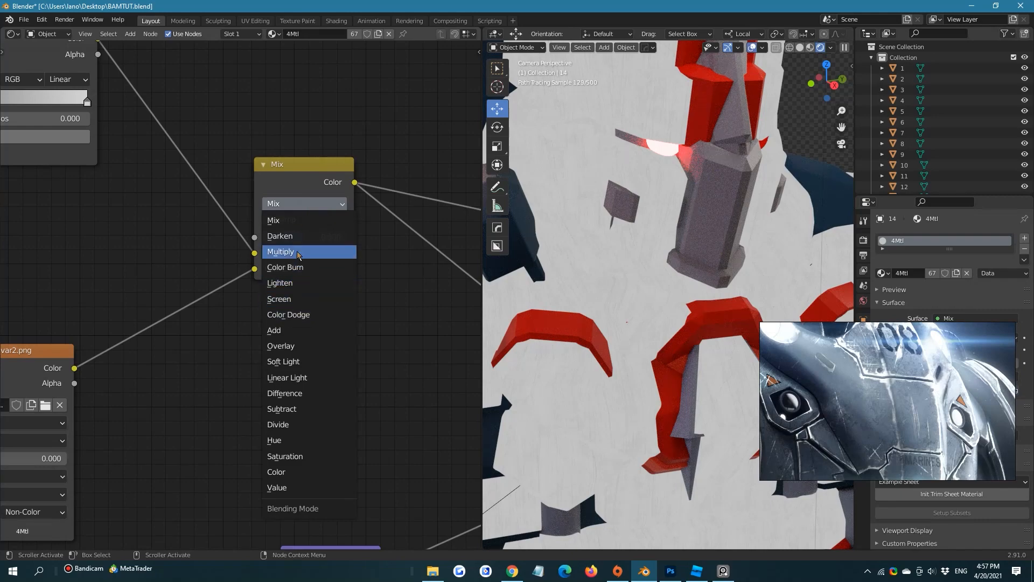
{"action": "left_click", "coordinate": [297, 251]}
{"action": "middle_click_drag", "start_coordinate": [284, 290], "coordinate": [244, 337]}
{"action": "middle_click_drag", "start_coordinate": [666, 149], "coordinate": [645, 238], "text": "shift"}
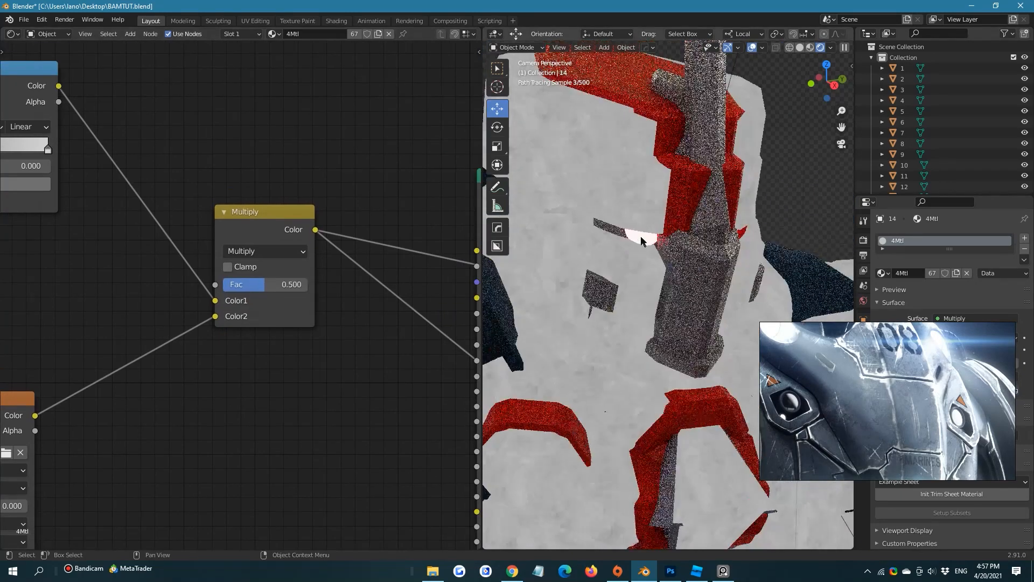
{"action": "left_click_drag", "start_coordinate": [272, 284], "coordinate": [293, 283]}
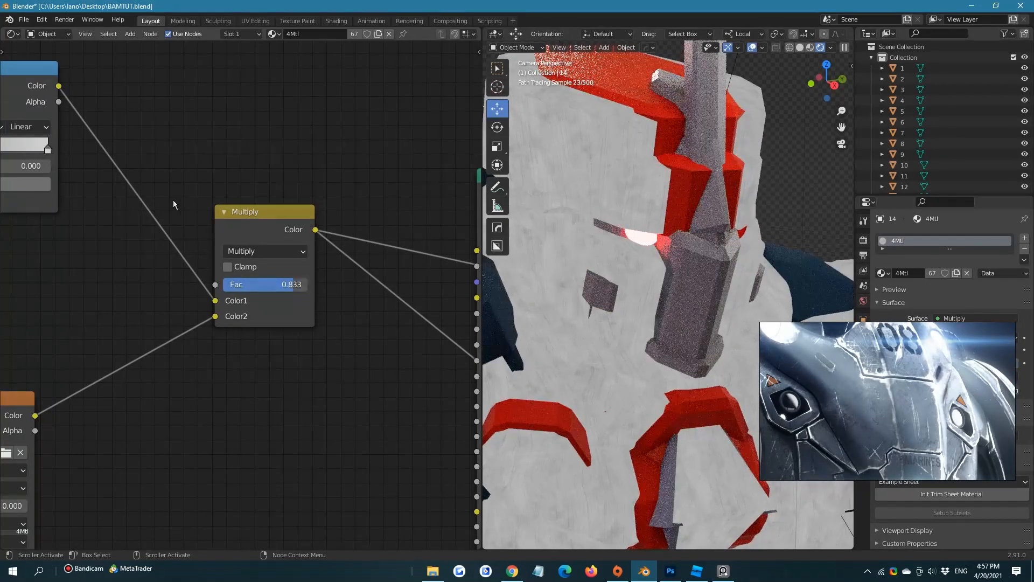
Insert an Invert node between the Scratches004_2K_var2 texture and the Multiply node, and set the Multiply Fac to 0.558
{"action": "scroll", "coordinate": [257, 198], "scroll_direction": "down", "scroll_amount": 4}
{"action": "middle_click_drag", "start_coordinate": [257, 197], "coordinate": [299, 223]}
{"action": "scroll", "coordinate": [226, 259], "scroll_direction": "down", "scroll_amount": 1}
{"action": "middle_click_drag", "start_coordinate": [253, 381], "coordinate": [282, 357]}
{"action": "key", "text": "shift+a"}
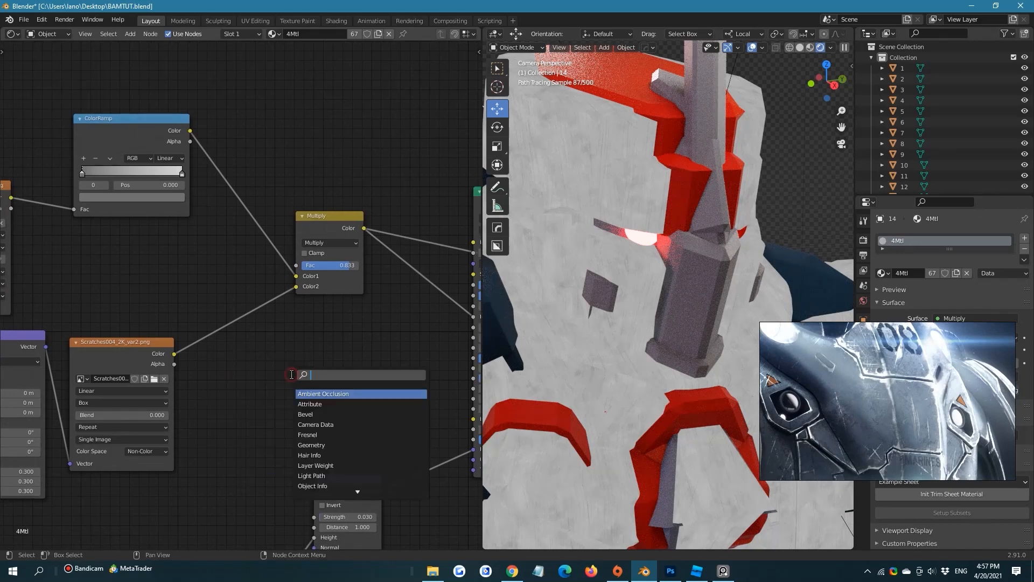
{"action": "type", "text": "inv"}
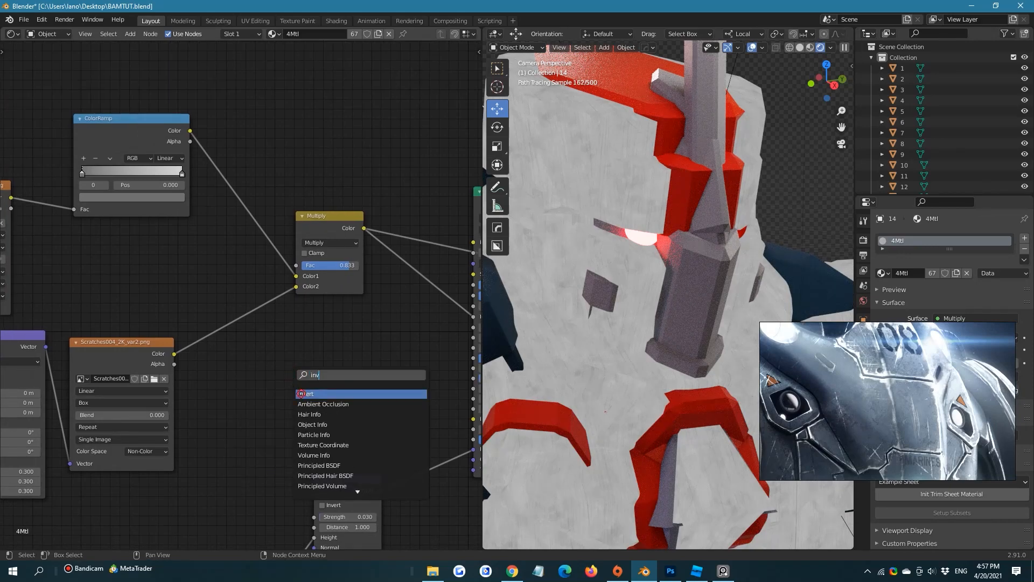
{"action": "left_click", "coordinate": [301, 393]}
{"action": "left_click", "coordinate": [253, 332]}
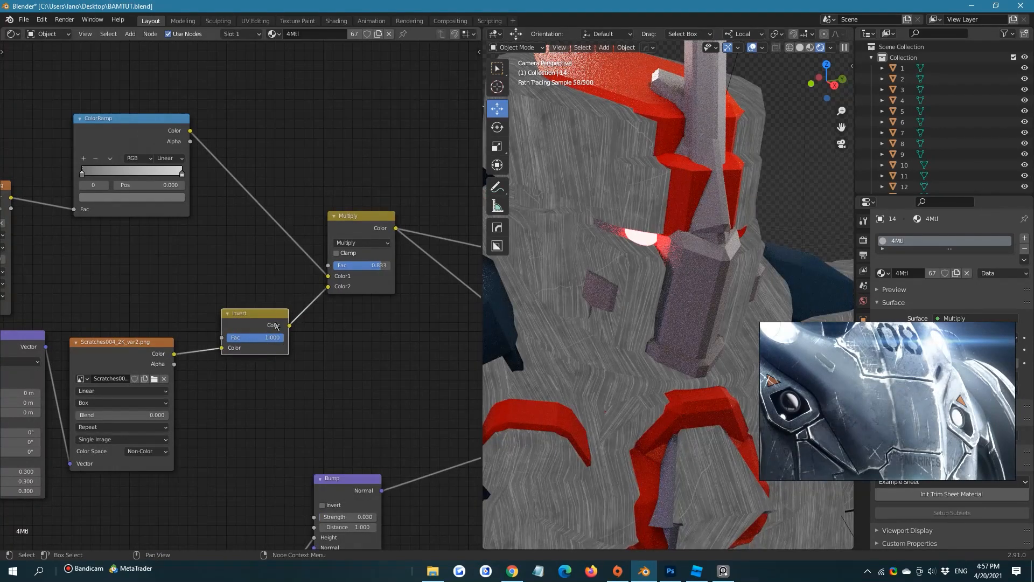
{"action": "mouse_move", "coordinate": [376, 265]}
{"action": "left_mouse_down"}
{"action": "mouse_move", "coordinate": [352, 265]}
{"action": "mouse_move", "coordinate": [360, 265]}
{"action": "left_mouse_up"}
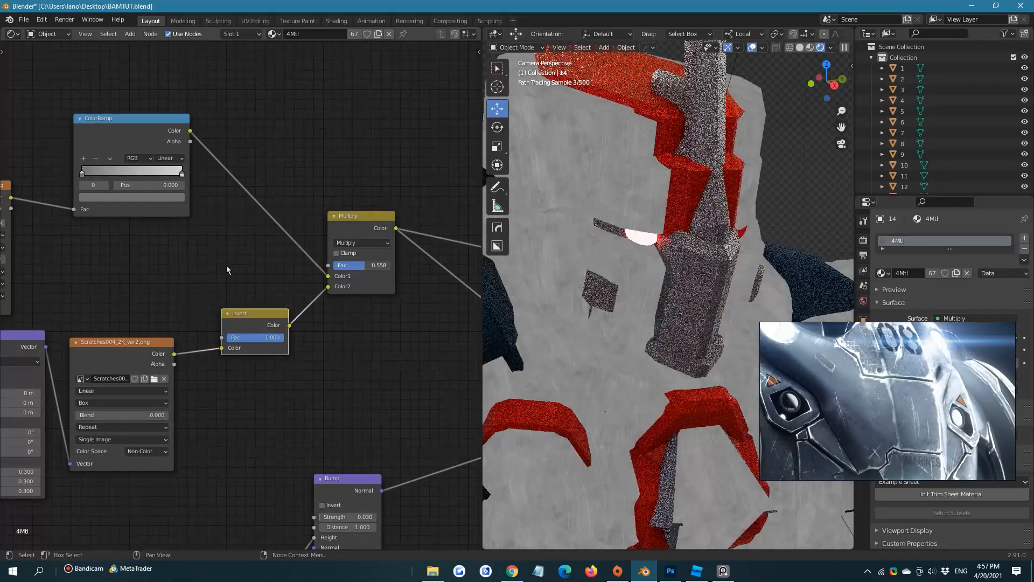
Reconnect the Principled BSDF's BSDF output to the Material Output's Surface input
{"action": "middle_click_drag", "start_coordinate": [331, 285], "coordinate": [160, 260]}
{"action": "scroll", "coordinate": [216, 213], "scroll_direction": "down", "scroll_amount": 1}
{"action": "left_click", "coordinate": [249, 185]}
{"action": "middle_click_drag", "start_coordinate": [242, 209], "coordinate": [113, 175]}
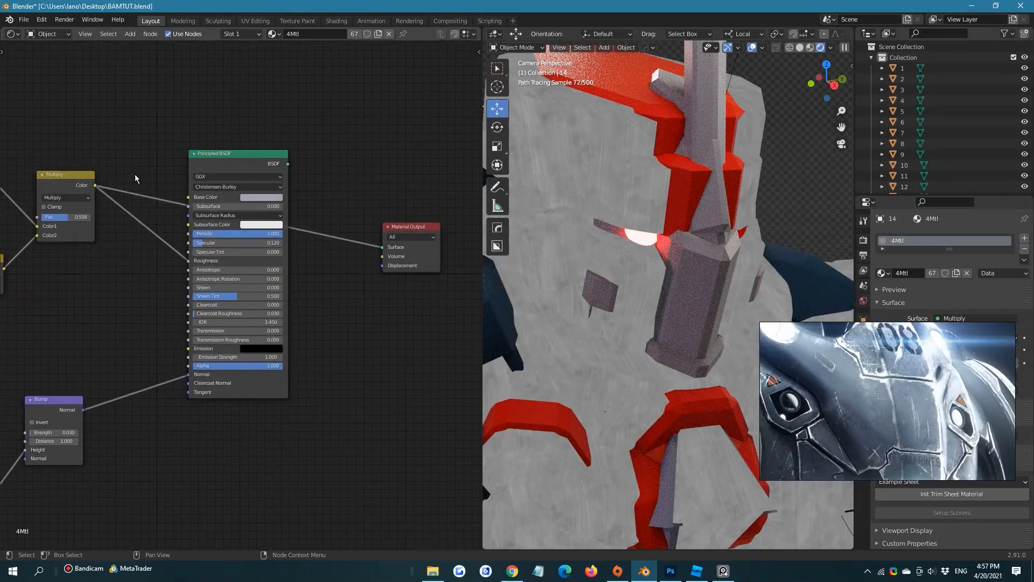
{"action": "scroll", "coordinate": [161, 177], "scroll_direction": "down", "scroll_amount": 1}
{"action": "right_click", "coordinate": [355, 260]}
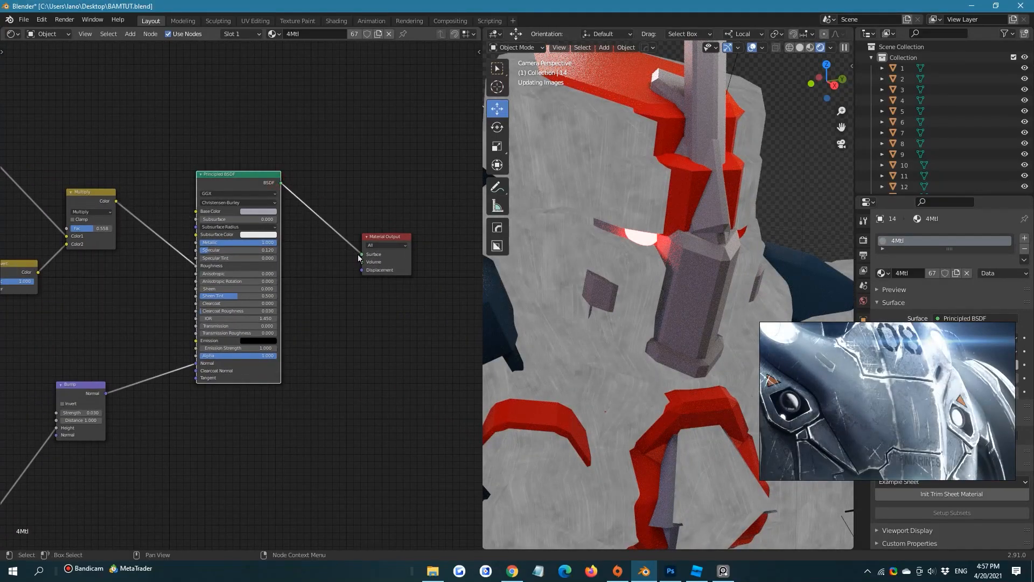
Check the full shaded material on the armor's head and torso, and save the Blender file
{"action": "scroll", "coordinate": [601, 214], "scroll_direction": "down", "scroll_amount": 2}
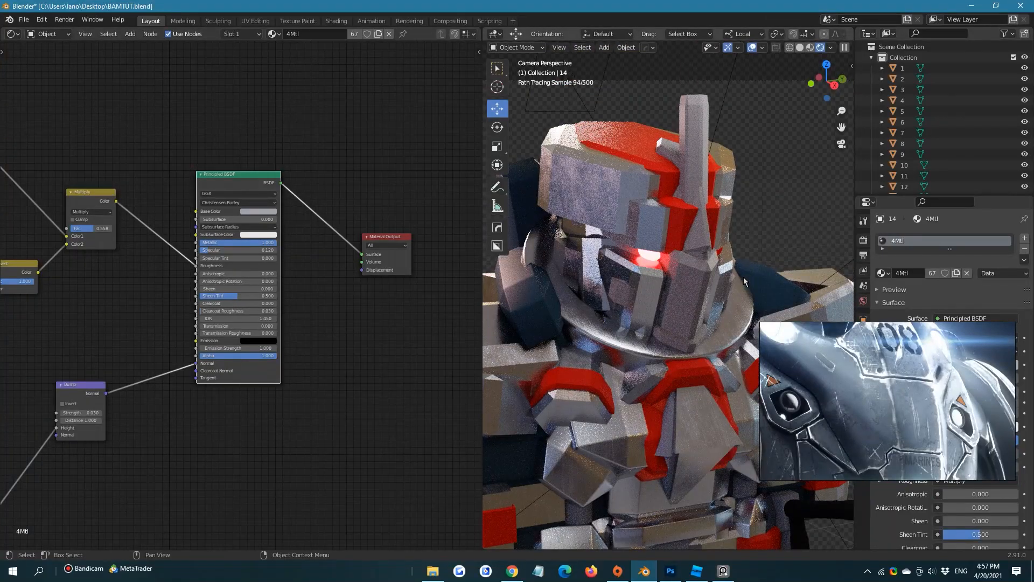
{"action": "middle_click_drag", "start_coordinate": [743, 277], "coordinate": [716, 194], "text": "shift"}
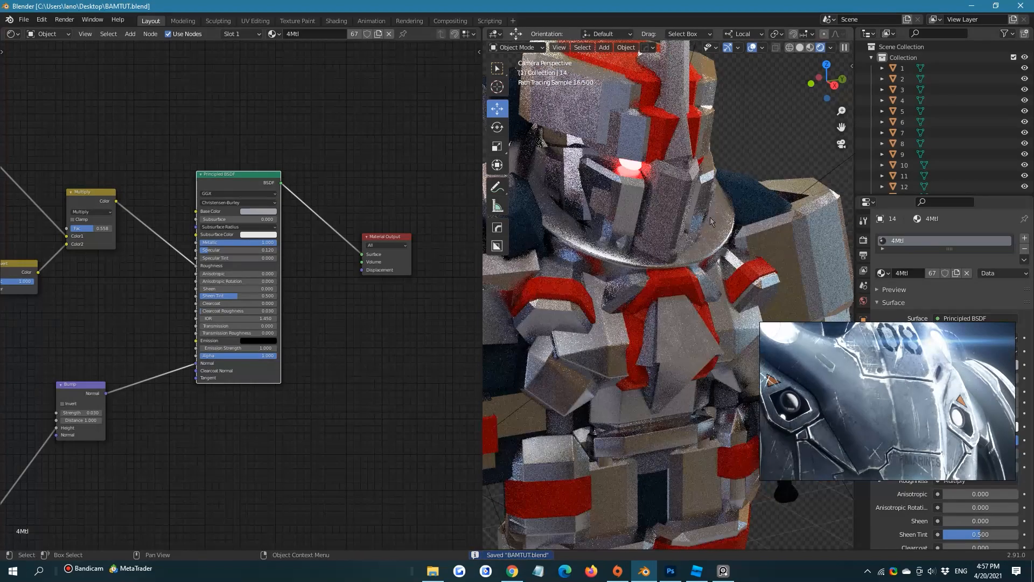
{"action": "key", "text": "ctrl+s"}
Preview the inverted-scratch roughness mix on the model by linking the Multiply node's Color output to the Material Output's Surface
{"action": "middle_click_drag", "start_coordinate": [291, 222], "coordinate": [350, 208]}
{"action": "scroll", "coordinate": [199, 217], "scroll_direction": "up", "scroll_amount": 5}
{"action": "mouse_move", "coordinate": [169, 234]}
{"action": "middle_mouse_down"}
{"action": "mouse_move", "coordinate": [317, 172]}
{"action": "mouse_move", "coordinate": [305, 224]}
{"action": "middle_mouse_up"}
{"action": "scroll", "coordinate": [304, 224], "scroll_direction": "up", "scroll_amount": 2}
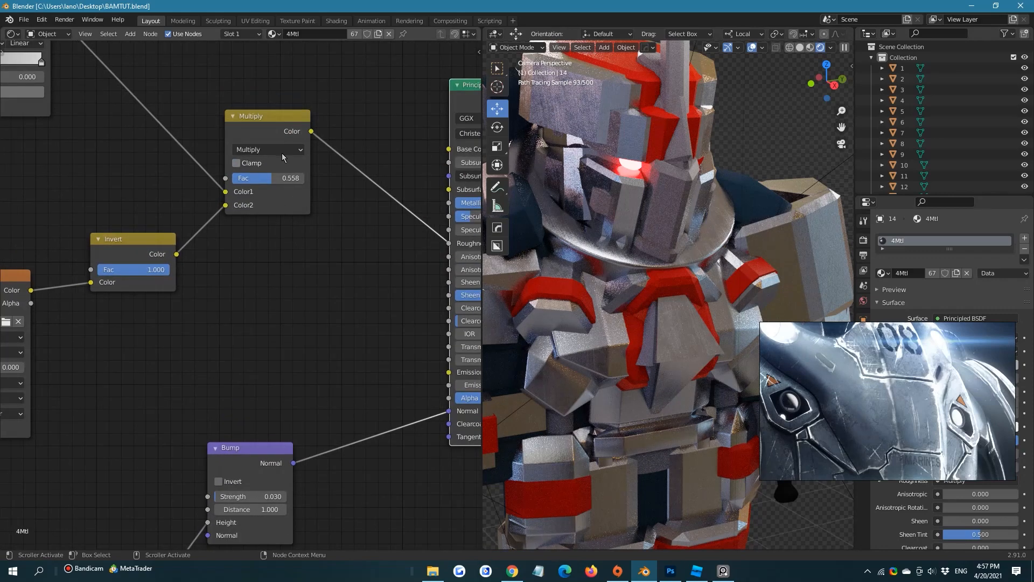
{"action": "scroll", "coordinate": [284, 154], "scroll_direction": "down", "scroll_amount": 3}
{"action": "mouse_move", "coordinate": [289, 131]}
{"action": "middle_mouse_down"}
{"action": "mouse_move", "coordinate": [145, 157]}
{"action": "mouse_move", "coordinate": [63, 133]}
{"action": "mouse_move", "coordinate": [78, 153]}
{"action": "middle_mouse_up"}
{"action": "scroll", "coordinate": [63, 132], "scroll_direction": "down", "scroll_amount": 4}
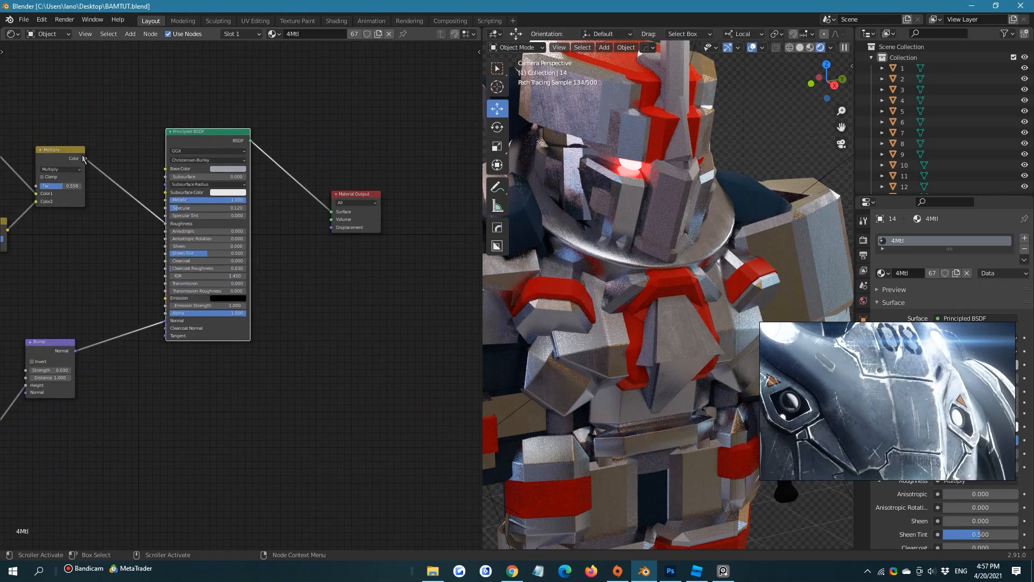
{"action": "left_click_drag", "start_coordinate": [85, 158], "coordinate": [332, 212]}
{"action": "middle_click_drag", "start_coordinate": [130, 191], "coordinate": [246, 178]}
{"action": "scroll", "coordinate": [246, 178], "scroll_direction": "up", "scroll_amount": 7}
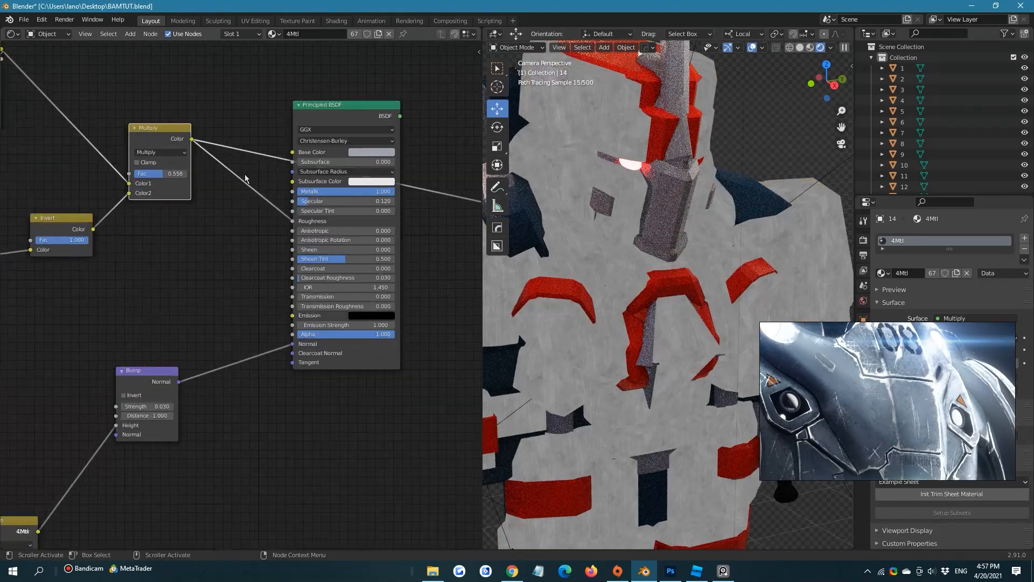
Set the Fac of the Multiply node that mixes in the inverted scratches to 0.350
{"action": "middle_click_drag", "start_coordinate": [173, 172], "coordinate": [284, 207]}
{"action": "left_click_drag", "start_coordinate": [240, 211], "coordinate": [226, 210]}
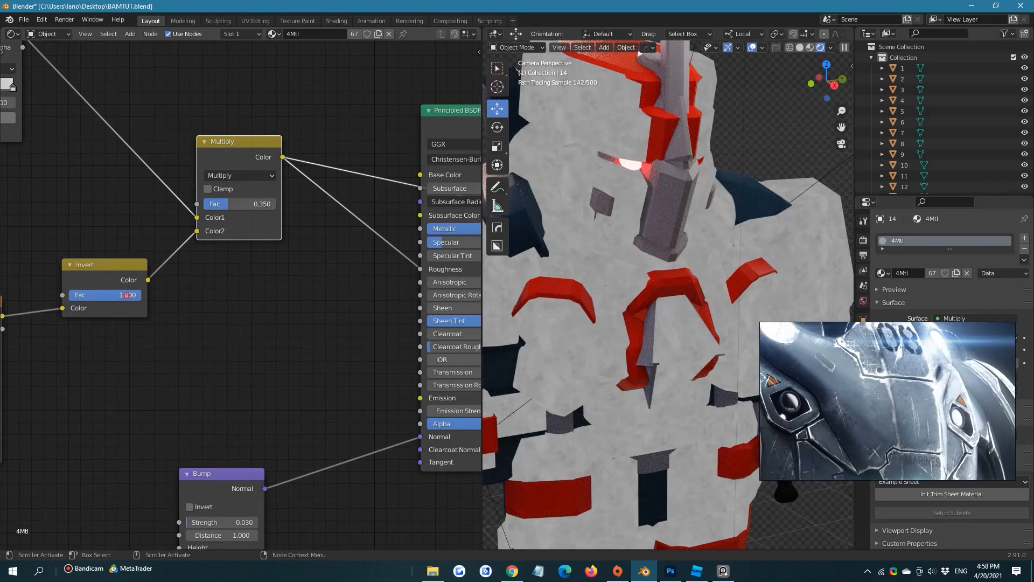
{"action": "mouse_move", "coordinate": [126, 295]}
{"action": "left_mouse_down"}
{"action": "mouse_move", "coordinate": [54, 295]}
{"action": "mouse_move", "coordinate": [143, 296]}
{"action": "left_mouse_up"}
{"action": "scroll", "coordinate": [343, 233], "scroll_direction": "down", "scroll_amount": 1}
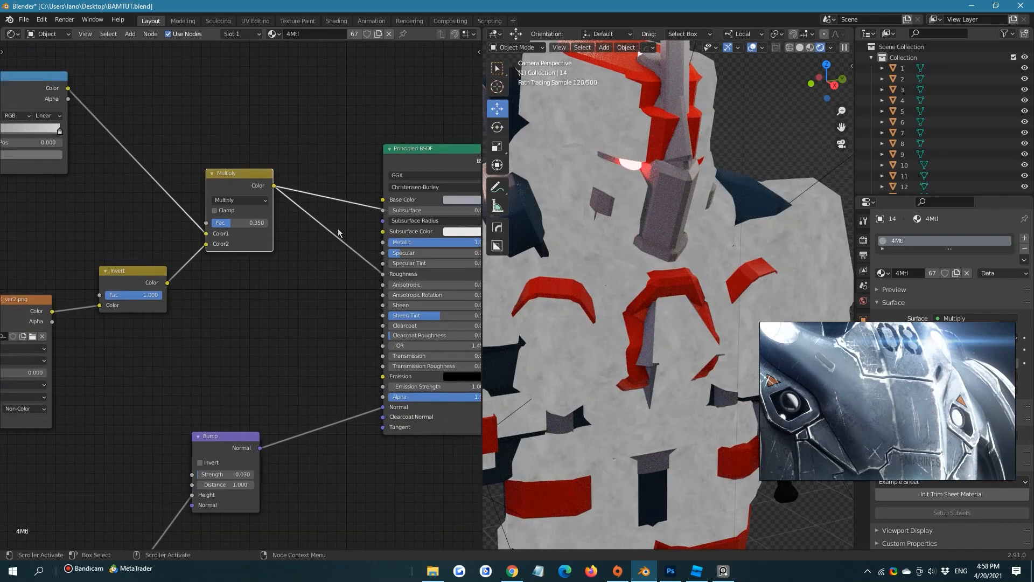
Link the Principled BSDF's BSDF output back to the Material Output's Surface input
{"action": "scroll", "coordinate": [204, 177], "scroll_direction": "down", "scroll_amount": 3}
{"action": "middle_click_drag", "start_coordinate": [252, 204], "coordinate": [98, 137]}
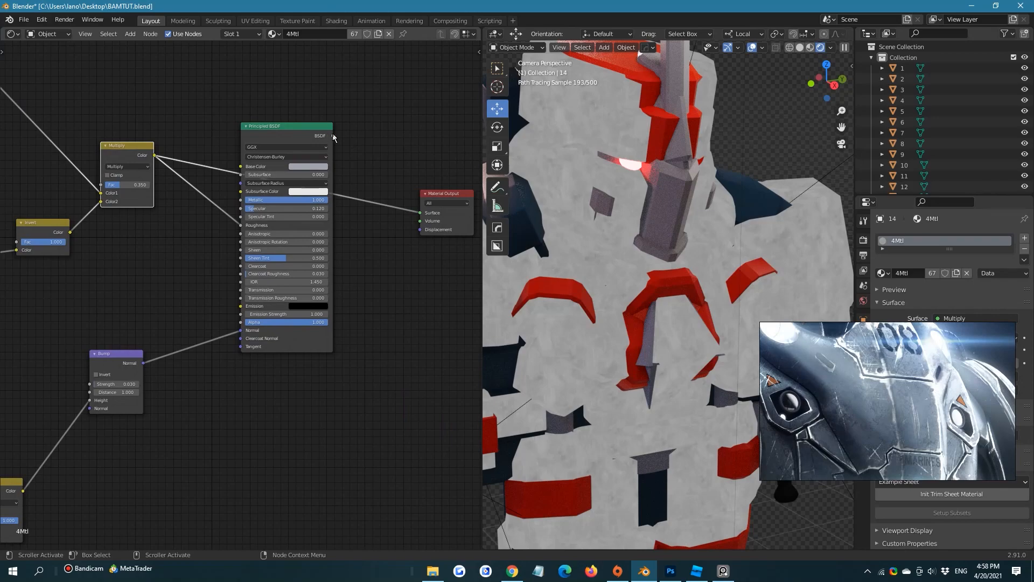
{"action": "left_click_drag", "start_coordinate": [421, 215], "coordinate": [421, 213]}
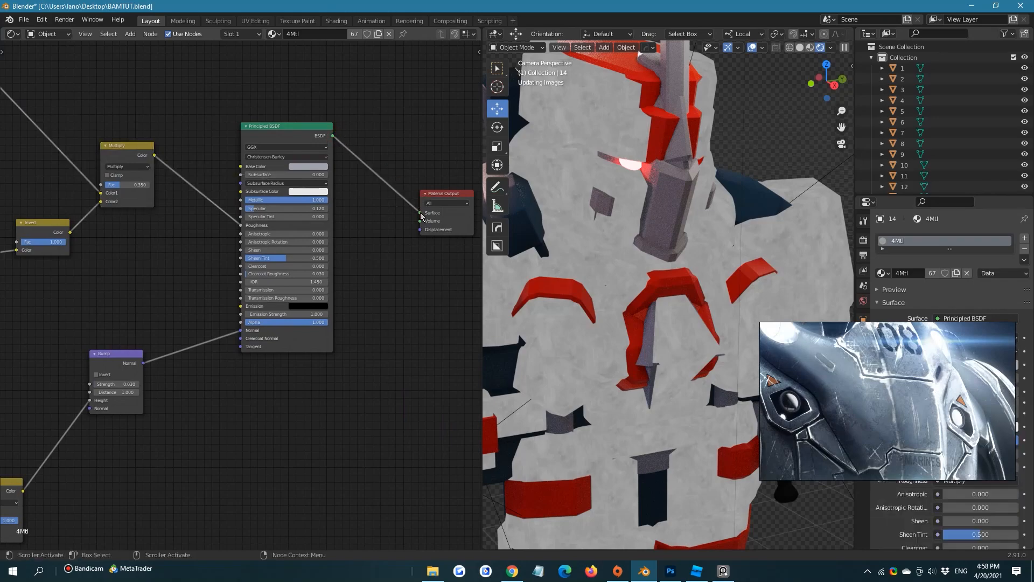
Frame the whole armor in the camera perspective viewport and limit the render region to its head, one arm and part of the torso
{"action": "scroll", "coordinate": [663, 203], "scroll_direction": "down", "scroll_amount": 1}
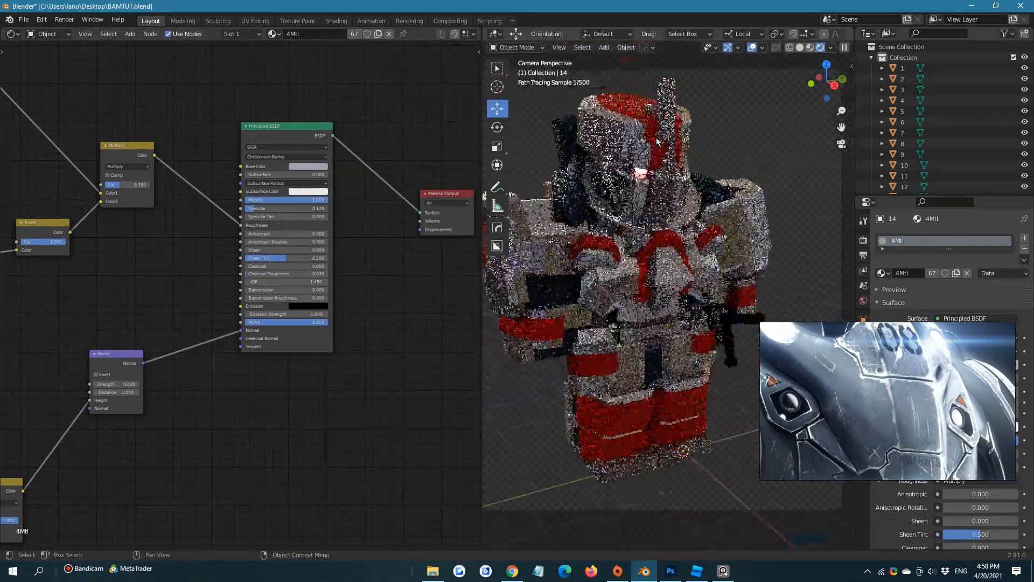
{"action": "middle_click_drag", "start_coordinate": [663, 204], "coordinate": [674, 190], "text": "shift"}
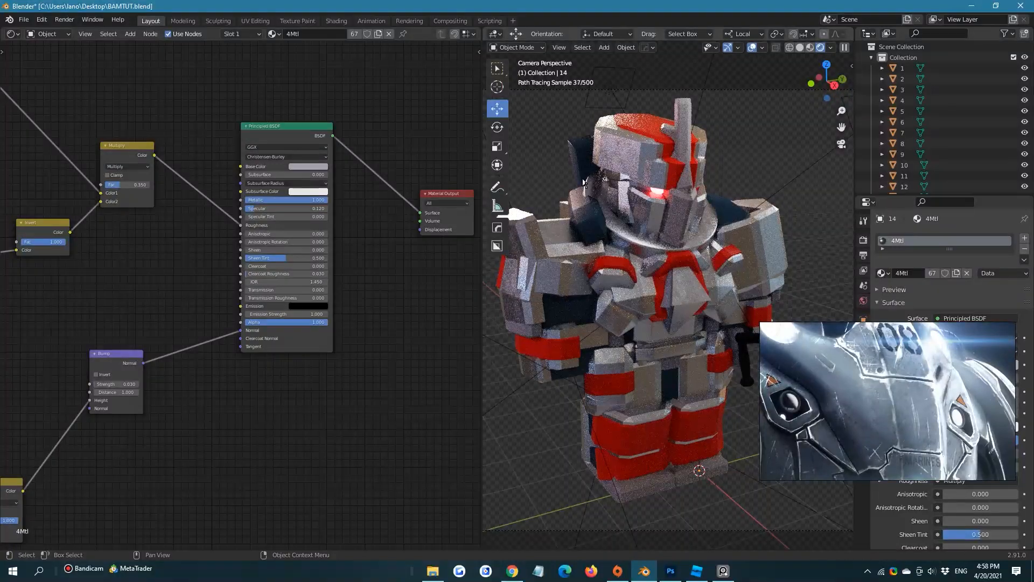
{"action": "key", "text": "ctrl+b"}
{"action": "mouse_move", "coordinate": [498, 107]}
{"action": "left_mouse_down"}
{"action": "mouse_move", "coordinate": [687, 323]}
{"action": "mouse_move", "coordinate": [702, 444]}
{"action": "left_mouse_up"}
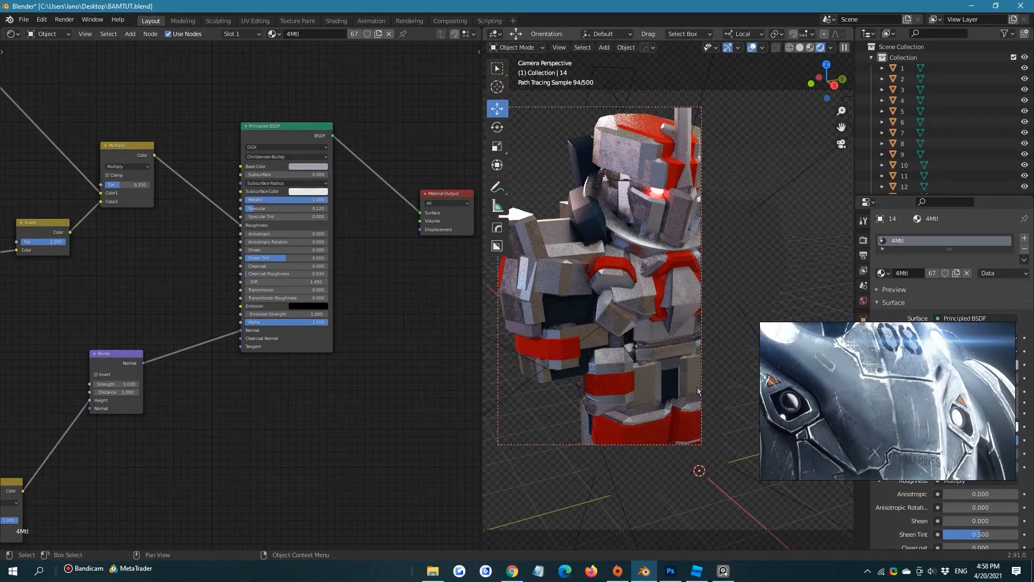
Limit the viewport render region to a close-up of the armor's helmet and face to check the scratched metal
{"action": "middle_click_drag", "start_coordinate": [657, 258], "coordinate": [688, 367], "text": "shift"}
{"action": "scroll", "coordinate": [687, 367], "scroll_direction": "up", "scroll_amount": 8}
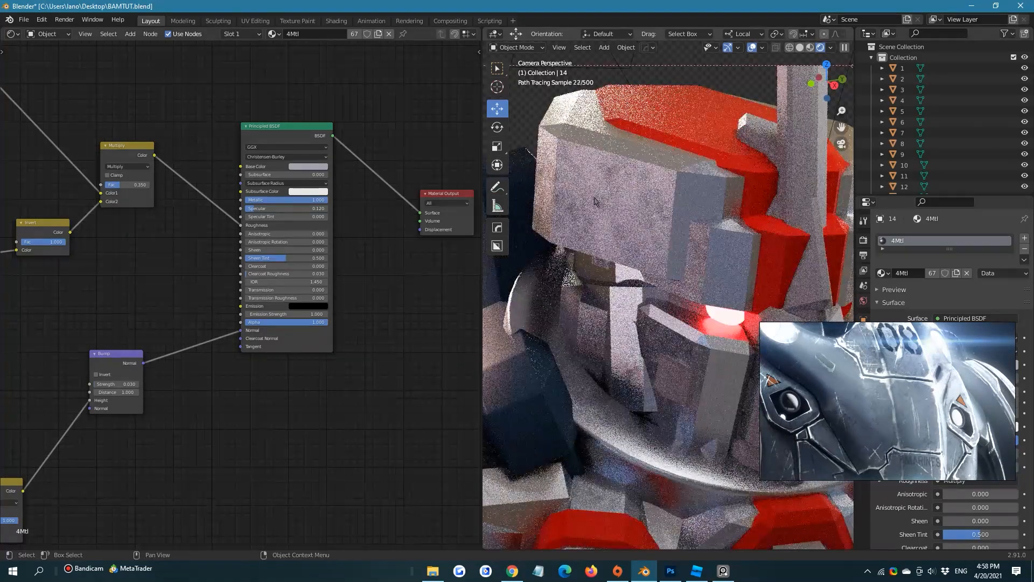
{"action": "key", "text": "ctrl+b"}
{"action": "left_click_drag", "start_coordinate": [509, 97], "coordinate": [748, 493]}
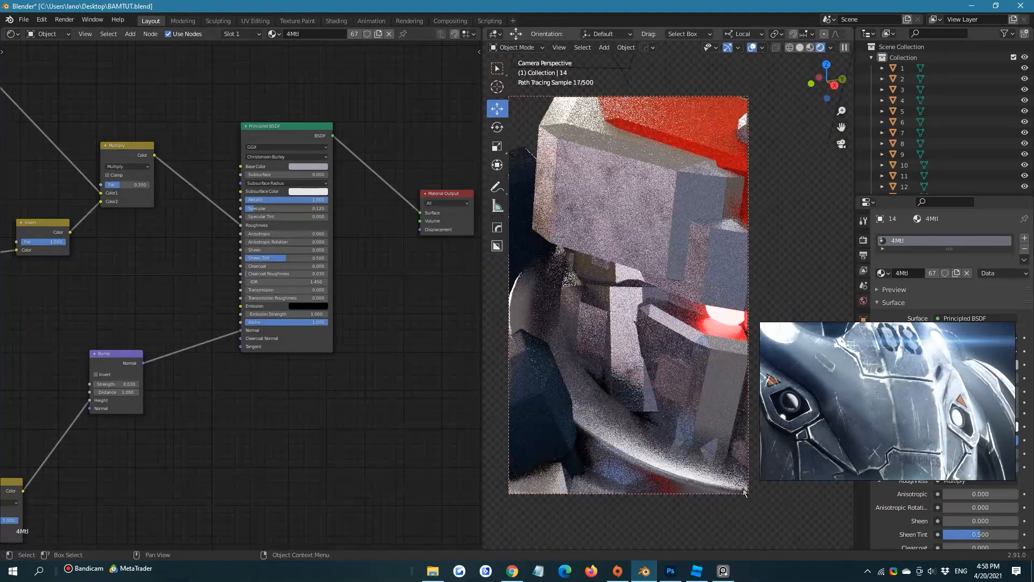
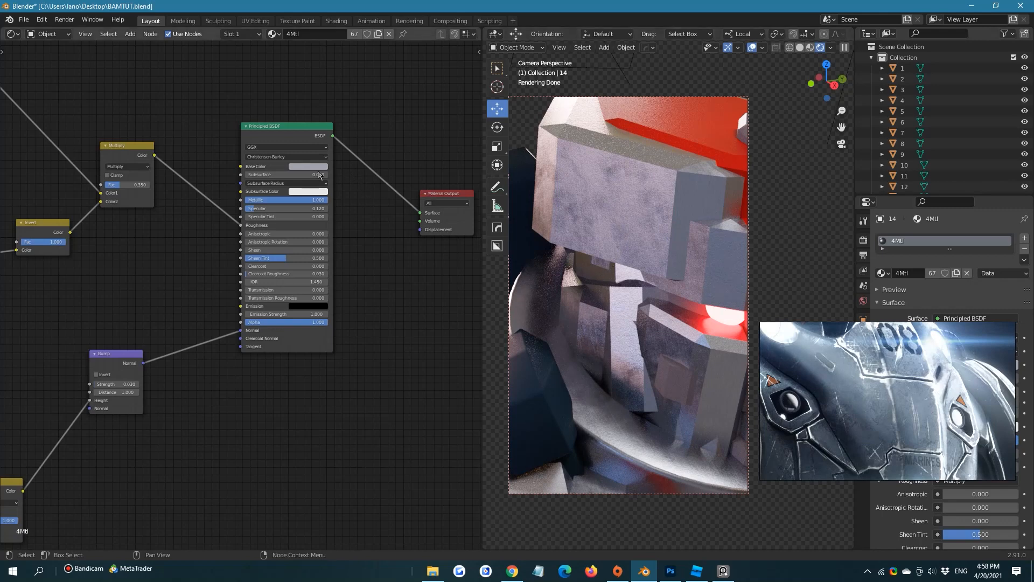
Preview the scratch mix node's colour on the Material Output's Surface and change its blend mode from Multiply to Overlay
{"action": "middle_click_drag", "start_coordinate": [174, 231], "coordinate": [236, 213]}
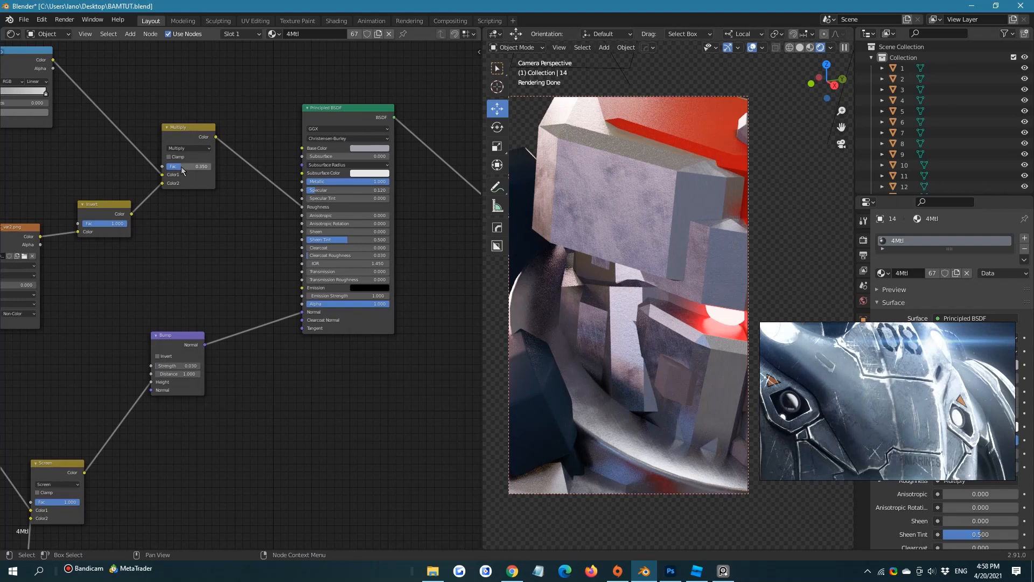
{"action": "middle_click_drag", "start_coordinate": [237, 154], "coordinate": [181, 168]}
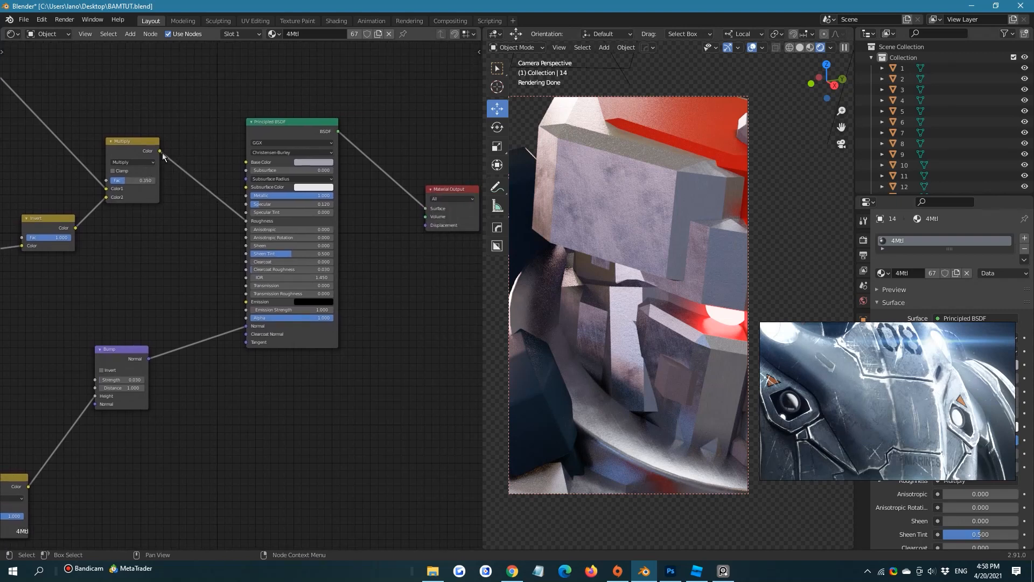
{"action": "left_click_drag", "start_coordinate": [161, 152], "coordinate": [426, 208]}
{"action": "left_click", "coordinate": [138, 162]}
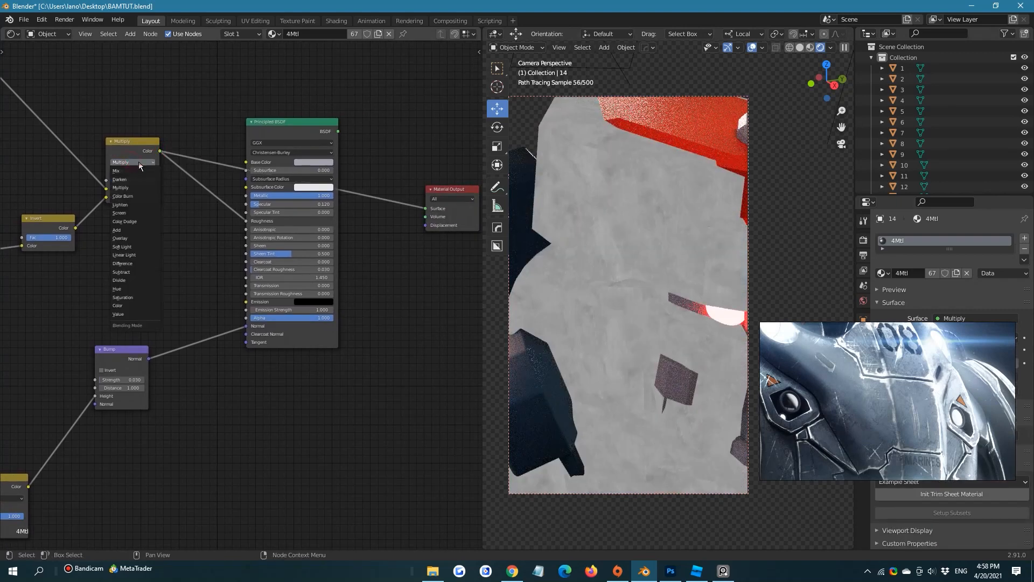
{"action": "left_click", "coordinate": [126, 239]}
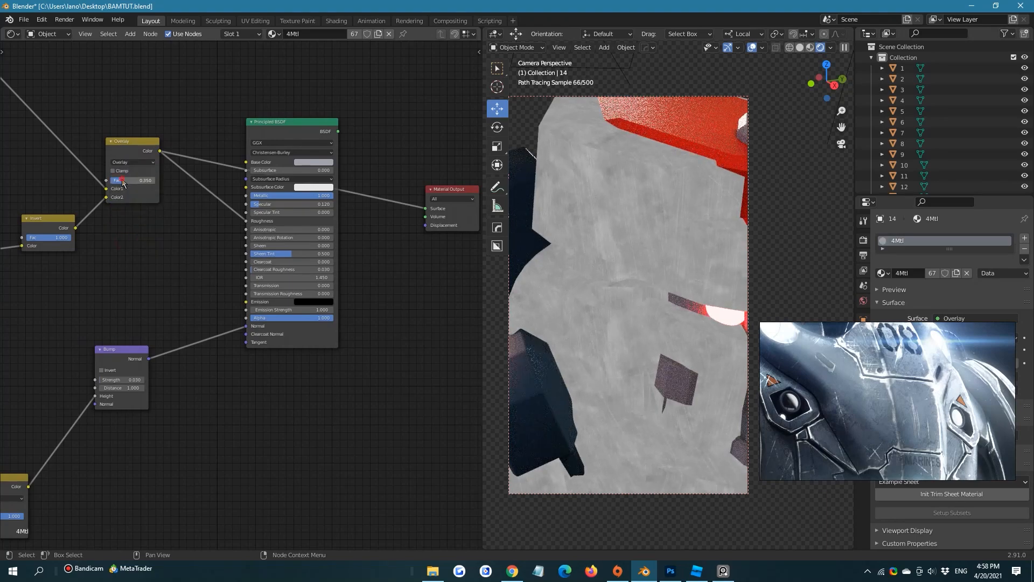
Compare the direct and inverted scratch textures in Overlay's Color2, keep the inverted one and set Fac to 0.333
{"action": "left_click_drag", "start_coordinate": [122, 181], "coordinate": [184, 184]}
{"action": "mouse_move", "coordinate": [118, 180]}
{"action": "left_mouse_down"}
{"action": "mouse_move", "coordinate": [155, 180]}
{"action": "mouse_move", "coordinate": [110, 180]}
{"action": "mouse_move", "coordinate": [126, 180]}
{"action": "left_mouse_up"}
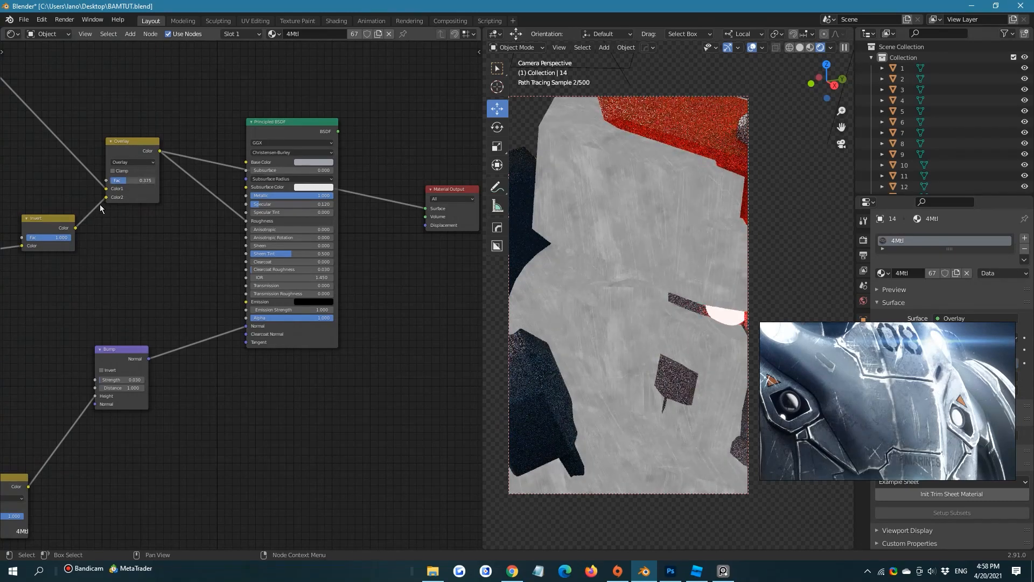
{"action": "middle_click_drag", "start_coordinate": [101, 210], "coordinate": [178, 203]}
{"action": "left_click_drag", "start_coordinate": [61, 237], "coordinate": [232, 168]}
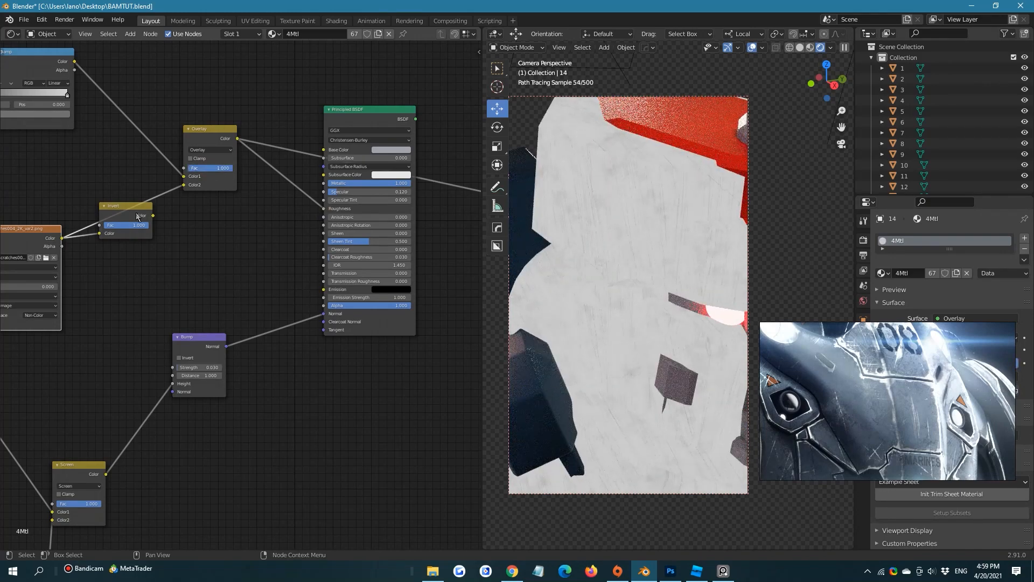
{"action": "left_click_drag", "start_coordinate": [154, 215], "coordinate": [195, 168]}
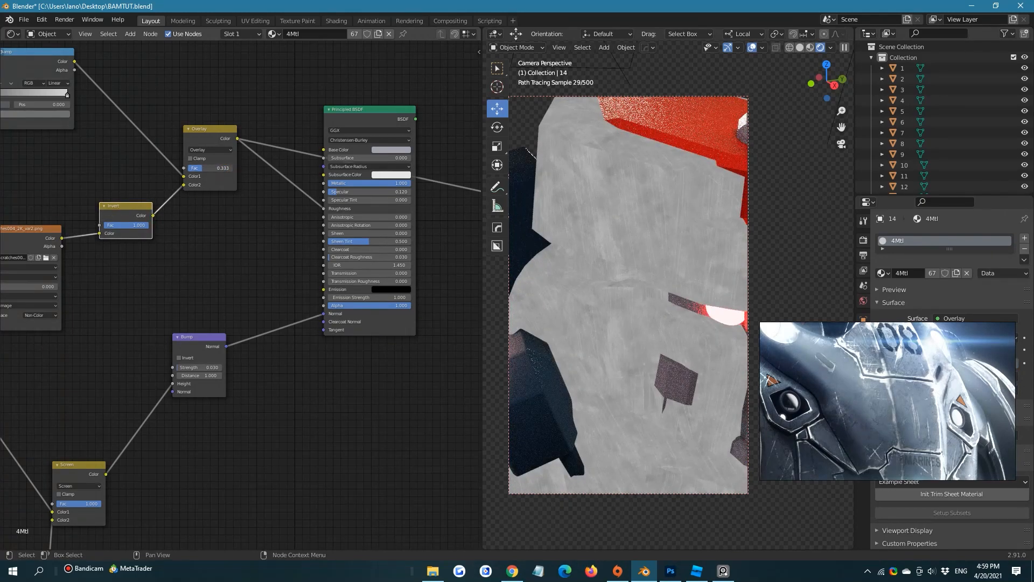
Link the Principled BSDF's output back to the Material Output's Surface input to replace the Overlay preview
{"action": "middle_click_drag", "start_coordinate": [300, 207], "coordinate": [155, 199]}
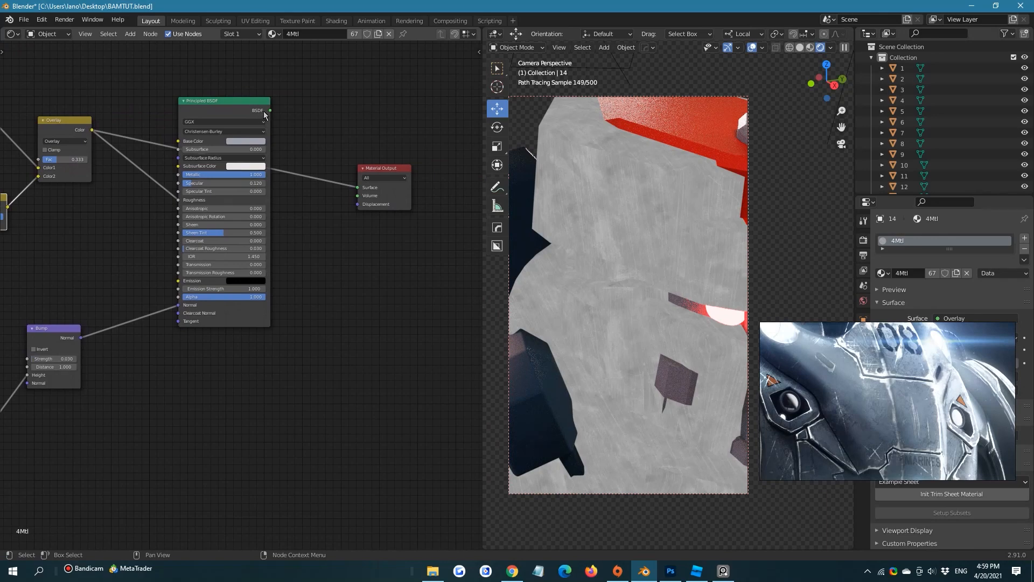
{"action": "left_click_drag", "start_coordinate": [269, 111], "coordinate": [359, 189]}
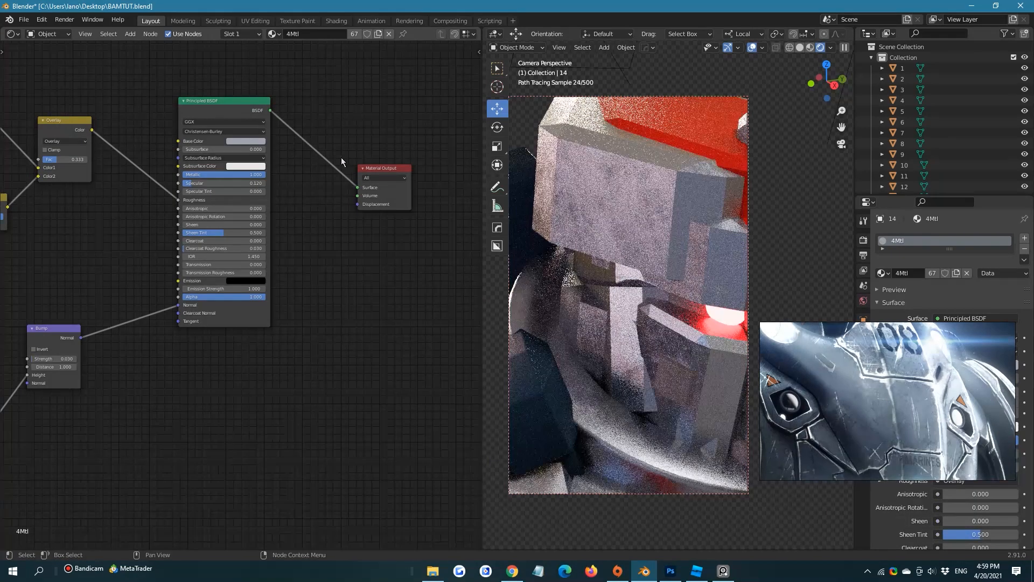
{"action": "left_click", "coordinate": [330, 113]}
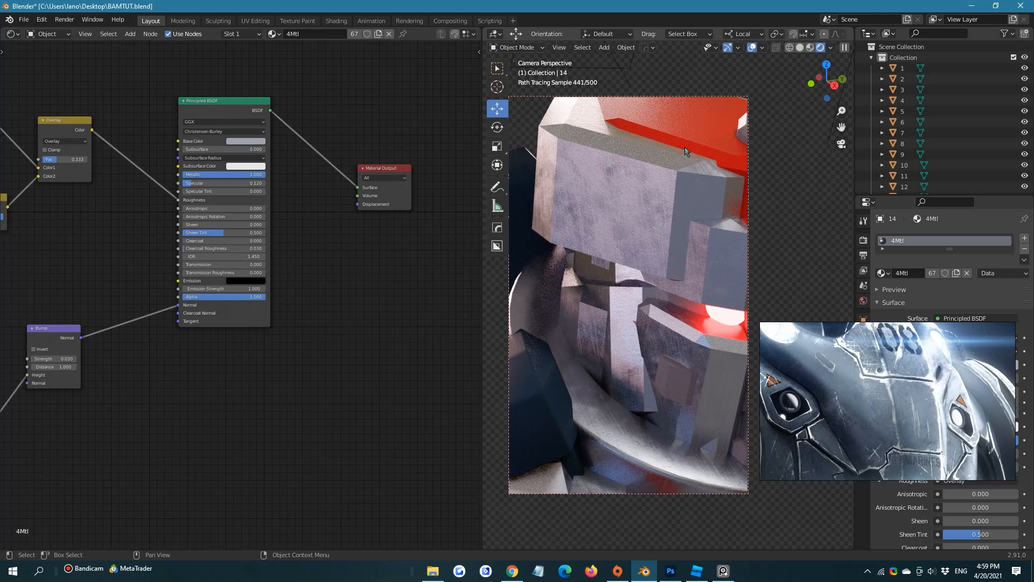
Add a ColorRamp node on the link between the Overlay node and the Principled BSDF's Roughness input
{"action": "key", "text": "shift+a"}
{"action": "left_click", "coordinate": [399, 309]}
{"action": "type", "text": "color"}
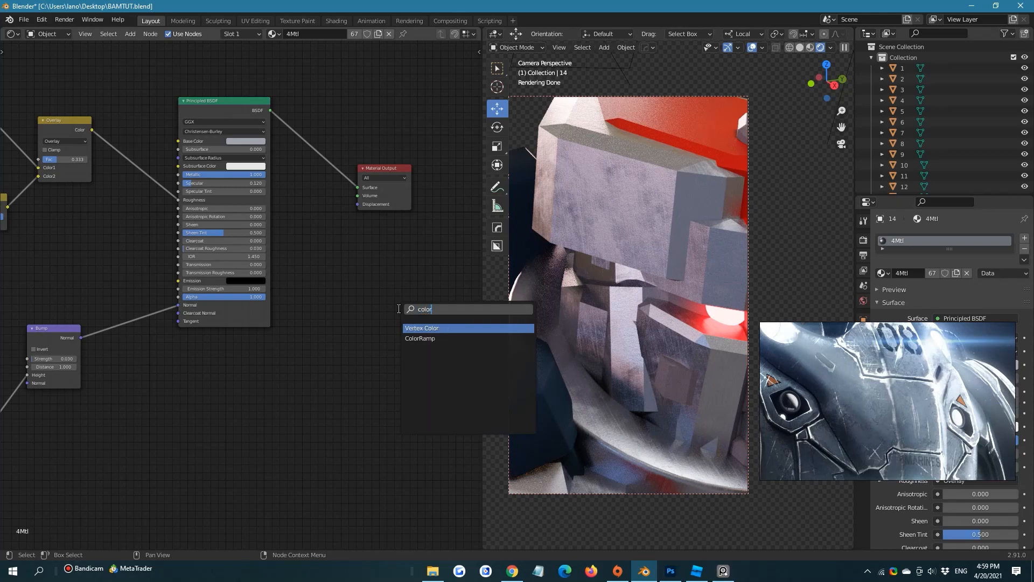
{"action": "left_click", "coordinate": [420, 338]}
{"action": "left_click", "coordinate": [162, 91]}
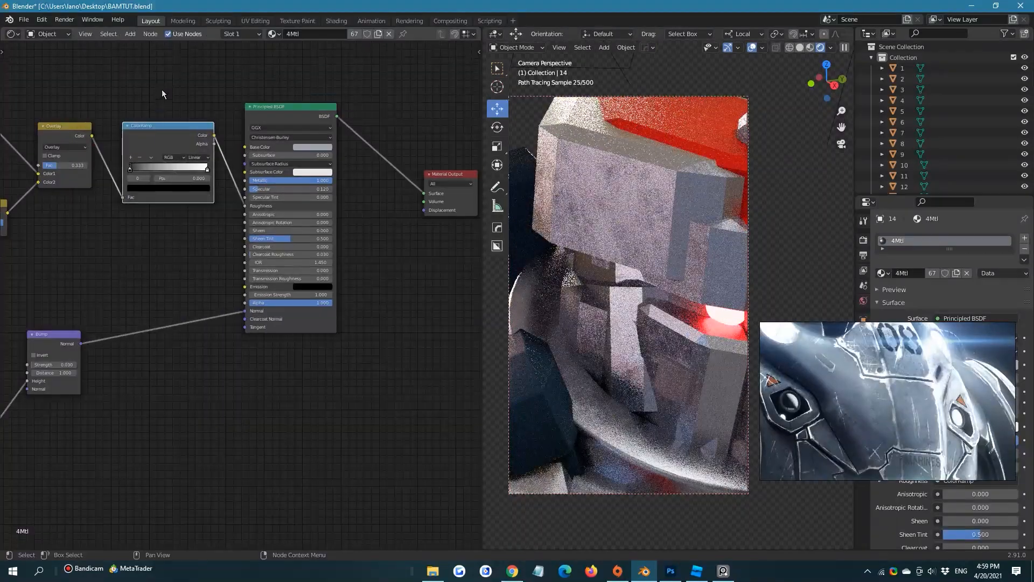
Lighten the new ColorRamp's black stop to a value of 0.367 and save the file
{"action": "scroll", "coordinate": [161, 94], "scroll_direction": "up", "scroll_amount": 2}
{"action": "left_click", "coordinate": [149, 170]}
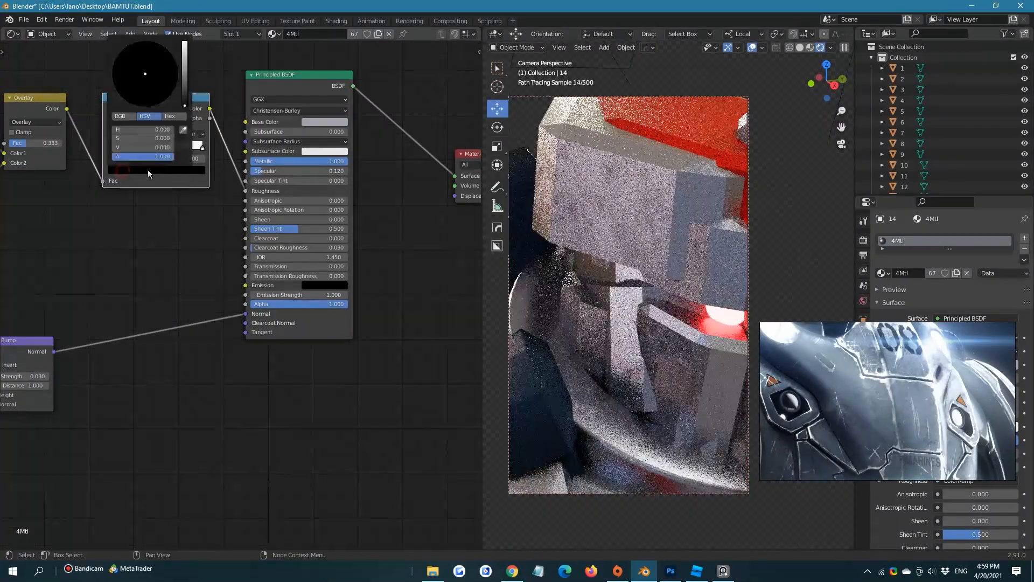
{"action": "left_click_drag", "start_coordinate": [185, 105], "coordinate": [184, 83]}
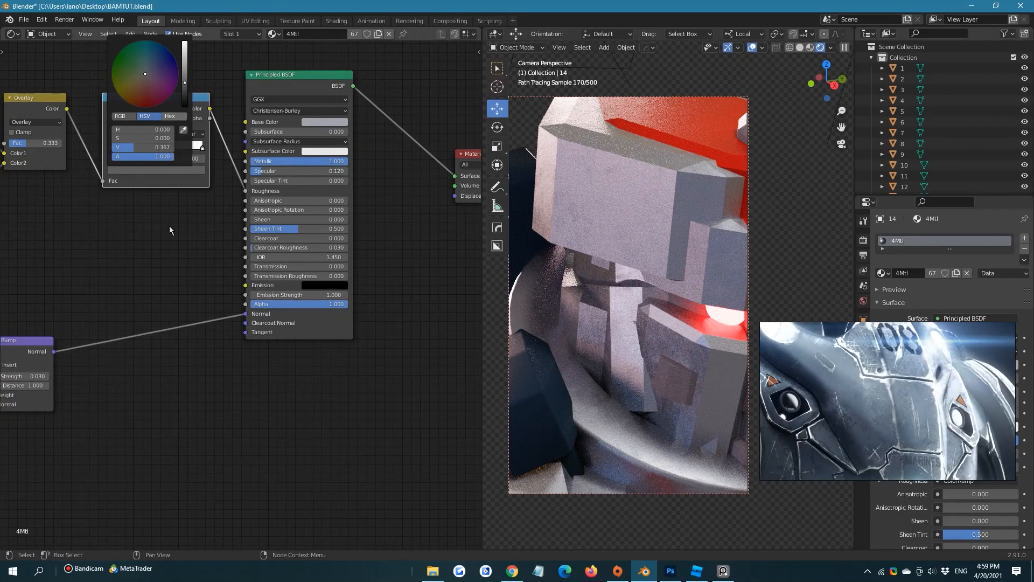
{"action": "left_click", "coordinate": [178, 253]}
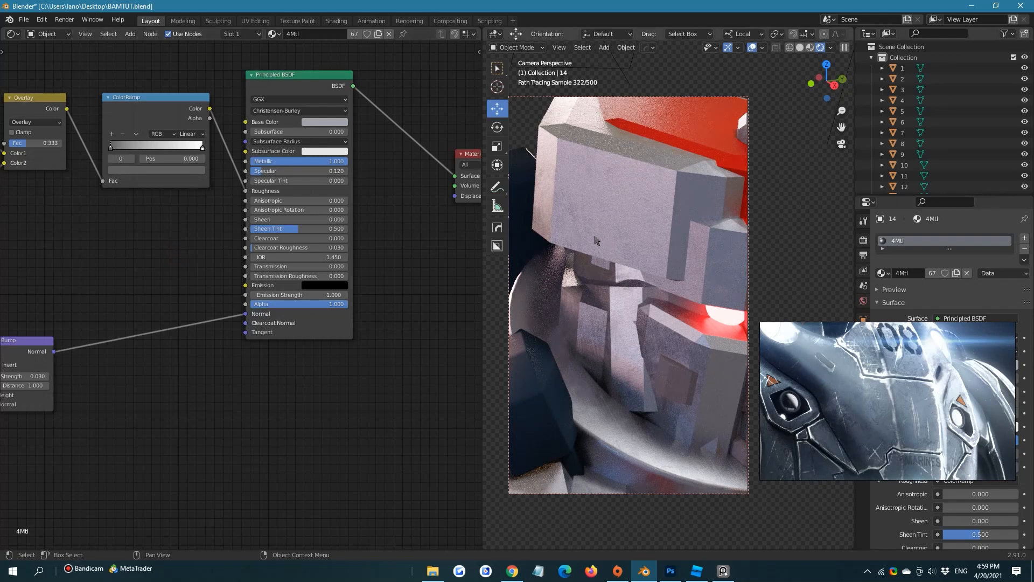
{"action": "key", "text": "ctrl+s"}
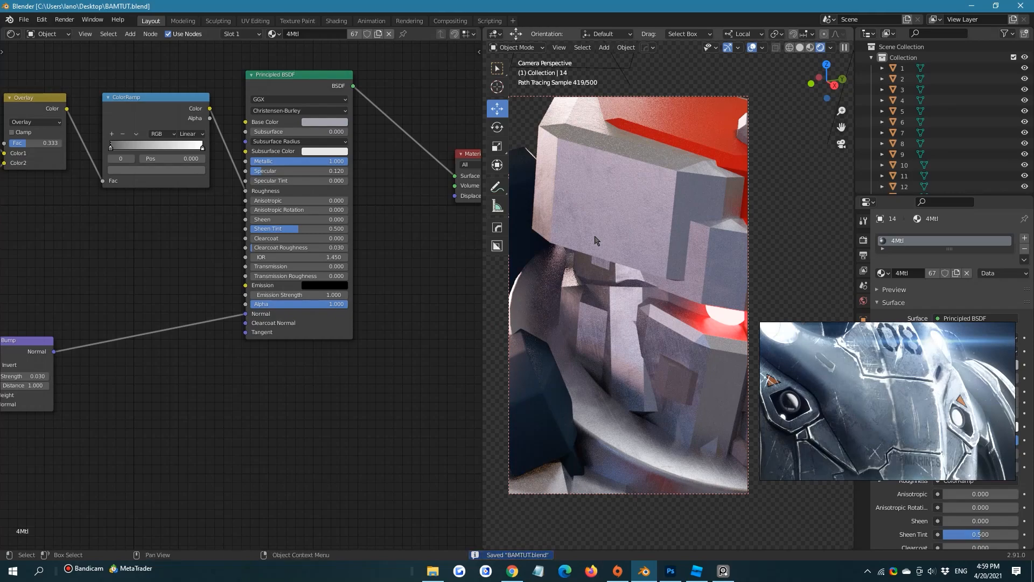
Clear the viewport render region and move the floating reference picture away from the render properties
{"action": "key", "text": "ctrl+alt+b"}
{"action": "scroll", "coordinate": [596, 241], "scroll_direction": "down", "scroll_amount": 2}
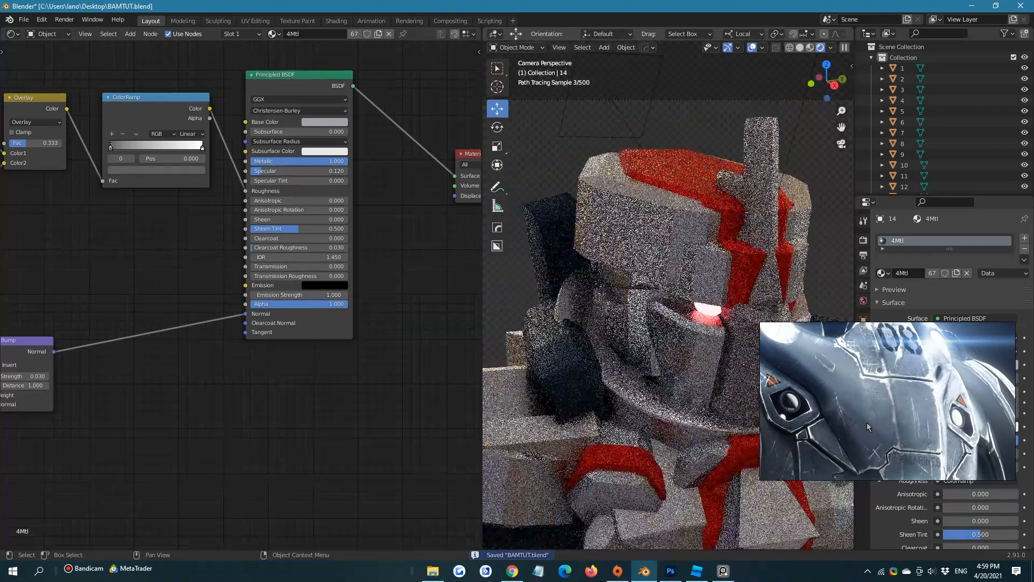
{"action": "right_click_drag", "start_coordinate": [952, 343], "coordinate": [727, 472]}
Set the Cycles viewport sample count to 1000
{"action": "left_click", "coordinate": [863, 239]}
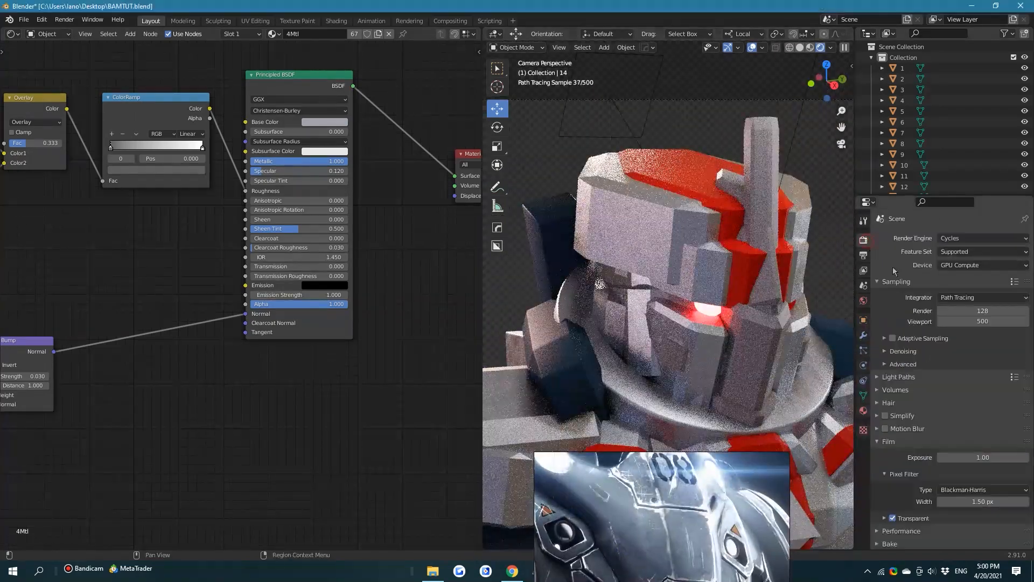
{"action": "left_click", "coordinate": [971, 321]}
{"action": "type", "text": "1000"}
{"action": "key", "text": "Return"}
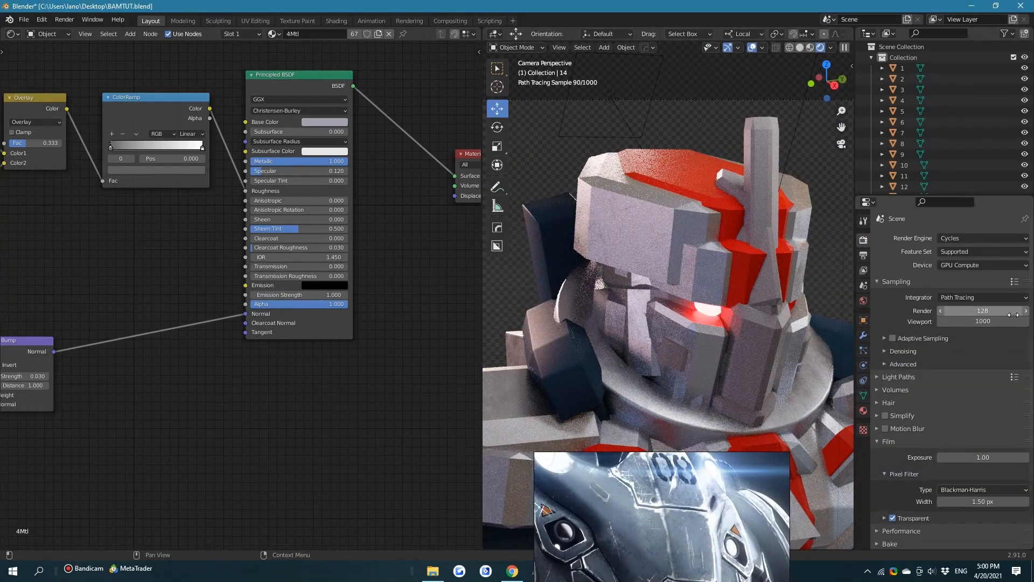
Try viewport denoising with the Automatic denoiser on the armor and switch it off again
{"action": "left_click", "coordinate": [894, 355]}
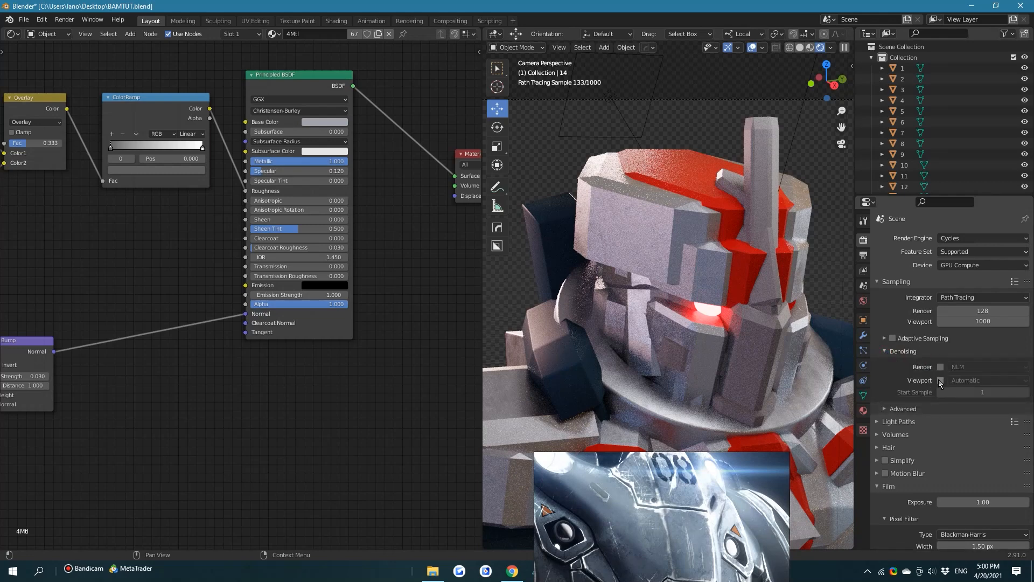
{"action": "left_click", "coordinate": [942, 380]}
{"action": "left_click", "coordinate": [973, 382]}
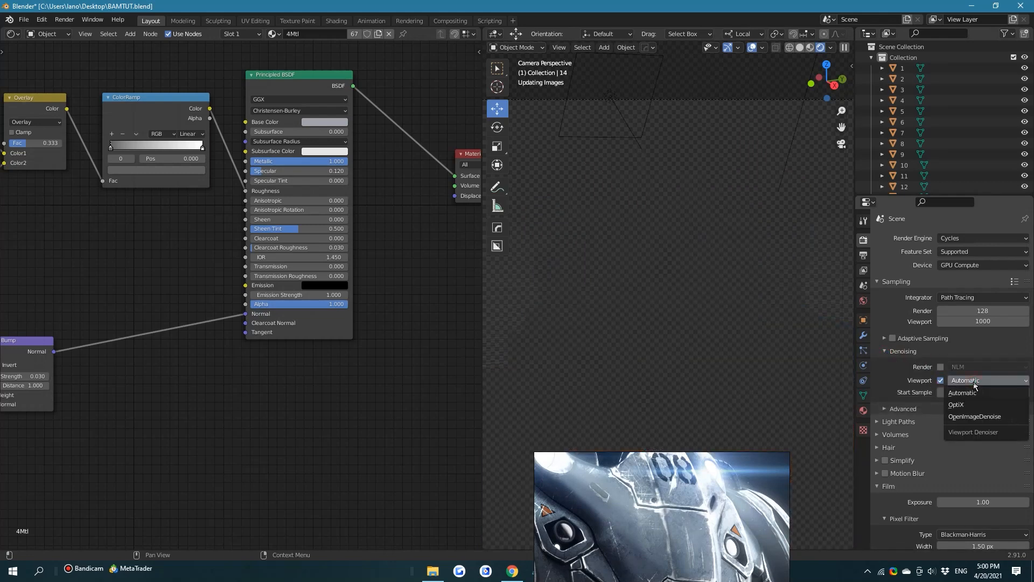
{"action": "left_click", "coordinate": [975, 384]}
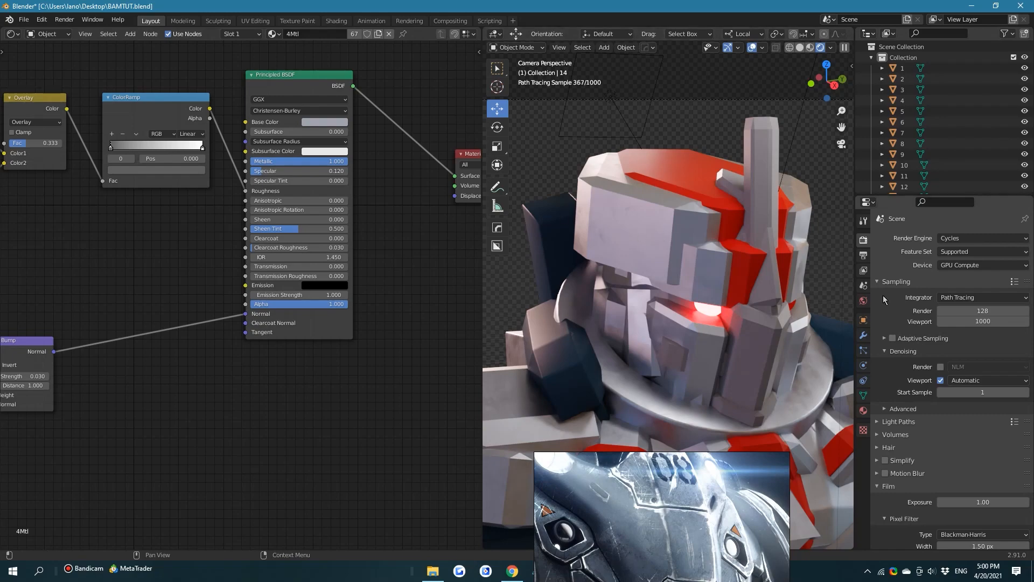
{"action": "middle_click_drag", "start_coordinate": [746, 385], "coordinate": [690, 281], "text": "shift"}
{"action": "scroll", "coordinate": [713, 321], "scroll_direction": "down", "scroll_amount": 4}
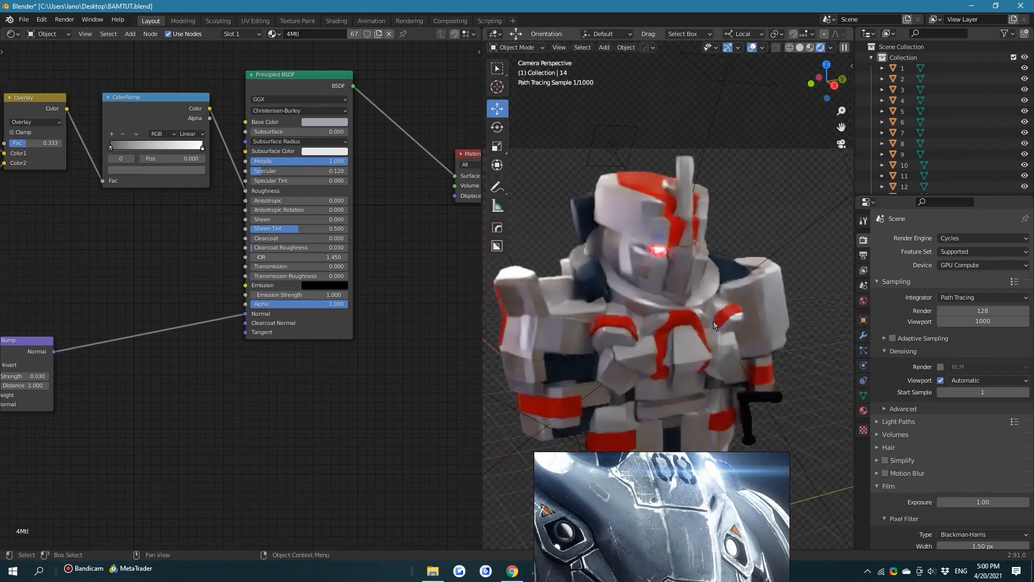
{"action": "middle_click_drag", "start_coordinate": [720, 312], "coordinate": [743, 270], "text": "shift"}
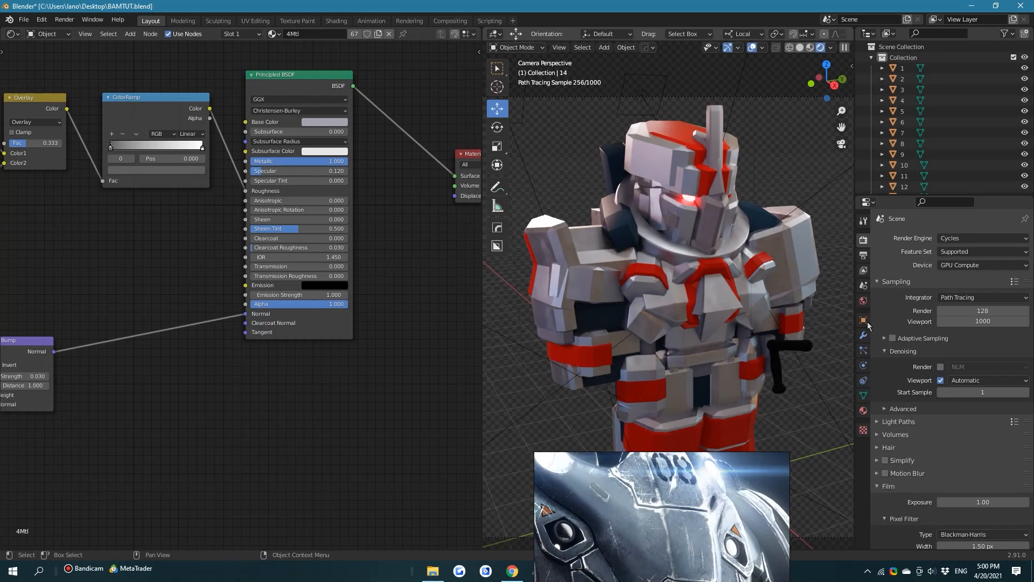
{"action": "left_click", "coordinate": [940, 380]}
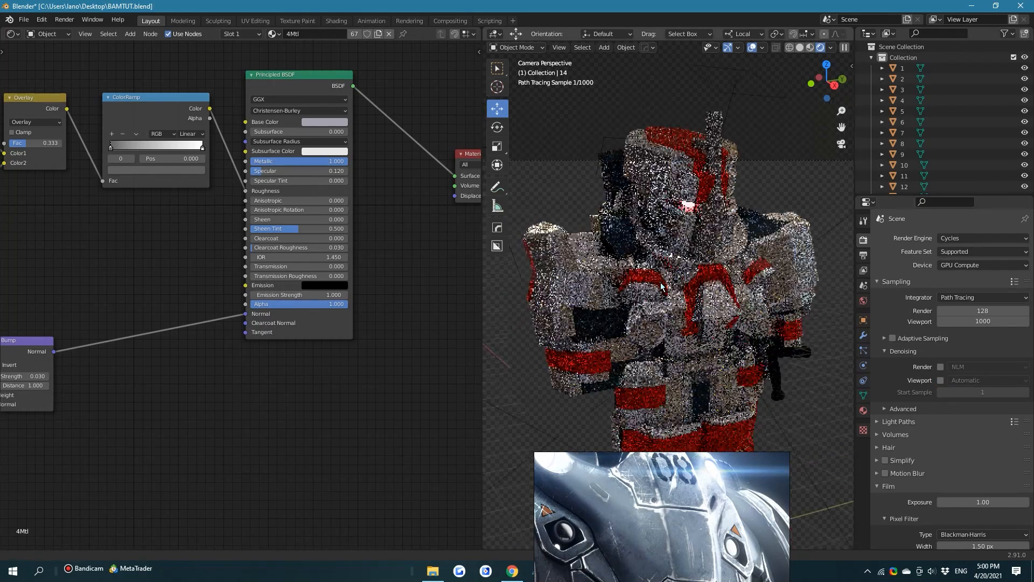
Frame the armor's head and chest and place the reference picture below the Principled BSDF node
{"action": "scroll", "coordinate": [662, 286], "scroll_direction": "up", "scroll_amount": 3}
{"action": "scroll", "coordinate": [398, 290], "scroll_direction": "down", "scroll_amount": 2}
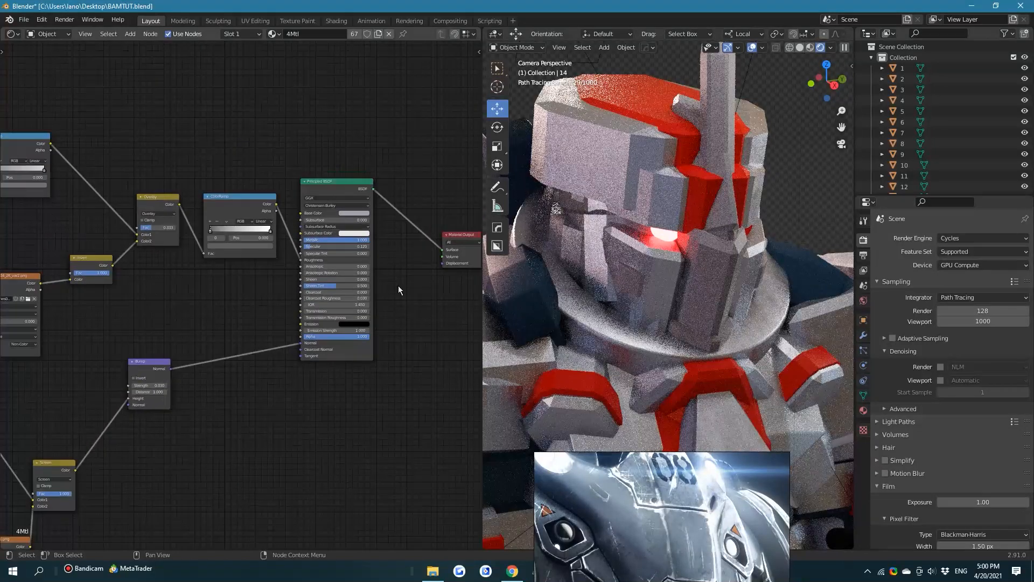
{"action": "left_click_drag", "start_coordinate": [666, 517], "coordinate": [206, 233]}
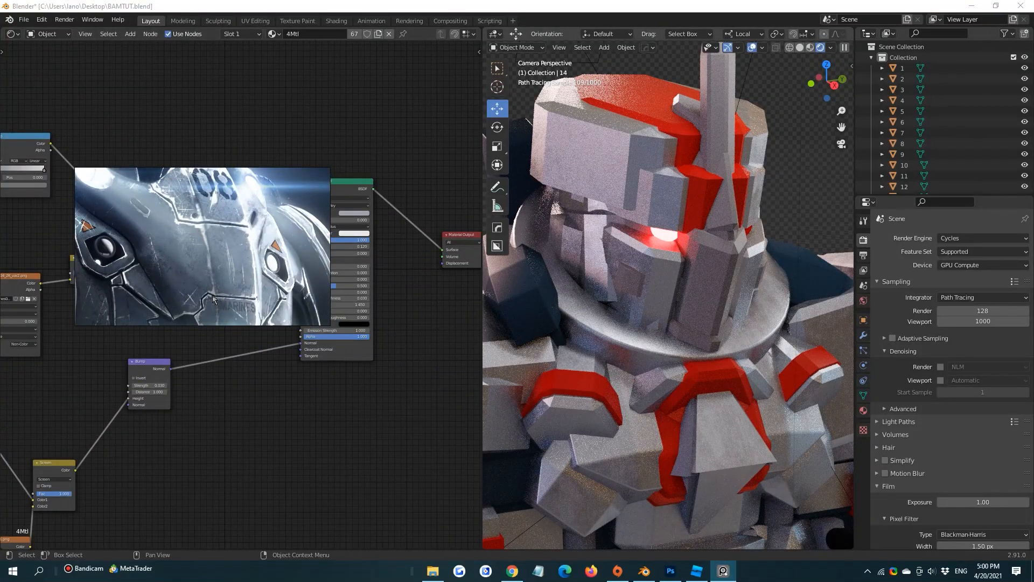
{"action": "left_click_drag", "start_coordinate": [198, 317], "coordinate": [299, 519]}
{"action": "middle_click_drag", "start_coordinate": [344, 202], "coordinate": [312, 205]}
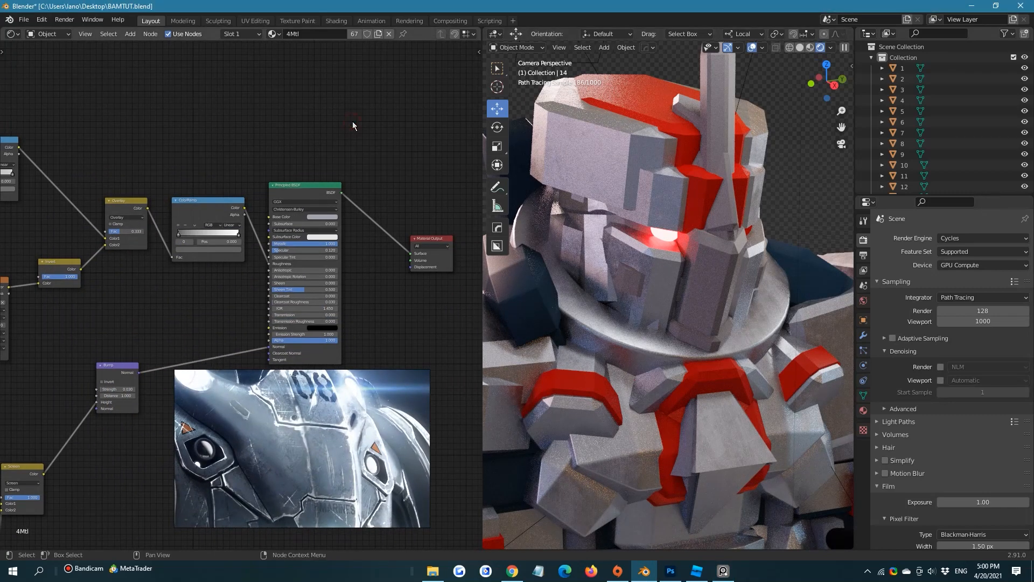
{"action": "middle_click_drag", "start_coordinate": [348, 122], "coordinate": [323, 139]}
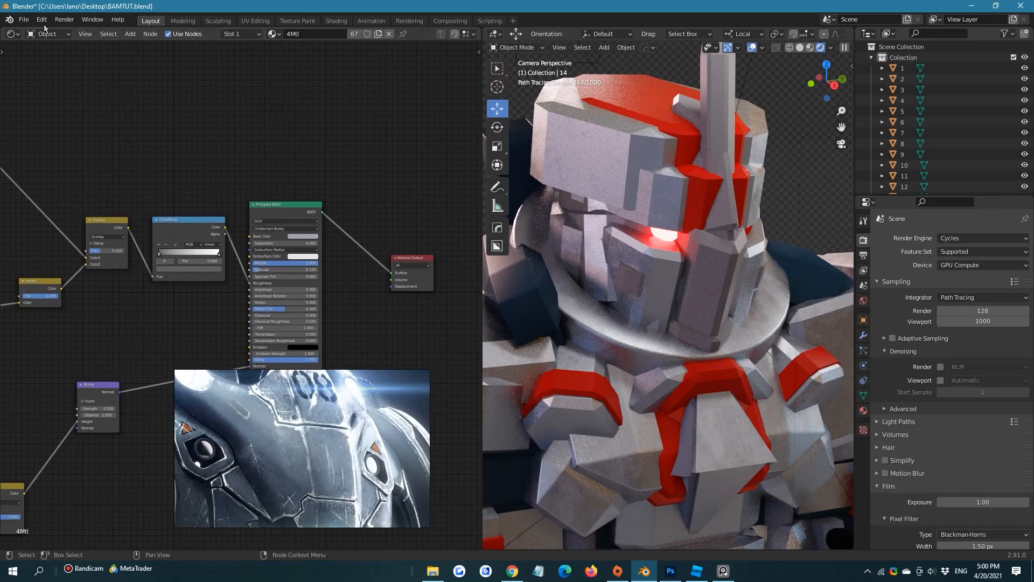
Start appending data and open Edge Detect Node.blend from the Desktop folder
{"action": "left_click", "coordinate": [24, 20]}
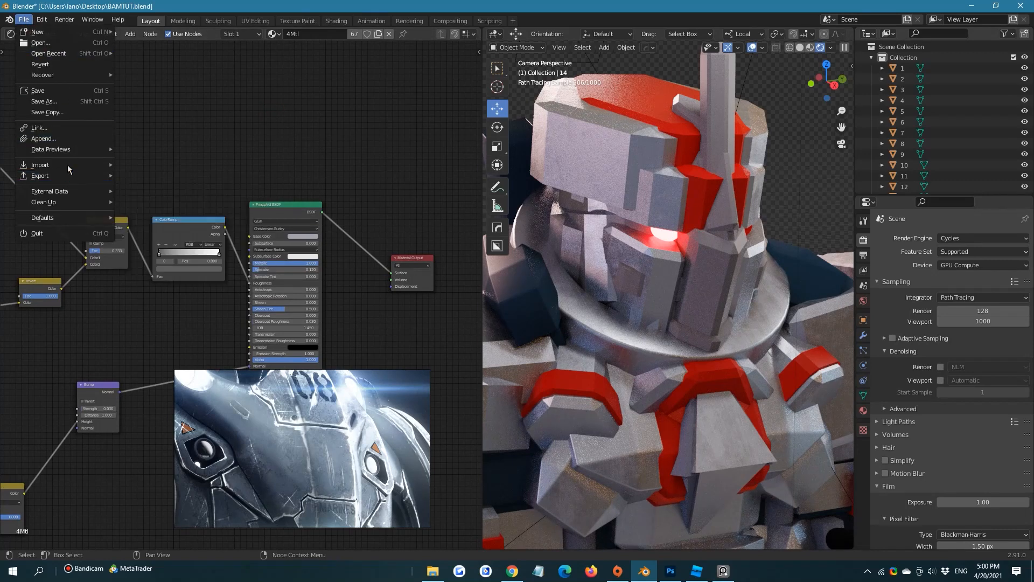
{"action": "left_click", "coordinate": [48, 140]}
{"action": "scroll", "coordinate": [622, 294], "scroll_direction": "down", "scroll_amount": 3}
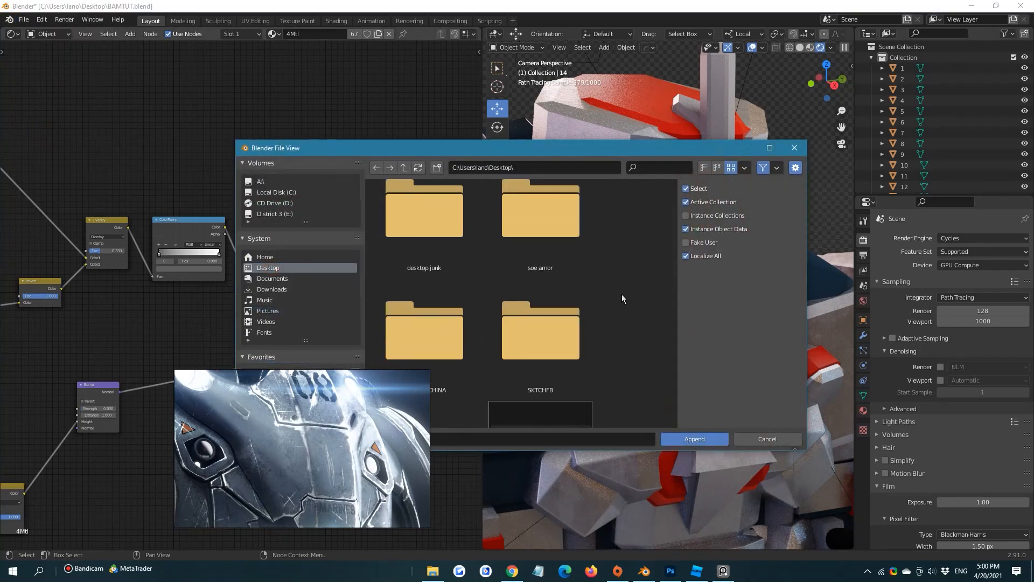
{"action": "scroll", "coordinate": [621, 294], "scroll_direction": "down", "scroll_amount": 5}
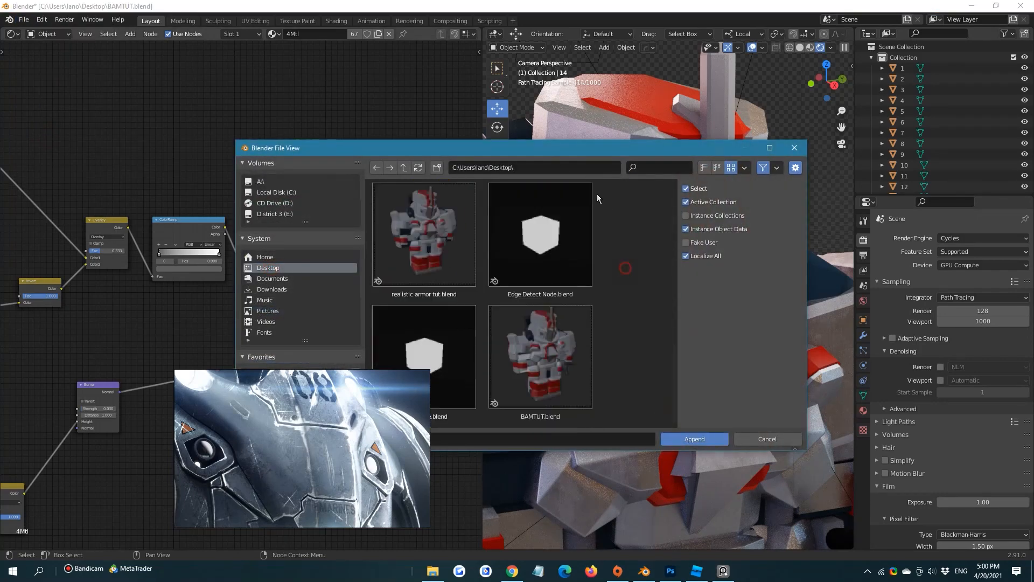
{"action": "left_click_drag", "start_coordinate": [540, 148], "coordinate": [680, 129]}
{"action": "double_click", "coordinate": [700, 223]}
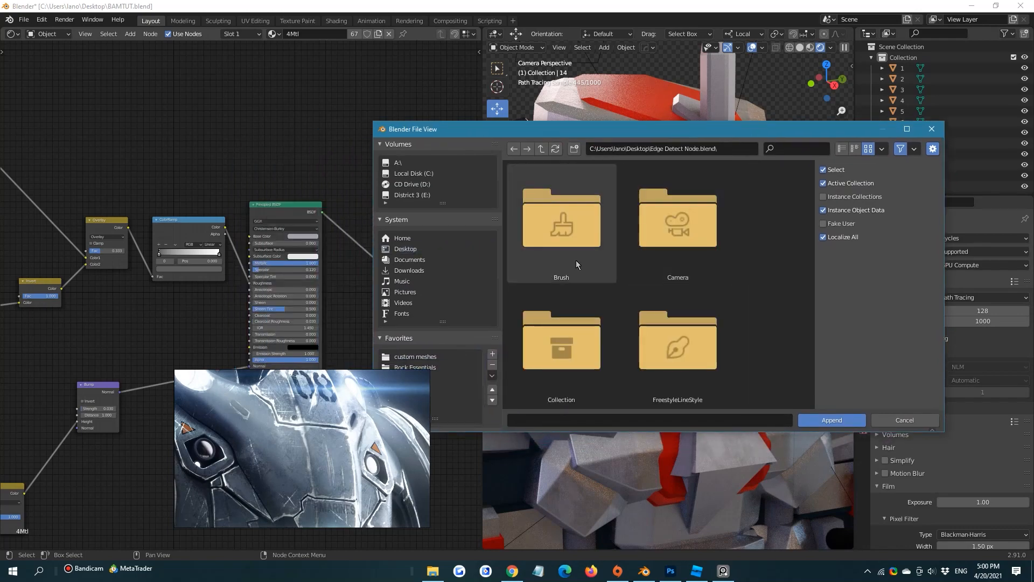
Append the node group from the NodeTree folder of Edge Detect Node.blend and make room above the material nodes
{"action": "scroll", "coordinate": [584, 277], "scroll_direction": "down", "scroll_amount": 6}
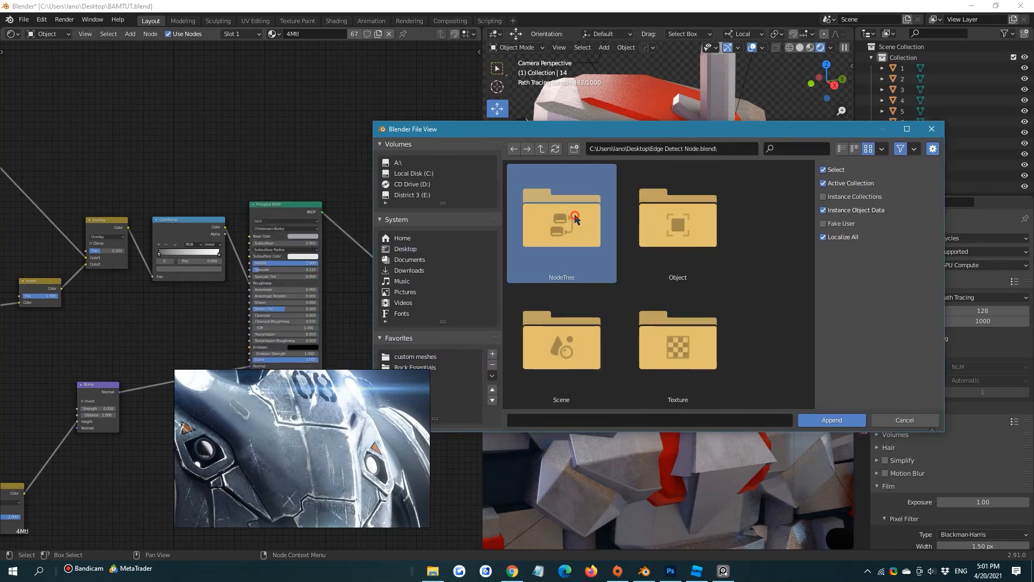
{"action": "double_click", "coordinate": [568, 231]}
{"action": "left_click", "coordinate": [565, 231]}
{"action": "left_click", "coordinate": [850, 421]}
{"action": "scroll", "coordinate": [270, 187], "scroll_direction": "down", "scroll_amount": 3}
{"action": "middle_click_drag", "start_coordinate": [278, 194], "coordinate": [311, 270]}
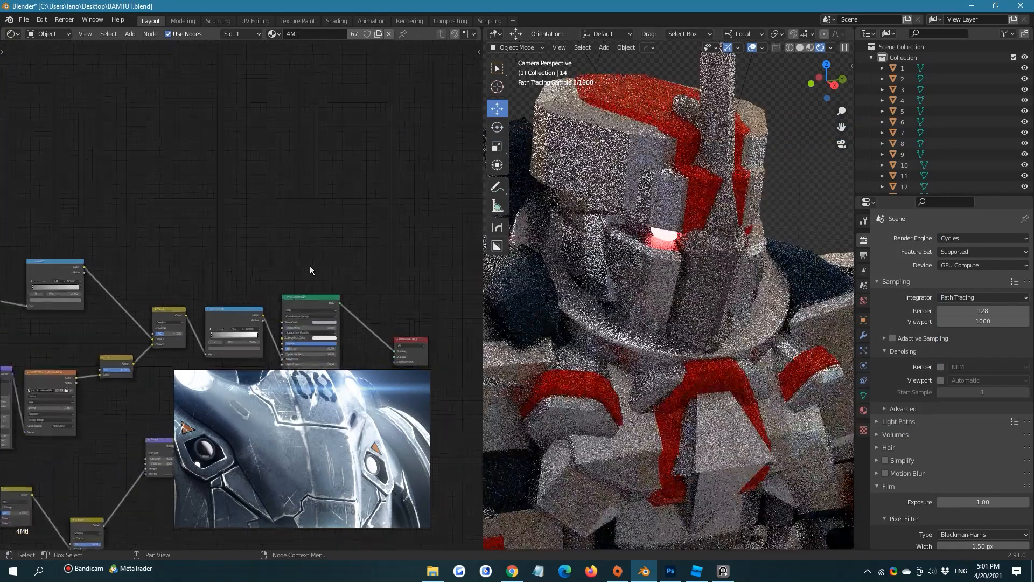
Add the Edge Detect node group to the material, placing it above the Principled BSDF node
{"action": "scroll", "coordinate": [309, 258], "scroll_direction": "down", "scroll_amount": 2}
{"action": "left_click", "coordinate": [278, 189]}
{"action": "key", "text": "shift+a"}
{"action": "mouse_move", "coordinate": [232, 292]}
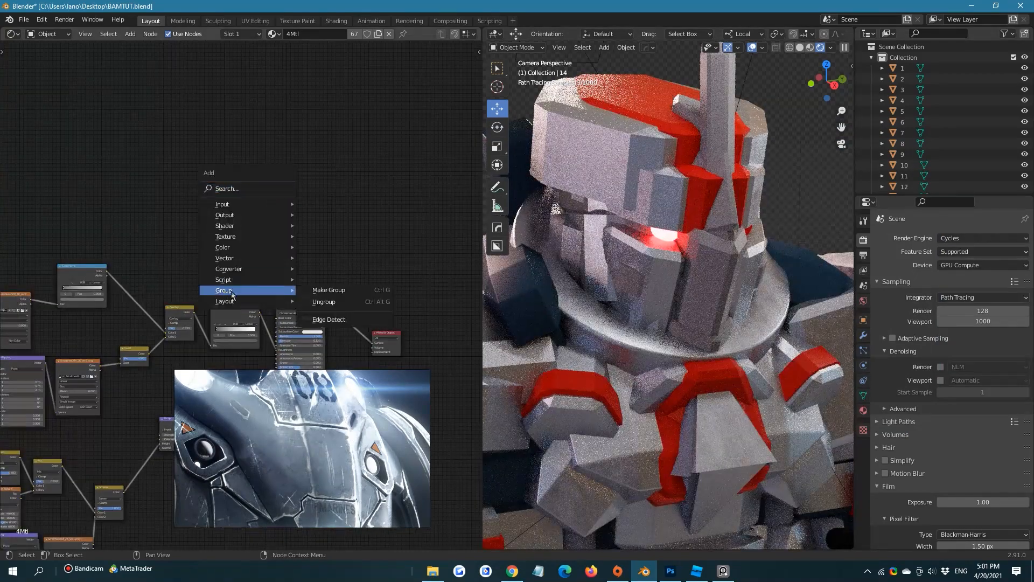
{"action": "left_click", "coordinate": [328, 319]}
{"action": "left_click", "coordinate": [294, 231]}
{"action": "scroll", "coordinate": [290, 230], "scroll_direction": "up", "scroll_amount": 3}
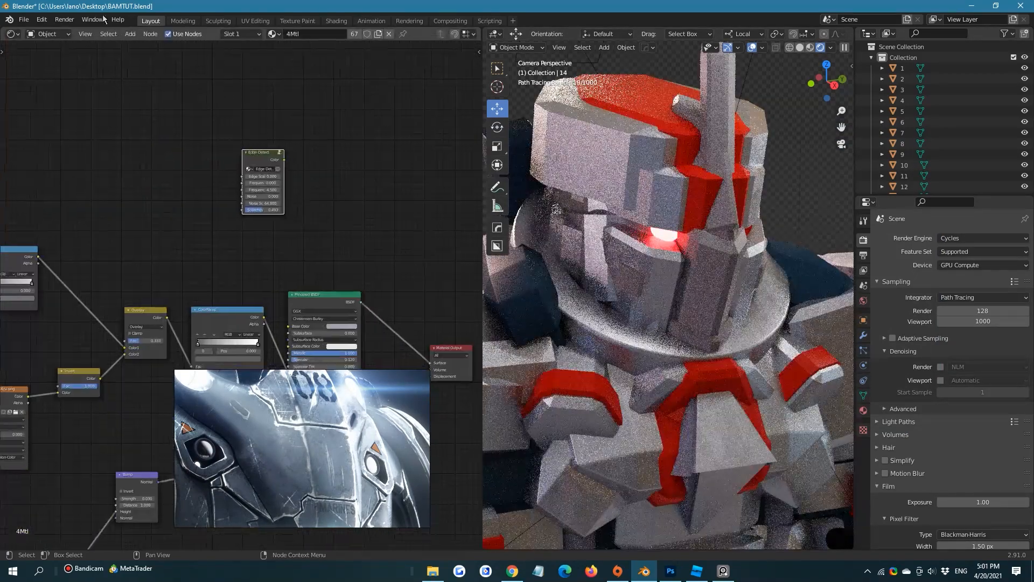
Connect the Edge Detect node's Color output to the Material Output's Surface to preview the edge mask on the armor
{"action": "left_click_drag", "start_coordinate": [235, 134], "coordinate": [386, 345]}
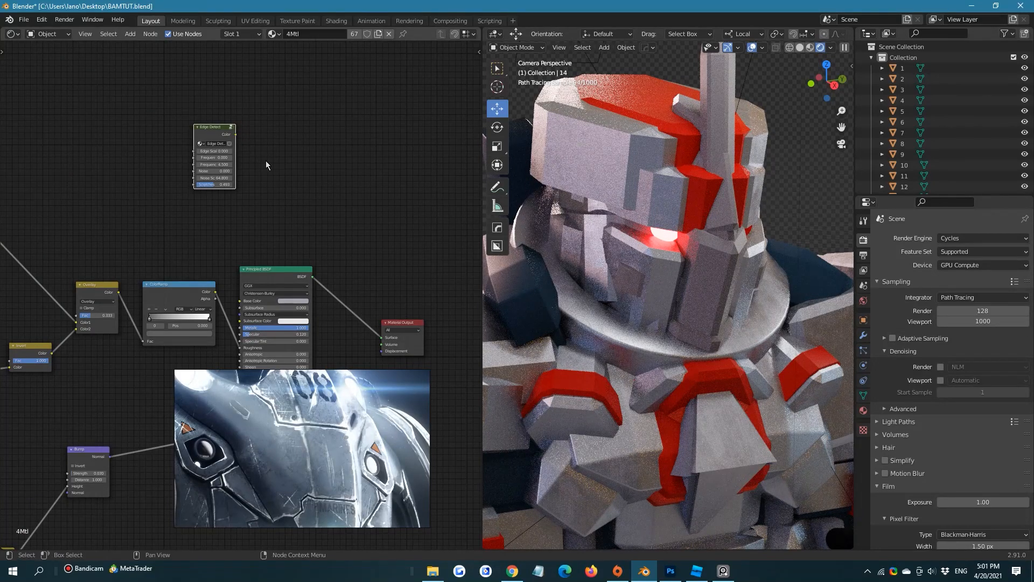
{"action": "left_click_drag", "start_coordinate": [240, 140], "coordinate": [381, 337]}
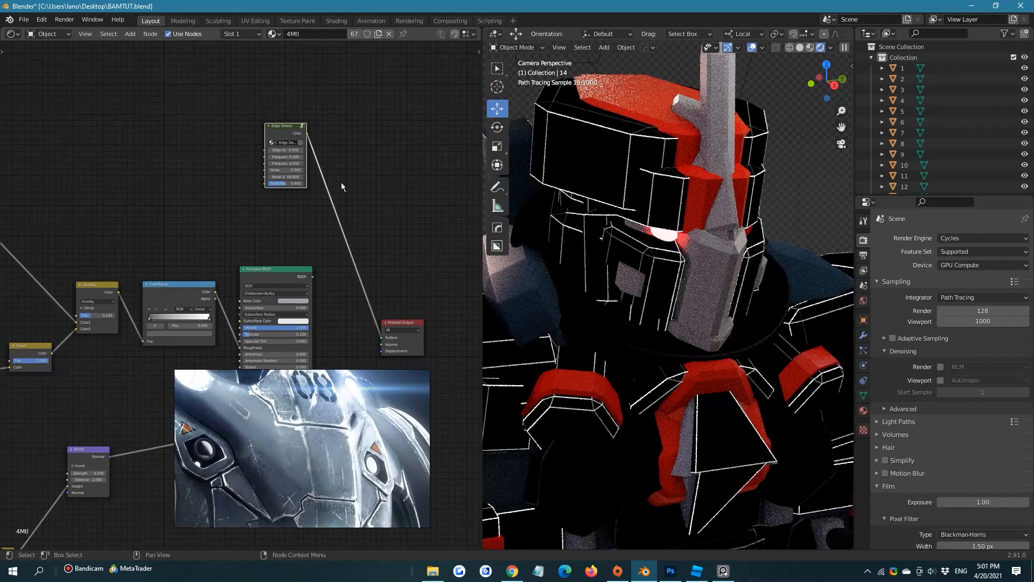
{"action": "middle_click_drag", "start_coordinate": [341, 184], "coordinate": [336, 185]}
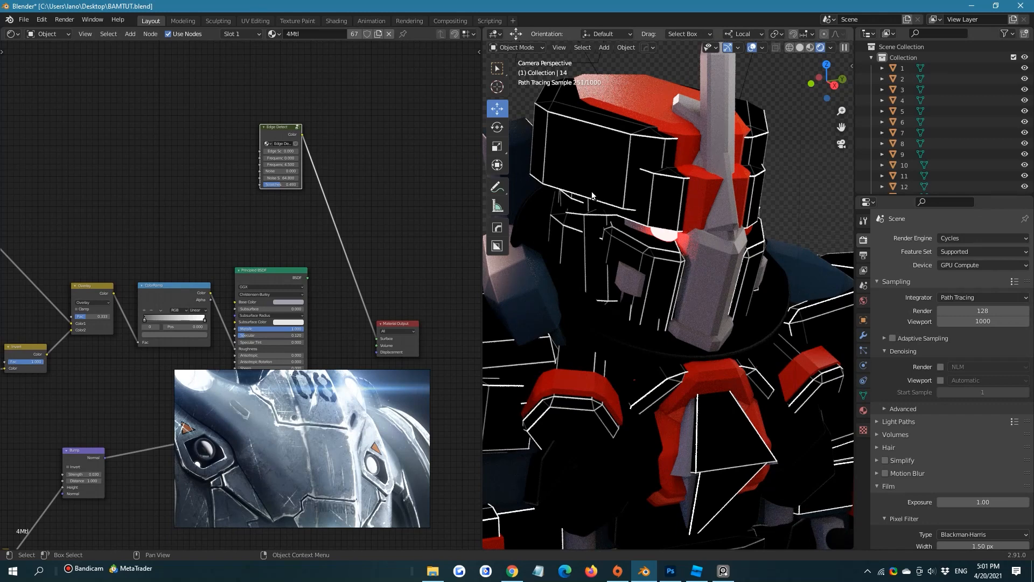
{"action": "left_click_drag", "start_coordinate": [285, 139], "coordinate": [278, 138]}
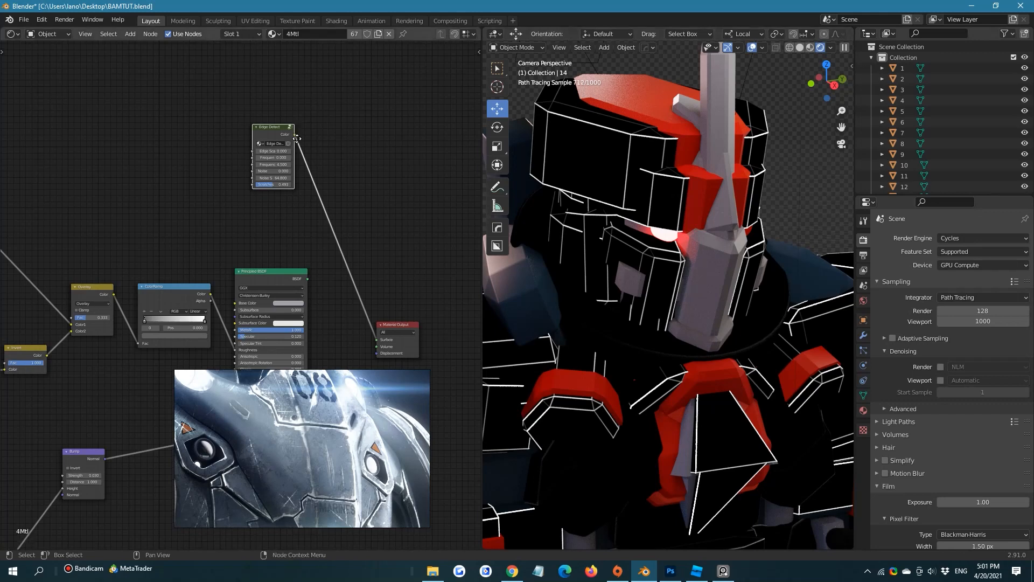
Set the Edge Detect node's Edge Scale to 0.1 and its first Frequency value to 1
{"action": "scroll", "coordinate": [285, 129], "scroll_direction": "up", "scroll_amount": 2}
{"action": "left_click", "coordinate": [277, 132]}
{"action": "type", "text": "1"}
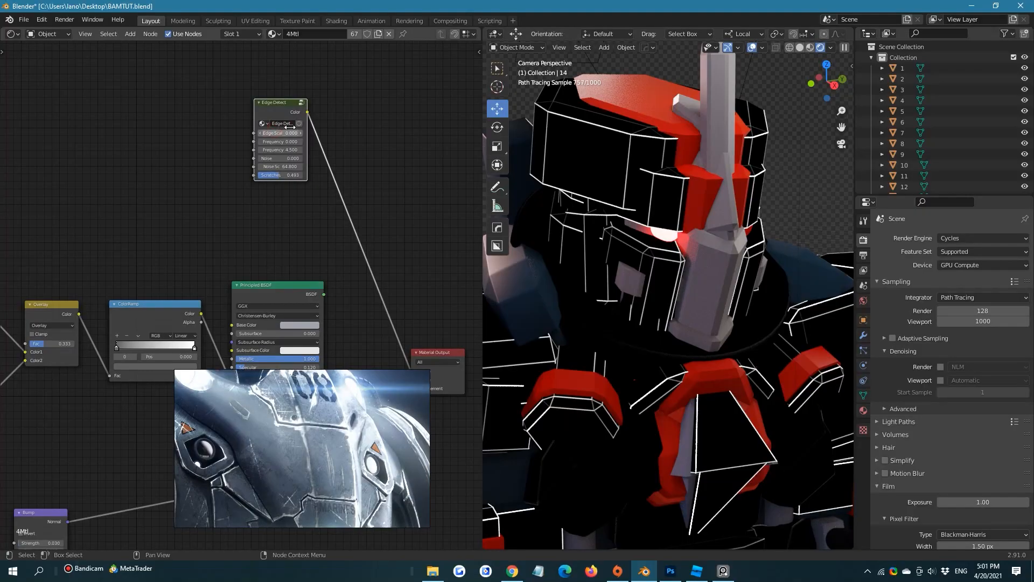
{"action": "key", "text": "Return"}
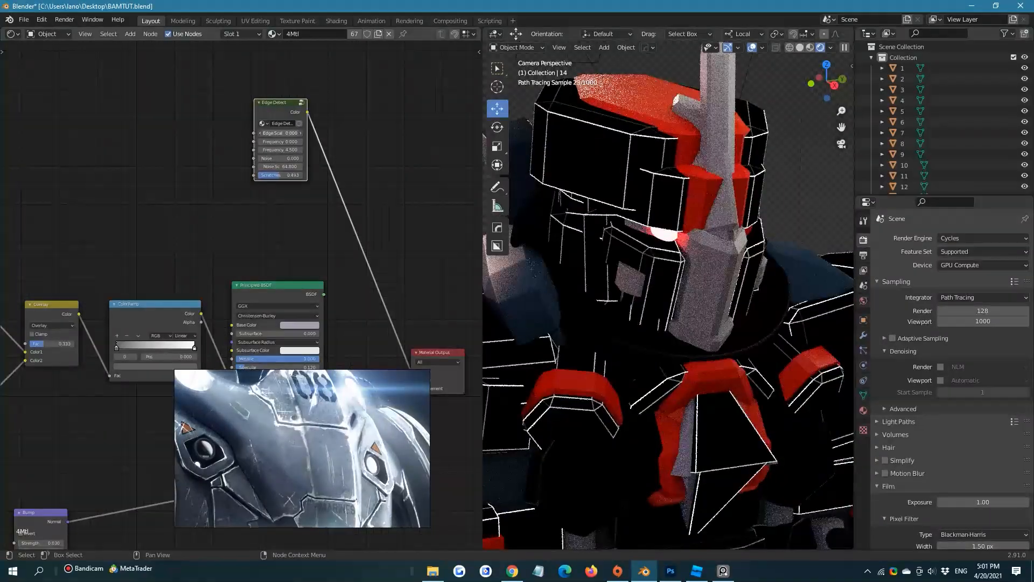
{"action": "scroll", "coordinate": [307, 164], "scroll_direction": "up", "scroll_amount": 3}
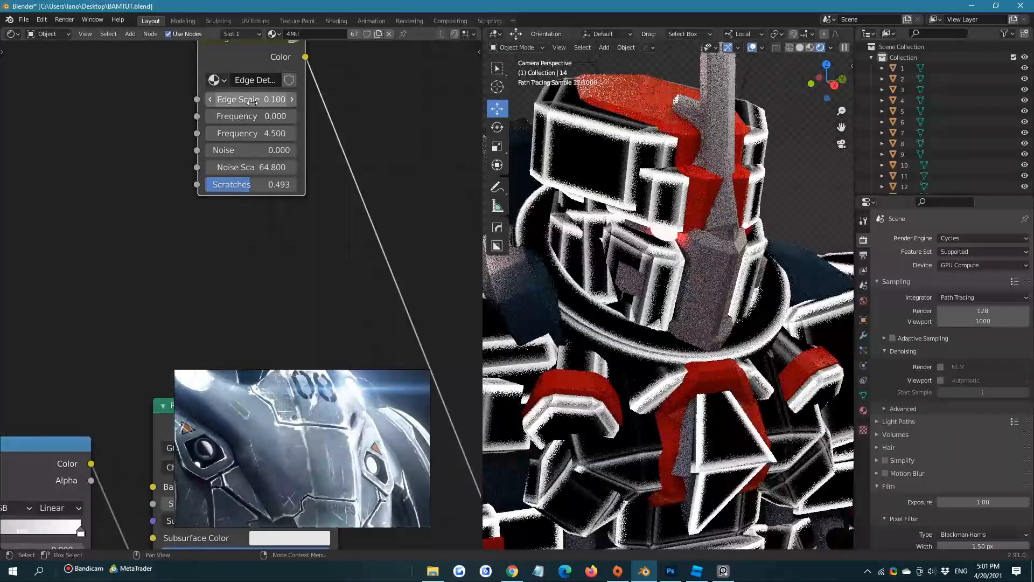
{"action": "left_click", "coordinate": [251, 116]}
{"action": "type", "text": "1"}
{"action": "key", "text": "Return"}
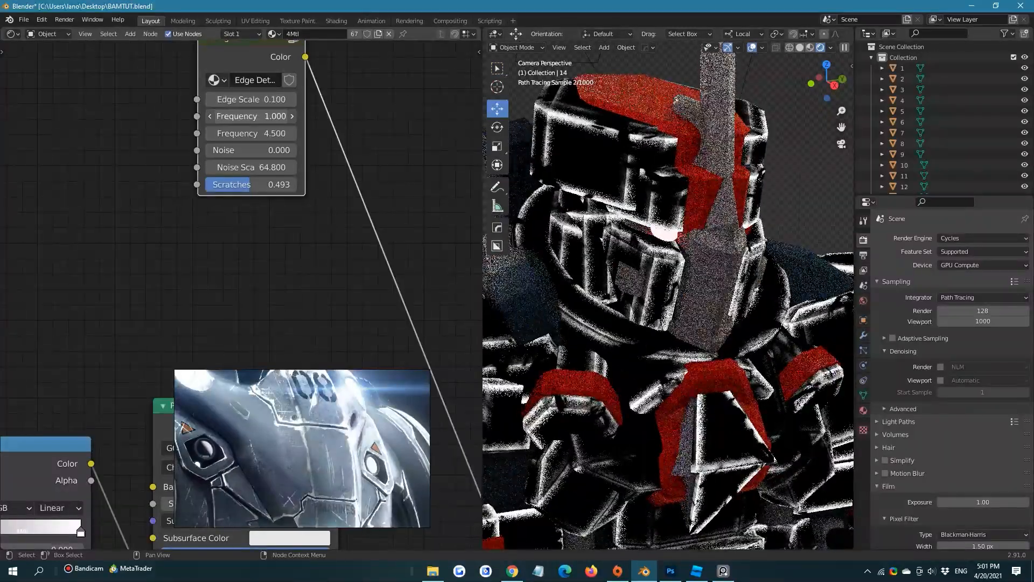
Set Edge Detect's second Frequency value to 10.8, Noise to 0.325 and Scratches to 1
{"action": "left_click", "coordinate": [246, 117]}
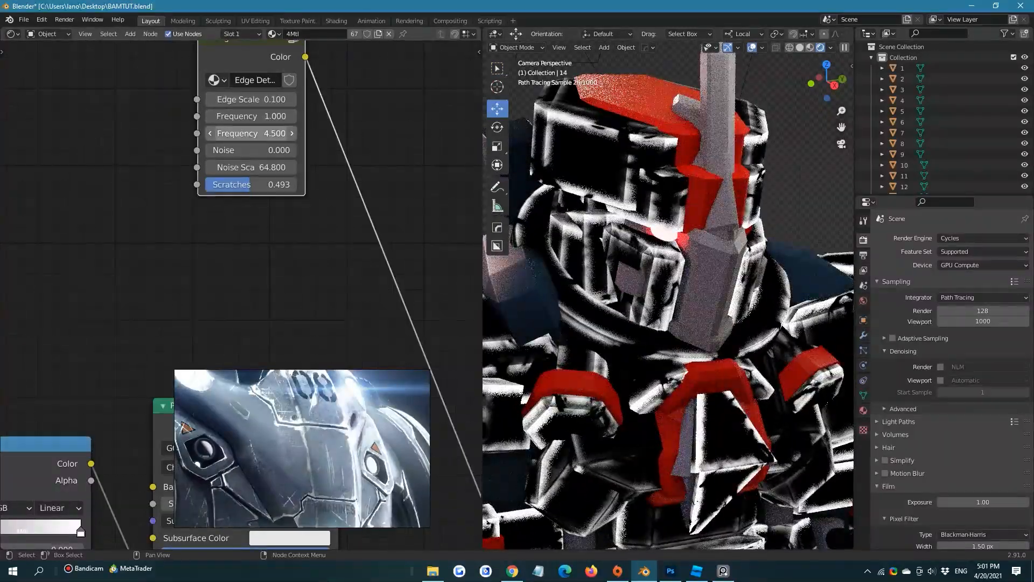
{"action": "left_click", "coordinate": [237, 133]}
{"action": "type", "text": "10.6"}
{"action": "key", "text": "Return"}
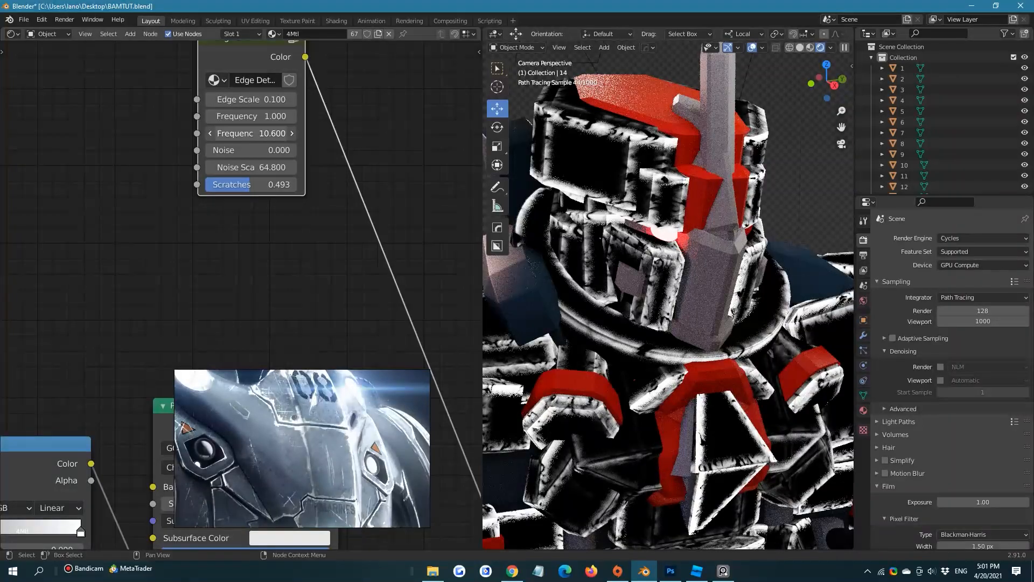
{"action": "left_click_drag", "start_coordinate": [237, 133], "coordinate": [266, 149]}
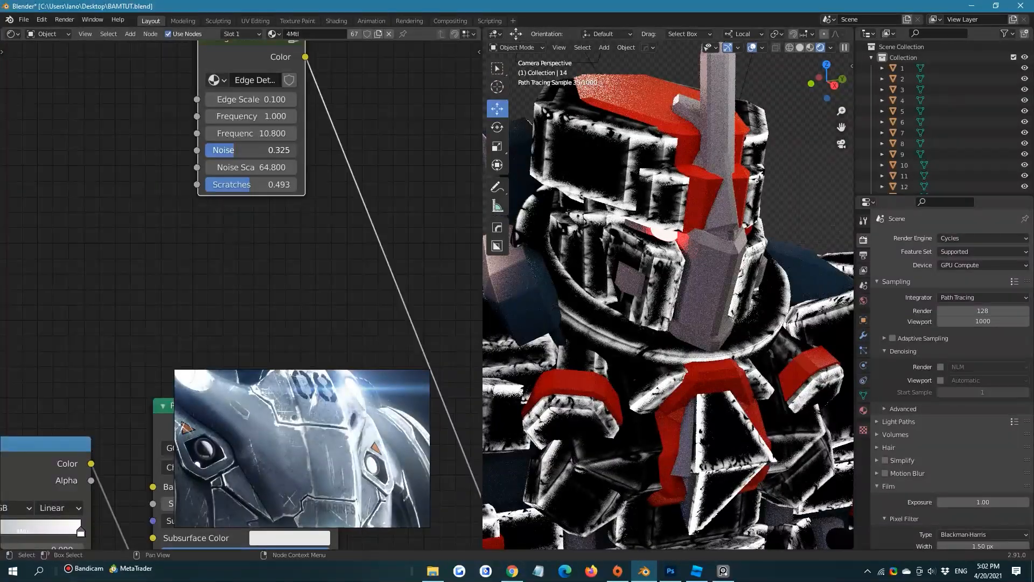
{"action": "left_click_drag", "start_coordinate": [232, 184], "coordinate": [301, 185]}
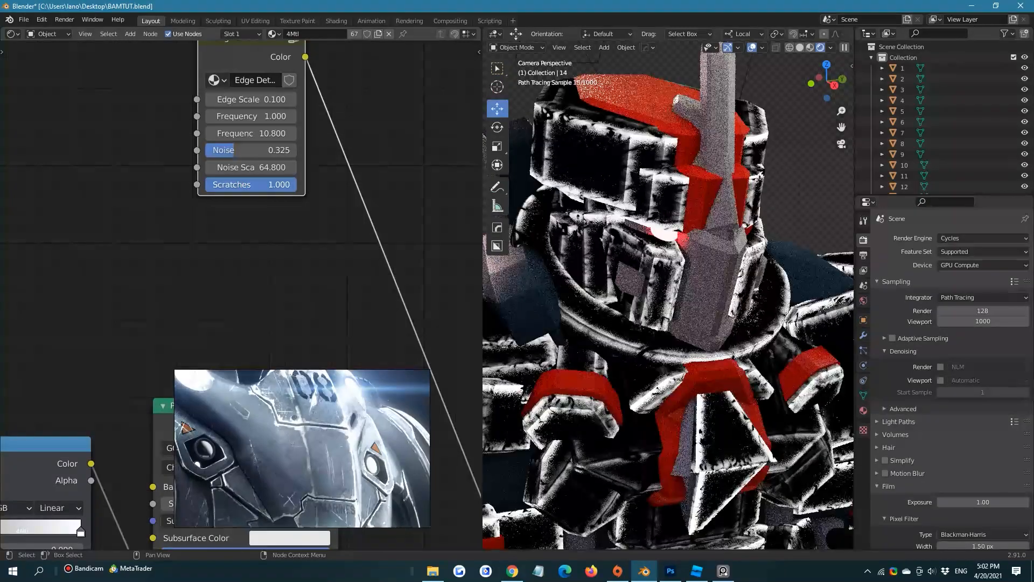
Set the Edge Detect node's Edge Scale to 0.05 and save the file
{"action": "left_click", "coordinate": [262, 100]}
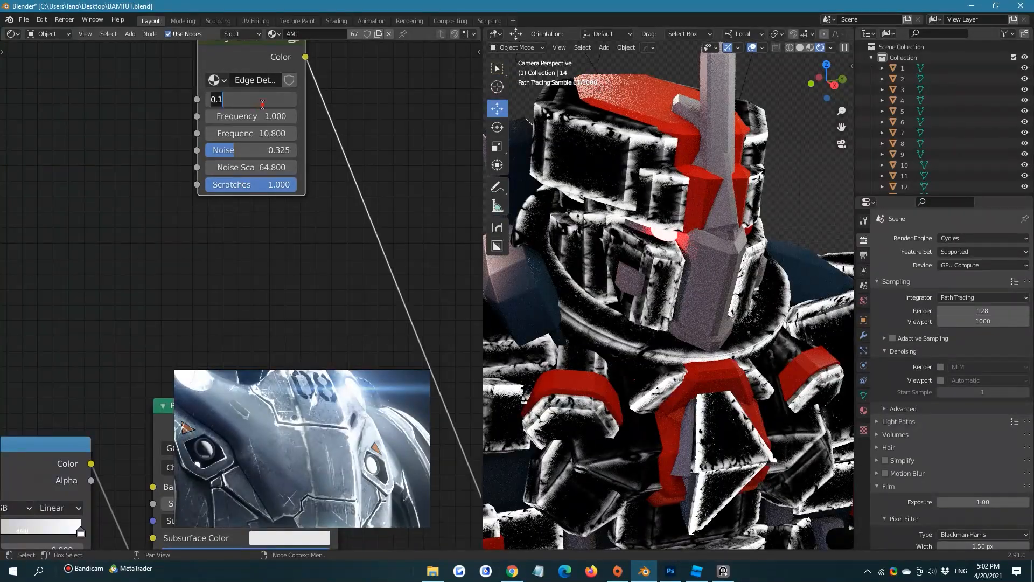
{"action": "type", "text": "0.05"}
{"action": "key", "text": "Return"}
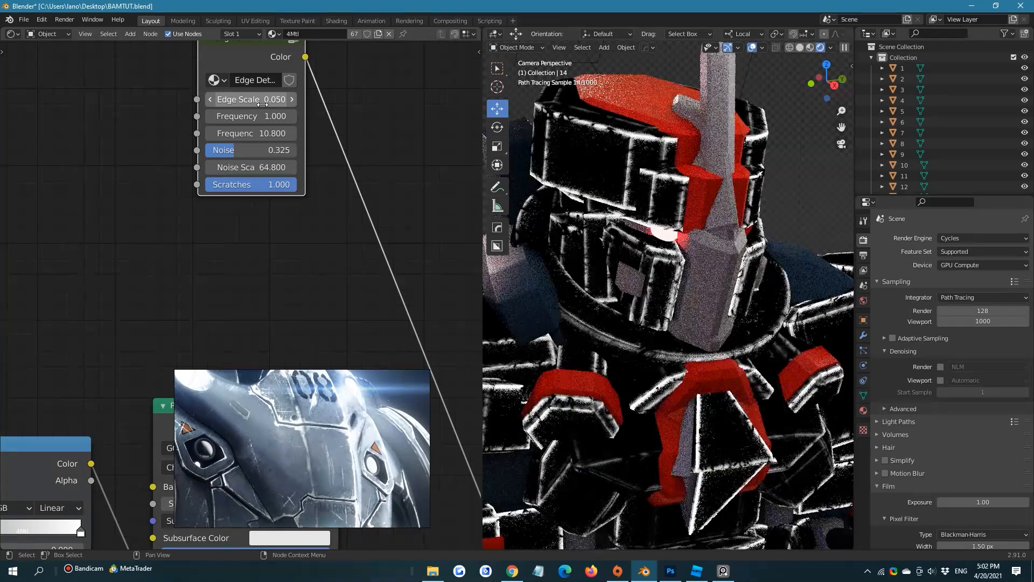
{"action": "scroll", "coordinate": [324, 187], "scroll_direction": "down", "scroll_amount": 2}
{"action": "key", "text": "ctrl+s"}
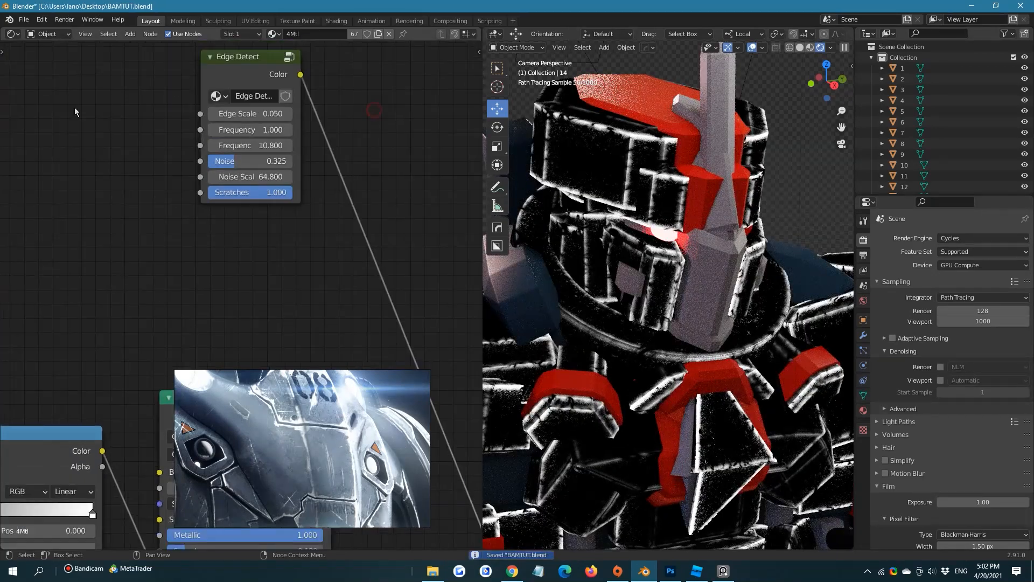
{"action": "middle_click_drag", "start_coordinate": [93, 119], "coordinate": [131, 157]}
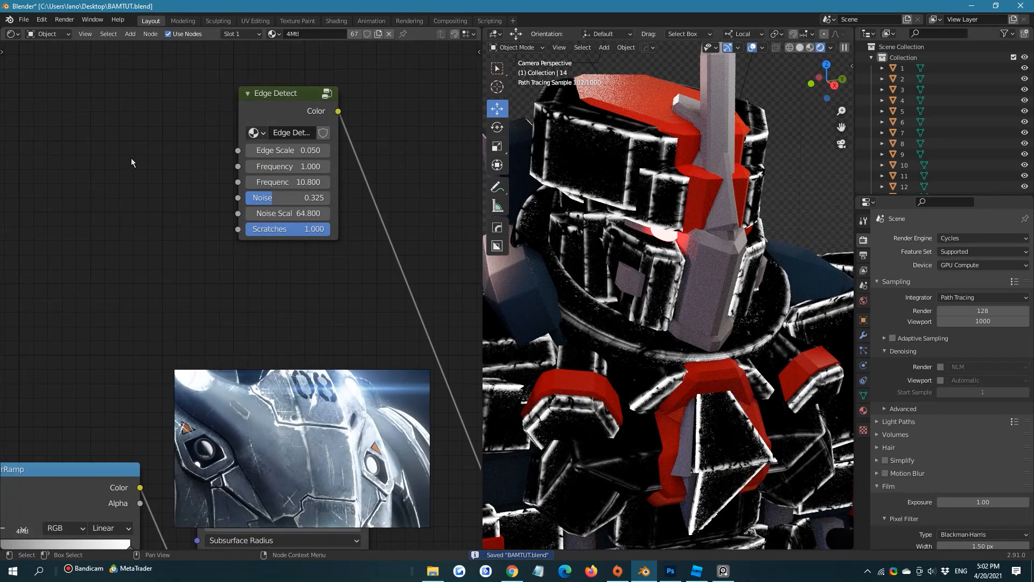
{"action": "key", "text": "shift+a"}
{"action": "scroll", "coordinate": [156, 302], "scroll_direction": "down", "scroll_amount": 6}
{"action": "scroll", "coordinate": [172, 322], "scroll_direction": "up", "scroll_amount": 1}
{"action": "middle_click_drag", "start_coordinate": [183, 333], "coordinate": [233, 366]}
{"action": "middle_click_drag", "start_coordinate": [139, 206], "coordinate": [116, 176]}
{"action": "scroll", "coordinate": [118, 204], "scroll_direction": "down", "scroll_amount": 1}
{"action": "key", "text": "shift+a"}
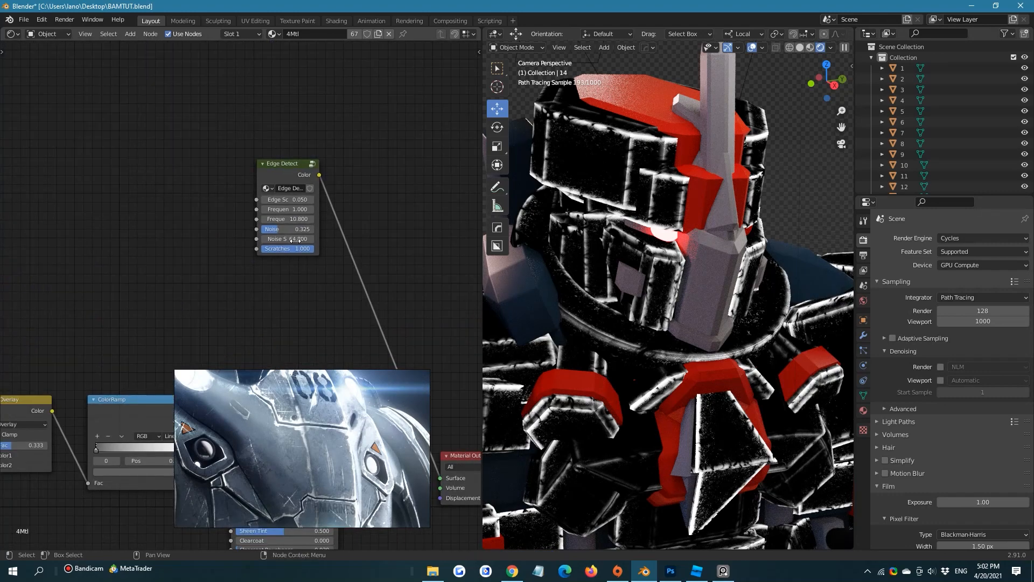
Connect the surface imperfections image texture's Color output to Edge Detect's Noise input and save the file
{"action": "scroll", "coordinate": [180, 197], "scroll_direction": "down", "scroll_amount": 4}
{"action": "middle_click_drag", "start_coordinate": [180, 196], "coordinate": [155, 54]}
{"action": "scroll", "coordinate": [272, 192], "scroll_direction": "down", "scroll_amount": 3}
{"action": "scroll", "coordinate": [269, 194], "scroll_direction": "up", "scroll_amount": 1}
{"action": "middle_click_drag", "start_coordinate": [100, 340], "coordinate": [388, 167]}
{"action": "middle_click_drag", "start_coordinate": [211, 259], "coordinate": [152, 362]}
{"action": "scroll", "coordinate": [238, 244], "scroll_direction": "down", "scroll_amount": 5}
{"action": "scroll", "coordinate": [133, 206], "scroll_direction": "up", "scroll_amount": 2}
{"action": "middle_click_drag", "start_coordinate": [151, 220], "coordinate": [78, 284]}
{"action": "scroll", "coordinate": [141, 258], "scroll_direction": "up", "scroll_amount": 3}
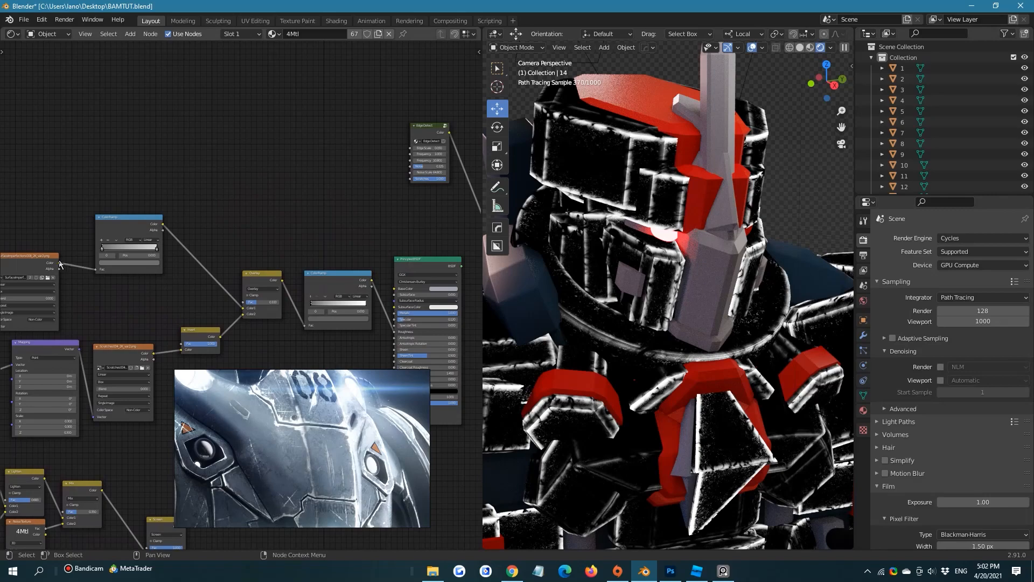
{"action": "mouse_move", "coordinate": [59, 264]}
{"action": "left_mouse_down"}
{"action": "mouse_move", "coordinate": [385, 147]}
{"action": "mouse_move", "coordinate": [411, 149]}
{"action": "mouse_move", "coordinate": [400, 150]}
{"action": "mouse_move", "coordinate": [413, 167]}
{"action": "left_mouse_up"}
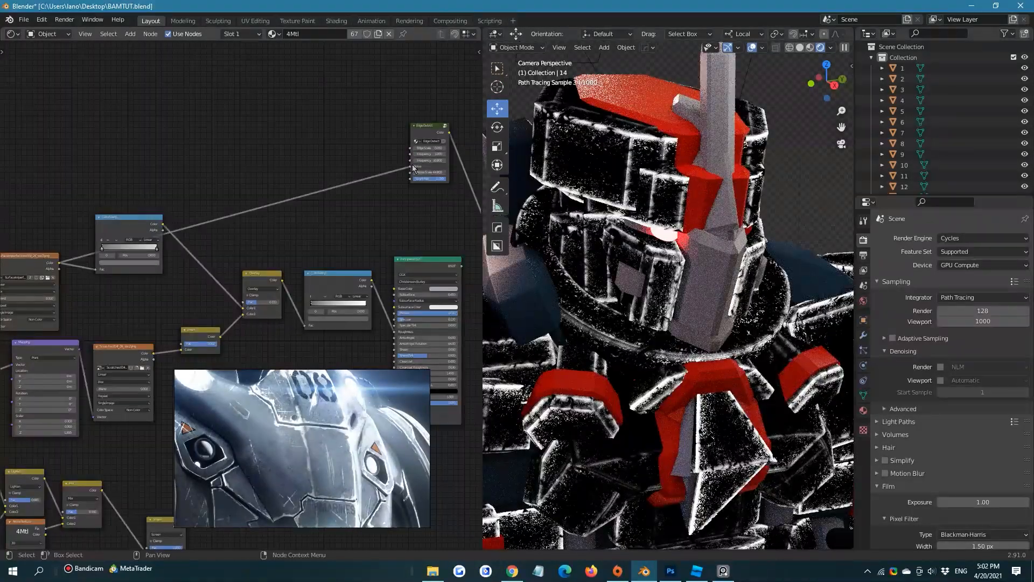
{"action": "left_click_drag", "start_coordinate": [413, 167], "coordinate": [412, 171]}
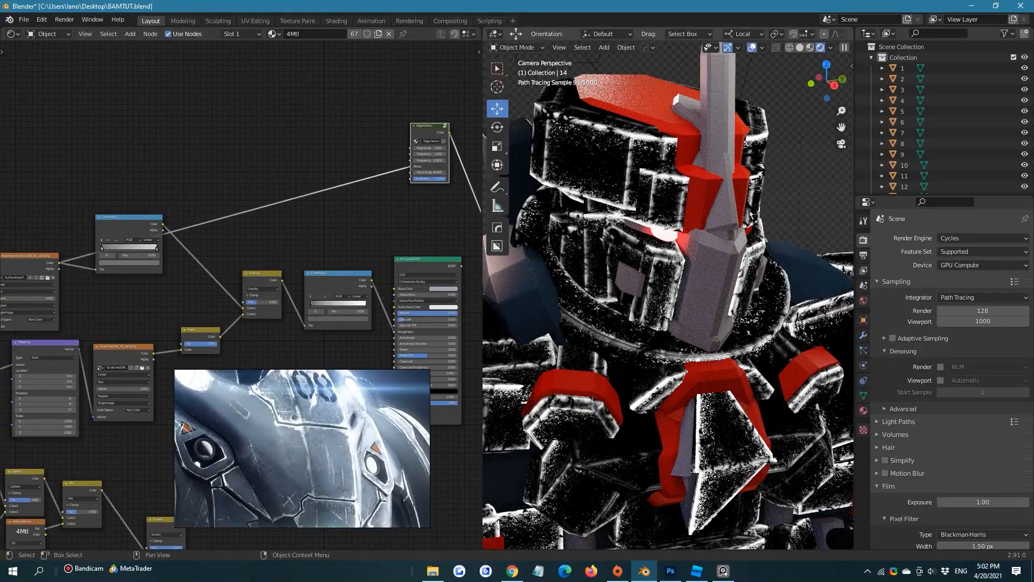
{"action": "scroll", "coordinate": [776, 231], "scroll_direction": "down", "scroll_amount": 4}
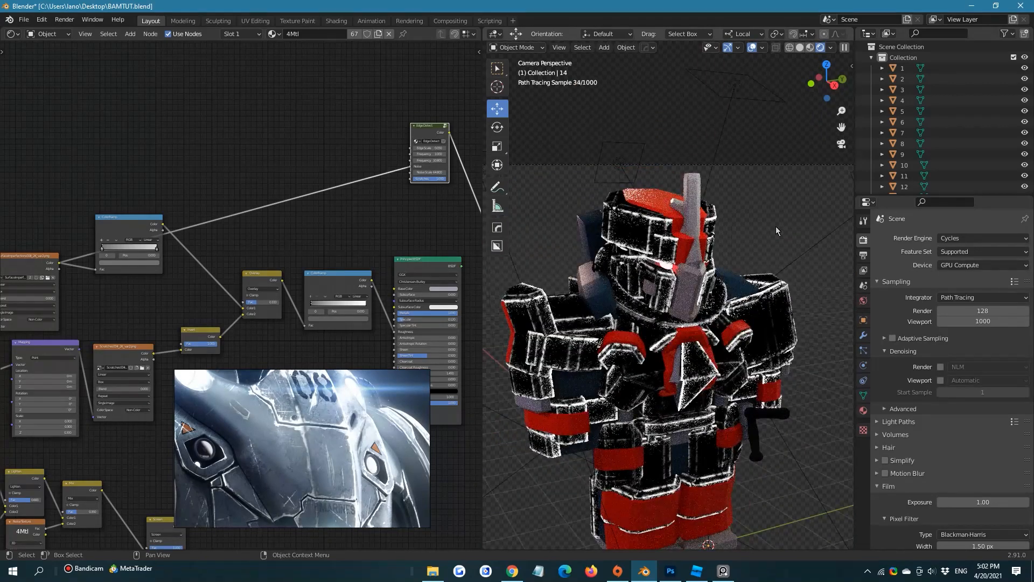
{"action": "key", "text": "ctrl+s"}
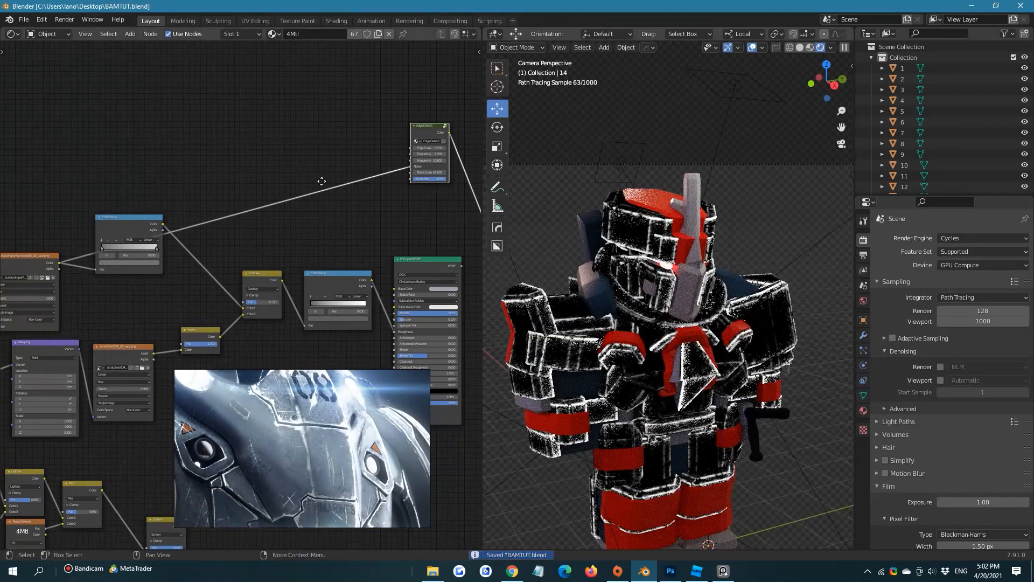
Add a second Principled BSDF node and place it above the Edge Detect node
{"action": "middle_click_drag", "start_coordinate": [394, 210], "coordinate": [233, 178]}
{"action": "left_click_drag", "start_coordinate": [276, 97], "coordinate": [264, 162]}
{"action": "left_click", "coordinate": [308, 82]}
{"action": "key", "text": "shift+a"}
{"action": "mouse_move", "coordinate": [309, 81]}
{"action": "left_click", "coordinate": [278, 41]}
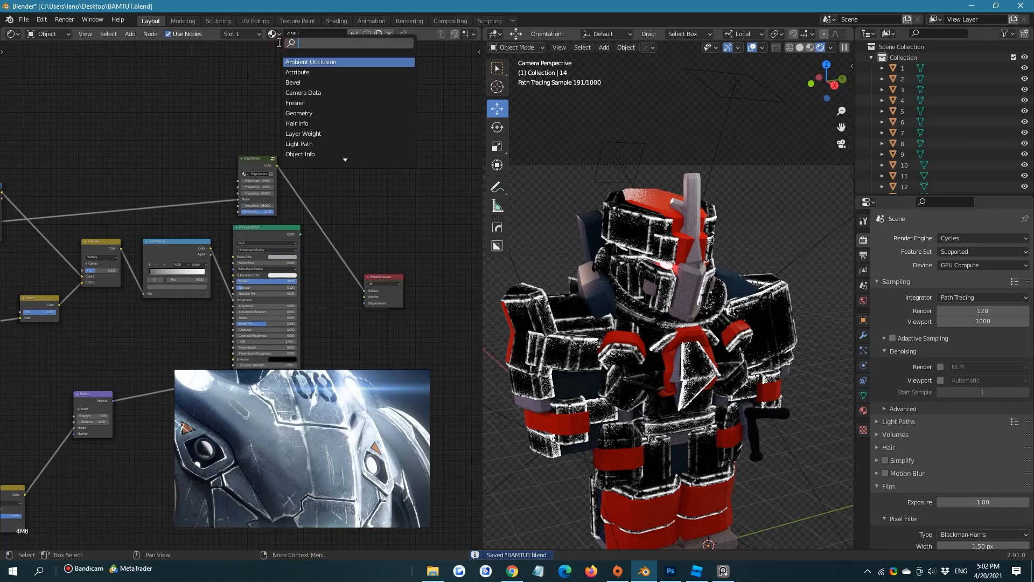
{"action": "type", "text": "prin"}
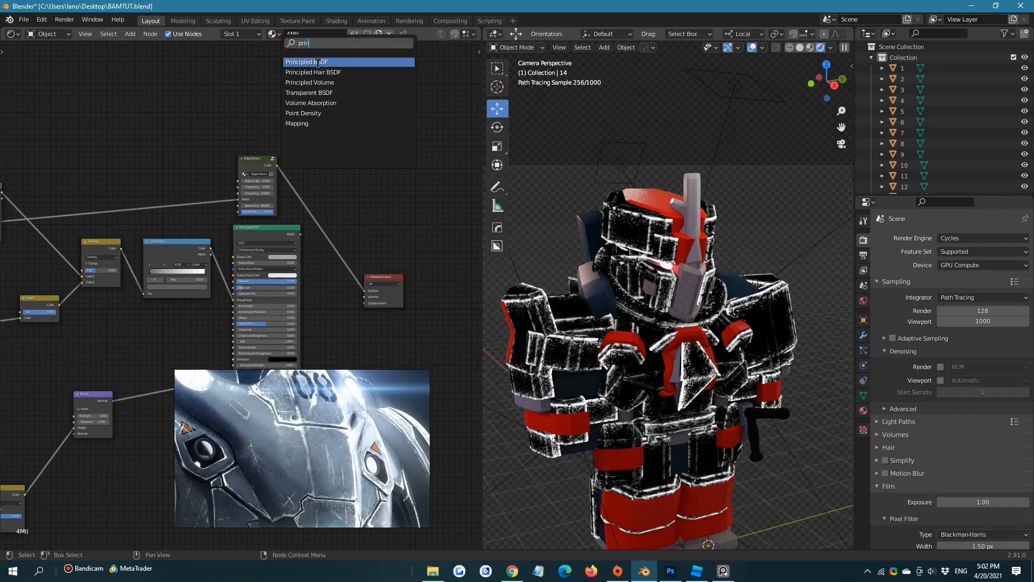
{"action": "left_click", "coordinate": [317, 62]}
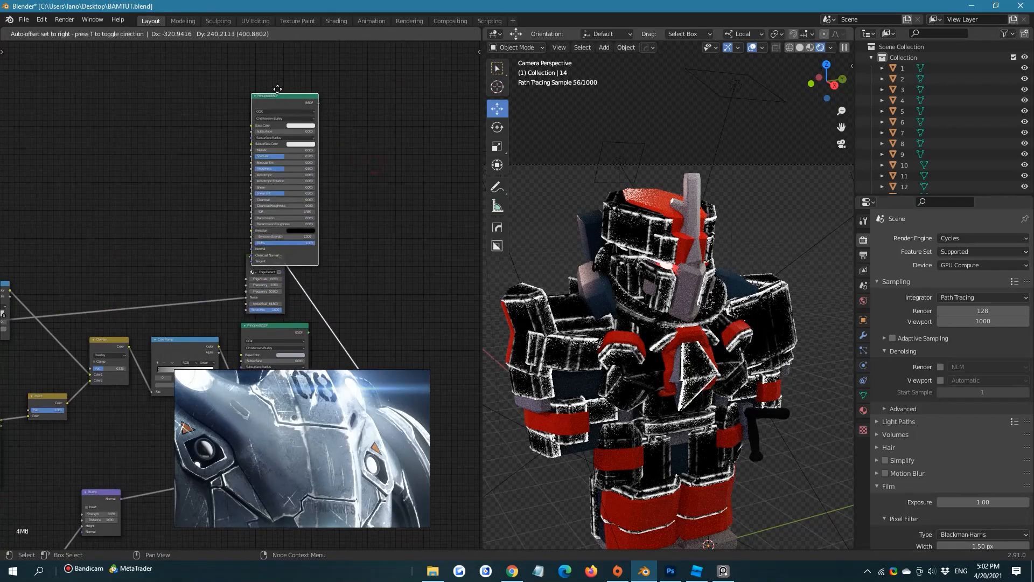
{"action": "left_click", "coordinate": [267, 73]}
Set the new Principled BSDF's Metallic value to 1
{"action": "scroll", "coordinate": [361, 149], "scroll_direction": "up", "scroll_amount": 3}
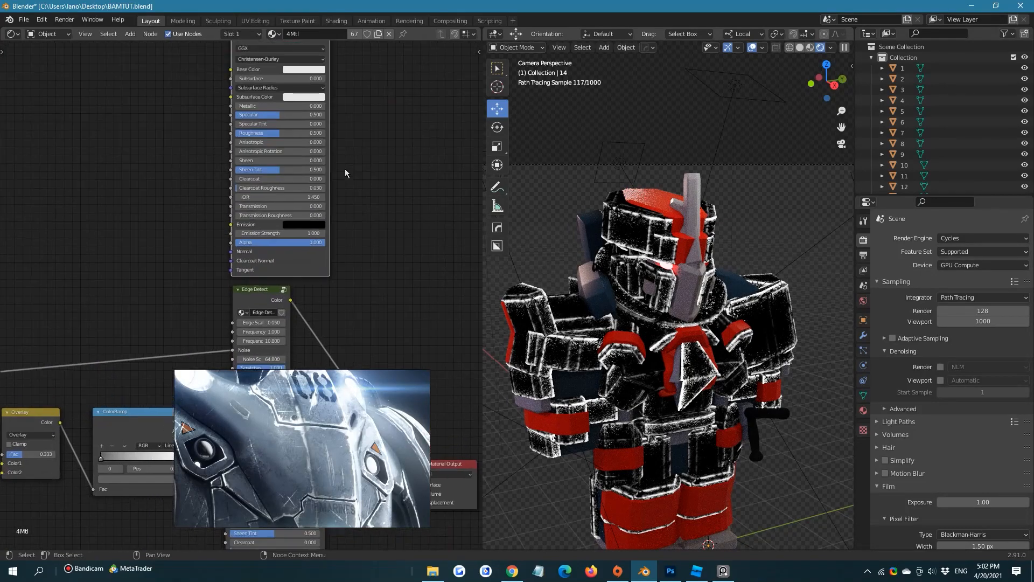
{"action": "scroll", "coordinate": [345, 173], "scroll_direction": "up", "scroll_amount": 1}
{"action": "left_click_drag", "start_coordinate": [253, 90], "coordinate": [474, 96]}
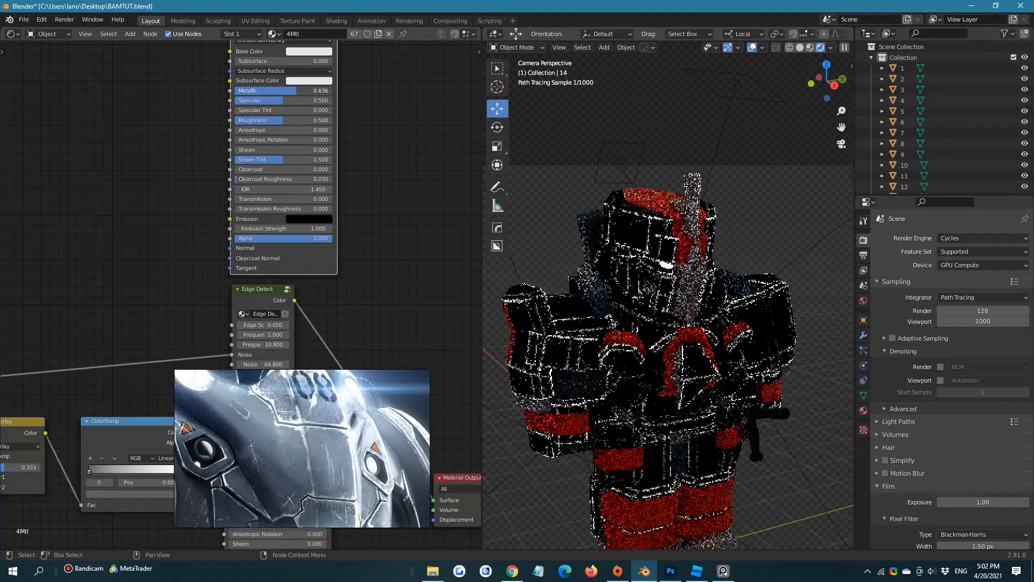
Darken the base color of the original Principled BSDF node slightly
{"action": "middle_click_drag", "start_coordinate": [362, 320], "coordinate": [329, 115]}
{"action": "left_click", "coordinate": [263, 238]}
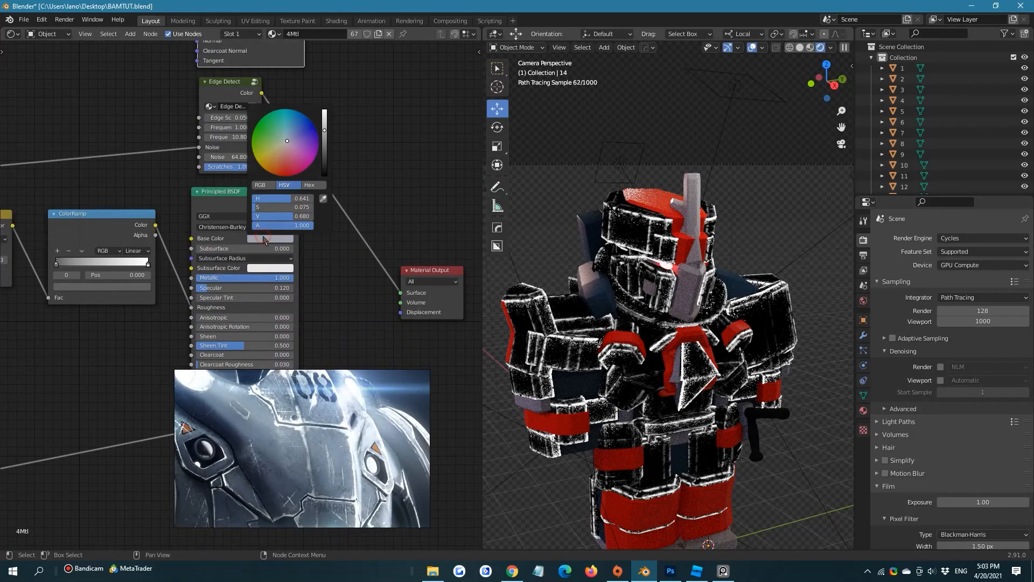
{"action": "left_click_drag", "start_coordinate": [325, 139], "coordinate": [325, 147]}
{"action": "middle_click_drag", "start_coordinate": [347, 123], "coordinate": [292, 214]}
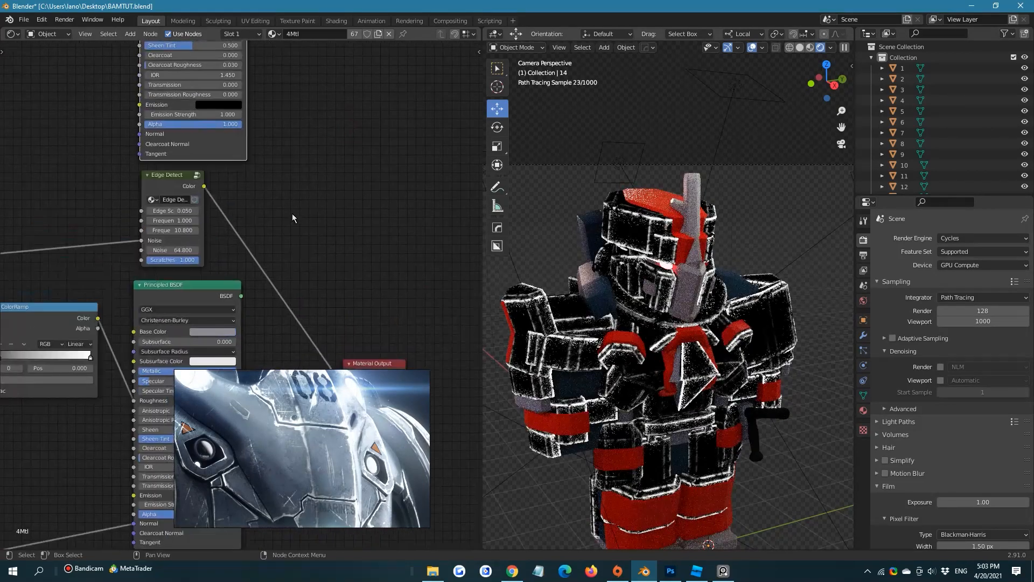
Add a Mix Shader node in the empty space between the two Principled BSDF nodes and the Material Output
{"action": "middle_click_drag", "start_coordinate": [266, 75], "coordinate": [300, 169]}
{"action": "middle_click_drag", "start_coordinate": [302, 107], "coordinate": [299, 156]}
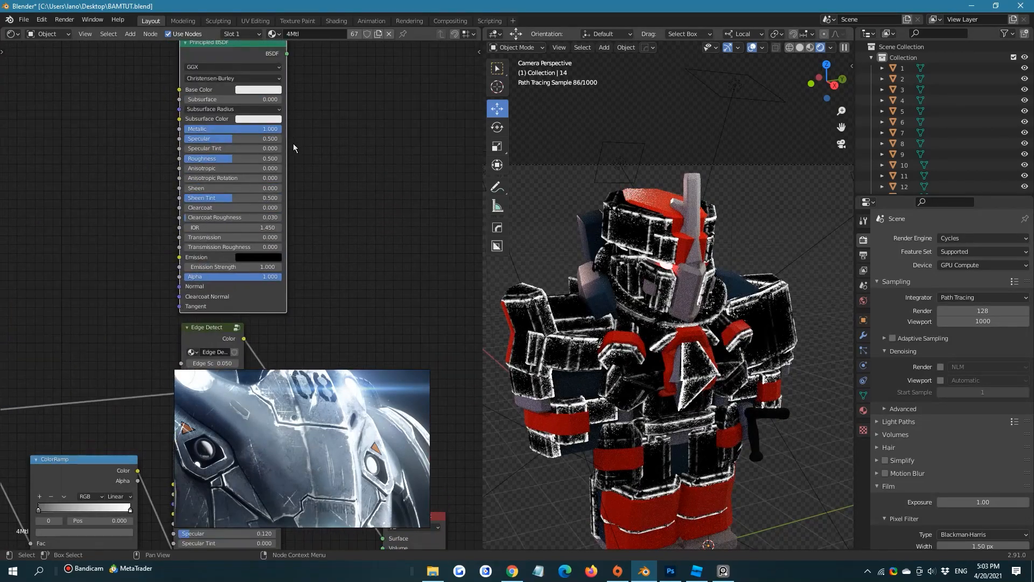
{"action": "scroll", "coordinate": [312, 129], "scroll_direction": "down", "scroll_amount": 2}
{"action": "key", "text": "shift+a"}
{"action": "left_click", "coordinate": [344, 206]}
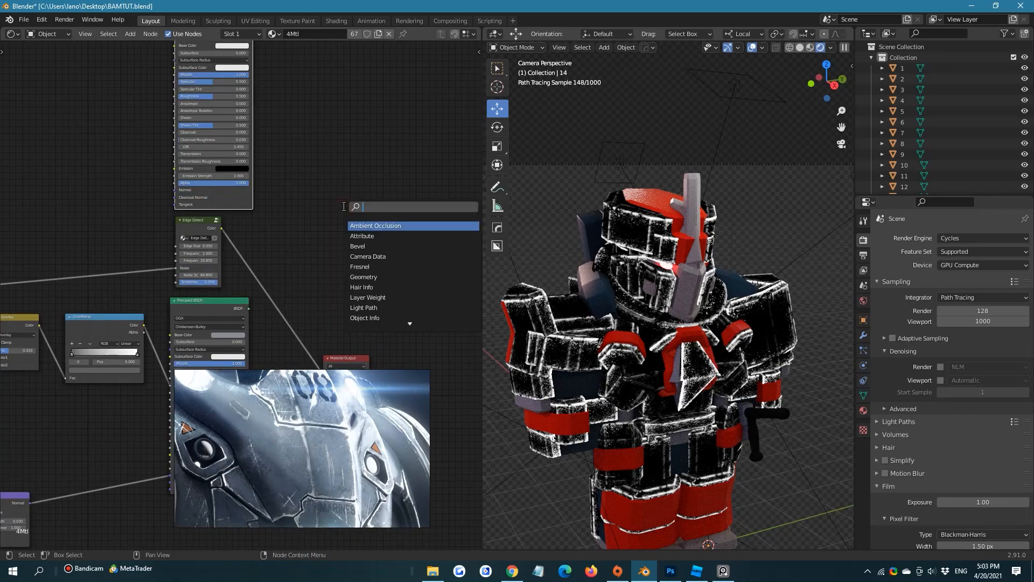
{"action": "type", "text": "mix"}
{"action": "left_click", "coordinate": [379, 227]}
{"action": "left_click", "coordinate": [378, 216]}
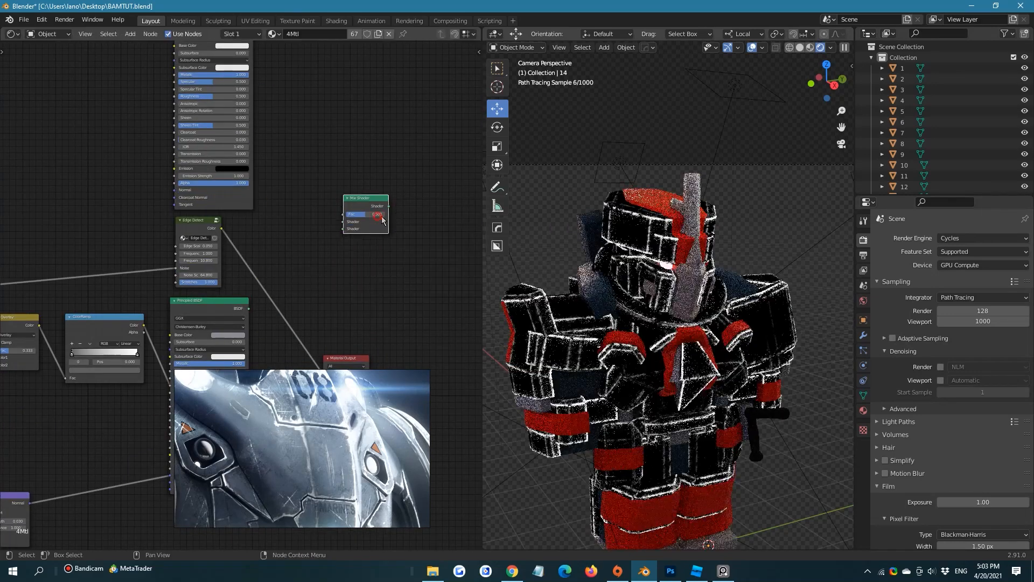
{"action": "middle_click_drag", "start_coordinate": [30, 195], "coordinate": [191, 186]}
{"action": "scroll", "coordinate": [191, 186], "scroll_direction": "down", "scroll_amount": 4}
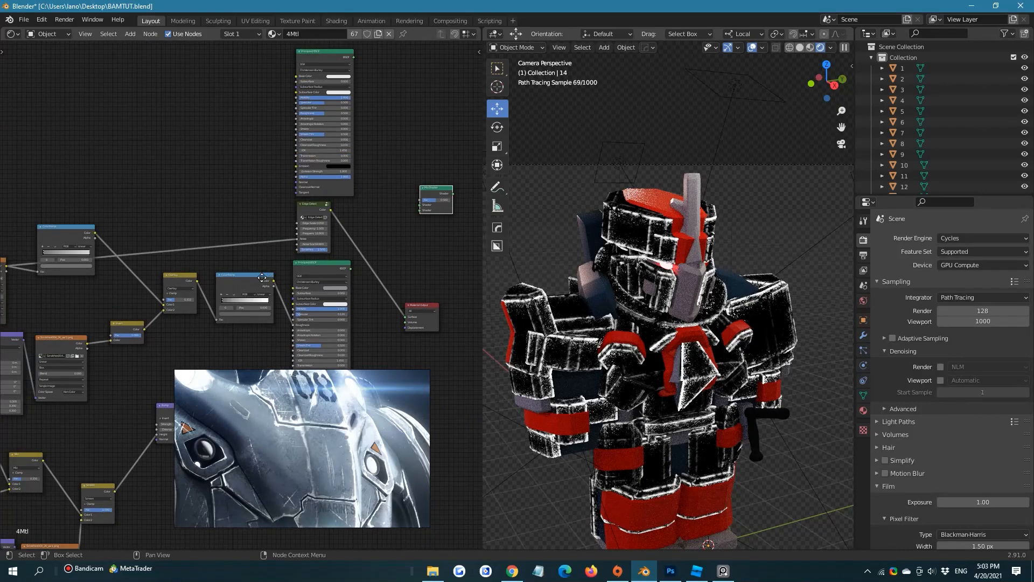
Connect the ColorRamp's Color to the upper Principled BSDF's Roughness and the Bump node's Normal to its Normal input
{"action": "middle_click_drag", "start_coordinate": [261, 277], "coordinate": [243, 305]}
{"action": "left_click_drag", "start_coordinate": [254, 310], "coordinate": [264, 212]}
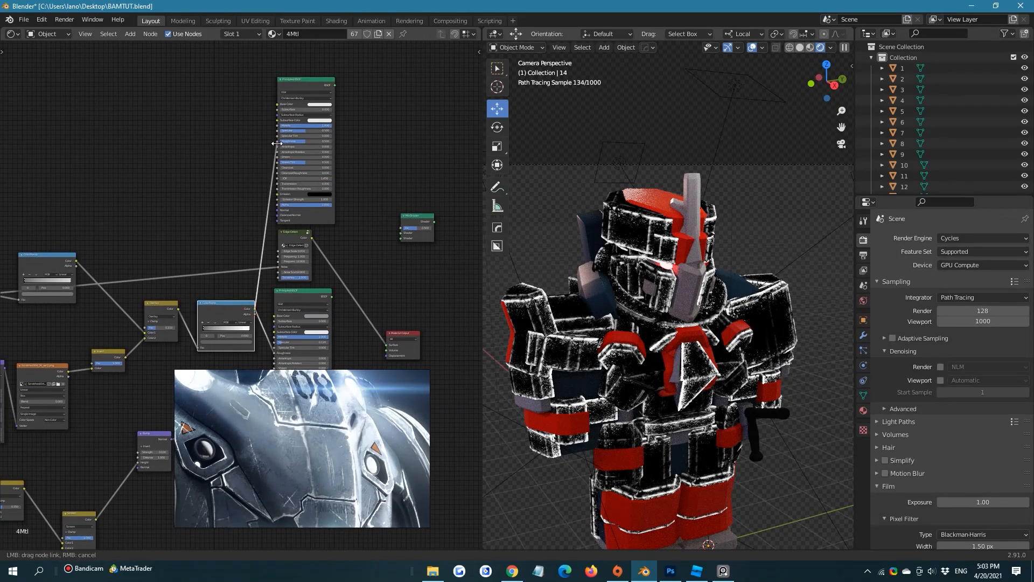
{"action": "middle_click_drag", "start_coordinate": [243, 223], "coordinate": [288, 95]}
{"action": "middle_click_drag", "start_coordinate": [216, 307], "coordinate": [185, 329]}
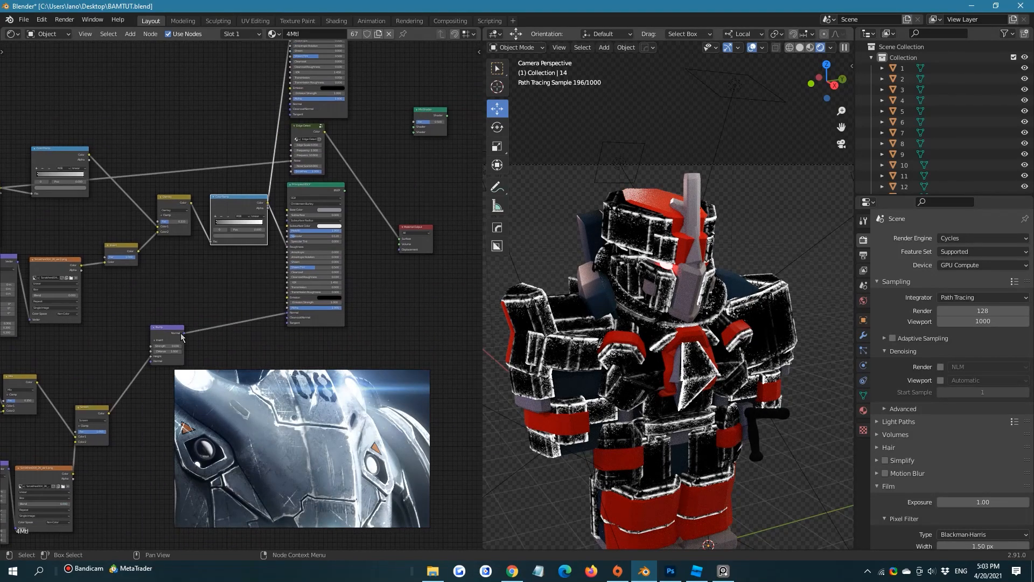
{"action": "left_click_drag", "start_coordinate": [277, 101], "coordinate": [291, 104]}
{"action": "middle_click_drag", "start_coordinate": [348, 159], "coordinate": [305, 288]}
Set the upper Principled BSDF's Anisotropic value to about 0.577
{"action": "scroll", "coordinate": [334, 148], "scroll_direction": "up", "scroll_amount": 3}
{"action": "middle_click_drag", "start_coordinate": [327, 134], "coordinate": [323, 155]}
{"action": "scroll", "coordinate": [322, 154], "scroll_direction": "up", "scroll_amount": 4}
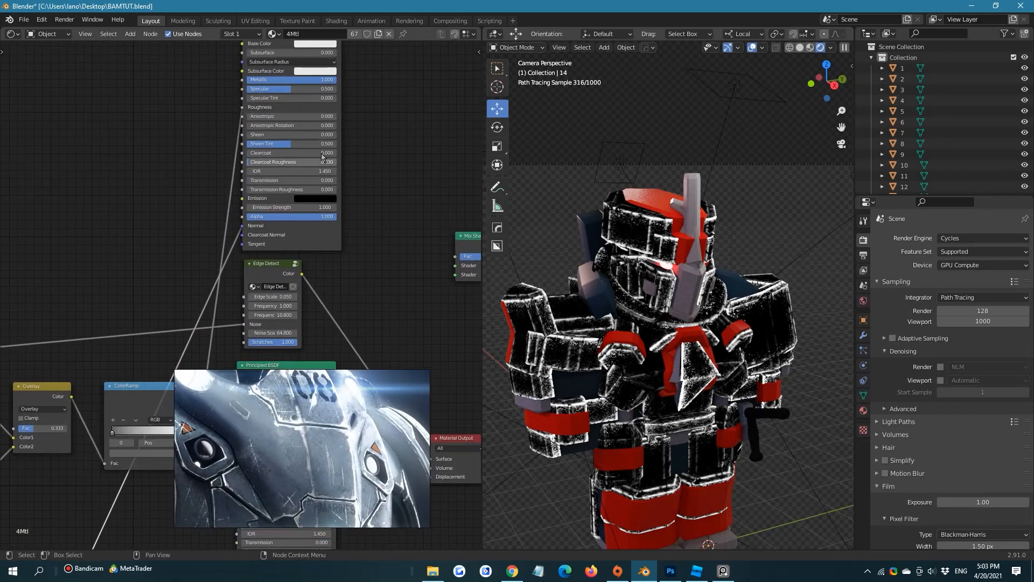
{"action": "left_click_drag", "start_coordinate": [271, 117], "coordinate": [299, 116]}
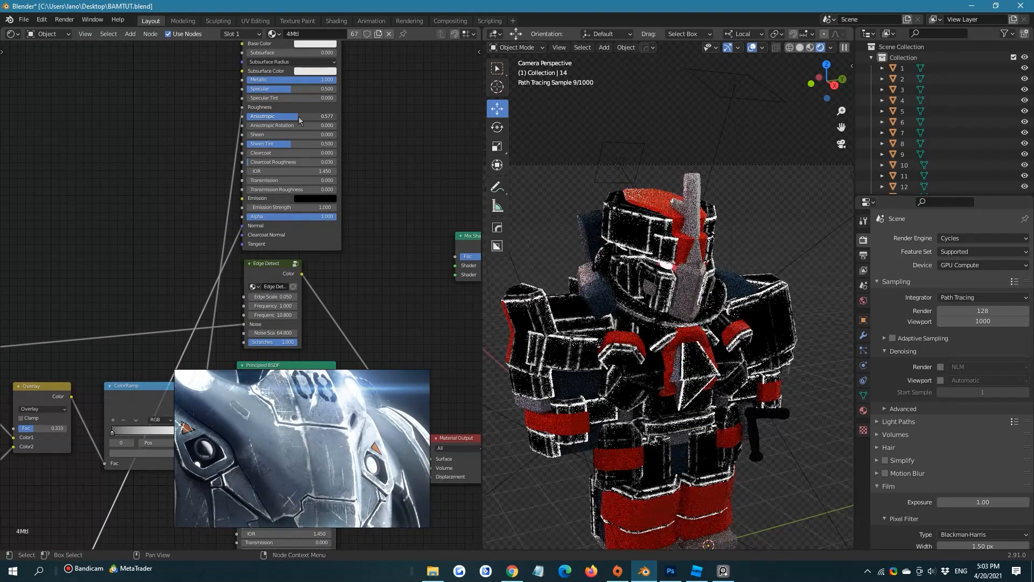
{"action": "scroll", "coordinate": [322, 163], "scroll_direction": "down", "scroll_amount": 1}
Place the Material Output beside the Mix Shader and connect the Mix Shader's output to its Surface input
{"action": "middle_click_drag", "start_coordinate": [335, 153], "coordinate": [240, 209]}
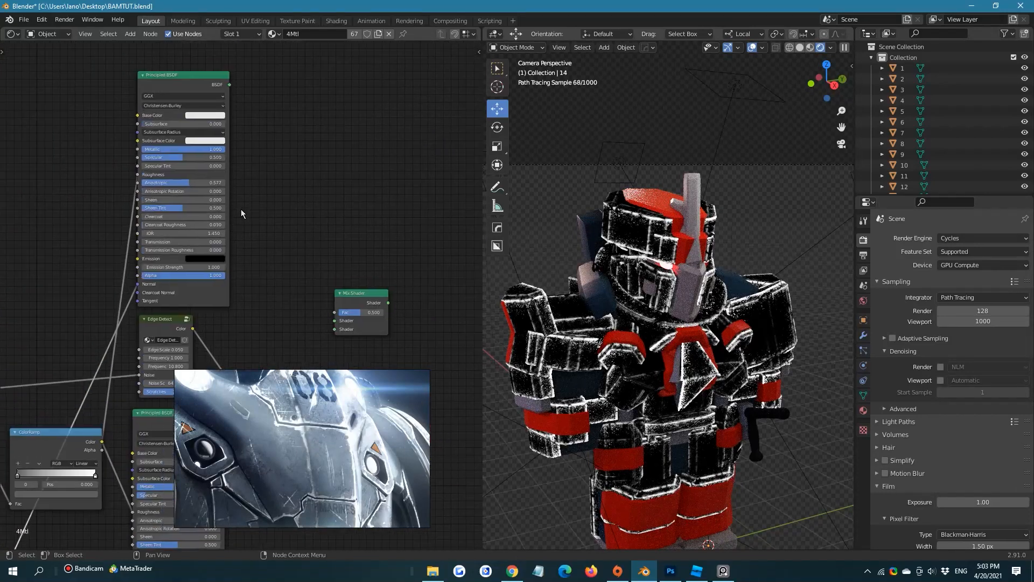
{"action": "middle_click_drag", "start_coordinate": [217, 56], "coordinate": [203, 31]}
{"action": "scroll", "coordinate": [237, 88], "scroll_direction": "down", "scroll_amount": 1}
{"action": "middle_click_drag", "start_coordinate": [338, 263], "coordinate": [310, 196]}
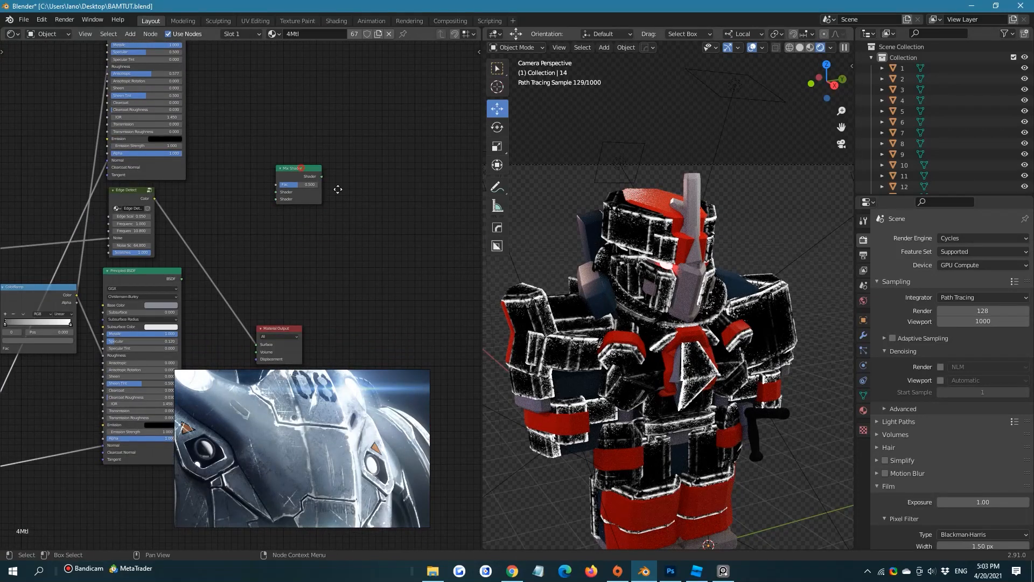
{"action": "left_click_drag", "start_coordinate": [337, 189], "coordinate": [366, 198]}
{"action": "left_click_drag", "start_coordinate": [276, 330], "coordinate": [290, 206]}
{"action": "left_click_drag", "start_coordinate": [357, 208], "coordinate": [245, 282]}
{"action": "left_click_drag", "start_coordinate": [276, 221], "coordinate": [352, 205]}
{"action": "left_click_drag", "start_coordinate": [236, 278], "coordinate": [268, 222]}
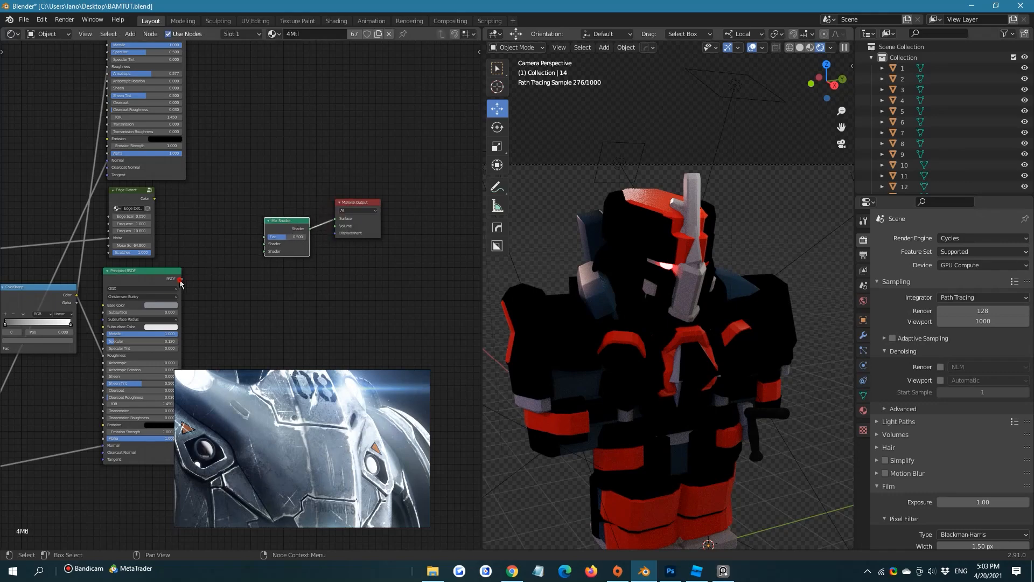
Connect the lower Principled BSDF to the Mix Shader's first Shader input and the Edge Detect's Color to its Fac
{"action": "left_click_drag", "start_coordinate": [181, 279], "coordinate": [263, 244]}
{"action": "left_click_drag", "start_coordinate": [155, 198], "coordinate": [264, 238]}
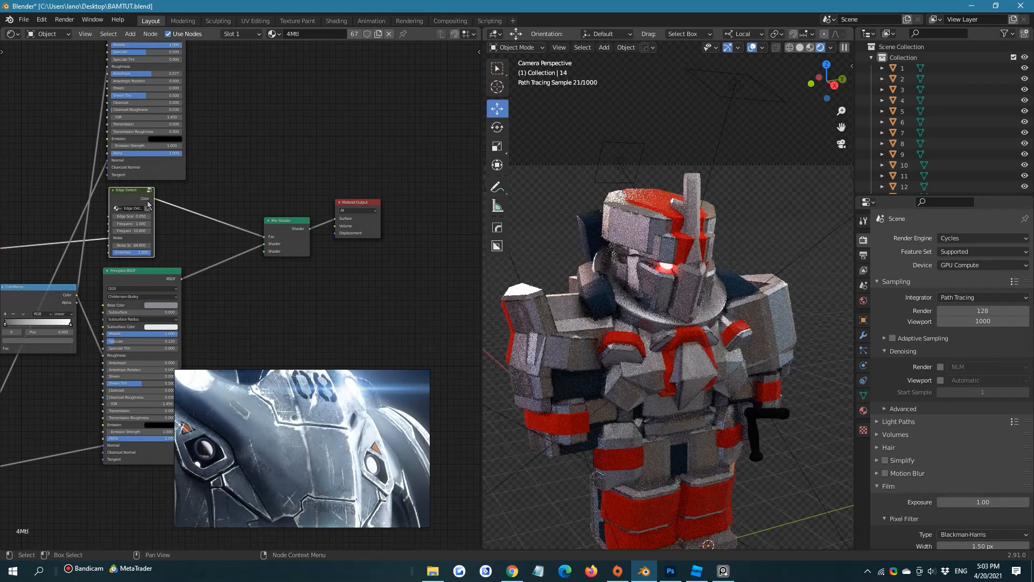
{"action": "scroll", "coordinate": [731, 193], "scroll_direction": "up", "scroll_amount": 2}
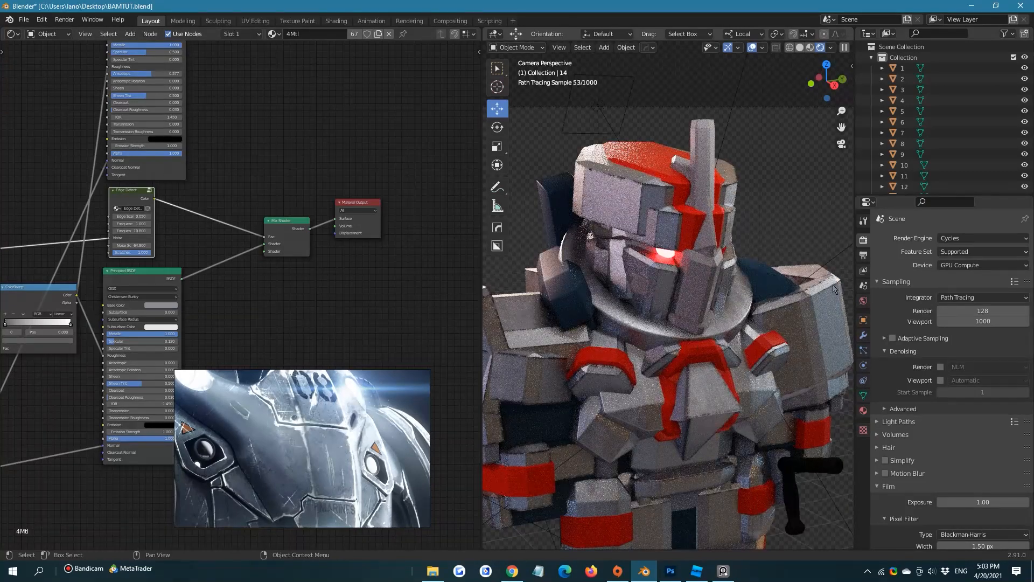
Connect the upper Principled BSDF's output to the second Shader input of the Mix Shader
{"action": "middle_click_drag", "start_coordinate": [285, 104], "coordinate": [253, 210]}
{"action": "scroll", "coordinate": [252, 208], "scroll_direction": "down", "scroll_amount": 2}
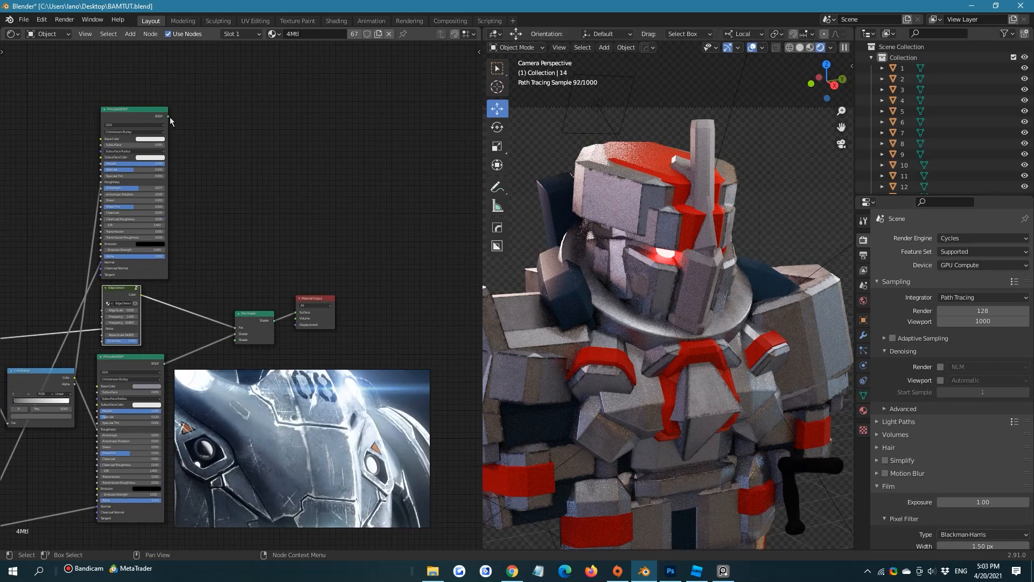
{"action": "left_click", "coordinate": [169, 117]}
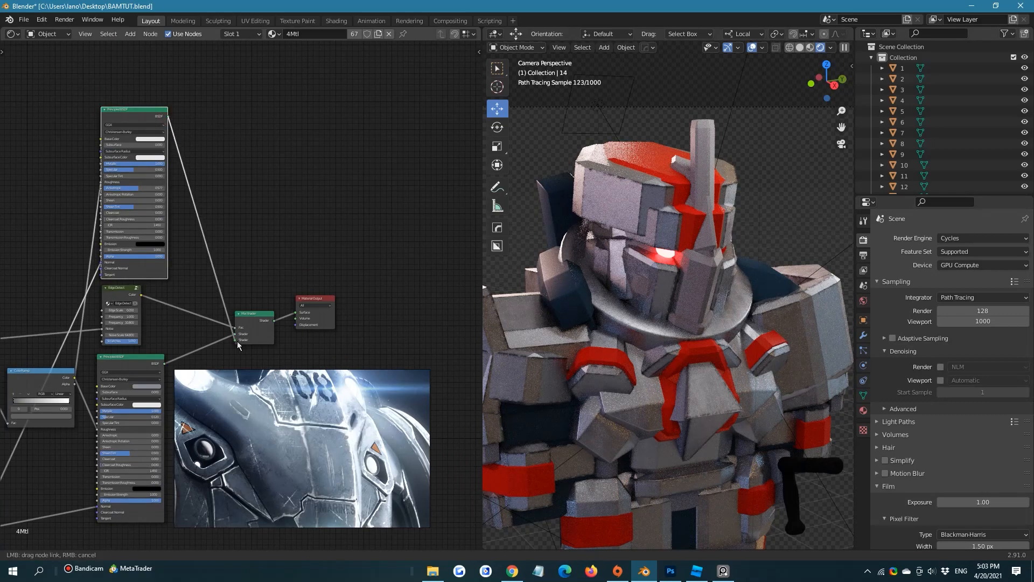
{"action": "left_click_drag", "start_coordinate": [237, 341], "coordinate": [236, 336]}
{"action": "middle_click_drag", "start_coordinate": [258, 207], "coordinate": [273, 205]}
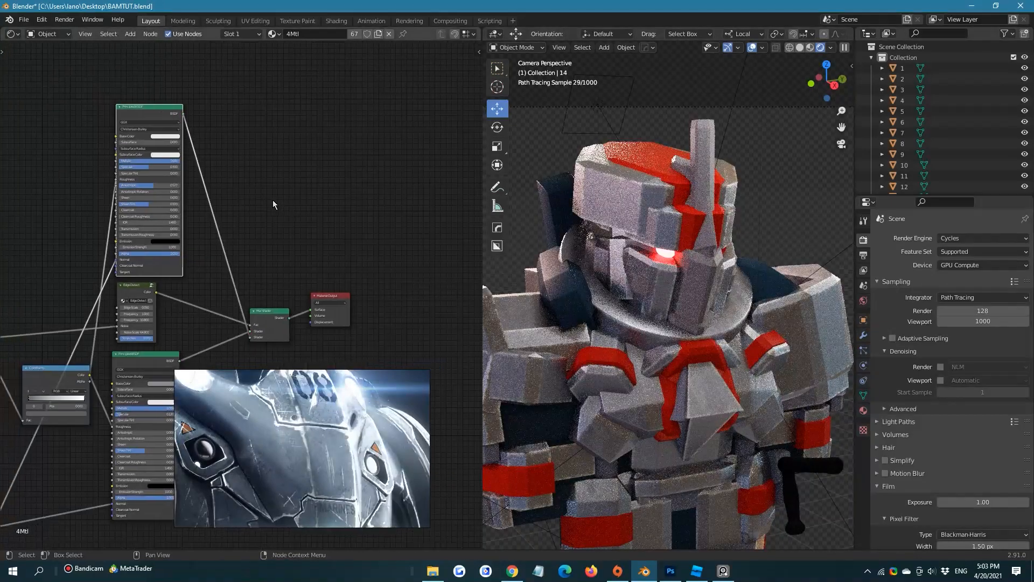
Brighten the upper Principled BSDF's base color to full white and save the file
{"action": "scroll", "coordinate": [273, 204], "scroll_direction": "up", "scroll_amount": 1}
{"action": "left_click", "coordinate": [146, 97]}
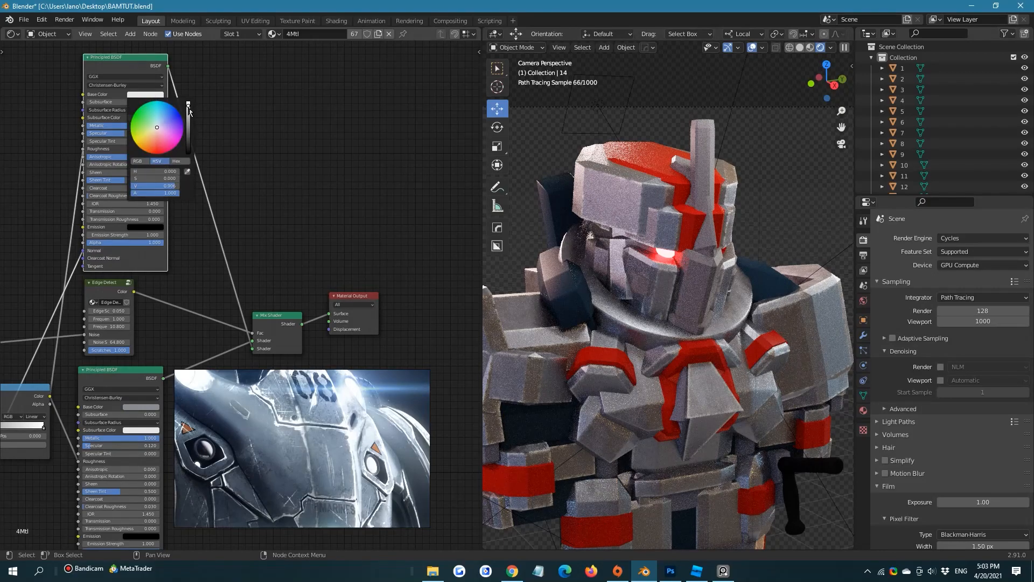
{"action": "left_click_drag", "start_coordinate": [188, 110], "coordinate": [188, 101]}
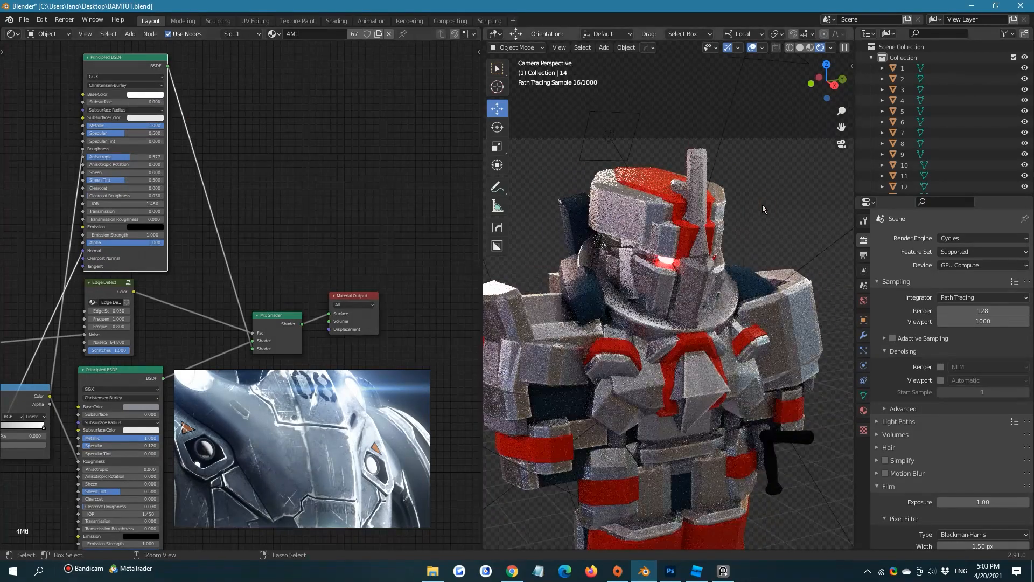
{"action": "key", "text": "ctrl+s"}
Preview the edge mask on the model by connecting the Edge Detect's Color straight to the Material Output's Surface
{"action": "middle_click_drag", "start_coordinate": [628, 351], "coordinate": [657, 282], "text": "shift"}
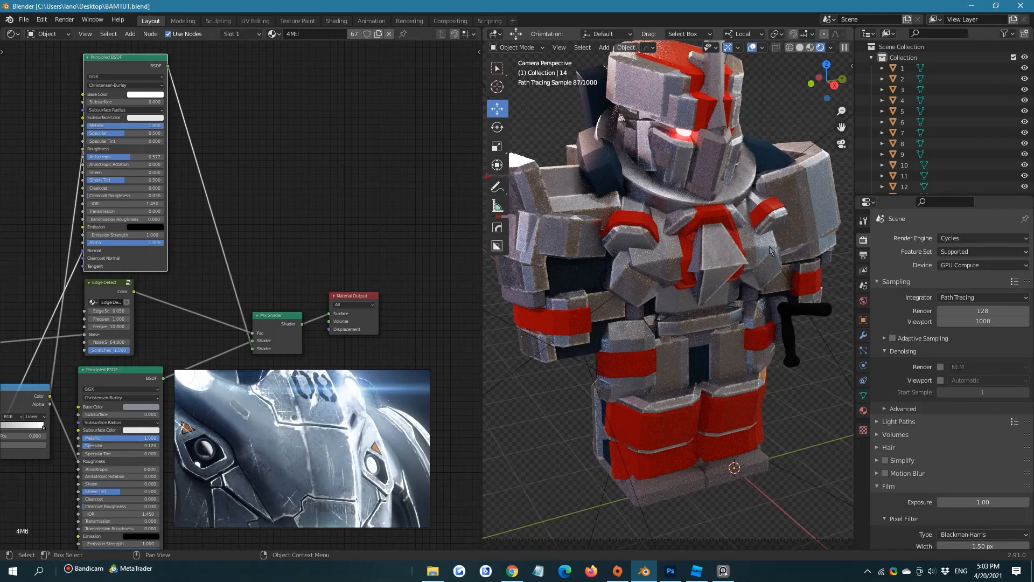
{"action": "middle_click_drag", "start_coordinate": [769, 247], "coordinate": [765, 275], "text": "shift"}
{"action": "middle_click_drag", "start_coordinate": [177, 139], "coordinate": [239, 178]}
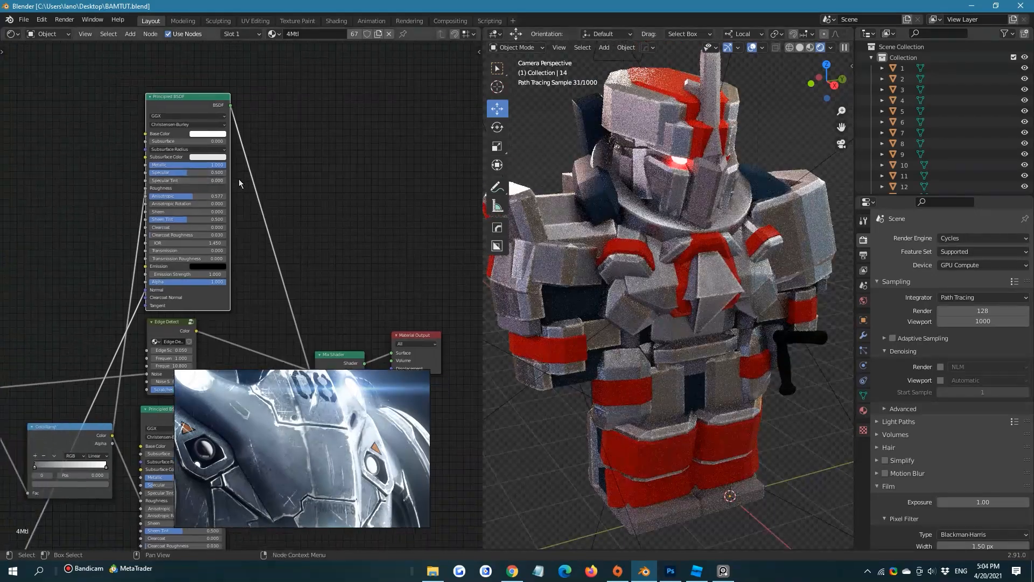
{"action": "scroll", "coordinate": [238, 178], "scroll_direction": "up", "scroll_amount": 1}
{"action": "middle_click_drag", "start_coordinate": [303, 308], "coordinate": [193, 163]}
{"action": "scroll", "coordinate": [193, 163], "scroll_direction": "down", "scroll_amount": 1}
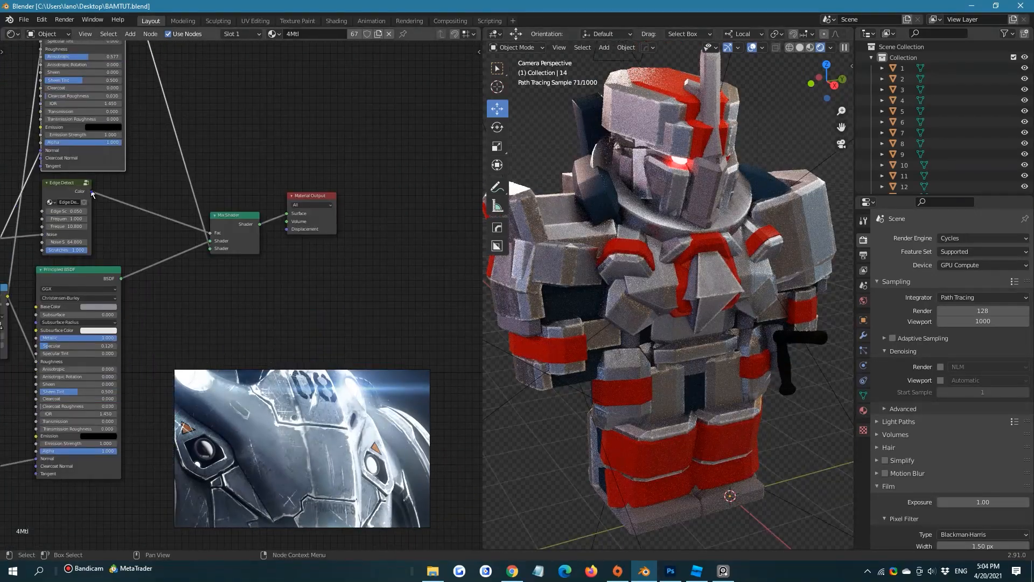
{"action": "left_click_drag", "start_coordinate": [91, 191], "coordinate": [293, 214]}
{"action": "middle_click_drag", "start_coordinate": [198, 184], "coordinate": [286, 177]}
Set the Edge Detect node's Edge Scale to 0.09 and its Noise Scale to 42.2
{"action": "scroll", "coordinate": [274, 214], "scroll_direction": "up", "scroll_amount": 4}
{"action": "middle_click_drag", "start_coordinate": [274, 216], "coordinate": [326, 196]}
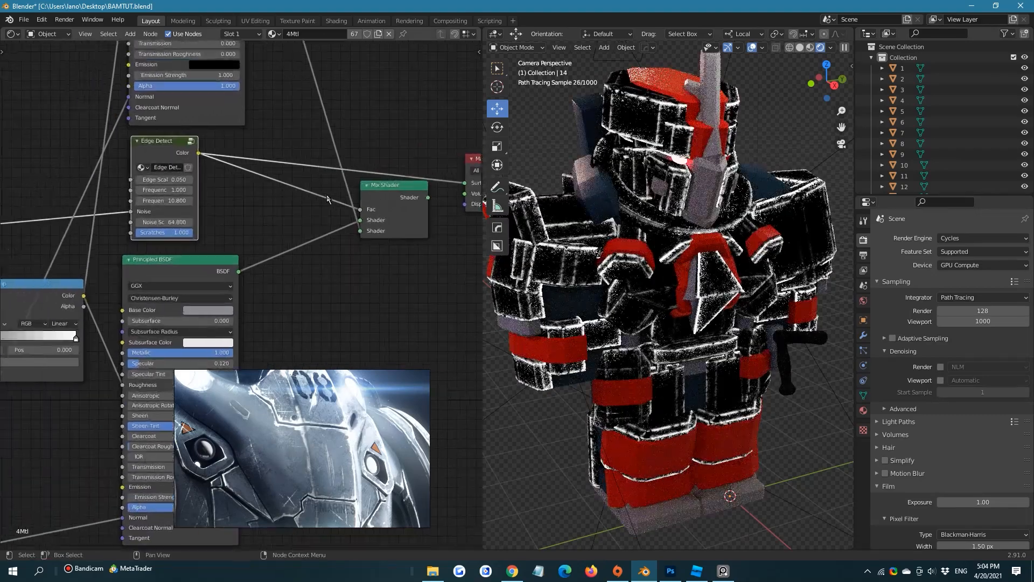
{"action": "scroll", "coordinate": [222, 198], "scroll_direction": "up", "scroll_amount": 3}
{"action": "middle_click_drag", "start_coordinate": [222, 199], "coordinate": [320, 204]}
{"action": "scroll", "coordinate": [265, 178], "scroll_direction": "up", "scroll_amount": 3}
{"action": "scroll", "coordinate": [320, 204], "scroll_direction": "up", "scroll_amount": 3}
{"action": "left_click_drag", "start_coordinate": [214, 168], "coordinate": [214, 169]}
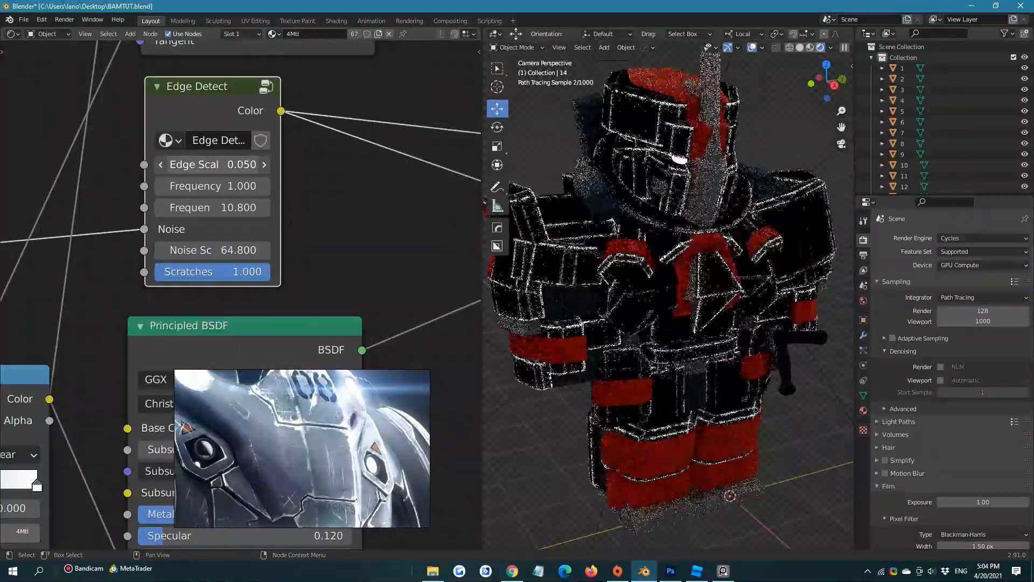
{"action": "left_click", "coordinate": [214, 169]}
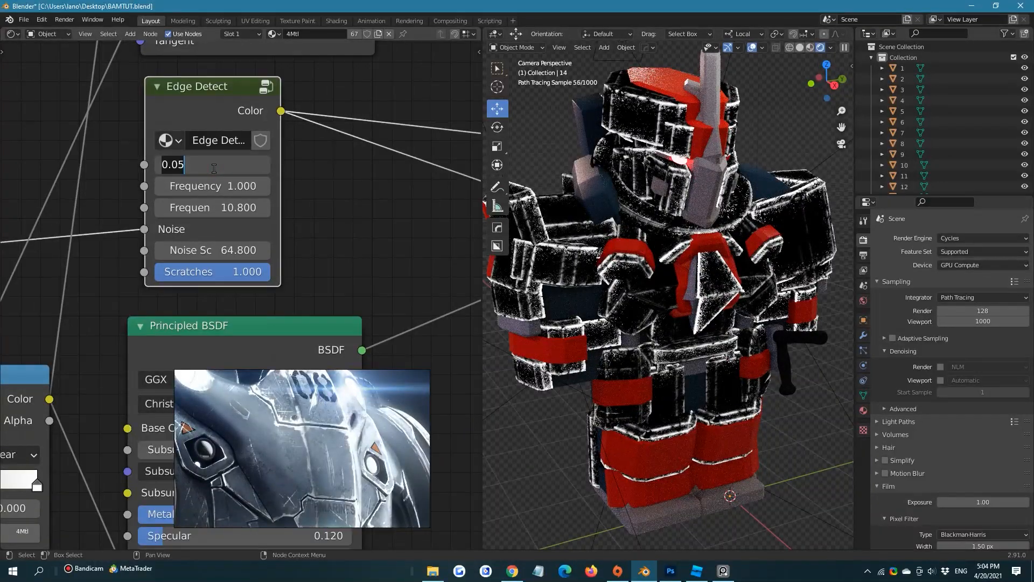
{"action": "key", "text": "BackSpace"}
{"action": "type", "text": "9"}
{"action": "key", "text": "Return"}
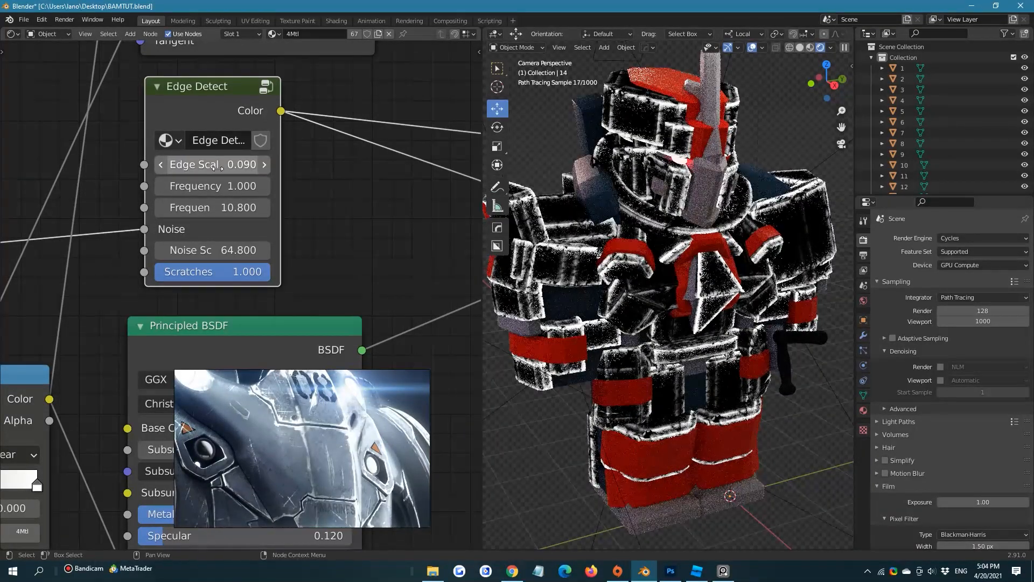
{"action": "mouse_move", "coordinate": [203, 249]}
{"action": "left_mouse_down"}
{"action": "mouse_move", "coordinate": [228, 249]}
{"action": "mouse_move", "coordinate": [185, 250]}
{"action": "left_mouse_up"}
{"action": "scroll", "coordinate": [299, 251], "scroll_direction": "down", "scroll_amount": 2}
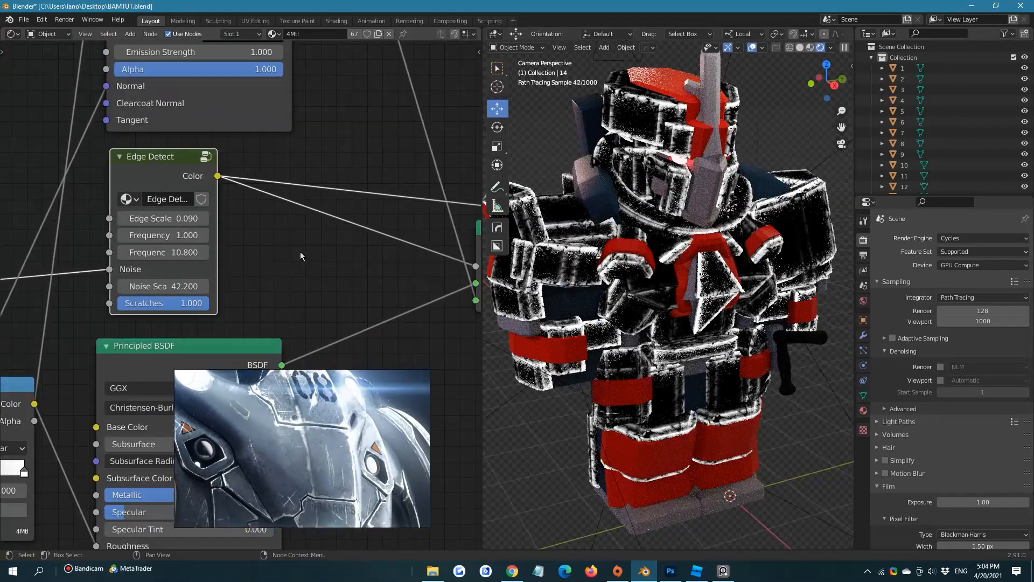
Add a ColorRamp node on the link between the Edge Detect node and the Mix Shader's Fac
{"action": "scroll", "coordinate": [299, 251], "scroll_direction": "down", "scroll_amount": 3}
{"action": "key", "text": "shift+a"}
{"action": "left_click", "coordinate": [296, 250]}
{"action": "type", "text": "com"}
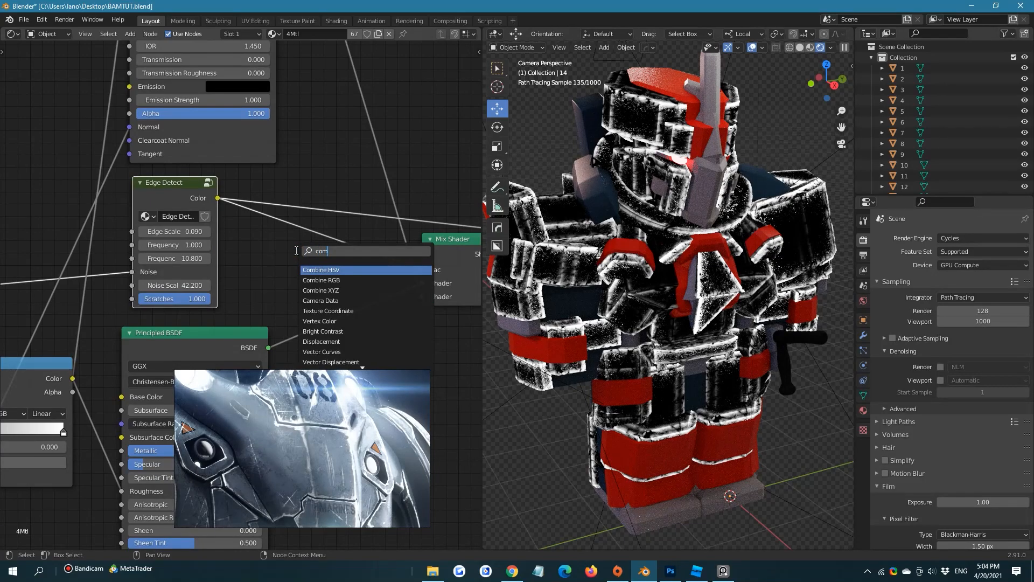
{"action": "key", "text": "BackSpace"}
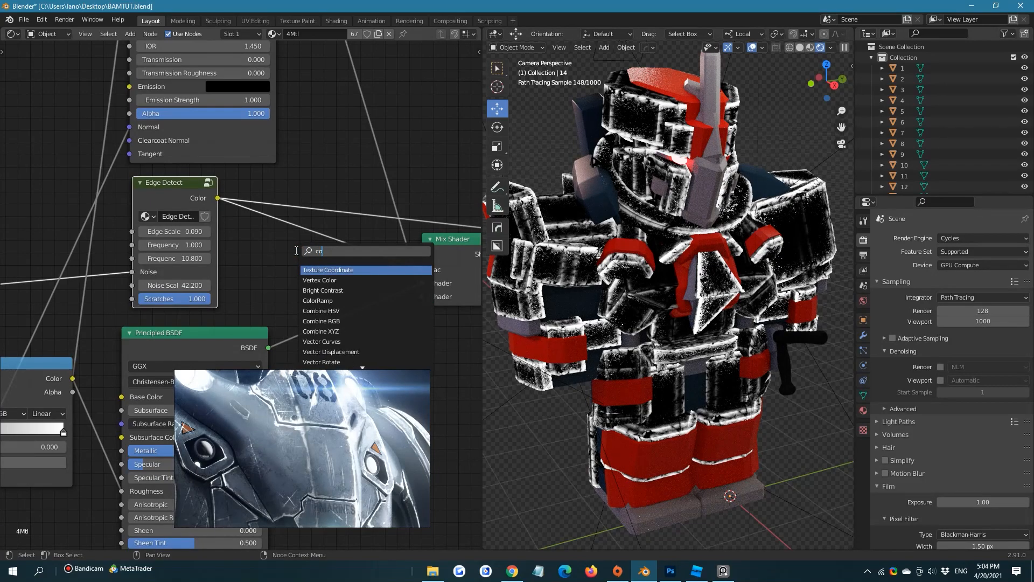
{"action": "type", "text": "lor"}
{"action": "left_click", "coordinate": [312, 279]}
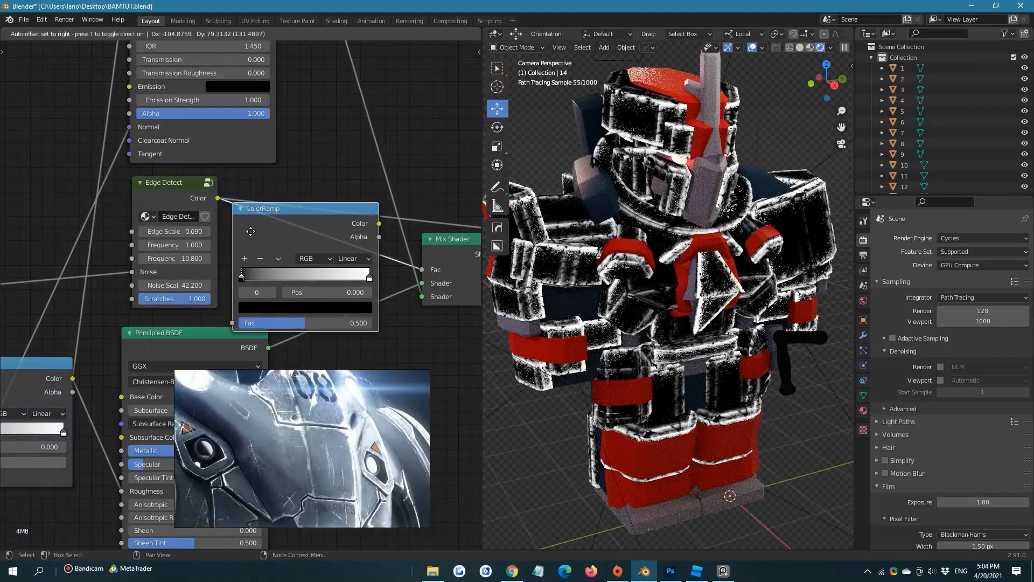
{"action": "left_click", "coordinate": [283, 241]}
{"action": "left_click_drag", "start_coordinate": [320, 228], "coordinate": [305, 181]}
Connect the new ColorRamp's Color to the Material Output's Surface for previewing and move the Material Output farther from the Mix Shader
{"action": "middle_click_drag", "start_coordinate": [420, 193], "coordinate": [223, 169]}
{"action": "left_click_drag", "start_coordinate": [202, 164], "coordinate": [362, 217]}
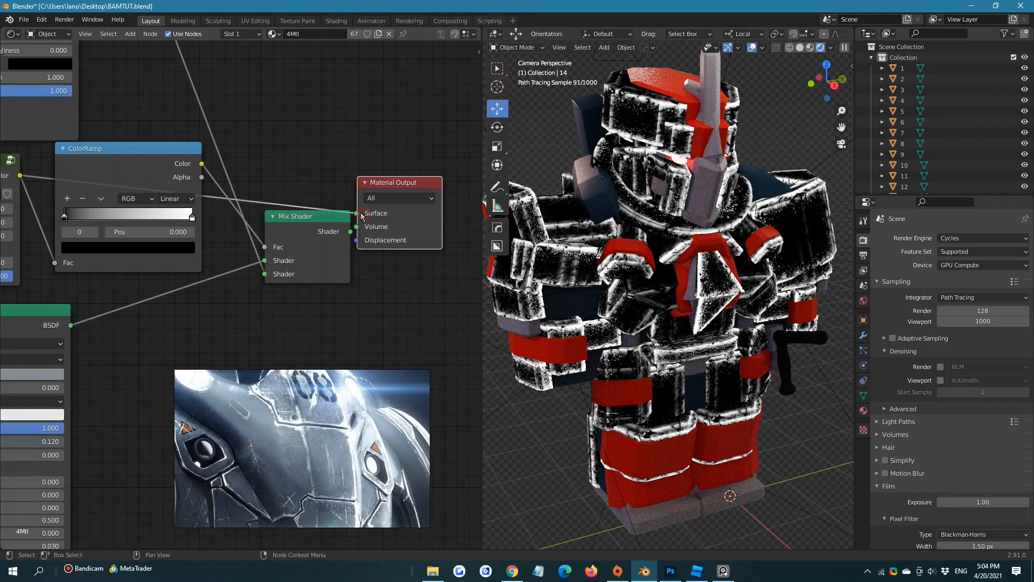
{"action": "left_click_drag", "start_coordinate": [201, 163], "coordinate": [368, 215]}
{"action": "scroll", "coordinate": [370, 214], "scroll_direction": "down", "scroll_amount": 3}
{"action": "middle_click_drag", "start_coordinate": [383, 208], "coordinate": [333, 204]}
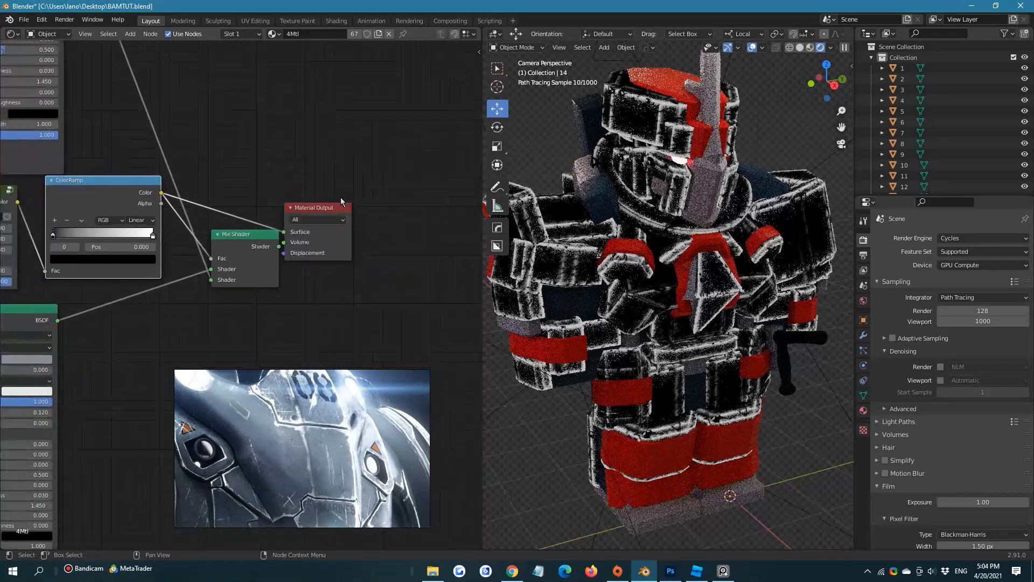
{"action": "left_click_drag", "start_coordinate": [341, 205], "coordinate": [445, 185]}
{"action": "middle_click_drag", "start_coordinate": [264, 170], "coordinate": [343, 168]}
{"action": "scroll", "coordinate": [323, 172], "scroll_direction": "up", "scroll_amount": 2}
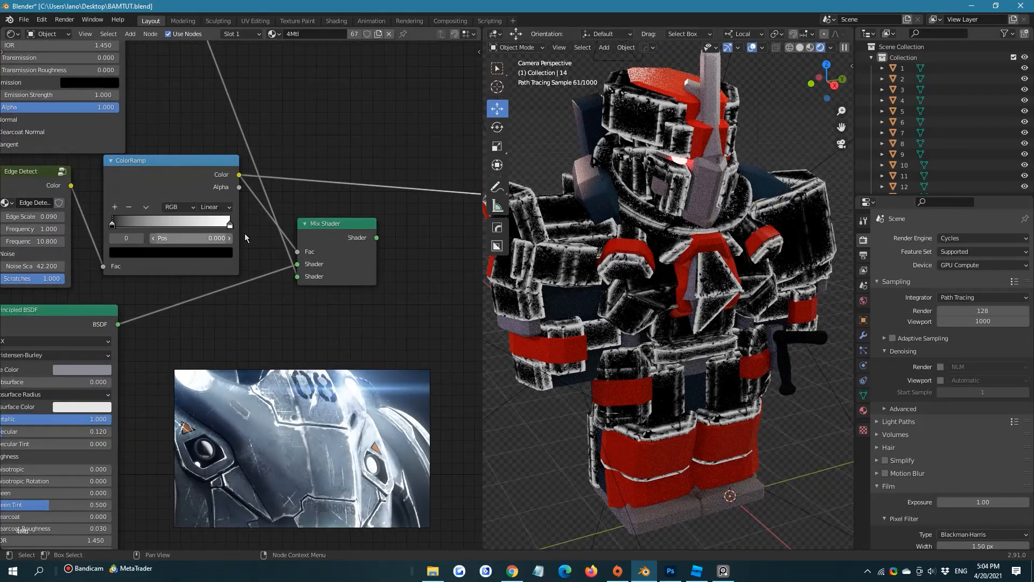
{"action": "left_click", "coordinate": [231, 226]}
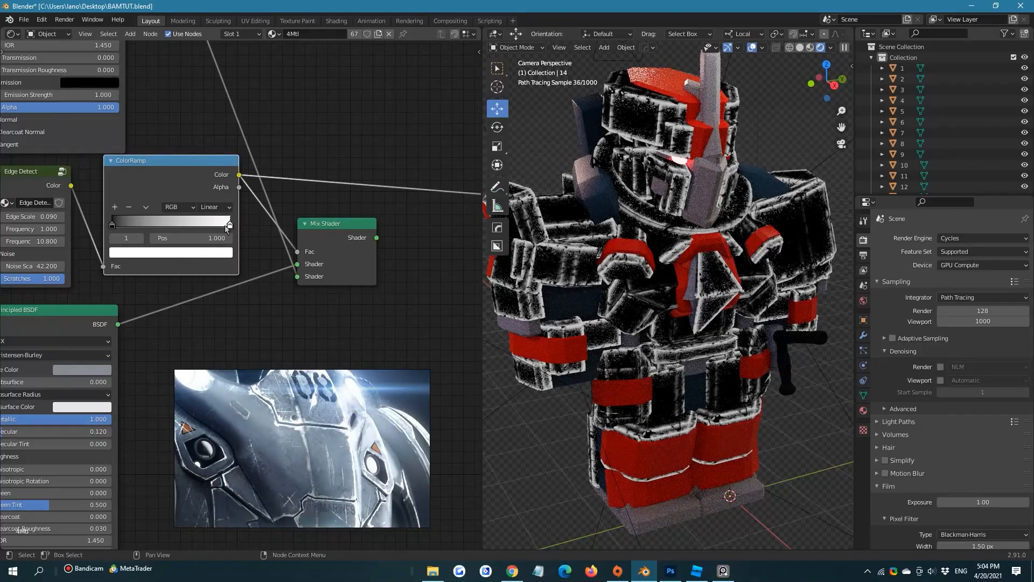
{"action": "left_click_drag", "start_coordinate": [226, 229], "coordinate": [124, 240]}
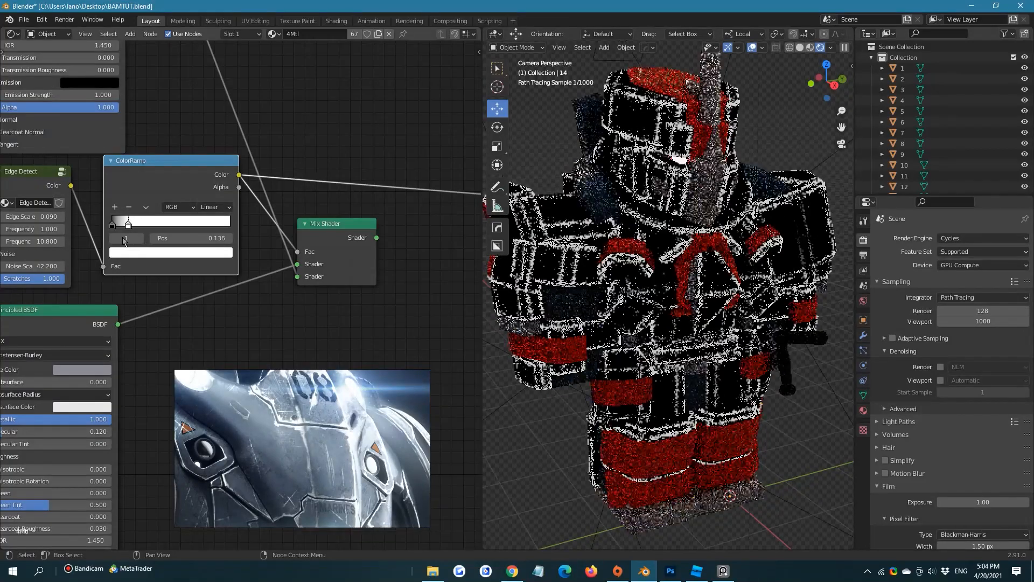
{"action": "key", "text": "ctrl+z"}
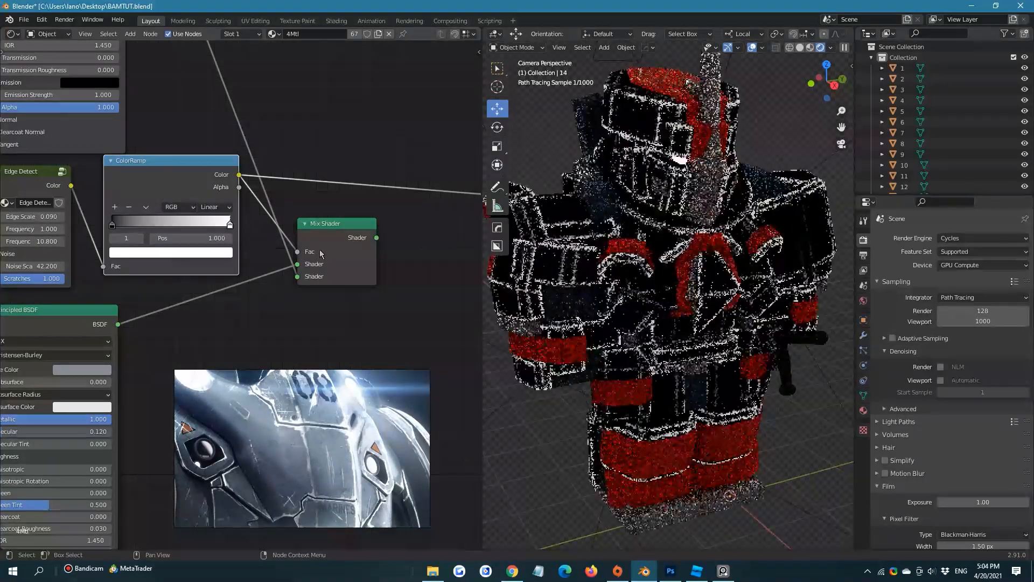
Shift the new ColorRamp's black stop slightly inward, set its white stop to position 0.159, and reconnect the Mix Shader to the Surface input
{"action": "mouse_move", "coordinate": [112, 226]}
{"action": "left_mouse_down"}
{"action": "mouse_move", "coordinate": [222, 229]}
{"action": "mouse_move", "coordinate": [122, 226]}
{"action": "left_mouse_up"}
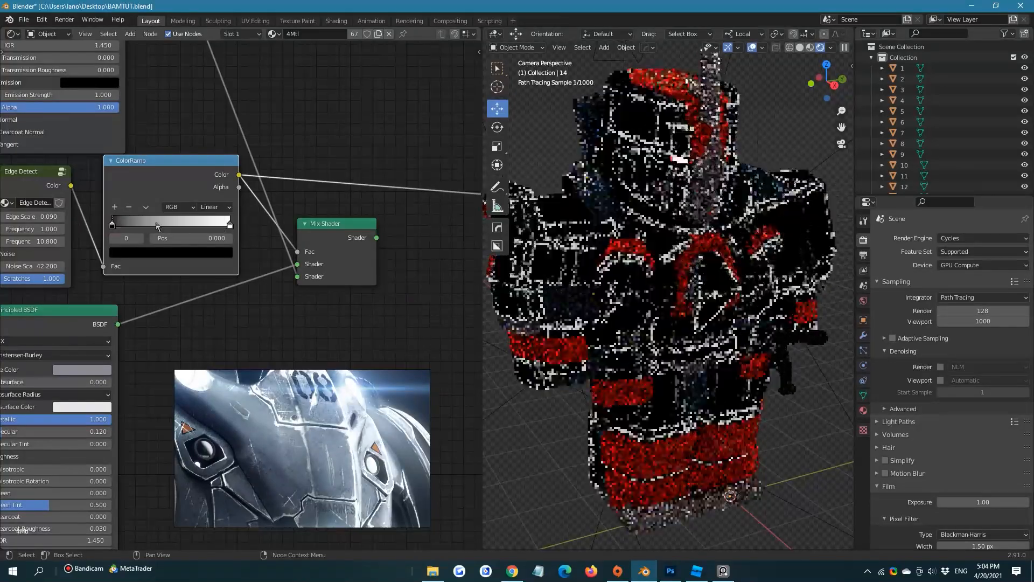
{"action": "left_click_drag", "start_coordinate": [226, 224], "coordinate": [123, 226]}
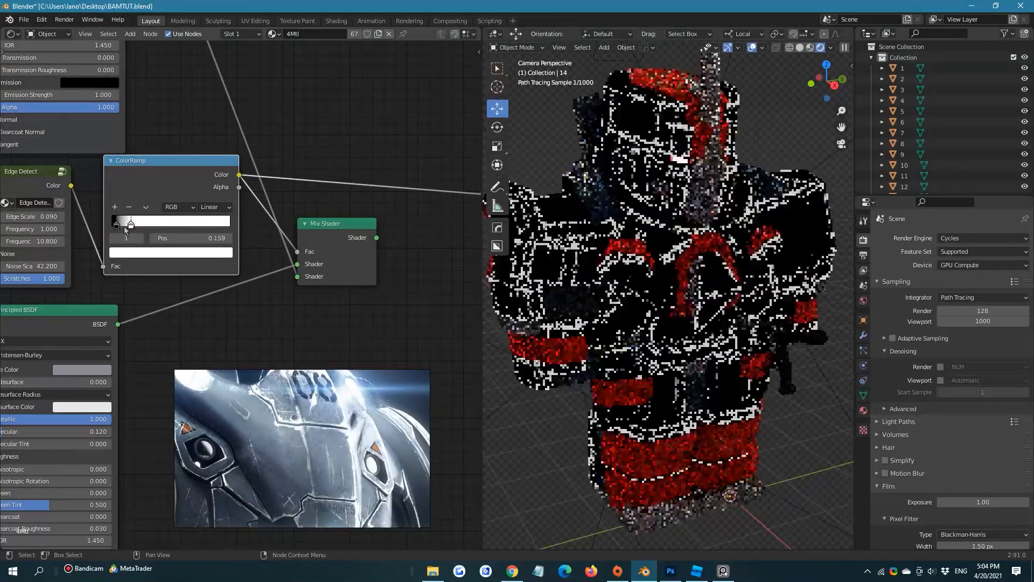
{"action": "middle_click_drag", "start_coordinate": [302, 210], "coordinate": [207, 203]}
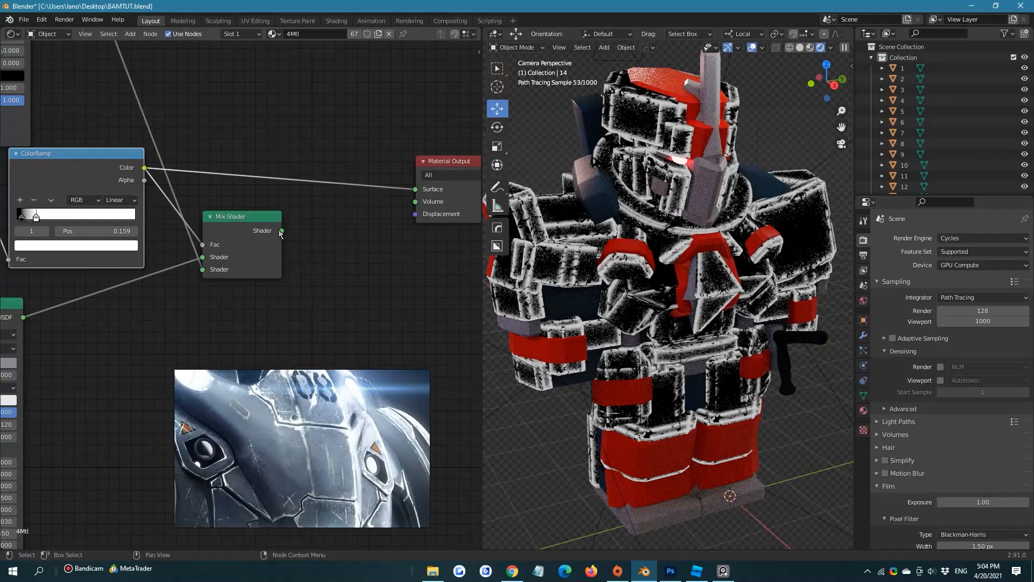
{"action": "left_click_drag", "start_coordinate": [281, 231], "coordinate": [415, 189]}
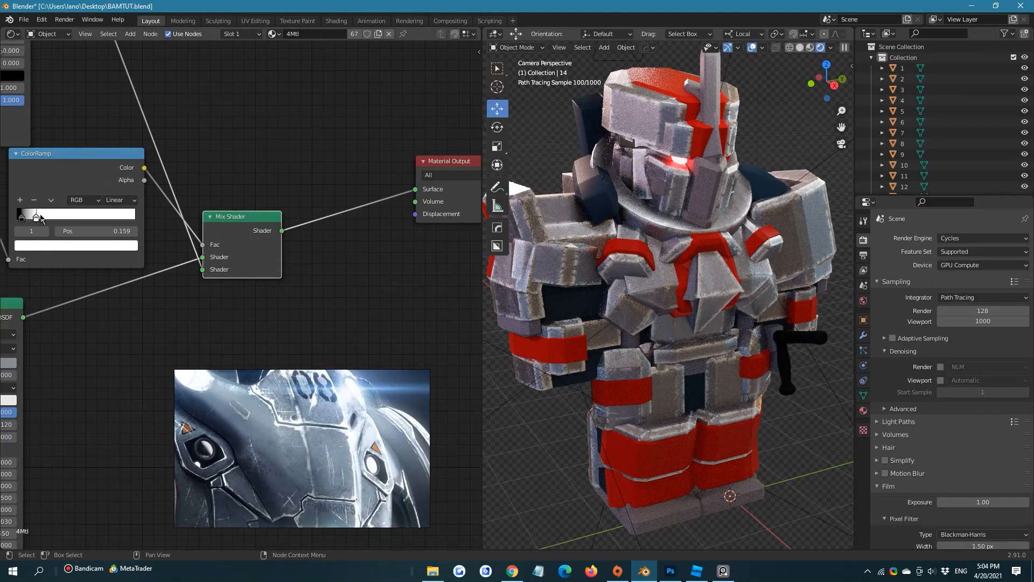
Set the edge mask ColorRamp's white stop to 0.259 and black stop to 0, with the node nearer the Mix Shader, and save the file
{"action": "left_click_drag", "start_coordinate": [36, 218], "coordinate": [48, 220]}
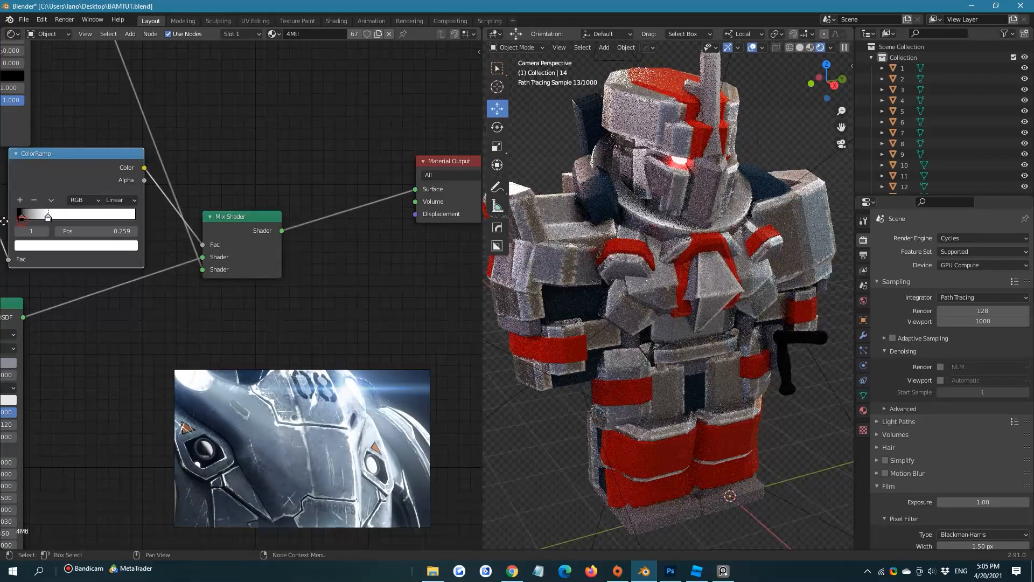
{"action": "left_click_drag", "start_coordinate": [69, 164], "coordinate": [121, 163]}
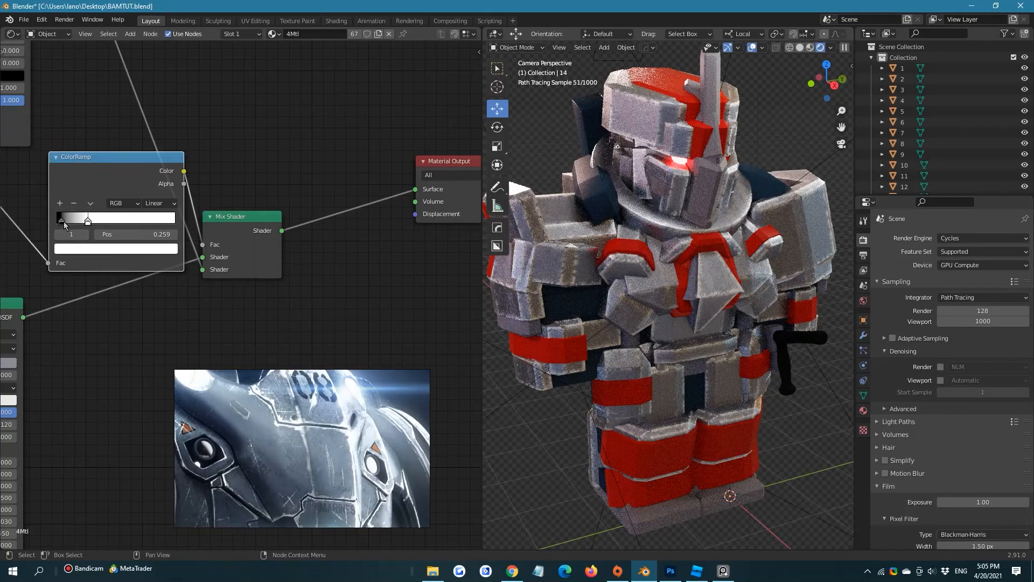
{"action": "left_click_drag", "start_coordinate": [64, 224], "coordinate": [58, 225]}
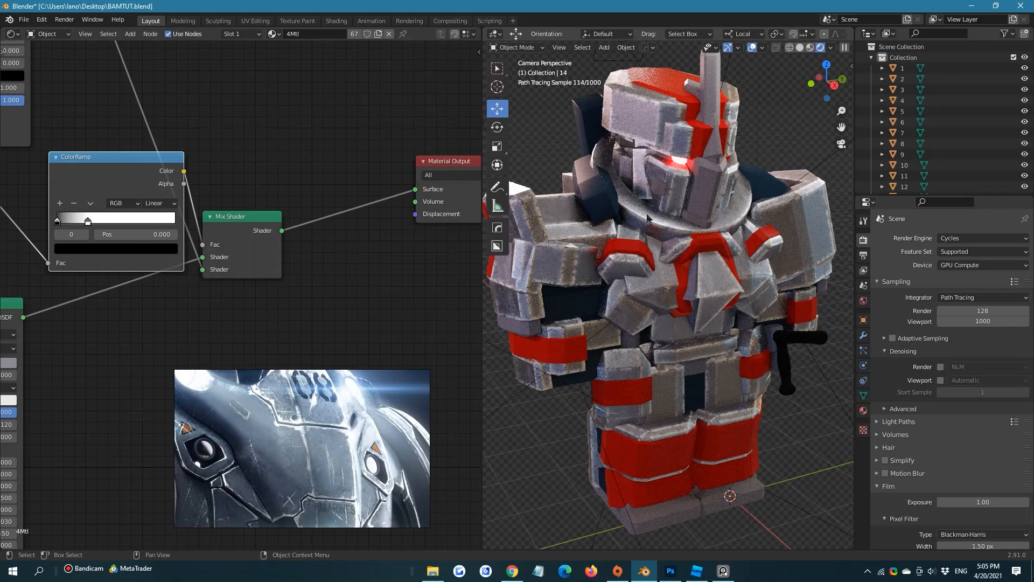
{"action": "middle_click_drag", "start_coordinate": [641, 217], "coordinate": [767, 136], "text": "ctrl"}
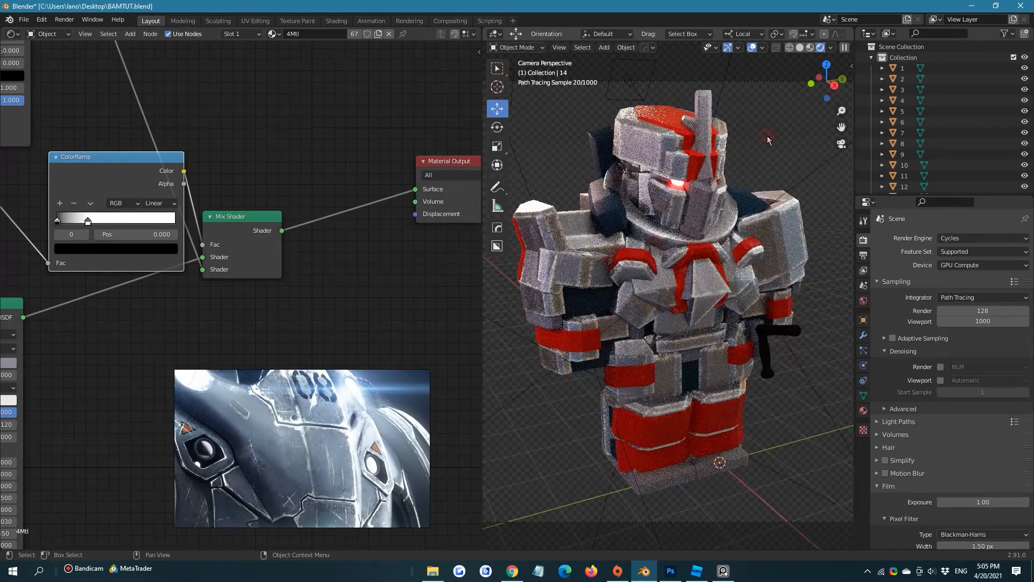
{"action": "key", "text": "ctrl+s"}
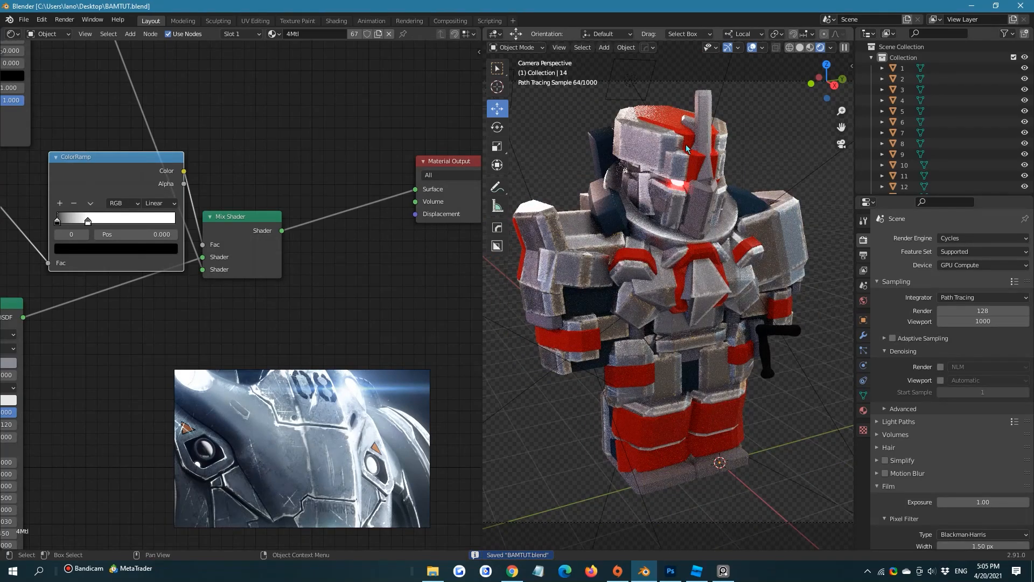
Limit the viewport render to a tall, narrow region covering the armor's head, torso and upper legs
{"action": "scroll", "coordinate": [743, 179], "scroll_direction": "down", "scroll_amount": 1}
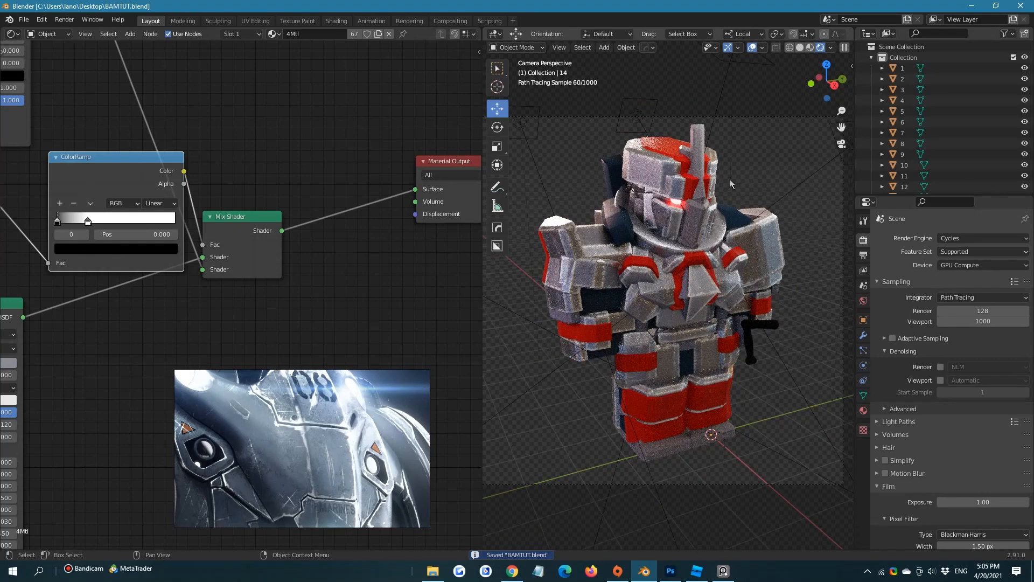
{"action": "key", "text": "ctrl+b"}
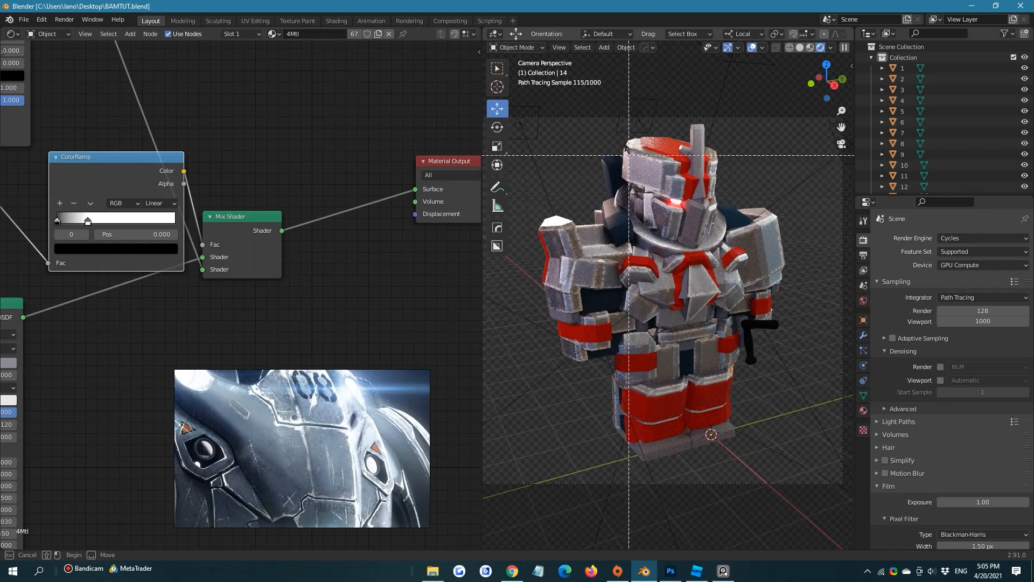
{"action": "mouse_move", "coordinate": [623, 144]}
{"action": "left_mouse_down"}
{"action": "mouse_move", "coordinate": [708, 421]}
{"action": "mouse_move", "coordinate": [722, 422]}
{"action": "left_mouse_up"}
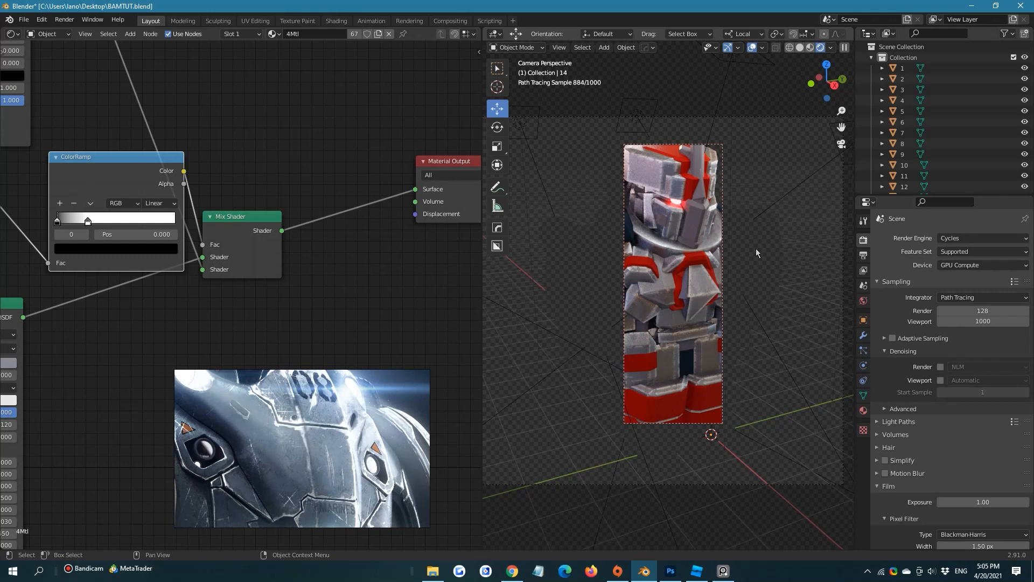
Change the first stop of the ColorRamp feeding the lower Principled BSDF's Roughness to black
{"action": "scroll", "coordinate": [214, 177], "scroll_direction": "down", "scroll_amount": 1}
{"action": "middle_click_drag", "start_coordinate": [214, 178], "coordinate": [382, 131]}
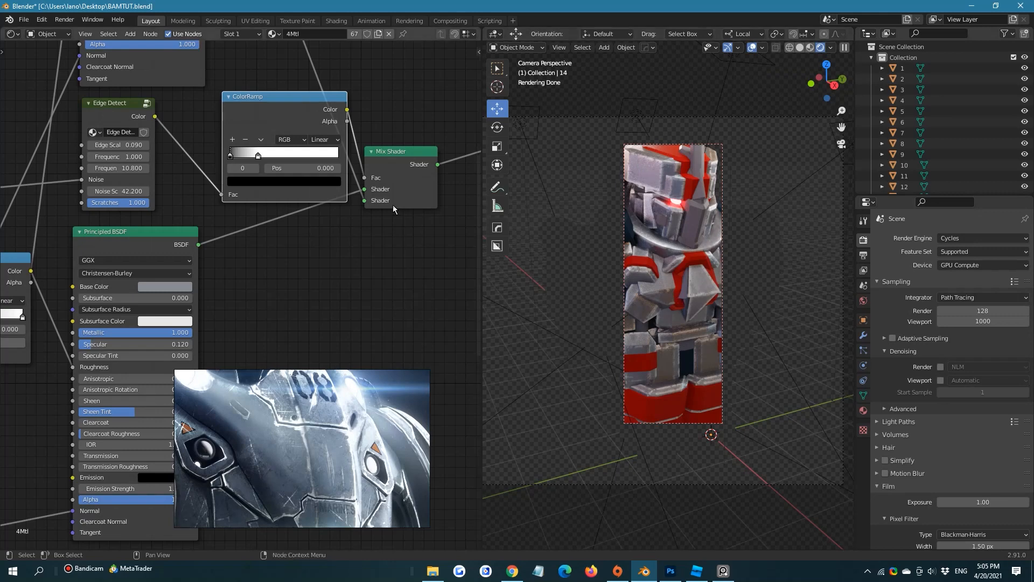
{"action": "middle_click_drag", "start_coordinate": [162, 171], "coordinate": [425, 70]}
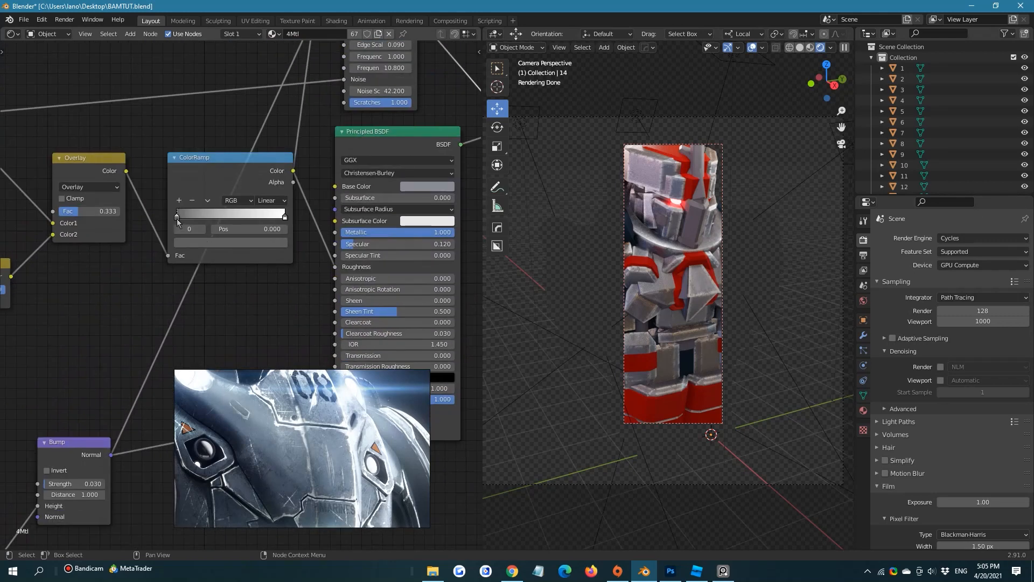
{"action": "left_click", "coordinate": [200, 242]}
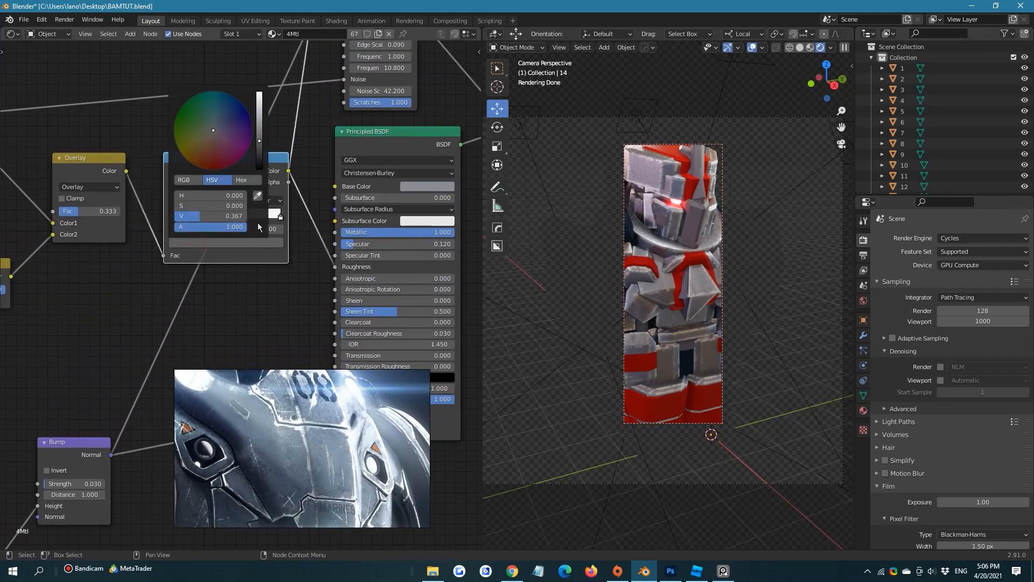
{"action": "left_click", "coordinate": [262, 169]}
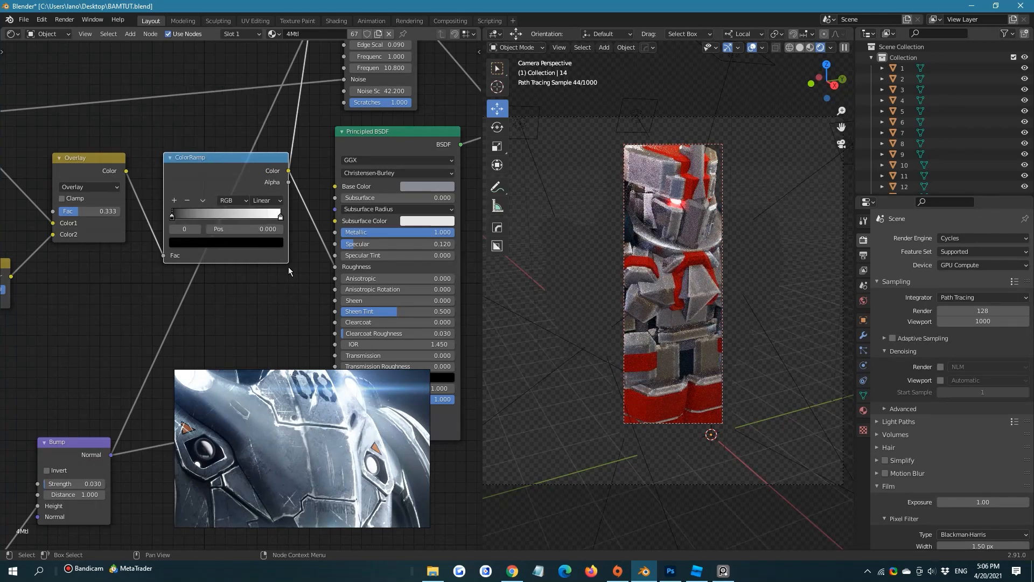
{"action": "left_click", "coordinate": [282, 290]}
Adjust the Overlay node's Fac to 0.358
{"action": "middle_click_drag", "start_coordinate": [94, 204], "coordinate": [203, 187]}
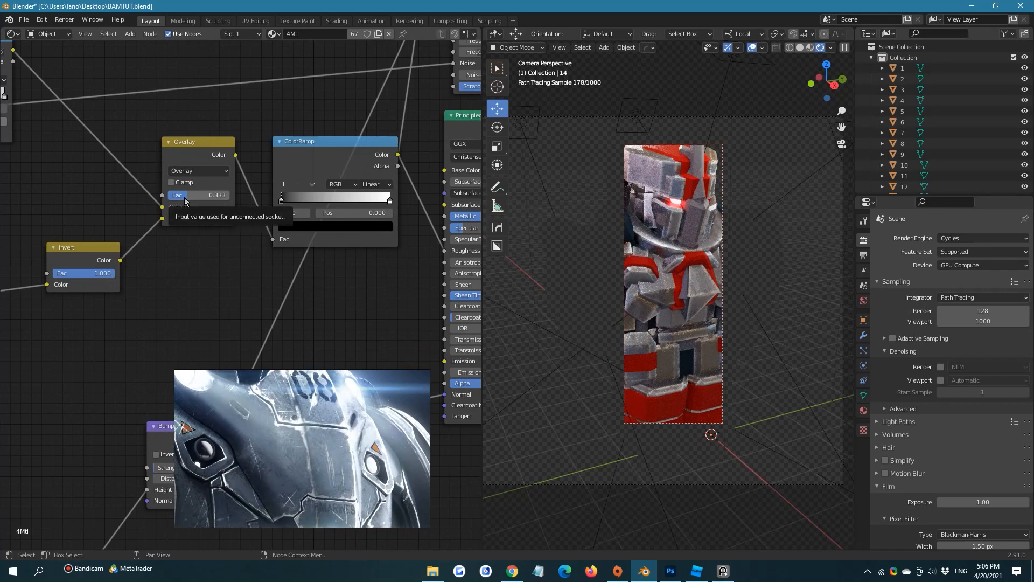
{"action": "left_click_drag", "start_coordinate": [185, 201], "coordinate": [229, 201]}
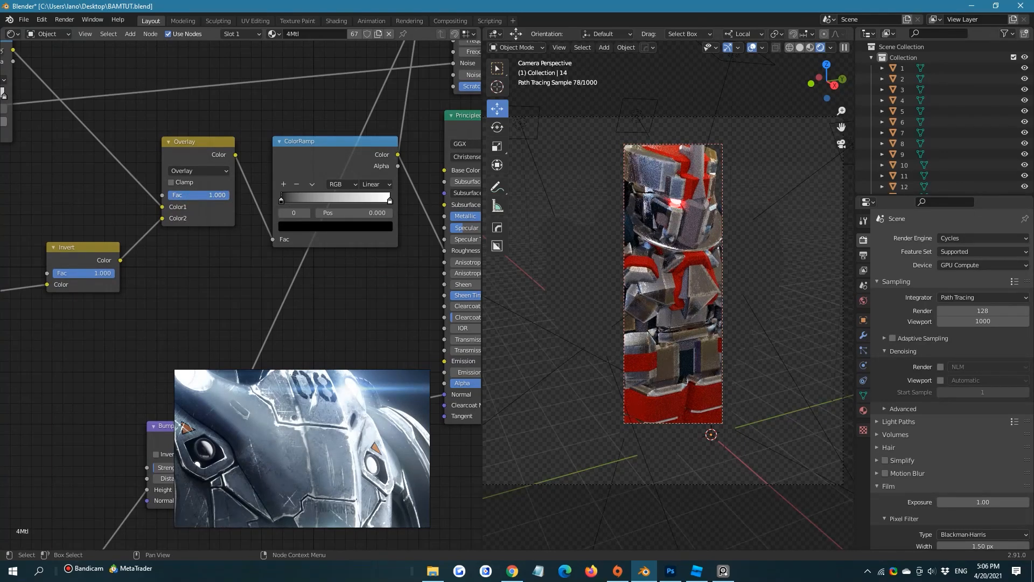
{"action": "left_click_drag", "start_coordinate": [229, 199], "coordinate": [194, 199]}
{"action": "middle_click_drag", "start_coordinate": [180, 204], "coordinate": [327, 211]}
{"action": "scroll", "coordinate": [257, 177], "scroll_direction": "down", "scroll_amount": 3}
{"action": "middle_click_drag", "start_coordinate": [211, 224], "coordinate": [310, 198]}
{"action": "scroll", "coordinate": [302, 208], "scroll_direction": "up", "scroll_amount": 1}
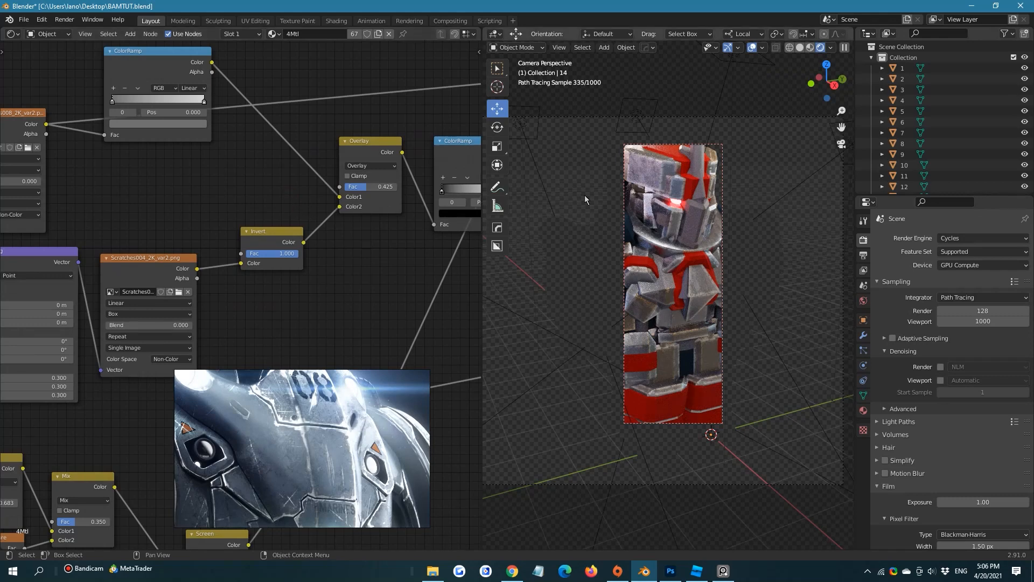
{"action": "left_click_drag", "start_coordinate": [370, 192], "coordinate": [365, 191]}
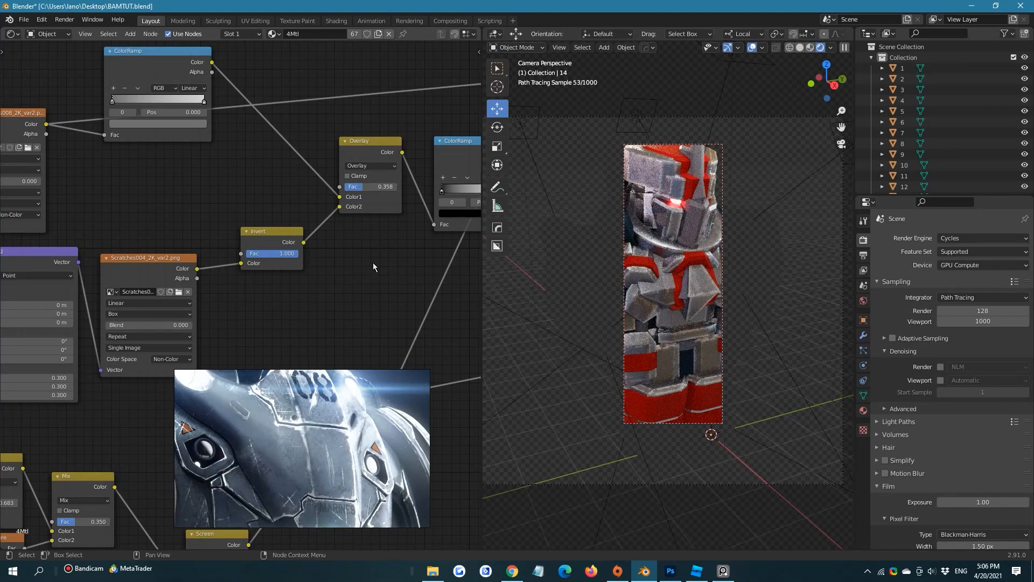
Save the file and redraw the viewport render region around the whole armor
{"action": "key", "text": "ctrl+s"}
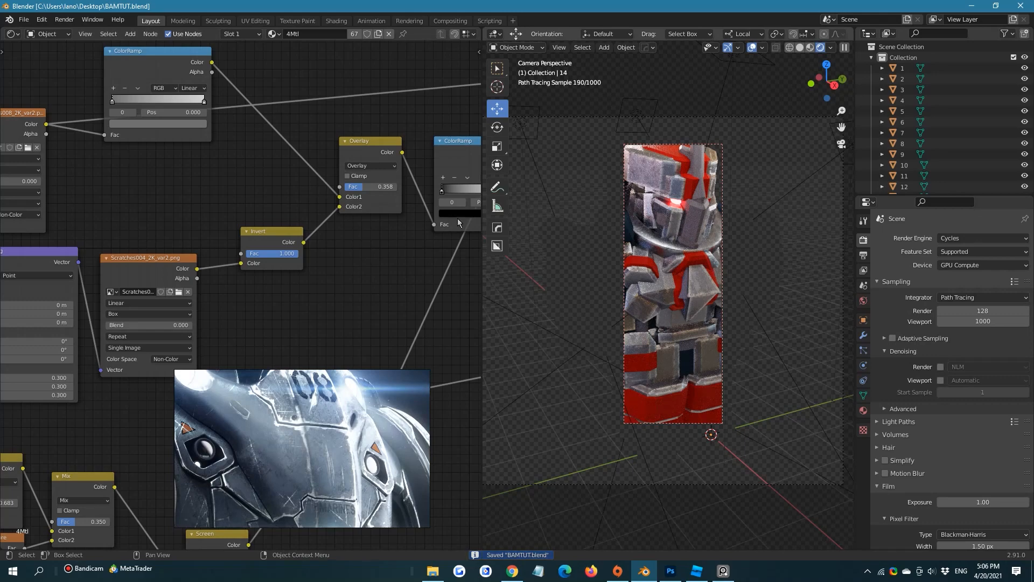
{"action": "key", "text": "ctrl+b"}
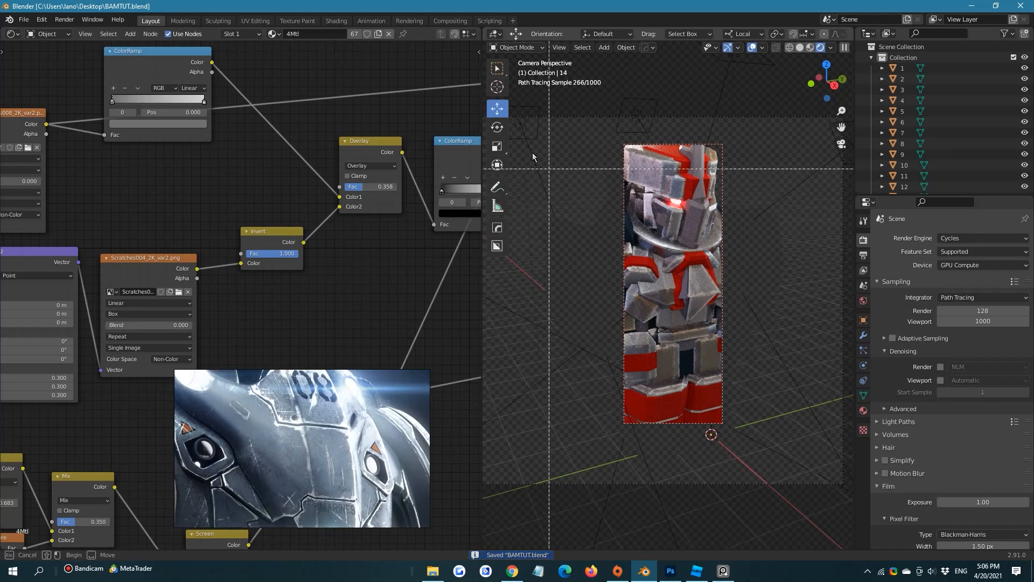
{"action": "left_click_drag", "start_coordinate": [535, 132], "coordinate": [782, 464]}
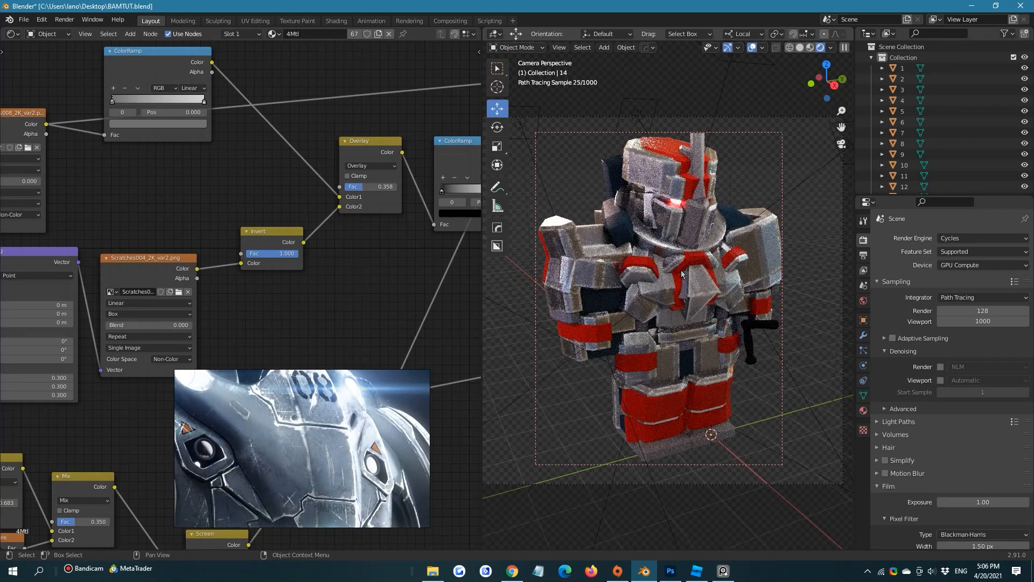
Duplicate the upper white Principled BSDF node and place the copy above the Mix Shader in empty space
{"action": "middle_click_drag", "start_coordinate": [318, 203], "coordinate": [166, 284]}
{"action": "scroll", "coordinate": [314, 243], "scroll_direction": "down", "scroll_amount": 6}
{"action": "middle_click_drag", "start_coordinate": [257, 294], "coordinate": [106, 421]}
{"action": "scroll", "coordinate": [300, 235], "scroll_direction": "down", "scroll_amount": 3}
{"action": "middle_click_drag", "start_coordinate": [354, 133], "coordinate": [339, 148]}
{"action": "left_click", "coordinate": [254, 141]}
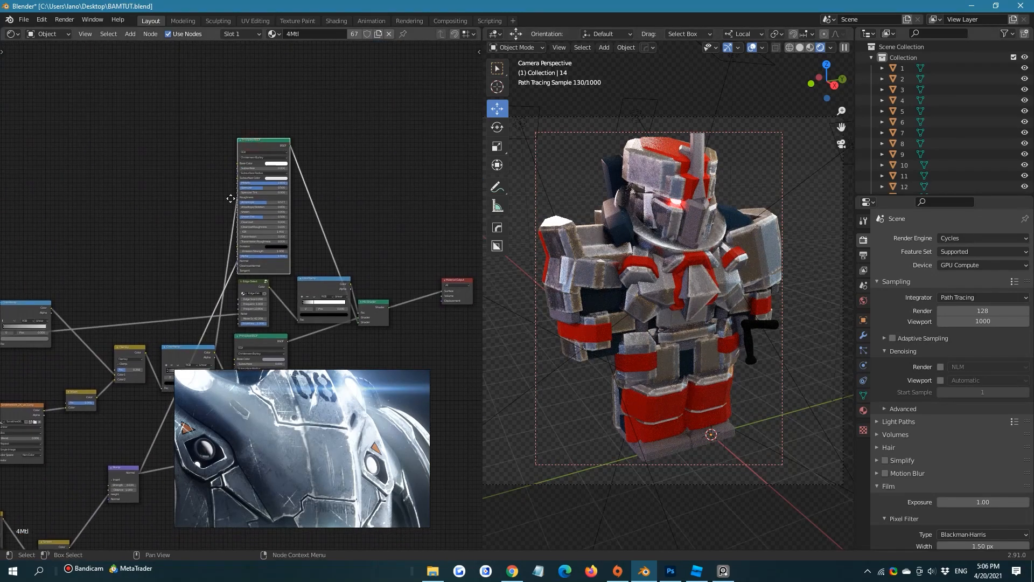
{"action": "middle_click_drag", "start_coordinate": [232, 198], "coordinate": [164, 262]}
{"action": "key", "text": "shift+d"}
{"action": "left_click", "coordinate": [346, 117]}
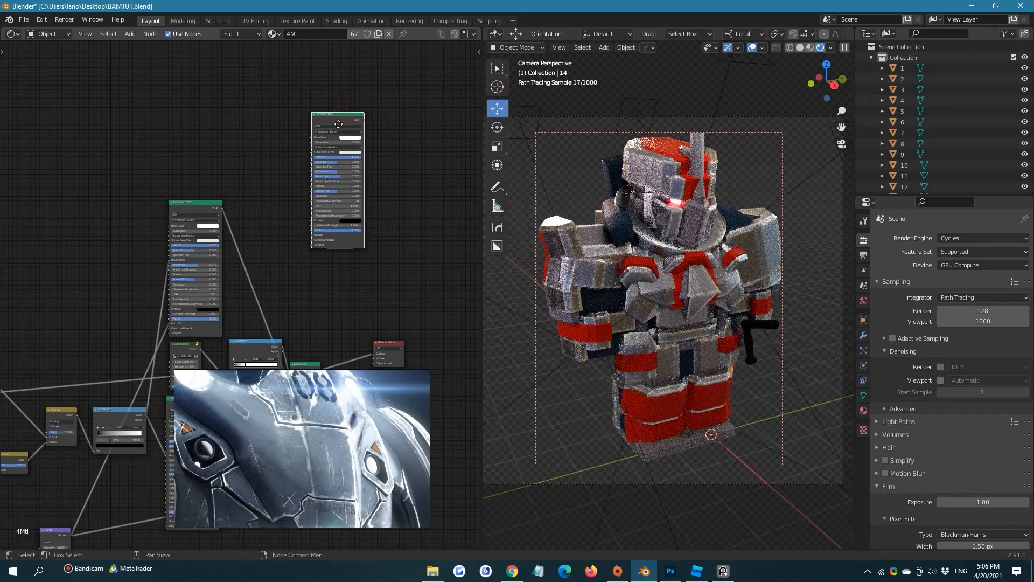
Set the duplicated Principled BSDF's Base Color to rusty brown (H 0.034, S 0.713, V 0.425) and shift the node slightly
{"action": "scroll", "coordinate": [323, 130], "scroll_direction": "up", "scroll_amount": 4}
{"action": "left_click", "coordinate": [308, 127]}
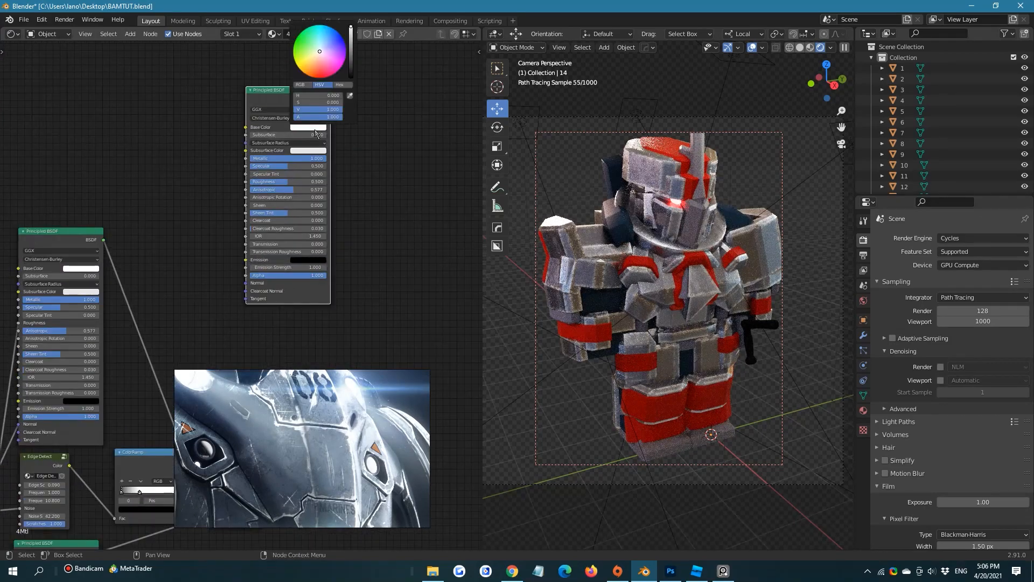
{"action": "left_click", "coordinate": [316, 70]}
{"action": "left_click", "coordinate": [350, 55]}
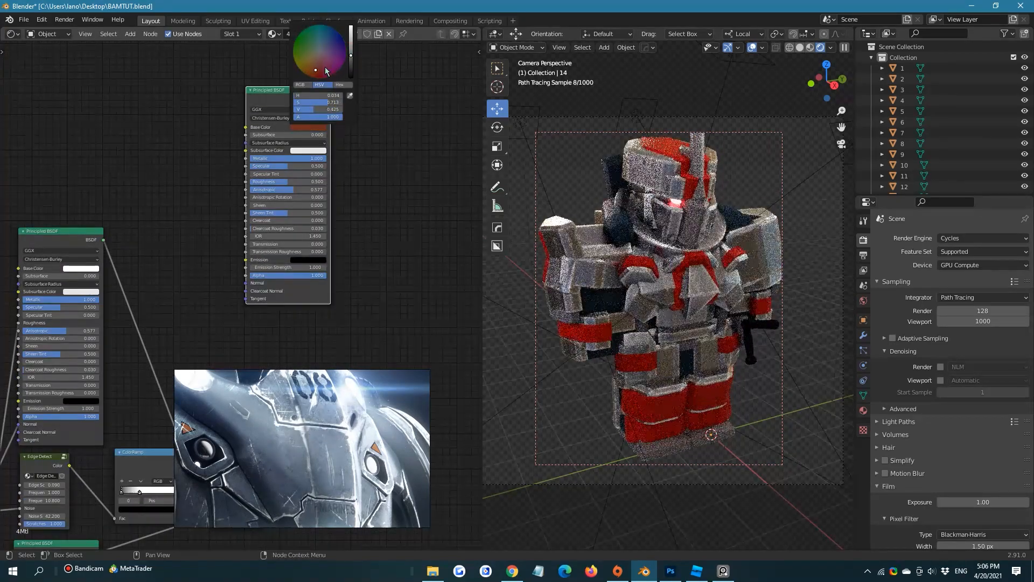
{"action": "left_click", "coordinate": [380, 158]}
{"action": "left_click_drag", "start_coordinate": [269, 93], "coordinate": [216, 82]}
{"action": "middle_click_drag", "start_coordinate": [323, 301], "coordinate": [275, 192]}
Hide the floating armor reference image that covers the node editor
{"action": "scroll", "coordinate": [246, 267], "scroll_direction": "down", "scroll_amount": 1}
{"action": "right_click", "coordinate": [301, 389]}
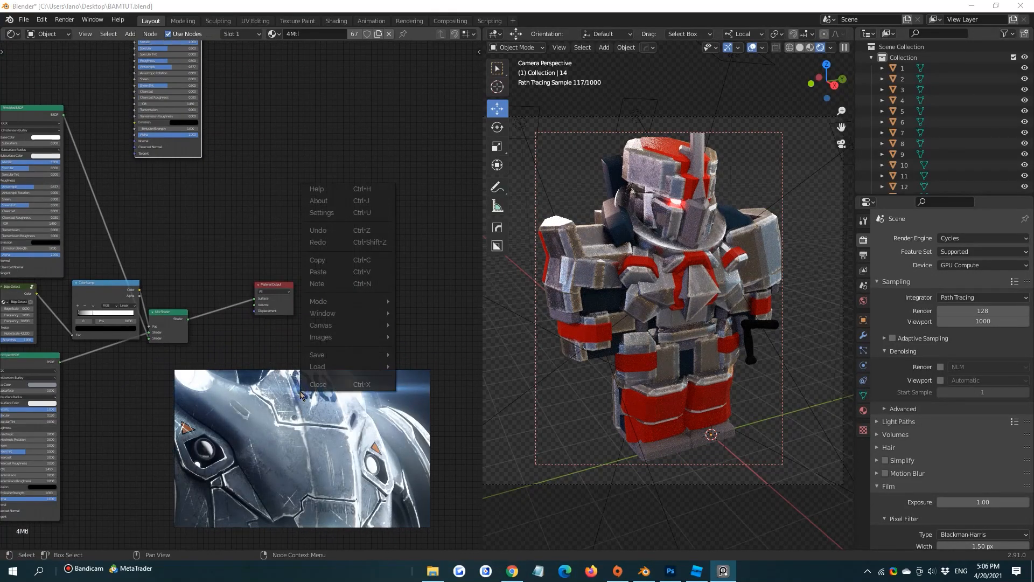
{"action": "left_click", "coordinate": [417, 325]}
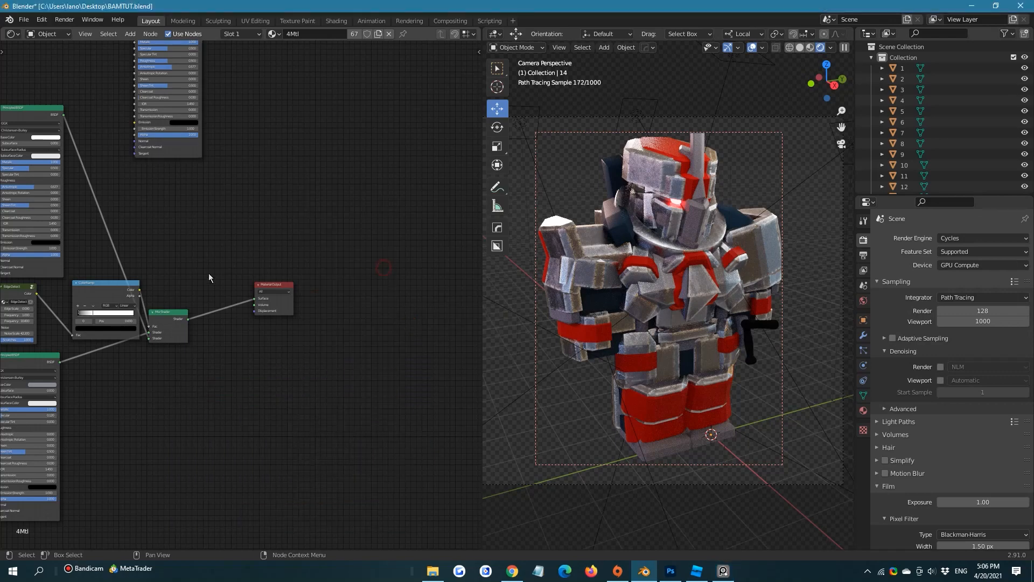
Add a second Mix Shader node in the empty space above the Material Output
{"action": "scroll", "coordinate": [208, 273], "scroll_direction": "up", "scroll_amount": 2}
{"action": "scroll", "coordinate": [233, 358], "scroll_direction": "down", "scroll_amount": 1}
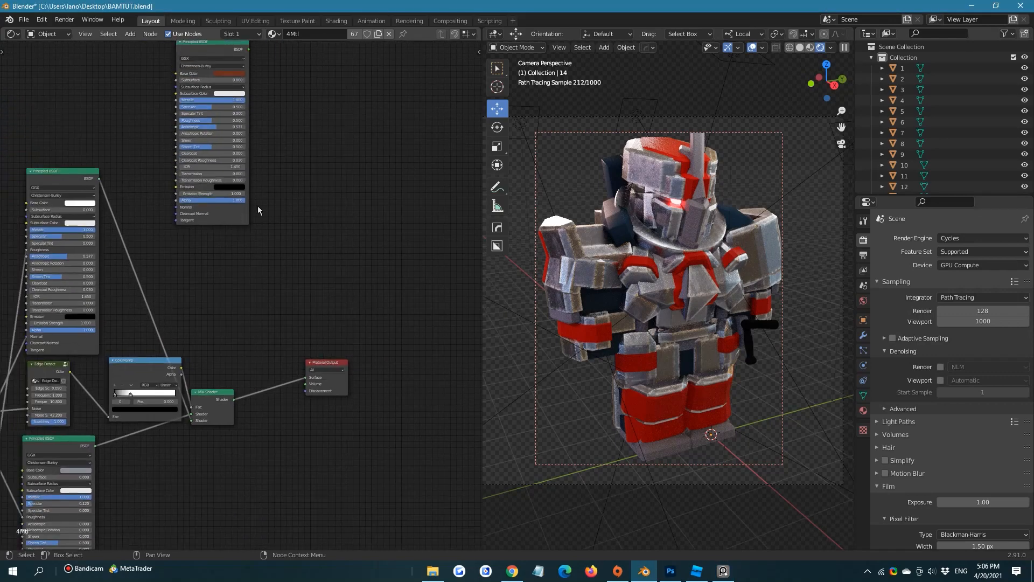
{"action": "key", "text": "shift+a"}
{"action": "left_click", "coordinate": [301, 186]}
{"action": "type", "text": "mix"}
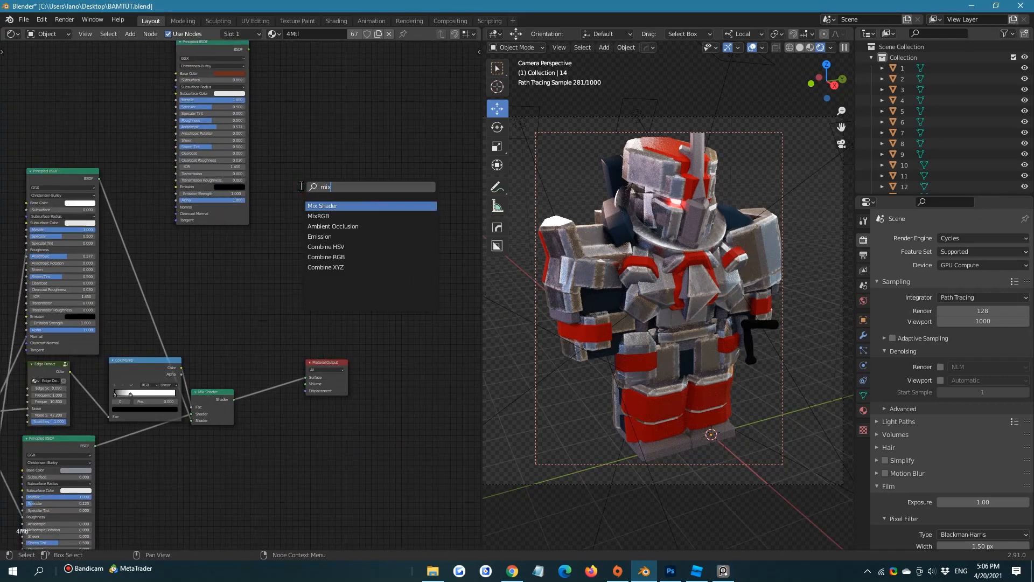
{"action": "left_click", "coordinate": [335, 205]}
{"action": "left_click", "coordinate": [349, 237]}
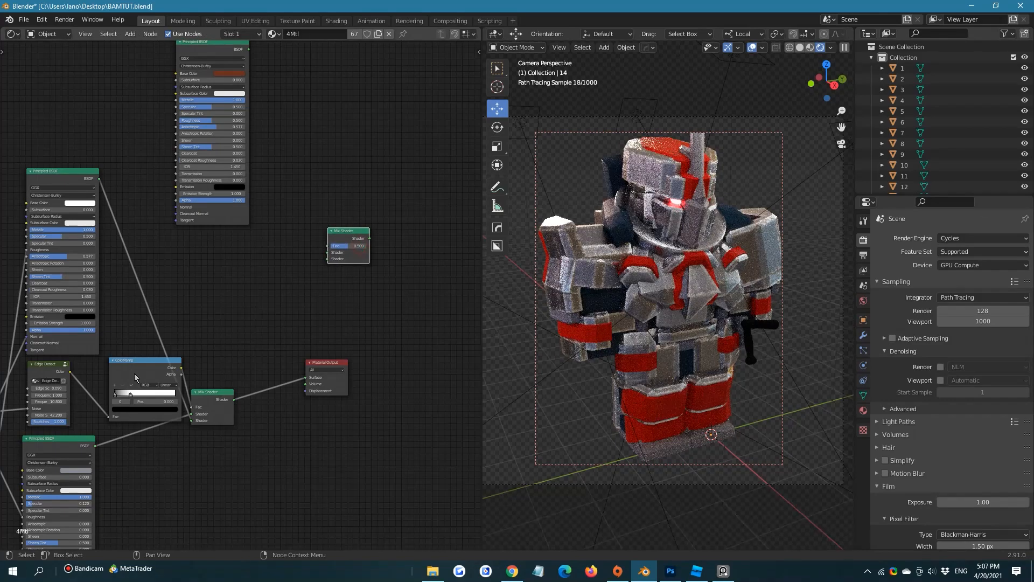
Duplicate the Edge Detect node and place the copy beside the rusty brown Principled BSDF
{"action": "left_click", "coordinate": [59, 365]}
{"action": "key", "text": "shift+d"}
{"action": "left_click", "coordinate": [143, 94]}
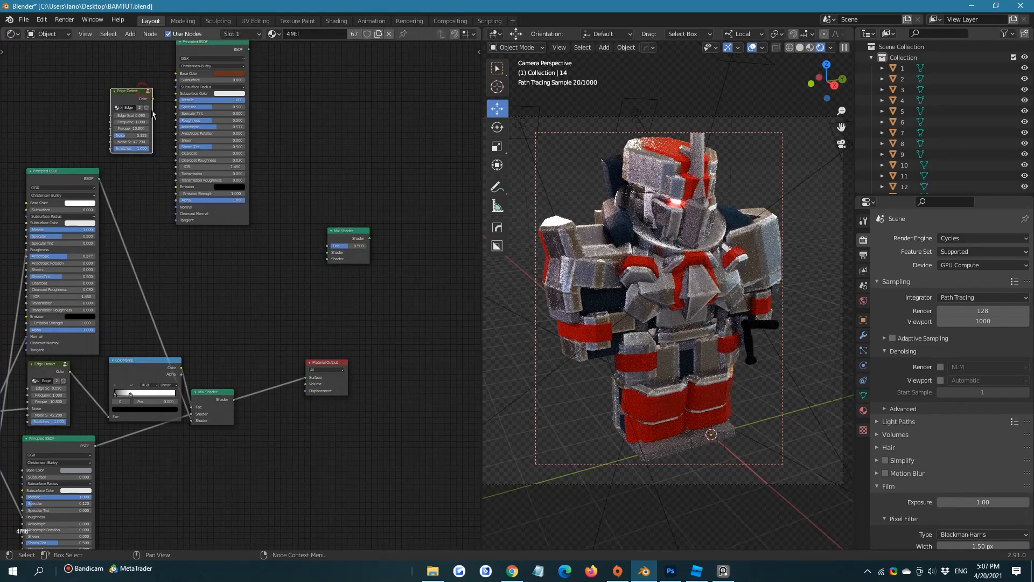
{"action": "middle_click_drag", "start_coordinate": [163, 118], "coordinate": [155, 140]}
{"action": "scroll", "coordinate": [155, 143], "scroll_direction": "up", "scroll_amount": 1}
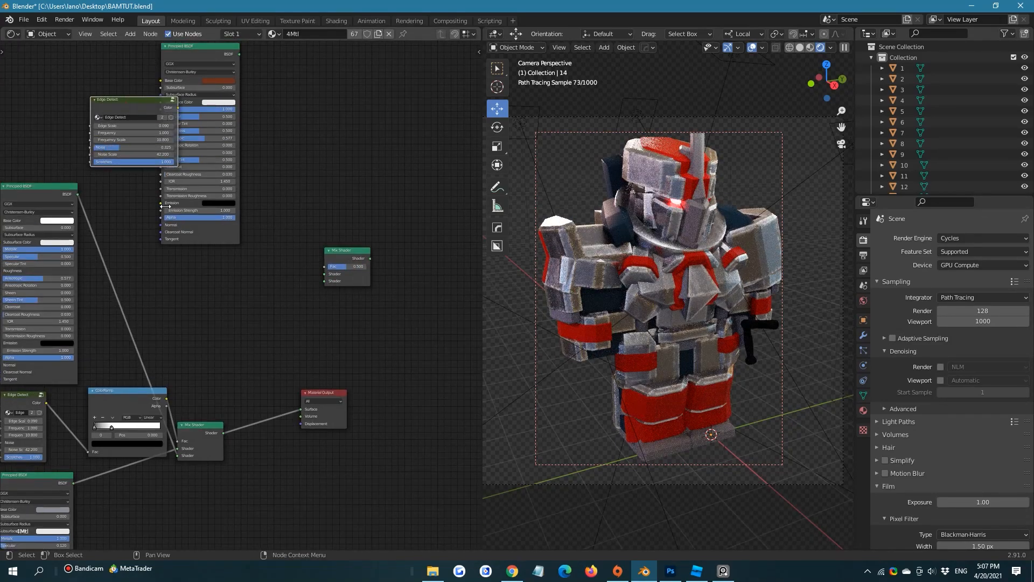
{"action": "left_click_drag", "start_coordinate": [137, 189], "coordinate": [136, 180]}
Preview the duplicated Edge Detect node through the Material Output's Surface input and delete the duplicate
{"action": "left_click_drag", "start_coordinate": [136, 107], "coordinate": [301, 412]}
{"action": "middle_click_drag", "start_coordinate": [116, 133], "coordinate": [214, 264]}
{"action": "scroll", "coordinate": [180, 204], "scroll_direction": "up", "scroll_amount": 4}
{"action": "scroll", "coordinate": [215, 264], "scroll_direction": "up", "scroll_amount": 2}
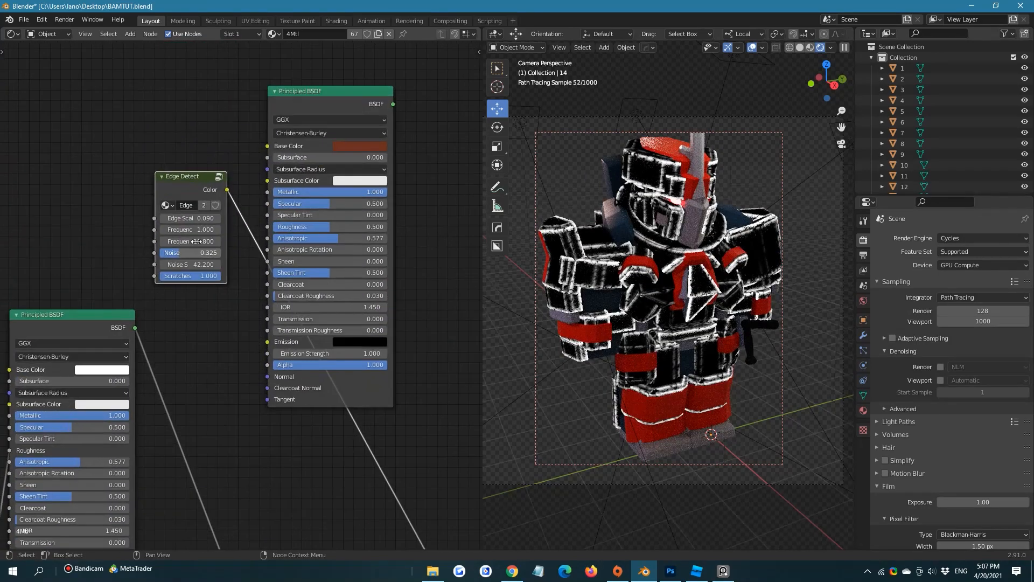
{"action": "mouse_move", "coordinate": [200, 230]}
{"action": "left_mouse_down"}
{"action": "mouse_move", "coordinate": [191, 229]}
{"action": "mouse_move", "coordinate": [200, 230]}
{"action": "left_mouse_up"}
{"action": "left_click_drag", "start_coordinate": [88, 166], "coordinate": [205, 278]}
{"action": "key", "text": "x"}
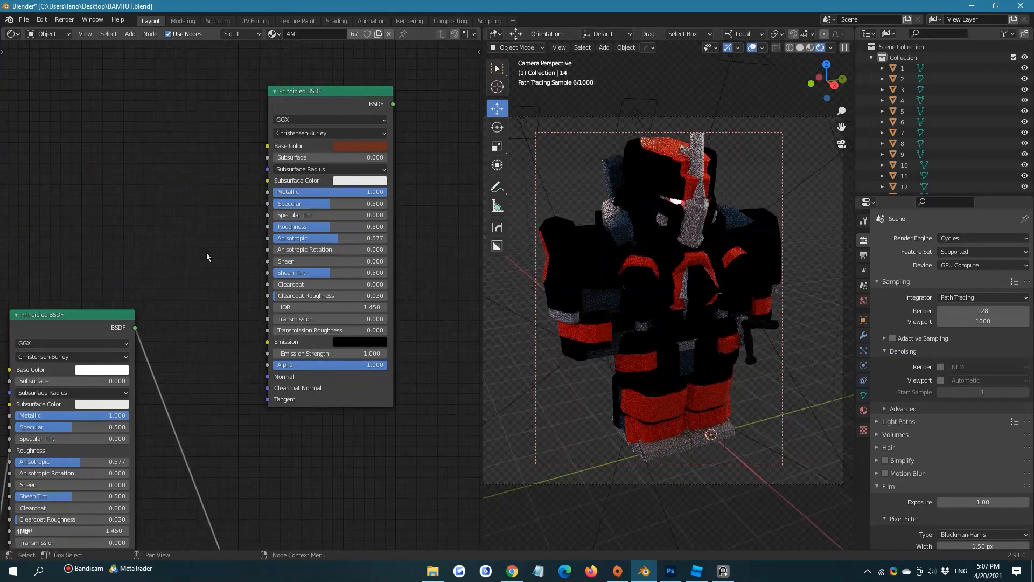
Switch to Chrome and search Google for "rust mask" in a new tab
{"action": "left_click", "coordinate": [512, 571]}
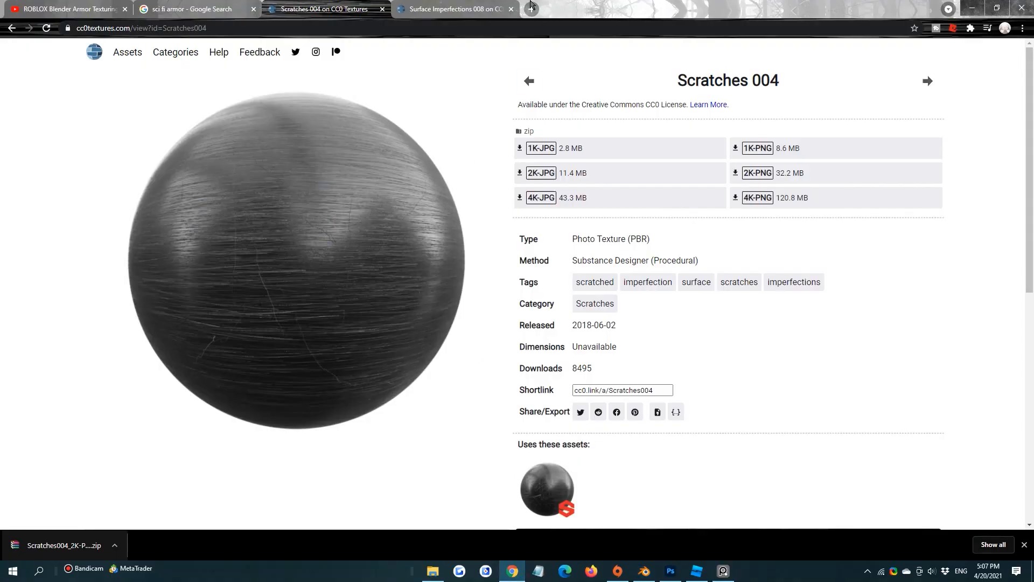
{"action": "left_click", "coordinate": [531, 6]}
{"action": "type", "text": "google.com"}
{"action": "key", "text": "Return"}
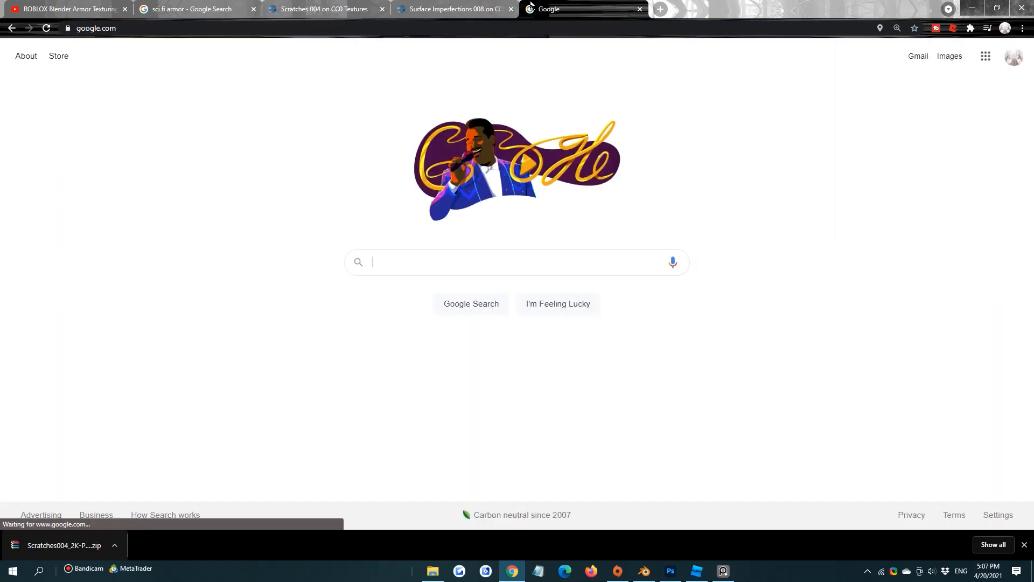
{"action": "type", "text": "rust mask"}
{"action": "key", "text": "Return"}
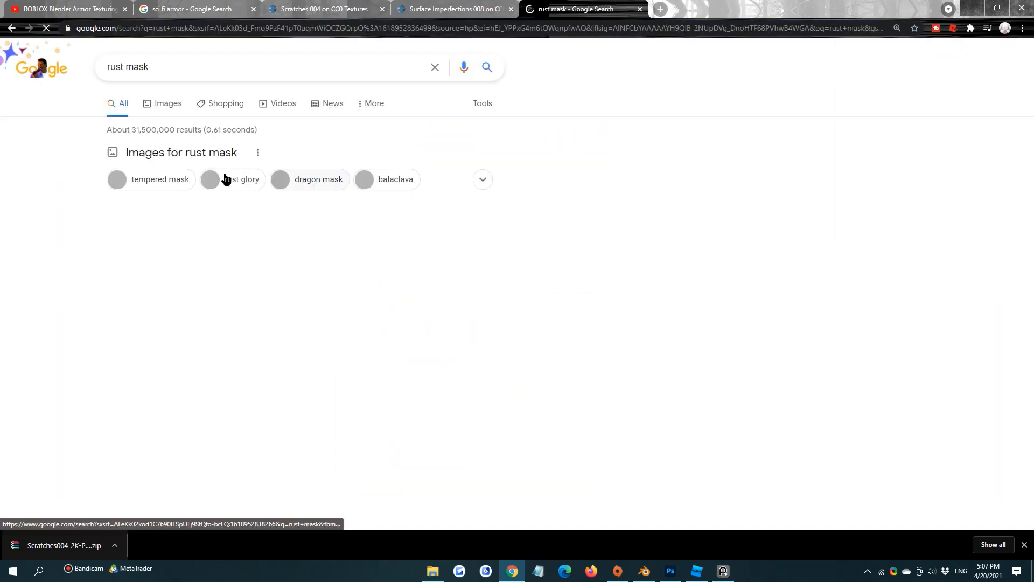
Refine the Google search to "rust mask texture" and look through the image results
{"action": "left_click", "coordinate": [181, 66]}
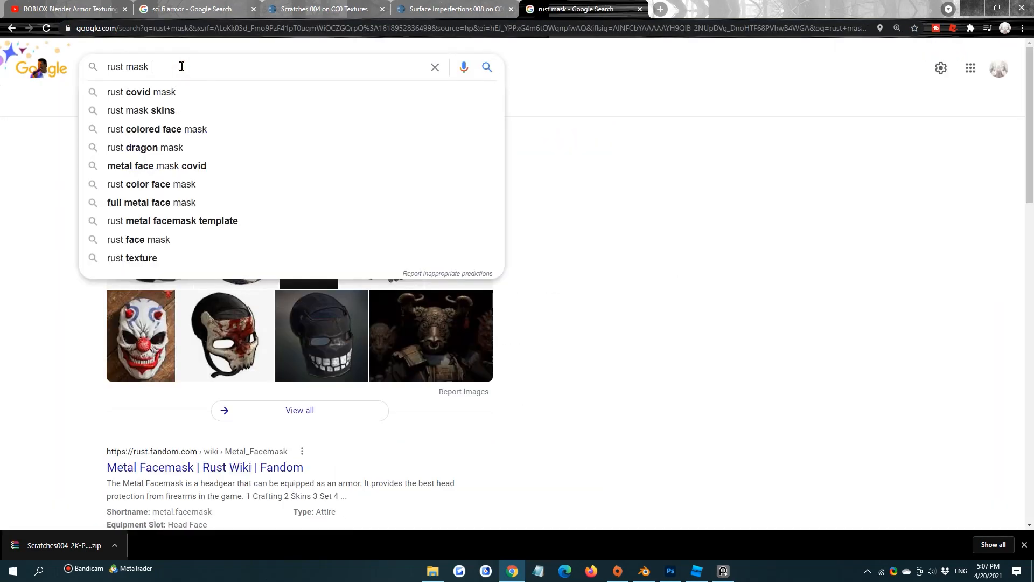
{"action": "type", "text": "texture"}
{"action": "key", "text": "Return"}
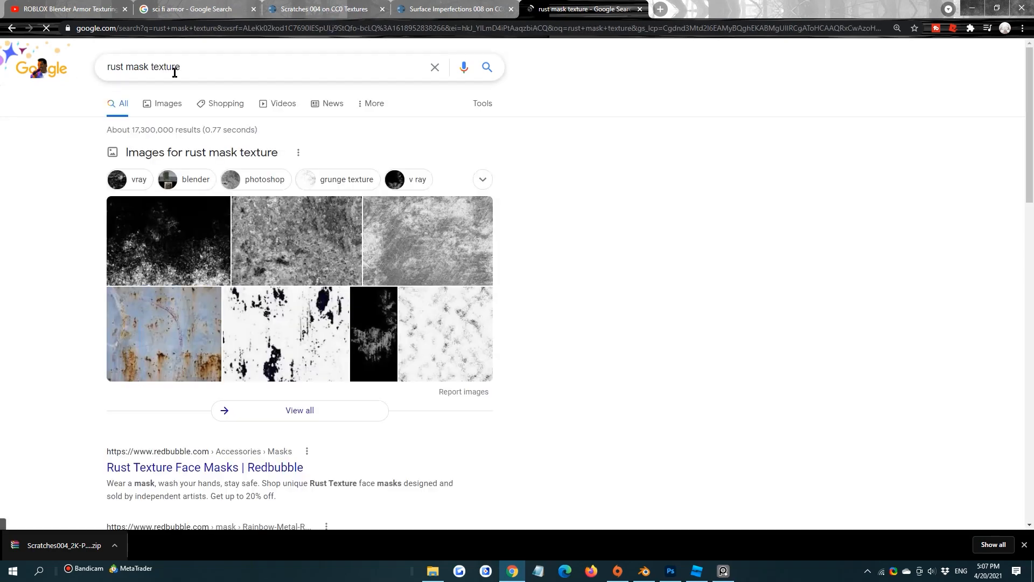
{"action": "left_click", "coordinate": [168, 107]}
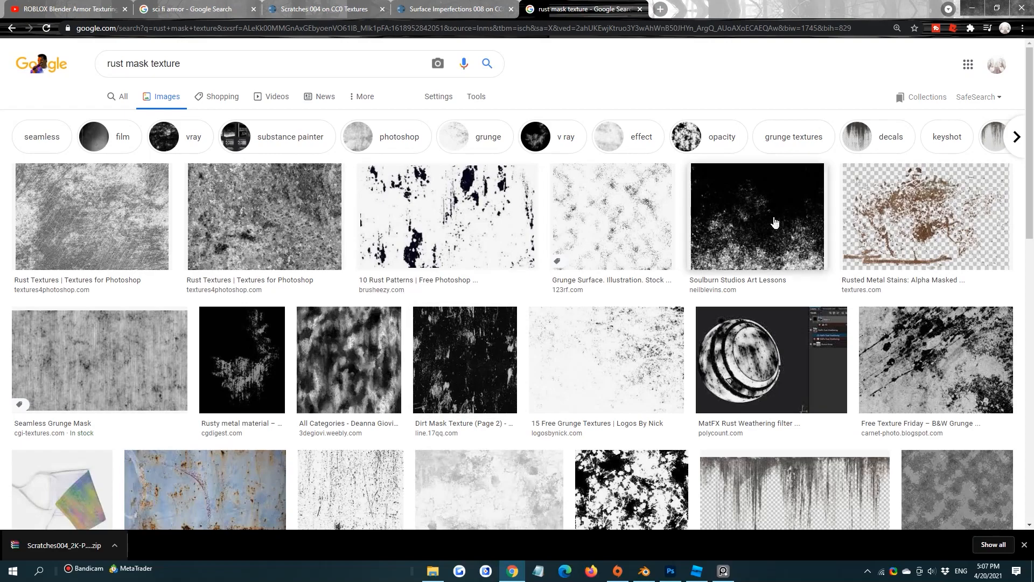
{"action": "scroll", "coordinate": [775, 222], "scroll_direction": "down", "scroll_amount": 6}
{"action": "scroll", "coordinate": [700, 134], "scroll_direction": "up", "scroll_amount": 6}
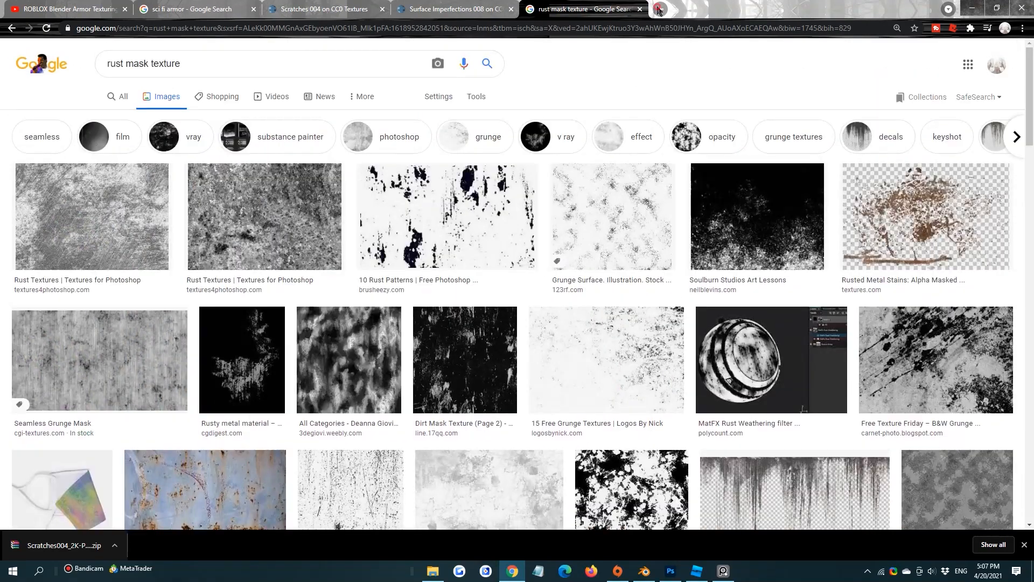
Search DuckDuckGo for "rust mask texture" in a new tab and look through the image results
{"action": "left_click", "coordinate": [658, 9]}
{"action": "type", "text": "rust mask t"}
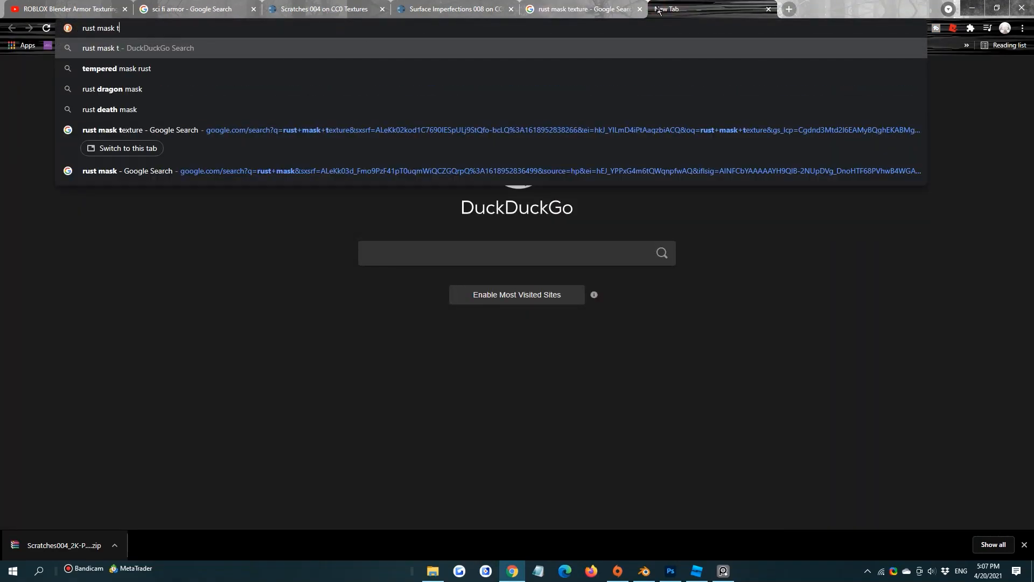
{"action": "type", "text": "exture"}
{"action": "key", "text": "Return"}
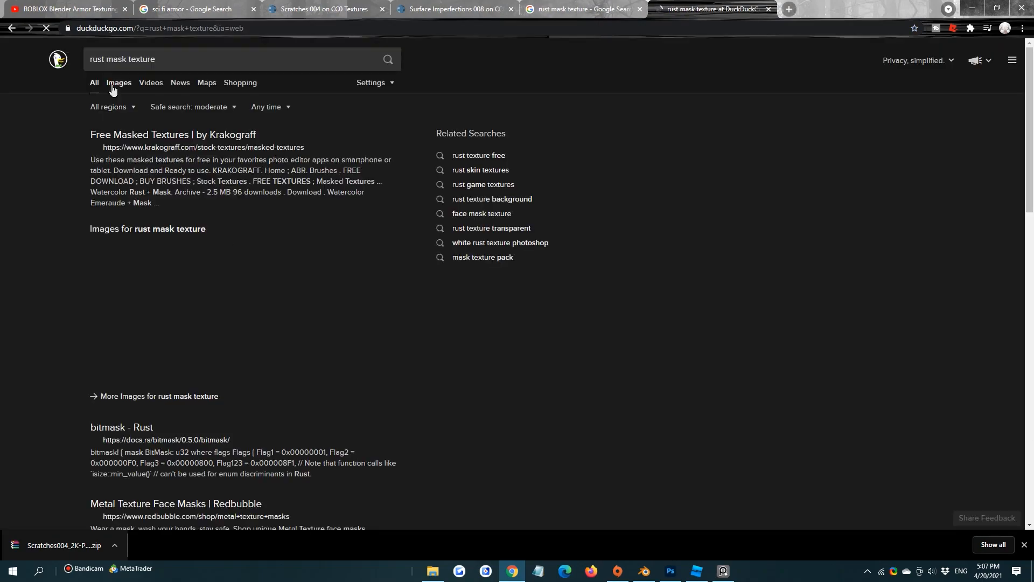
{"action": "left_click", "coordinate": [113, 86]}
{"action": "scroll", "coordinate": [298, 211], "scroll_direction": "down", "scroll_amount": 1}
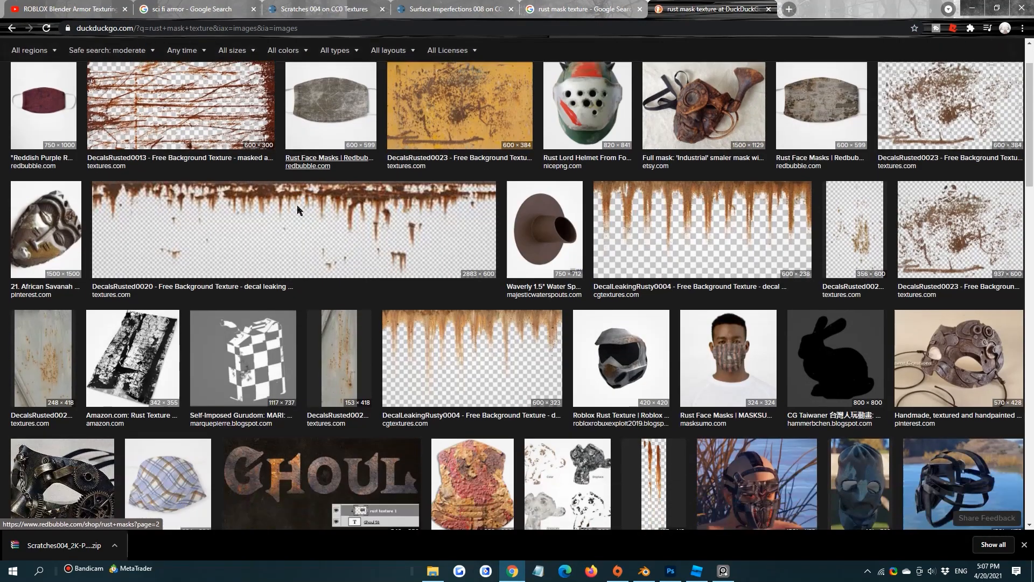
{"action": "scroll", "coordinate": [298, 210], "scroll_direction": "down", "scroll_amount": 3}
{"action": "scroll", "coordinate": [286, 237], "scroll_direction": "up", "scroll_amount": 5}
Change the DuckDuckGo image search to "mask texture" and preview the grey stone texture from 7thstreettavern.com
{"action": "left_click", "coordinate": [186, 65]}
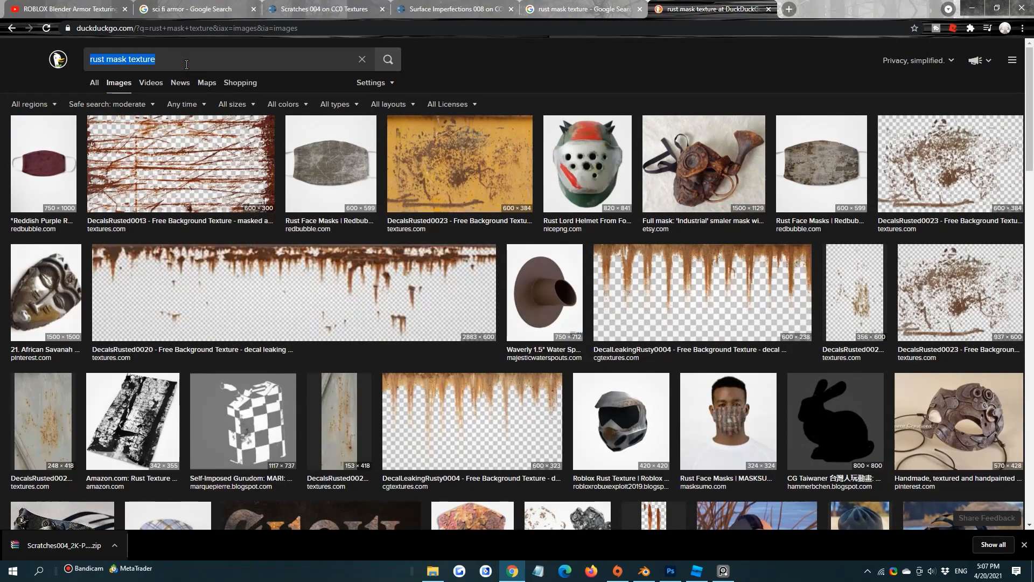
{"action": "type", "text": "mask texture"}
{"action": "key", "text": "Return"}
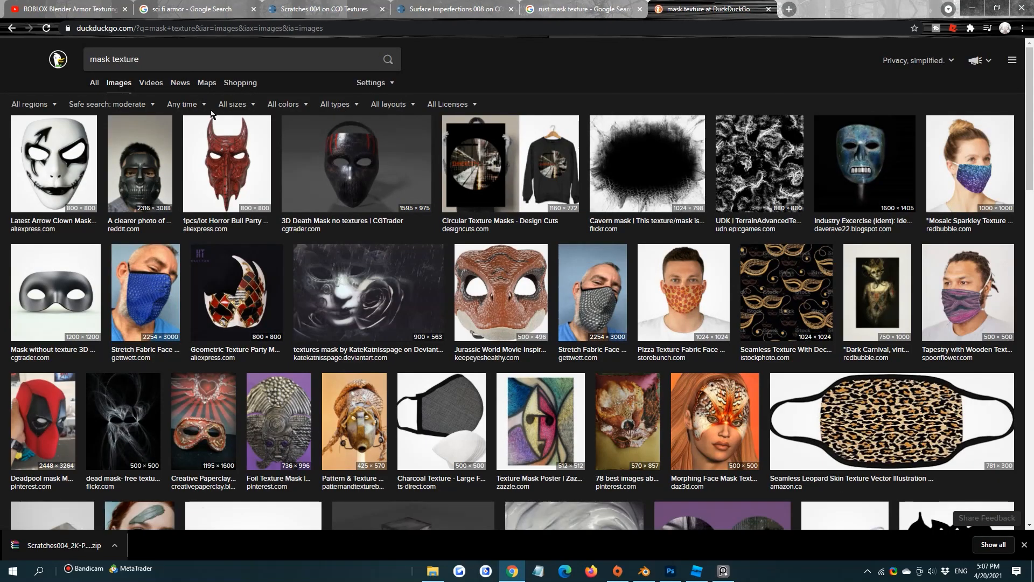
{"action": "scroll", "coordinate": [327, 147], "scroll_direction": "down", "scroll_amount": 10}
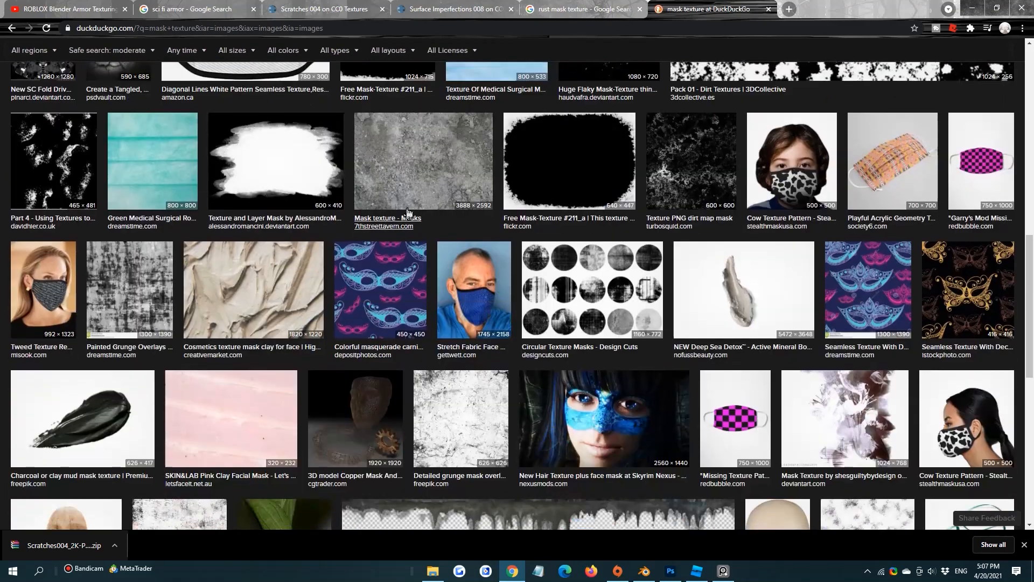
{"action": "left_click", "coordinate": [408, 212]}
{"action": "scroll", "coordinate": [638, 289], "scroll_direction": "down", "scroll_amount": 10}
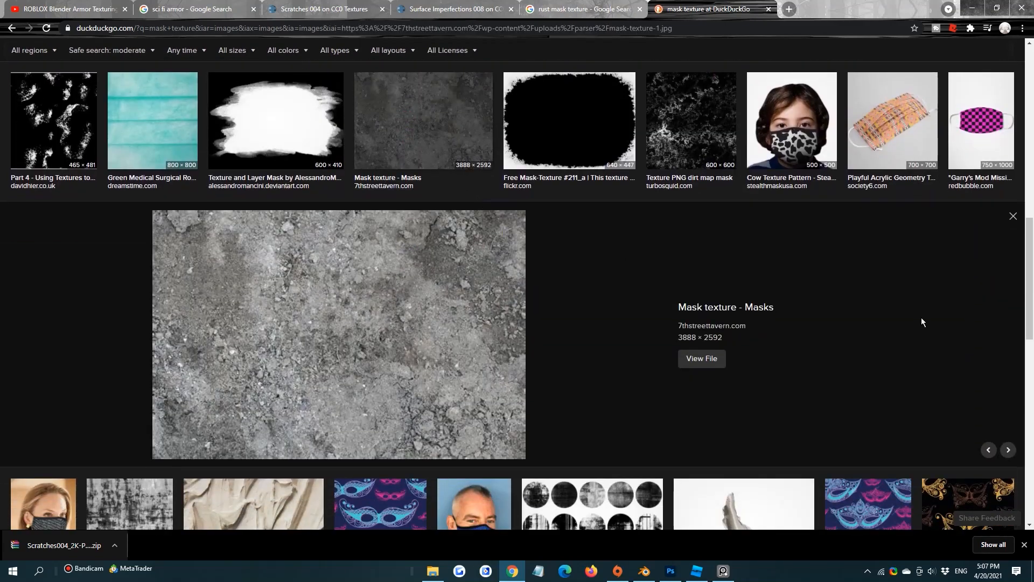
{"action": "scroll", "coordinate": [637, 289], "scroll_direction": "up", "scroll_amount": 5}
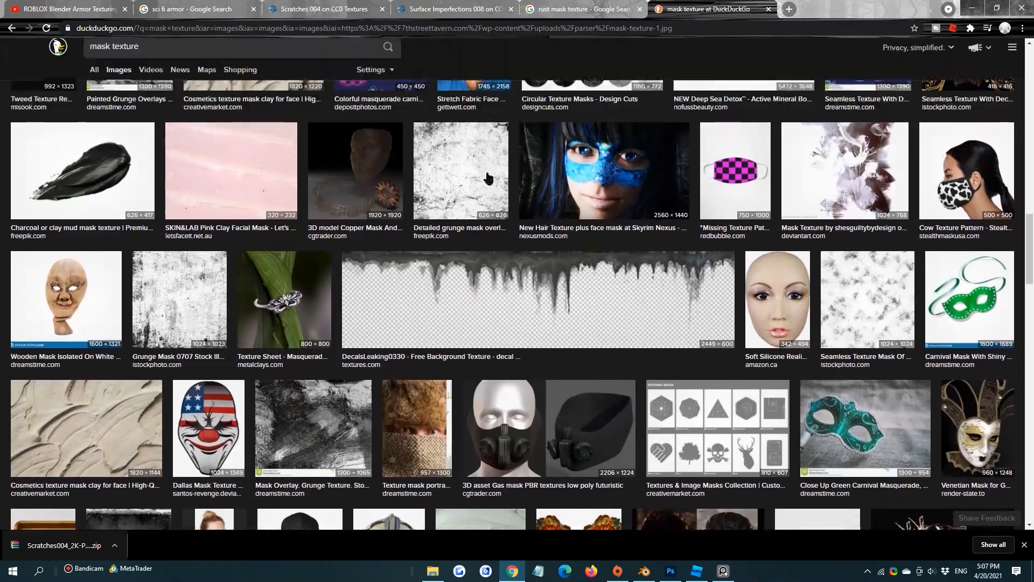
Preview the detailed grunge mask overlay from freepik.com and the Mask Overlay Grunge Texture from dreamstime.com in the image results
{"action": "left_click", "coordinate": [471, 178]}
{"action": "scroll", "coordinate": [397, 261], "scroll_direction": "down", "scroll_amount": 12}
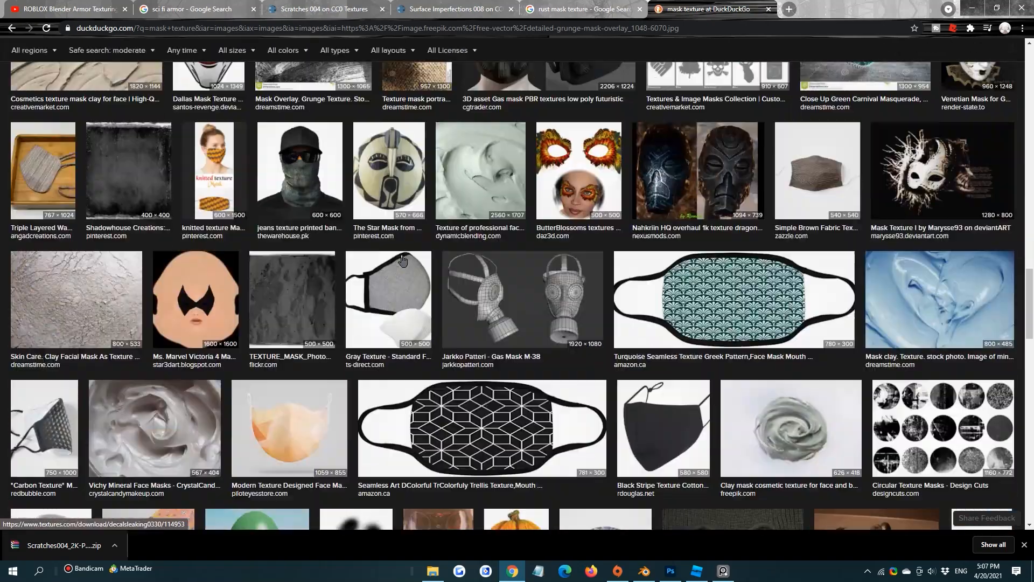
{"action": "scroll", "coordinate": [345, 256], "scroll_direction": "up", "scroll_amount": 5}
{"action": "left_click", "coordinate": [345, 257]}
{"action": "scroll", "coordinate": [356, 385], "scroll_direction": "down", "scroll_amount": 10}
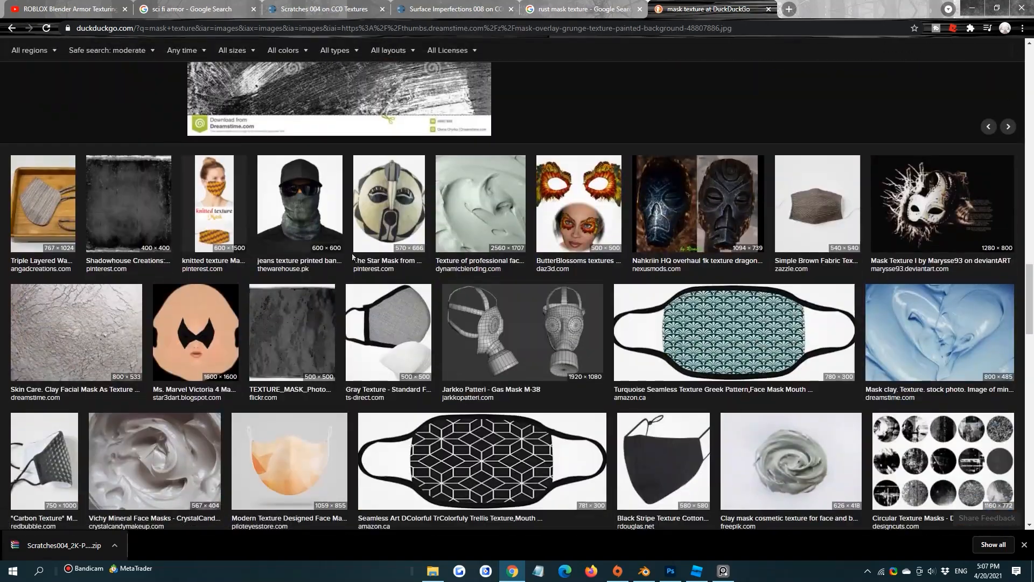
{"action": "scroll", "coordinate": [399, 407], "scroll_direction": "up", "scroll_amount": 15}
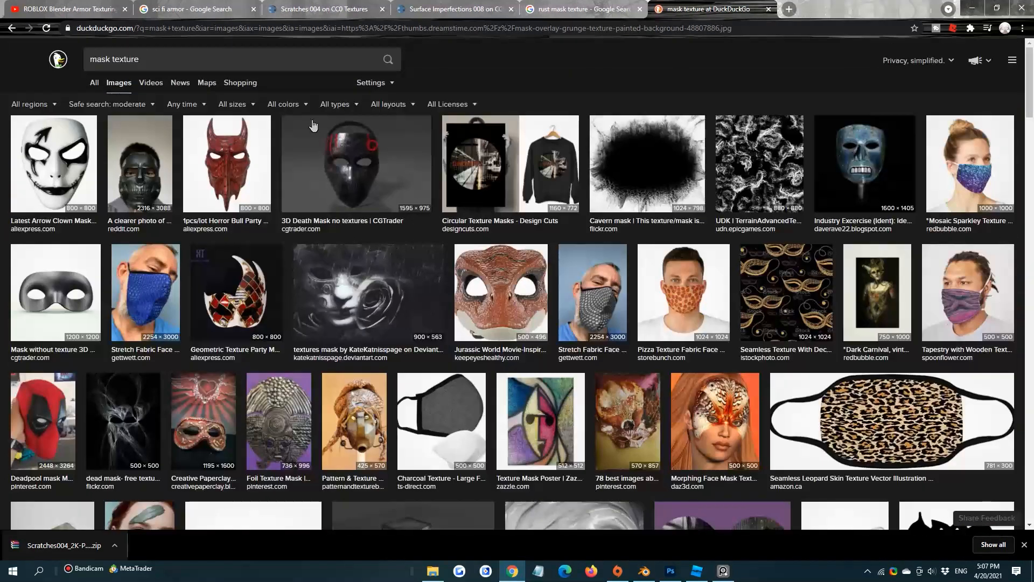
{"action": "left_click", "coordinate": [240, 82]}
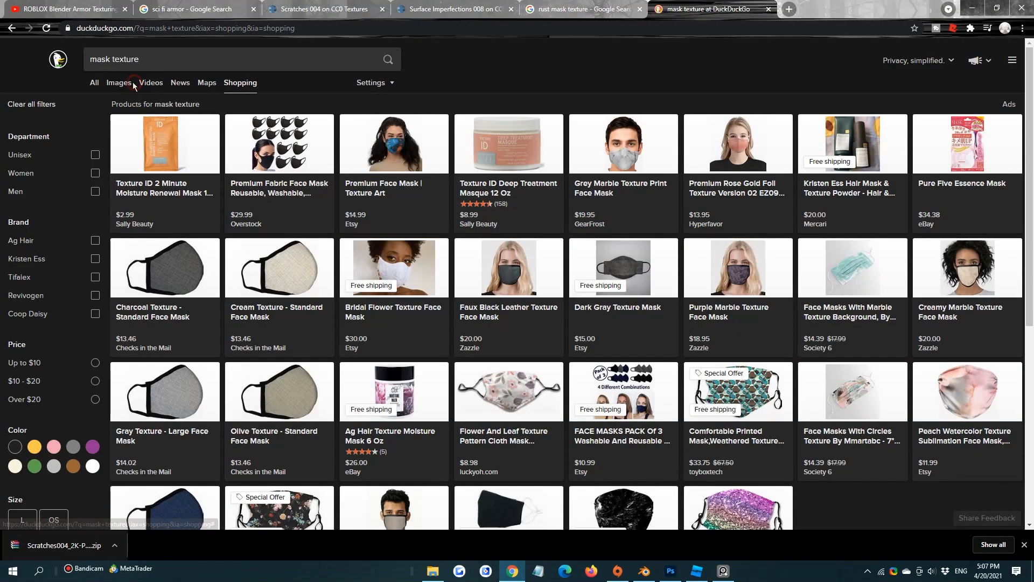
{"action": "left_click", "coordinate": [119, 83]}
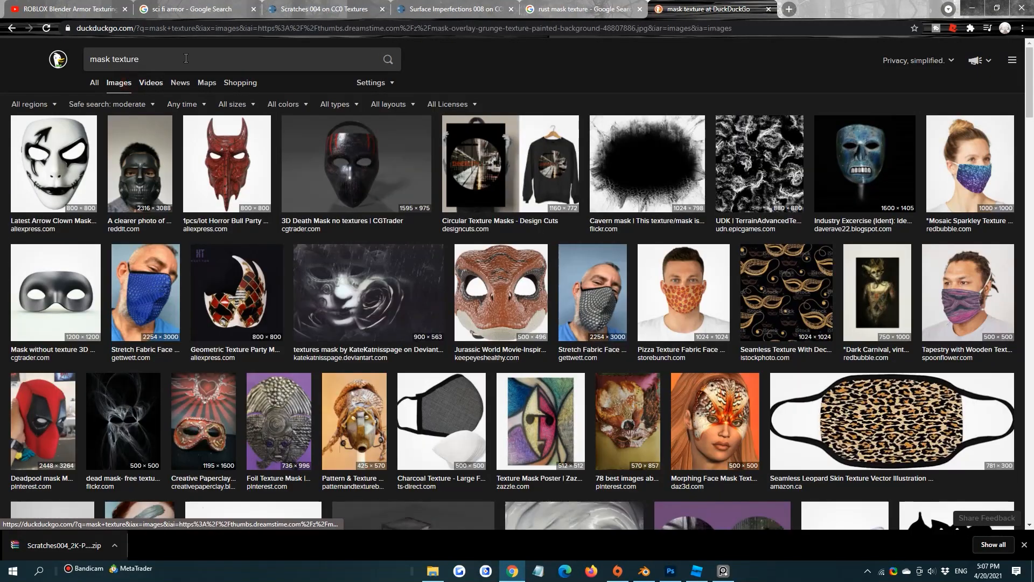
Search DuckDuckGo images for "grunge overlay seamless" and preview the two dark seamless transparent grunge textures
{"action": "left_click", "coordinate": [188, 57]}
{"action": "type", "text": "gr"}
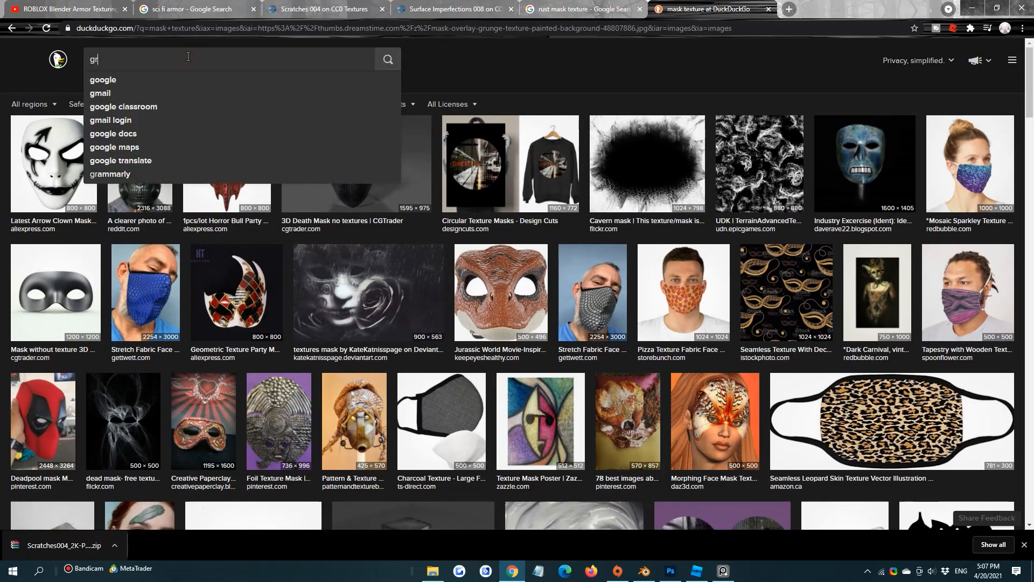
{"action": "type", "text": "unge overlay"}
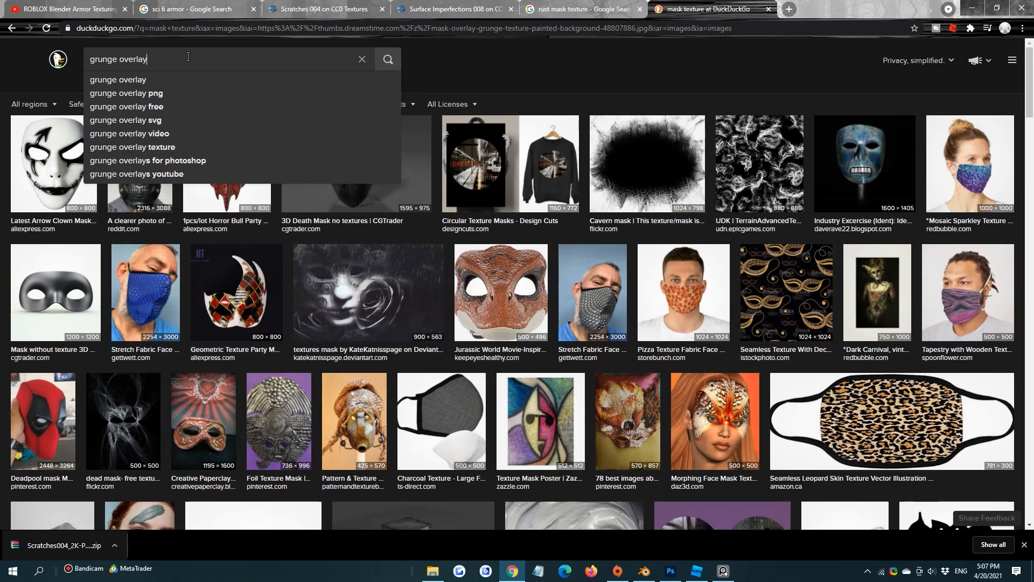
{"action": "type", "text": " seamless"}
{"action": "key", "text": "Return"}
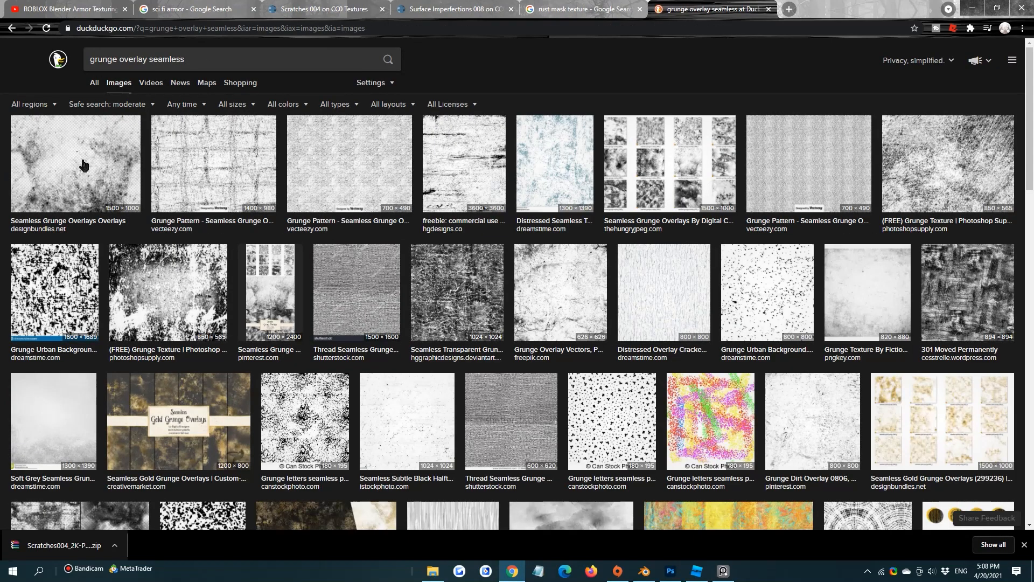
{"action": "left_click", "coordinate": [467, 282]}
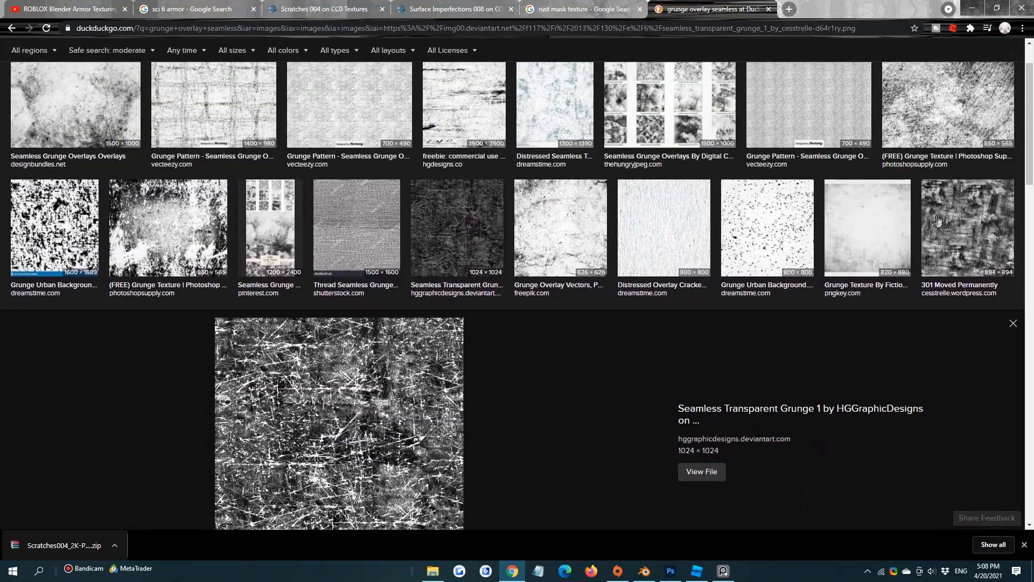
{"action": "left_click", "coordinate": [937, 221]}
{"action": "scroll", "coordinate": [391, 340], "scroll_direction": "down", "scroll_amount": 7}
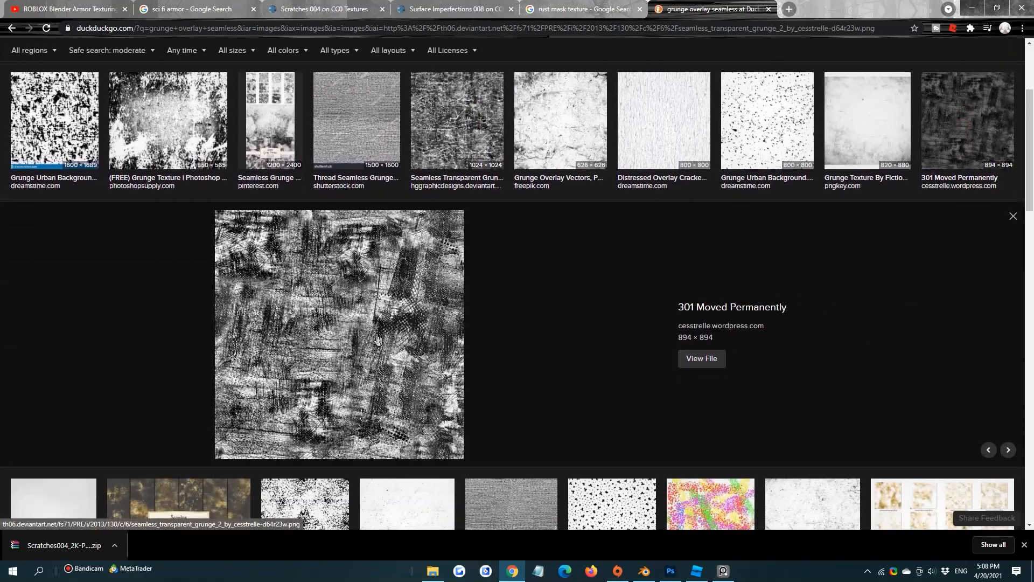
{"action": "scroll", "coordinate": [391, 340], "scroll_direction": "down", "scroll_amount": 5}
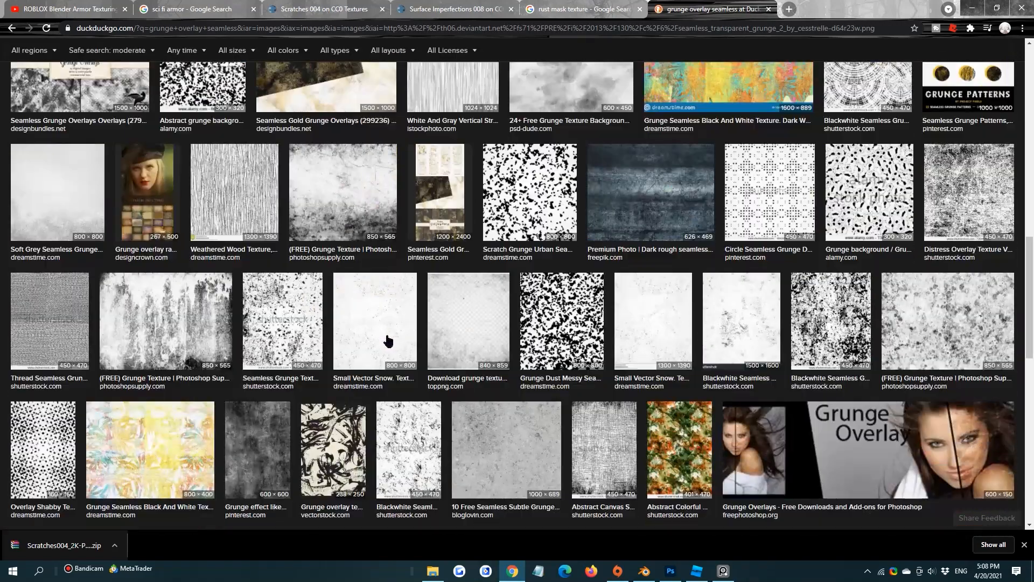
Go back to the CC0 Textures site, browse its categories and open the Surface Imperfections category
{"action": "left_click", "coordinate": [455, 9]}
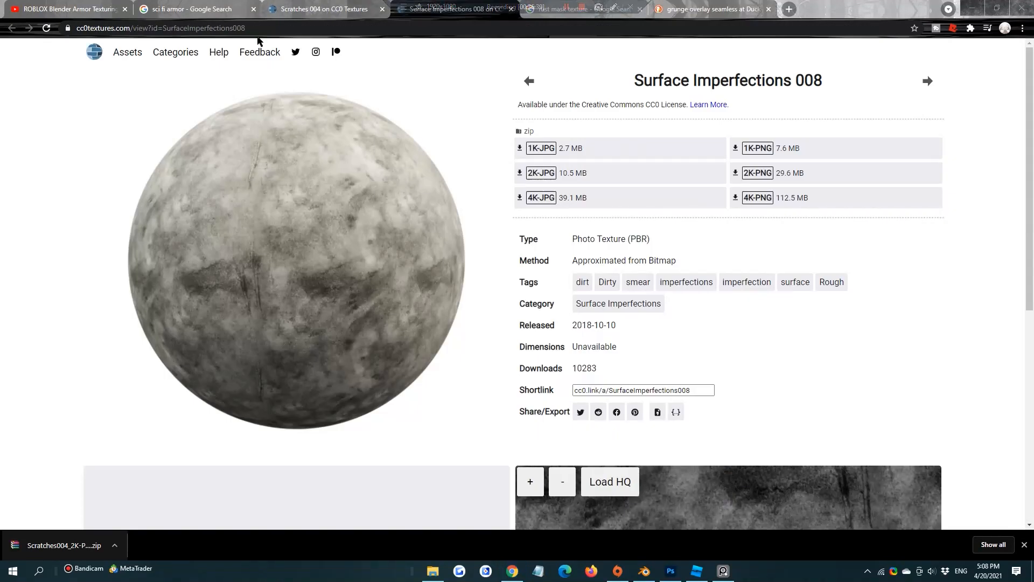
{"action": "left_click", "coordinate": [337, 6]}
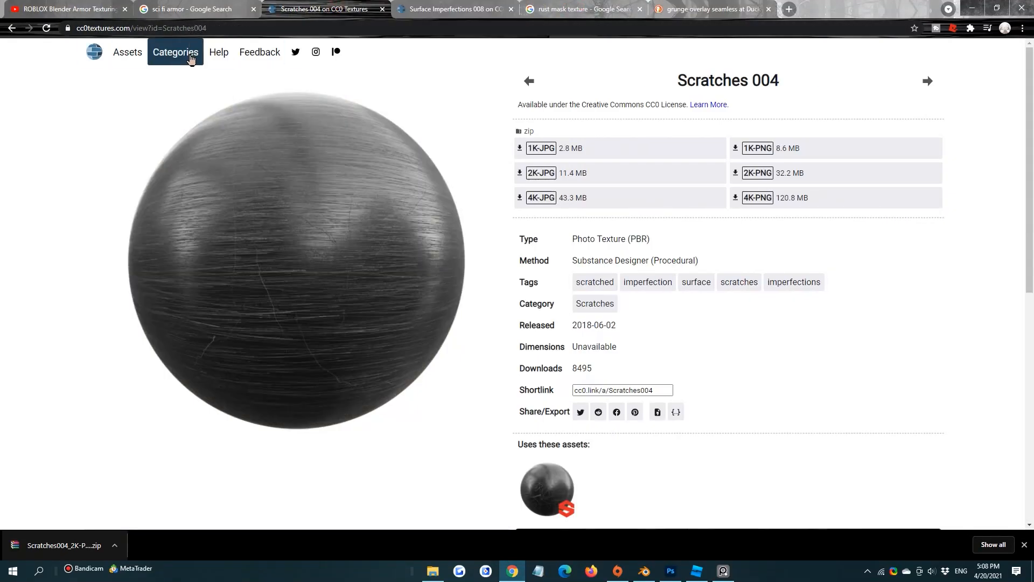
{"action": "left_click", "coordinate": [175, 44]}
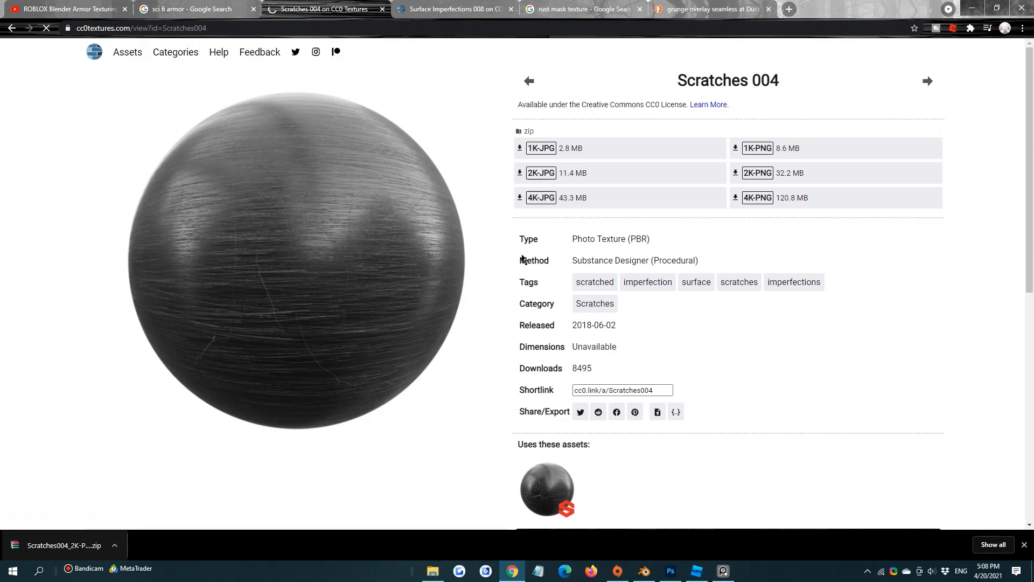
{"action": "scroll", "coordinate": [302, 280], "scroll_direction": "down", "scroll_amount": 7}
{"action": "scroll", "coordinate": [301, 281], "scroll_direction": "down", "scroll_amount": 15}
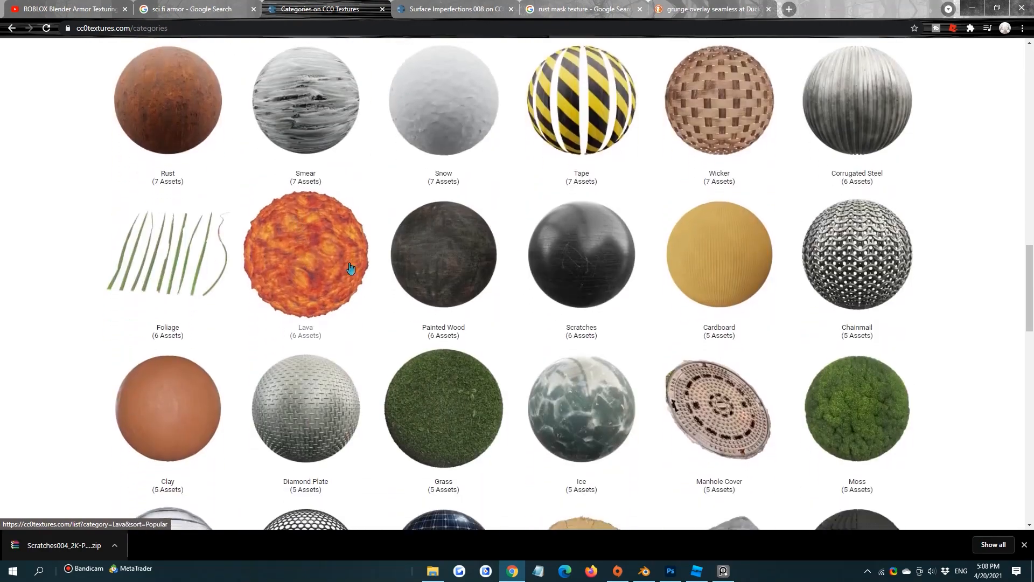
{"action": "scroll", "coordinate": [317, 258], "scroll_direction": "down", "scroll_amount": 11}
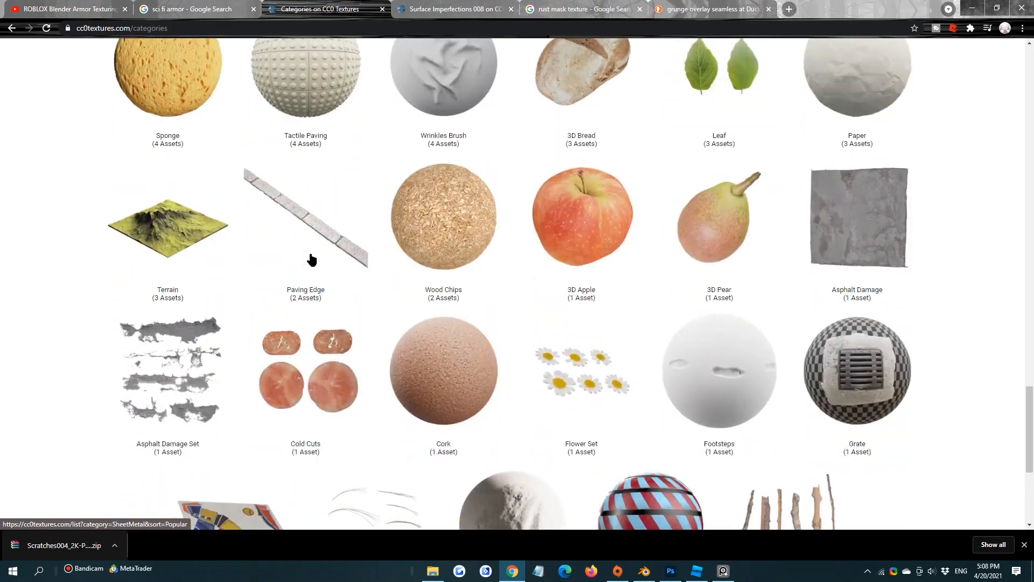
{"action": "scroll", "coordinate": [312, 254], "scroll_direction": "up", "scroll_amount": 13}
{"action": "scroll", "coordinate": [323, 258], "scroll_direction": "up", "scroll_amount": 6}
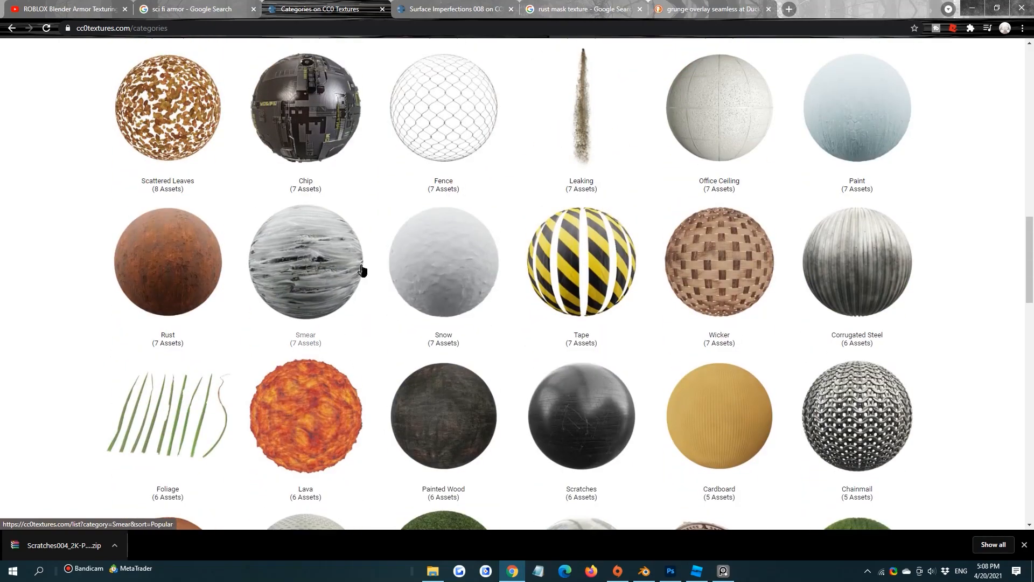
{"action": "scroll", "coordinate": [362, 270], "scroll_direction": "up", "scroll_amount": 6}
{"action": "left_click", "coordinate": [201, 154]}
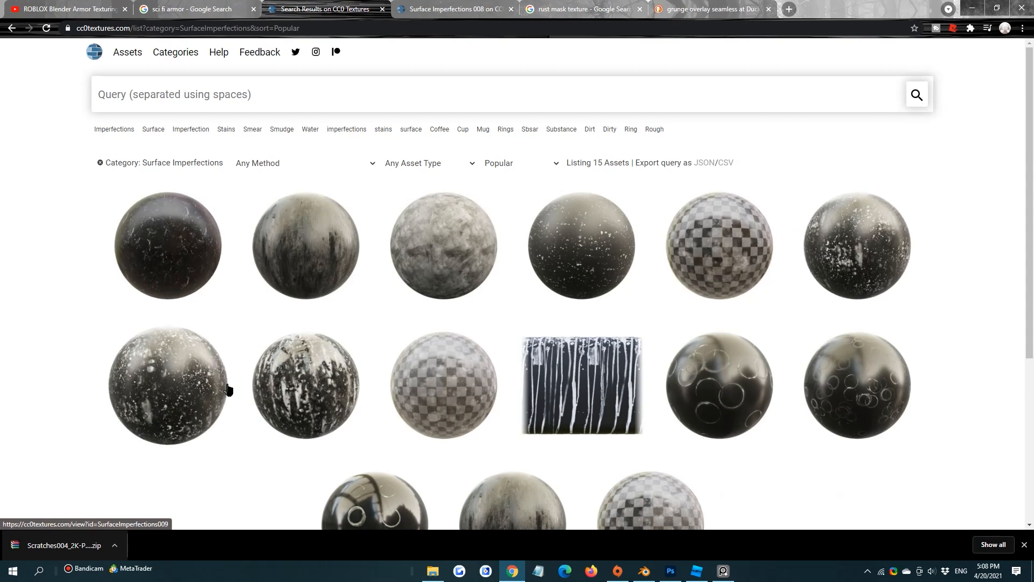
Open the Surface Imperfections 012 asset from the category listing and examine its page
{"action": "scroll", "coordinate": [323, 372], "scroll_direction": "down", "scroll_amount": 1}
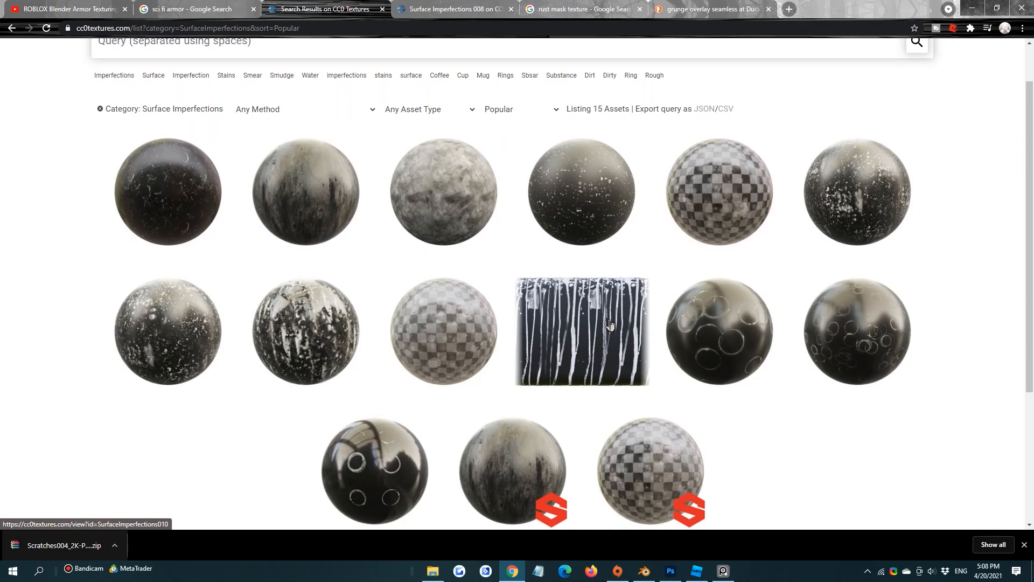
{"action": "left_click", "coordinate": [857, 150]}
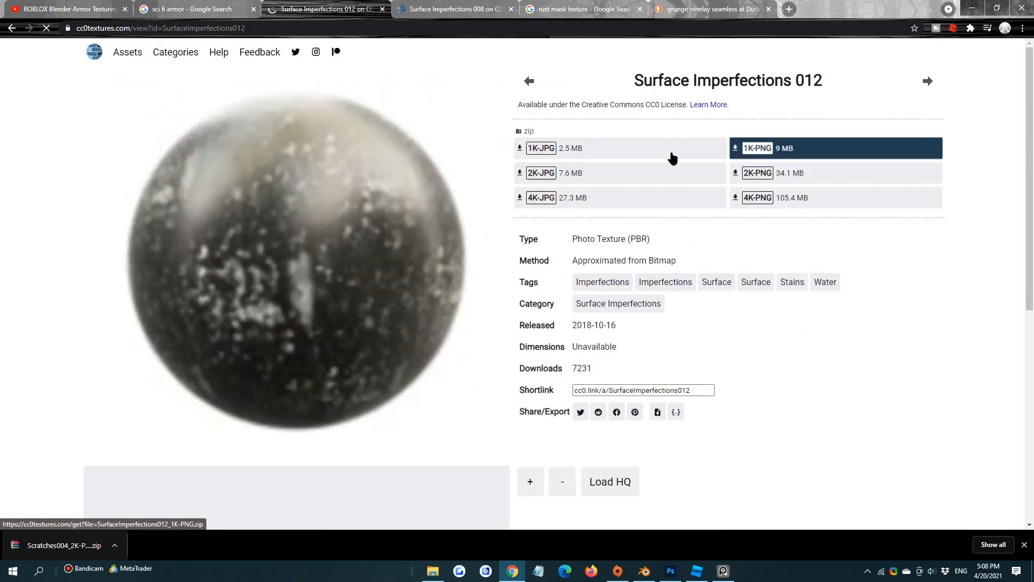
{"action": "scroll", "coordinate": [399, 144], "scroll_direction": "down", "scroll_amount": 5}
{"action": "scroll", "coordinate": [399, 178], "scroll_direction": "up", "scroll_amount": 4}
{"action": "scroll", "coordinate": [399, 178], "scroll_direction": "up", "scroll_amount": 1}
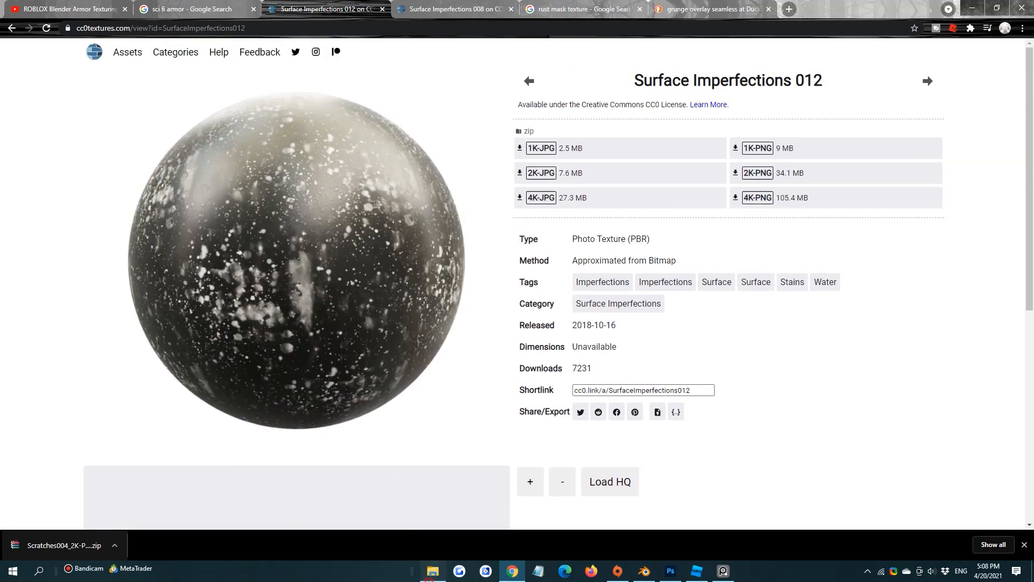
Check the local Surface Imperfex folder in File Explorer, and return to Chrome to download Surface Imperfections 012 as 2K-PNG
{"action": "left_click", "coordinate": [432, 571]}
{"action": "left_click", "coordinate": [212, 36]}
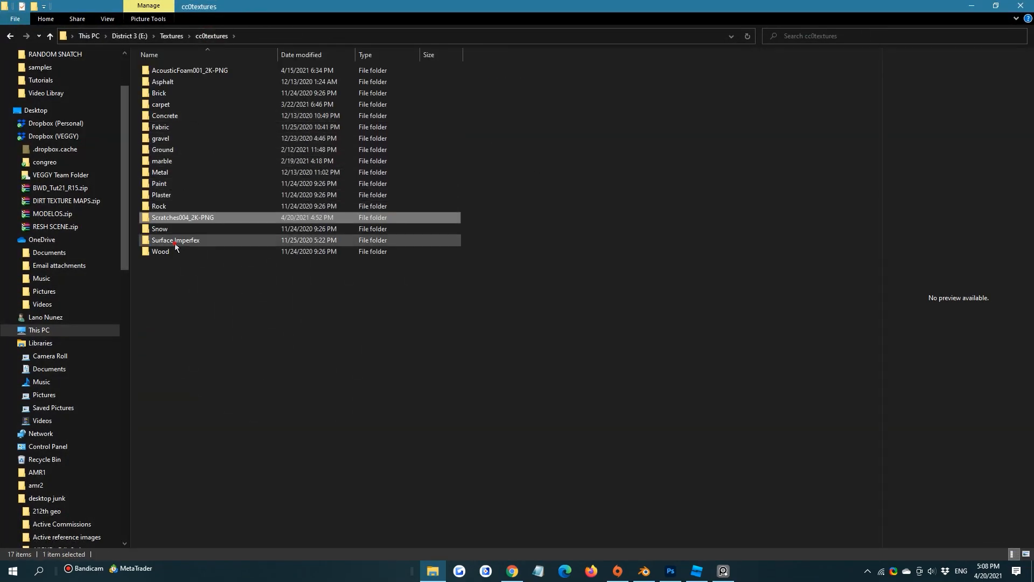
{"action": "double_click", "coordinate": [175, 240]}
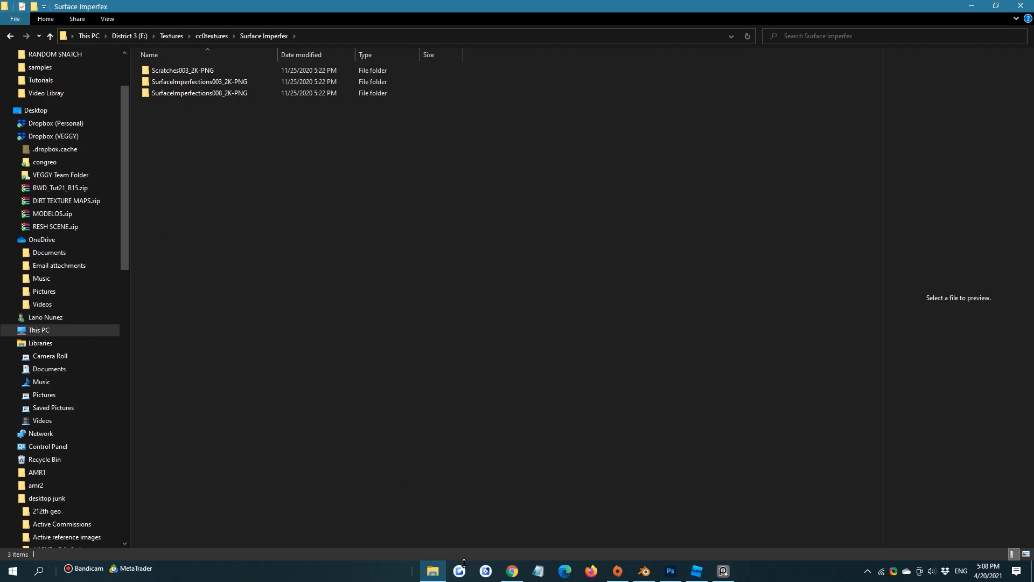
{"action": "left_click", "coordinate": [512, 570]}
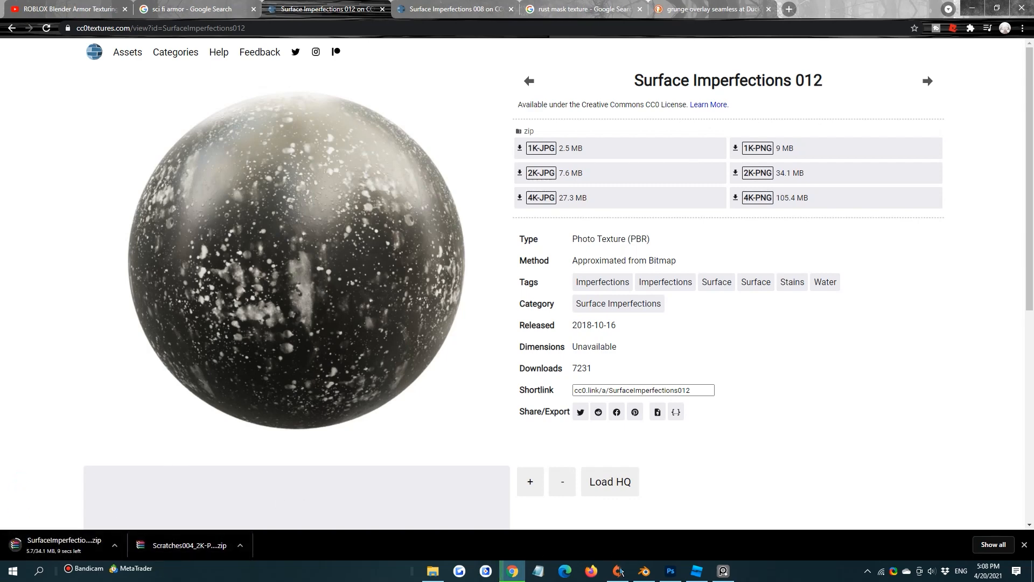
Place the downloaded SurfaceImperfections012_2K-PNG.zip in the Surface Imperfex folder inside E:\Textures\cc0textures
{"action": "left_click", "coordinate": [433, 570]}
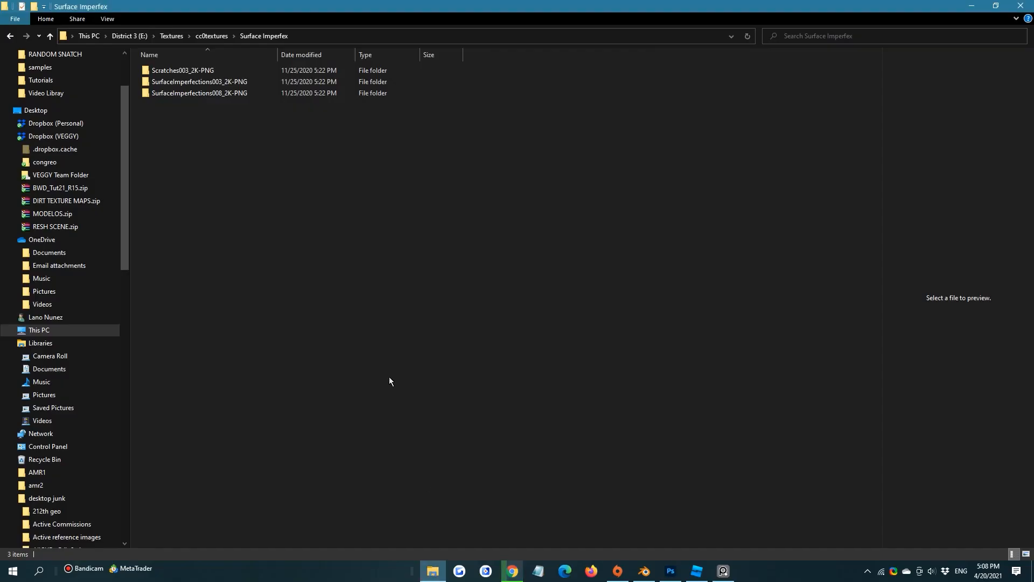
{"action": "left_click", "coordinate": [207, 37]}
{"action": "left_click", "coordinate": [200, 240]}
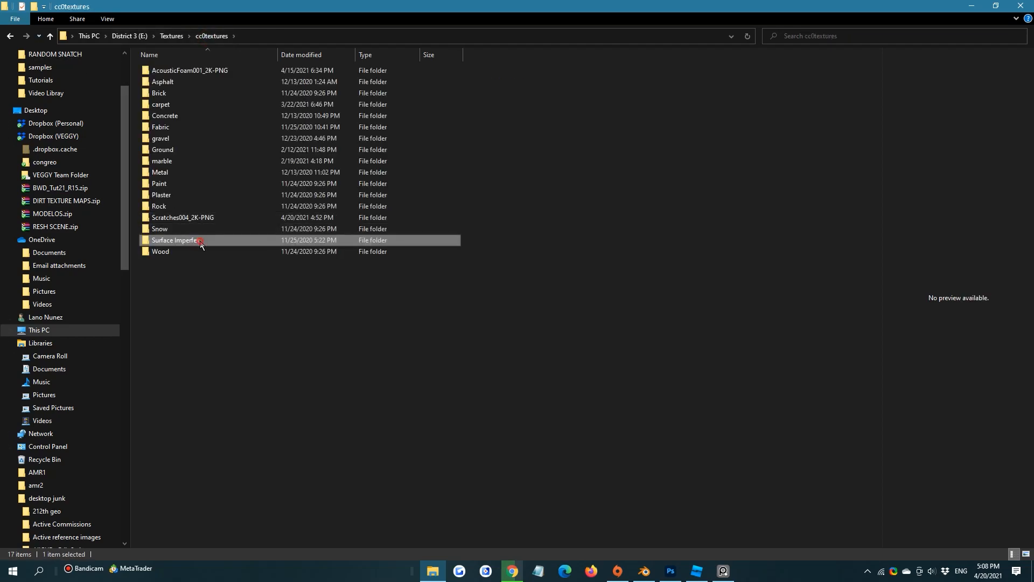
{"action": "left_click_drag", "start_coordinate": [210, 5], "coordinate": [526, 36]}
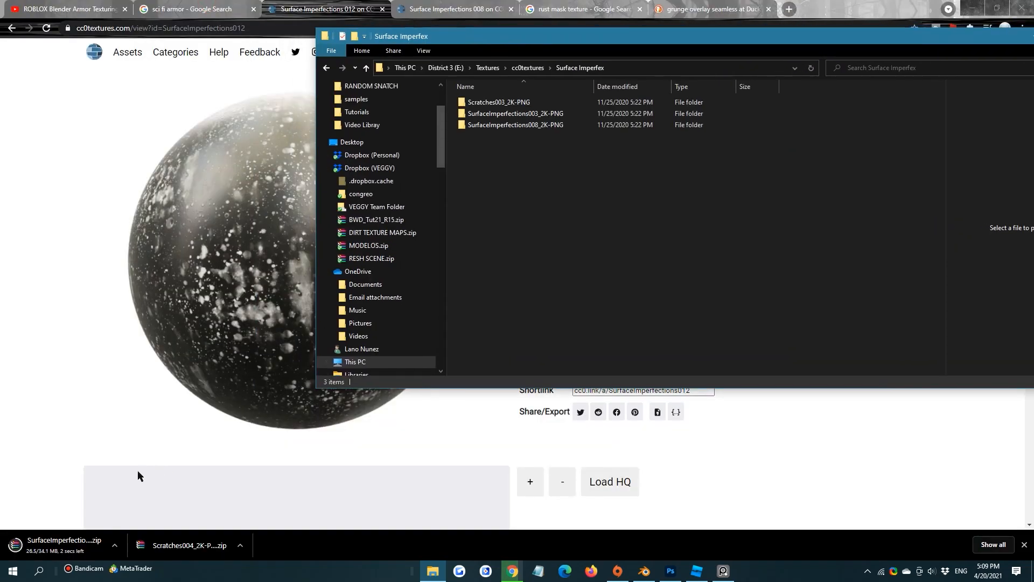
{"action": "left_click", "coordinate": [68, 545]}
{"action": "left_click", "coordinate": [432, 571]}
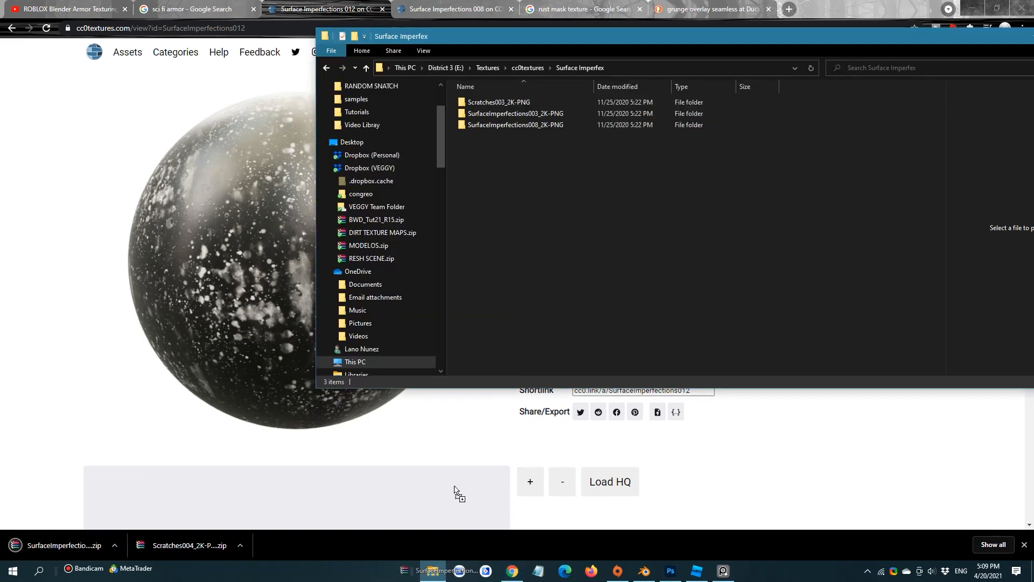
{"action": "left_click", "coordinate": [509, 137]}
Extract the Surface Imperfections 012 archive to its own SurfaceImperfections012_2K-PNG subfolder and delete the zip file
{"action": "right_click", "coordinate": [509, 140]}
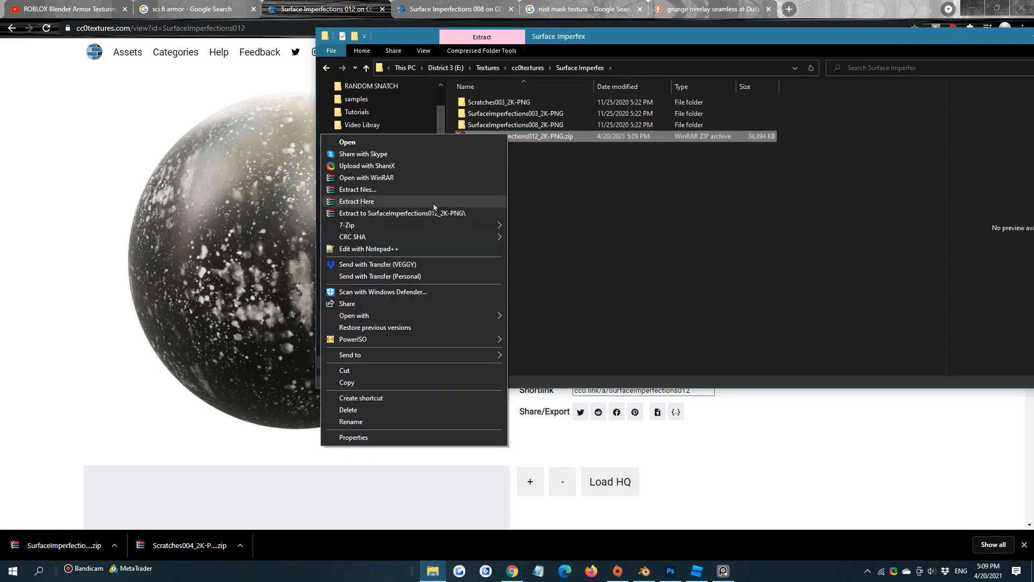
{"action": "left_click", "coordinate": [435, 212]}
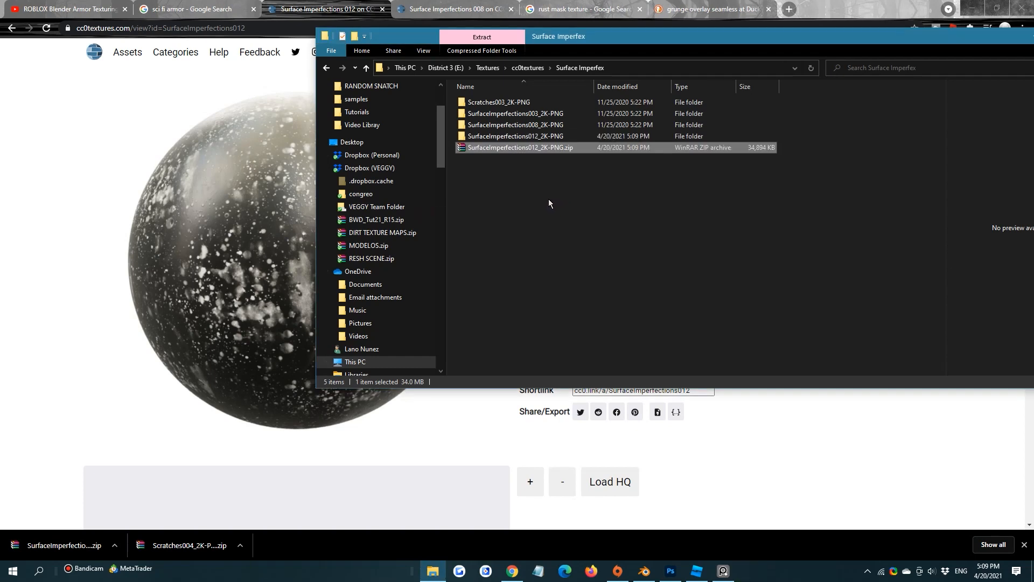
{"action": "key", "text": "Delete"}
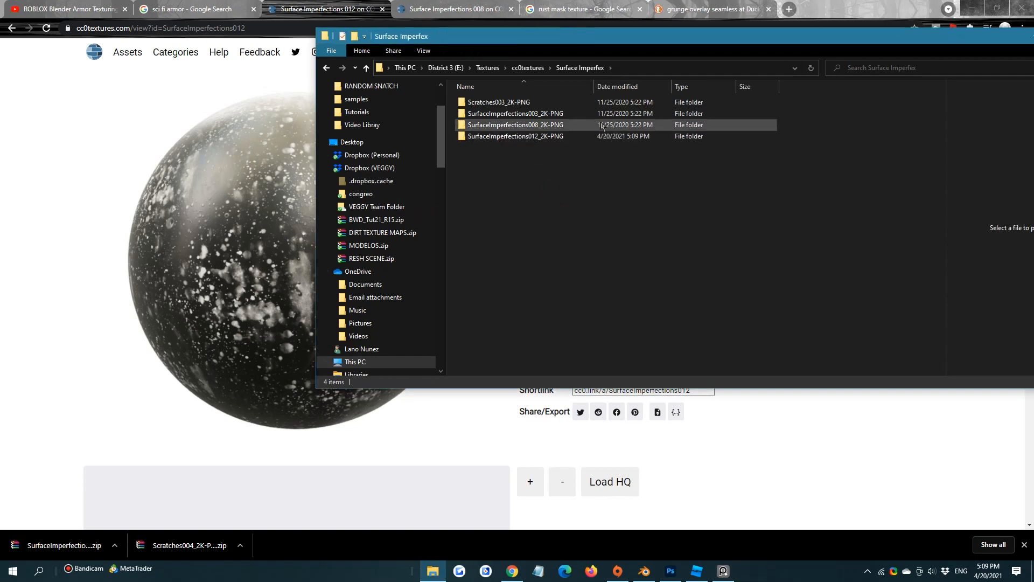
Open the extracted SurfaceImperfections012_2K-PNG folder and copy its folder path
{"action": "left_click", "coordinate": [584, 138]}
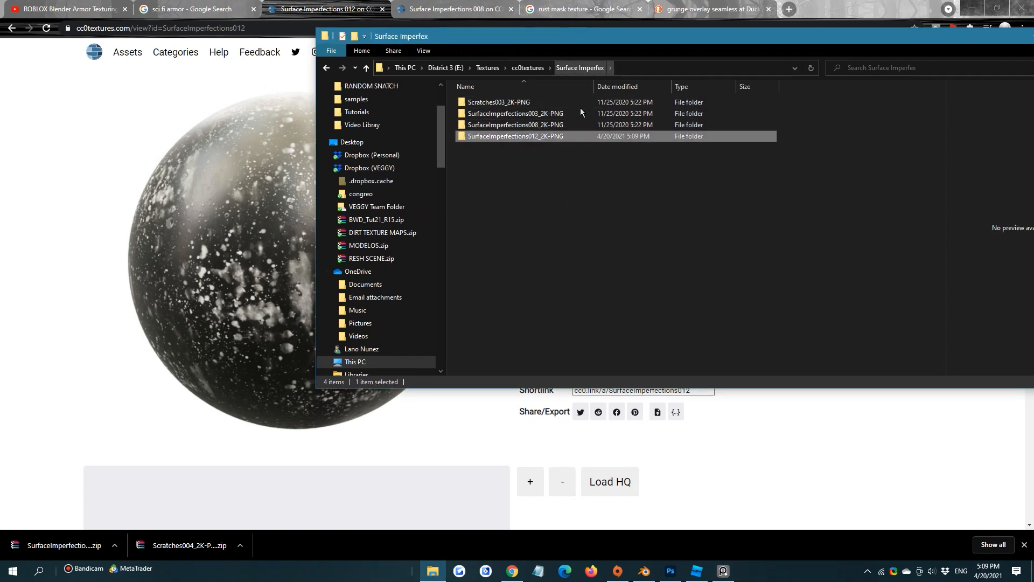
{"action": "double_click", "coordinate": [565, 137]}
{"action": "left_click", "coordinate": [732, 69]}
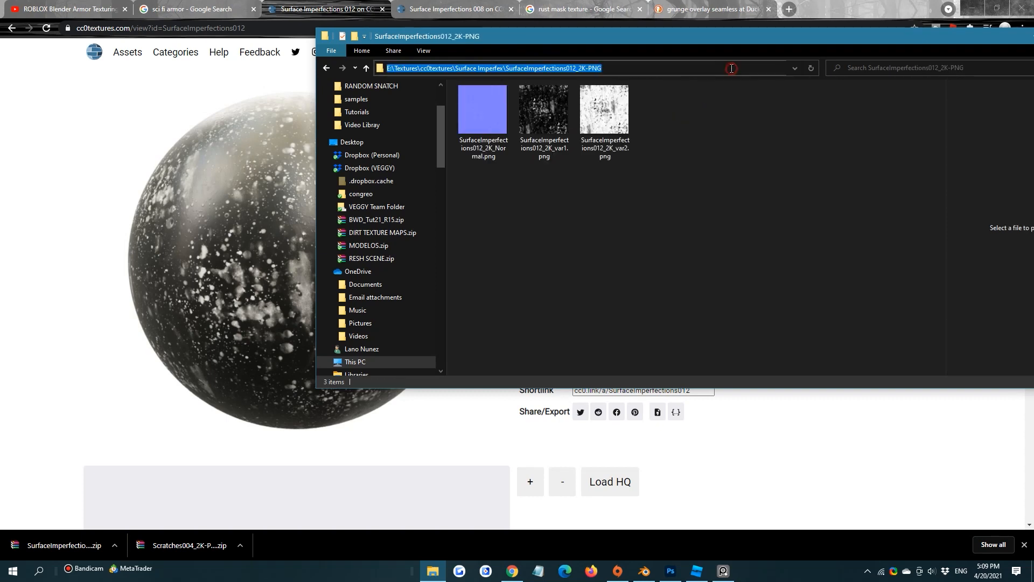
Switch to Blender and add an Image Texture node beside the rust-colored Principled BSDF in the 4Mtl material
{"action": "left_click", "coordinate": [645, 572]}
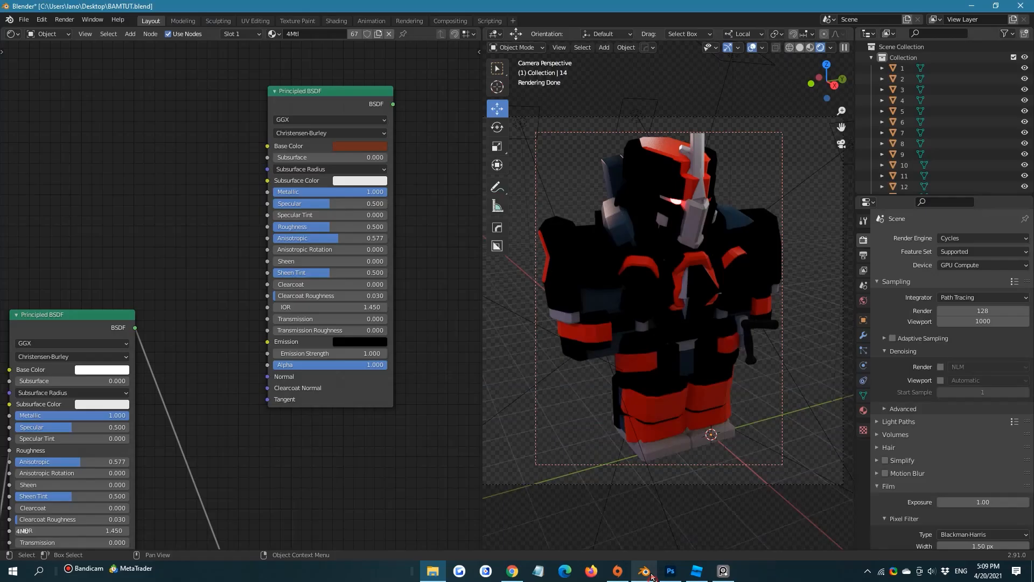
{"action": "key", "text": "shift+a"}
{"action": "left_click", "coordinate": [196, 164]}
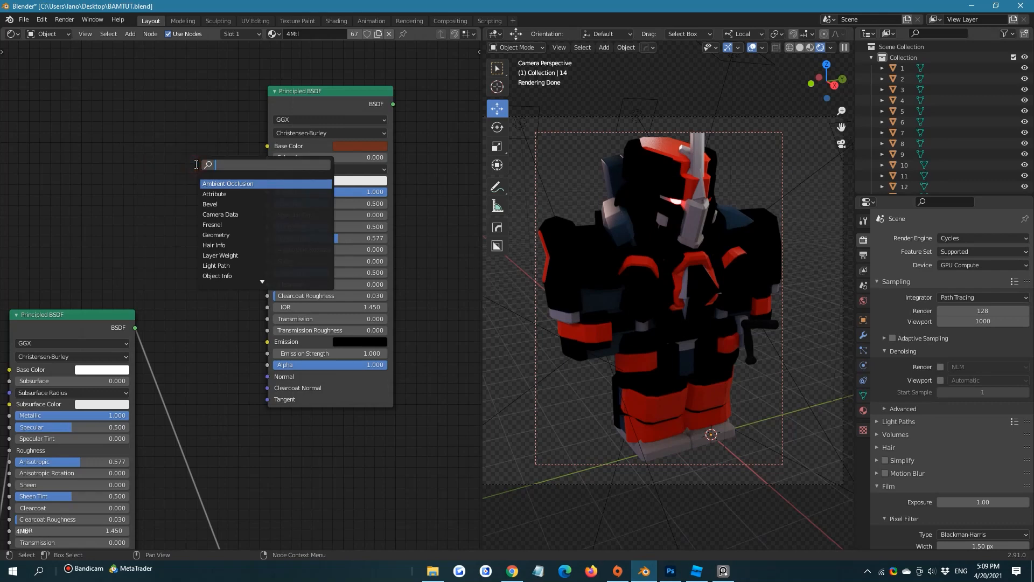
{"action": "type", "text": "ima"}
{"action": "left_click", "coordinate": [262, 183]}
{"action": "left_click", "coordinate": [160, 177]}
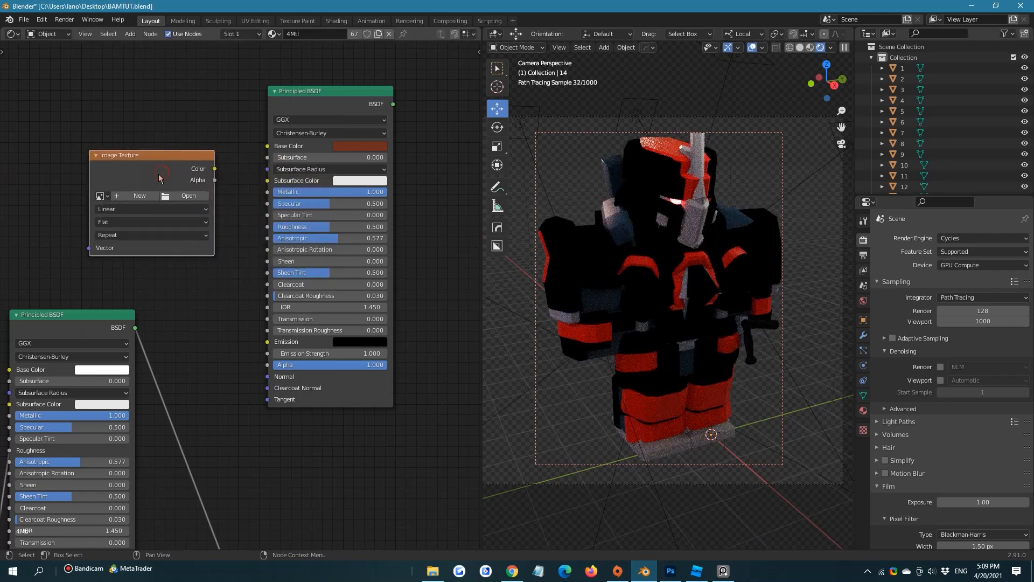
Load SurfaceImperfections012_2K_var1.png from the extracted texture folder into the new Image Texture node
{"action": "left_click", "coordinate": [184, 195]}
{"action": "left_click", "coordinate": [540, 237]}
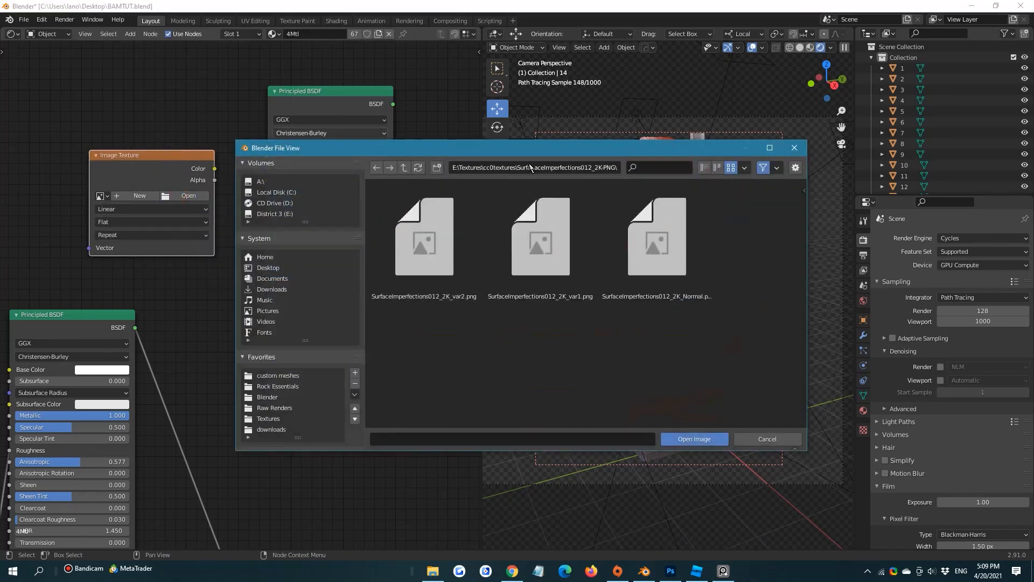
{"action": "left_click", "coordinate": [540, 240]}
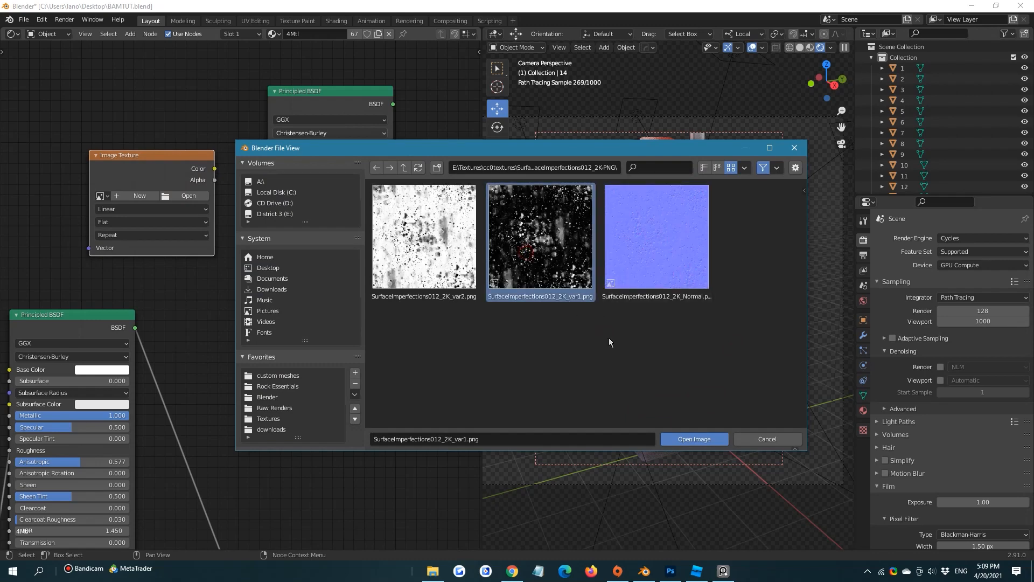
{"action": "left_click", "coordinate": [694, 439]}
Set the imperfection texture's color space to Non-Color and link its Color output to the Material Output's Surface
{"action": "scroll", "coordinate": [221, 172], "scroll_direction": "down", "scroll_amount": 3}
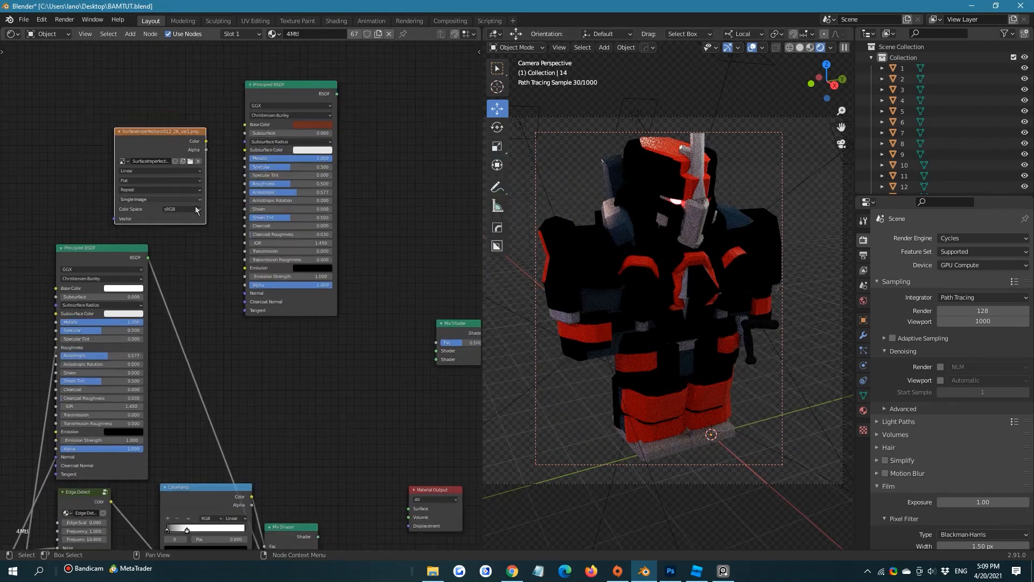
{"action": "left_click", "coordinate": [203, 216]}
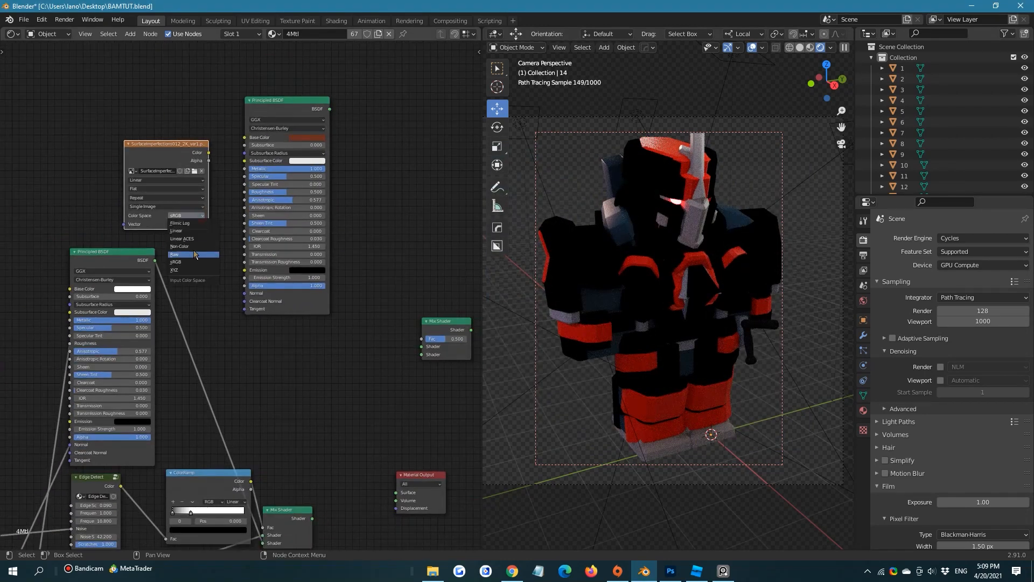
{"action": "left_click", "coordinate": [193, 255]}
{"action": "scroll", "coordinate": [153, 176], "scroll_direction": "down", "scroll_amount": 1}
{"action": "left_click_drag", "start_coordinate": [153, 150], "coordinate": [300, 424]}
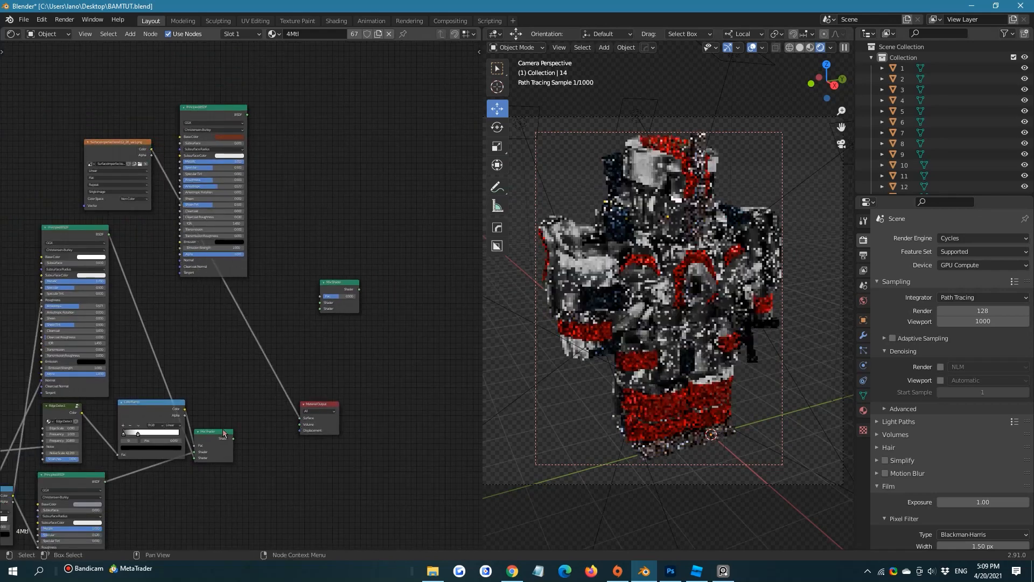
{"action": "middle_click_drag", "start_coordinate": [362, 335], "coordinate": [411, 388]}
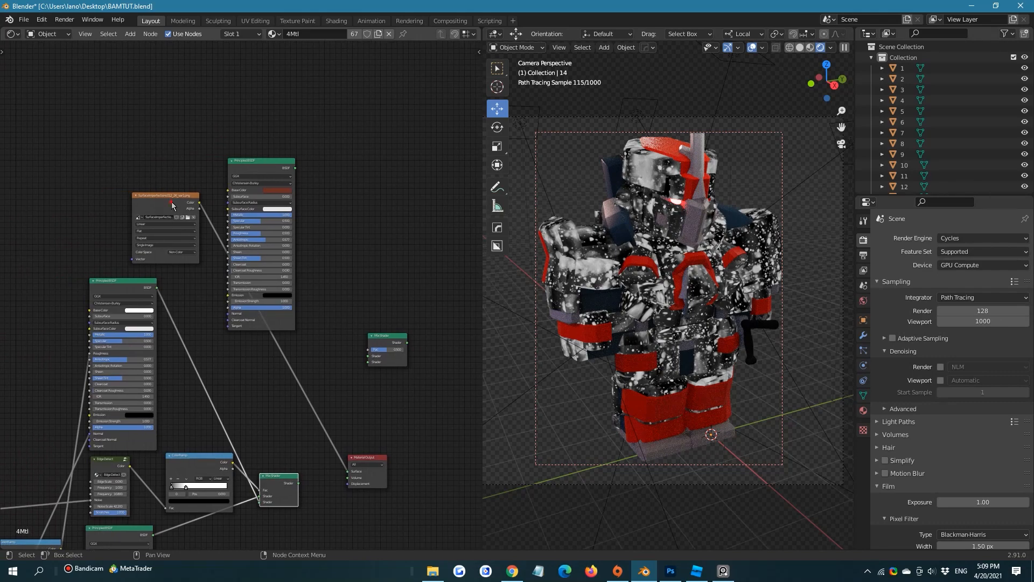
{"action": "left_click_drag", "start_coordinate": [173, 204], "coordinate": [148, 178]}
Try linking the existing Mapping node's Vector output to the surface-imperfection image texture
{"action": "middle_click_drag", "start_coordinate": [214, 153], "coordinate": [364, 108]}
{"action": "scroll", "coordinate": [301, 167], "scroll_direction": "up", "scroll_amount": 3}
{"action": "scroll", "coordinate": [363, 108], "scroll_direction": "down", "scroll_amount": 3}
{"action": "middle_click_drag", "start_coordinate": [295, 165], "coordinate": [422, 103]}
{"action": "scroll", "coordinate": [323, 189], "scroll_direction": "down", "scroll_amount": 3}
{"action": "middle_click_drag", "start_coordinate": [220, 216], "coordinate": [203, 235]}
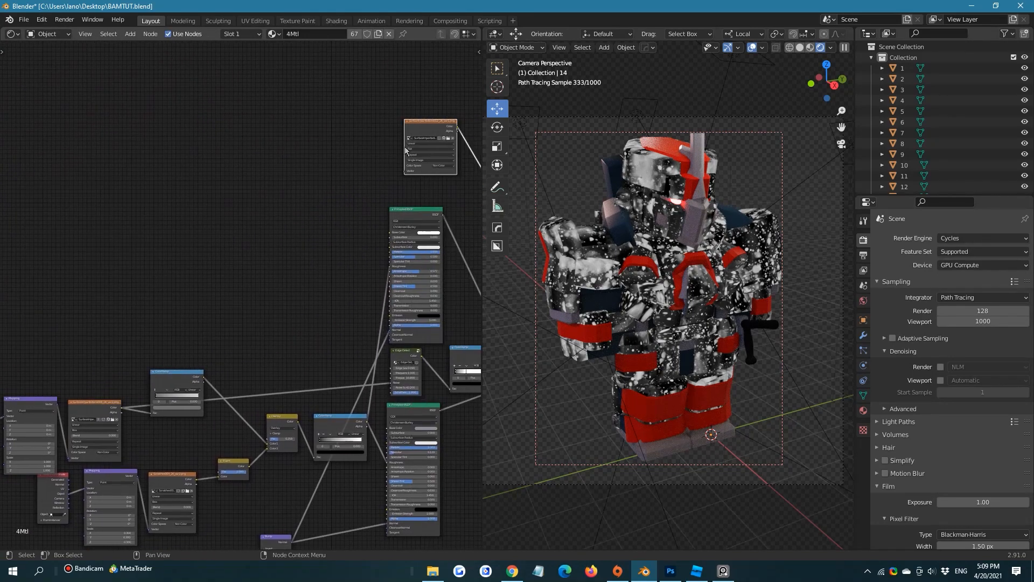
{"action": "mouse_move", "coordinate": [404, 173]}
{"action": "left_mouse_down"}
{"action": "mouse_move", "coordinate": [79, 443]}
{"action": "mouse_move", "coordinate": [72, 463]}
{"action": "mouse_move", "coordinate": [60, 408]}
{"action": "left_mouse_up"}
{"action": "left_click", "coordinate": [58, 406]}
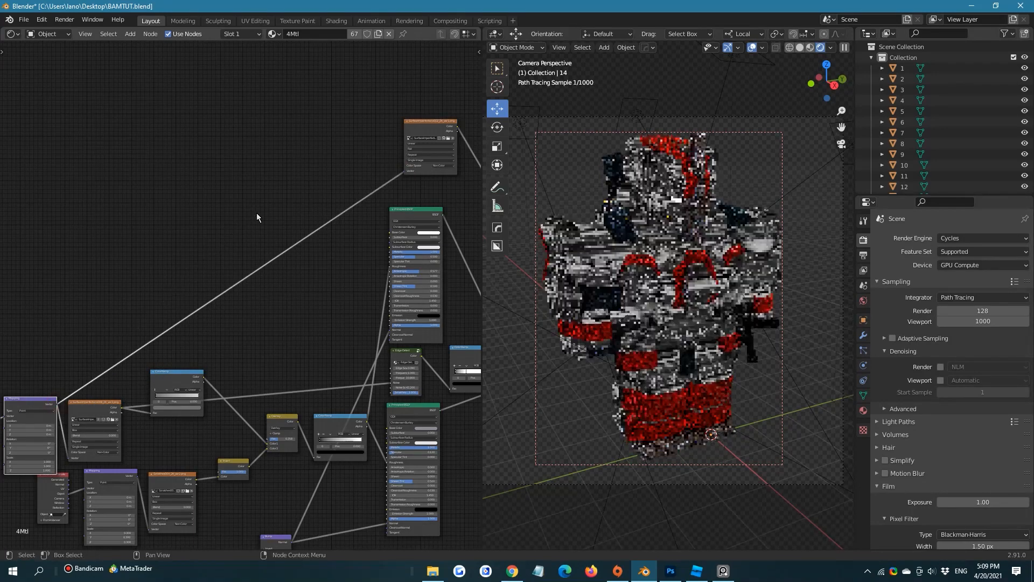
{"action": "left_click_drag", "start_coordinate": [403, 171], "coordinate": [294, 200]}
Move the surface-imperfection texture node aside and give it its own Texture Coordinate and Mapping nodes
{"action": "scroll", "coordinate": [213, 219], "scroll_direction": "up", "scroll_amount": 3}
{"action": "middle_click_drag", "start_coordinate": [345, 207], "coordinate": [168, 295]}
{"action": "scroll", "coordinate": [226, 301], "scroll_direction": "up", "scroll_amount": 4}
{"action": "scroll", "coordinate": [210, 243], "scroll_direction": "up", "scroll_amount": 1}
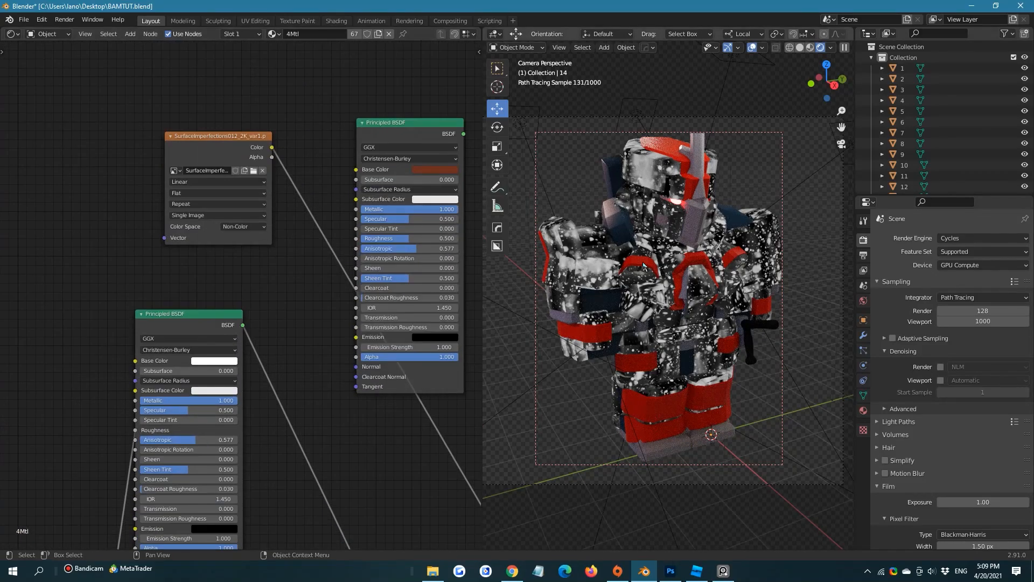
{"action": "left_click_drag", "start_coordinate": [246, 157], "coordinate": [124, 153]}
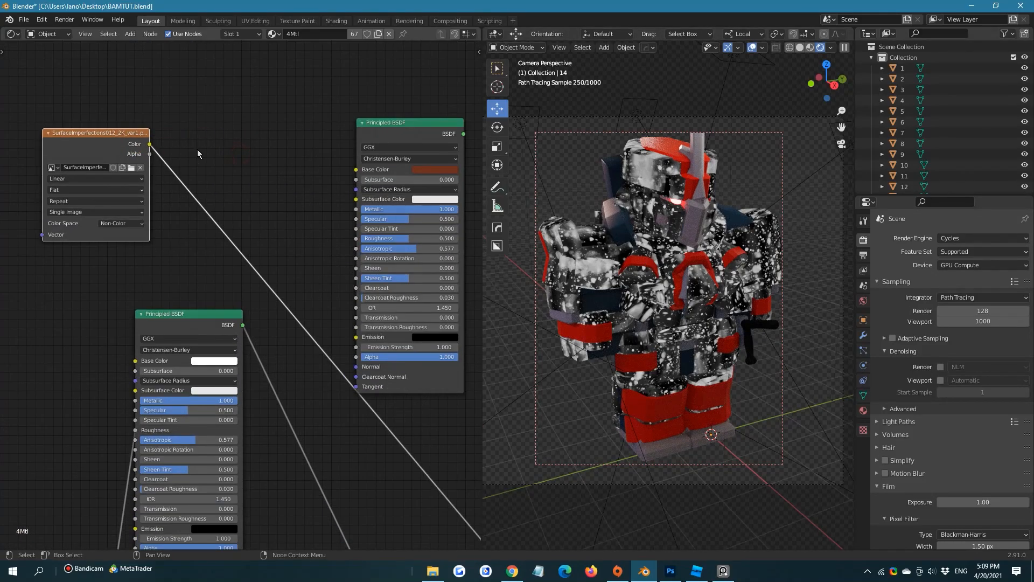
{"action": "left_click", "coordinate": [70, 123]}
{"action": "left_click", "coordinate": [88, 135]}
{"action": "key", "text": "ctrl+t"}
Set the new Mapping node's X, Y and Z scale to 3
{"action": "middle_click_drag", "start_coordinate": [277, 112], "coordinate": [481, 93]}
{"action": "scroll", "coordinate": [178, 275], "scroll_direction": "up", "scroll_amount": 1}
{"action": "left_click", "coordinate": [165, 231]}
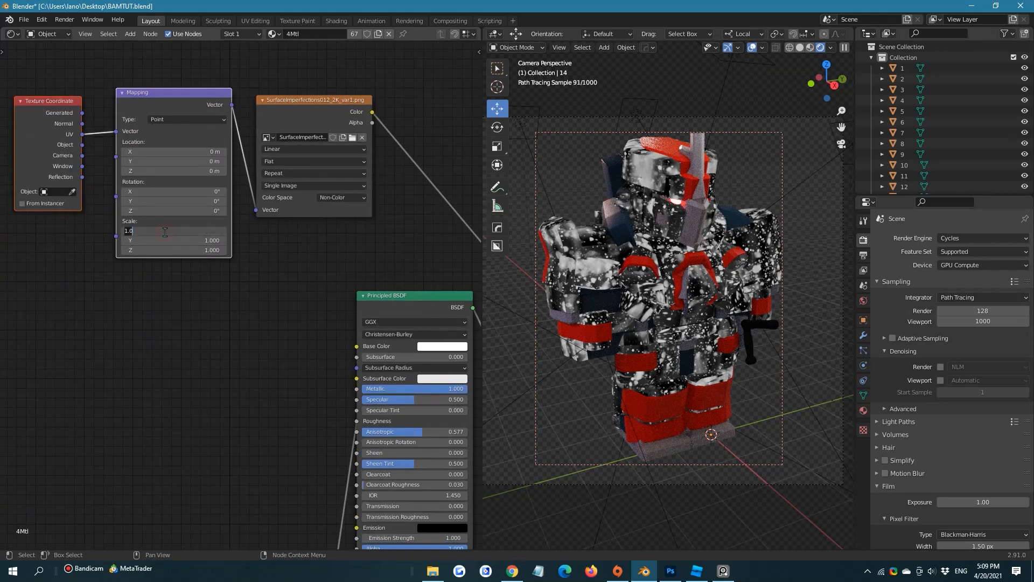
{"action": "type", "text": "3"}
{"action": "key", "text": "Return"}
{"action": "left_click", "coordinate": [167, 241]}
{"action": "type", "text": "3"}
{"action": "key", "text": "Return"}
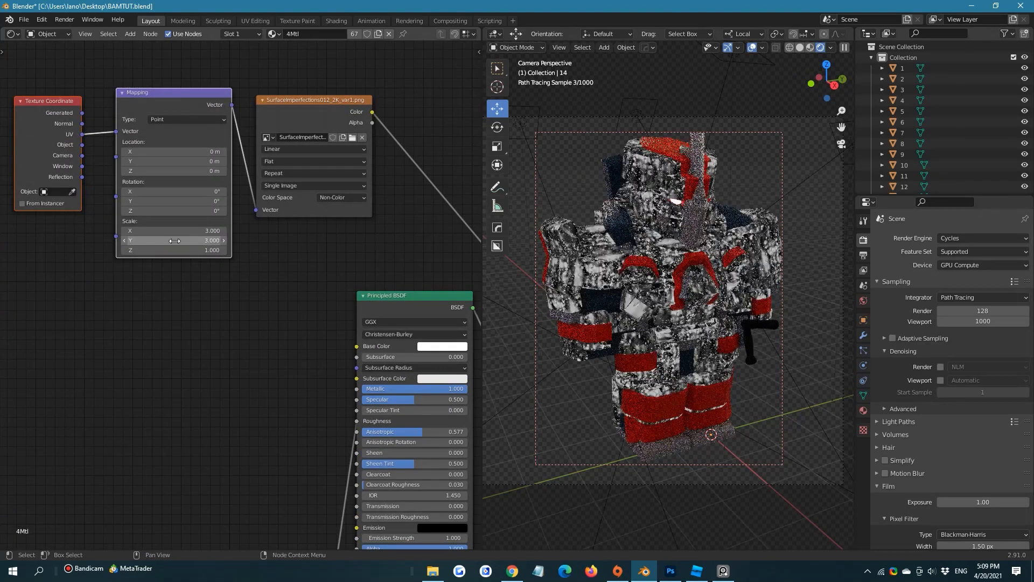
{"action": "left_click", "coordinate": [167, 250]}
{"action": "type", "text": "3"}
{"action": "key", "text": "Return"}
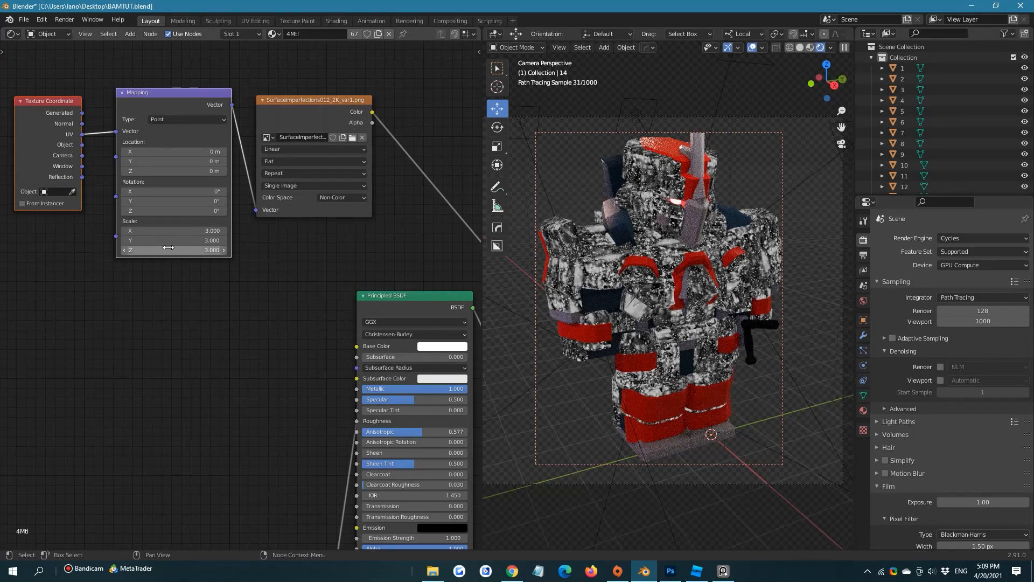
Insert a ColorRamp node on the link between the surface-imperfection texture and the Material Output
{"action": "middle_click_drag", "start_coordinate": [270, 284], "coordinate": [251, 339]}
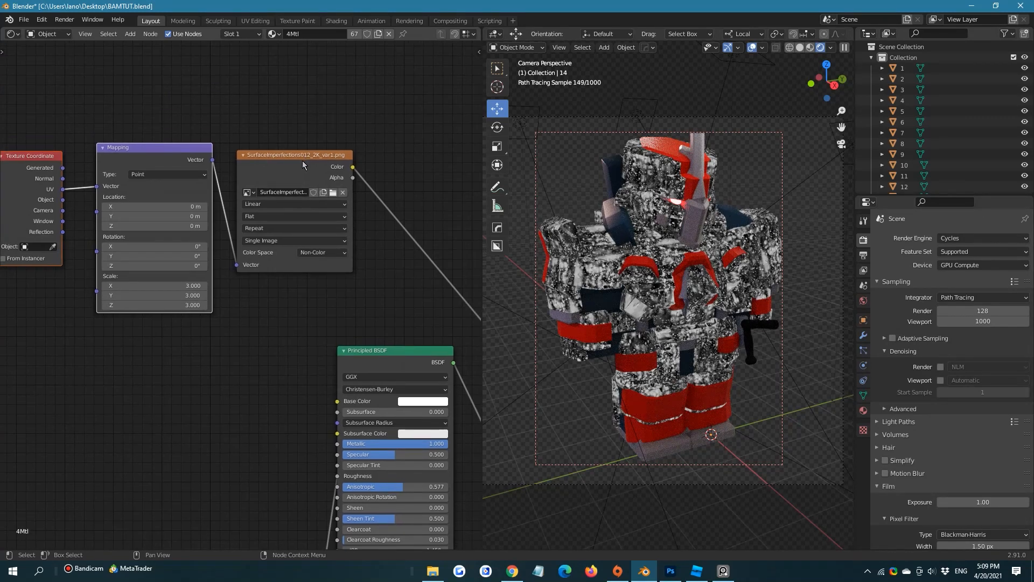
{"action": "left_click_drag", "start_coordinate": [302, 160], "coordinate": [273, 157]}
{"action": "left_click", "coordinate": [403, 148]}
{"action": "key", "text": "shift+a"}
{"action": "left_click", "coordinate": [403, 146]}
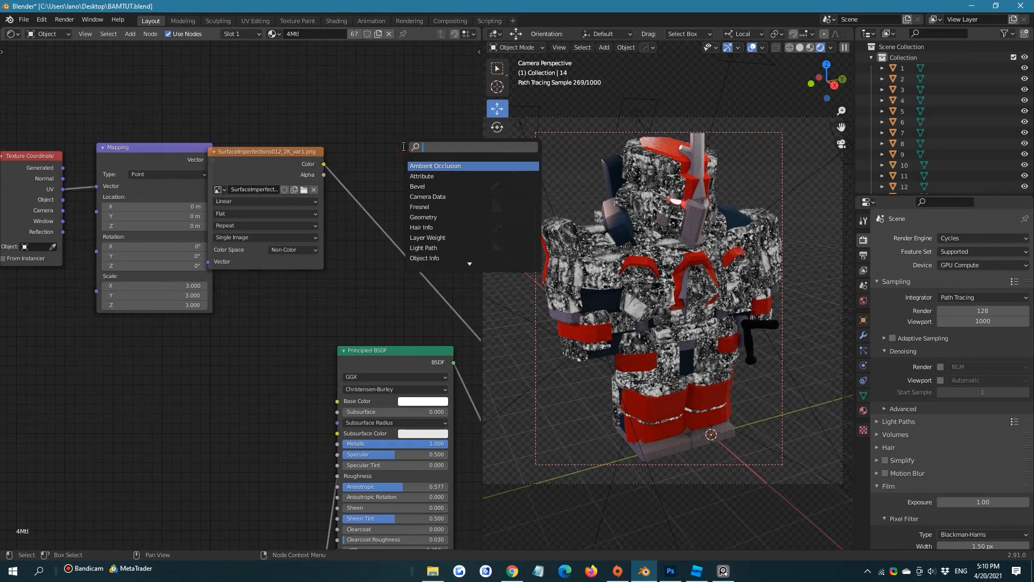
{"action": "type", "text": "color"}
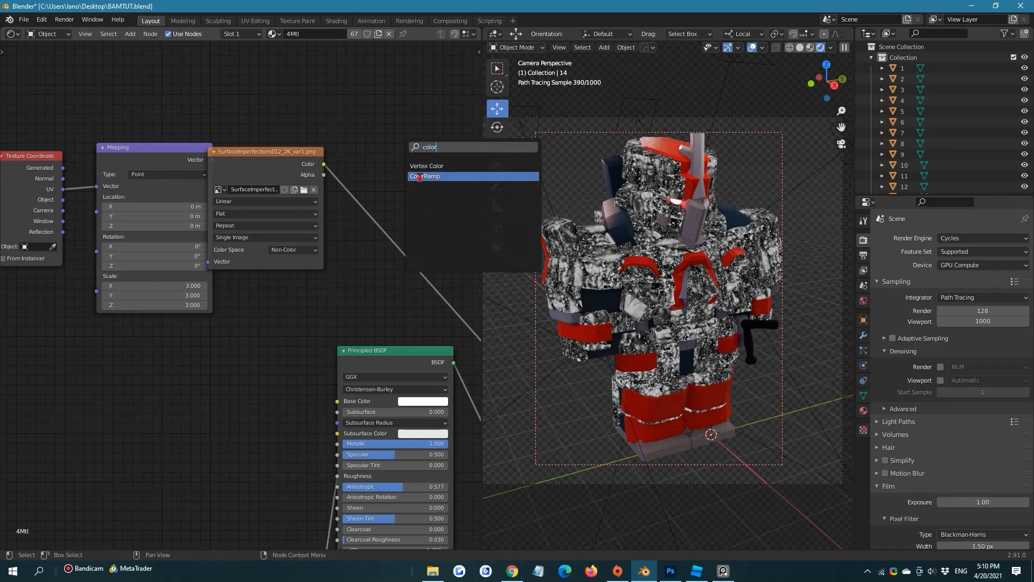
{"action": "left_click", "coordinate": [422, 176]}
{"action": "left_click", "coordinate": [387, 187]}
{"action": "middle_click_drag", "start_coordinate": [390, 189], "coordinate": [341, 198]}
Increase the mask contrast by moving the ColorRamp's black stop to 0.450 and the white stop close beside it
{"action": "scroll", "coordinate": [377, 208], "scroll_direction": "up", "scroll_amount": 1}
{"action": "left_click_drag", "start_coordinate": [455, 222], "coordinate": [384, 217]}
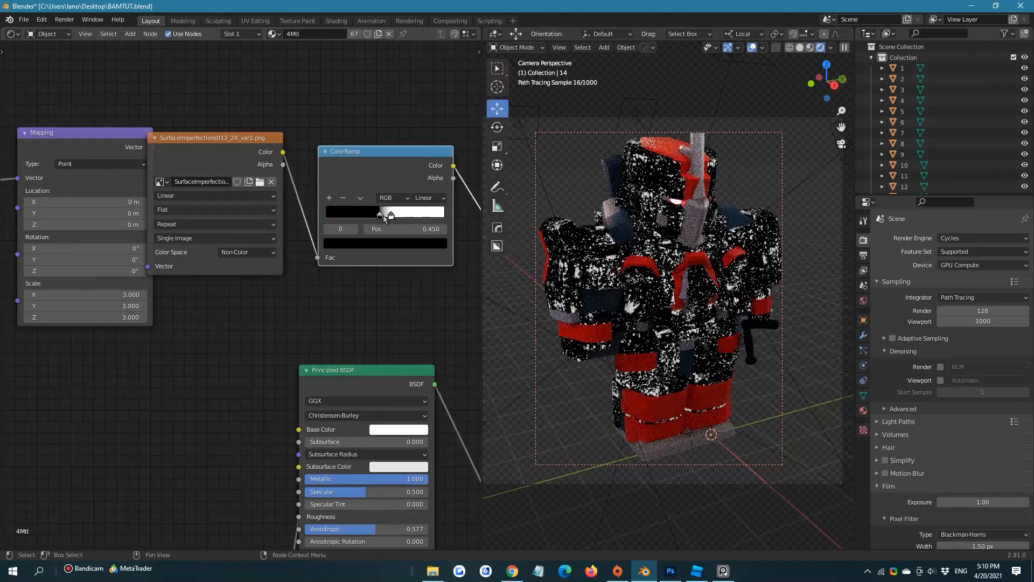
{"action": "middle_click_drag", "start_coordinate": [404, 204], "coordinate": [242, 196]}
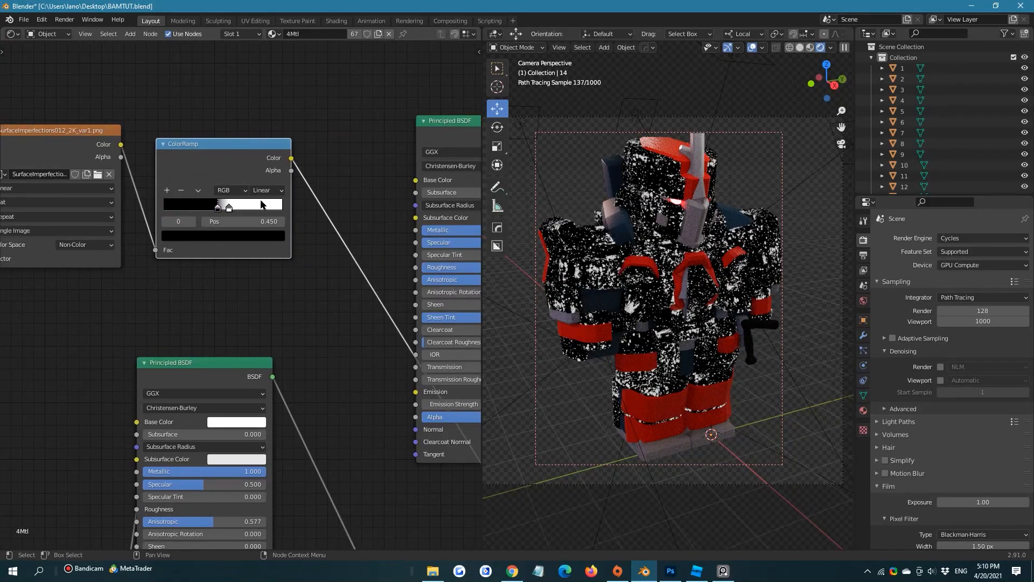
Open the image chooser of the surface-imperfection texture node and browse to the E:\Textures\Surface Imperfections folder
{"action": "middle_click_drag", "start_coordinate": [346, 255], "coordinate": [162, 194]}
{"action": "scroll", "coordinate": [257, 211], "scroll_direction": "down", "scroll_amount": 6}
{"action": "middle_click_drag", "start_coordinate": [320, 322], "coordinate": [277, 207]}
{"action": "left_click_drag", "start_coordinate": [228, 99], "coordinate": [340, 77]}
{"action": "middle_click_drag", "start_coordinate": [2, 110], "coordinate": [226, 143]}
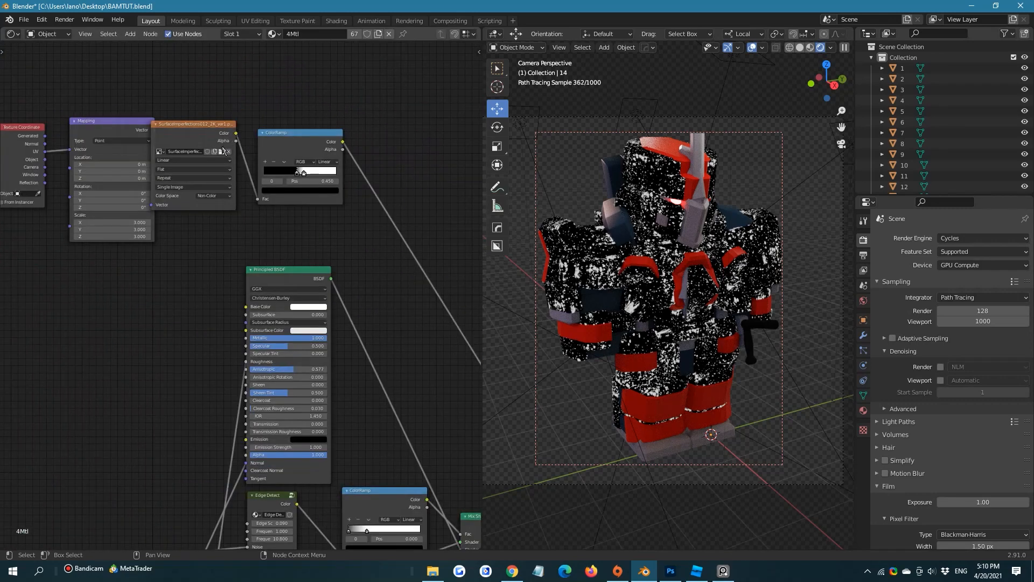
{"action": "left_click", "coordinate": [221, 151]}
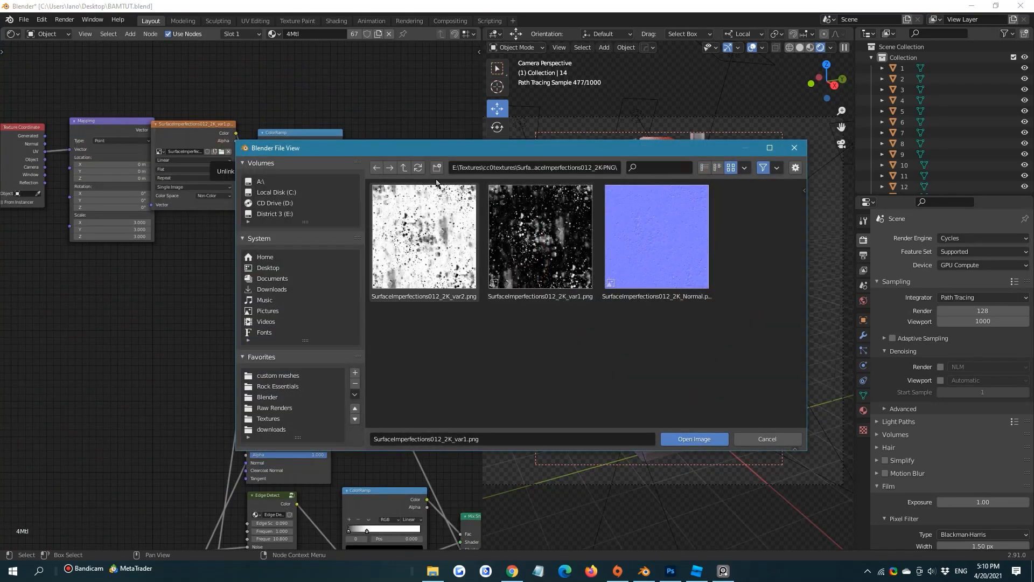
{"action": "left_click", "coordinate": [404, 169]}
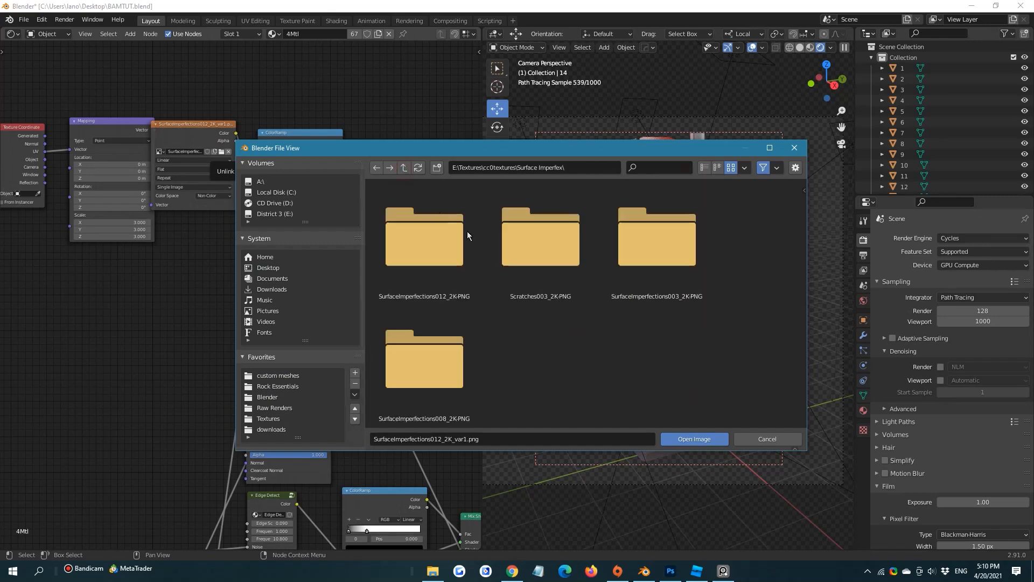
{"action": "left_click", "coordinate": [403, 169]}
{"action": "scroll", "coordinate": [538, 278], "scroll_direction": "down", "scroll_amount": 3}
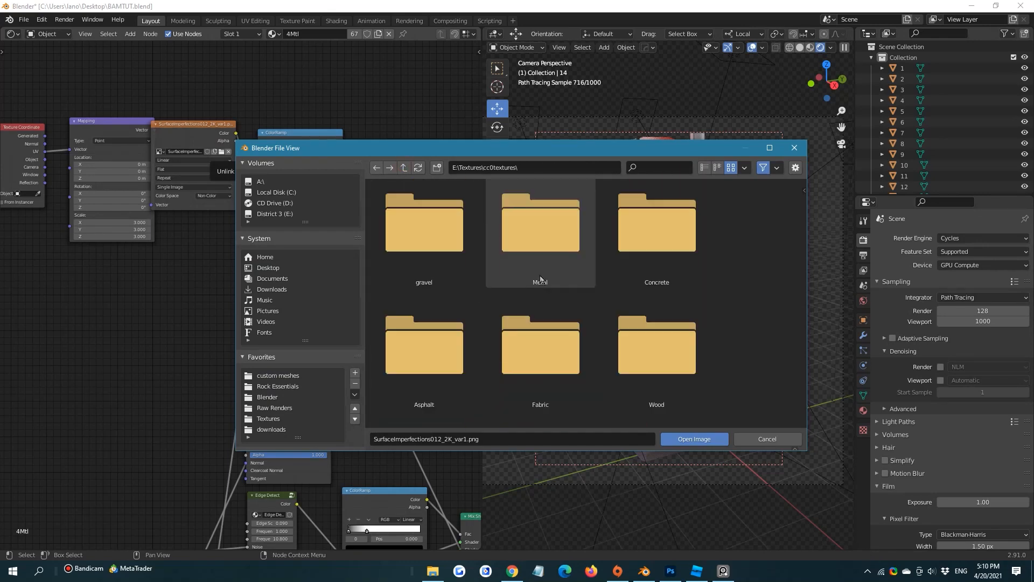
{"action": "scroll", "coordinate": [442, 217], "scroll_direction": "up", "scroll_amount": 5}
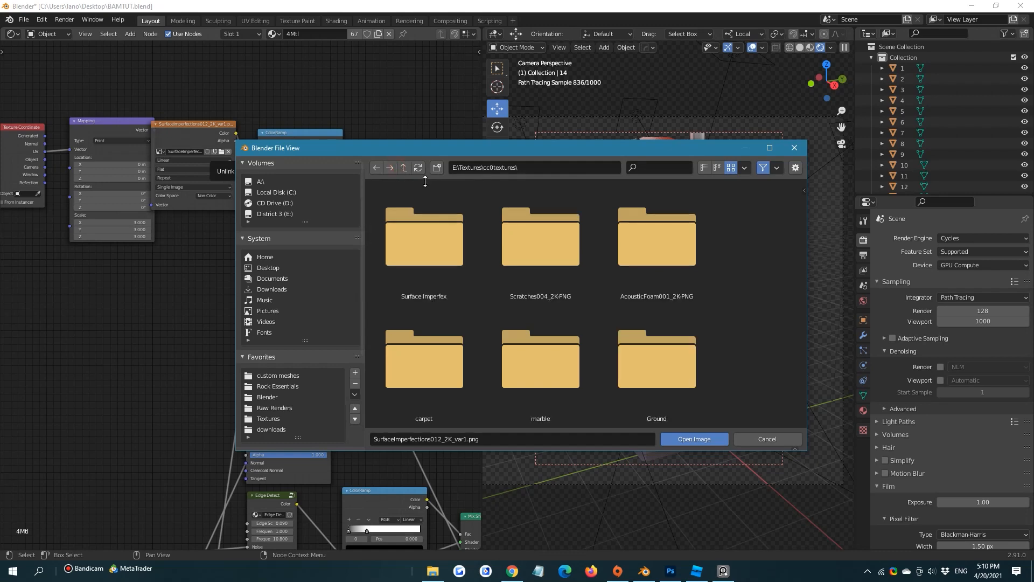
{"action": "scroll", "coordinate": [518, 252], "scroll_direction": "down", "scroll_amount": 3}
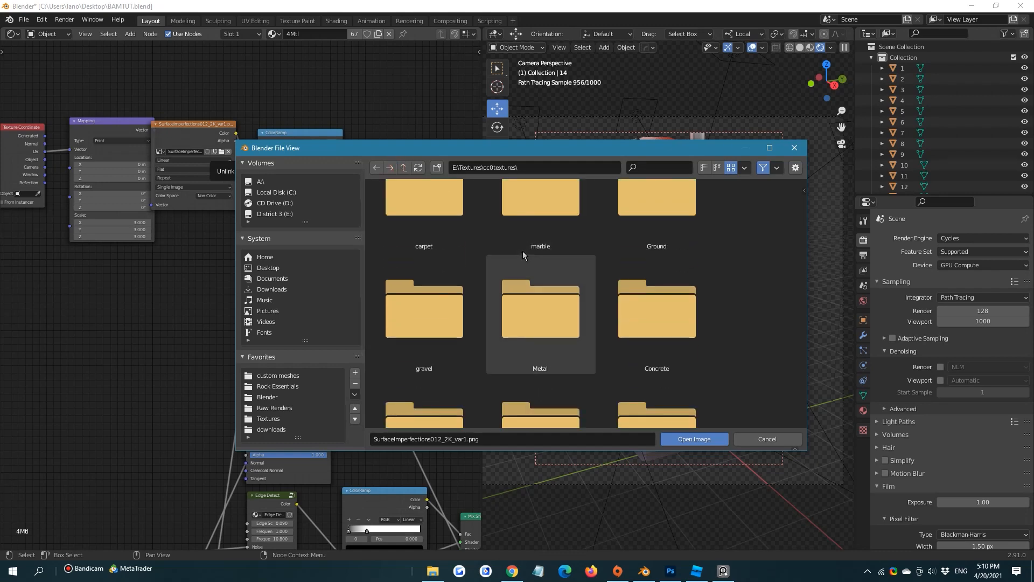
{"action": "left_click", "coordinate": [404, 168]}
{"action": "scroll", "coordinate": [564, 312], "scroll_direction": "down", "scroll_amount": 5}
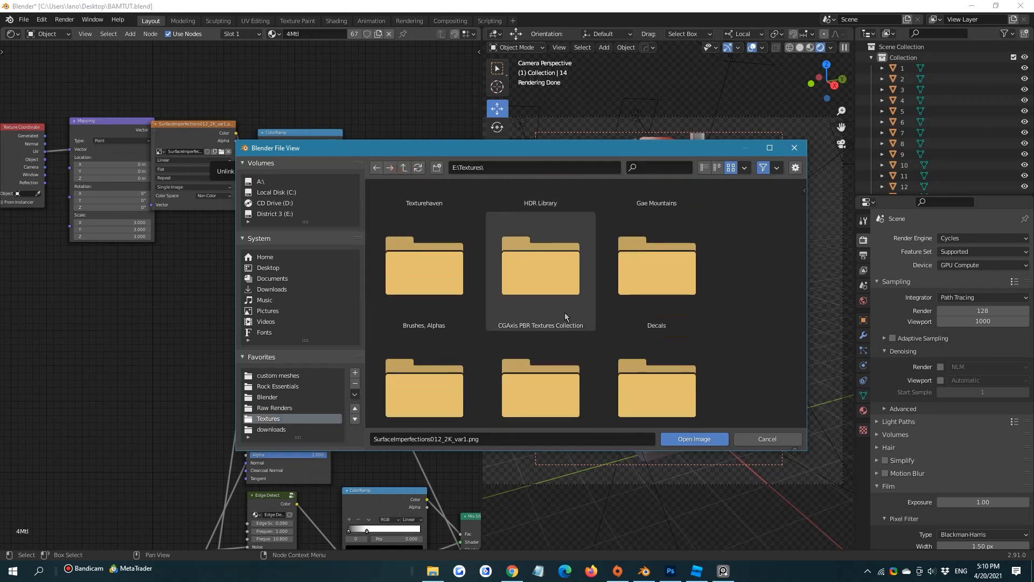
{"action": "double_click", "coordinate": [452, 358]}
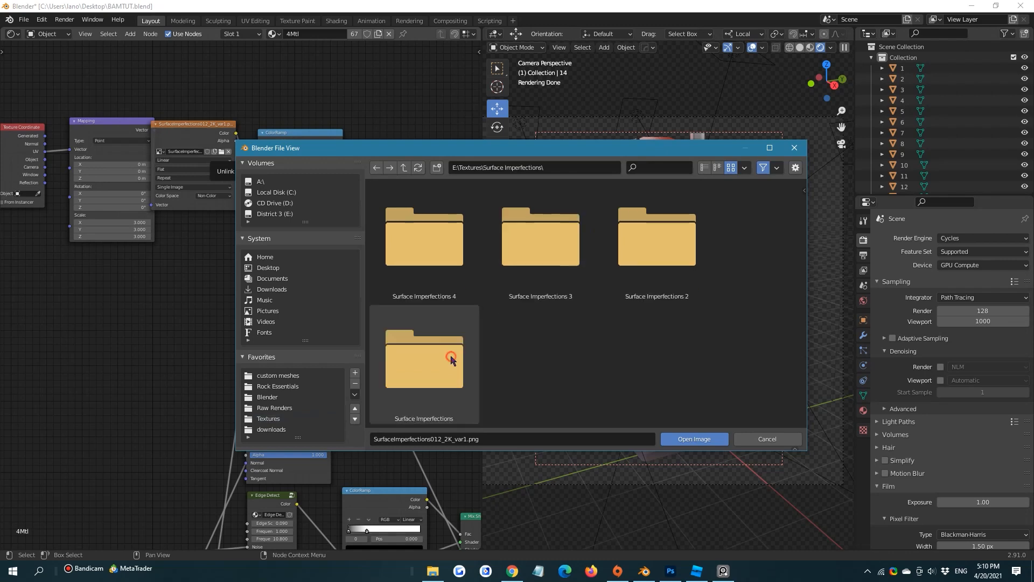
Look through the smudge, dust and fingerprint images in the Surface Imperfections 3 folder
{"action": "double_click", "coordinate": [517, 262]}
{"action": "scroll", "coordinate": [525, 282], "scroll_direction": "down", "scroll_amount": 6}
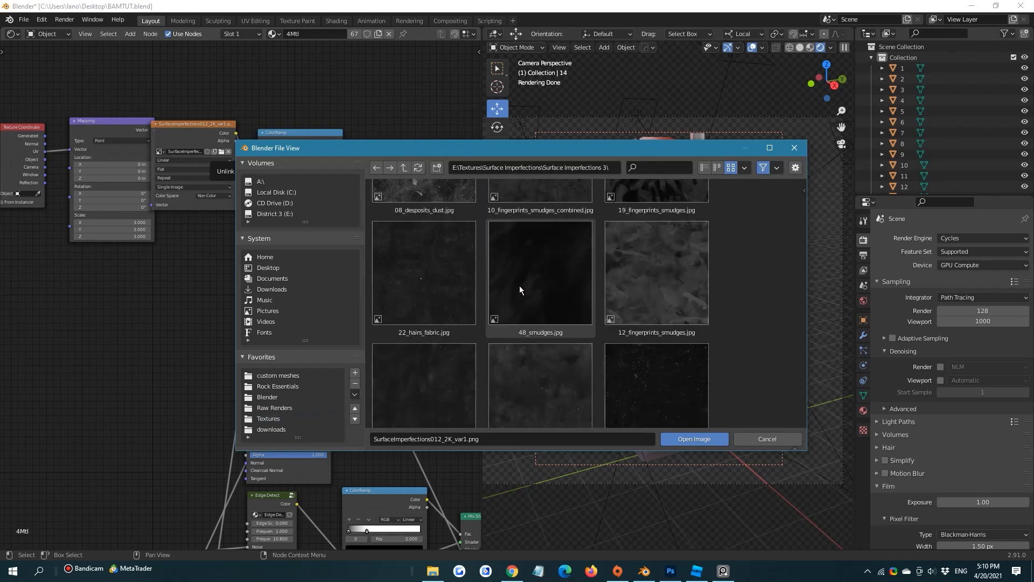
{"action": "scroll", "coordinate": [513, 282], "scroll_direction": "down", "scroll_amount": 2}
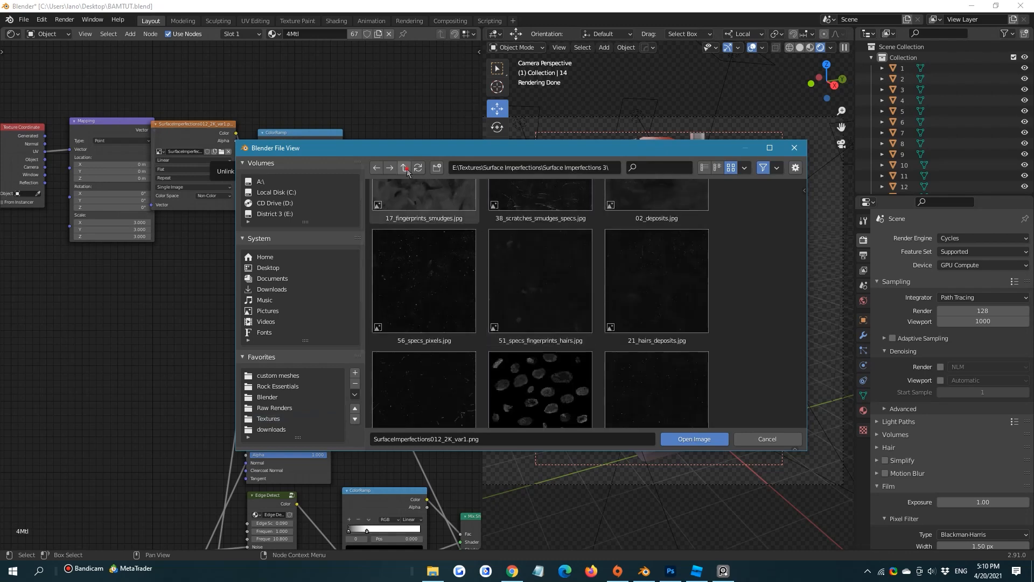
Go back one folder and open the WIPING_maps folder inside Surface Imperfections 2
{"action": "left_click", "coordinate": [403, 168]}
{"action": "double_click", "coordinate": [692, 254]}
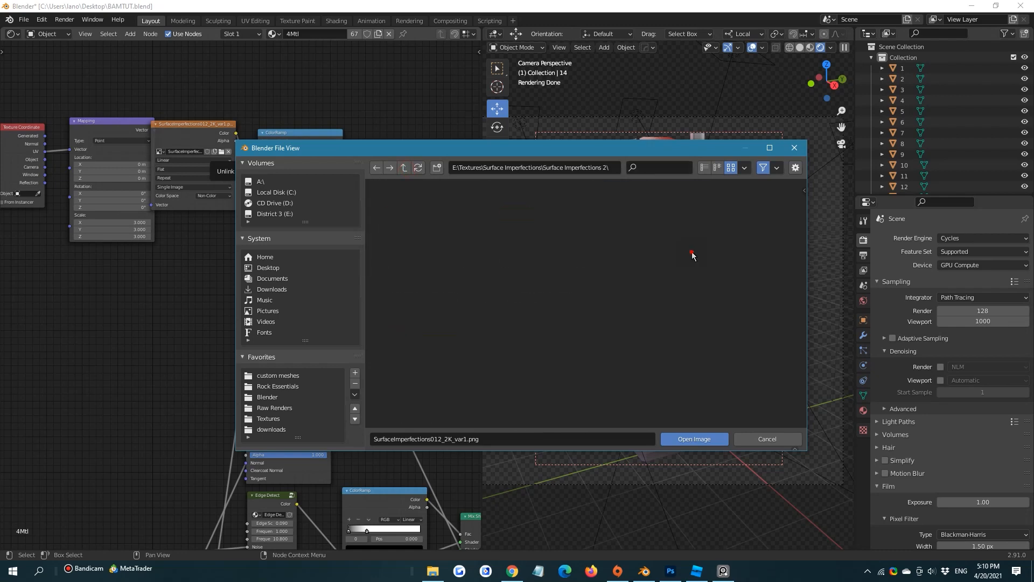
{"action": "double_click", "coordinate": [461, 247]}
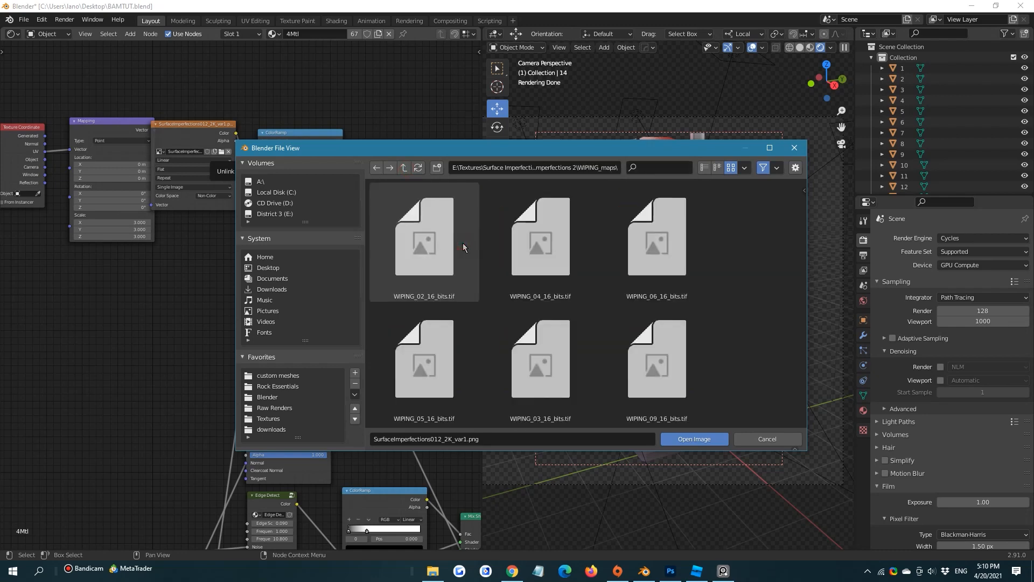
Look over the wiping maps and load WIPING_03_16_bits.tif into the imperfection texture node
{"action": "left_click", "coordinate": [461, 243]}
{"action": "left_click", "coordinate": [508, 247]}
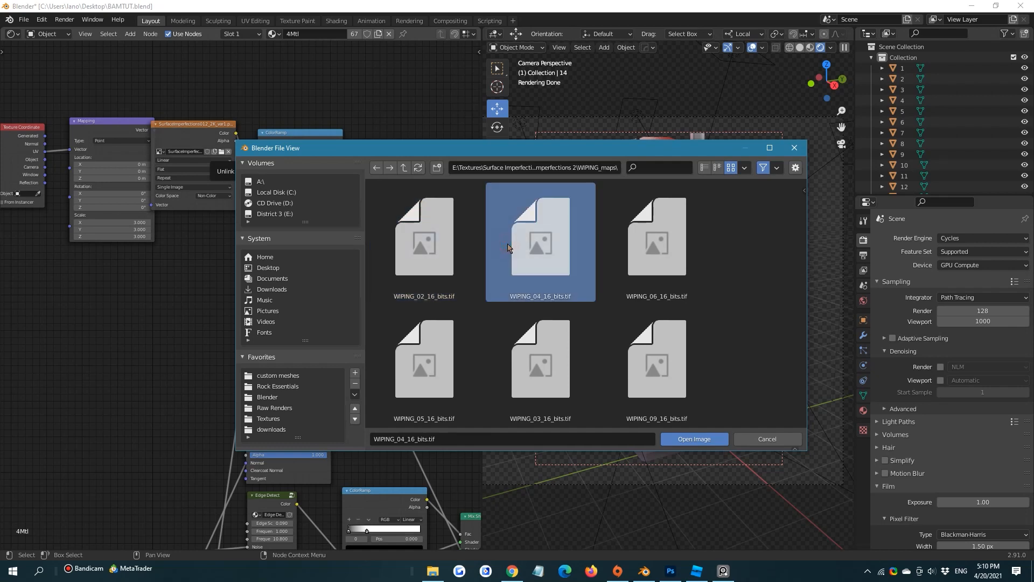
{"action": "scroll", "coordinate": [671, 367], "scroll_direction": "down", "scroll_amount": 12}
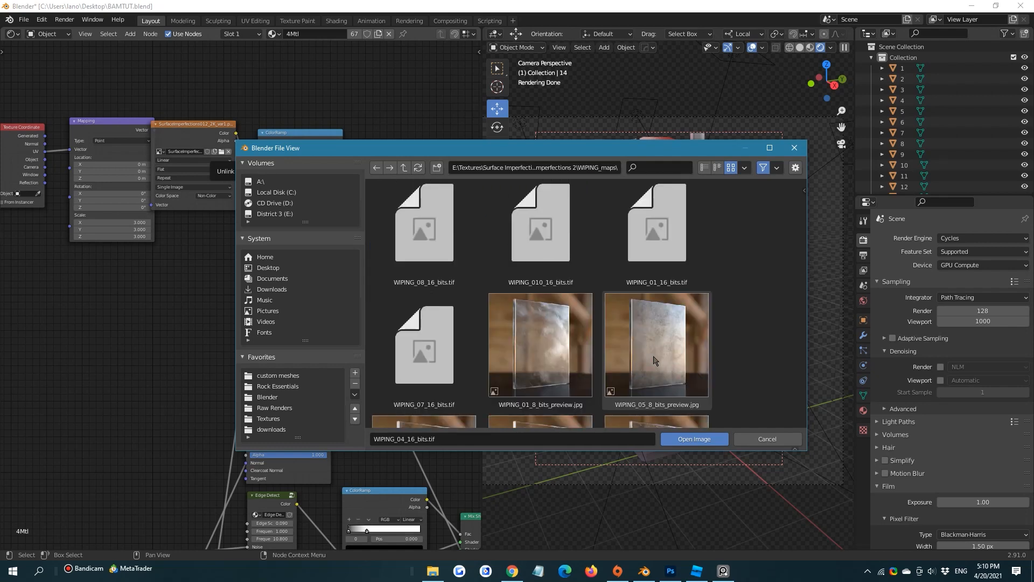
{"action": "scroll", "coordinate": [654, 357], "scroll_direction": "up", "scroll_amount": 5}
{"action": "scroll", "coordinate": [556, 263], "scroll_direction": "up", "scroll_amount": 1}
{"action": "double_click", "coordinate": [556, 262]}
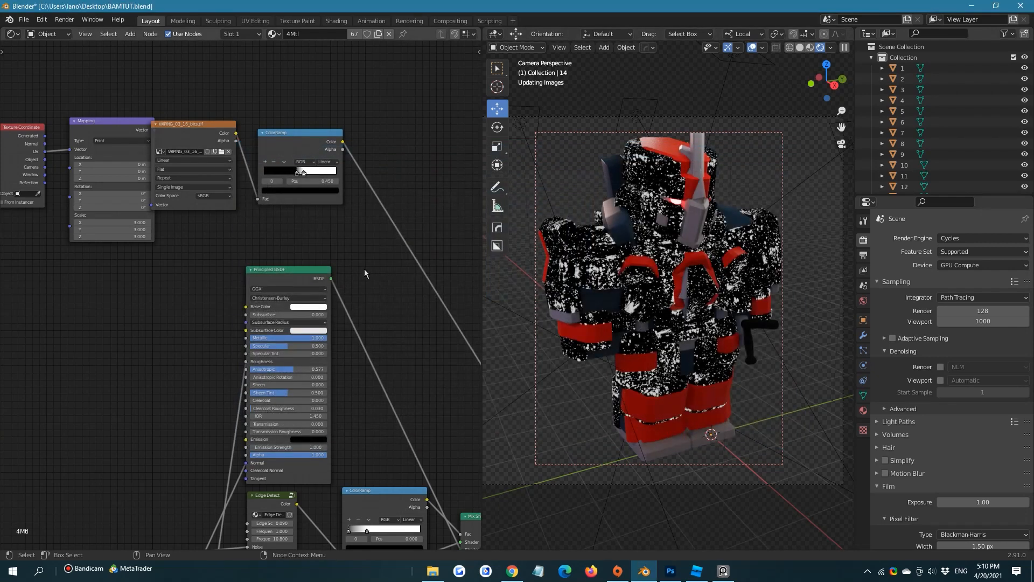
Load WIPING_02_16_bits.tif from the WIPING_maps folder into the imperfection texture node
{"action": "left_click", "coordinate": [221, 153]}
{"action": "left_click", "coordinate": [425, 243]}
{"action": "left_click", "coordinate": [683, 437]}
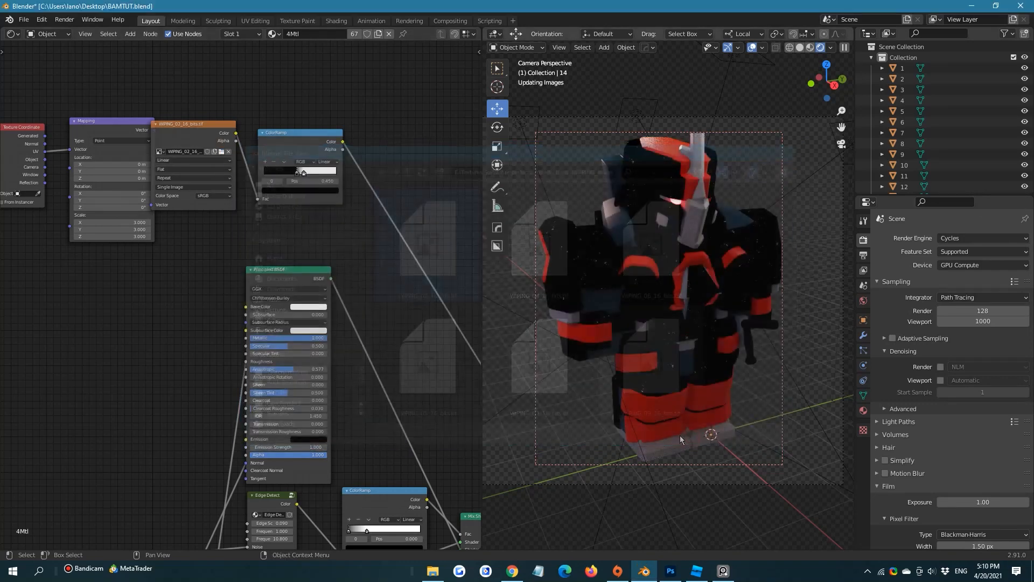
Soften the wiping mask by moving the black stop of its ColorRamp to 0.186
{"action": "middle_click_drag", "start_coordinate": [225, 226], "coordinate": [281, 290]}
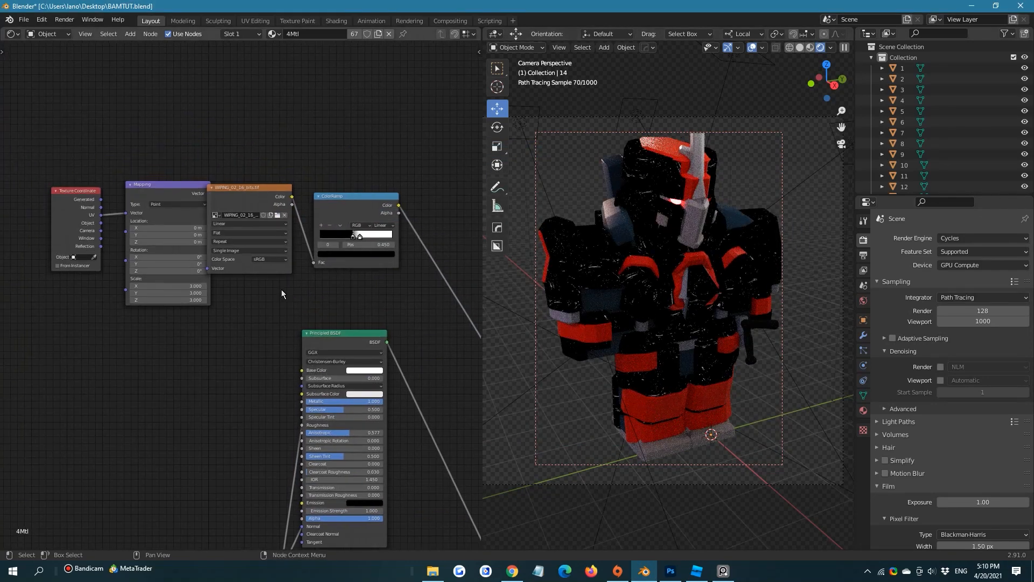
{"action": "scroll", "coordinate": [281, 291], "scroll_direction": "up", "scroll_amount": 5}
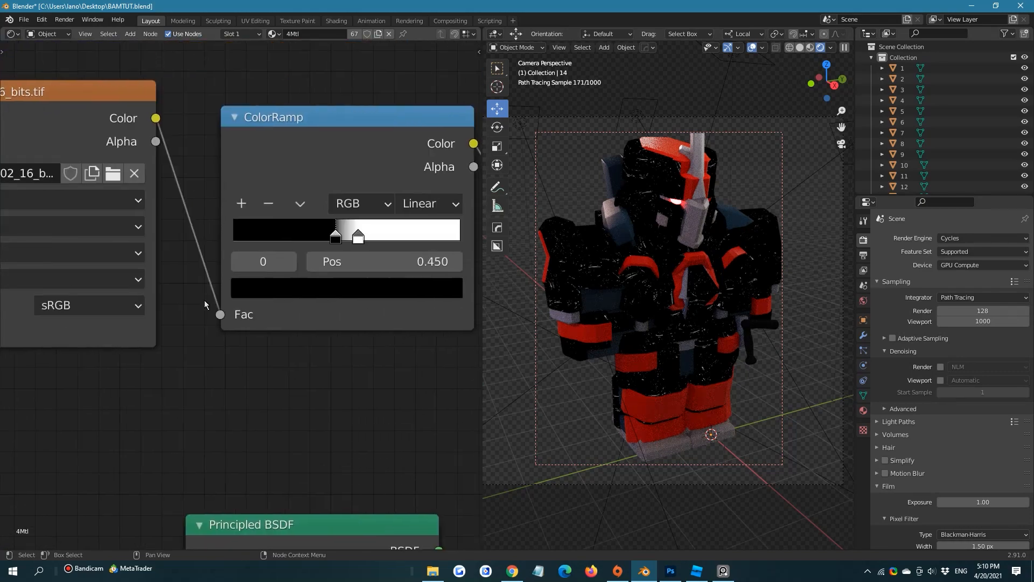
{"action": "left_click_drag", "start_coordinate": [332, 239], "coordinate": [271, 245]}
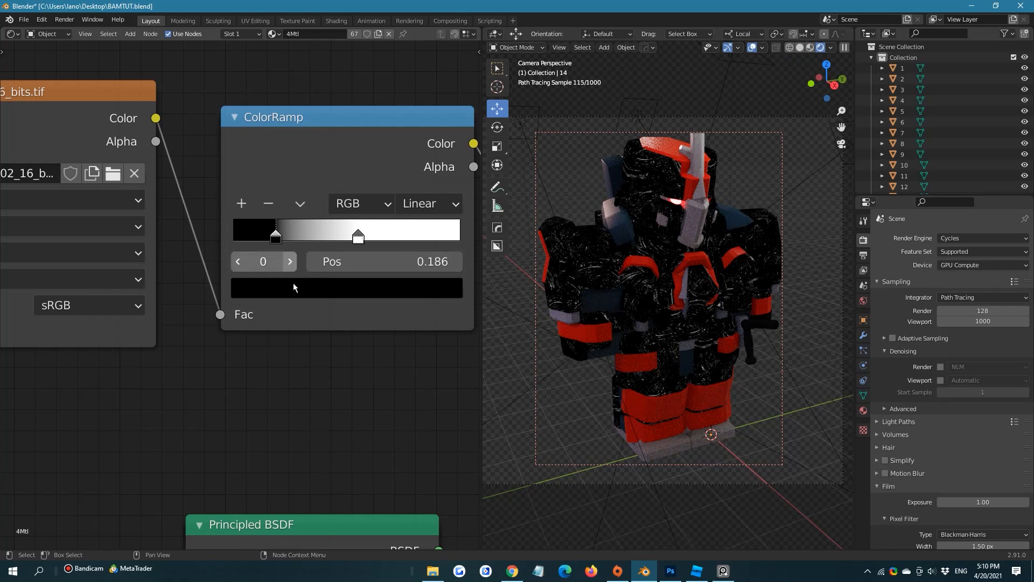
Move the unlinked rust-coloured Principled BSDF node closer to the mask's ColorRamp
{"action": "scroll", "coordinate": [286, 291], "scroll_direction": "down", "scroll_amount": 6}
{"action": "middle_click_drag", "start_coordinate": [442, 366], "coordinate": [316, 264]}
{"action": "scroll", "coordinate": [312, 256], "scroll_direction": "down", "scroll_amount": 1}
{"action": "middle_click_drag", "start_coordinate": [340, 226], "coordinate": [201, 242]}
{"action": "scroll", "coordinate": [149, 223], "scroll_direction": "down", "scroll_amount": 4}
{"action": "middle_click_drag", "start_coordinate": [152, 205], "coordinate": [202, 148]}
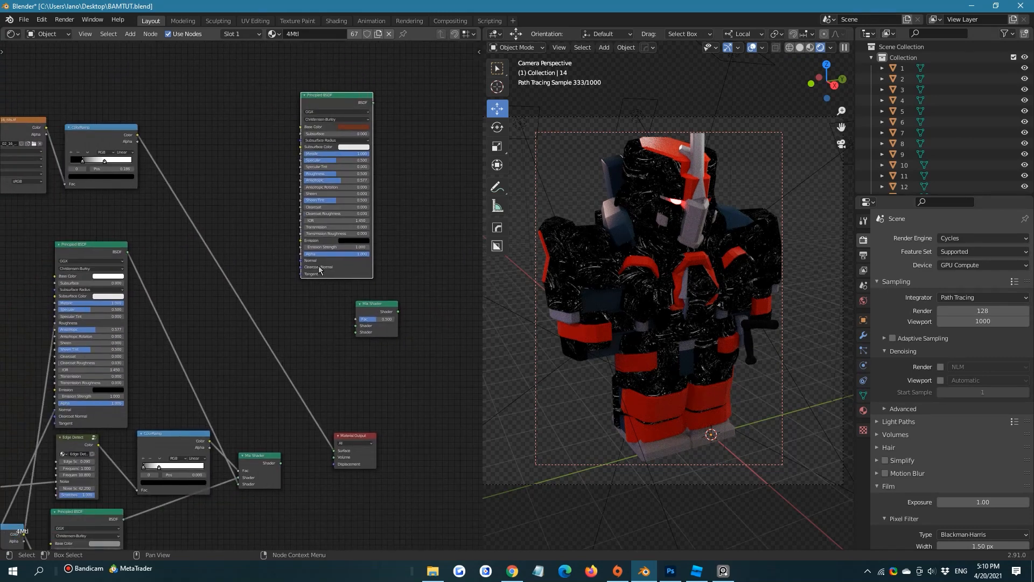
{"action": "left_click_drag", "start_coordinate": [327, 109], "coordinate": [273, 102]}
{"action": "middle_click_drag", "start_coordinate": [306, 201], "coordinate": [261, 202]}
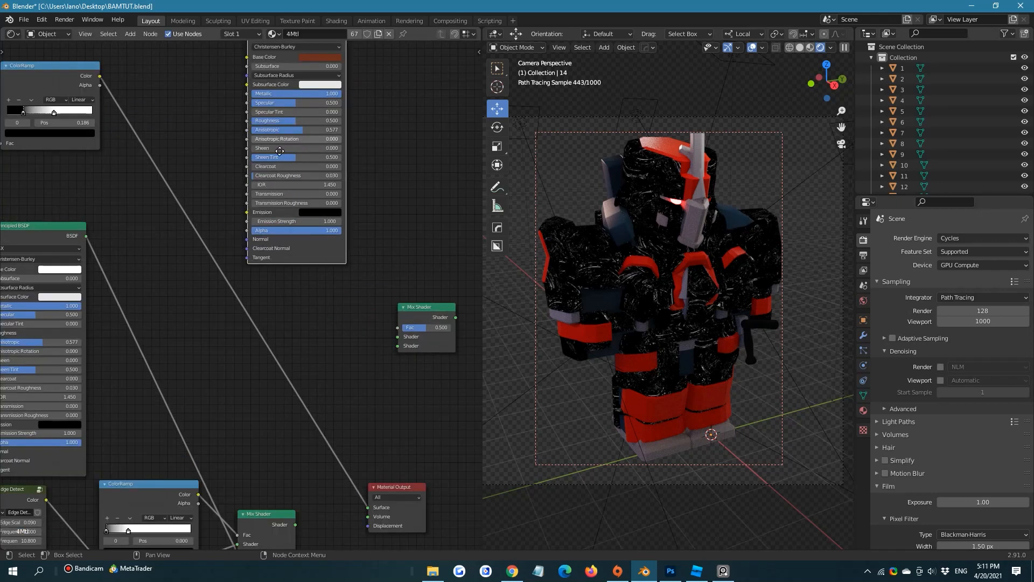
Connect the mask ColorRamp to the free Mix Shader's Fac, the rust Principled BSDF to its first Shader input and the metal Mix Shader to its second
{"action": "scroll", "coordinate": [261, 202], "scroll_direction": "up", "scroll_amount": 1}
{"action": "middle_click_drag", "start_coordinate": [240, 356], "coordinate": [400, 373]}
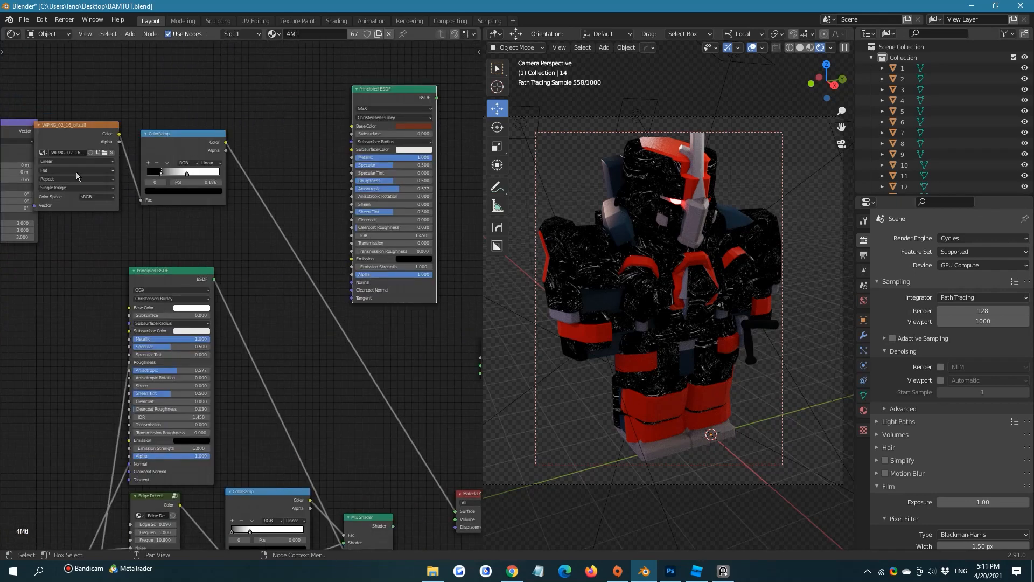
{"action": "scroll", "coordinate": [73, 151], "scroll_direction": "down", "scroll_amount": 1}
{"action": "middle_click_drag", "start_coordinate": [38, 143], "coordinate": [145, 146]}
{"action": "middle_click_drag", "start_coordinate": [471, 225], "coordinate": [274, 217]}
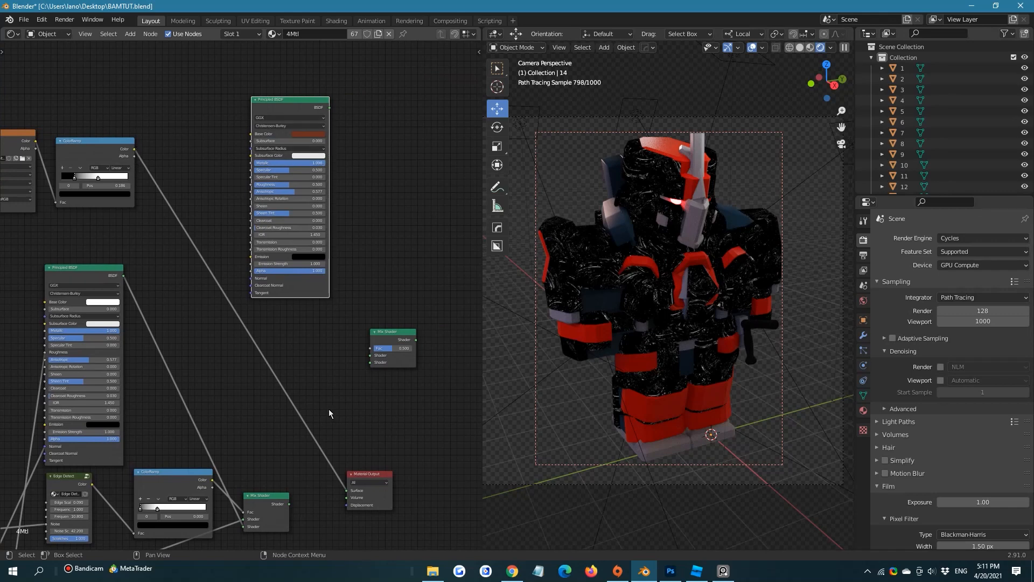
{"action": "left_click_drag", "start_coordinate": [134, 151], "coordinate": [338, 356]}
{"action": "middle_click_drag", "start_coordinate": [383, 360], "coordinate": [356, 329]}
{"action": "left_click_drag", "start_coordinate": [305, 80], "coordinate": [297, 338]}
{"action": "left_click_drag", "start_coordinate": [262, 472], "coordinate": [297, 338]}
Reposition the new Mix Shader and the Material Output, and link the mixed shader to the output's Surface
{"action": "left_click_drag", "start_coordinate": [337, 317], "coordinate": [387, 311]}
{"action": "left_click_drag", "start_coordinate": [336, 443], "coordinate": [414, 408]}
{"action": "left_click_drag", "start_coordinate": [390, 322], "coordinate": [401, 422]}
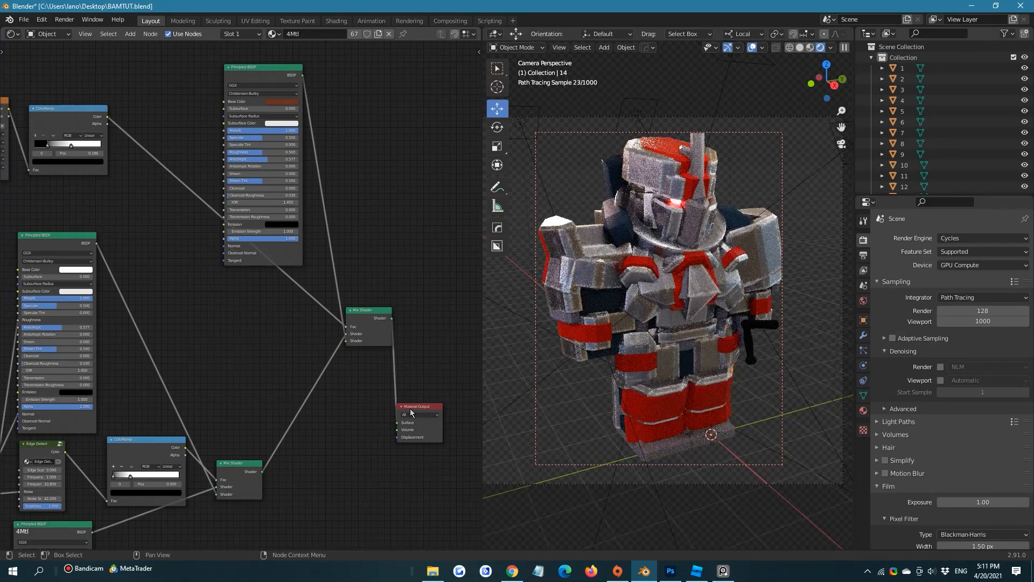
{"action": "scroll", "coordinate": [619, 181], "scroll_direction": "up", "scroll_amount": 5}
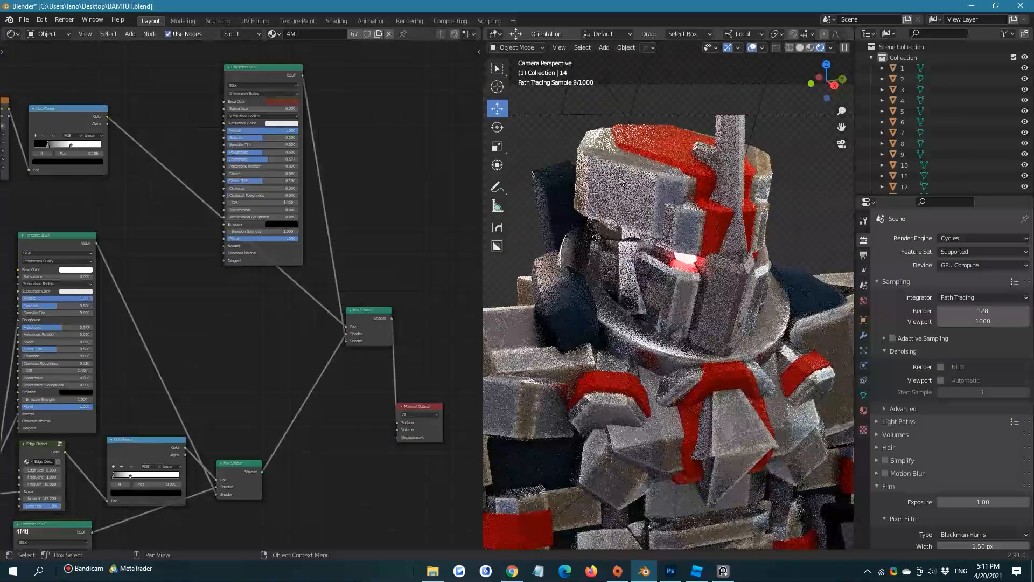
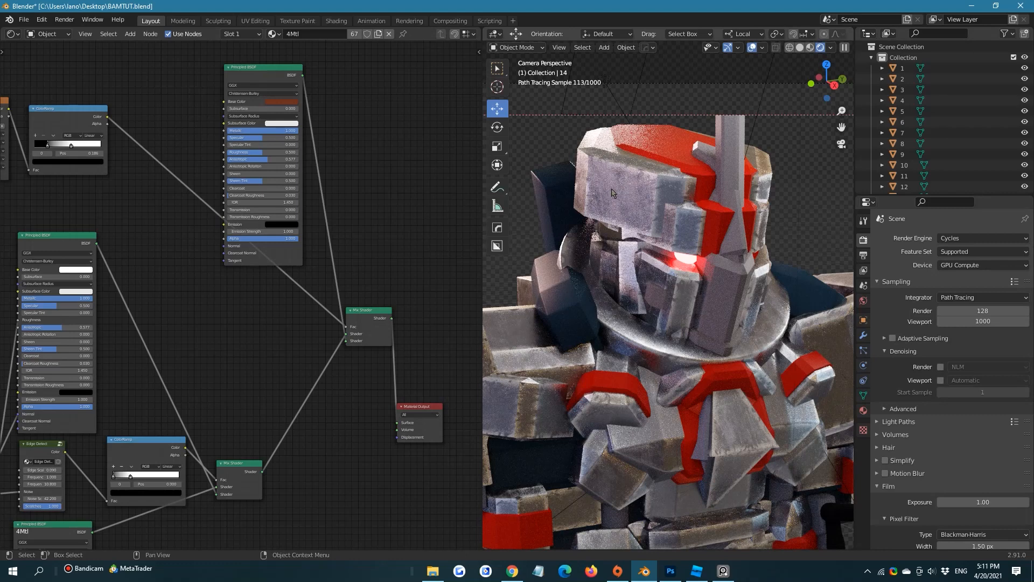
Spread out the final Mix Shader and the Material Output, and move the wiping mask ColorRamp's black stop to 0.000
{"action": "left_click_drag", "start_coordinate": [365, 326], "coordinate": [368, 344]}
{"action": "left_click_drag", "start_coordinate": [407, 410], "coordinate": [454, 338]}
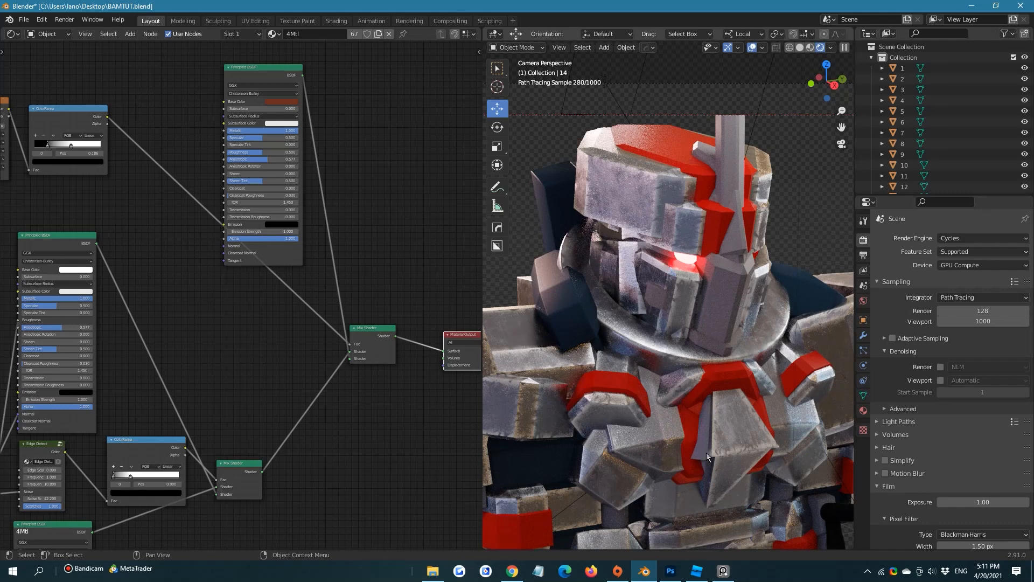
{"action": "scroll", "coordinate": [97, 198], "scroll_direction": "up", "scroll_amount": 3}
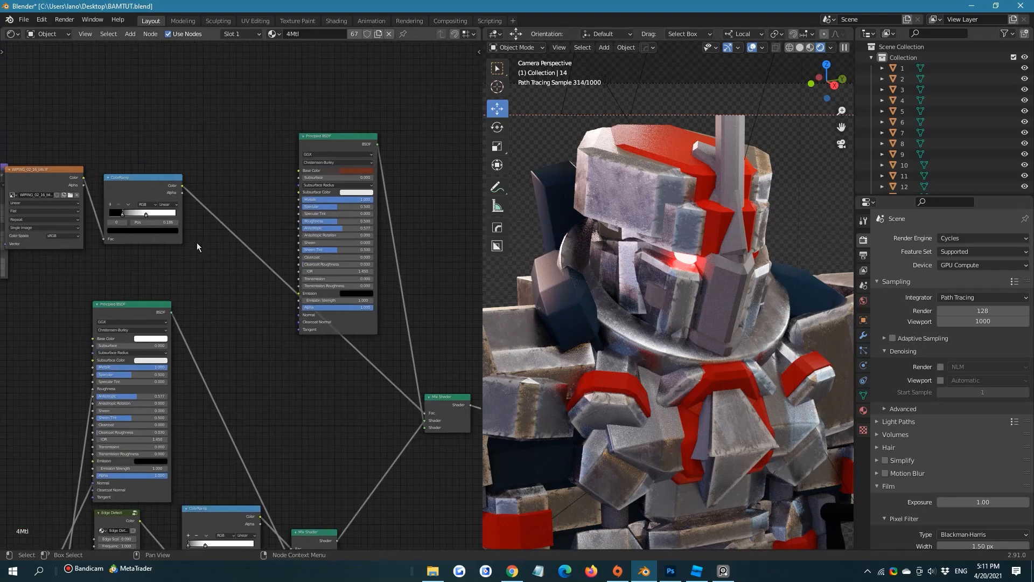
{"action": "left_click_drag", "start_coordinate": [103, 197], "coordinate": [65, 202]}
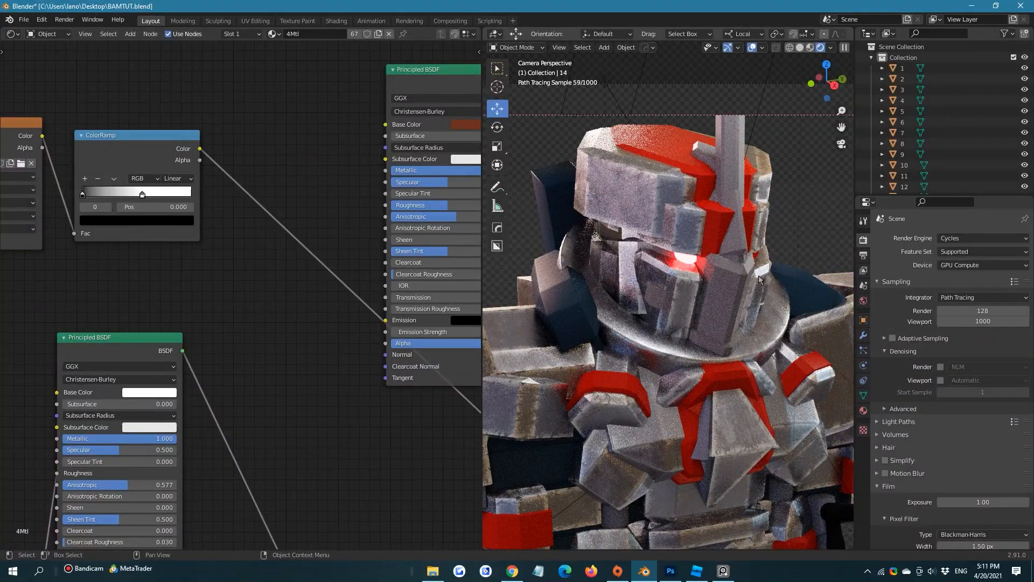
{"action": "middle_click_drag", "start_coordinate": [832, 340], "coordinate": [753, 316], "text": "shift"}
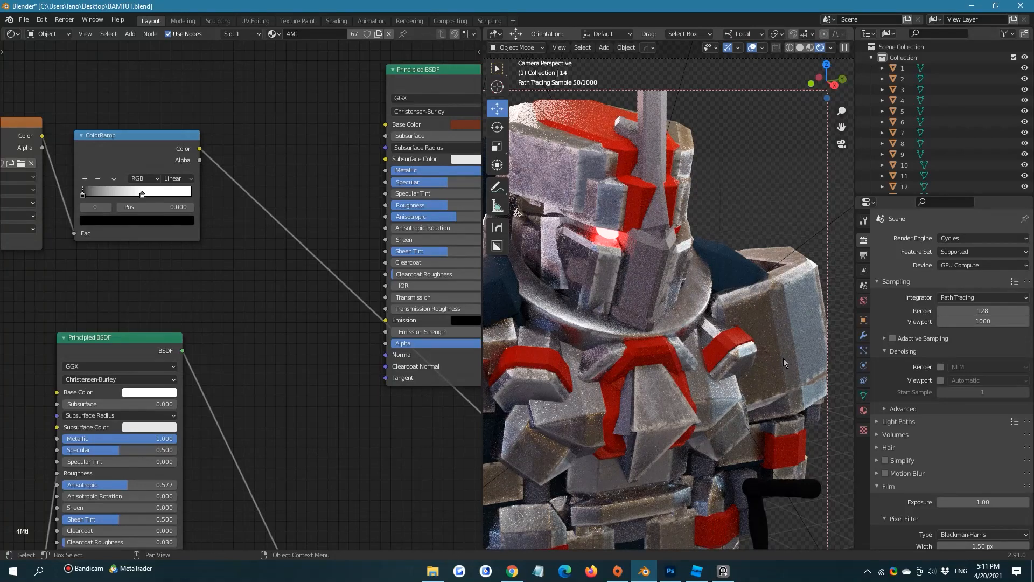
Preview the wiping mask on the armor by linking its ColorRamp's Color directly to the Material Output's Surface
{"action": "scroll", "coordinate": [238, 189], "scroll_direction": "down", "scroll_amount": 1}
{"action": "scroll", "coordinate": [238, 189], "scroll_direction": "down", "scroll_amount": 2}
{"action": "middle_click_drag", "start_coordinate": [238, 189], "coordinate": [148, 105]}
{"action": "scroll", "coordinate": [148, 104], "scroll_direction": "down", "scroll_amount": 1}
{"action": "middle_click_drag", "start_coordinate": [44, 93], "coordinate": [57, 92]}
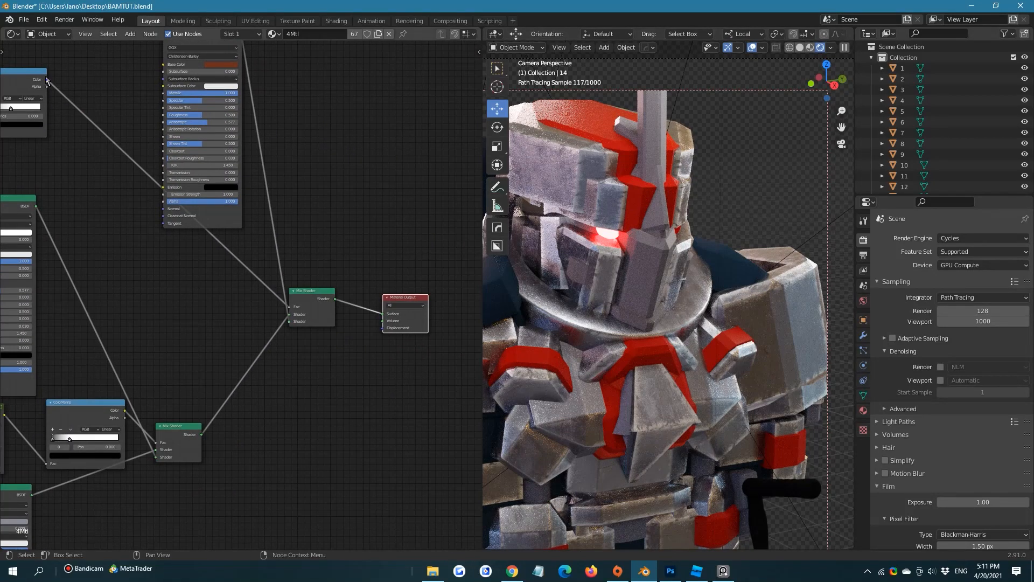
{"action": "mouse_move", "coordinate": [41, 75]}
{"action": "left_mouse_down"}
{"action": "mouse_move", "coordinate": [160, 151]}
{"action": "mouse_move", "coordinate": [39, 72]}
{"action": "left_mouse_up"}
{"action": "middle_click_drag", "start_coordinate": [53, 83], "coordinate": [91, 135]}
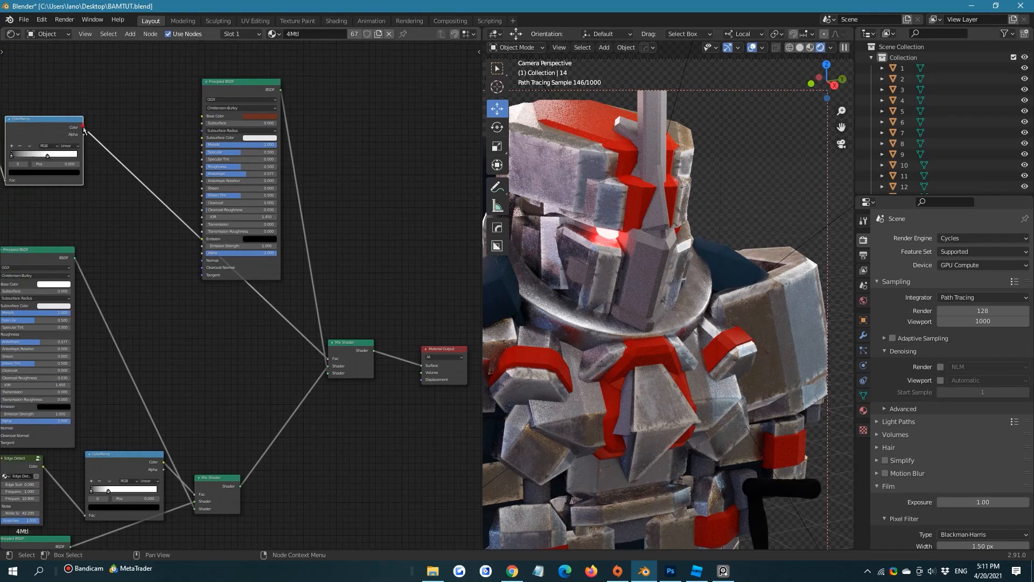
{"action": "left_click_drag", "start_coordinate": [83, 129], "coordinate": [422, 366]}
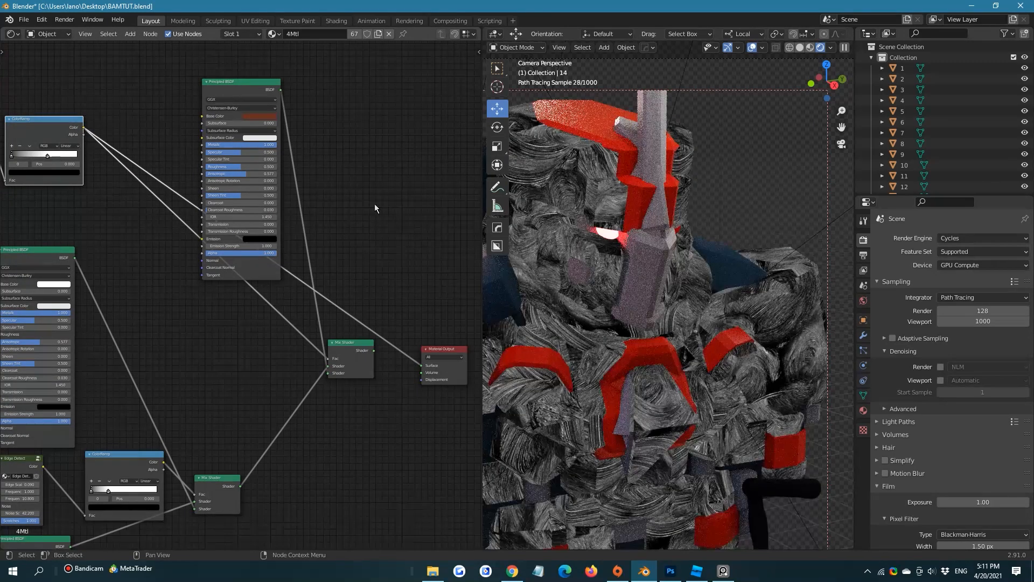
Tighten the wiping mask's contrast by moving the ColorRamp's white stop close to the black end and the black stop to 0.127
{"action": "middle_click_drag", "start_coordinate": [96, 143], "coordinate": [227, 173]}
{"action": "scroll", "coordinate": [226, 173], "scroll_direction": "up", "scroll_amount": 2}
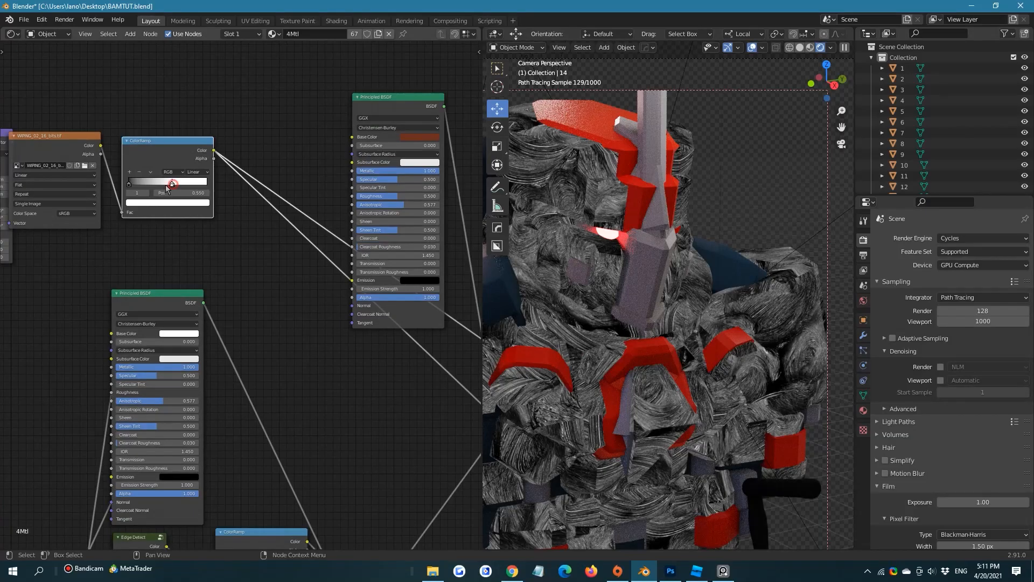
{"action": "left_click_drag", "start_coordinate": [166, 188], "coordinate": [137, 184]}
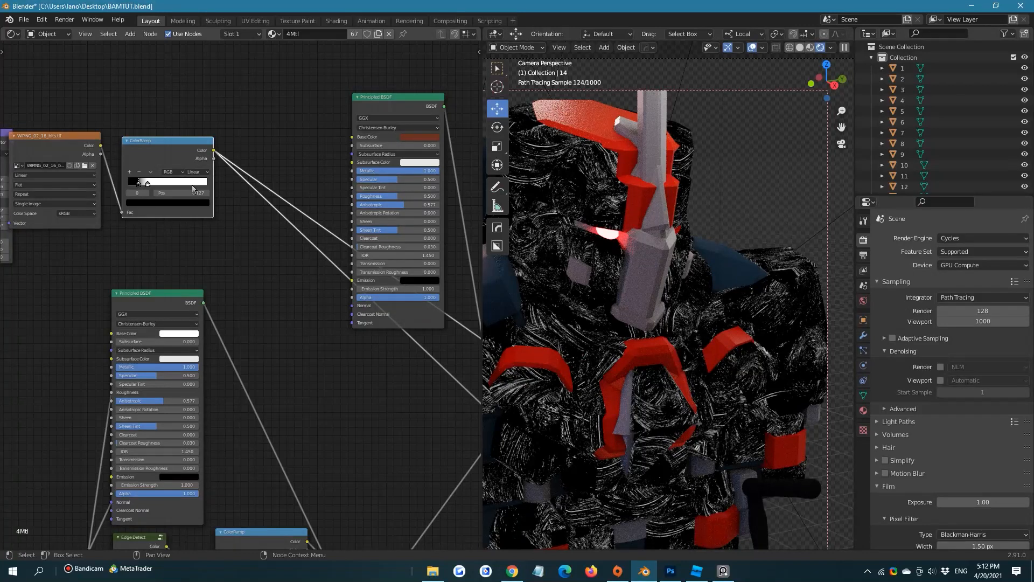
{"action": "middle_click_drag", "start_coordinate": [220, 200], "coordinate": [137, 141]}
Set the rust-coloured Principled BSDF's Metallic to 0.000
{"action": "scroll", "coordinate": [162, 173], "scroll_direction": "down", "scroll_amount": 2}
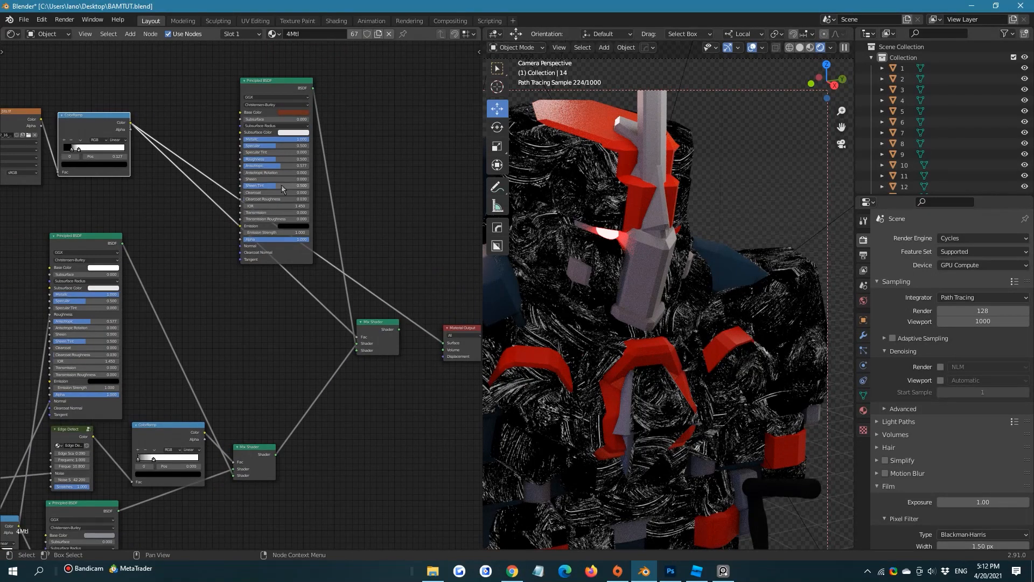
{"action": "left_click", "coordinate": [397, 135]}
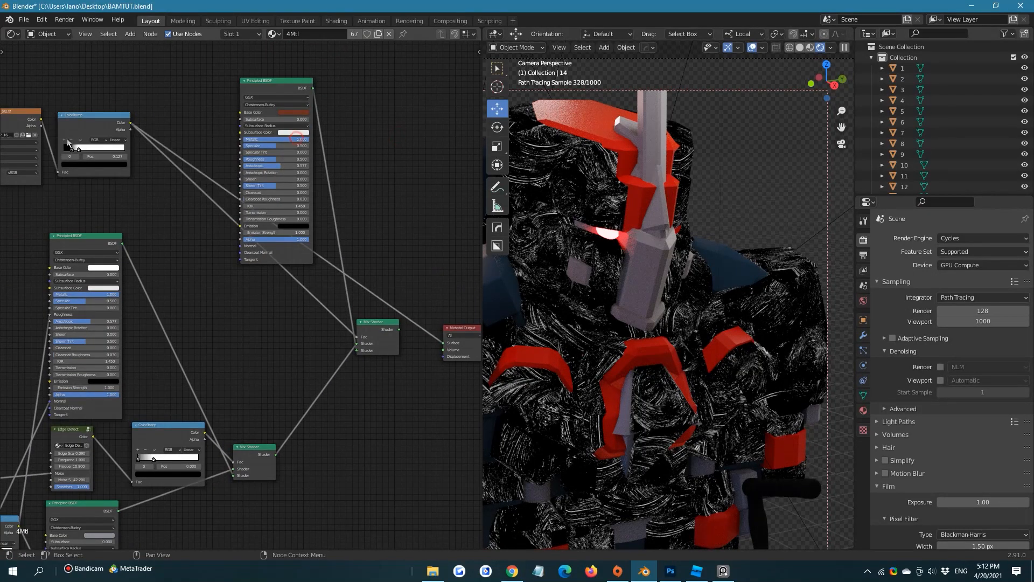
{"action": "left_click_drag", "start_coordinate": [295, 139], "coordinate": [246, 140]}
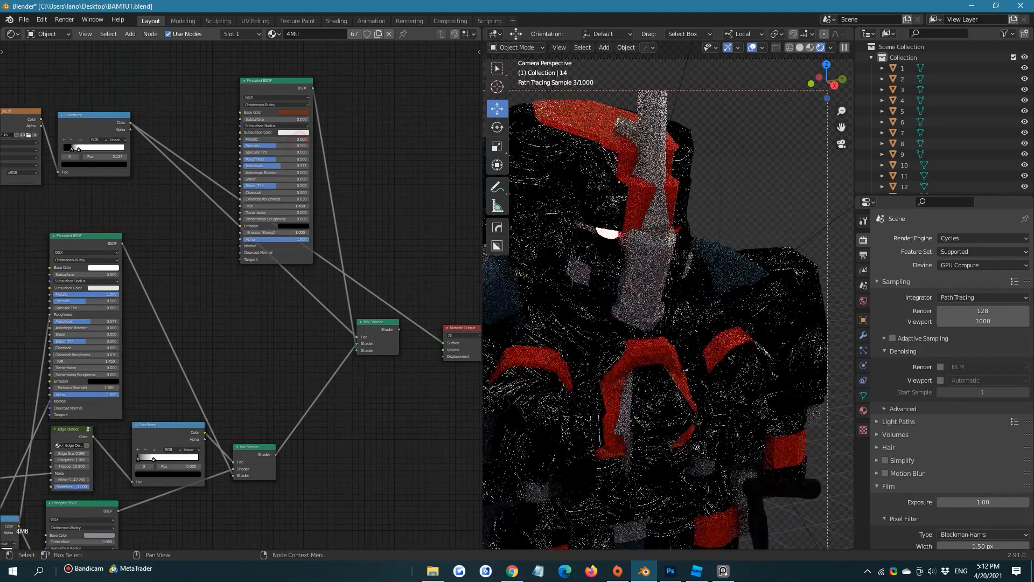
Reposition the rust Principled BSDF and link the final Mix Shader back to the Material Output's Surface
{"action": "left_click_drag", "start_coordinate": [288, 88], "coordinate": [347, 63]}
{"action": "middle_click_drag", "start_coordinate": [400, 201], "coordinate": [363, 192]}
{"action": "scroll", "coordinate": [363, 200], "scroll_direction": "down", "scroll_amount": 1}
{"action": "left_click_drag", "start_coordinate": [353, 318], "coordinate": [395, 330]}
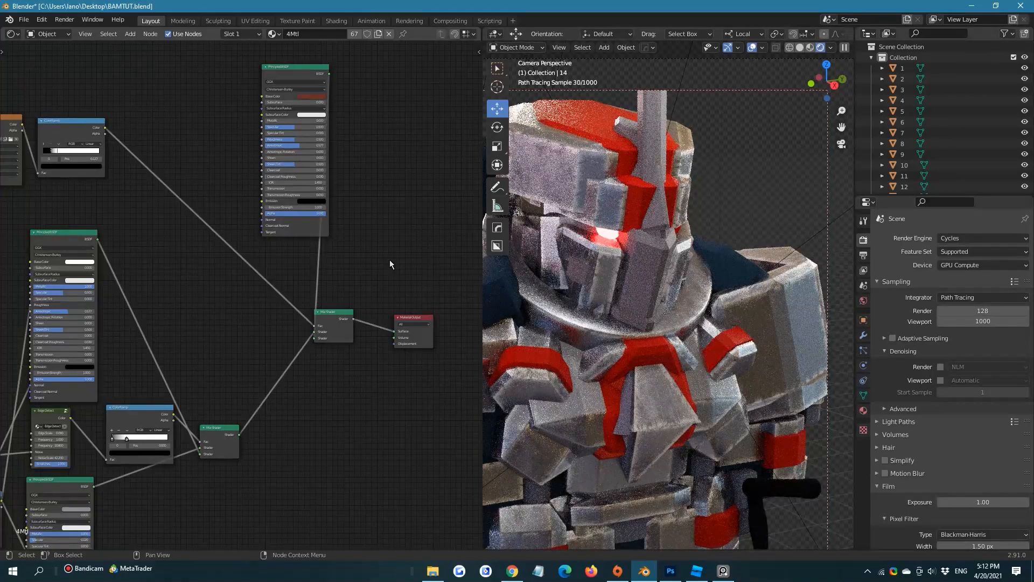
Set the rust Principled BSDF's Anisotropic to 0.000 and its Roughness to 1.000
{"action": "scroll", "coordinate": [344, 152], "scroll_direction": "up", "scroll_amount": 1}
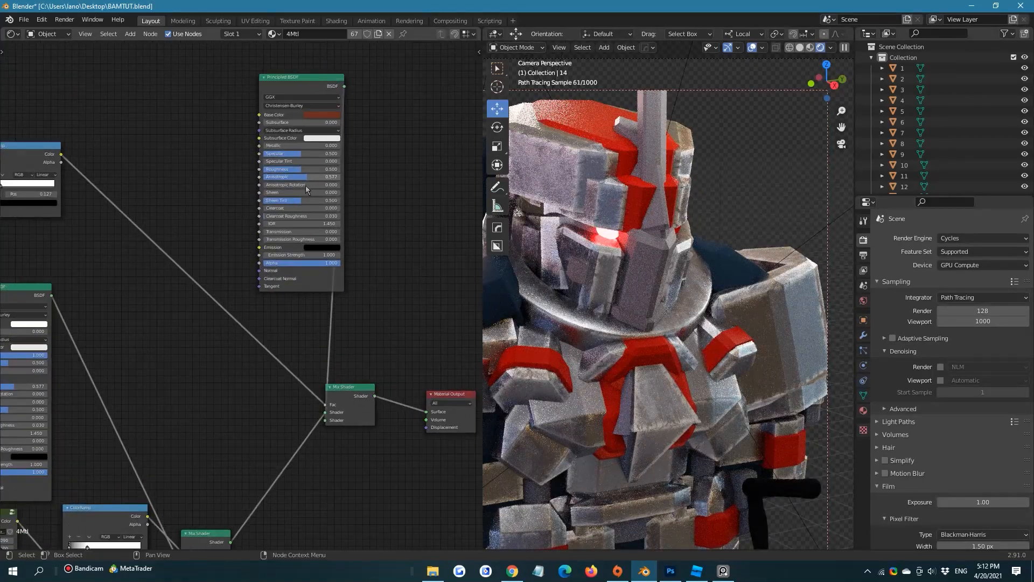
{"action": "left_click_drag", "start_coordinate": [308, 175], "coordinate": [264, 176]}
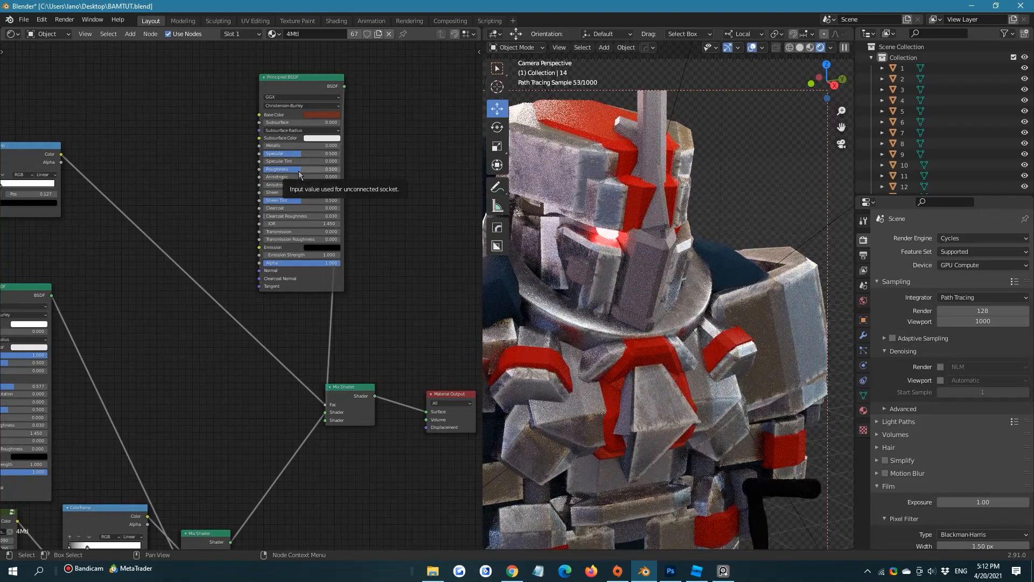
{"action": "left_click_drag", "start_coordinate": [300, 169], "coordinate": [342, 169]}
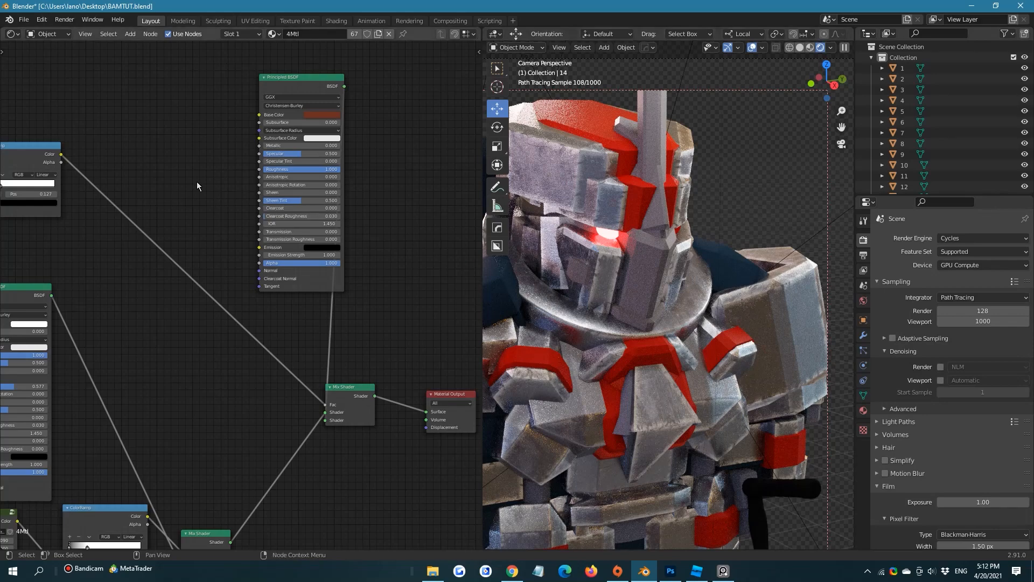
Add an Object Info node beside the rust Principled BSDF
{"action": "middle_click_drag", "start_coordinate": [193, 89], "coordinate": [223, 218]}
{"action": "key", "text": "shift+a"}
{"action": "left_click", "coordinate": [213, 186]}
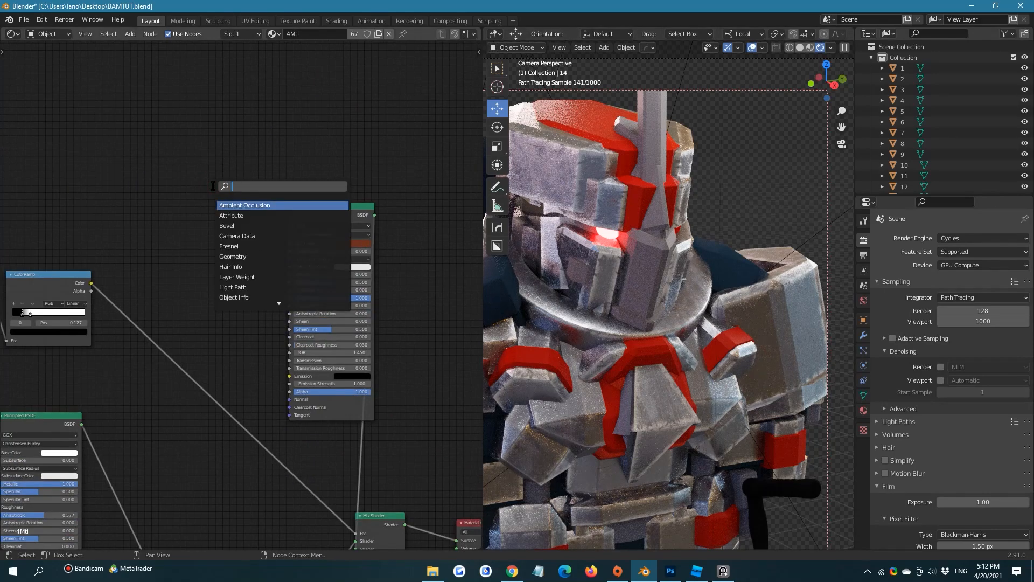
{"action": "type", "text": "object"}
{"action": "left_click", "coordinate": [233, 204]}
{"action": "left_click", "coordinate": [216, 206]}
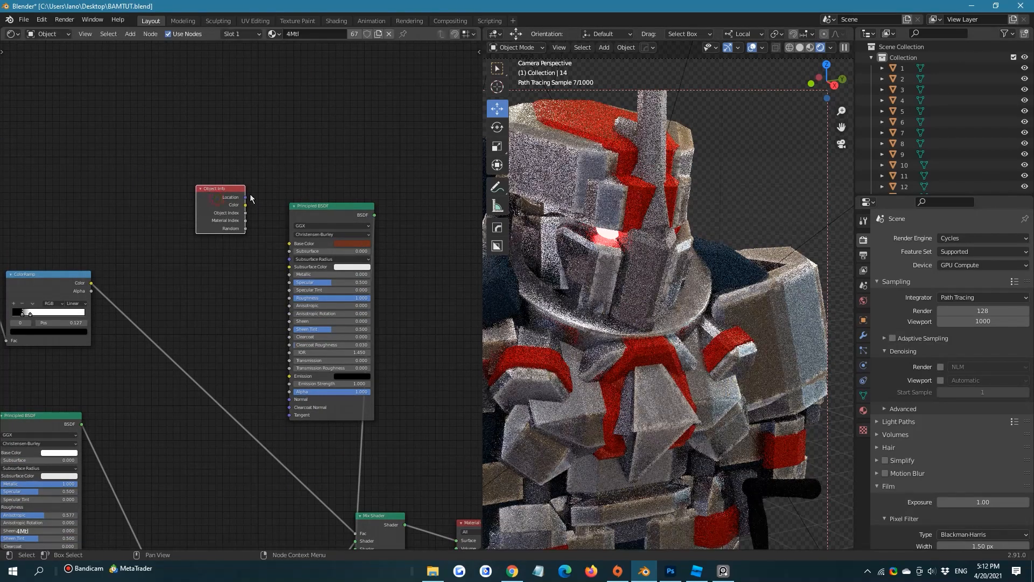
{"action": "middle_click_drag", "start_coordinate": [253, 203], "coordinate": [234, 209]}
{"action": "scroll", "coordinate": [234, 209], "scroll_direction": "up", "scroll_amount": 4}
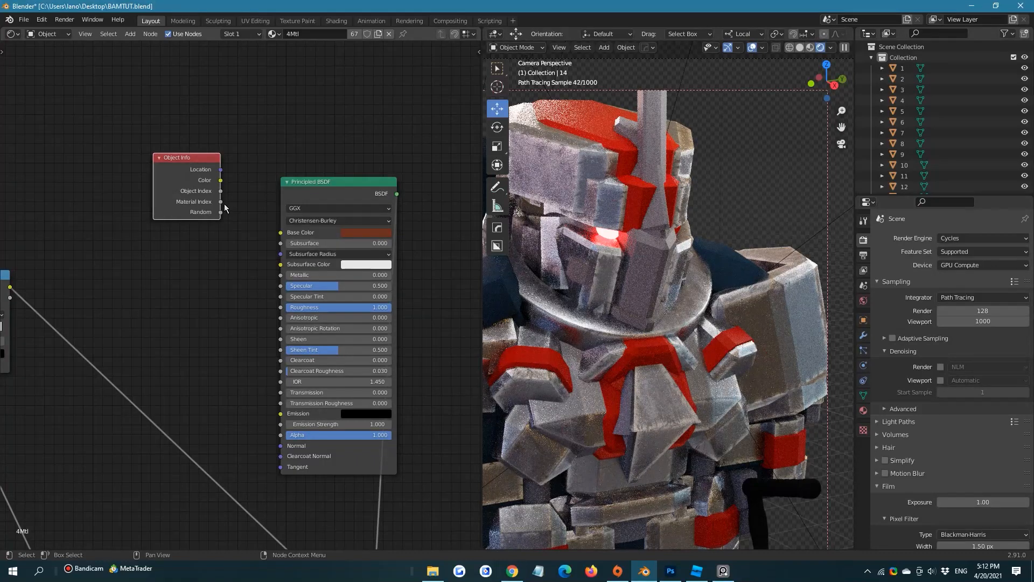
Add a Geometry node and place it below the Object Info node
{"action": "key", "text": "shift+a"}
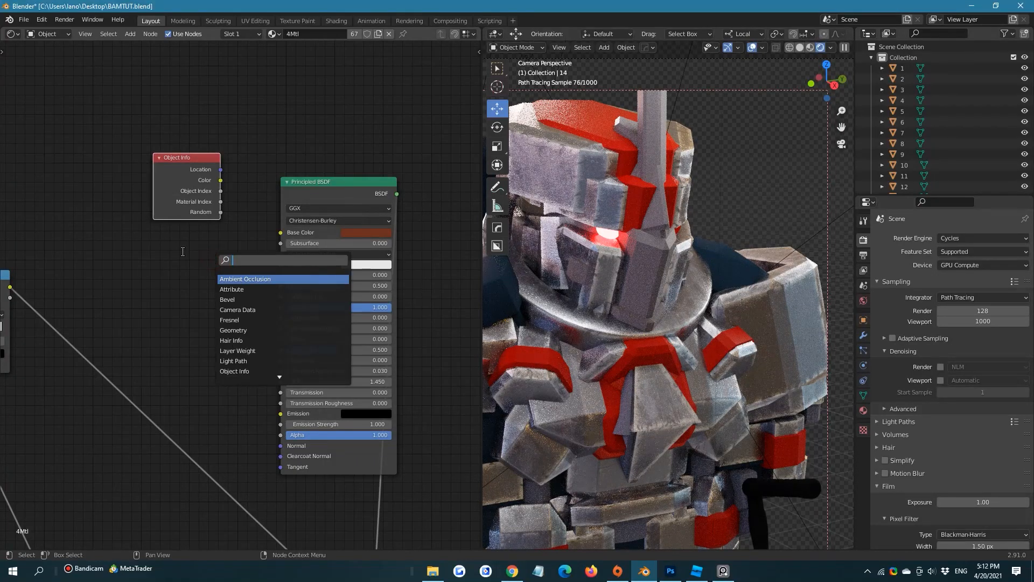
{"action": "left_click", "coordinate": [183, 250]}
{"action": "type", "text": "geon"}
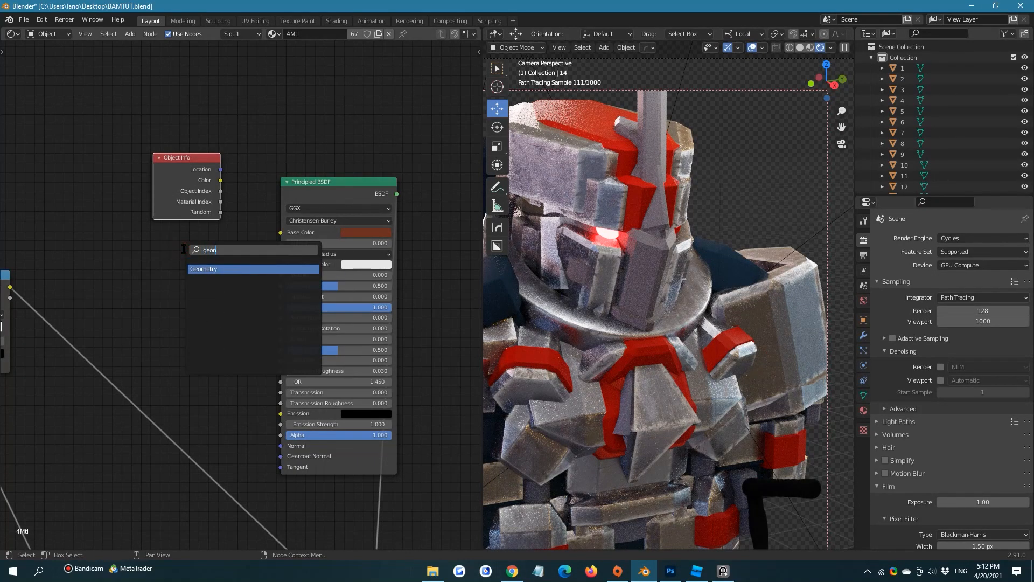
{"action": "left_click", "coordinate": [195, 268]}
{"action": "left_click", "coordinate": [196, 269]}
{"action": "scroll", "coordinate": [213, 269], "scroll_direction": "down", "scroll_amount": 3}
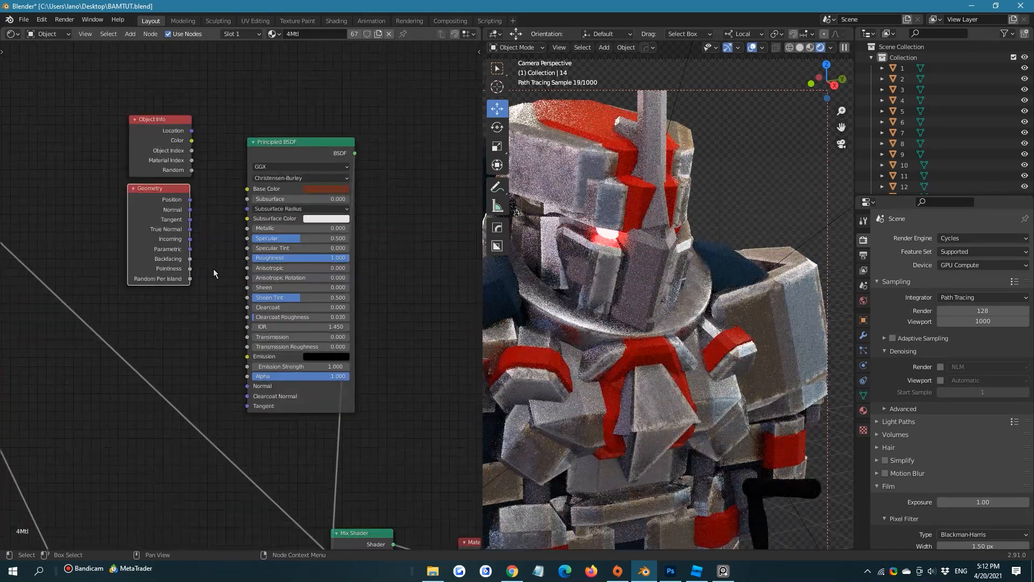
{"action": "left_click_drag", "start_coordinate": [139, 132], "coordinate": [149, 172]}
{"action": "middle_click_drag", "start_coordinate": [190, 208], "coordinate": [172, 202]}
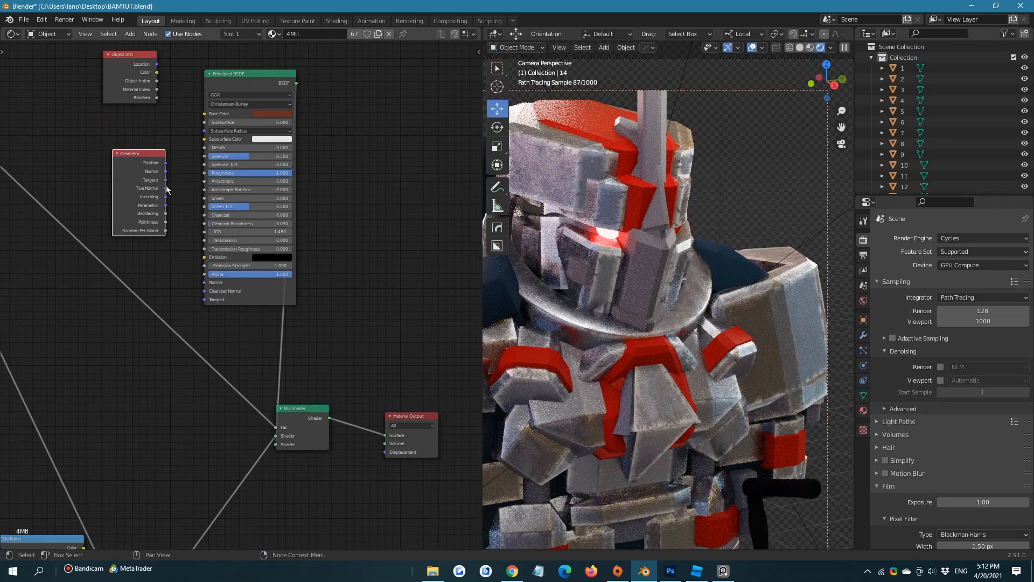
Preview the Geometry node's Position, Normal, True Normal, Incoming, Parametric, Backfacing and Pointiness outputs one after another on the Material Output's Surface
{"action": "left_click_drag", "start_coordinate": [166, 170], "coordinate": [385, 436]}
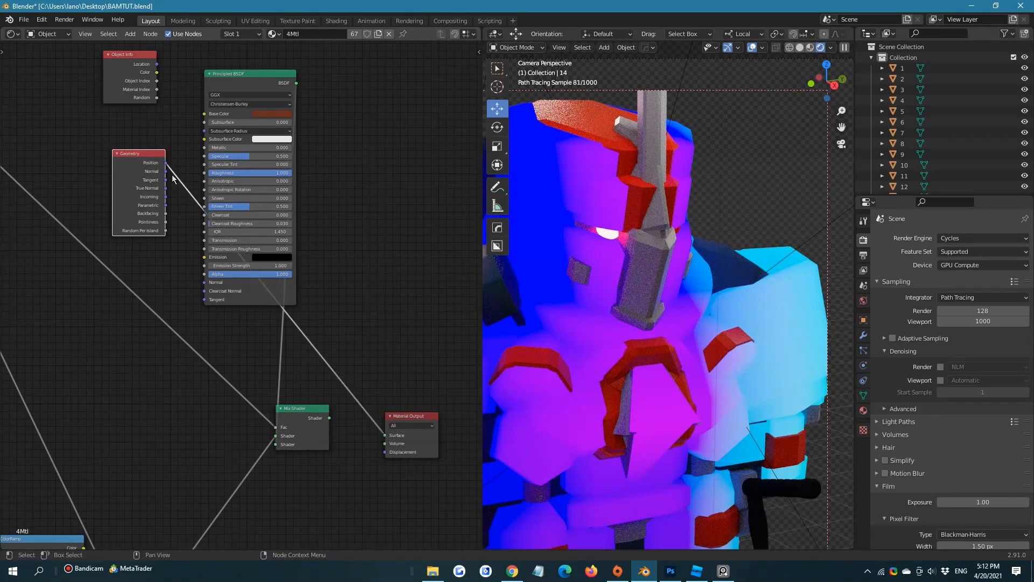
{"action": "left_click_drag", "start_coordinate": [167, 172], "coordinate": [384, 437]}
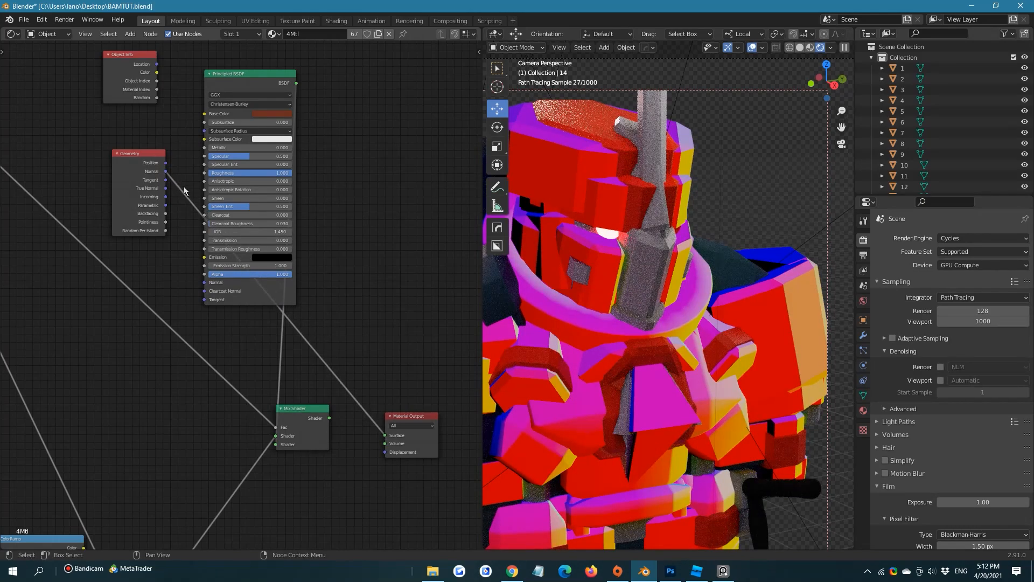
{"action": "left_click_drag", "start_coordinate": [165, 196], "coordinate": [384, 435]}
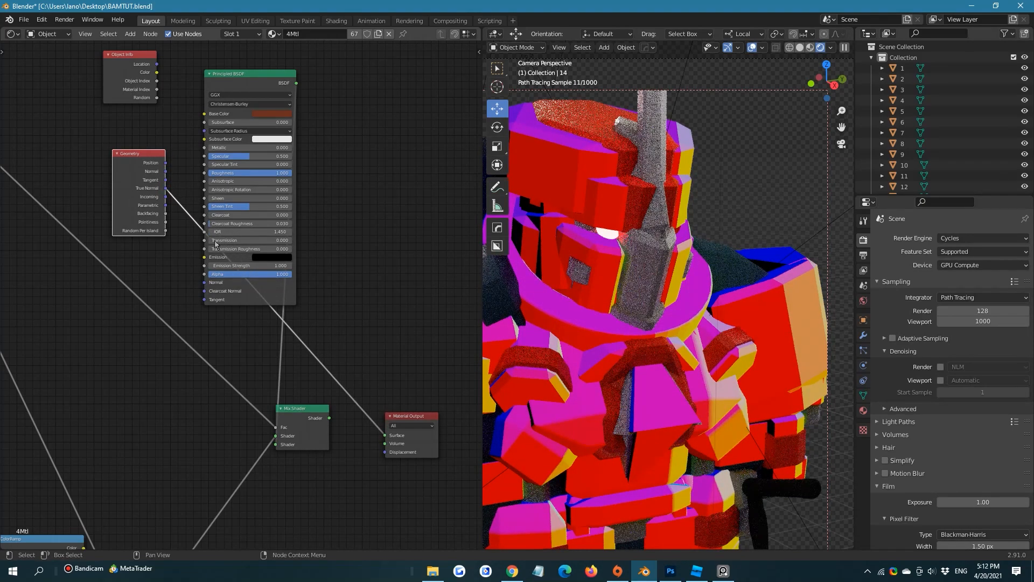
{"action": "left_click_drag", "start_coordinate": [166, 205], "coordinate": [385, 436]}
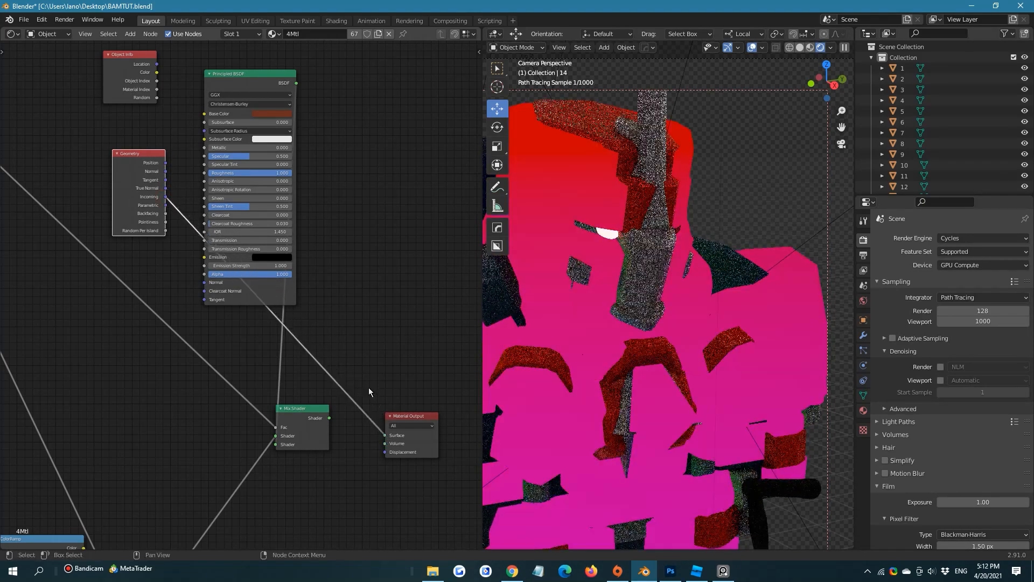
{"action": "left_click_drag", "start_coordinate": [166, 205], "coordinate": [385, 435]}
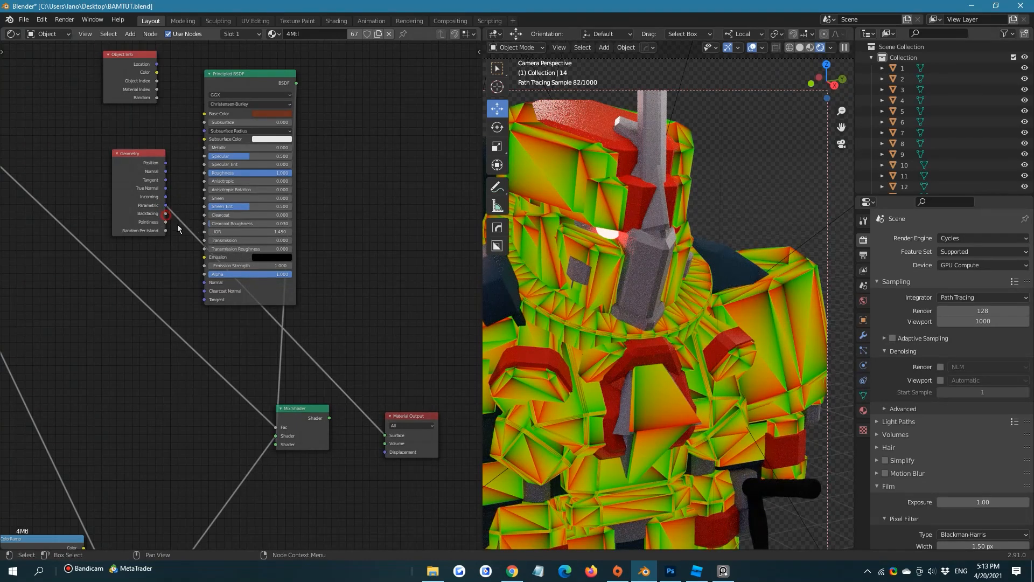
{"action": "left_click_drag", "start_coordinate": [166, 214], "coordinate": [384, 435]}
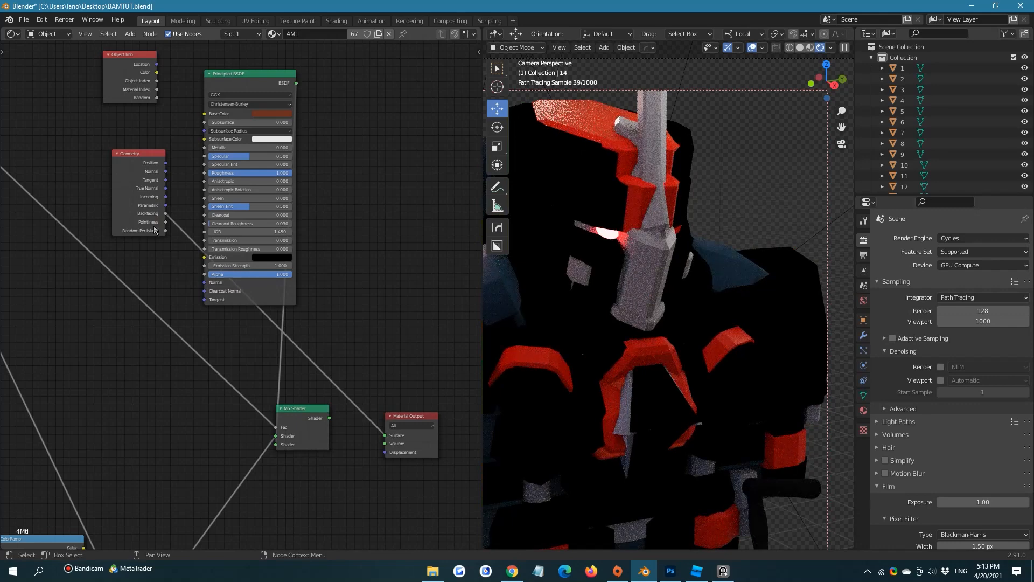
{"action": "left_click_drag", "start_coordinate": [166, 221], "coordinate": [385, 435]}
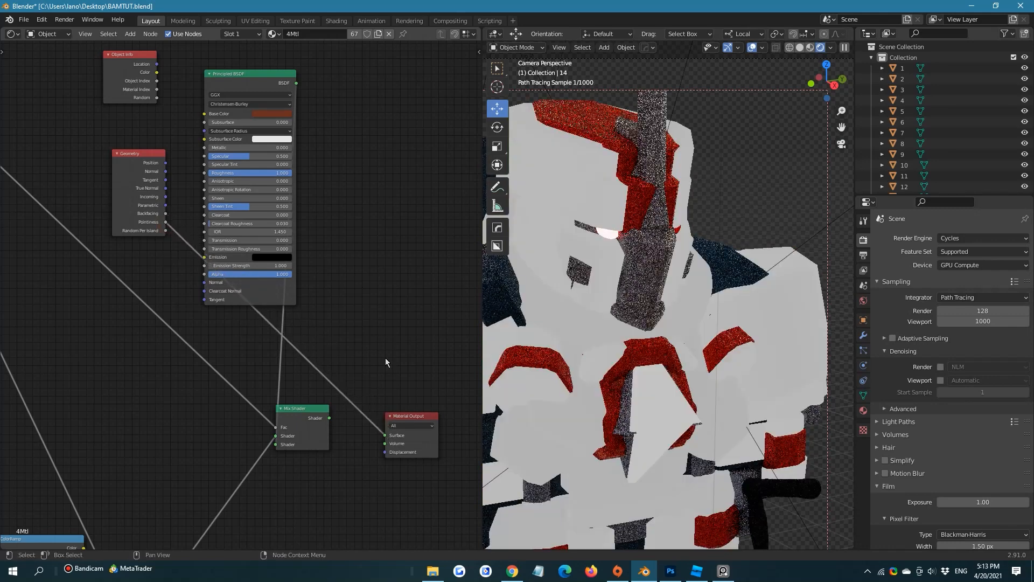
Insert a ColorRamp between the Geometry node's Pointiness and the Material Output, moving its black stop to 0.532 and its white stop inward
{"action": "middle_click_drag", "start_coordinate": [195, 183], "coordinate": [281, 206]}
{"action": "left_click_drag", "start_coordinate": [220, 178], "coordinate": [132, 110]}
{"action": "key", "text": "shift+a"}
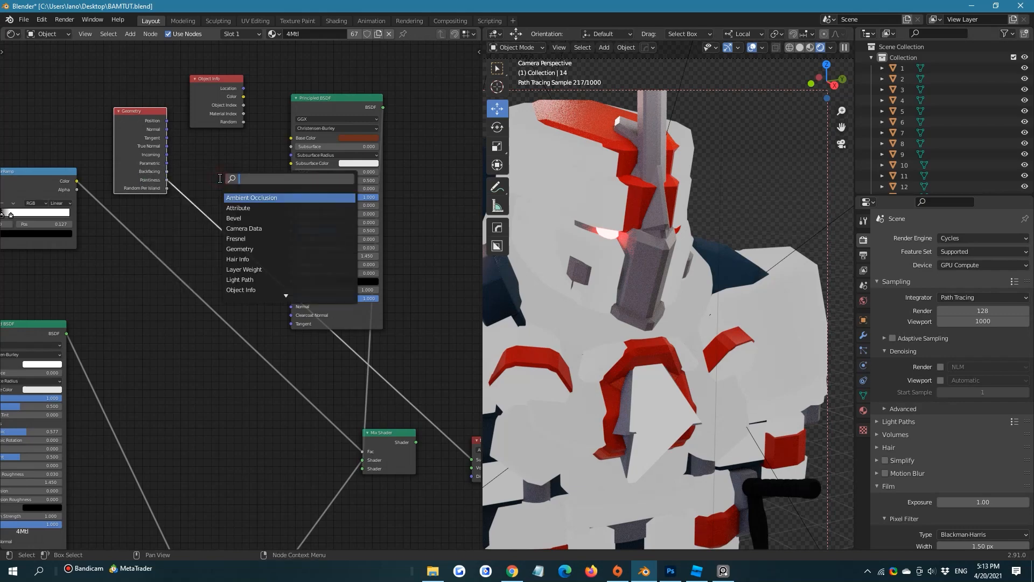
{"action": "type", "text": "color"}
{"action": "left_click", "coordinate": [235, 209]}
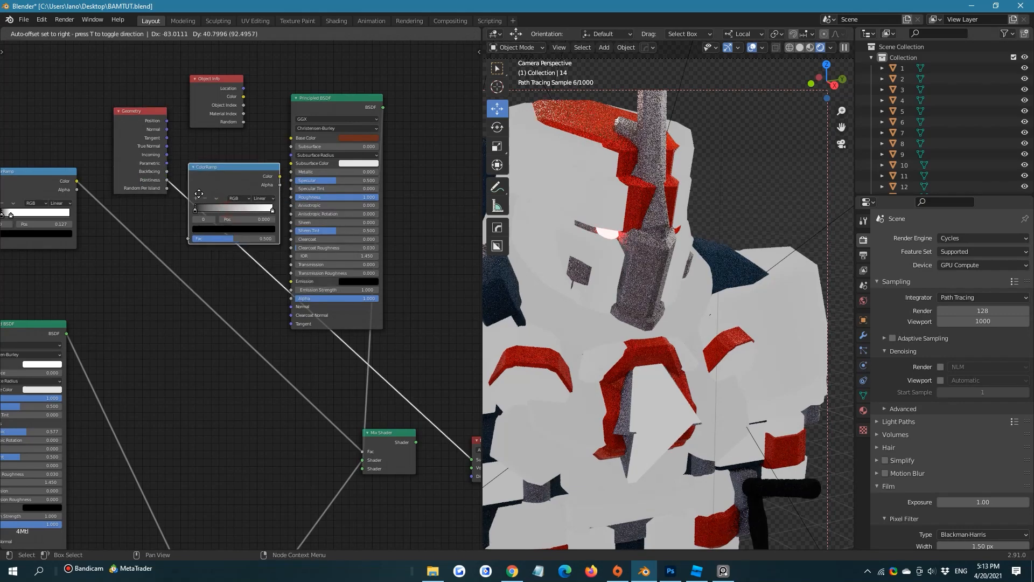
{"action": "left_click", "coordinate": [207, 195]}
{"action": "left_click_drag", "start_coordinate": [315, 112], "coordinate": [391, 113]}
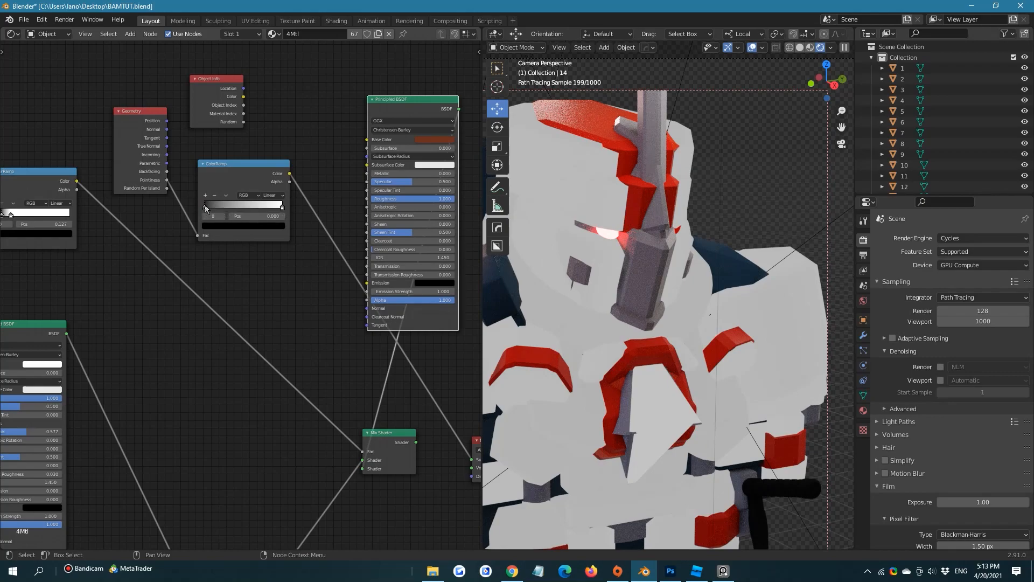
{"action": "left_click_drag", "start_coordinate": [206, 209], "coordinate": [246, 211]}
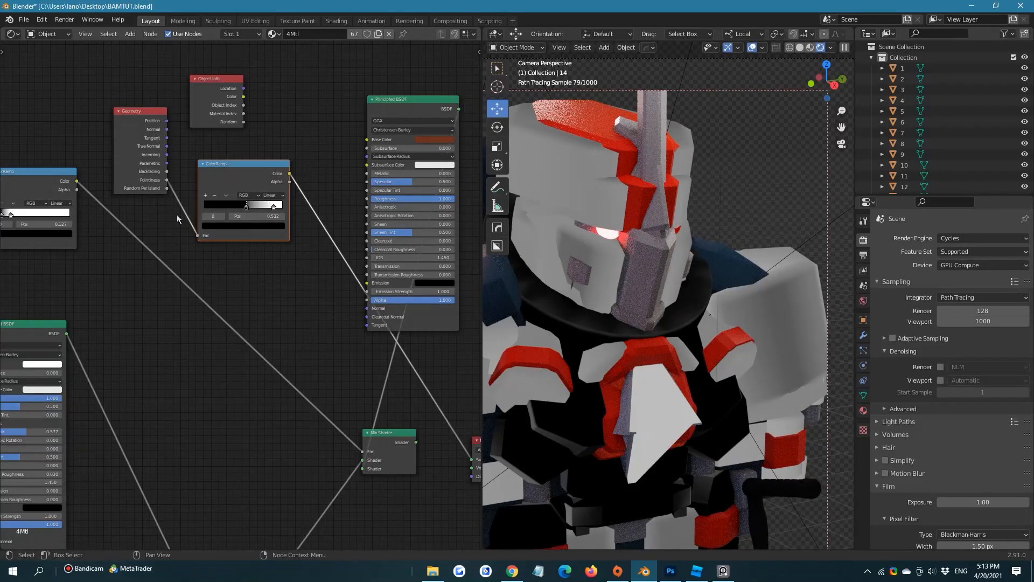
Delete the Geometry node together with the ColorRamp attached to its Pointiness output
{"action": "left_click", "coordinate": [138, 136]}
{"action": "key", "text": "x"}
{"action": "left_click", "coordinate": [243, 178]}
{"action": "key", "text": "x"}
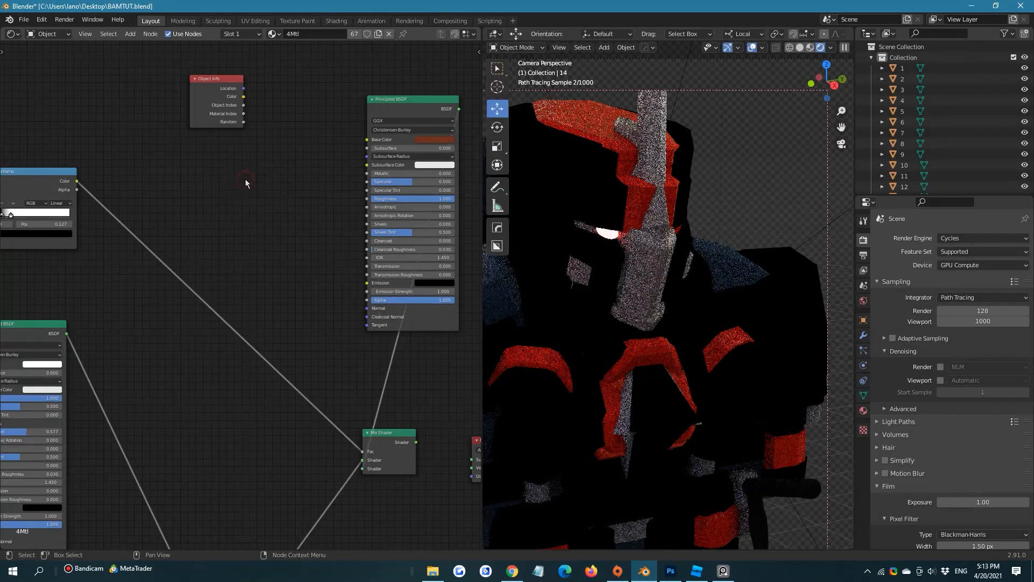
Move the rust-coloured Principled BSDF node closer to the Object Info node
{"action": "middle_click_drag", "start_coordinate": [287, 165], "coordinate": [218, 128]}
{"action": "scroll", "coordinate": [218, 128], "scroll_direction": "down", "scroll_amount": 3}
{"action": "left_click", "coordinate": [316, 119]}
{"action": "left_click_drag", "start_coordinate": [314, 118], "coordinate": [246, 128]}
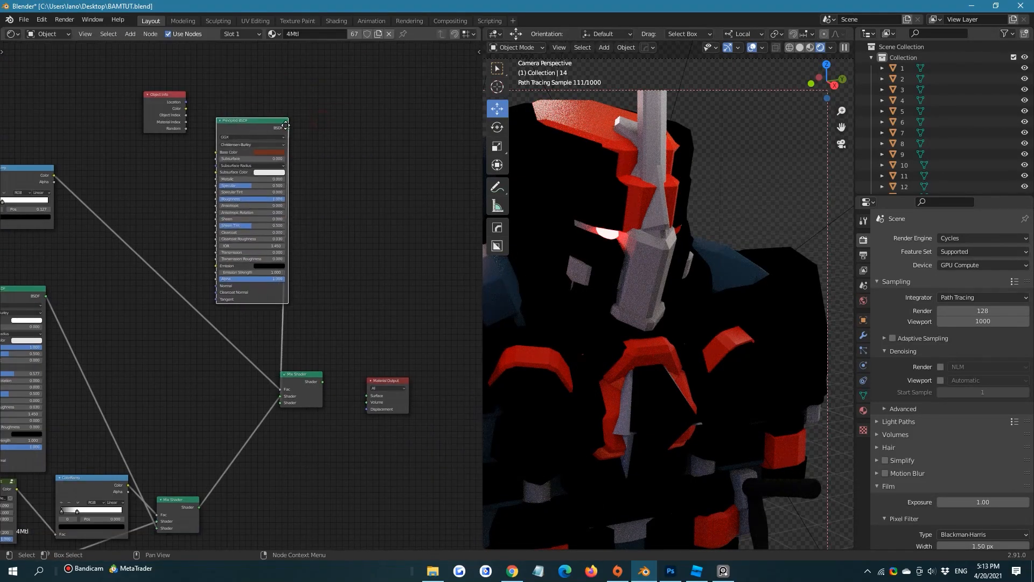
Open the image browser for the wiping-map texture and go to the folder E:\Textures\cc0textures\Surface Imperfex
{"action": "middle_click_drag", "start_coordinate": [84, 108], "coordinate": [288, 87]}
{"action": "left_click", "coordinate": [157, 167]}
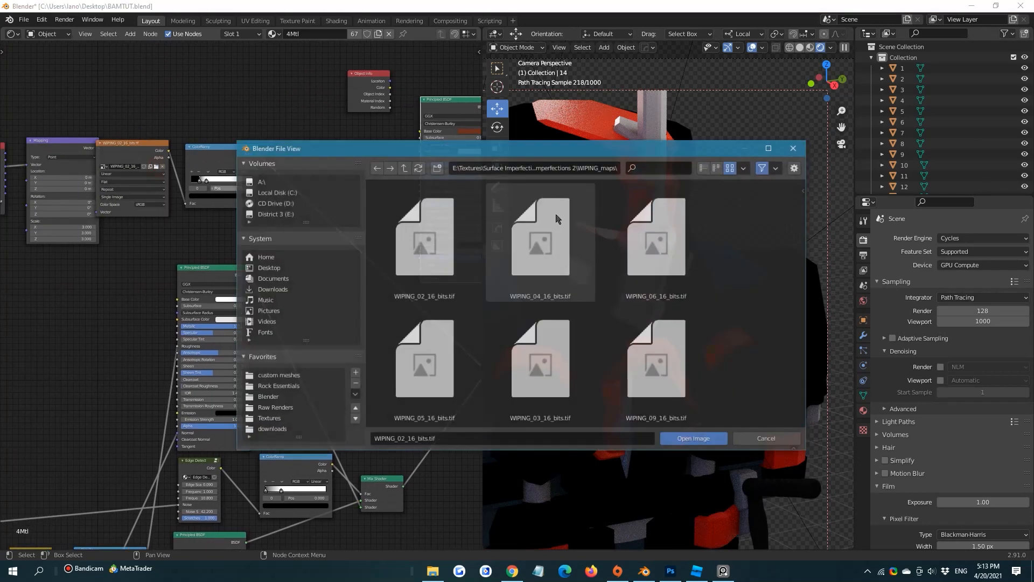
{"action": "left_click", "coordinate": [405, 167]}
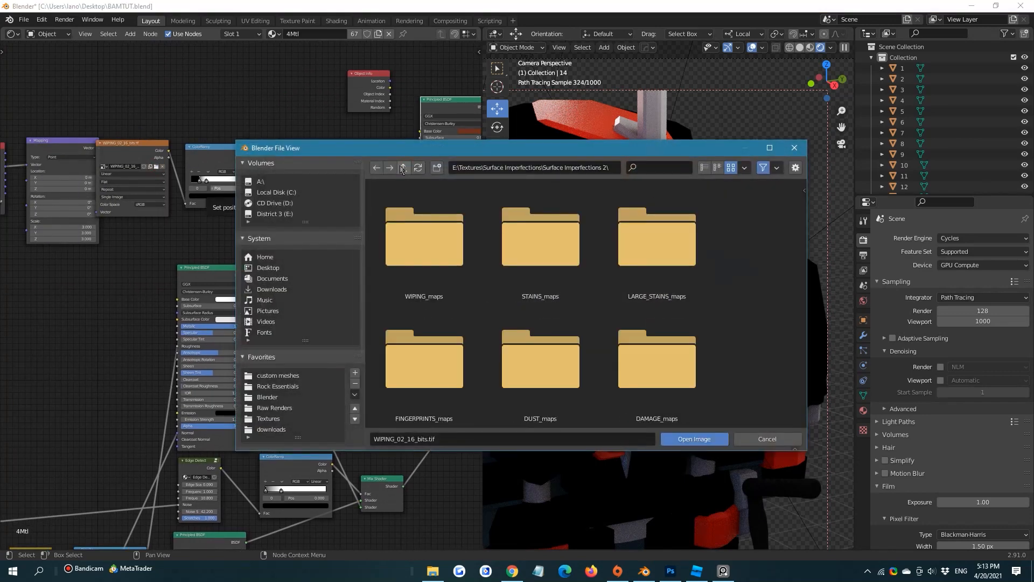
{"action": "left_click", "coordinate": [402, 168]}
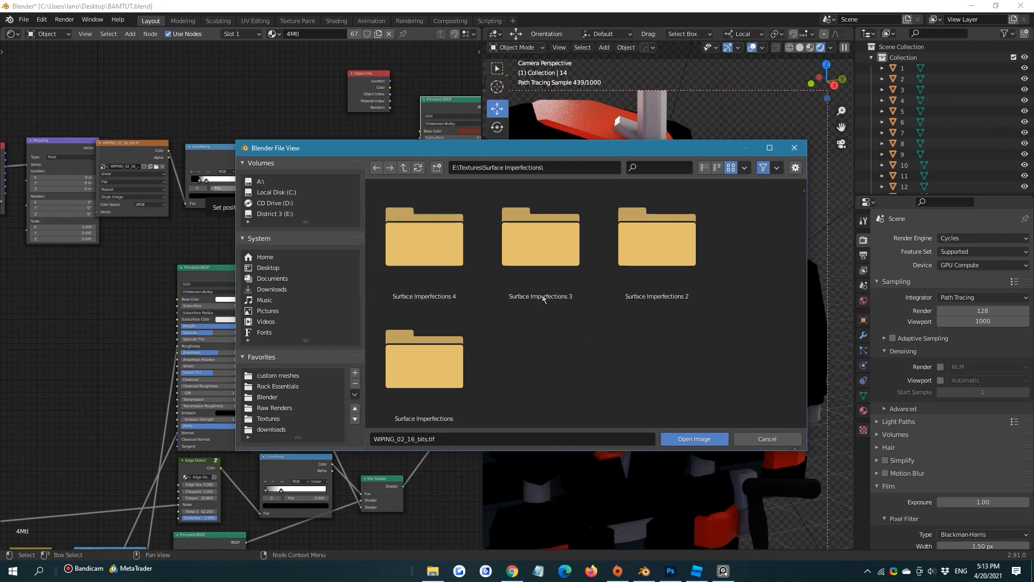
{"action": "left_click", "coordinate": [404, 167]}
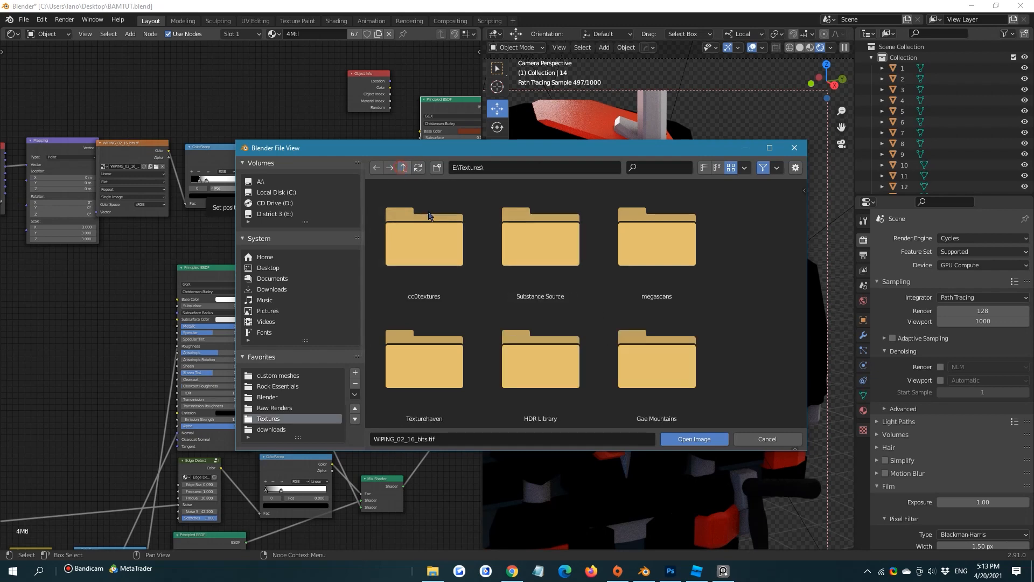
{"action": "double_click", "coordinate": [455, 241]}
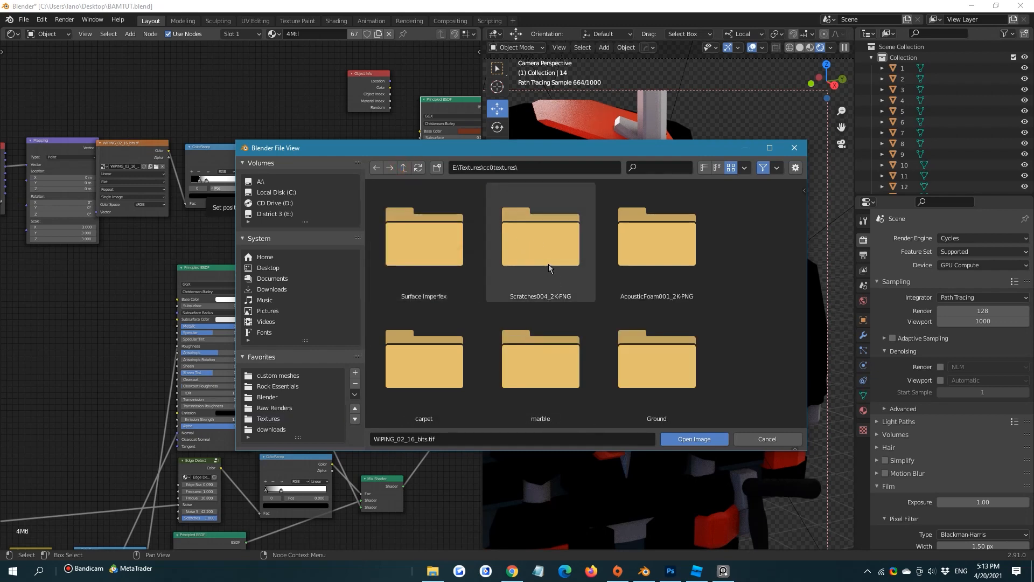
{"action": "scroll", "coordinate": [548, 264], "scroll_direction": "down", "scroll_amount": 5}
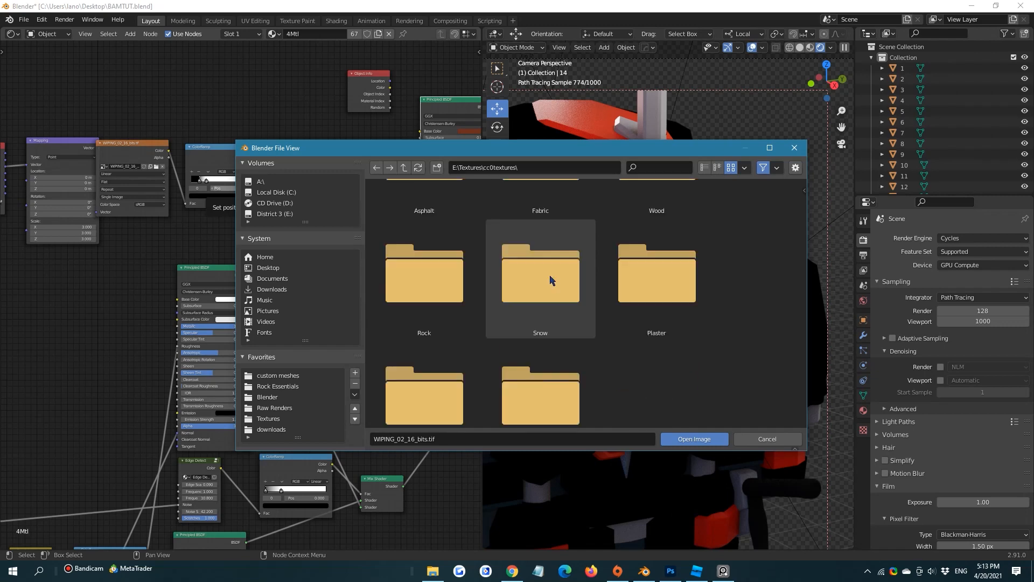
{"action": "scroll", "coordinate": [550, 278], "scroll_direction": "down", "scroll_amount": 5}
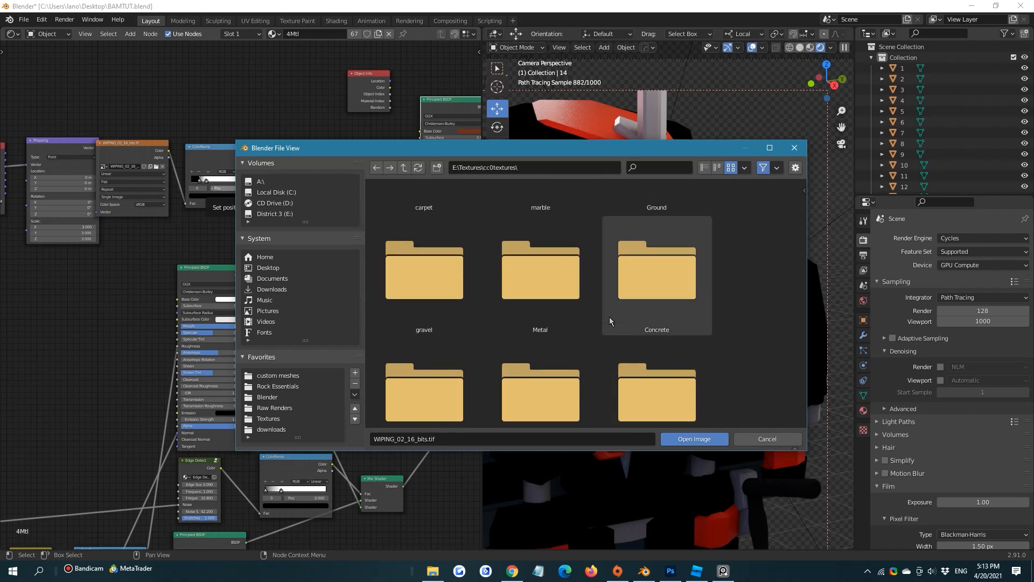
{"action": "scroll", "coordinate": [609, 316], "scroll_direction": "up", "scroll_amount": 5}
{"action": "left_click", "coordinate": [448, 257]}
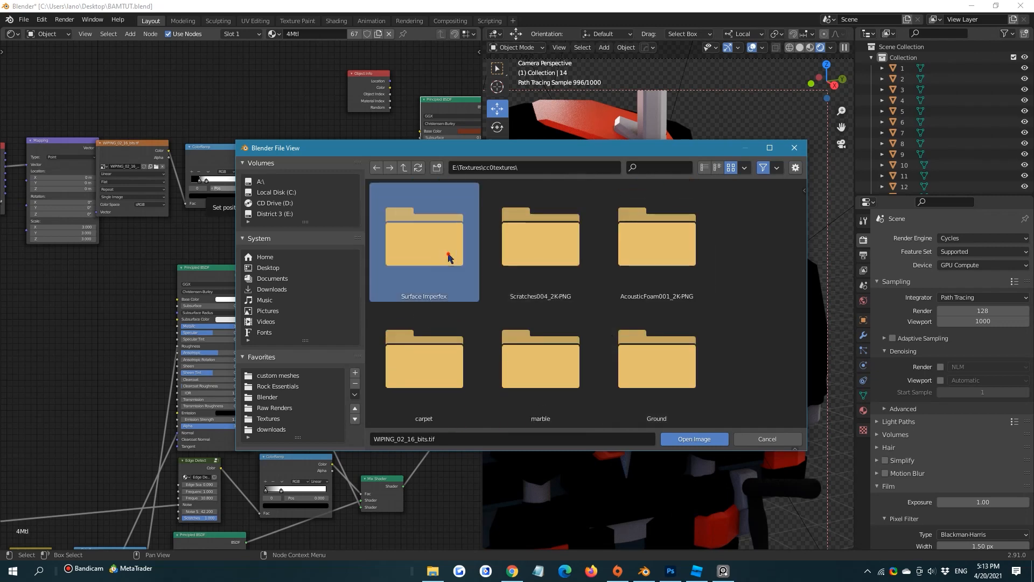
{"action": "left_click", "coordinate": [449, 257]}
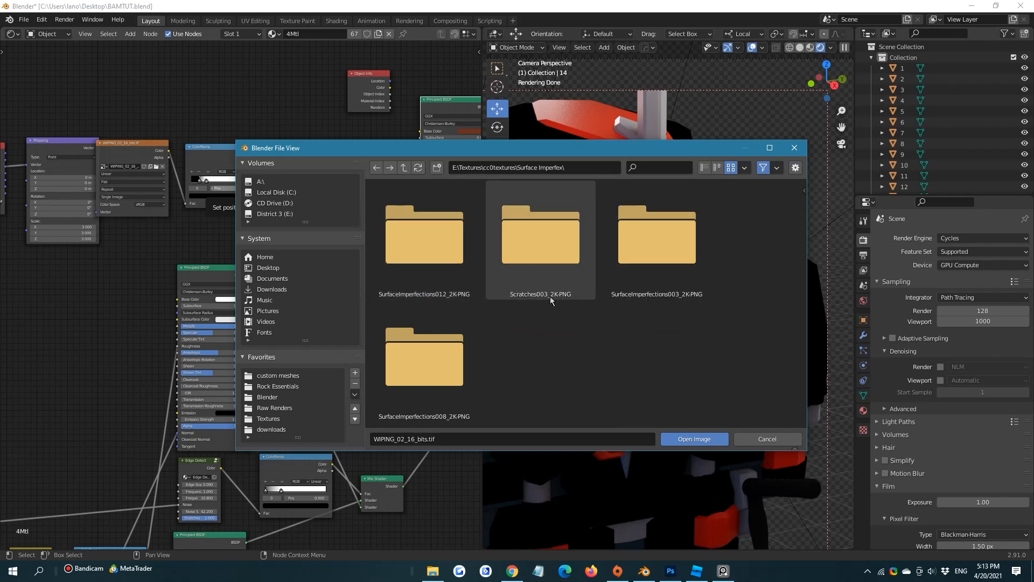
Look through the image maps in the SurfaceImperfections008_2K-PNG and Scratches003_2K-PNG folders
{"action": "double_click", "coordinate": [413, 348]}
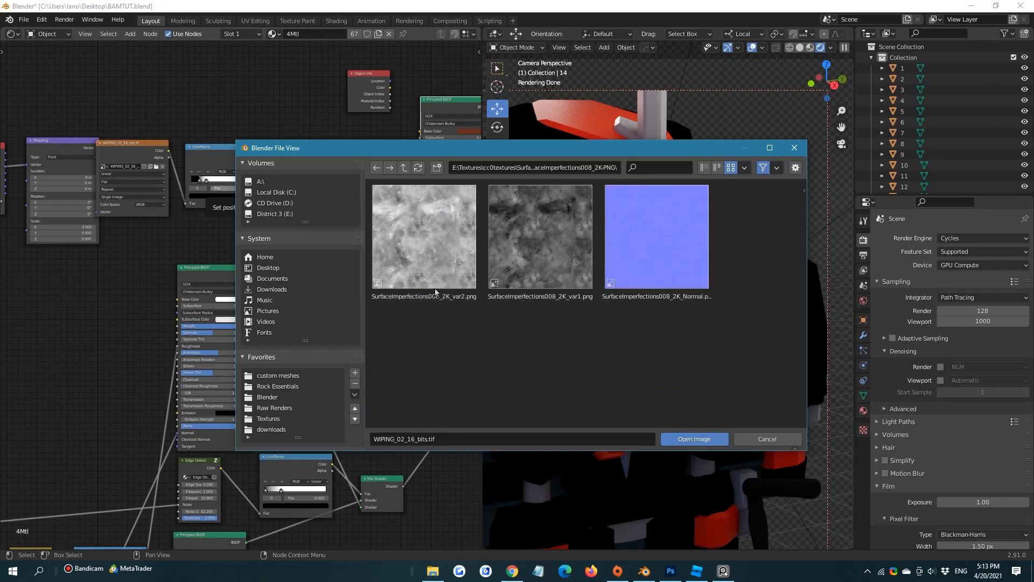
{"action": "key", "text": "BackSpace"}
{"action": "double_click", "coordinate": [512, 237]}
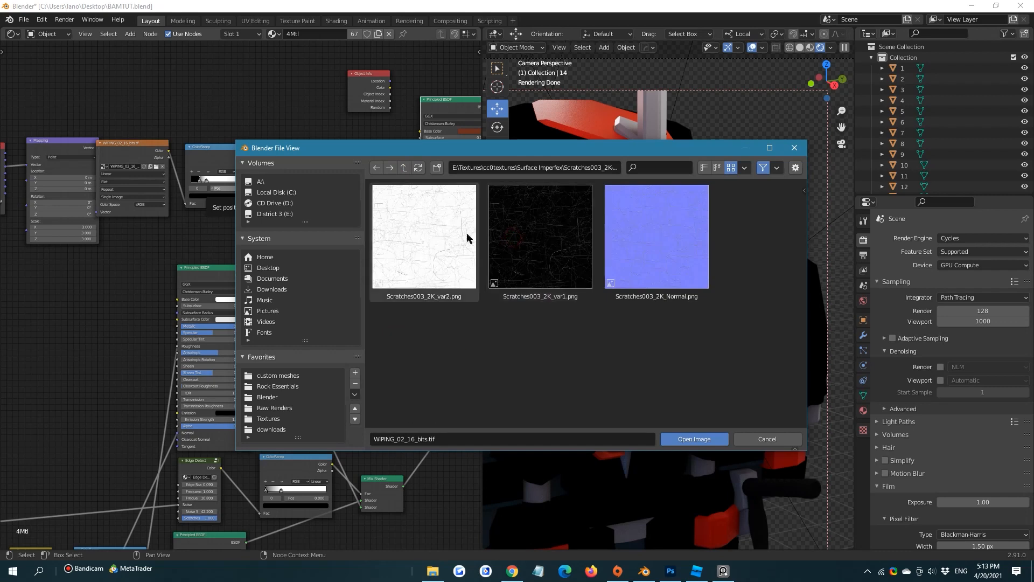
{"action": "left_click", "coordinate": [404, 168]}
Load SurfaceImperfections012_2K_var1.png from the SurfaceImperfections012_2K-PNG folder as the rust mask image
{"action": "double_click", "coordinate": [438, 262]}
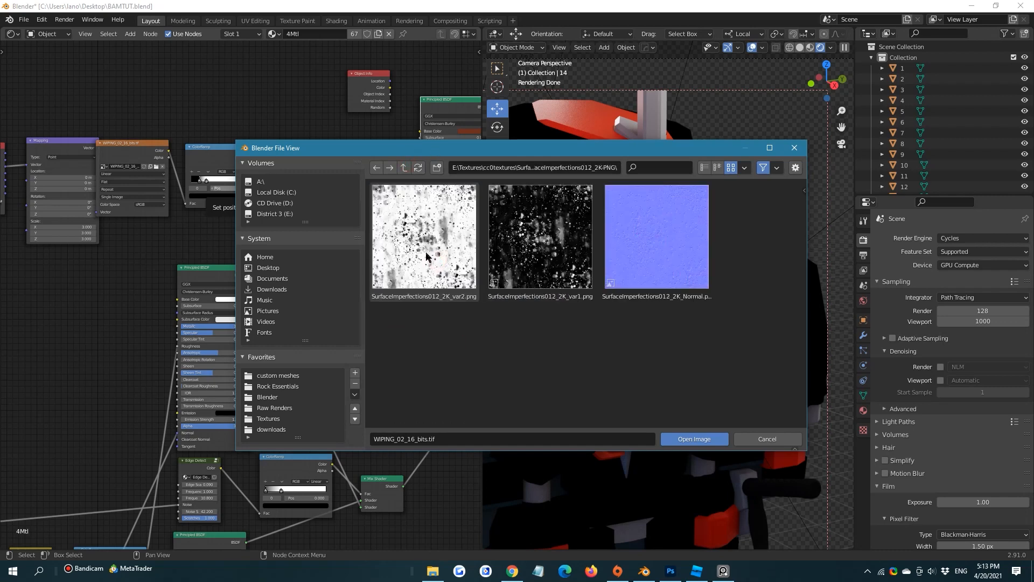
{"action": "left_click", "coordinate": [527, 241]}
{"action": "left_click", "coordinate": [694, 439]}
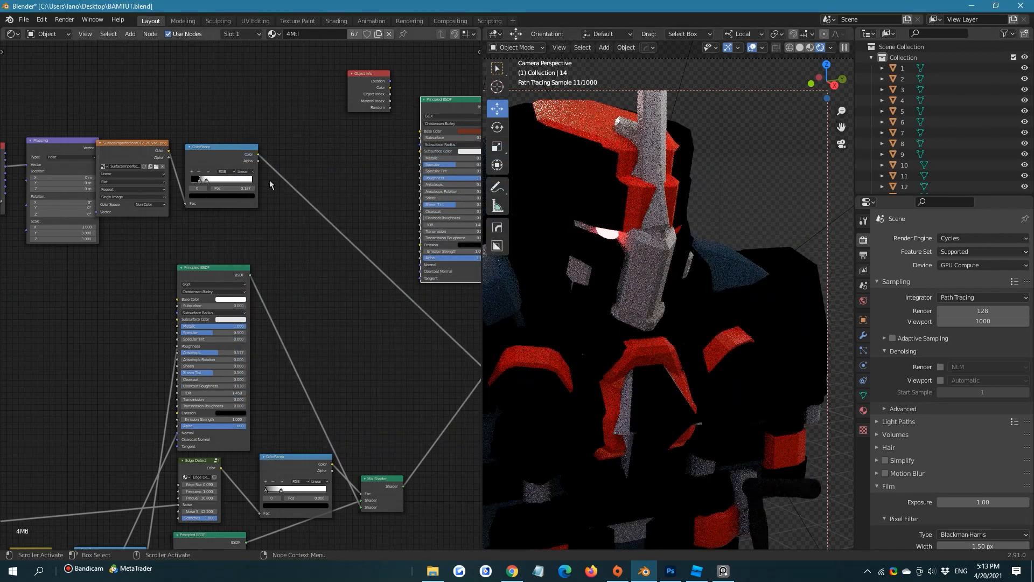
Preview the rust mask's ColorRamp Color output on the Material Output's Surface
{"action": "scroll", "coordinate": [277, 202], "scroll_direction": "right", "scroll_amount": 1}
{"action": "scroll", "coordinate": [275, 226], "scroll_direction": "up", "scroll_amount": 2}
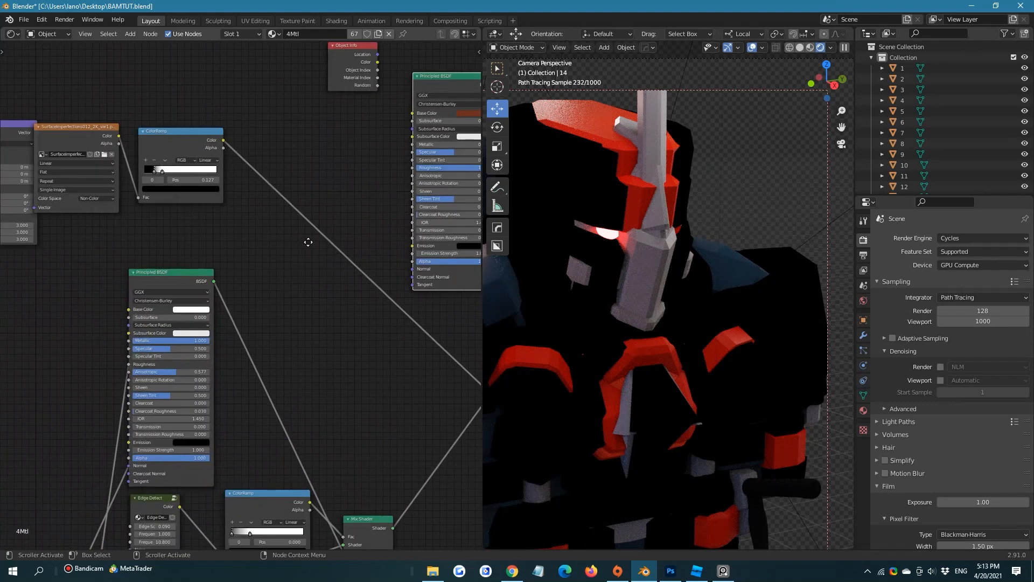
{"action": "middle_click_drag", "start_coordinate": [308, 242], "coordinate": [299, 278]}
{"action": "scroll", "coordinate": [299, 278], "scroll_direction": "down", "scroll_amount": 3}
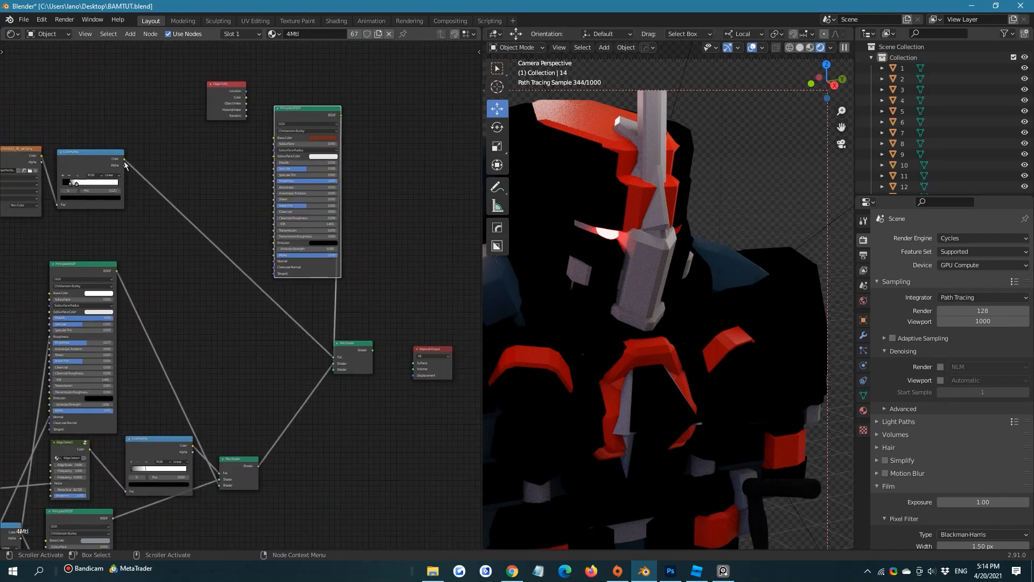
{"action": "left_click_drag", "start_coordinate": [124, 160], "coordinate": [414, 363]}
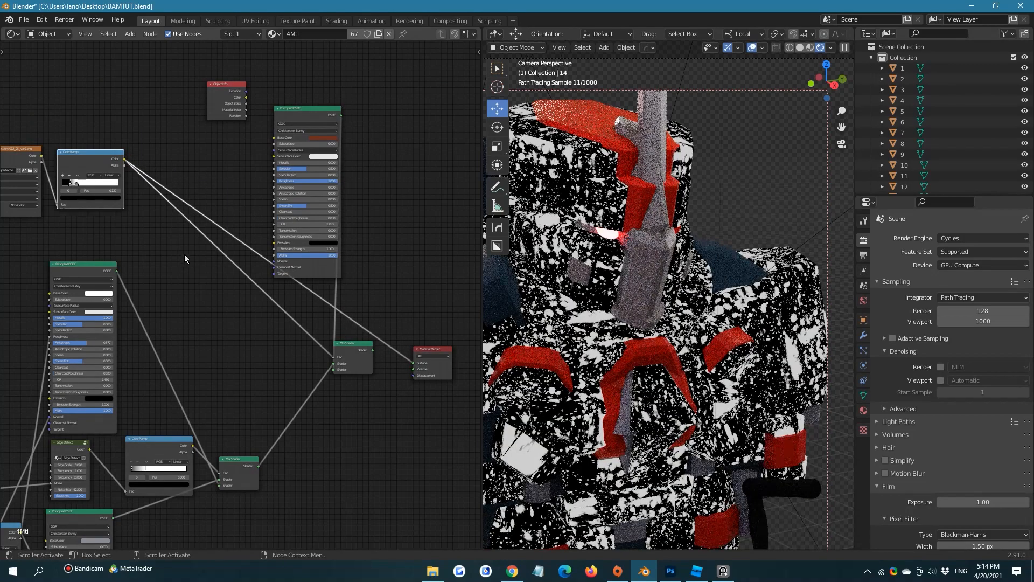
Move the black stop of the rust mask's ColorRamp to 0.177
{"action": "middle_click_drag", "start_coordinate": [189, 258], "coordinate": [283, 298]}
{"action": "scroll", "coordinate": [283, 298], "scroll_direction": "up", "scroll_amount": 2}
{"action": "middle_click_drag", "start_coordinate": [182, 216], "coordinate": [245, 291]}
{"action": "scroll", "coordinate": [245, 291], "scroll_direction": "up", "scroll_amount": 6}
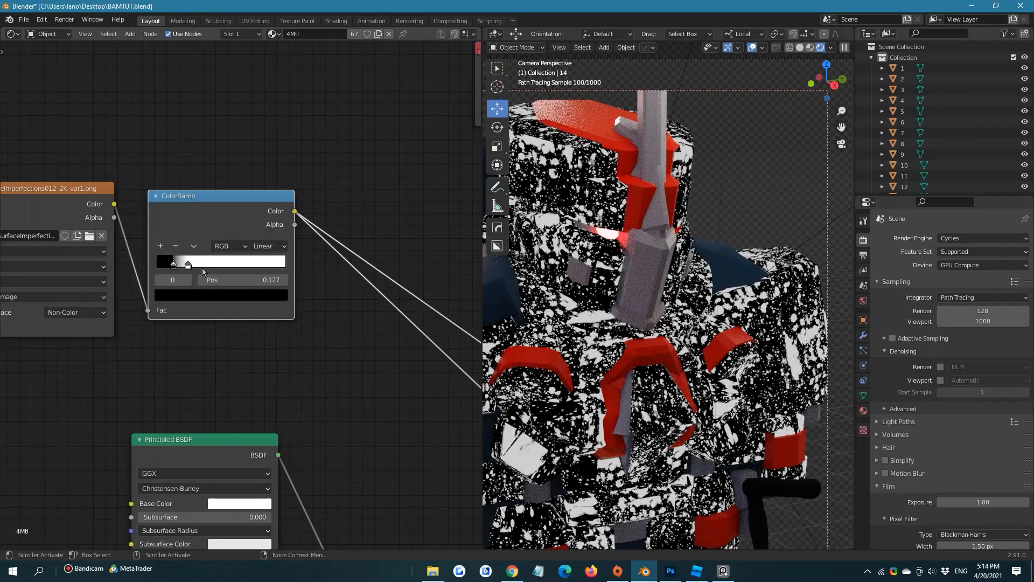
{"action": "mouse_move", "coordinate": [175, 264]}
{"action": "left_mouse_down"}
{"action": "mouse_move", "coordinate": [160, 271]}
{"action": "mouse_move", "coordinate": [180, 269]}
{"action": "left_mouse_up"}
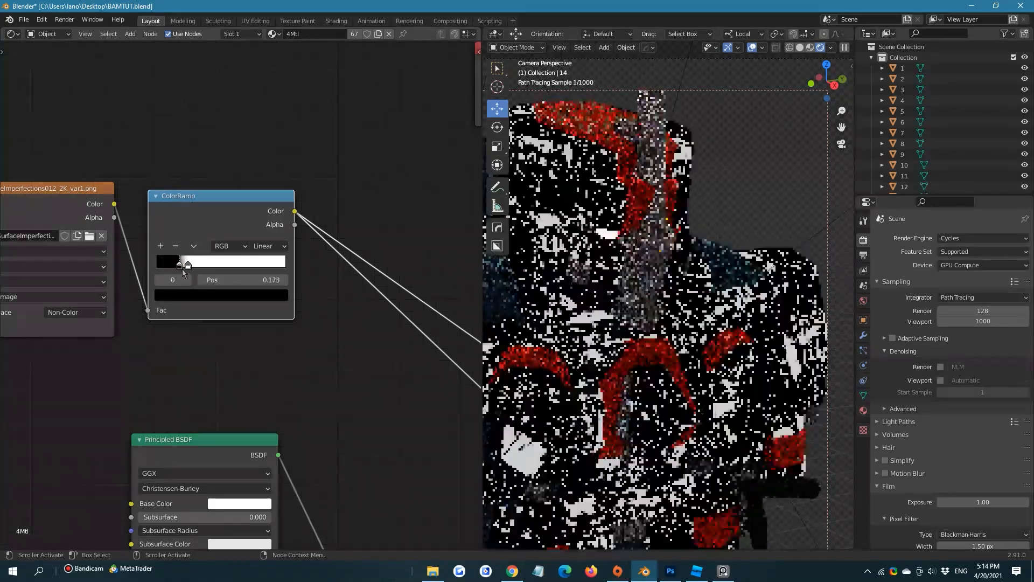
Connect the final Mix Shader to the Material Output's Surface and inspect the rust on the whole model and its head
{"action": "scroll", "coordinate": [231, 304], "scroll_direction": "down", "scroll_amount": 8}
{"action": "middle_click_drag", "start_coordinate": [367, 343], "coordinate": [152, 190]}
{"action": "left_click_drag", "start_coordinate": [275, 293], "coordinate": [317, 305]}
{"action": "scroll", "coordinate": [587, 256], "scroll_direction": "down", "scroll_amount": 5}
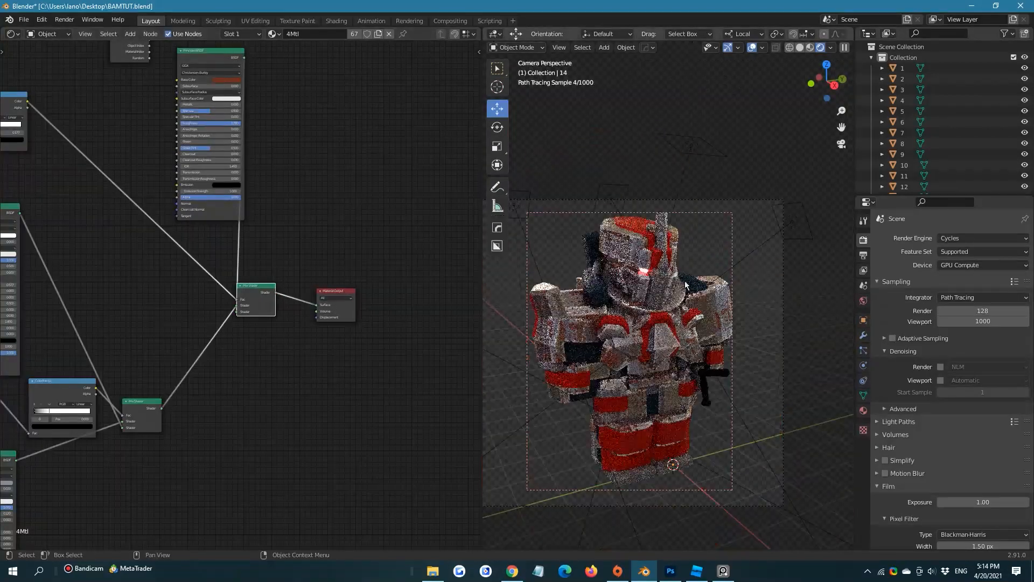
{"action": "scroll", "coordinate": [761, 247], "scroll_direction": "up", "scroll_amount": 6}
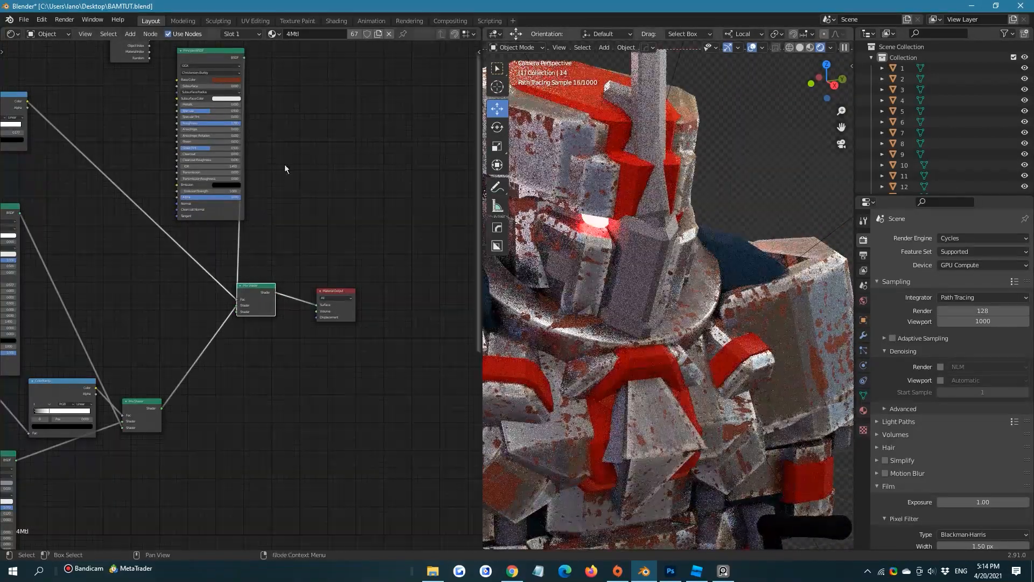
Widen the rust mask's ColorRamp gradient by moving its black stop to 0 and its white stop to 0.777
{"action": "middle_click_drag", "start_coordinate": [129, 138], "coordinate": [319, 245]}
{"action": "scroll", "coordinate": [292, 231], "scroll_direction": "up", "scroll_amount": 3}
{"action": "scroll", "coordinate": [314, 203], "scroll_direction": "up", "scroll_amount": 5}
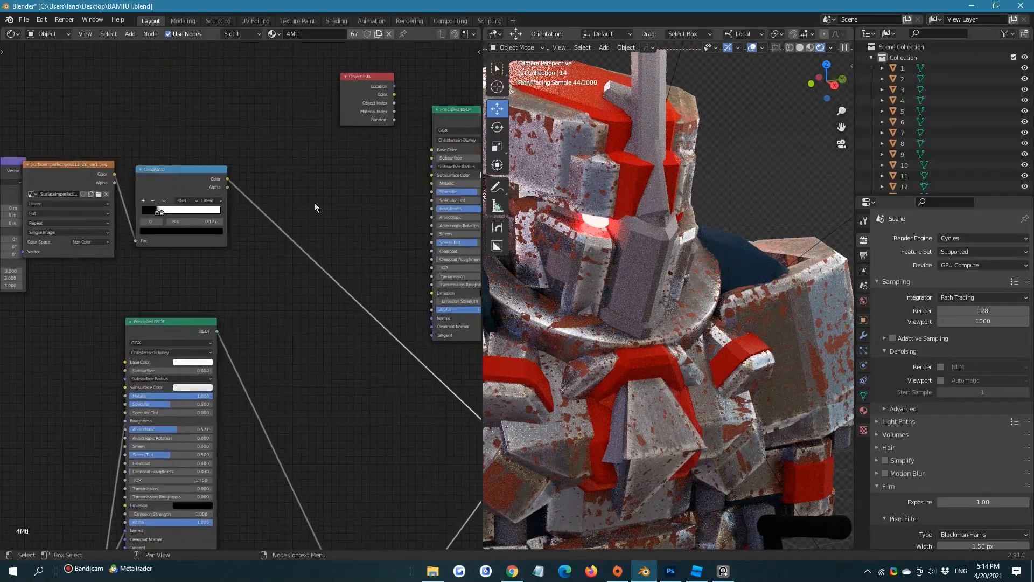
{"action": "left_click", "coordinate": [209, 146]}
{"action": "left_click_drag", "start_coordinate": [192, 144], "coordinate": [304, 149]}
{"action": "scroll", "coordinate": [673, 323], "scroll_direction": "down", "scroll_amount": 4}
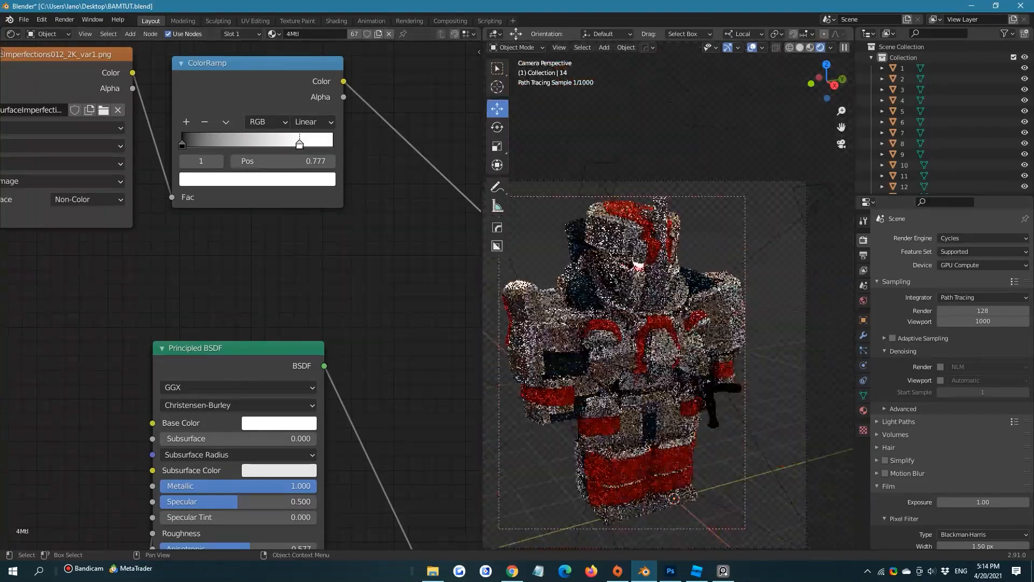
Save the file and select the shoulder armor piece to bring back its material nodes
{"action": "left_click", "coordinate": [803, 316]}
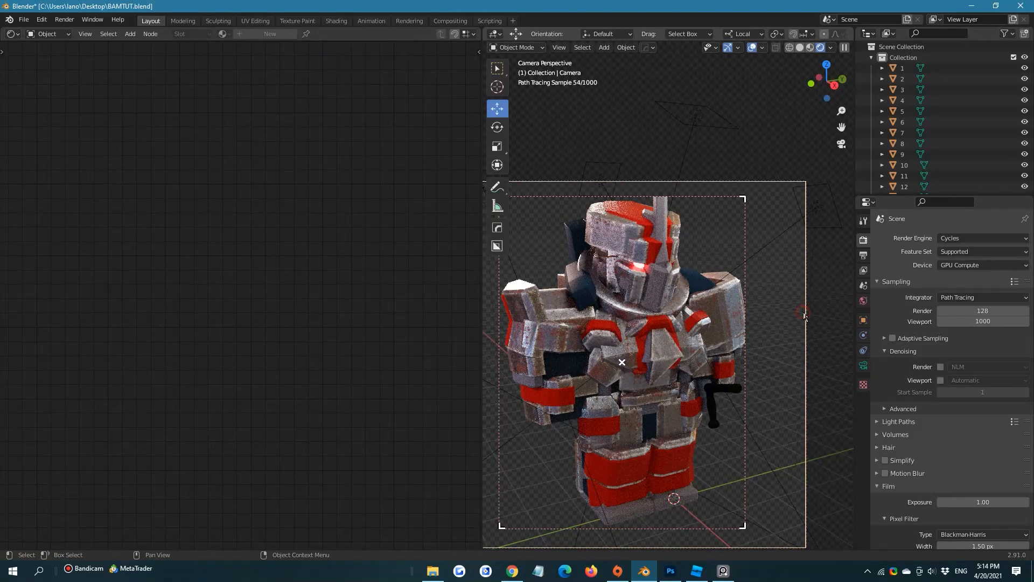
{"action": "left_click", "coordinate": [780, 301]}
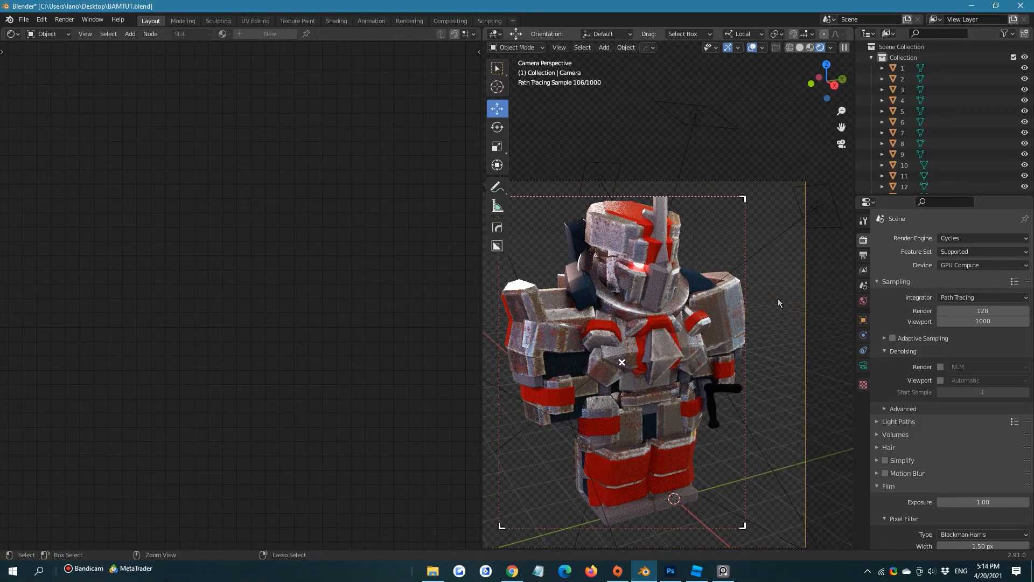
{"action": "key", "text": "ctrl+s"}
{"action": "left_click", "coordinate": [727, 318]}
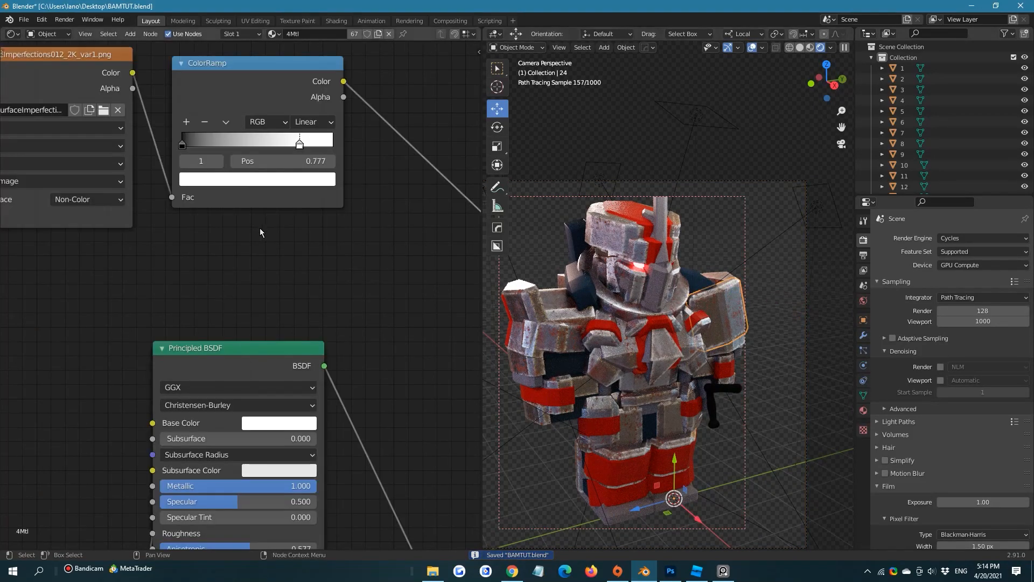
{"action": "scroll", "coordinate": [539, 342], "scroll_direction": "up", "scroll_amount": 1}
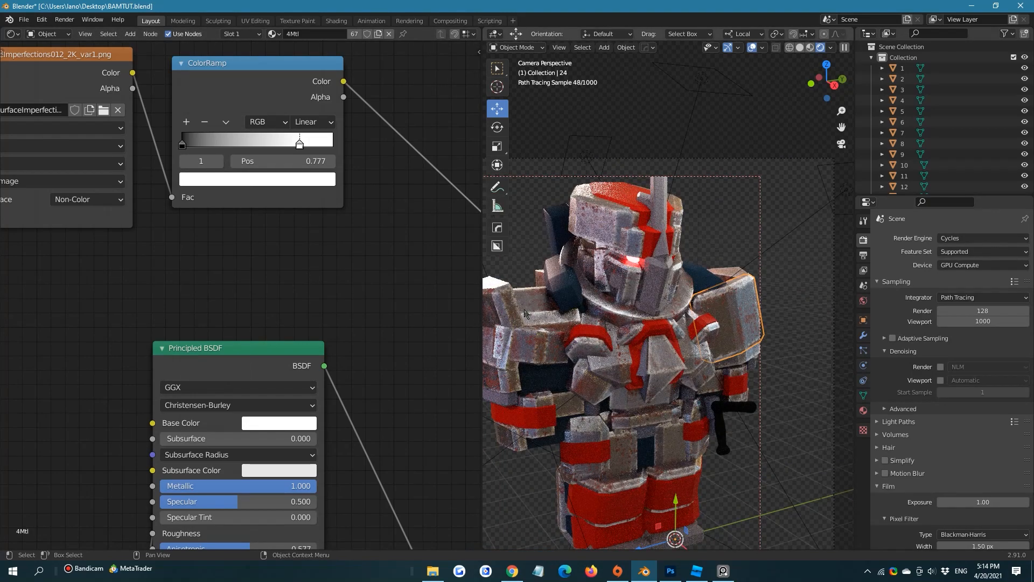
Set the Fac of the Overlay mix node fed by the Invert node to 0.383
{"action": "scroll", "coordinate": [182, 284], "scroll_direction": "down", "scroll_amount": 5}
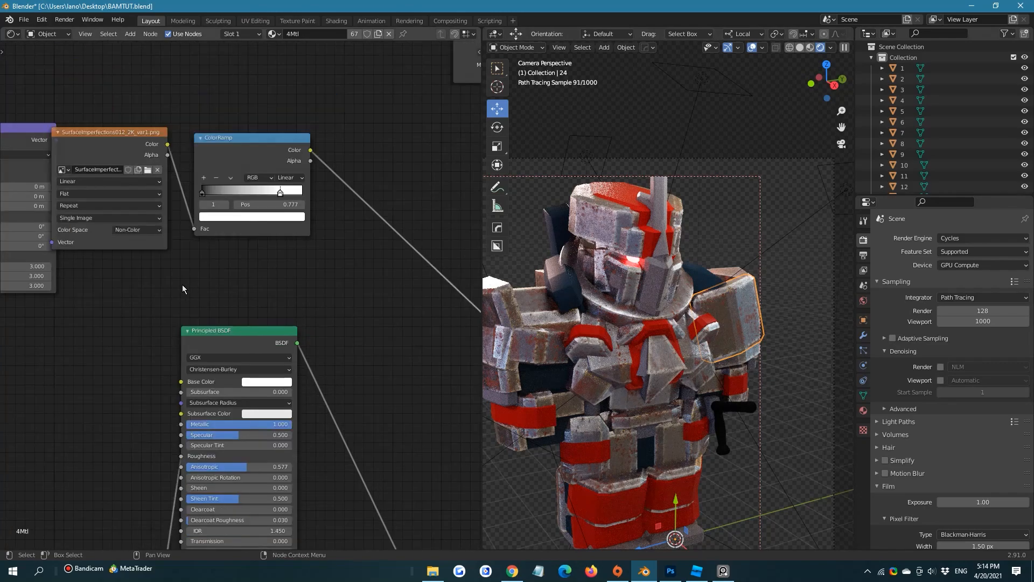
{"action": "scroll", "coordinate": [258, 254], "scroll_direction": "up", "scroll_amount": 4}
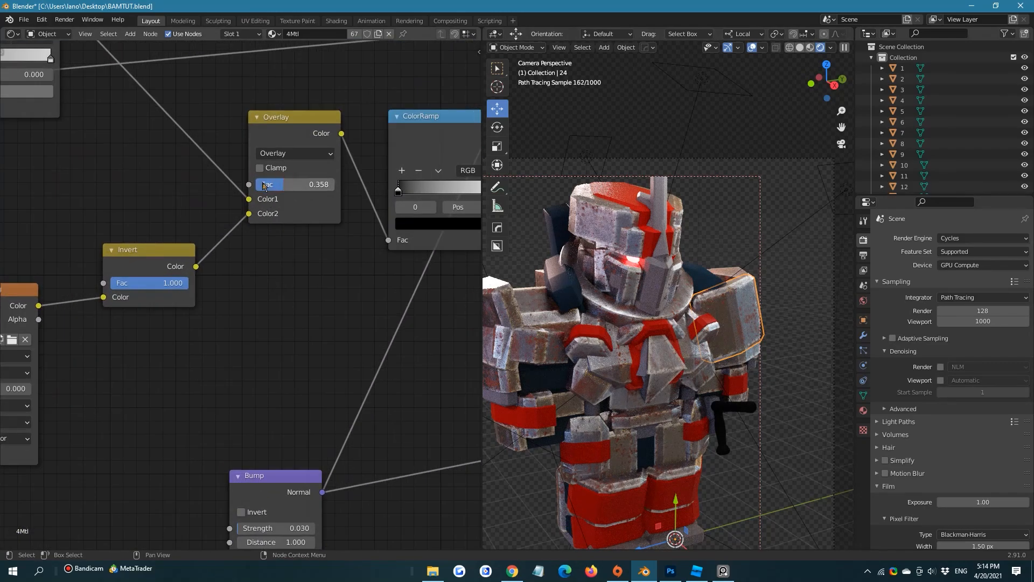
{"action": "left_click_drag", "start_coordinate": [264, 186], "coordinate": [249, 185]}
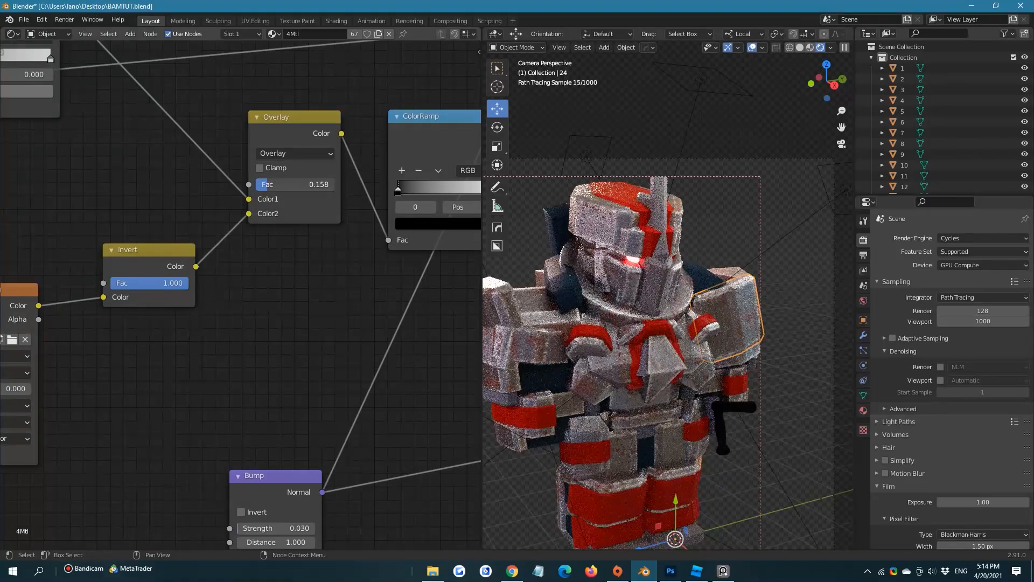
{"action": "left_click_drag", "start_coordinate": [248, 186], "coordinate": [264, 186]}
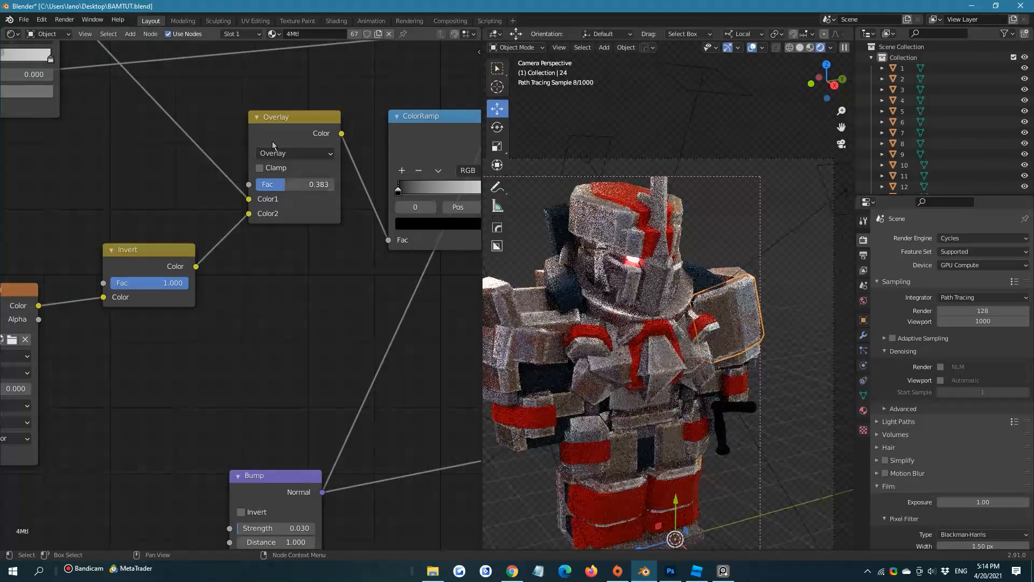
Move the white stop of the rust mask's ColorRamp to 1.000 and select its black stop
{"action": "scroll", "coordinate": [273, 141], "scroll_direction": "down", "scroll_amount": 6}
{"action": "middle_click_drag", "start_coordinate": [288, 180], "coordinate": [193, 282]}
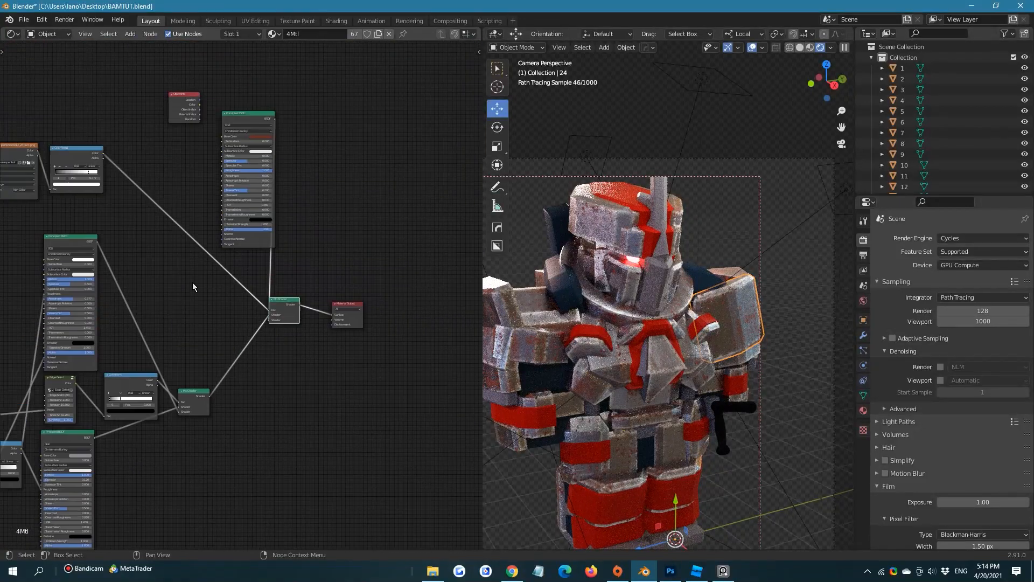
{"action": "middle_click_drag", "start_coordinate": [222, 251], "coordinate": [251, 317]}
{"action": "scroll", "coordinate": [237, 304], "scroll_direction": "up", "scroll_amount": 7}
{"action": "middle_click_drag", "start_coordinate": [167, 283], "coordinate": [369, 301]}
{"action": "scroll", "coordinate": [246, 233], "scroll_direction": "up", "scroll_amount": 2}
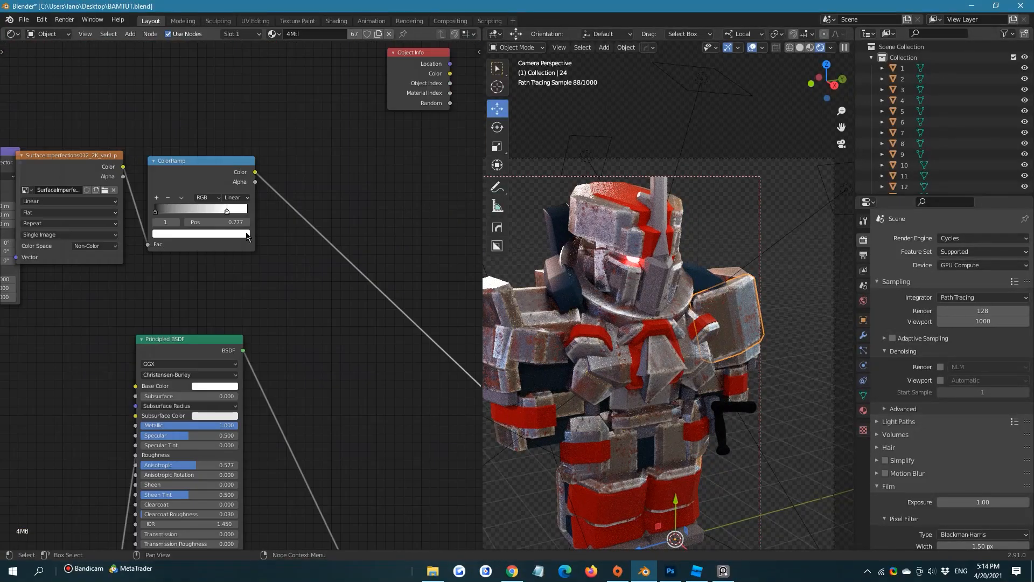
{"action": "left_click_drag", "start_coordinate": [228, 213], "coordinate": [257, 212]}
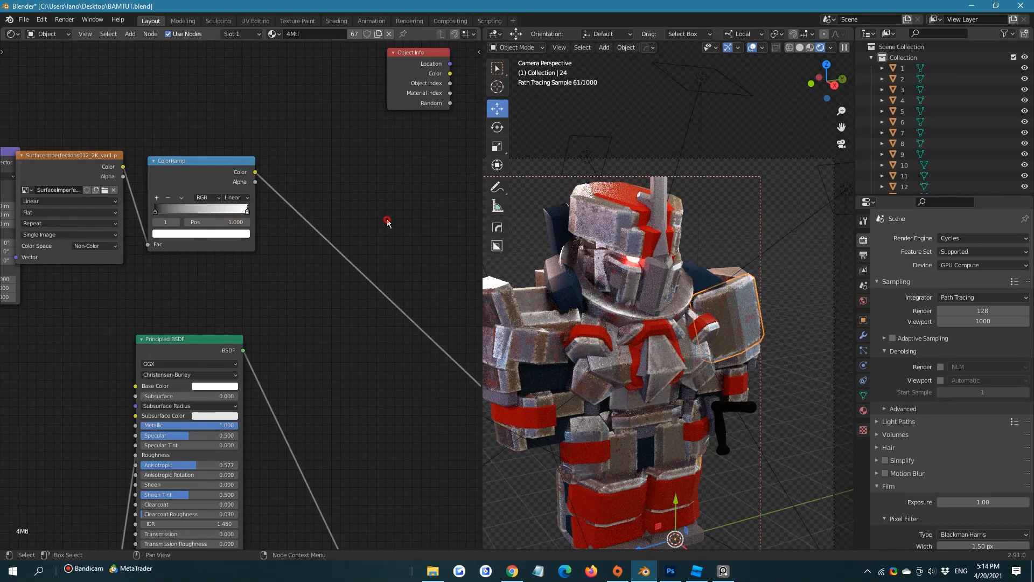
{"action": "left_click", "coordinate": [156, 212]}
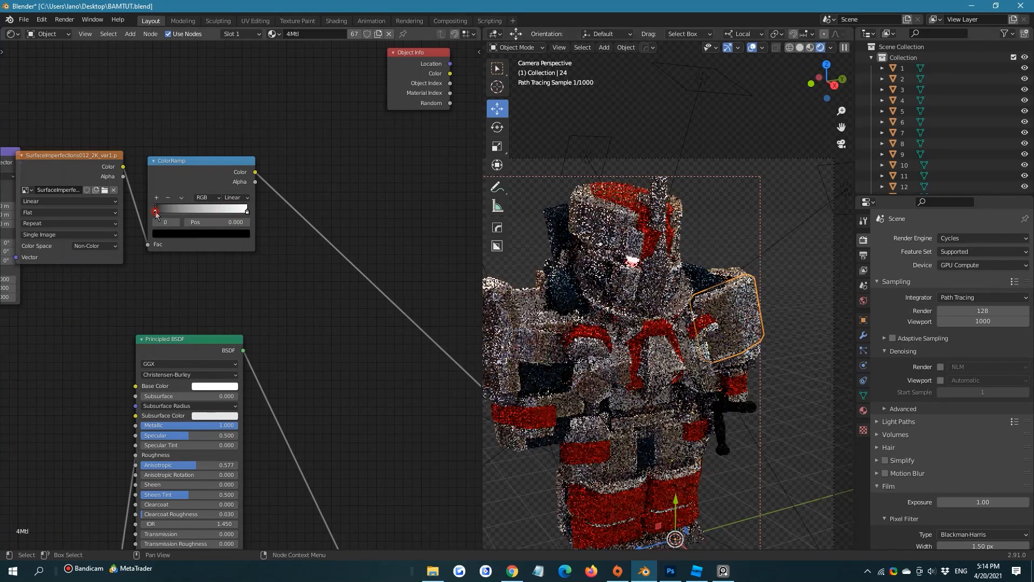
Try a mid-grey value of about 0.505 on the ColorRamp's black stop and return the stop to black
{"action": "left_click", "coordinate": [204, 234]}
{"action": "left_click_drag", "start_coordinate": [230, 162], "coordinate": [230, 138]}
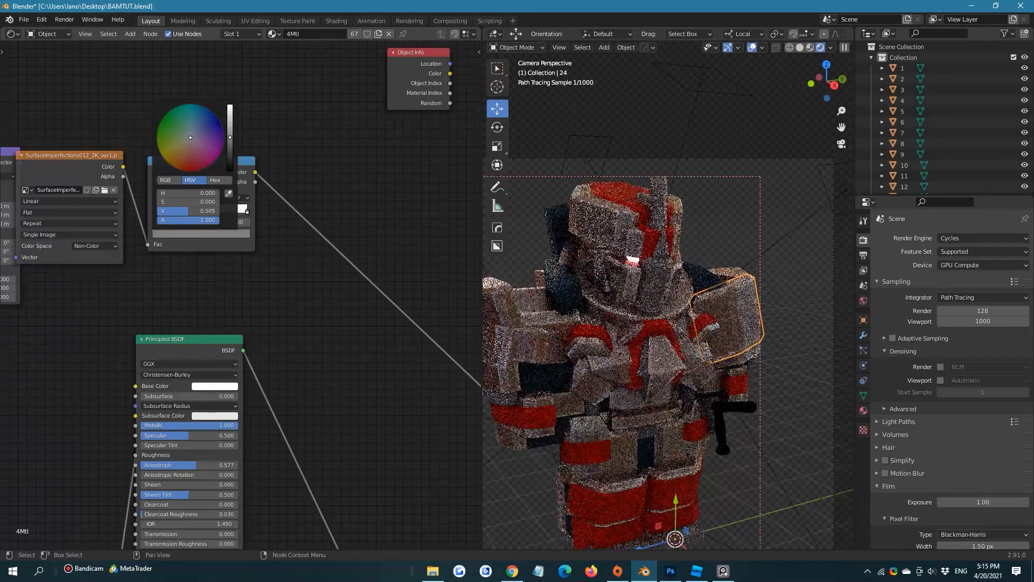
{"action": "left_click_drag", "start_coordinate": [230, 137], "coordinate": [230, 170]}
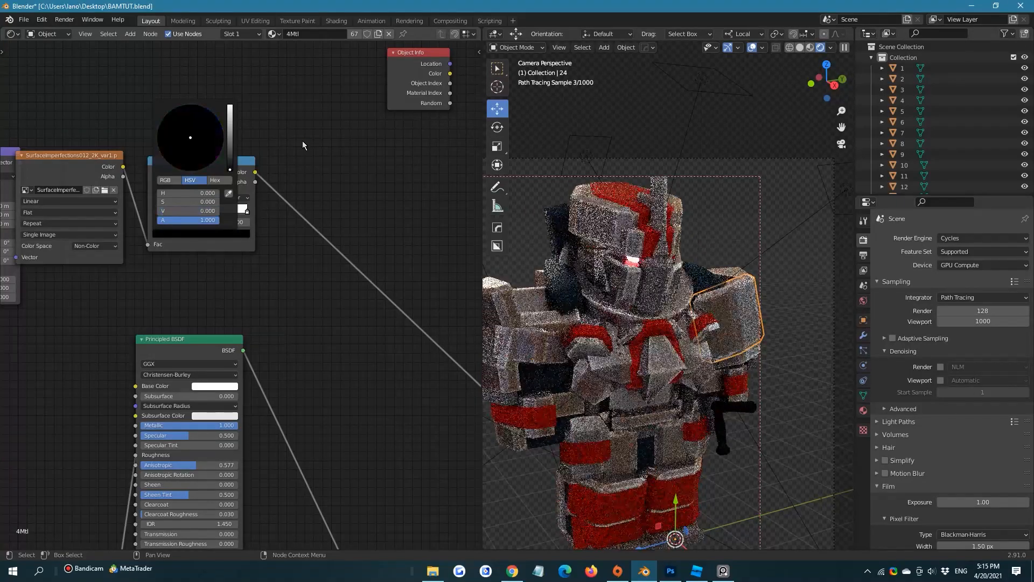
Darken the white stop of the rust mask's ColorRamp to a light grey value of about 0.8 and save the file
{"action": "left_click", "coordinate": [247, 212]}
{"action": "left_click", "coordinate": [242, 233]}
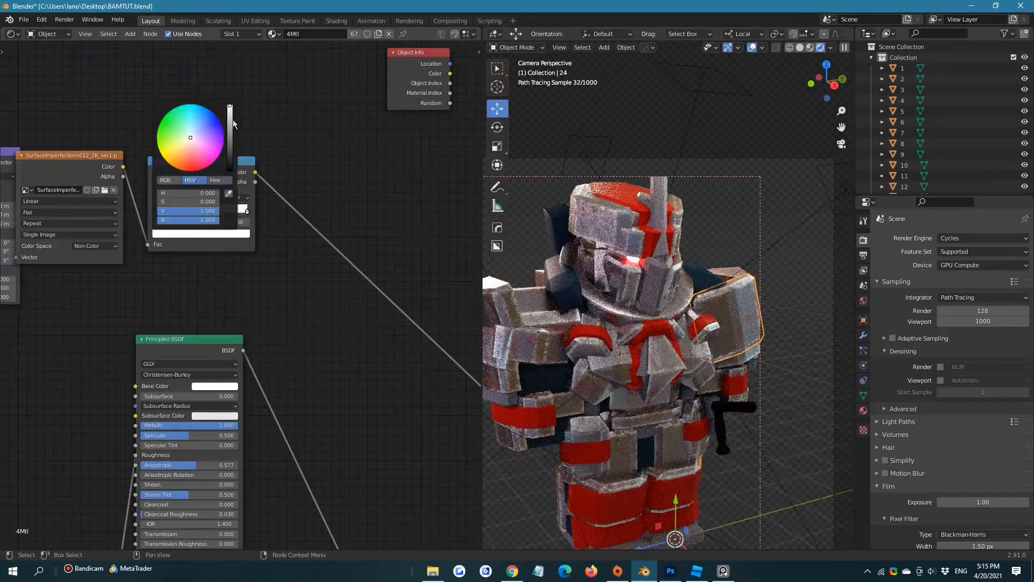
{"action": "left_click", "coordinate": [229, 106]}
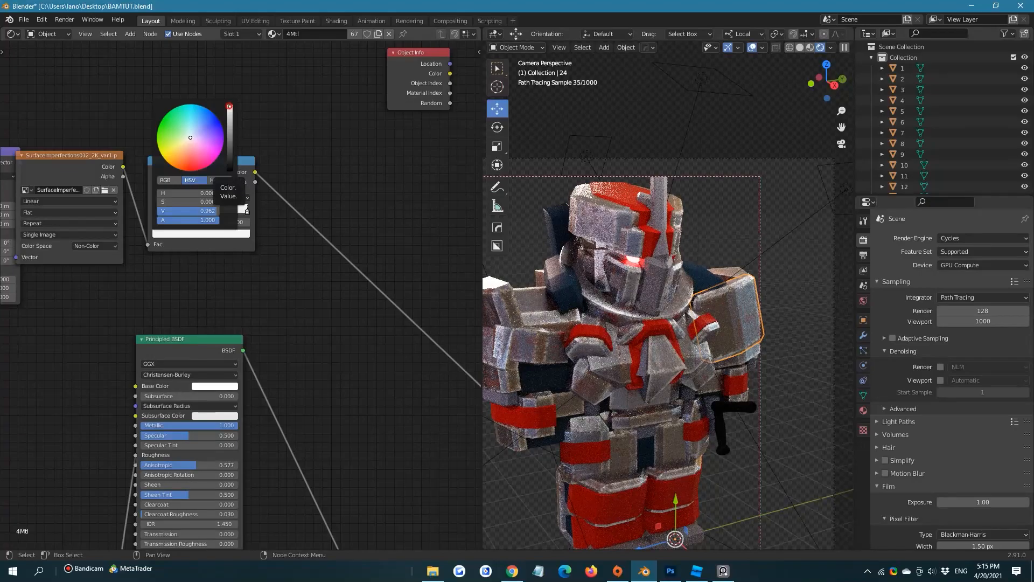
{"action": "mouse_move", "coordinate": [230, 108]}
{"action": "left_mouse_down"}
{"action": "mouse_move", "coordinate": [229, 124]}
{"action": "mouse_move", "coordinate": [230, 106]}
{"action": "left_mouse_up"}
{"action": "left_click", "coordinate": [333, 156]}
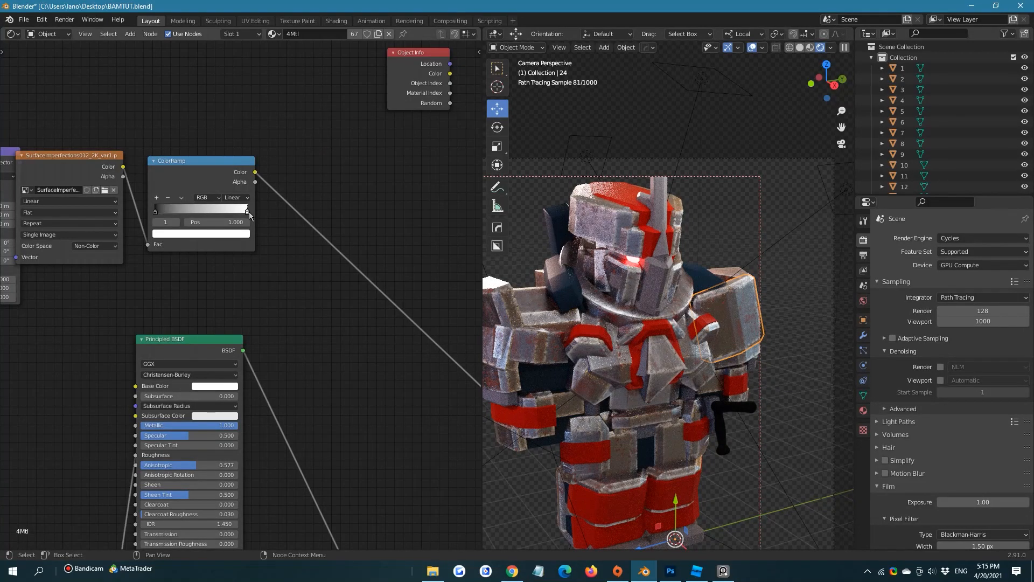
{"action": "left_click", "coordinate": [242, 233]}
{"action": "mouse_move", "coordinate": [229, 124]}
{"action": "left_mouse_down"}
{"action": "mouse_move", "coordinate": [229, 141]}
{"action": "mouse_move", "coordinate": [230, 115]}
{"action": "left_mouse_up"}
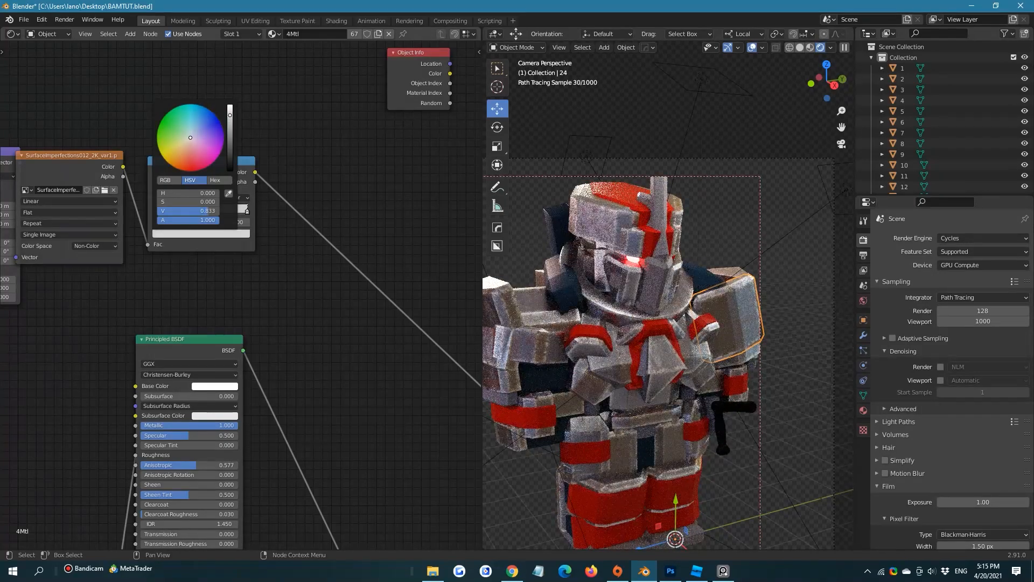
{"action": "key", "text": "ctrl+s"}
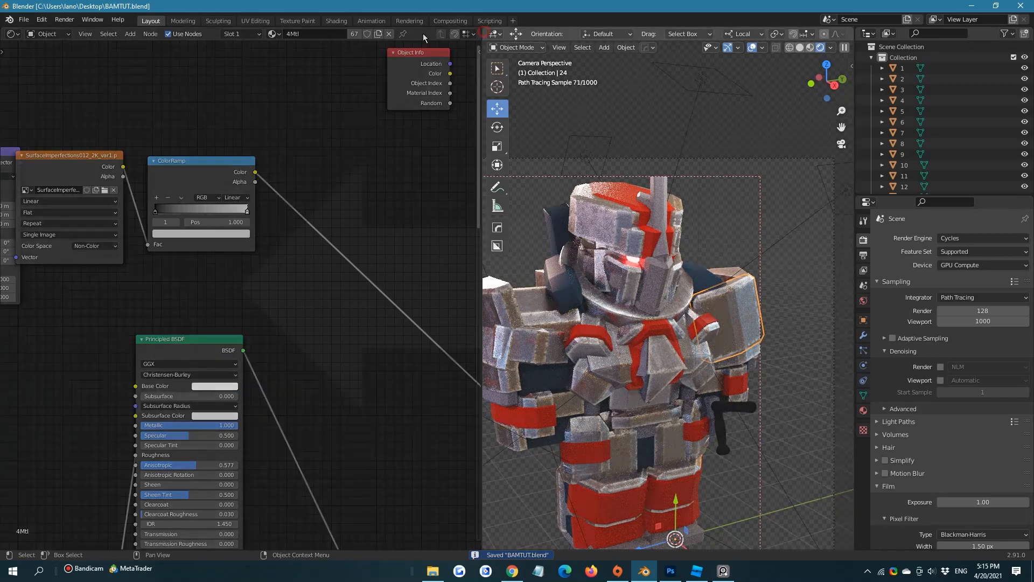
Maximize the 3D viewport showing the armor and clear its render region
{"action": "key", "text": "ctrl+space"}
{"action": "scroll", "coordinate": [483, 170], "scroll_direction": "down", "scroll_amount": 3}
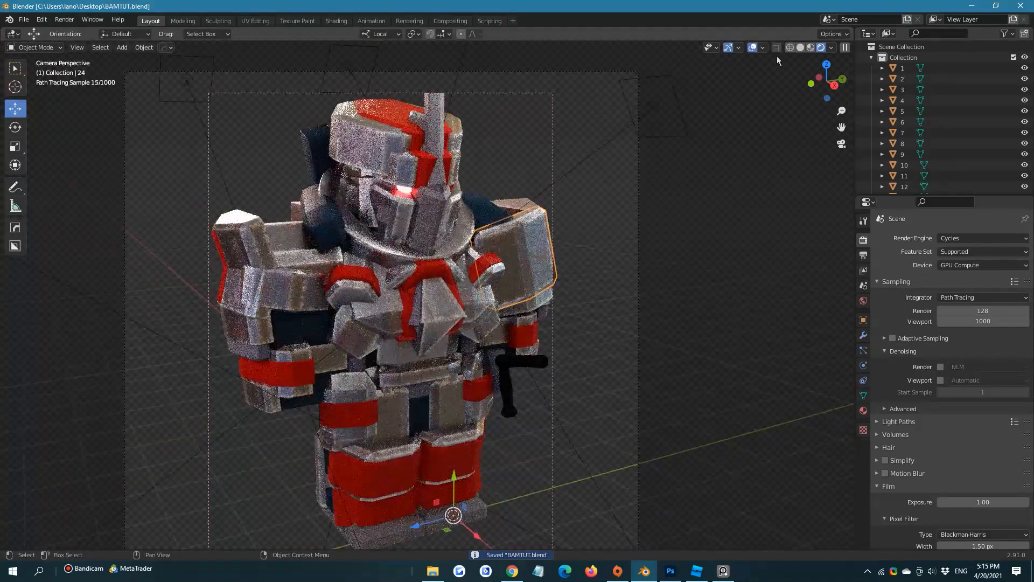
{"action": "key", "text": "ctrl+alt+b"}
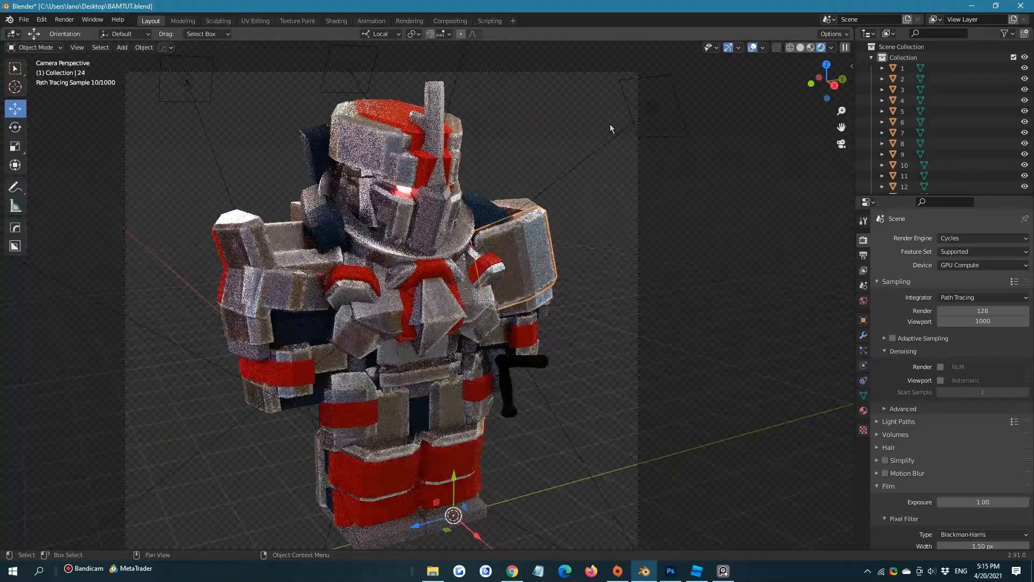
Render the camera image at 1200 samples with the viewport in solid shading, and check the finished result
{"action": "left_click", "coordinate": [800, 48]}
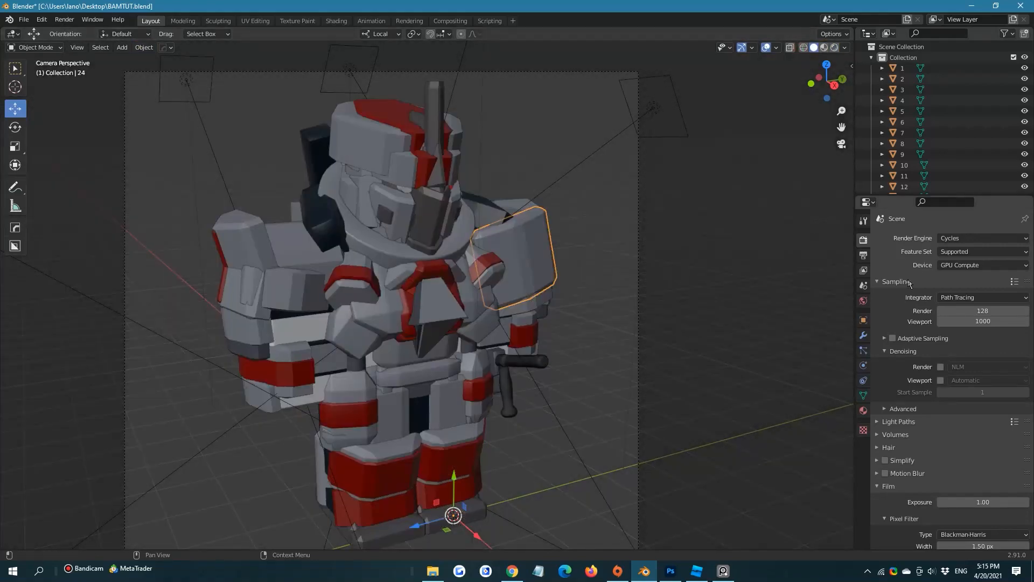
{"action": "left_click", "coordinate": [974, 310]}
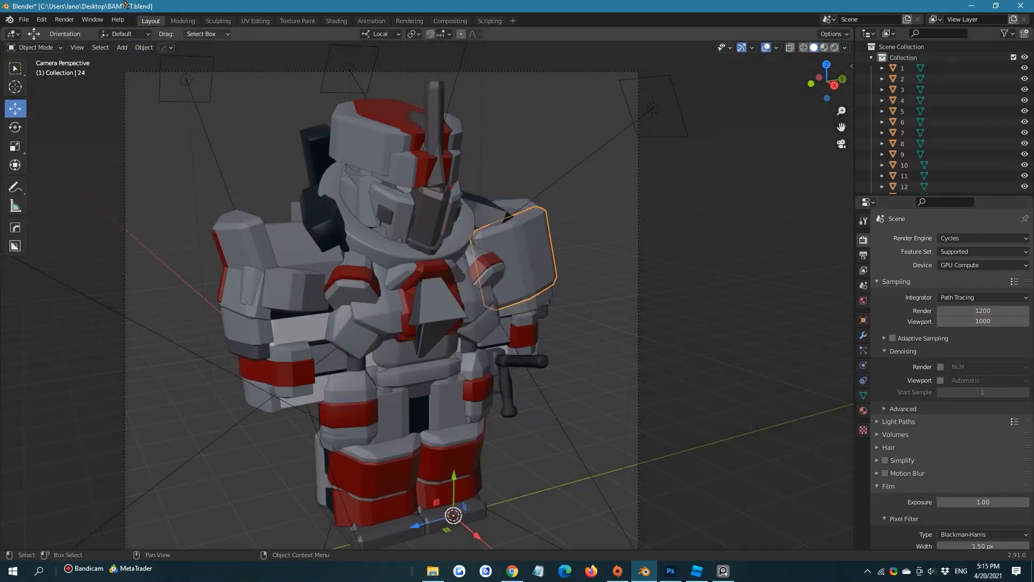
{"action": "left_click", "coordinate": [64, 19]}
{"action": "left_click", "coordinate": [95, 32]}
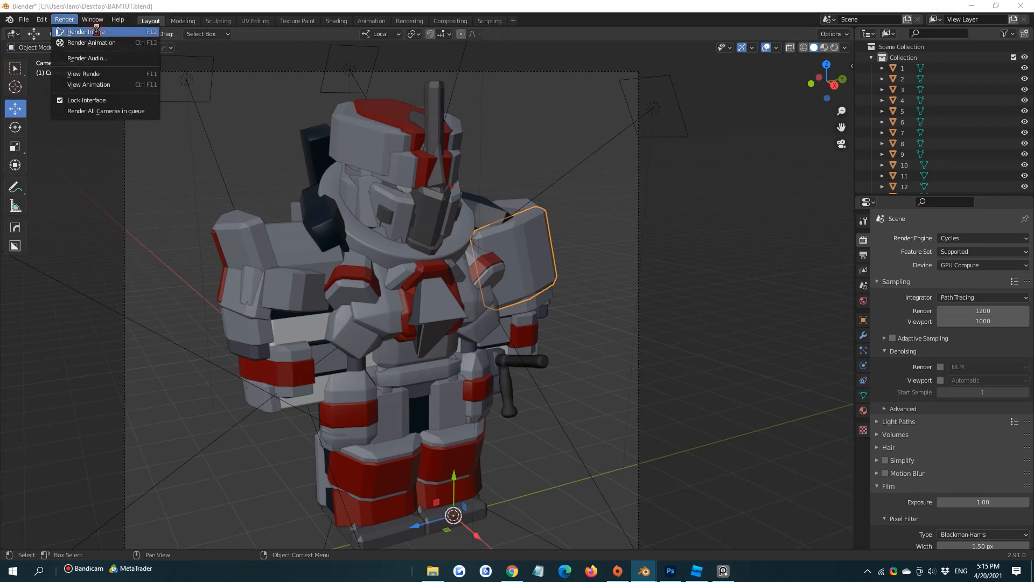
{"action": "double_click", "coordinate": [367, 9]}
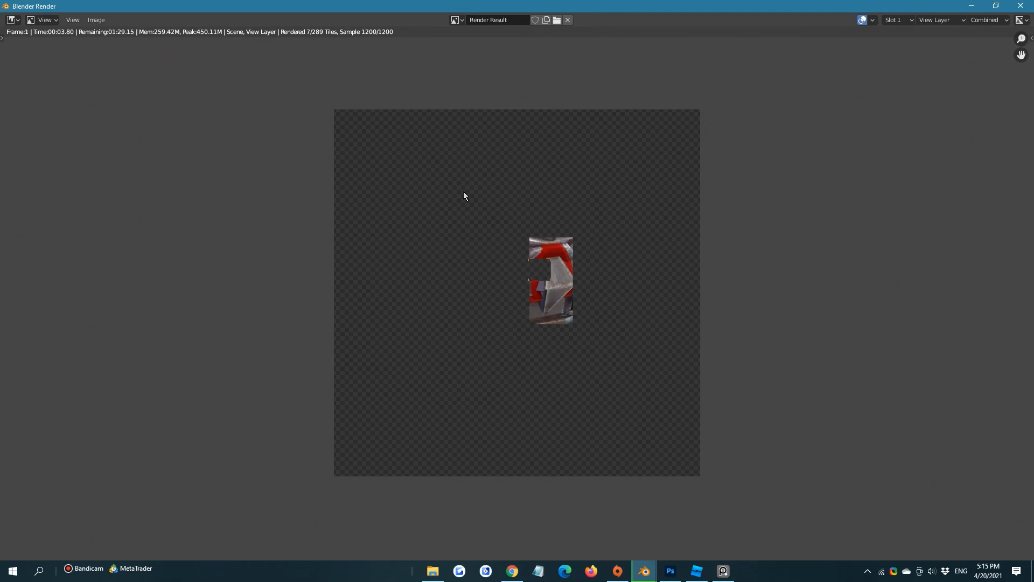
{"action": "scroll", "coordinate": [565, 214], "scroll_direction": "up", "scroll_amount": 1}
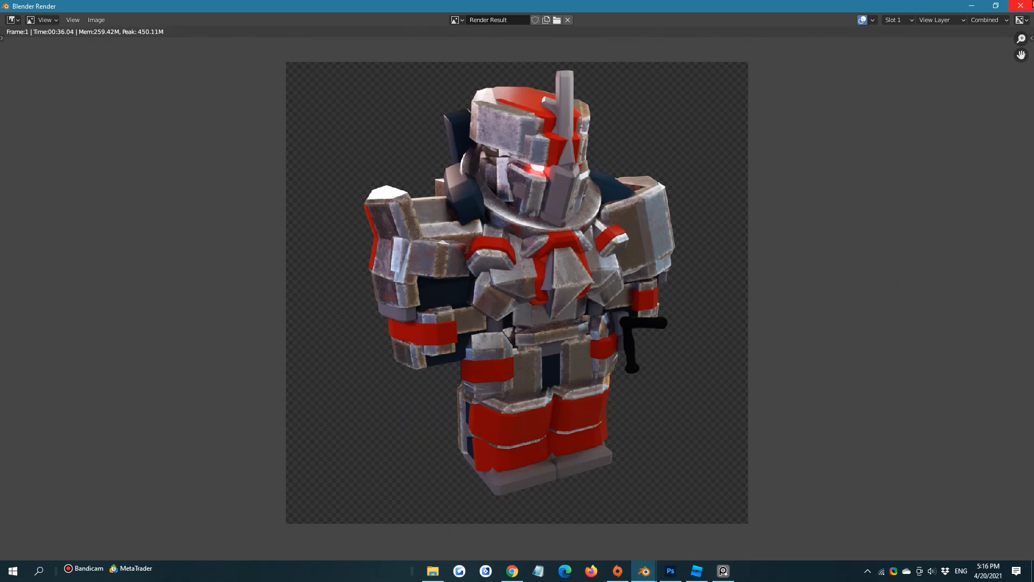
{"action": "left_click", "coordinate": [1021, 7]}
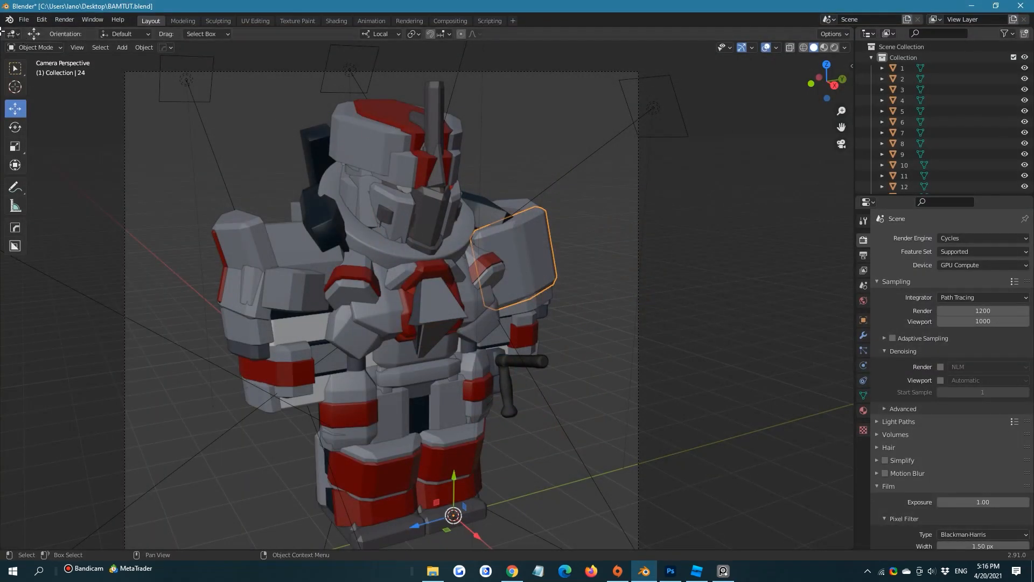
Split the workspace into a Shader Editor and a 3D viewport with rendered shading
{"action": "left_click_drag", "start_coordinate": [2, 31], "coordinate": [452, 64]}
{"action": "left_click", "coordinate": [828, 47]}
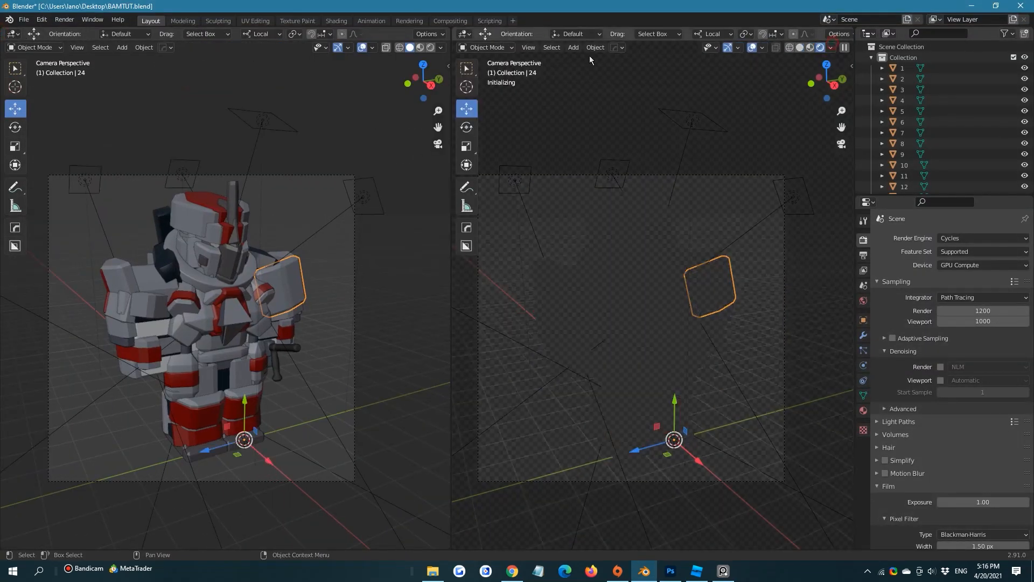
{"action": "left_click", "coordinate": [13, 34]}
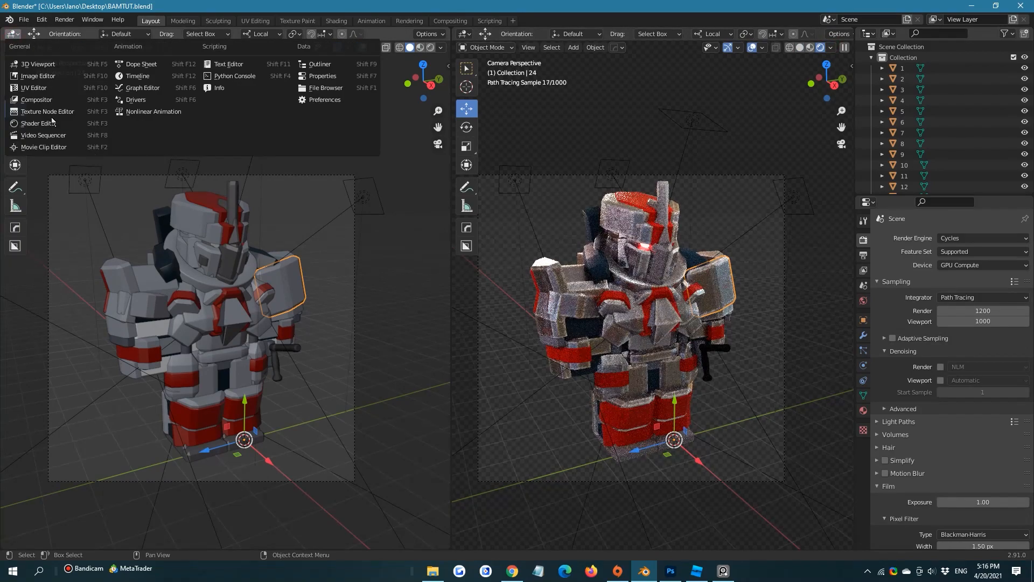
{"action": "left_click", "coordinate": [54, 122]}
Examine the worn-metal material's node tree, from the texture and mask nodes through to the Material Output
{"action": "scroll", "coordinate": [162, 290], "scroll_direction": "down", "scroll_amount": 2}
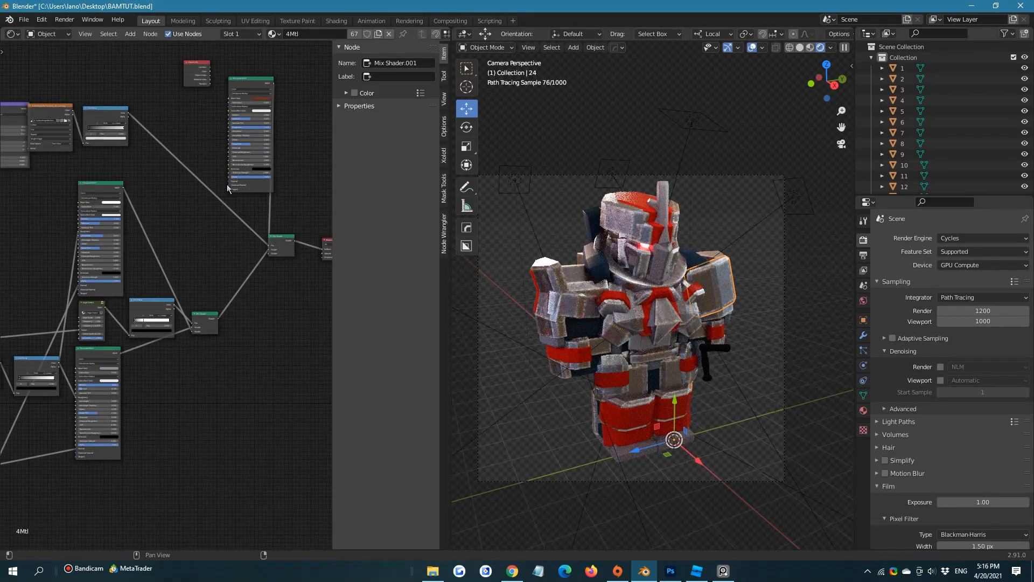
{"action": "scroll", "coordinate": [227, 185], "scroll_direction": "down", "scroll_amount": 1}
{"action": "middle_click_drag", "start_coordinate": [227, 184], "coordinate": [229, 217]}
{"action": "scroll", "coordinate": [215, 232], "scroll_direction": "down", "scroll_amount": 1}
{"action": "middle_click_drag", "start_coordinate": [190, 310], "coordinate": [123, 260]}
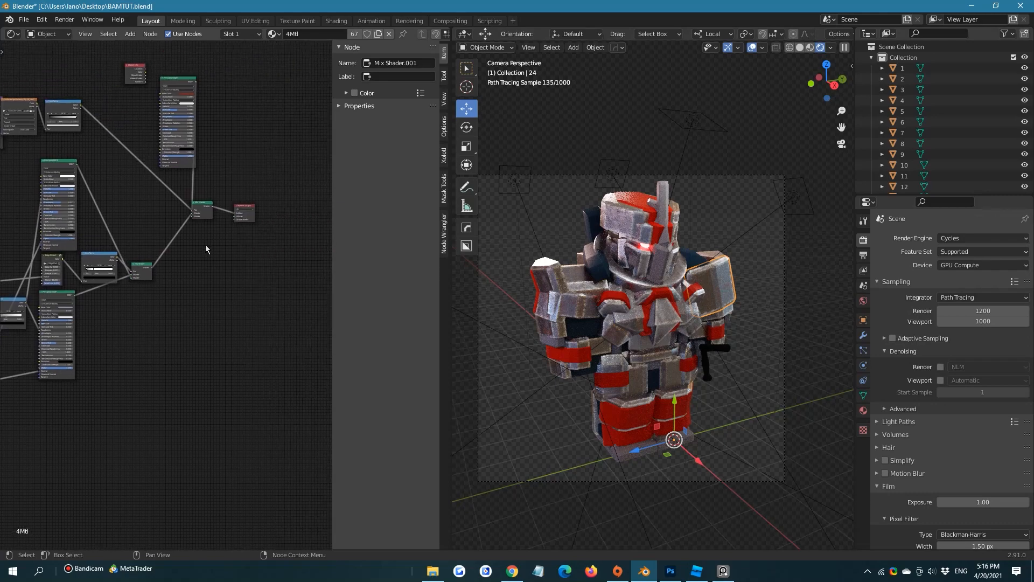
{"action": "scroll", "coordinate": [171, 273], "scroll_direction": "down", "scroll_amount": 4}
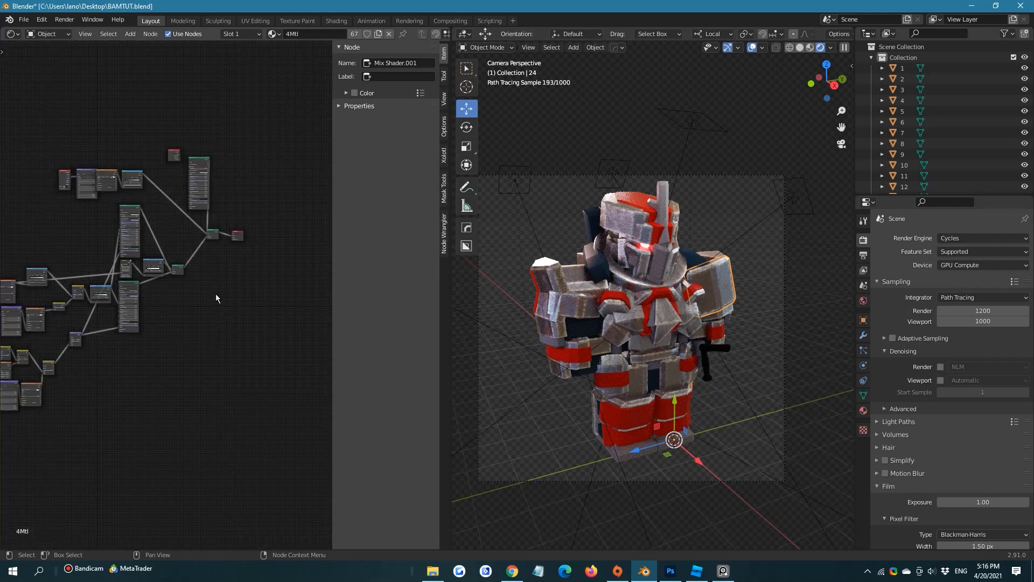
{"action": "scroll", "coordinate": [177, 288], "scroll_direction": "up", "scroll_amount": 5}
{"action": "left_click", "coordinate": [144, 205]}
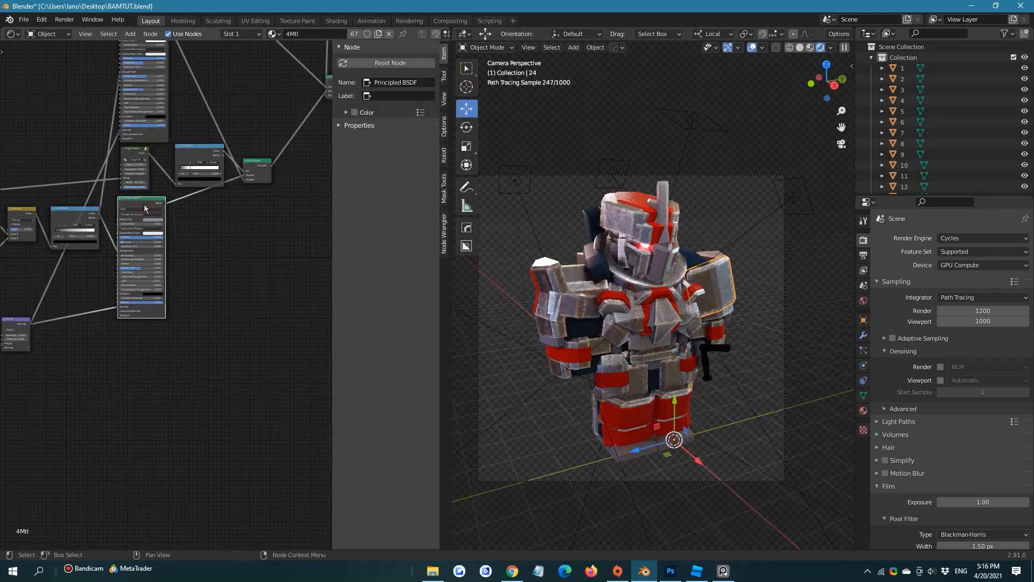
{"action": "scroll", "coordinate": [185, 275], "scroll_direction": "down", "scroll_amount": 3}
Select the red helmet piece and delete the Principled BSDF node from its material, 17Mtl
{"action": "left_click", "coordinate": [648, 202]}
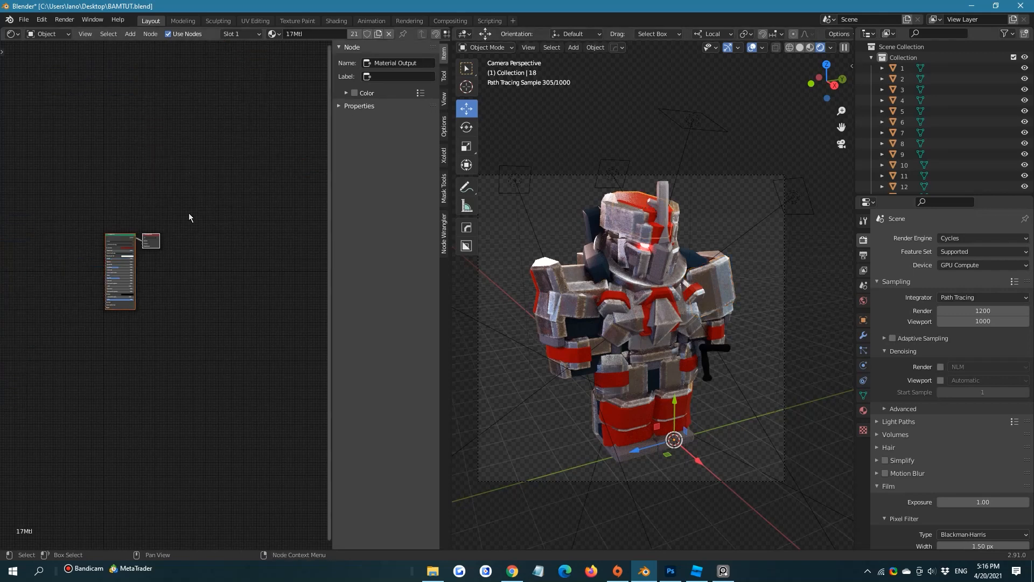
{"action": "scroll", "coordinate": [145, 275], "scroll_direction": "down", "scroll_amount": 1}
{"action": "scroll", "coordinate": [134, 281], "scroll_direction": "up", "scroll_amount": 1}
{"action": "left_click_drag", "start_coordinate": [68, 179], "coordinate": [112, 291]}
{"action": "key", "text": "x"}
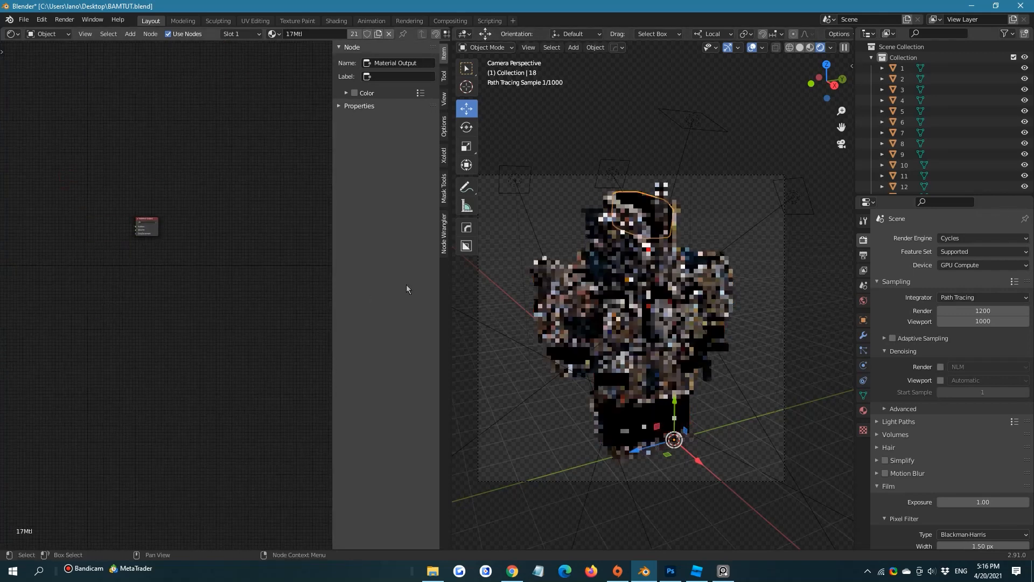
Select the metal shoulder piece and move the rust mask's node row closer to the Principled BSDF below it
{"action": "left_click", "coordinate": [564, 282]}
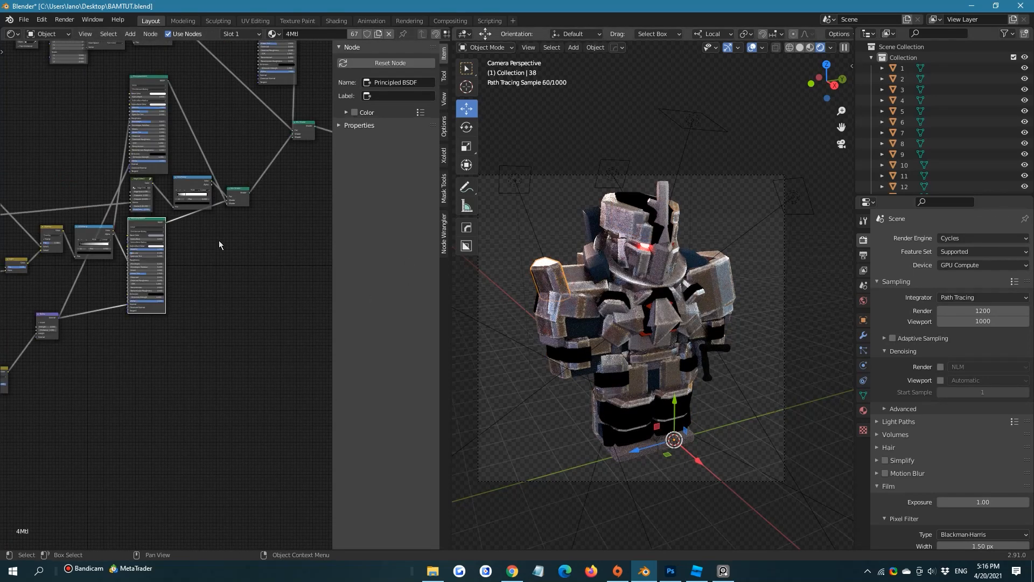
{"action": "scroll", "coordinate": [100, 254], "scroll_direction": "down", "scroll_amount": 1}
{"action": "middle_click_drag", "start_coordinate": [132, 277], "coordinate": [197, 359]}
{"action": "middle_click_drag", "start_coordinate": [199, 237], "coordinate": [163, 291]}
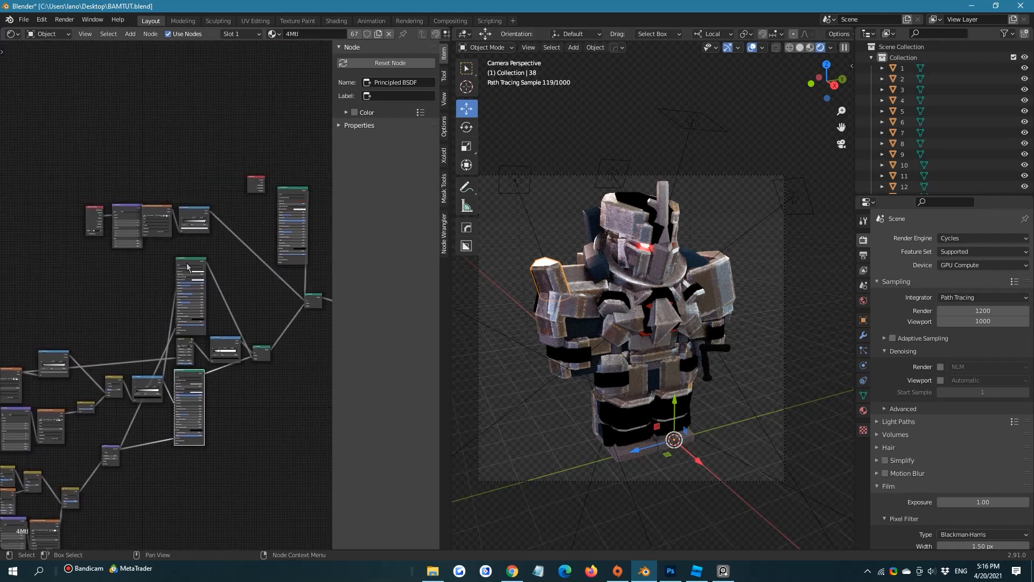
{"action": "scroll", "coordinate": [164, 285], "scroll_direction": "up", "scroll_amount": 1}
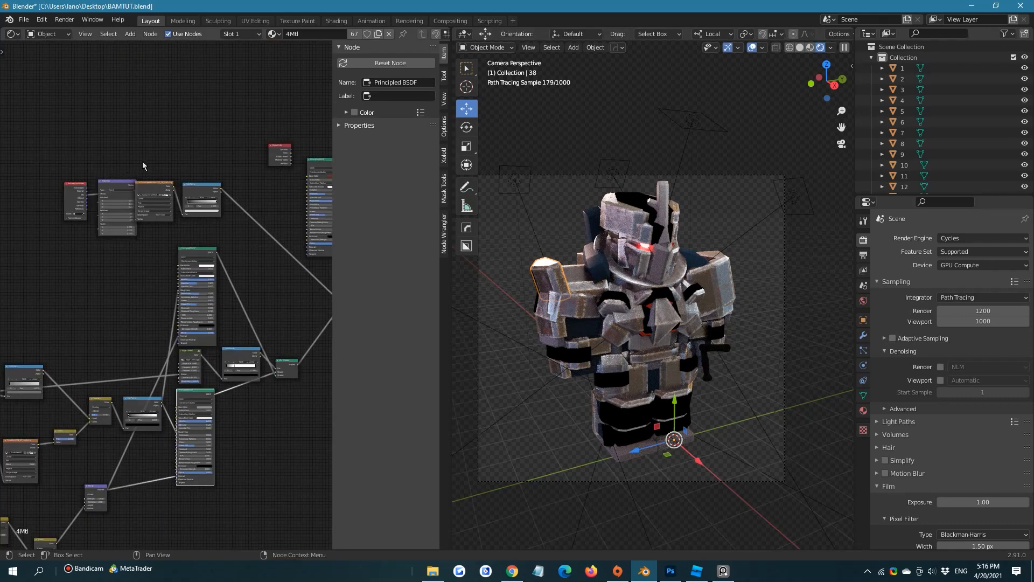
{"action": "left_click_drag", "start_coordinate": [33, 142], "coordinate": [206, 226]}
{"action": "left_click_drag", "start_coordinate": [203, 186], "coordinate": [193, 212]}
{"action": "middle_click_drag", "start_coordinate": [225, 158], "coordinate": [160, 164]}
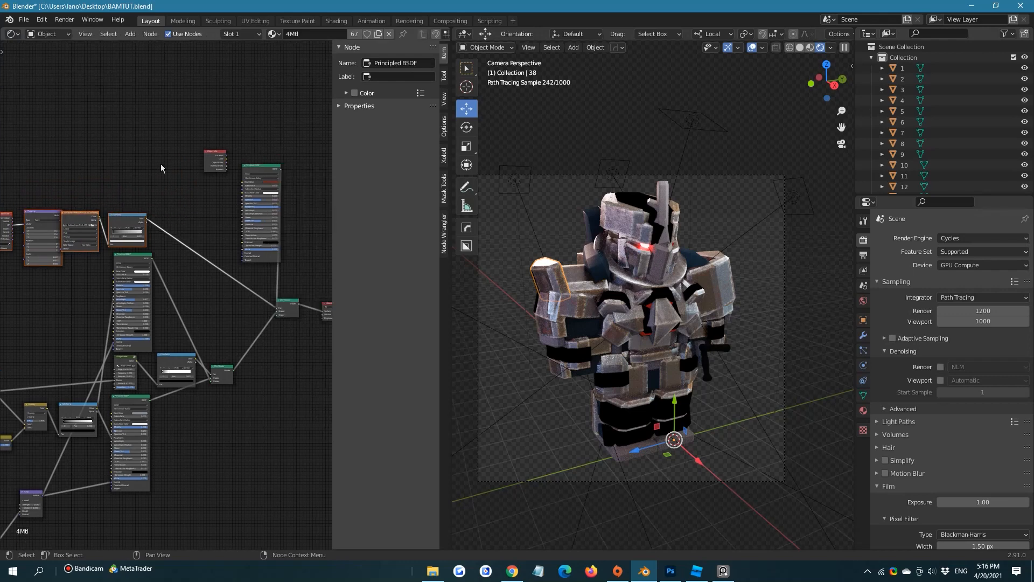
Delete the unused Object Info node, then move the rust Principled BSDF above the mask's ColorRamp and collapse it
{"action": "left_click_drag", "start_coordinate": [155, 116], "coordinate": [171, 130]}
{"action": "key", "text": "x"}
{"action": "left_click_drag", "start_coordinate": [252, 167], "coordinate": [129, 186]}
{"action": "left_click", "coordinate": [110, 111]}
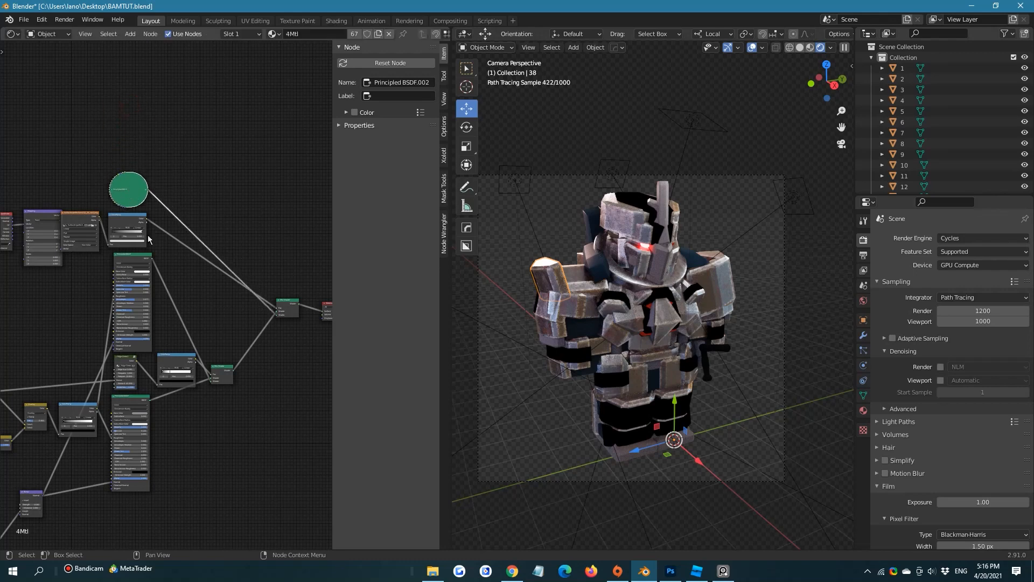
Collapse the upper metal Principled BSDF, lower it toward the edge mask, and bring the rust nodes down closer to it
{"action": "middle_click_drag", "start_coordinate": [141, 278], "coordinate": [165, 146]}
{"action": "scroll", "coordinate": [113, 186], "scroll_direction": "up", "scroll_amount": 3}
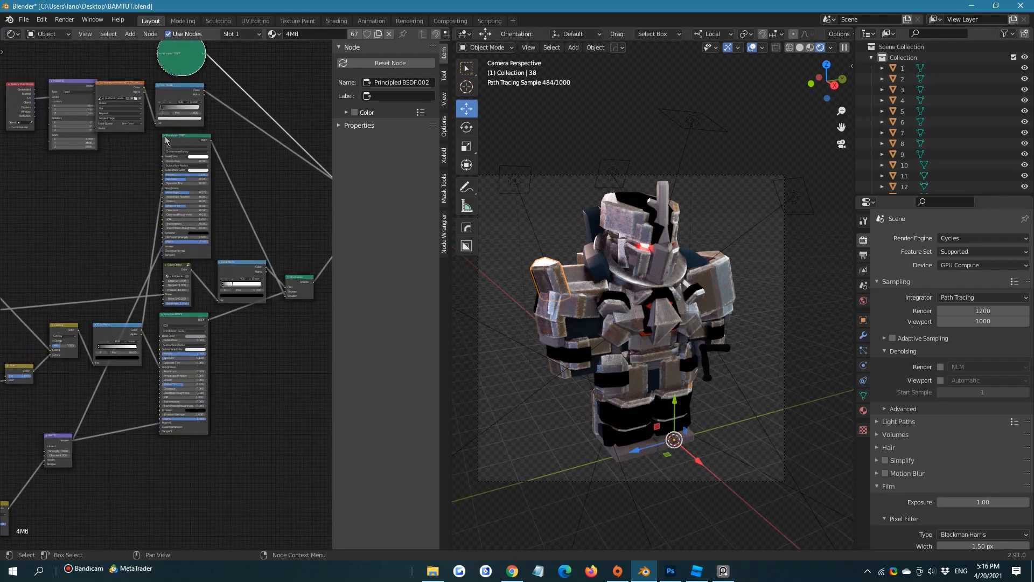
{"action": "left_click", "coordinate": [165, 136]}
{"action": "left_click_drag", "start_coordinate": [180, 142], "coordinate": [186, 179]}
{"action": "scroll", "coordinate": [194, 208], "scroll_direction": "down", "scroll_amount": 1}
{"action": "middle_click_drag", "start_coordinate": [194, 208], "coordinate": [230, 268]}
{"action": "left_click_drag", "start_coordinate": [50, 105], "coordinate": [260, 270]}
{"action": "left_click_drag", "start_coordinate": [234, 235], "coordinate": [224, 282]}
{"action": "scroll", "coordinate": [252, 327], "scroll_direction": "up", "scroll_amount": 3}
{"action": "middle_click_drag", "start_coordinate": [252, 327], "coordinate": [156, 262]}
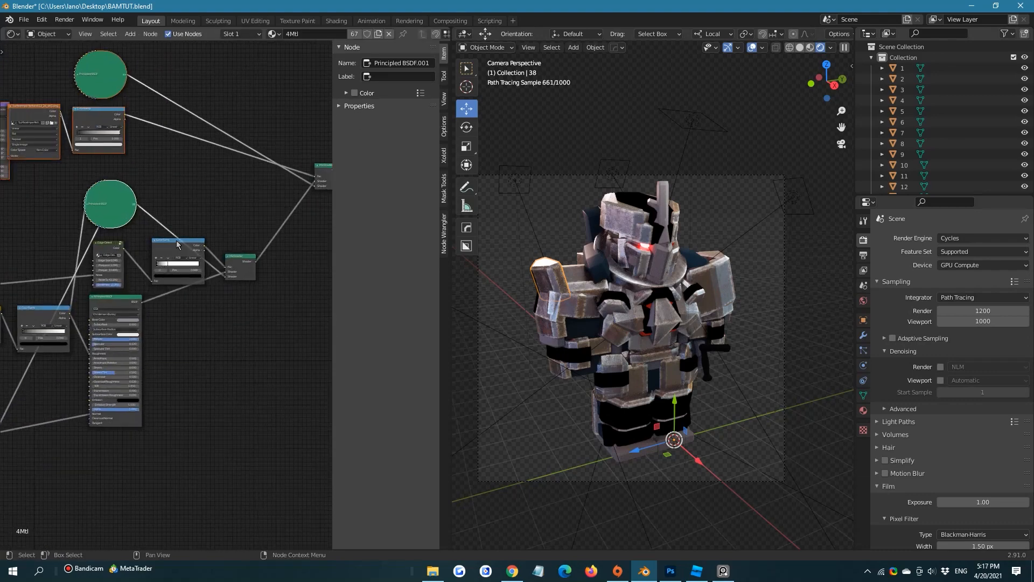
Reposition the edge mask's ColorRamp and the upper texture row's ColorRamp to tidy the node layout
{"action": "left_click_drag", "start_coordinate": [177, 242], "coordinate": [169, 243]}
{"action": "middle_click_drag", "start_coordinate": [133, 260], "coordinate": [186, 216]}
{"action": "scroll", "coordinate": [119, 296], "scroll_direction": "down", "scroll_amount": 4}
{"action": "middle_click_drag", "start_coordinate": [96, 351], "coordinate": [252, 268]}
{"action": "left_click_drag", "start_coordinate": [229, 280], "coordinate": [181, 300]}
{"action": "middle_click_drag", "start_coordinate": [151, 292], "coordinate": [167, 318]}
{"action": "left_click_drag", "start_coordinate": [172, 195], "coordinate": [171, 229]}
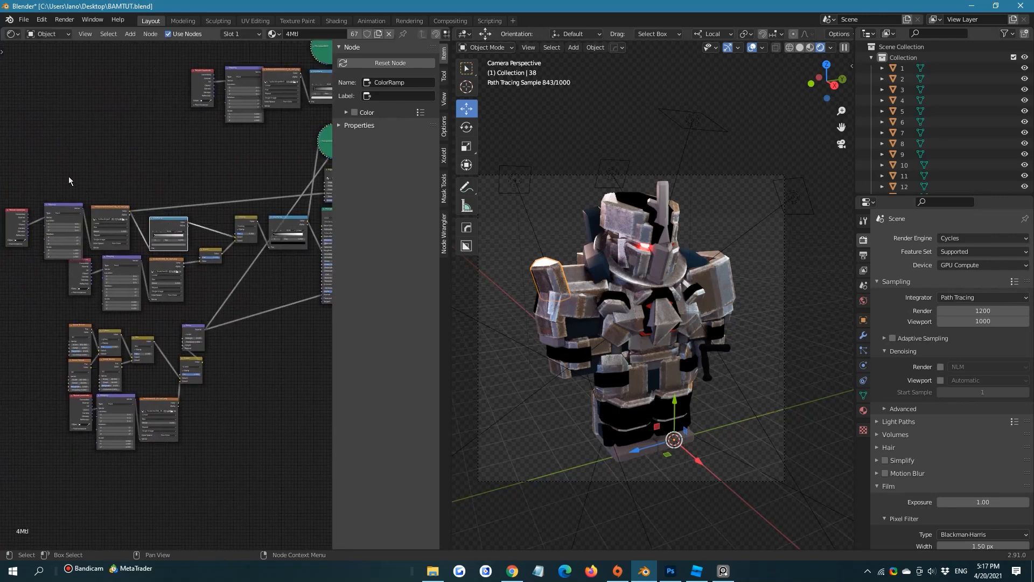
Adjust the second row's Texture Coordinate node and shift the upper texture row closer to its mix node
{"action": "left_click_drag", "start_coordinate": [74, 264], "coordinate": [78, 276]}
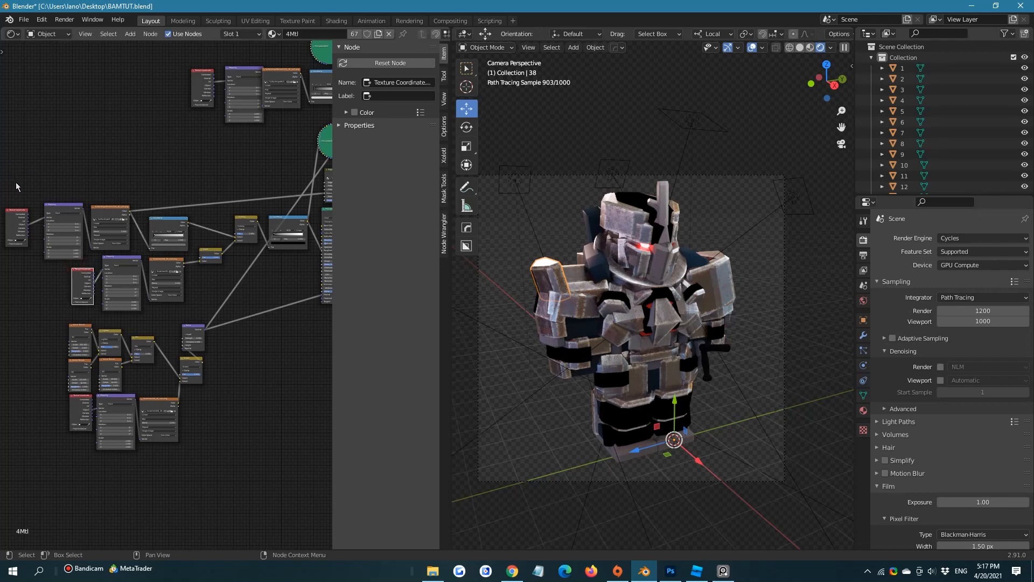
{"action": "left_click_drag", "start_coordinate": [16, 184], "coordinate": [170, 241]}
{"action": "left_click_drag", "start_coordinate": [170, 222], "coordinate": [199, 218]}
Select every node in the worn-metal material 4Mtl
{"action": "scroll", "coordinate": [256, 364], "scroll_direction": "down", "scroll_amount": 5}
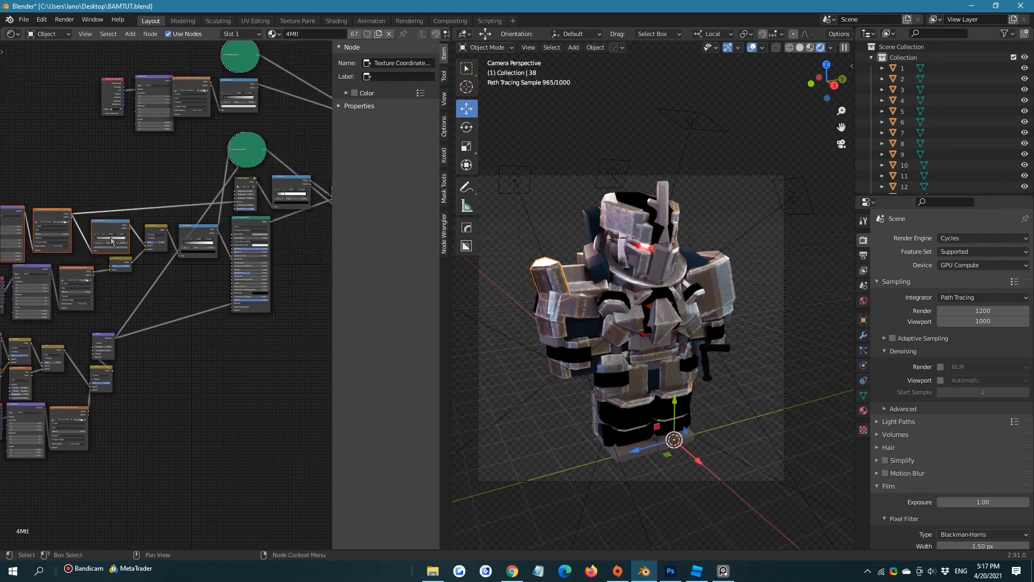
{"action": "scroll", "coordinate": [255, 363], "scroll_direction": "down", "scroll_amount": 1}
{"action": "middle_click_drag", "start_coordinate": [312, 345], "coordinate": [291, 306]}
{"action": "left_click_drag", "start_coordinate": [302, 386], "coordinate": [46, 102]}
{"action": "left_click", "coordinate": [46, 103]}
{"action": "middle_click_drag", "start_coordinate": [46, 103], "coordinate": [67, 100]}
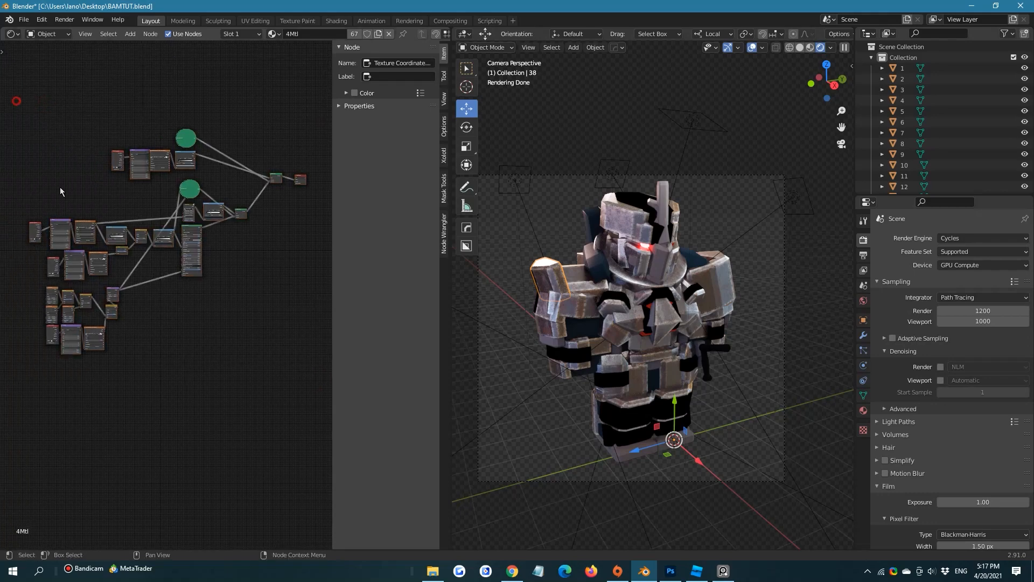
{"action": "left_click_drag", "start_coordinate": [16, 100], "coordinate": [280, 396]}
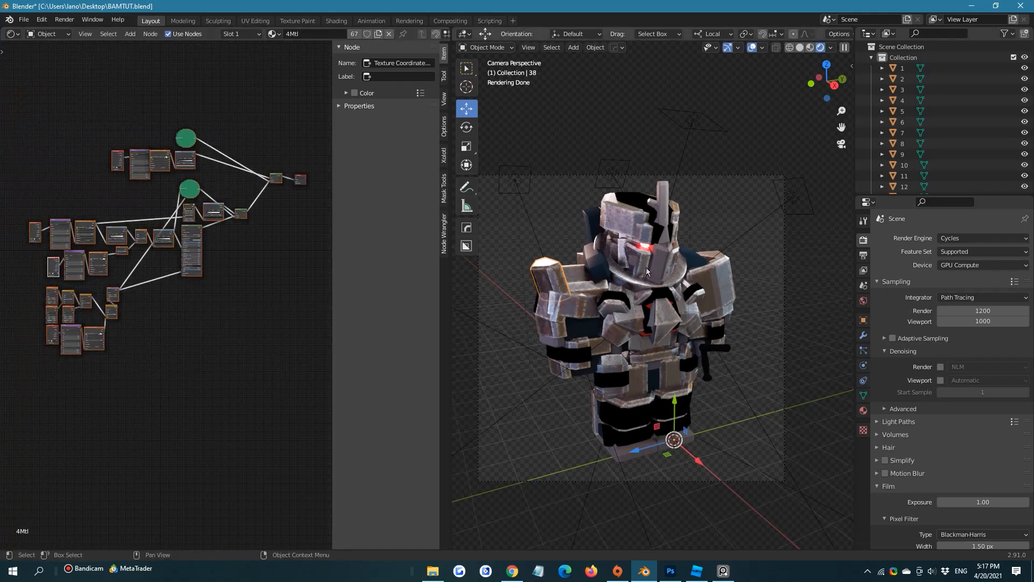
Paste the worn-metal nodes into the helmet's 17Mtl material, arrange them by the Material Output and connect the final Mix Shader to it
{"action": "left_click", "coordinate": [633, 200]}
{"action": "key", "text": "ctrl+v"}
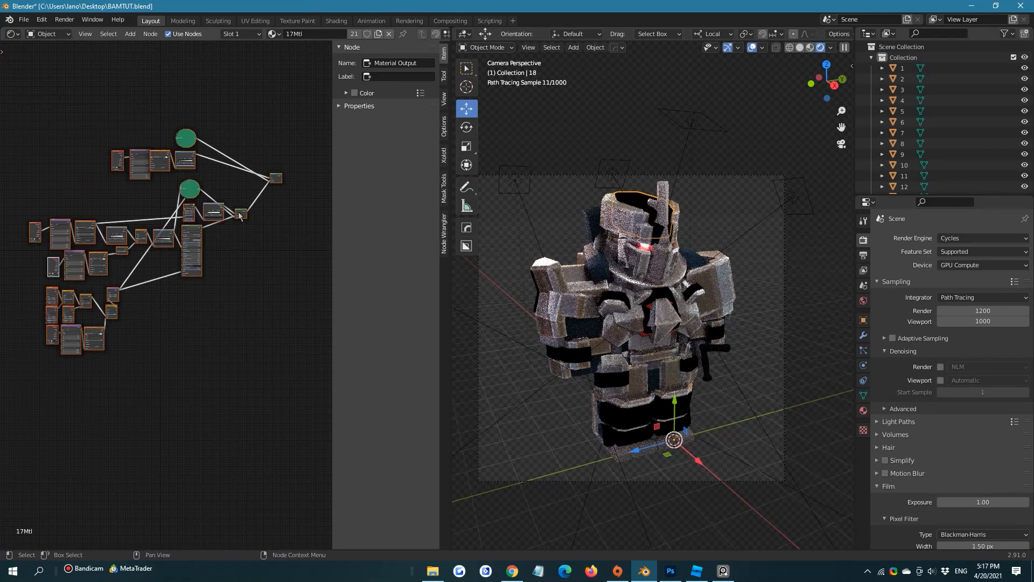
{"action": "left_click_drag", "start_coordinate": [275, 173], "coordinate": [175, 215]}
{"action": "scroll", "coordinate": [167, 257], "scroll_direction": "up", "scroll_amount": 6}
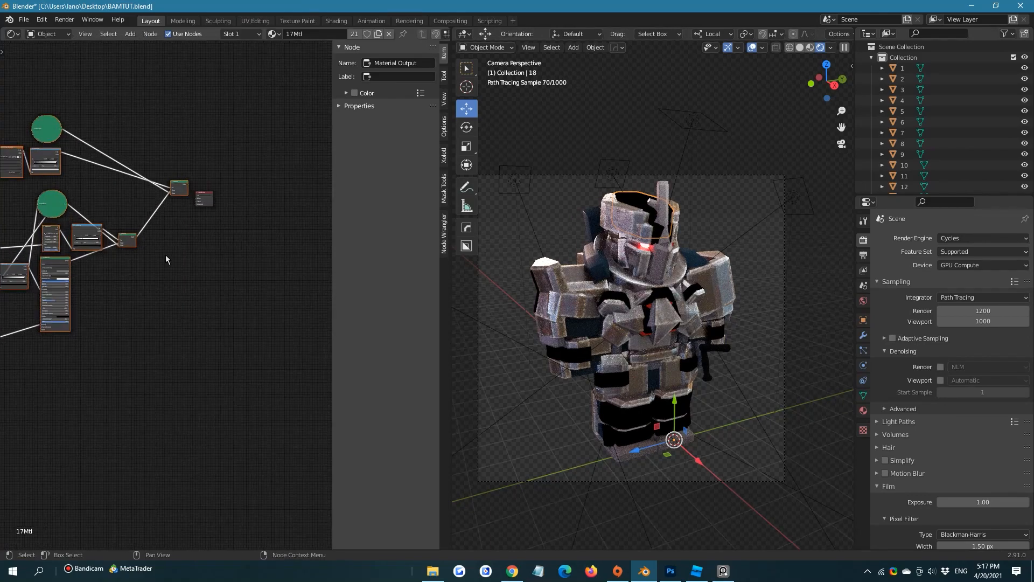
{"action": "middle_click_drag", "start_coordinate": [178, 199], "coordinate": [148, 312]}
{"action": "scroll", "coordinate": [161, 296], "scroll_direction": "up", "scroll_amount": 4}
{"action": "left_click", "coordinate": [174, 266]}
{"action": "left_click_drag", "start_coordinate": [153, 294], "coordinate": [165, 318]}
Set the lower Principled BSDF's Base Color in 17Mtl to red with hue 0.992, saturation 1.000 and value 0.799
{"action": "middle_click_drag", "start_coordinate": [46, 477], "coordinate": [326, 263]}
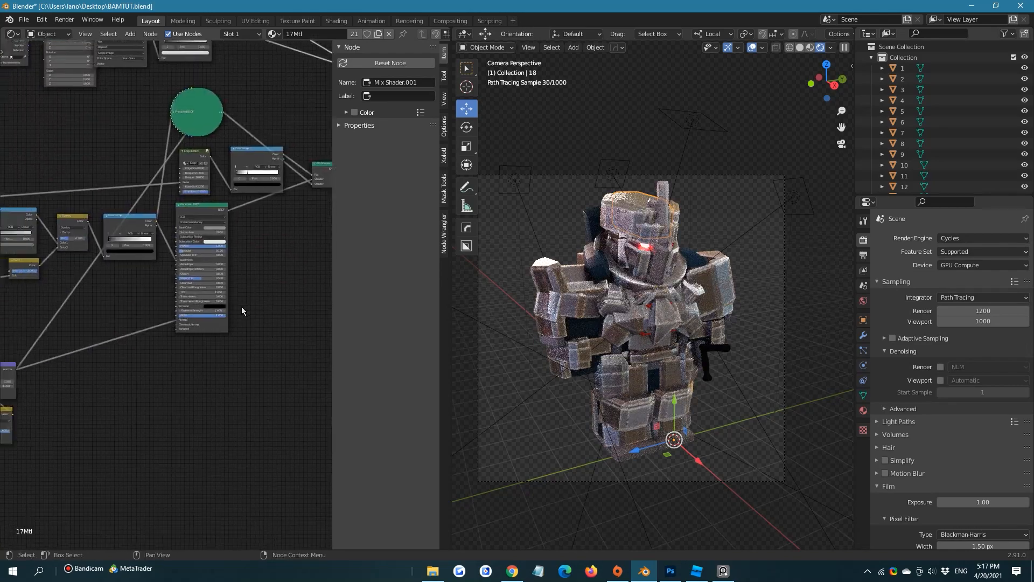
{"action": "scroll", "coordinate": [237, 307], "scroll_direction": "up", "scroll_amount": 4}
{"action": "left_click", "coordinate": [245, 200]}
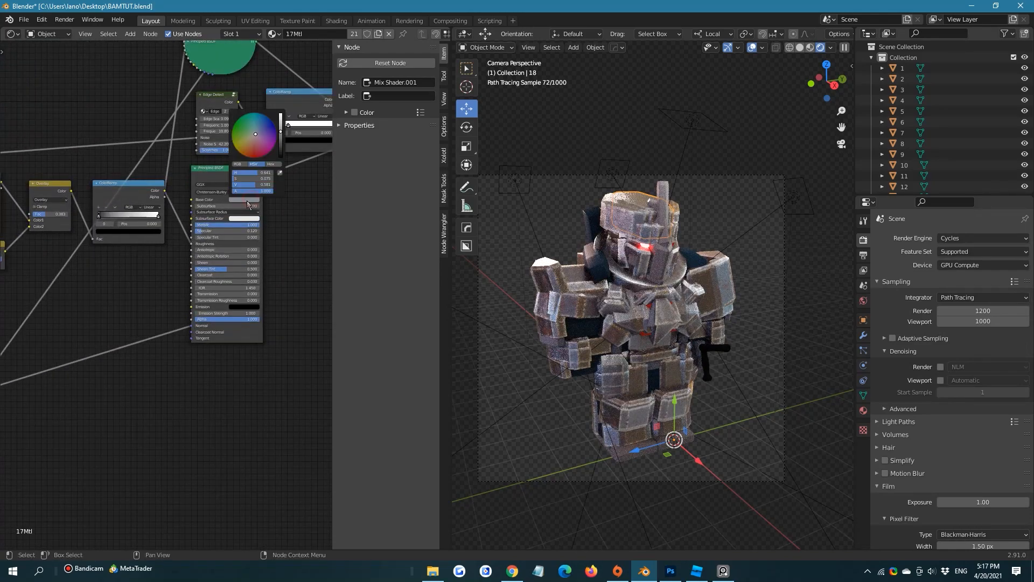
{"action": "left_click", "coordinate": [263, 158]}
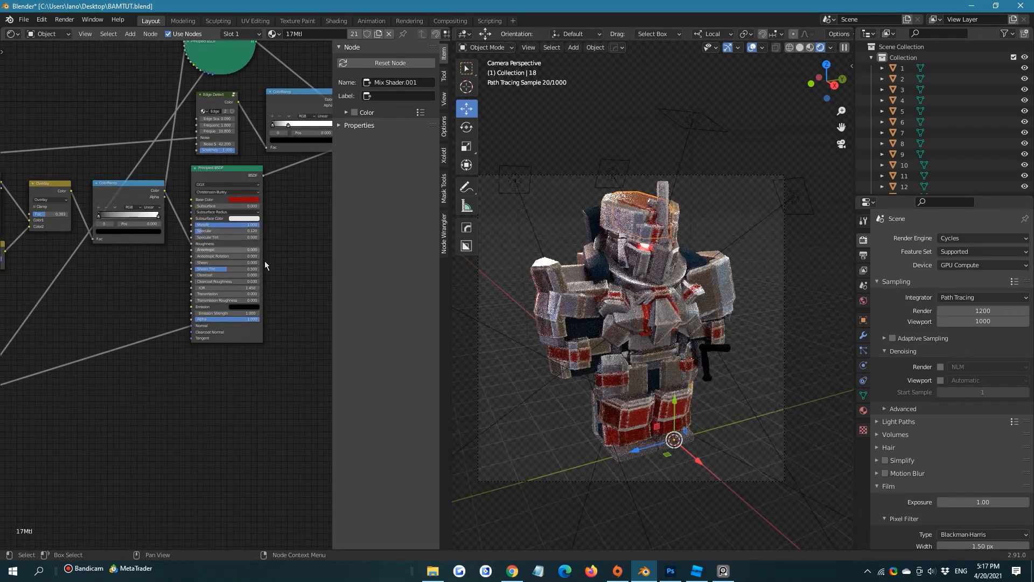
{"action": "scroll", "coordinate": [264, 261], "scroll_direction": "up", "scroll_amount": 3}
{"action": "left_click", "coordinate": [213, 183]}
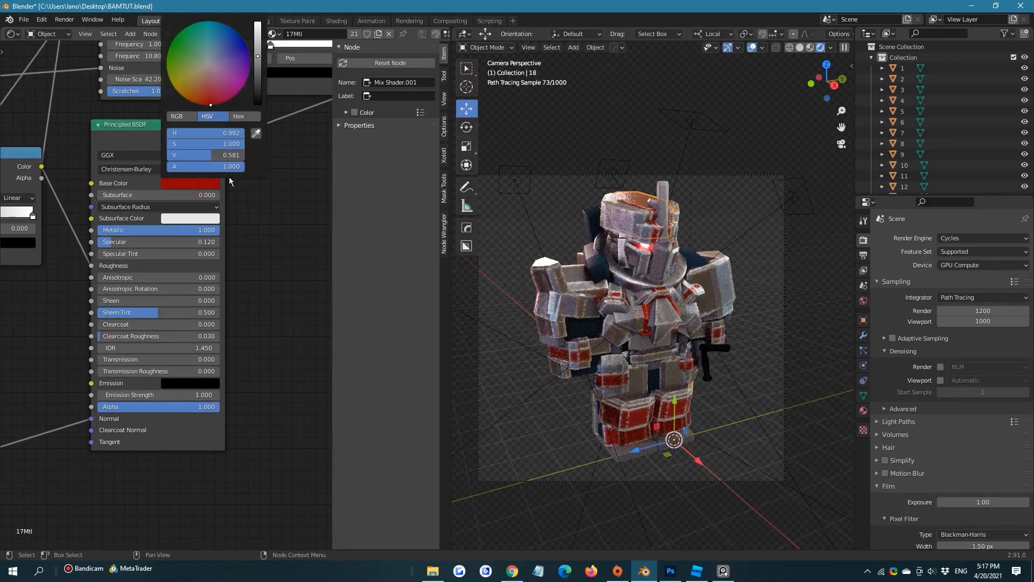
{"action": "left_click_drag", "start_coordinate": [261, 73], "coordinate": [258, 38]}
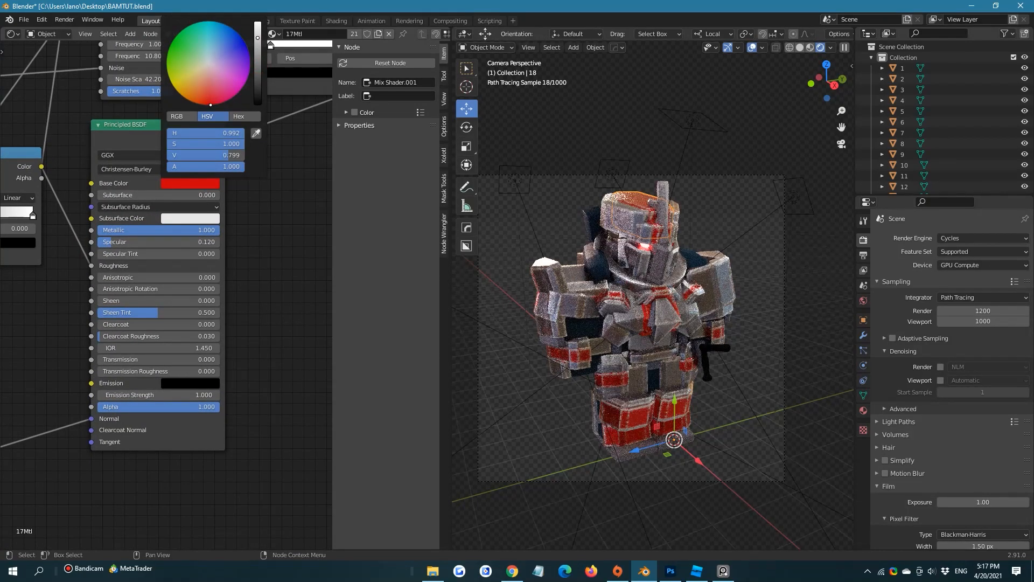
Set the Edge Detect node's Edge Scale to 0.020 in the red armor material
{"action": "middle_click_drag", "start_coordinate": [266, 177], "coordinate": [233, 385]}
{"action": "scroll", "coordinate": [243, 299], "scroll_direction": "down", "scroll_amount": 4}
{"action": "middle_click_drag", "start_coordinate": [171, 171], "coordinate": [281, 370]}
{"action": "middle_click_drag", "start_coordinate": [240, 184], "coordinate": [164, 196]}
{"action": "scroll", "coordinate": [142, 295], "scroll_direction": "down", "scroll_amount": 3}
{"action": "scroll", "coordinate": [677, 242], "scroll_direction": "up", "scroll_amount": 4}
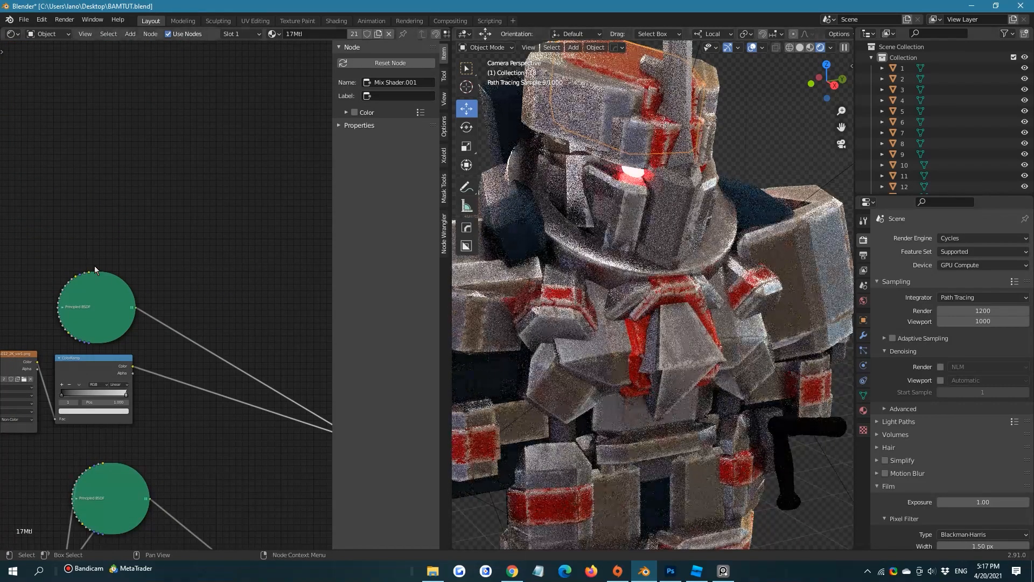
{"action": "scroll", "coordinate": [123, 289], "scroll_direction": "down", "scroll_amount": 3}
{"action": "middle_click_drag", "start_coordinate": [137, 305], "coordinate": [192, 194]}
{"action": "scroll", "coordinate": [240, 316], "scroll_direction": "up", "scroll_amount": 2}
{"action": "middle_click_drag", "start_coordinate": [240, 316], "coordinate": [205, 269]}
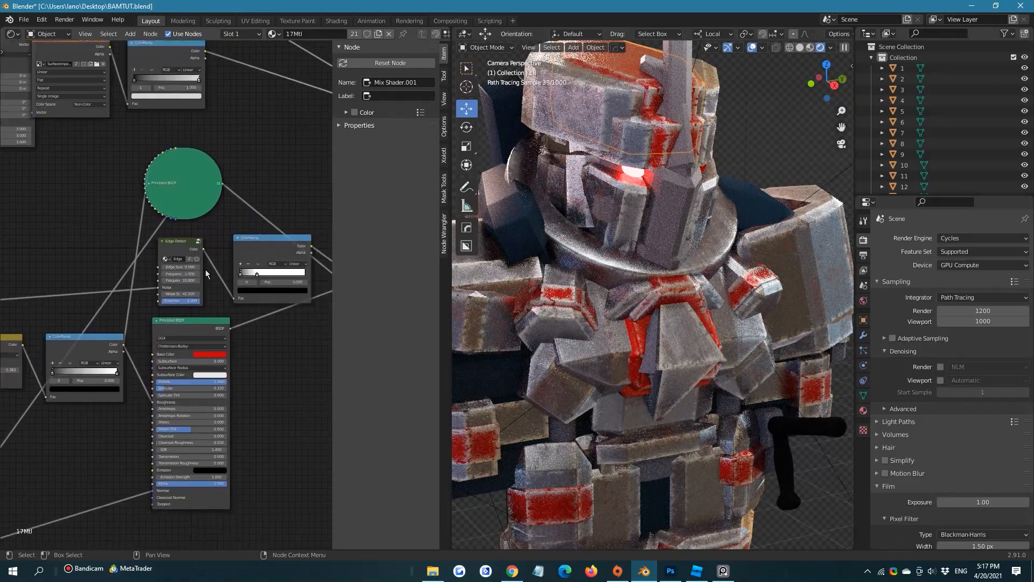
{"action": "scroll", "coordinate": [206, 269], "scroll_direction": "up", "scroll_amount": 1}
{"action": "scroll", "coordinate": [220, 277], "scroll_direction": "up", "scroll_amount": 4}
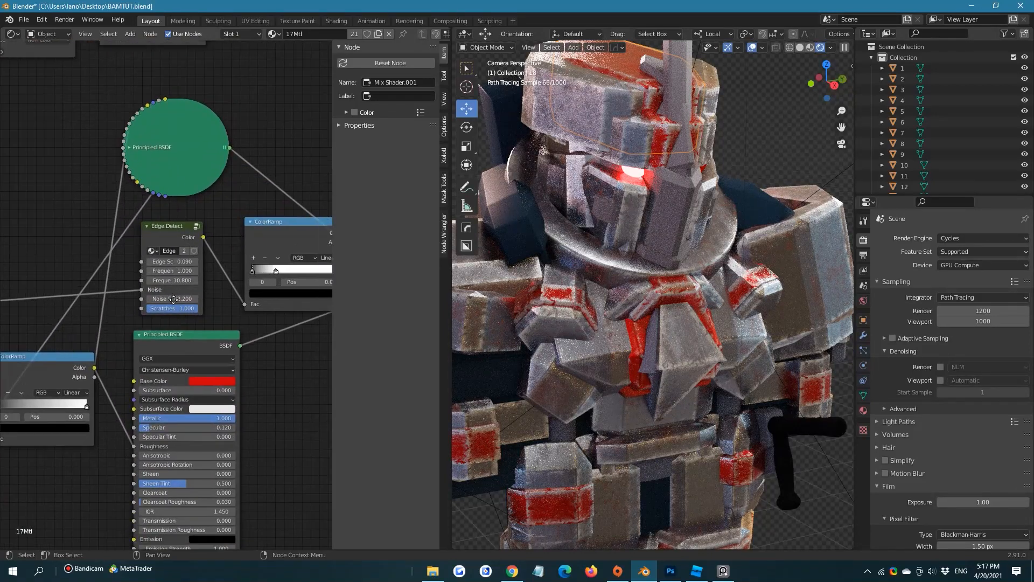
{"action": "left_click", "coordinate": [116, 272]}
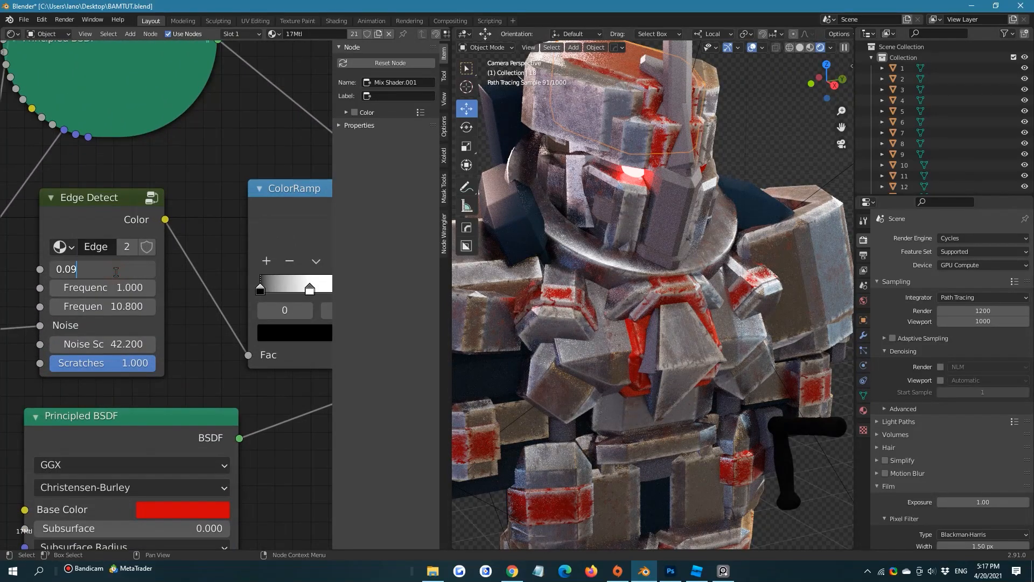
{"action": "key", "text": "BackSpace"}
{"action": "type", "text": "2"}
{"action": "key", "text": "Return"}
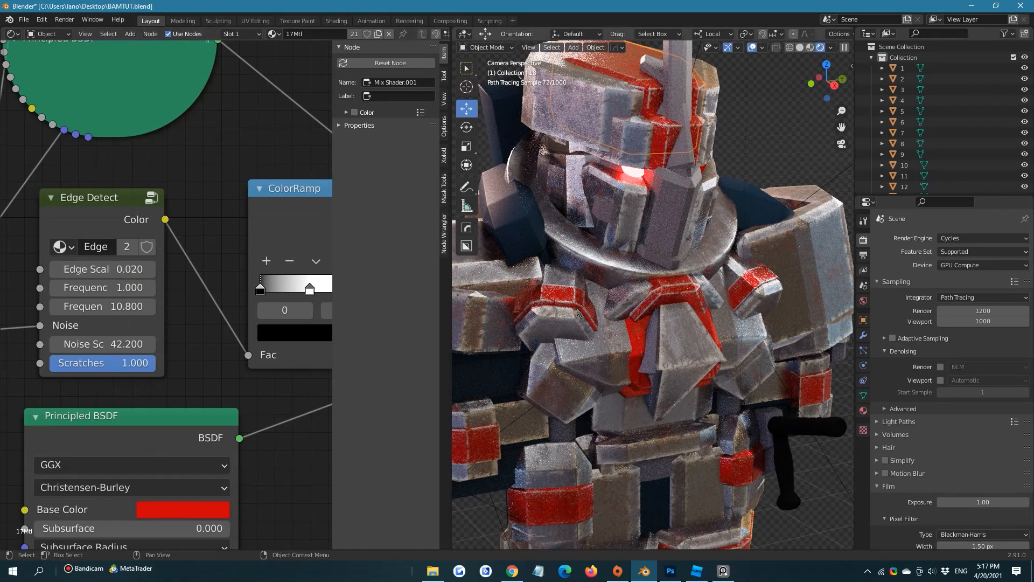
Select the two red chest pieces below the collar and link their materials
{"action": "scroll", "coordinate": [575, 392], "scroll_direction": "down", "scroll_amount": 4}
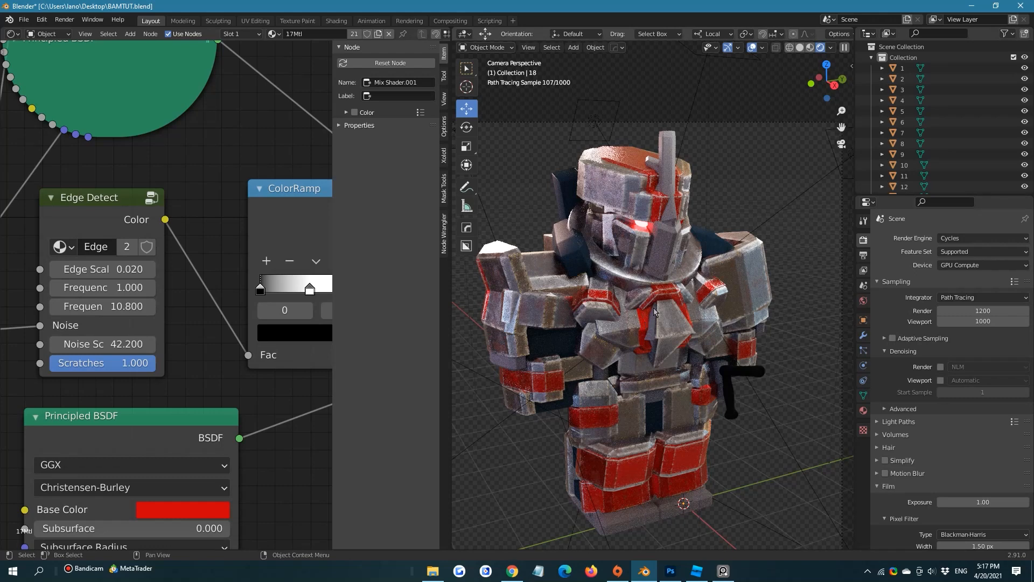
{"action": "left_click", "coordinate": [645, 322]}
{"action": "left_click", "coordinate": [656, 294]}
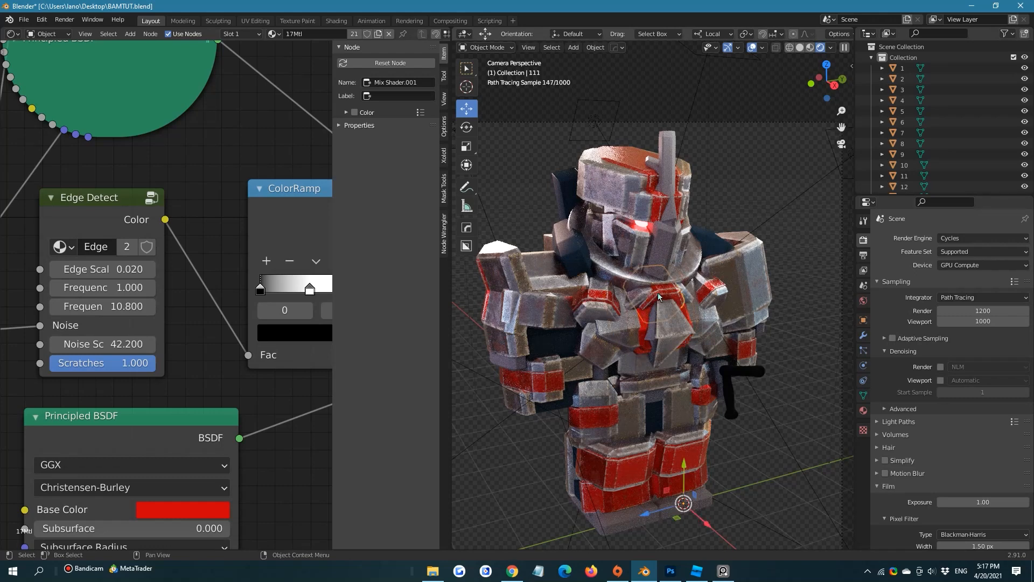
{"action": "key", "text": "ctrl+l"}
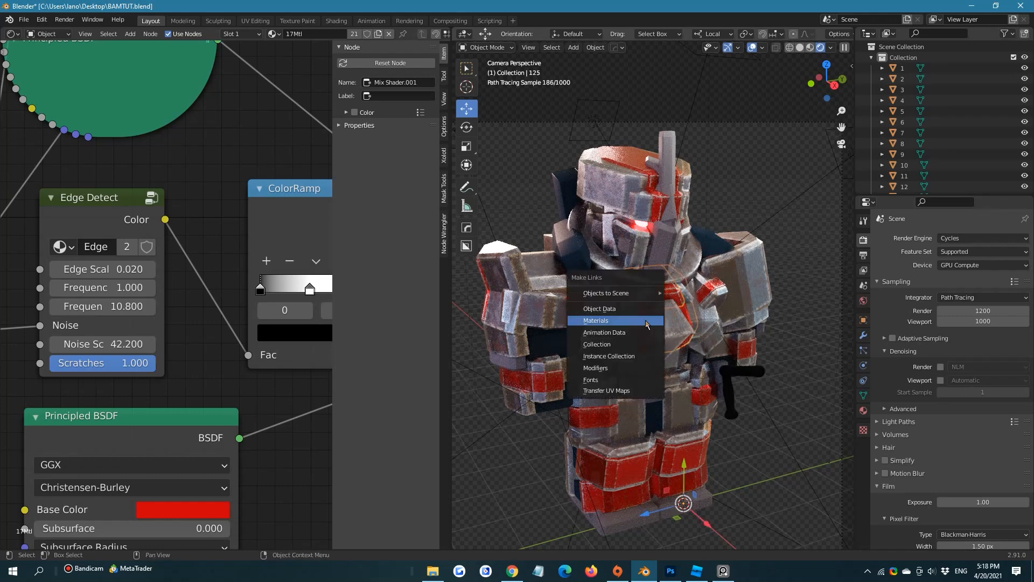
{"action": "left_click", "coordinate": [595, 321]}
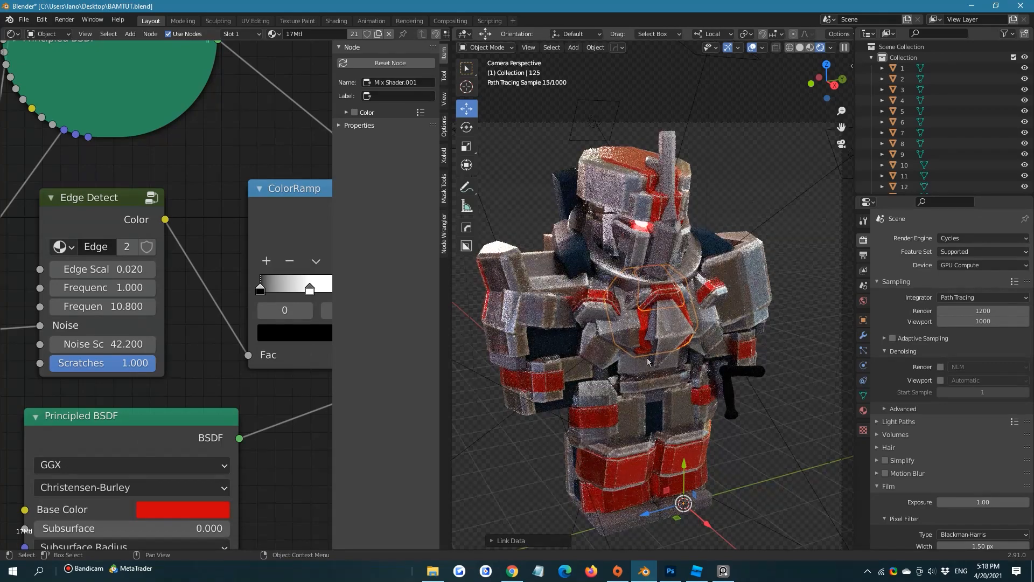
Inspect the red chest pieces up close and save the file
{"action": "scroll", "coordinate": [647, 360], "scroll_direction": "up", "scroll_amount": 5}
{"action": "scroll", "coordinate": [635, 371], "scroll_direction": "up", "scroll_amount": 5}
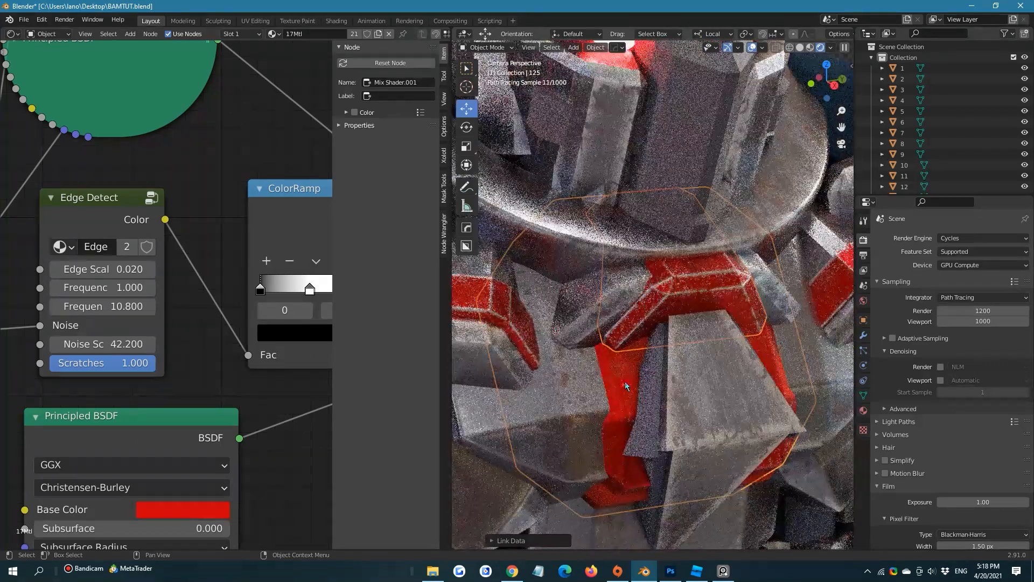
{"action": "left_click", "coordinate": [625, 381]}
{"action": "left_click", "coordinate": [624, 381]}
{"action": "left_click", "coordinate": [647, 320]}
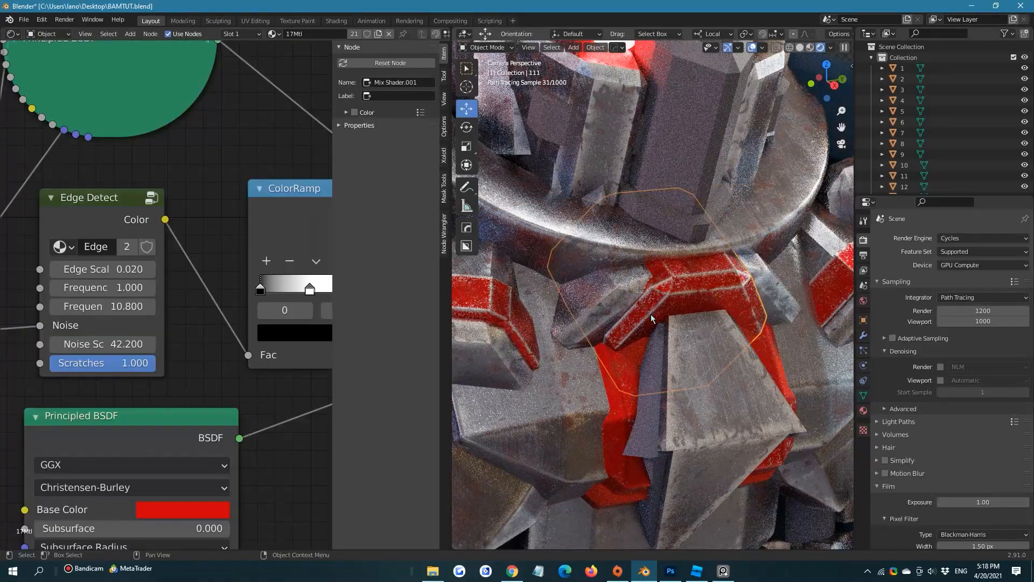
{"action": "scroll", "coordinate": [274, 292], "scroll_direction": "down", "scroll_amount": 3}
{"action": "scroll", "coordinate": [726, 176], "scroll_direction": "down", "scroll_amount": 8}
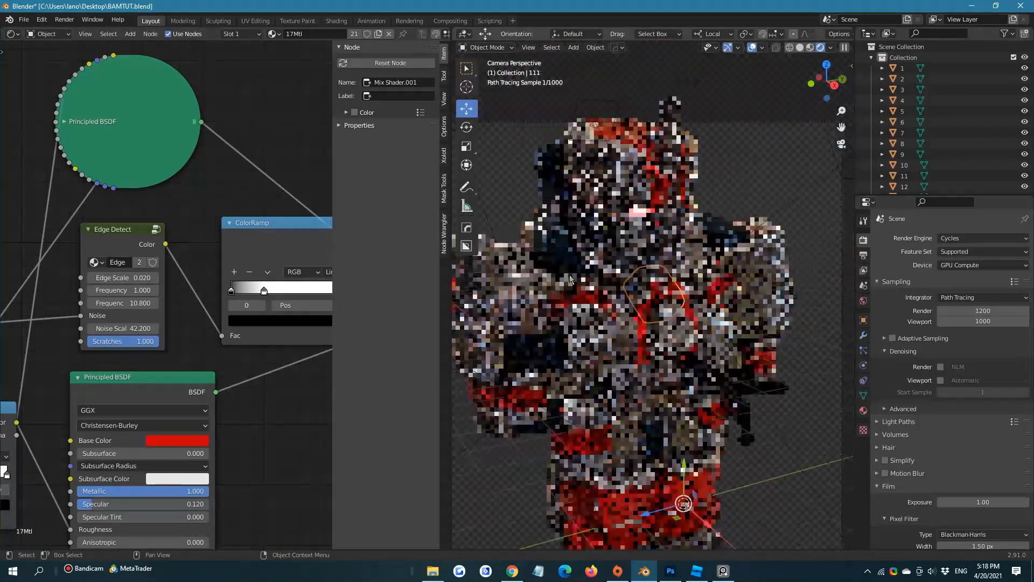
{"action": "key", "text": "ctrl+s"}
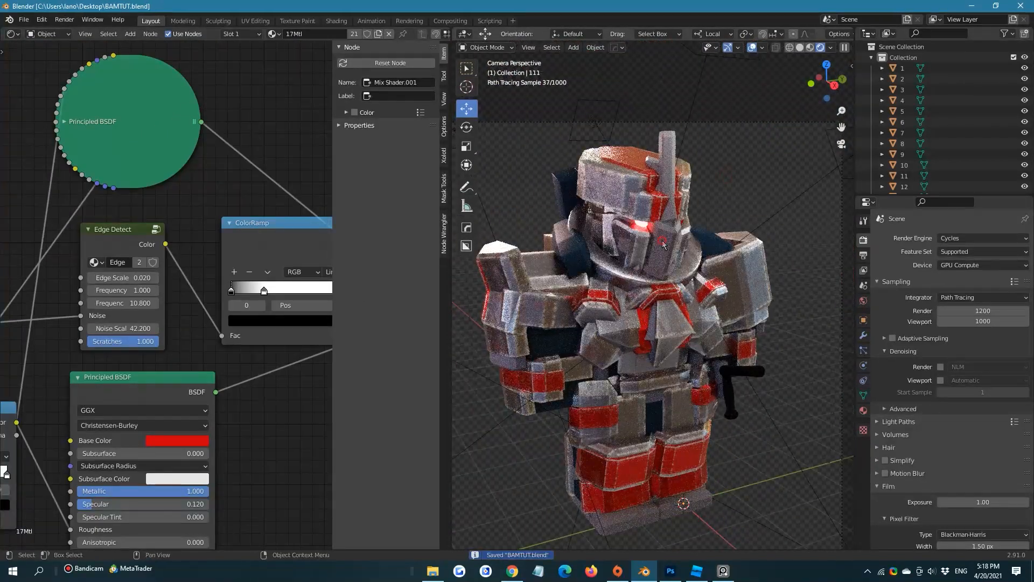
Paste the worn-metal nodes into the 1Mtl material of the helmet's faceplate and place them beside its original Principled BSDF
{"action": "left_click", "coordinate": [670, 245]}
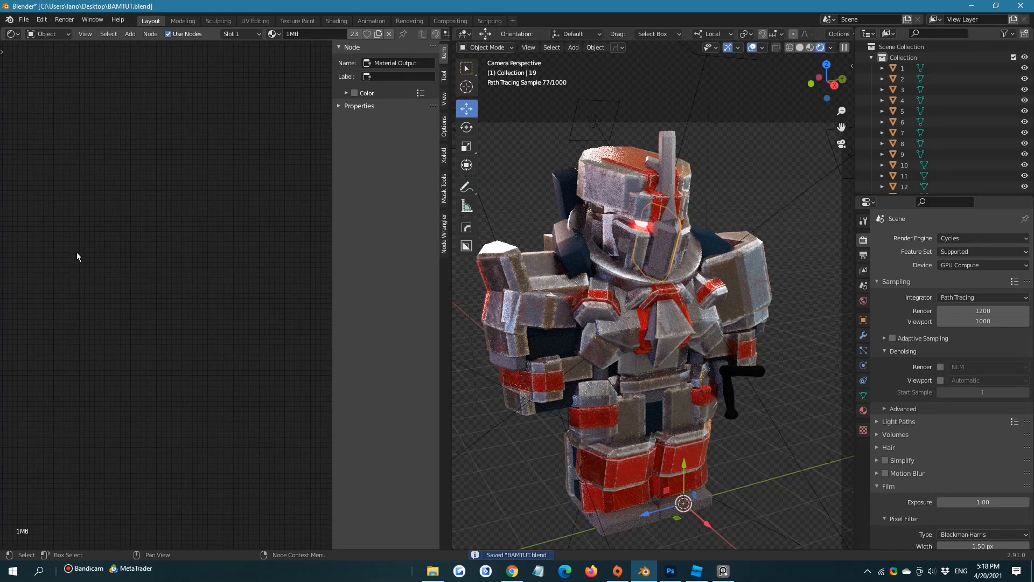
{"action": "key", "text": "n"}
{"action": "key", "text": "ctrl+v"}
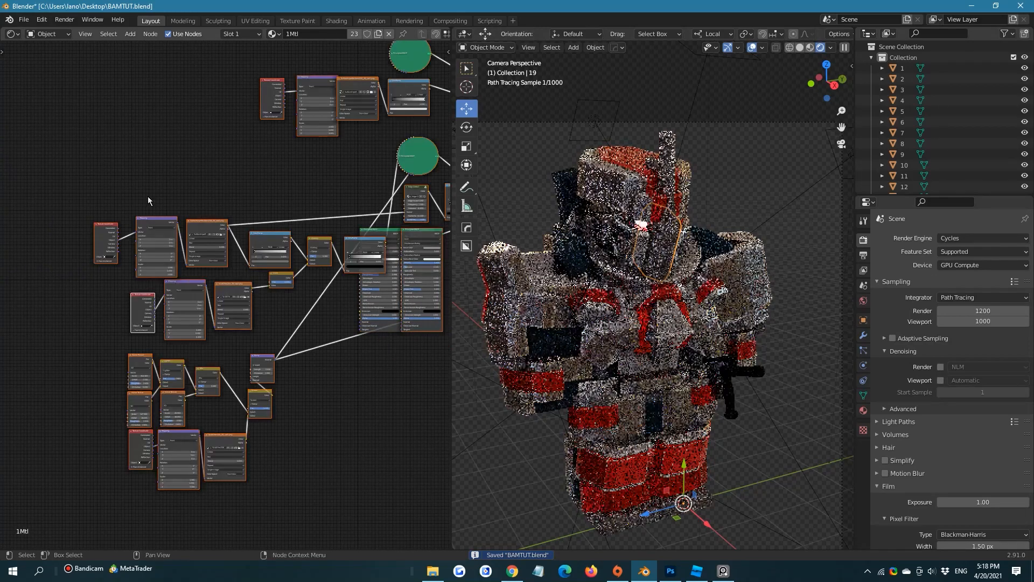
{"action": "middle_click_drag", "start_coordinate": [376, 209], "coordinate": [232, 214]}
{"action": "left_click_drag", "start_coordinate": [258, 236], "coordinate": [159, 214]}
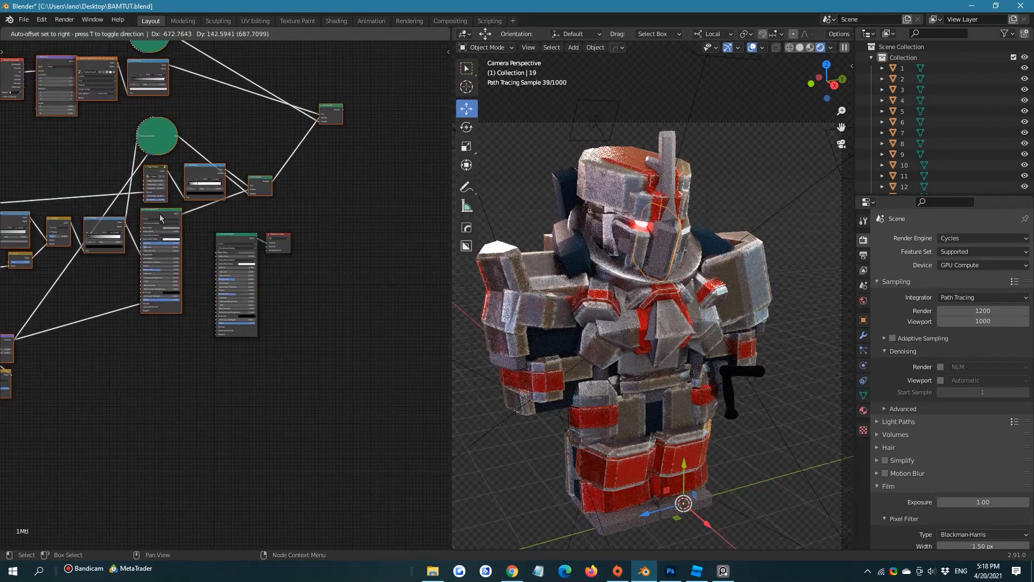
{"action": "scroll", "coordinate": [254, 237], "scroll_direction": "up", "scroll_amount": 4}
{"action": "middle_click_drag", "start_coordinate": [254, 237], "coordinate": [270, 250]}
{"action": "scroll", "coordinate": [297, 266], "scroll_direction": "up", "scroll_amount": 6}
{"action": "left_click", "coordinate": [366, 262]}
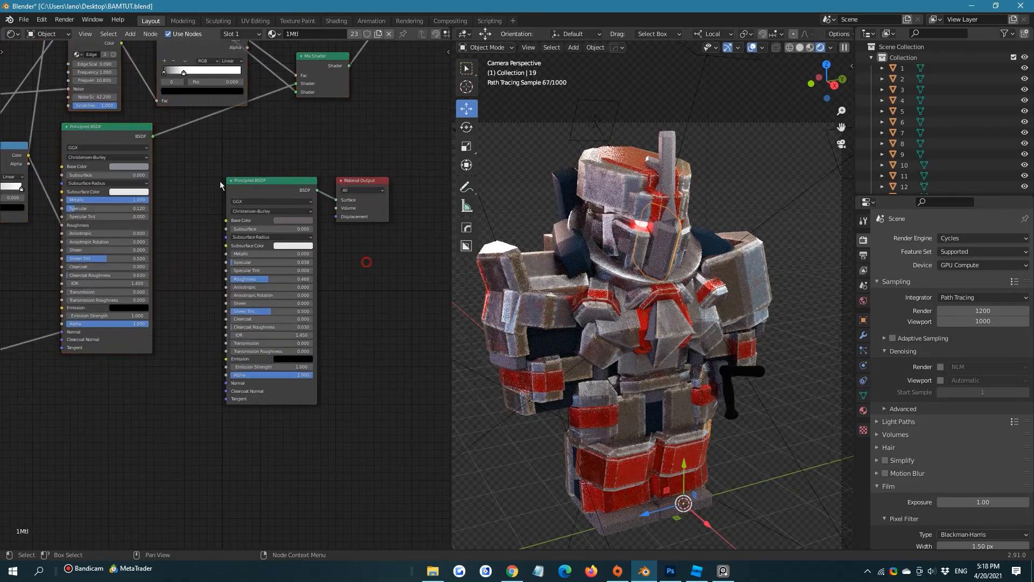
Sample the original shader's Base Color for the pasted lower Principled BSDF and darken it to value 0.235
{"action": "left_click", "coordinate": [129, 166]}
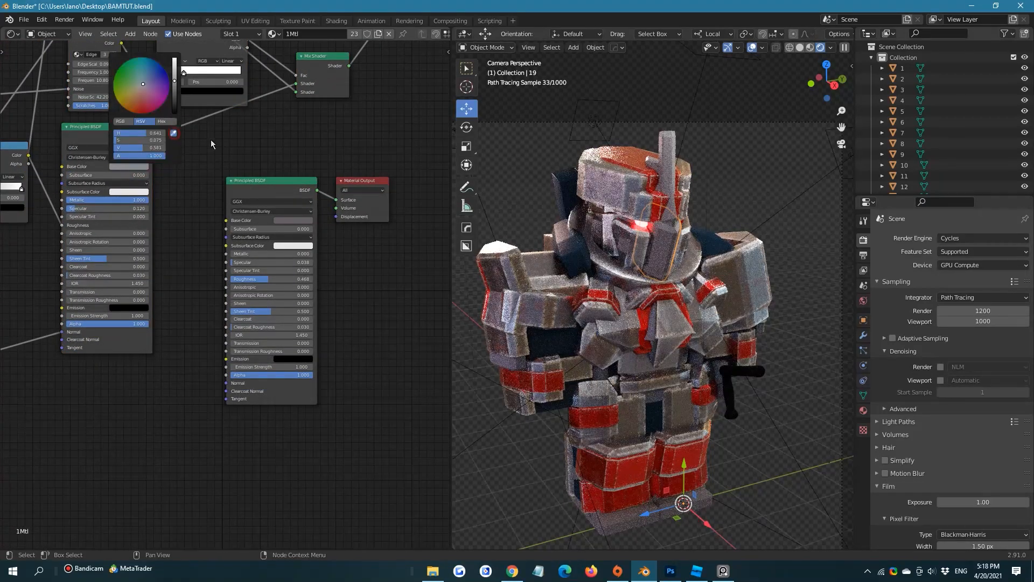
{"action": "left_click", "coordinate": [300, 217]}
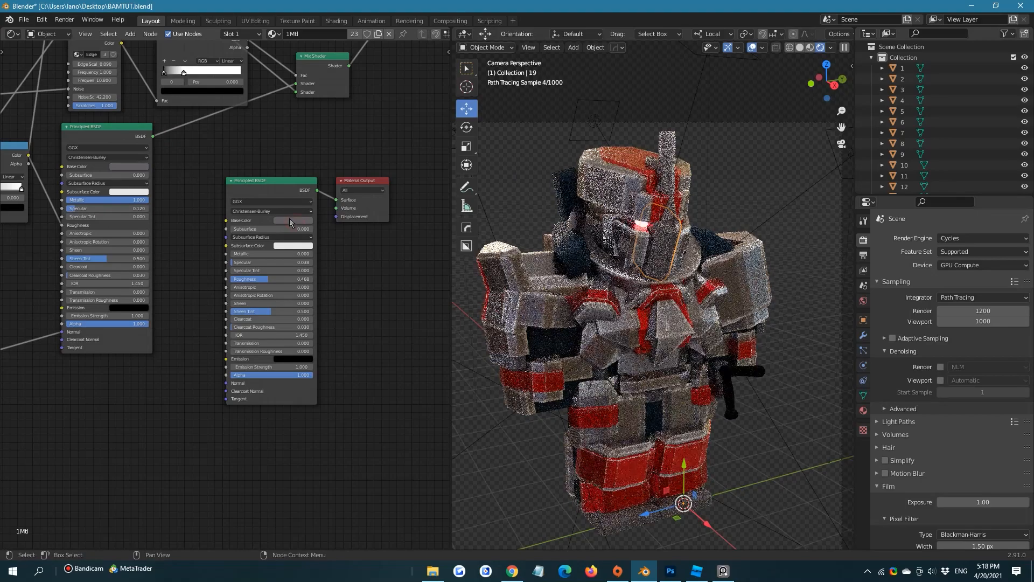
{"action": "left_click", "coordinate": [129, 167]}
{"action": "left_click_drag", "start_coordinate": [177, 90], "coordinate": [177, 100]}
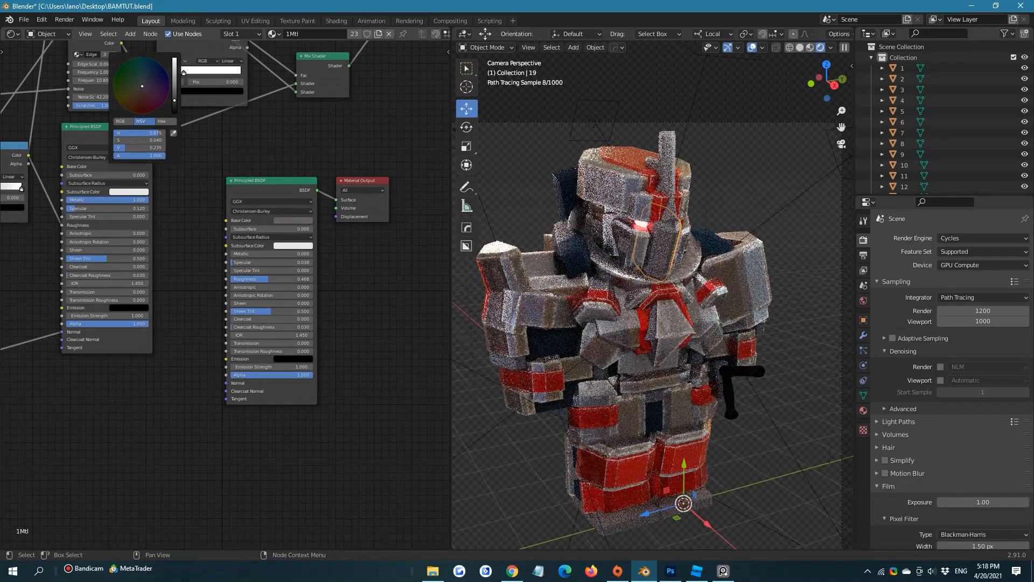
Delete the original Principled BSDF from 1Mtl and connect the final Mix Shader to the Material Output
{"action": "left_click", "coordinate": [355, 359]}
{"action": "left_click_drag", "start_coordinate": [289, 485], "coordinate": [367, 181]}
{"action": "key", "text": "x"}
{"action": "scroll", "coordinate": [282, 254], "scroll_direction": "down", "scroll_amount": 5}
{"action": "left_click_drag", "start_coordinate": [335, 143], "coordinate": [359, 187]}
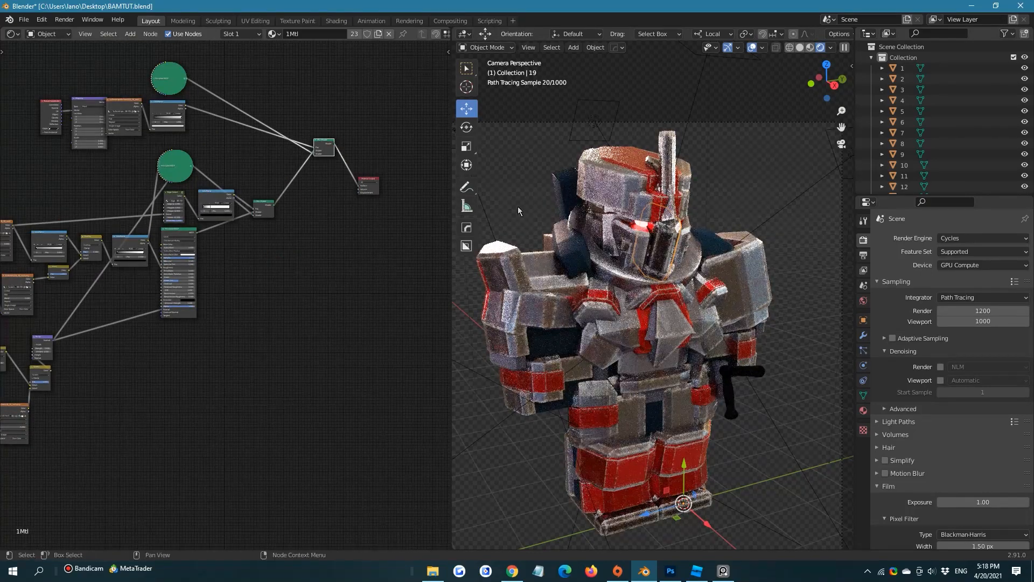
Move the white stop of the ColorRamp after the Edge Detect node to position 1.000
{"action": "scroll", "coordinate": [229, 239], "scroll_direction": "up", "scroll_amount": 3}
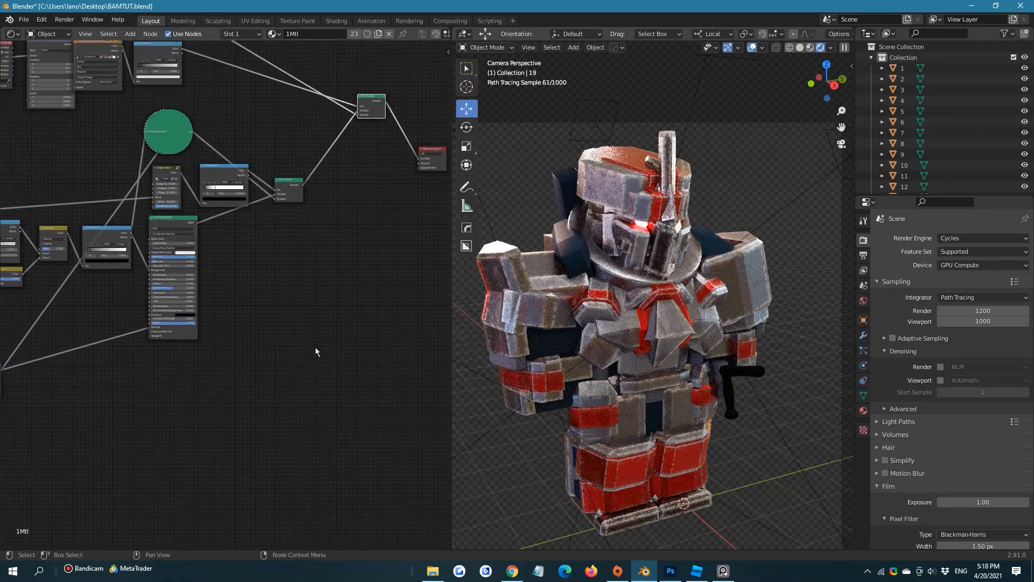
{"action": "scroll", "coordinate": [237, 236], "scroll_direction": "up", "scroll_amount": 4}
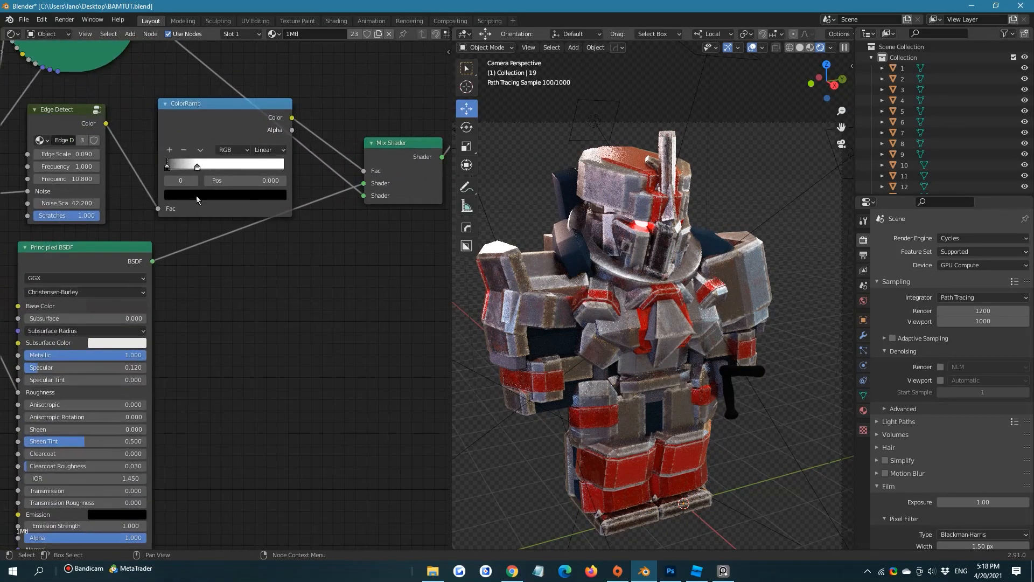
{"action": "left_click_drag", "start_coordinate": [198, 171], "coordinate": [325, 173]}
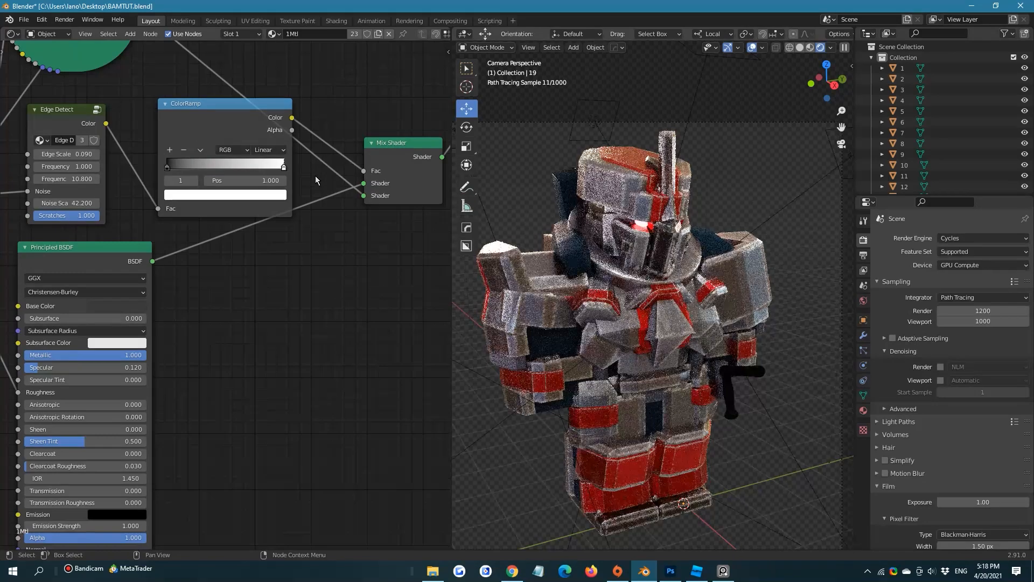
Set the Overlay mix node's Fac to 0.642 in the roughness chain of 1Mtl
{"action": "middle_click_drag", "start_coordinate": [210, 191], "coordinate": [325, 67]}
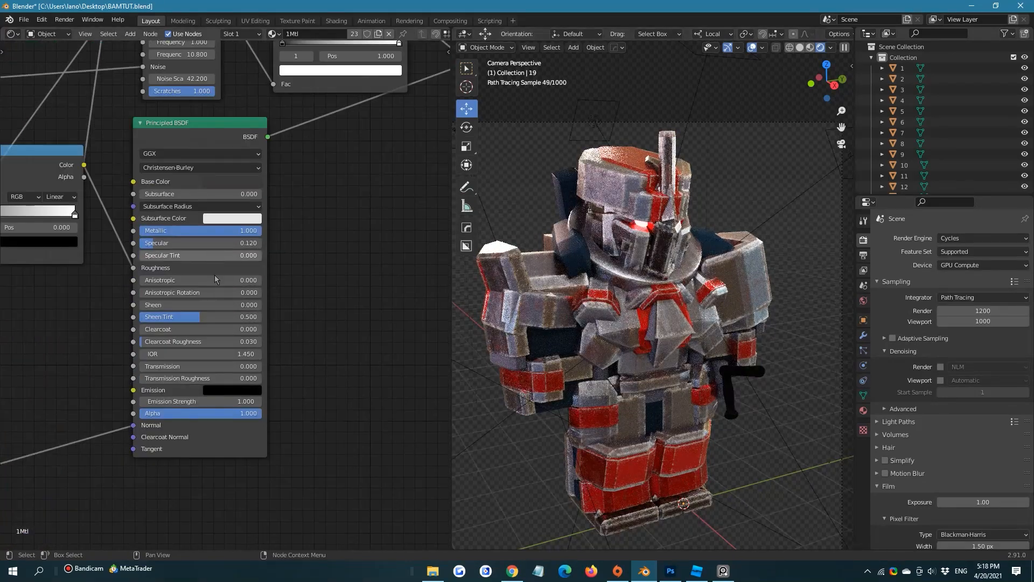
{"action": "middle_click_drag", "start_coordinate": [26, 285], "coordinate": [296, 198]}
{"action": "middle_click_drag", "start_coordinate": [245, 249], "coordinate": [295, 364]}
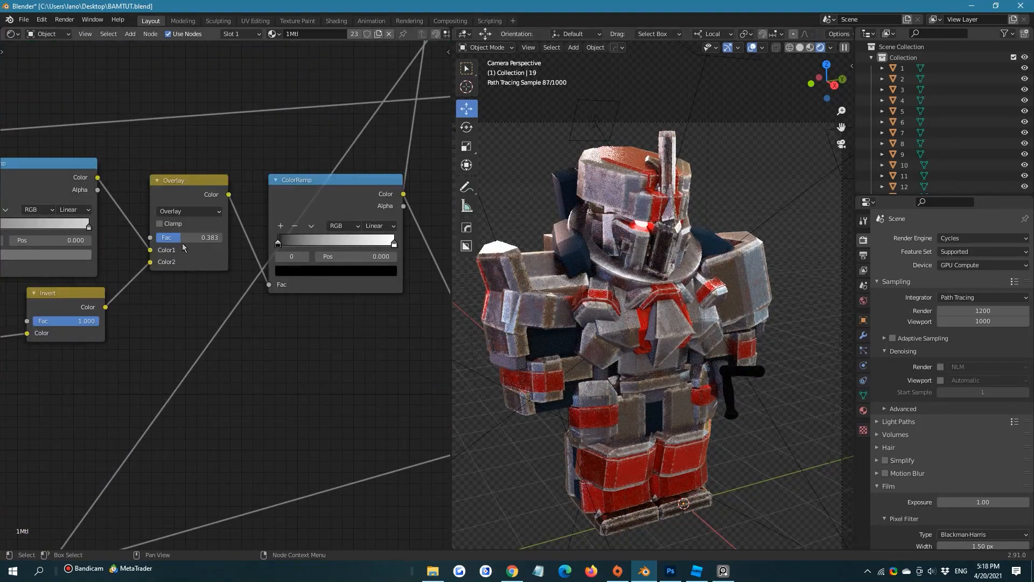
{"action": "mouse_move", "coordinate": [182, 240]}
{"action": "left_mouse_down"}
{"action": "mouse_move", "coordinate": [217, 240]}
{"action": "mouse_move", "coordinate": [151, 240]}
{"action": "mouse_move", "coordinate": [215, 237]}
{"action": "mouse_move", "coordinate": [200, 237]}
{"action": "left_mouse_up"}
Lighten the black stop of the roughness ColorRamp to grey and set the Principled BSDF's Specular to 0.584
{"action": "left_click", "coordinate": [280, 248]}
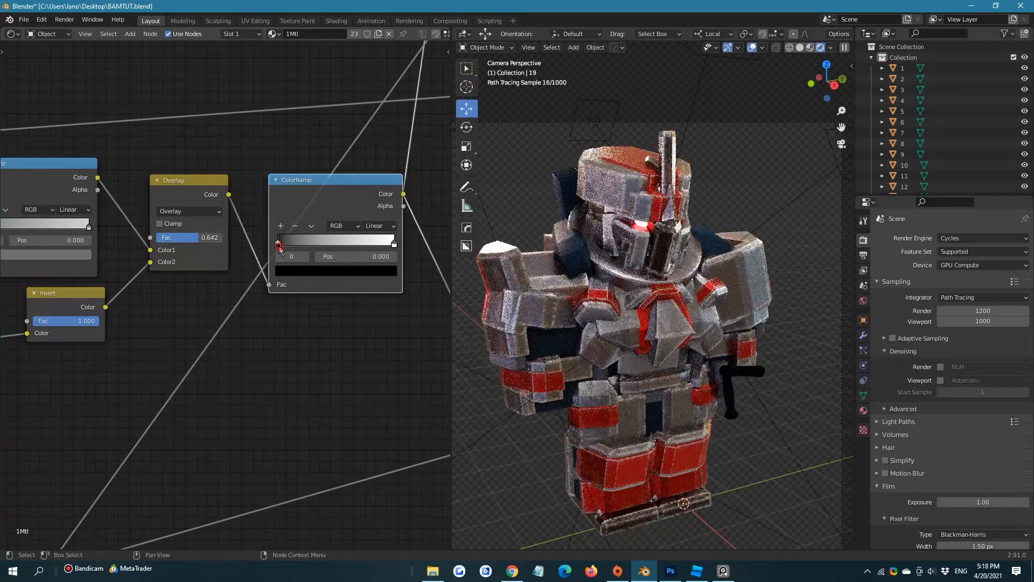
{"action": "left_click", "coordinate": [323, 271]}
{"action": "left_click_drag", "start_coordinate": [372, 192], "coordinate": [371, 164]}
{"action": "middle_click_drag", "start_coordinate": [200, 356], "coordinate": [21, 371]}
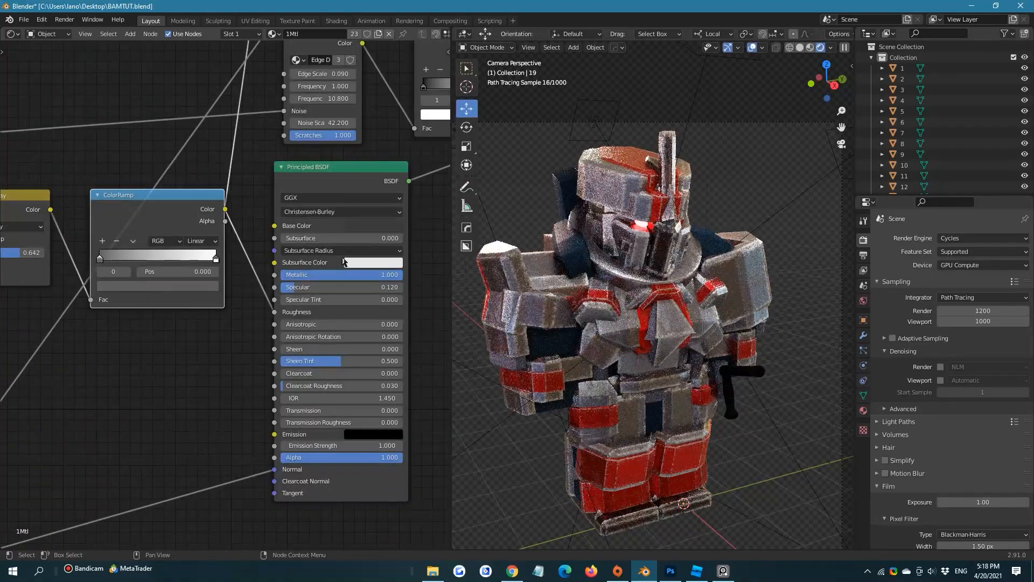
{"action": "mouse_move", "coordinate": [320, 288]}
{"action": "left_mouse_down"}
{"action": "mouse_move", "coordinate": [350, 288]}
{"action": "mouse_move", "coordinate": [332, 289]}
{"action": "left_mouse_up"}
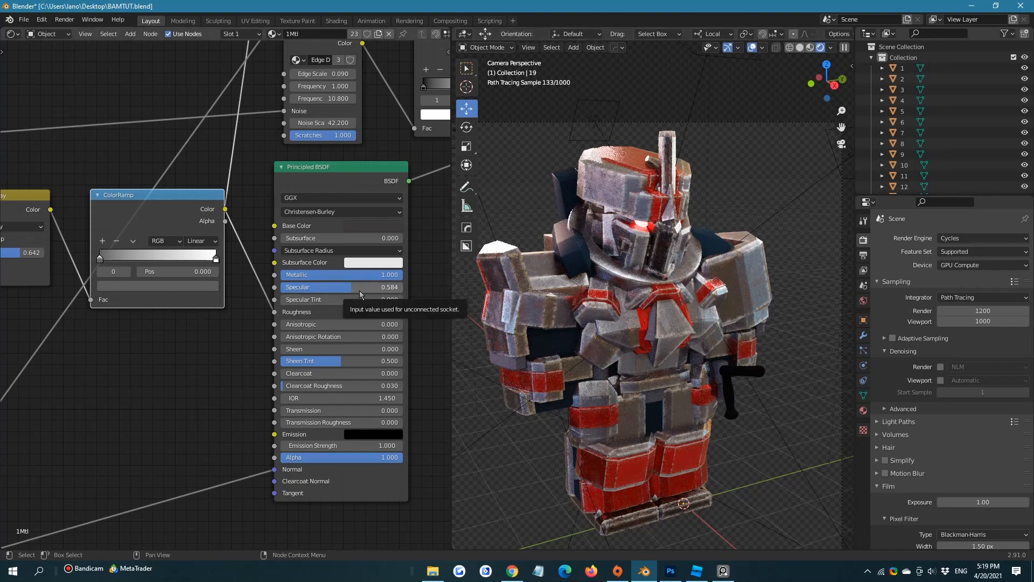
Lighten the base color of the lower Principled BSDF in 1Mtl to a medium grey
{"action": "scroll", "coordinate": [360, 290], "scroll_direction": "up", "scroll_amount": 1}
{"action": "scroll", "coordinate": [358, 248], "scroll_direction": "down", "scroll_amount": 1}
{"action": "middle_click_drag", "start_coordinate": [336, 181], "coordinate": [190, 193]}
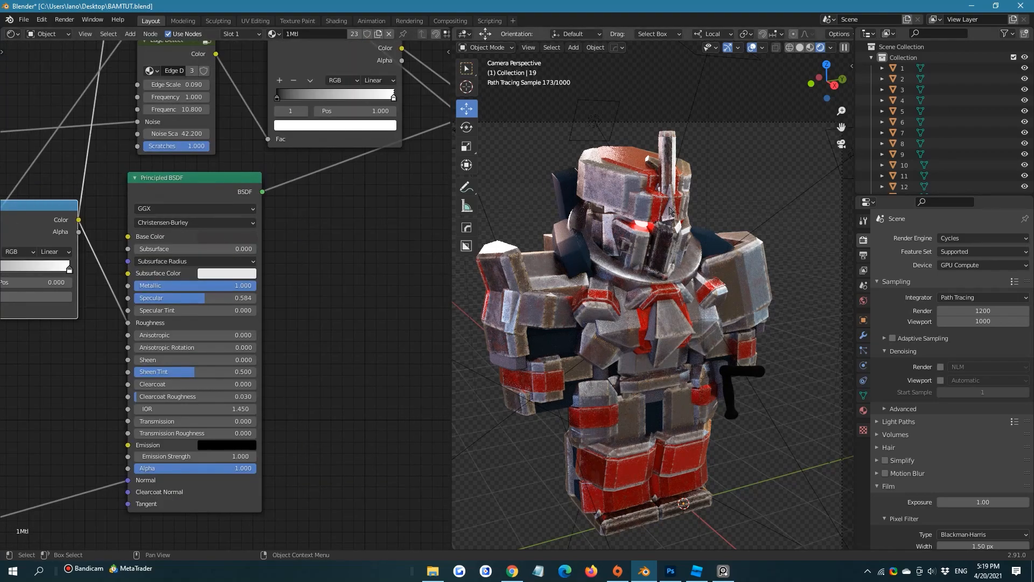
{"action": "scroll", "coordinate": [668, 213], "scroll_direction": "up", "scroll_amount": 4}
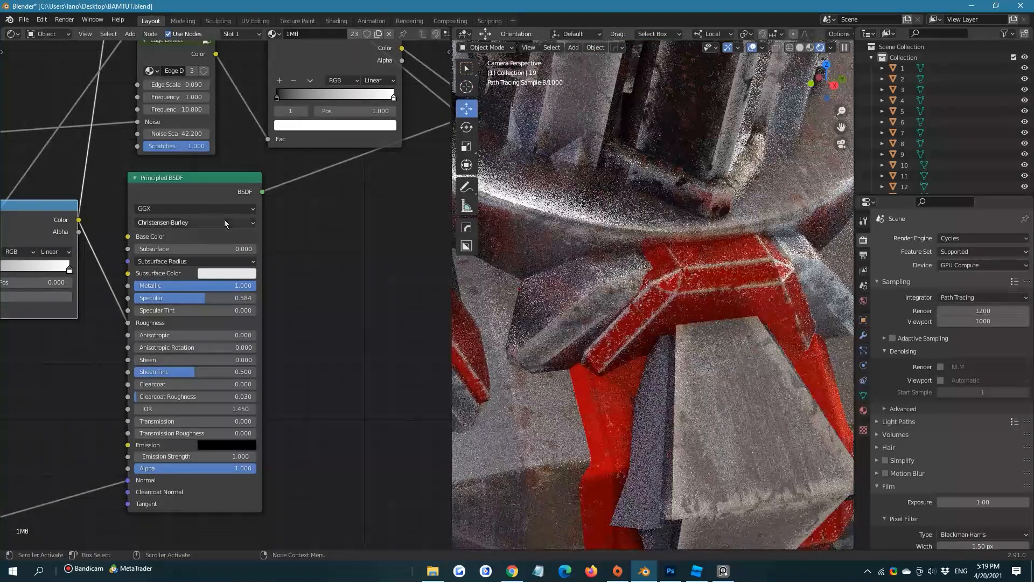
{"action": "left_click", "coordinate": [226, 236]}
{"action": "left_click_drag", "start_coordinate": [294, 139], "coordinate": [294, 101]}
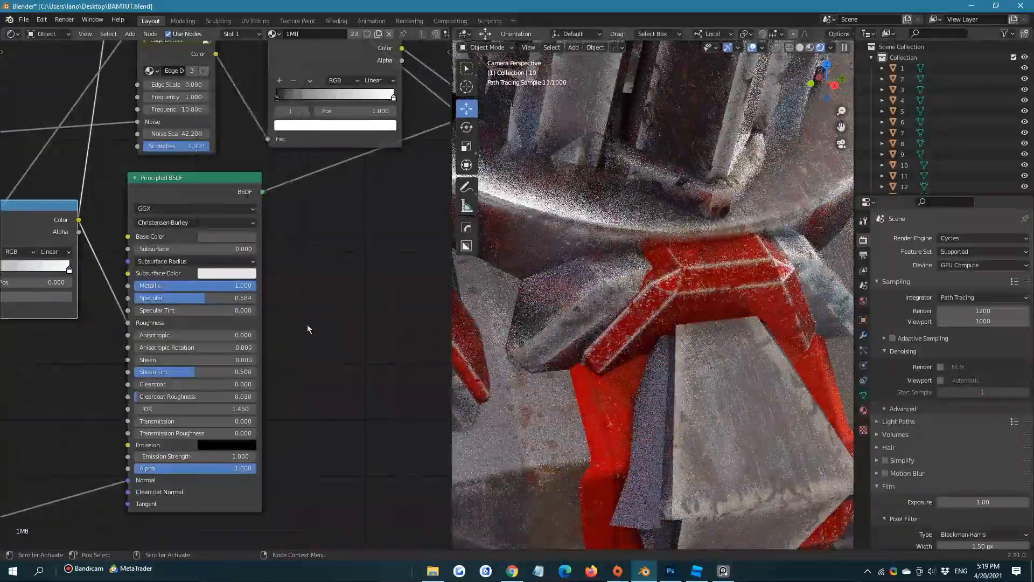
Set the Edge Detect node's Edge Scale to 0.020 in 1Mtl and save the file
{"action": "scroll", "coordinate": [307, 325], "scroll_direction": "down", "scroll_amount": 1}
{"action": "middle_click_drag", "start_coordinate": [235, 214], "coordinate": [293, 367]}
{"action": "scroll", "coordinate": [298, 315], "scroll_direction": "up", "scroll_amount": 2}
{"action": "double_click", "coordinate": [266, 251]}
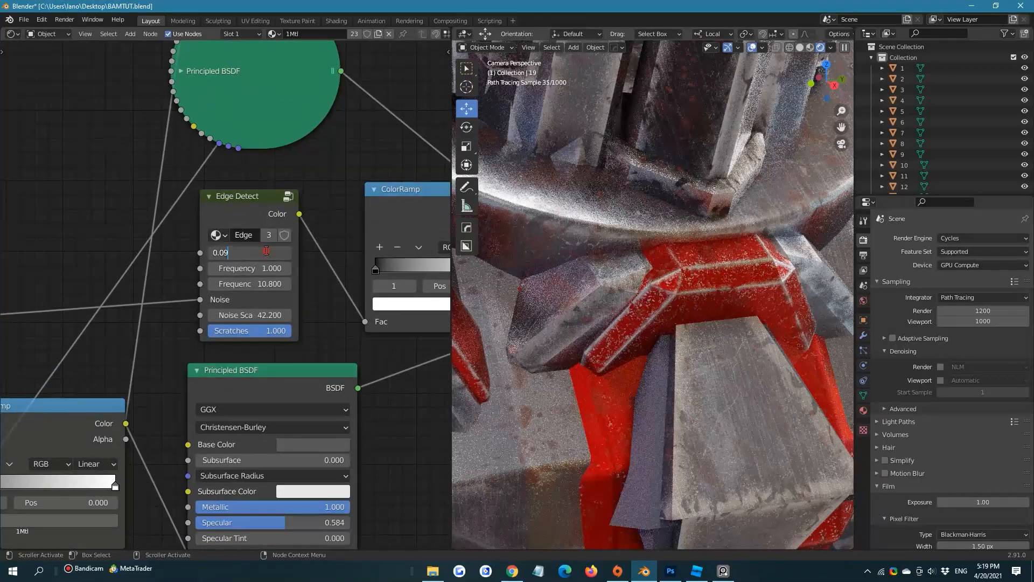
{"action": "key", "text": "Return"}
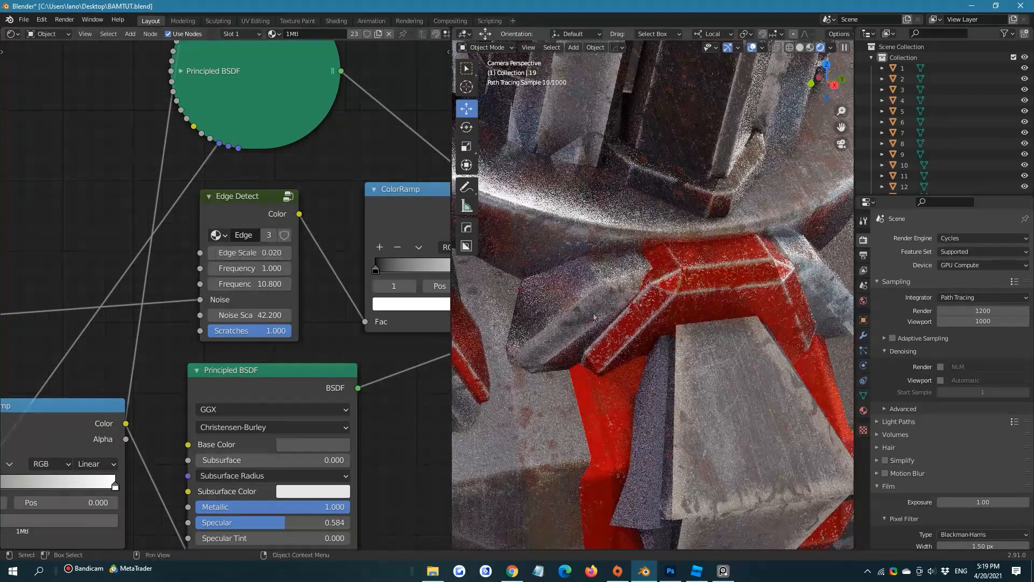
{"action": "middle_click_drag", "start_coordinate": [609, 237], "coordinate": [610, 304], "text": "ctrl"}
{"action": "key", "text": "ctrl+s"}
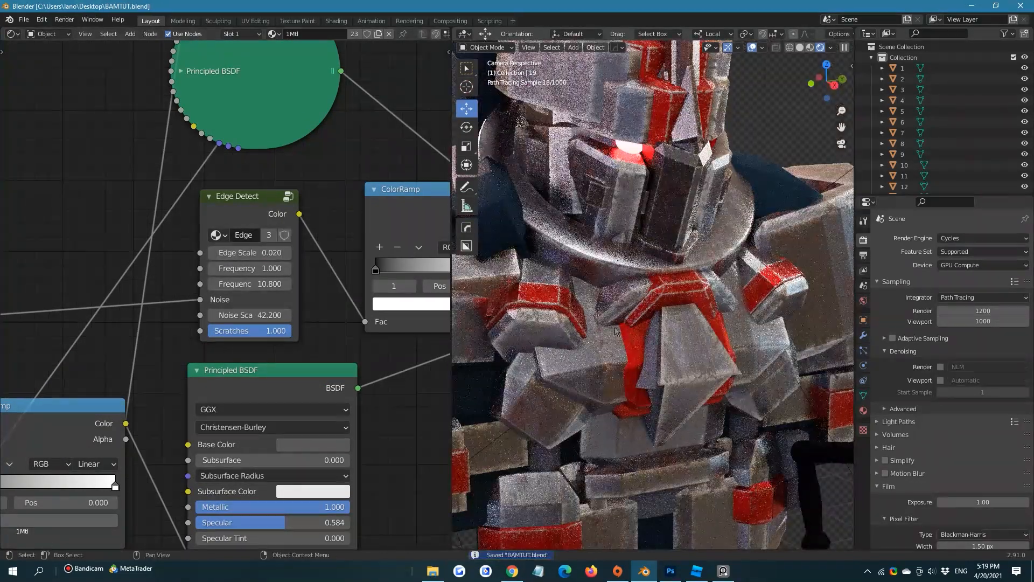
{"action": "scroll", "coordinate": [731, 181], "scroll_direction": "down", "scroll_amount": 5}
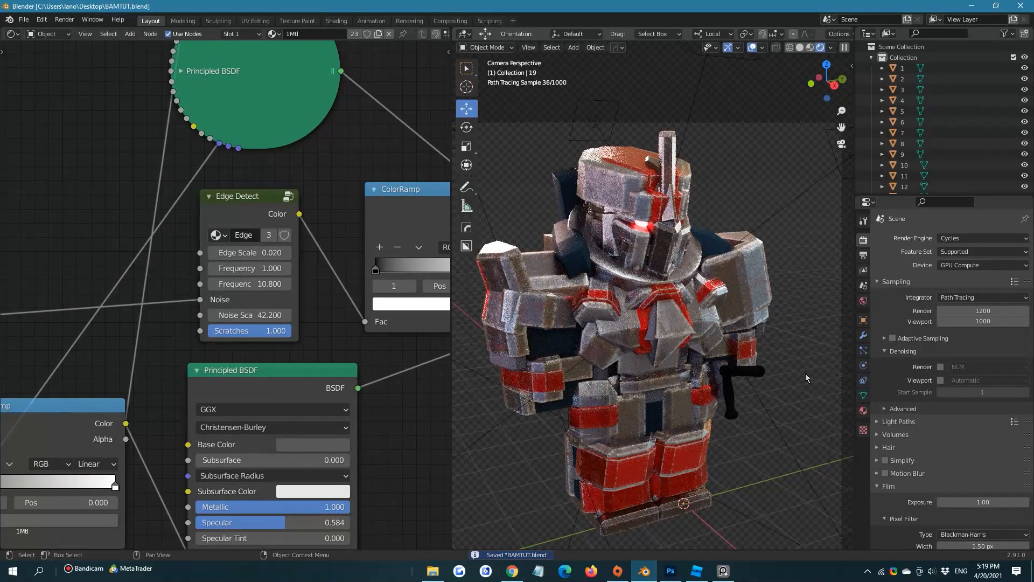
Delete the two solid black pieces sticking out beside the armor's hip, below the hand
{"action": "left_click", "coordinate": [746, 375]}
{"action": "key", "text": "x"}
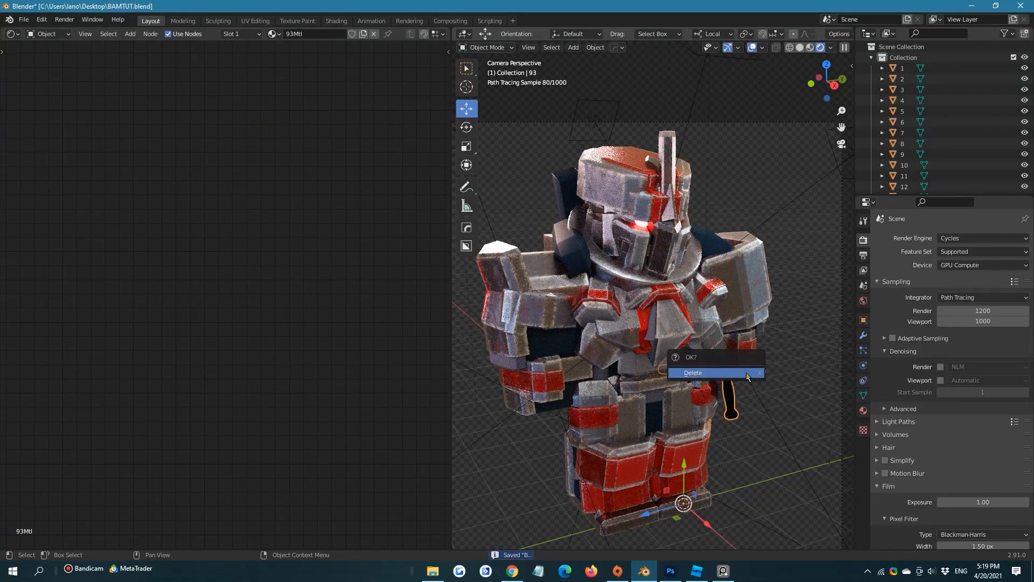
{"action": "left_click", "coordinate": [738, 366]}
{"action": "left_click", "coordinate": [730, 387]}
{"action": "key", "text": "x"}
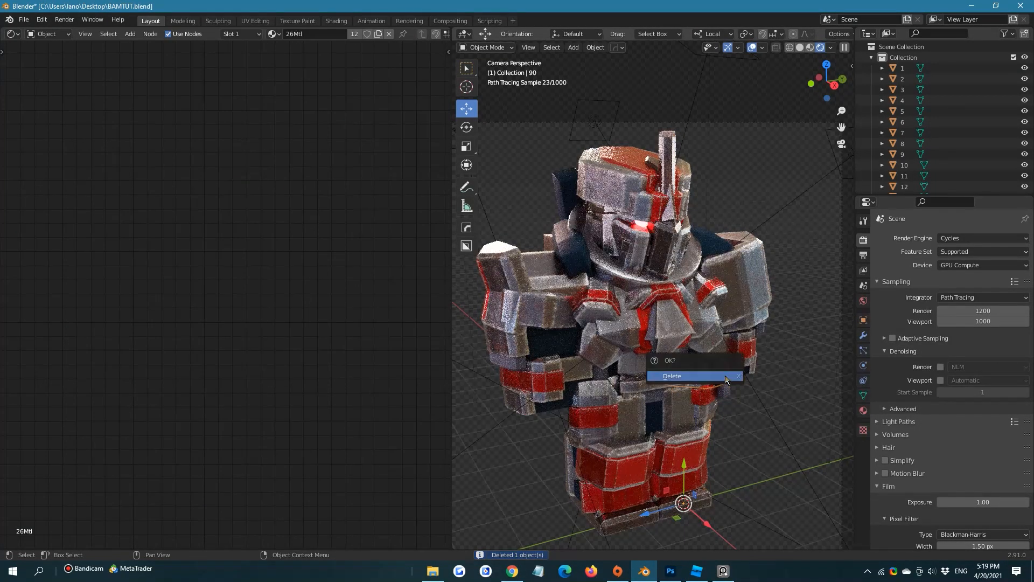
{"action": "left_click", "coordinate": [729, 387]}
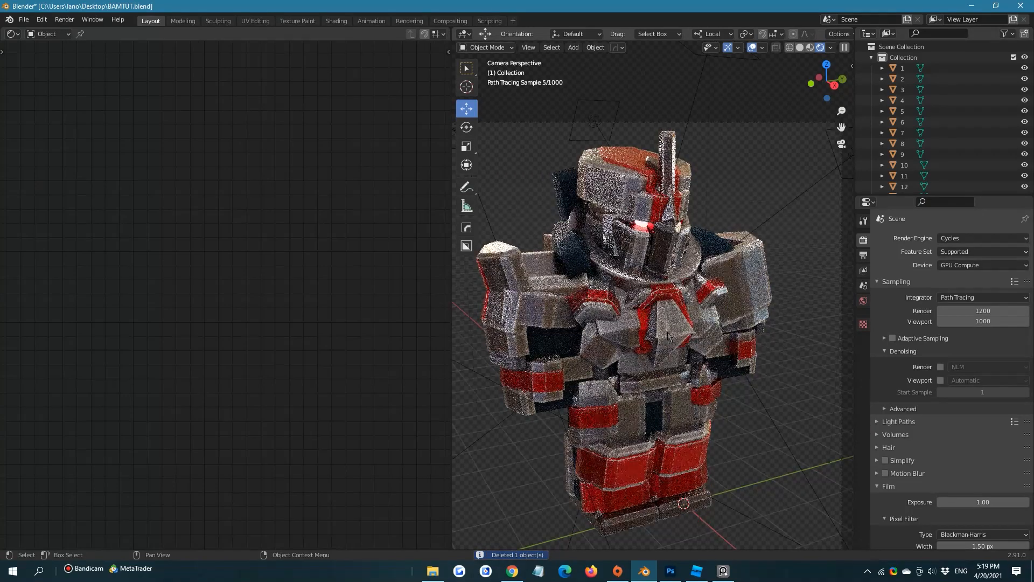
{"action": "scroll", "coordinate": [694, 219], "scroll_direction": "down", "scroll_amount": 1}
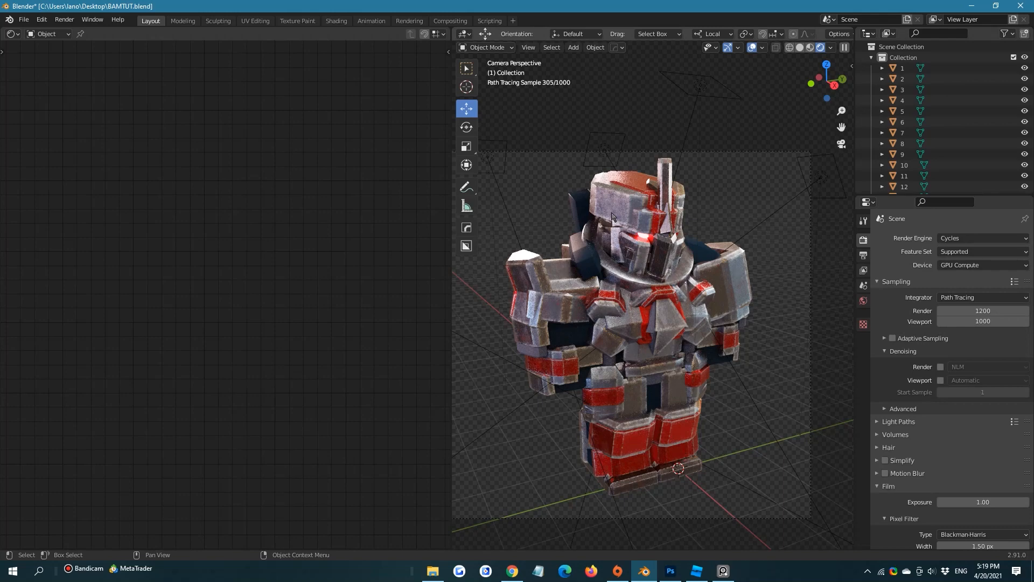
Paste the copied rusted-metal nodes into 23Mtl, the dark navy material of the piece behind the head, and place them beside its original nodes
{"action": "left_click", "coordinate": [581, 211]}
{"action": "key", "text": "Home"}
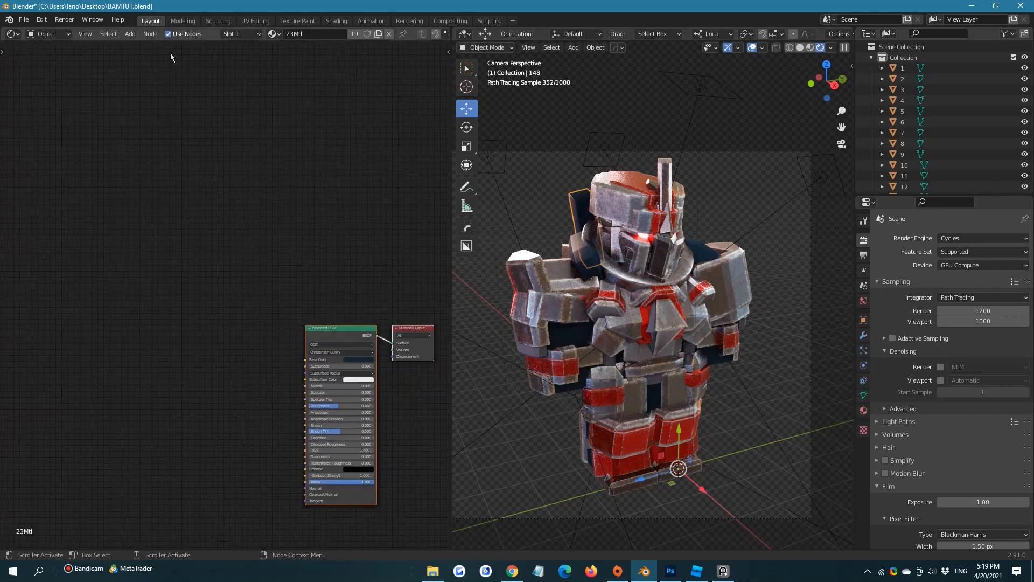
{"action": "key", "text": "ctrl+v"}
{"action": "key", "text": "g"}
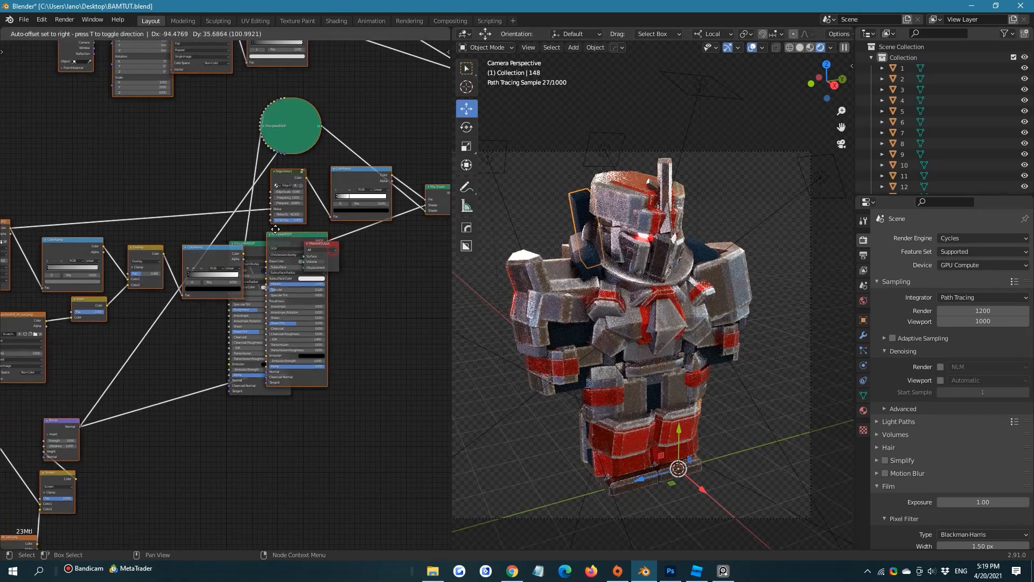
{"action": "left_click", "coordinate": [165, 243]}
{"action": "left_click", "coordinate": [203, 277]}
Sample the original Principled BSDF's navy base color into the pasted Principled BSDF of 23Mtl
{"action": "left_click", "coordinate": [170, 262]}
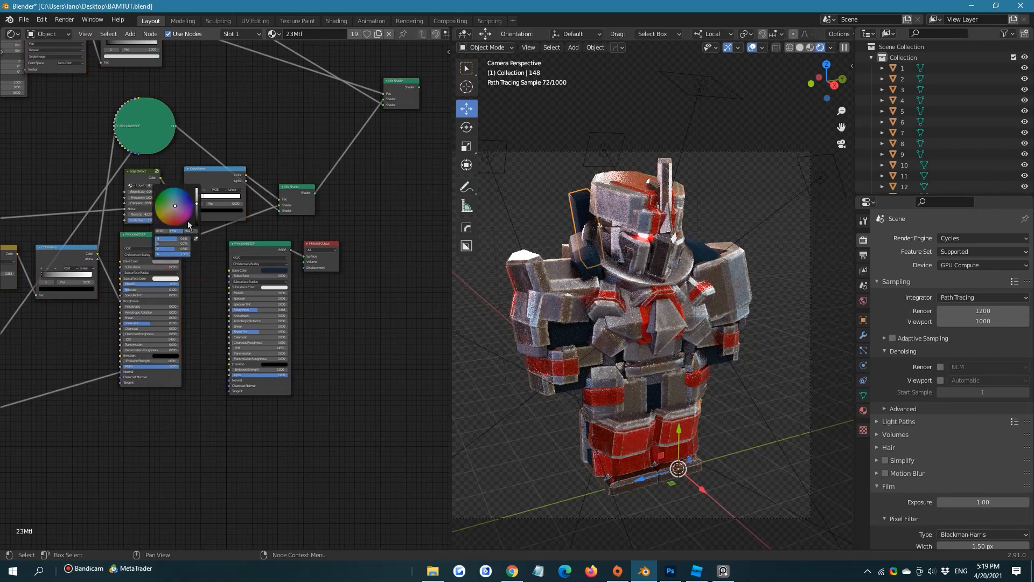
{"action": "left_click", "coordinate": [195, 238]}
{"action": "left_click", "coordinate": [271, 267]}
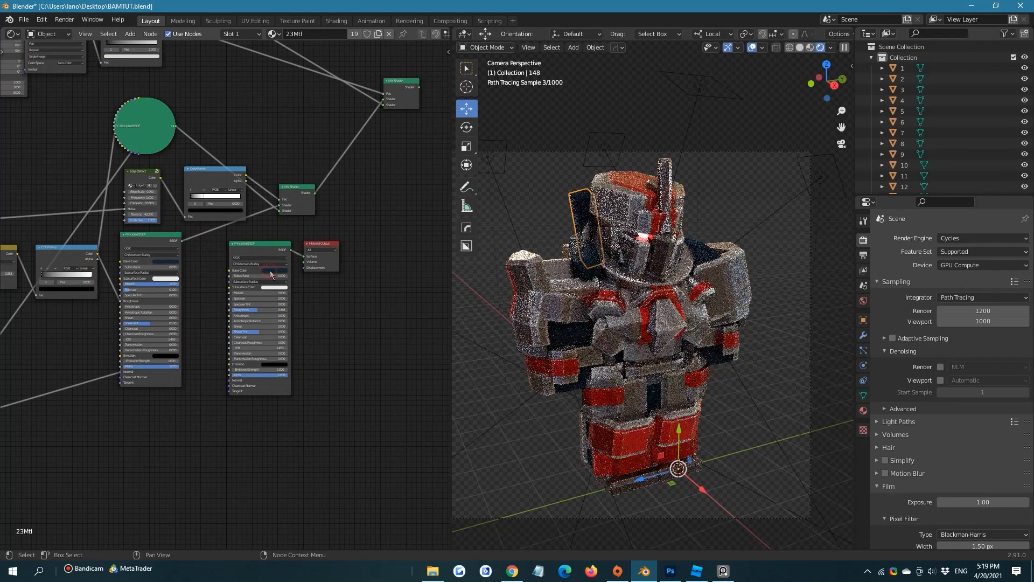
{"action": "scroll", "coordinate": [329, 274], "scroll_direction": "up", "scroll_amount": 2}
{"action": "scroll", "coordinate": [234, 311], "scroll_direction": "down", "scroll_amount": 1}
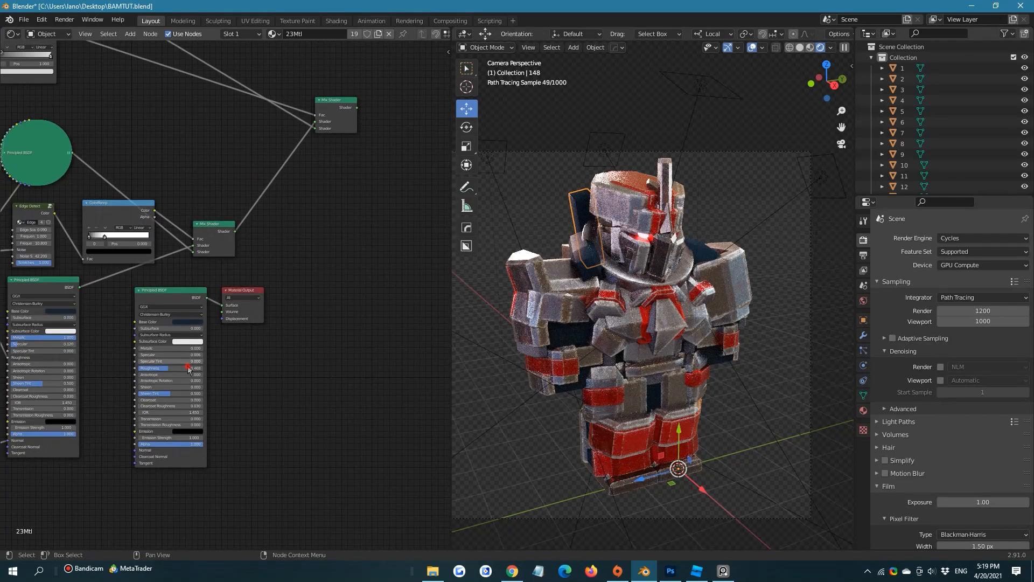
Delete the original Principled BSDF from 23Mtl and connect the final Mix Shader to the Material Output's Surface
{"action": "left_click", "coordinate": [164, 292]}
{"action": "key", "text": "x"}
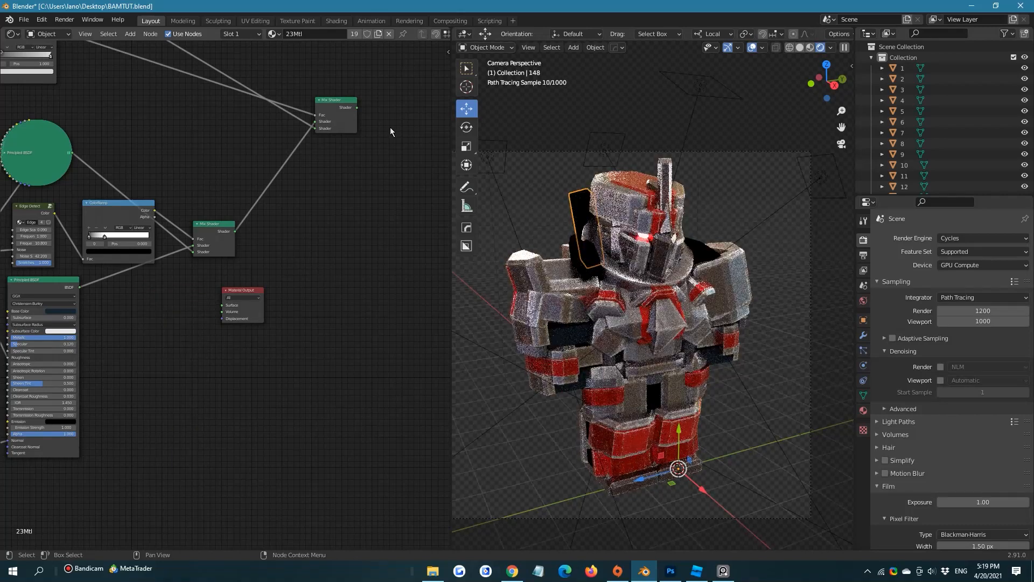
{"action": "mouse_move", "coordinate": [356, 107]}
{"action": "left_mouse_down"}
{"action": "mouse_move", "coordinate": [283, 274]}
{"action": "mouse_move", "coordinate": [227, 308]}
{"action": "left_mouse_up"}
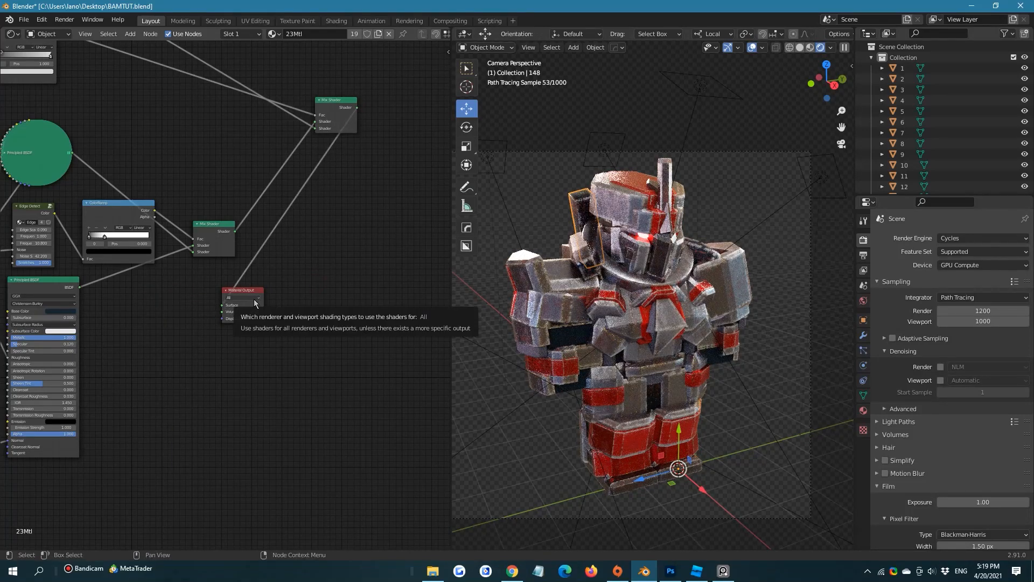
{"action": "left_click_drag", "start_coordinate": [244, 292], "coordinate": [424, 122]}
{"action": "middle_click_drag", "start_coordinate": [332, 278], "coordinate": [394, 217]}
Set the Specular of the Principled BSDF in the helmet's 4Mtl material to 0.630
{"action": "scroll", "coordinate": [122, 292], "scroll_direction": "up", "scroll_amount": 1}
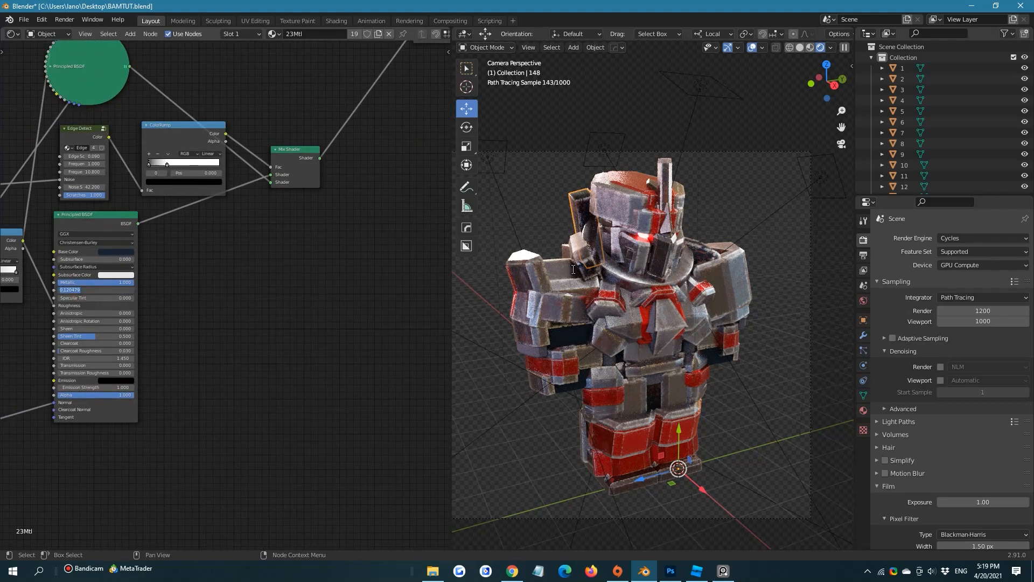
{"action": "left_click", "coordinate": [638, 202]}
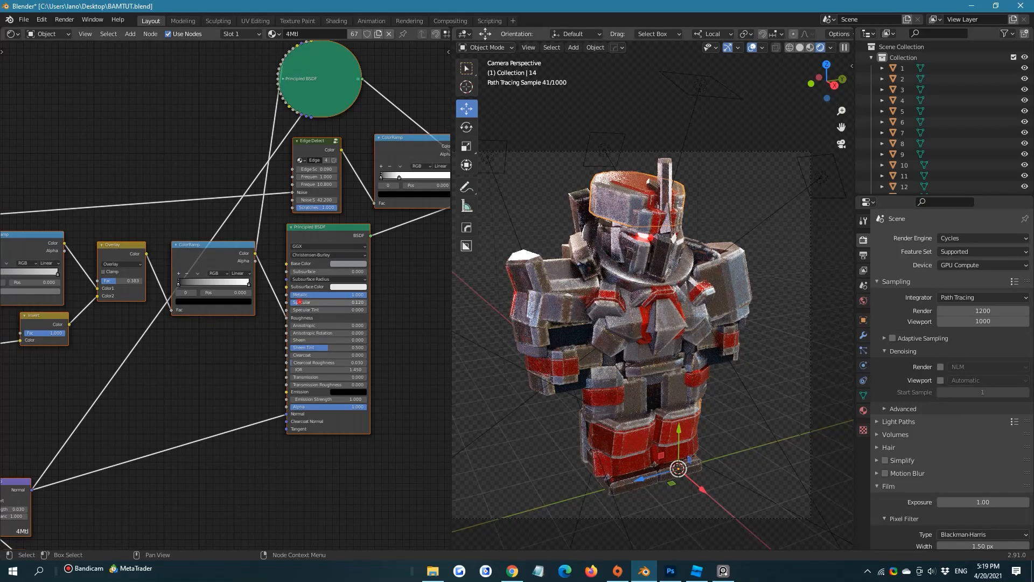
{"action": "left_click_drag", "start_coordinate": [300, 302], "coordinate": [338, 302]}
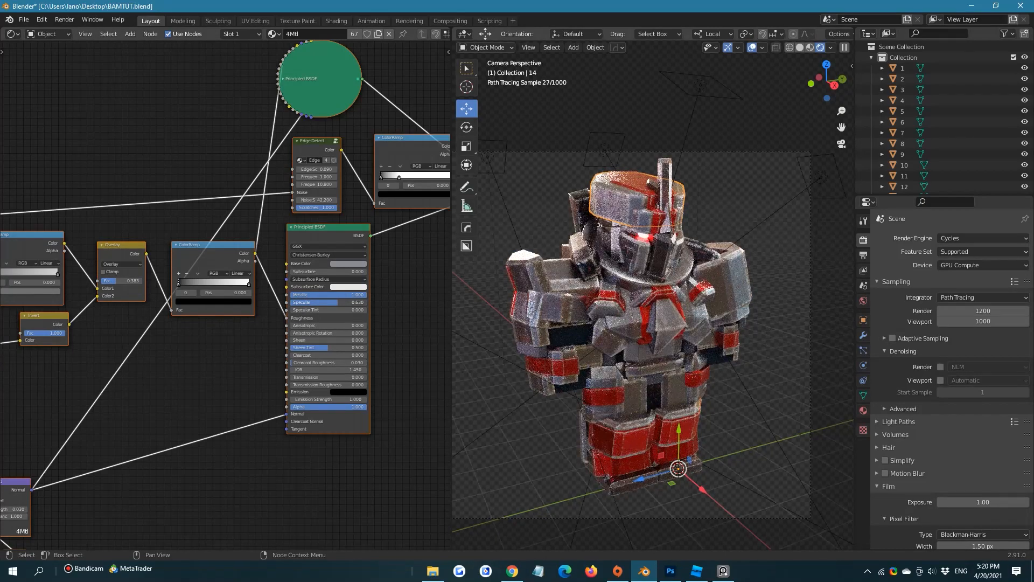
{"action": "middle_click_drag", "start_coordinate": [399, 322], "coordinate": [314, 339]}
{"action": "scroll", "coordinate": [216, 329], "scroll_direction": "up", "scroll_amount": 3}
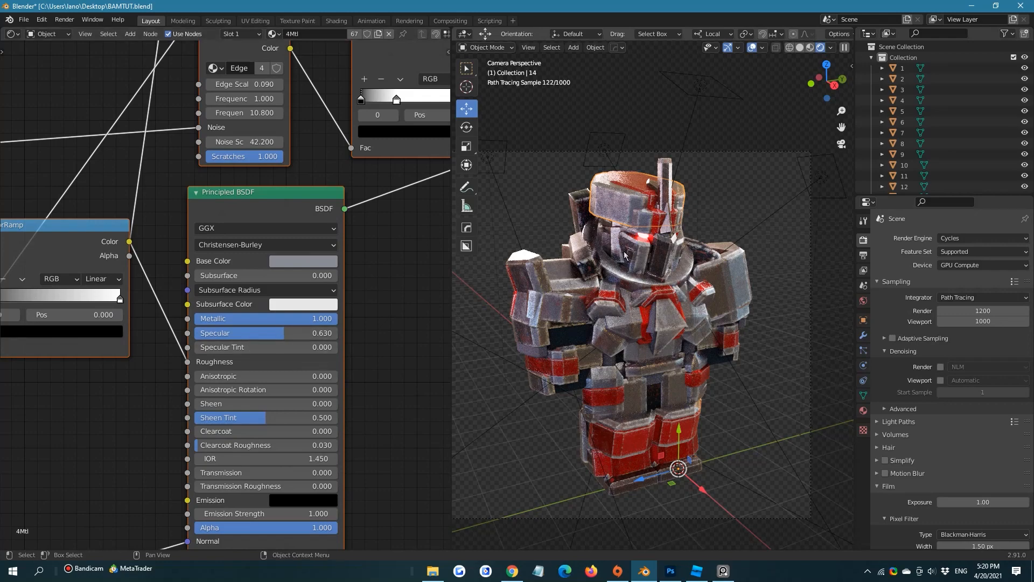
Set the Specular to 0.535 and the Metallic to 1.000 in 22Mtl, the material of the dark forearm piece
{"action": "left_click", "coordinate": [567, 329]}
{"action": "middle_click_drag", "start_coordinate": [140, 283], "coordinate": [182, 262]}
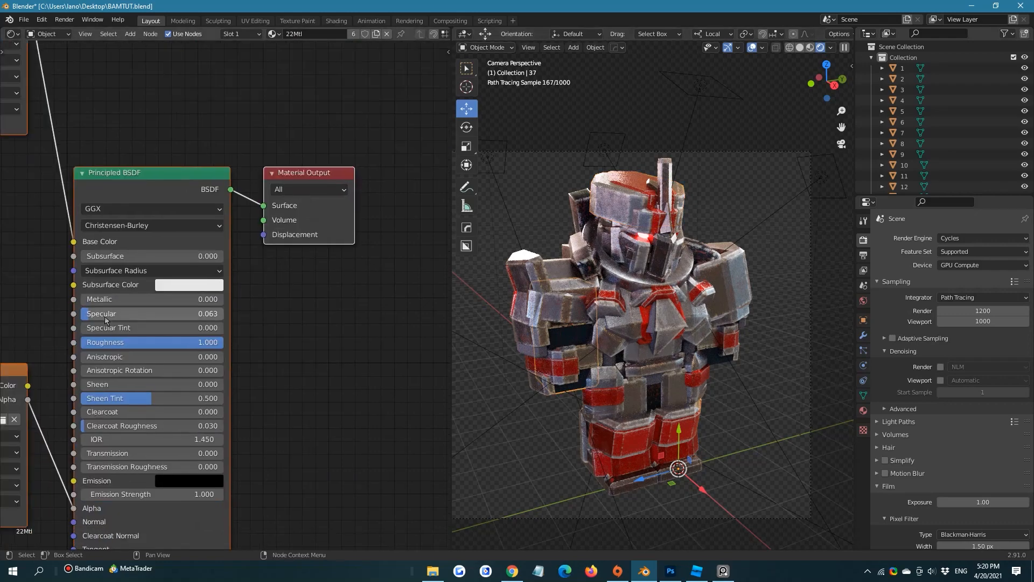
{"action": "left_click_drag", "start_coordinate": [100, 315], "coordinate": [167, 314]}
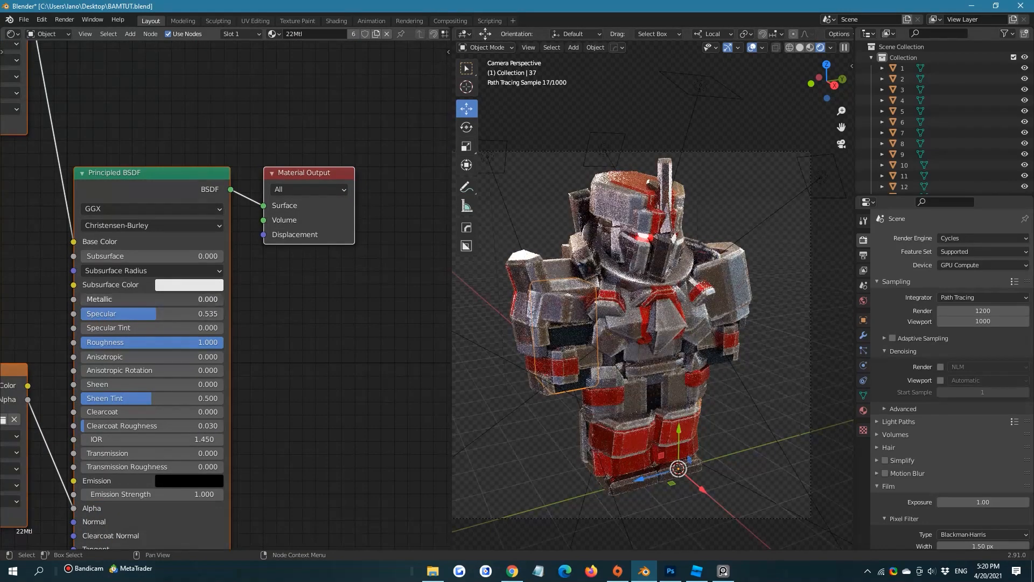
{"action": "left_click_drag", "start_coordinate": [102, 300], "coordinate": [245, 302]}
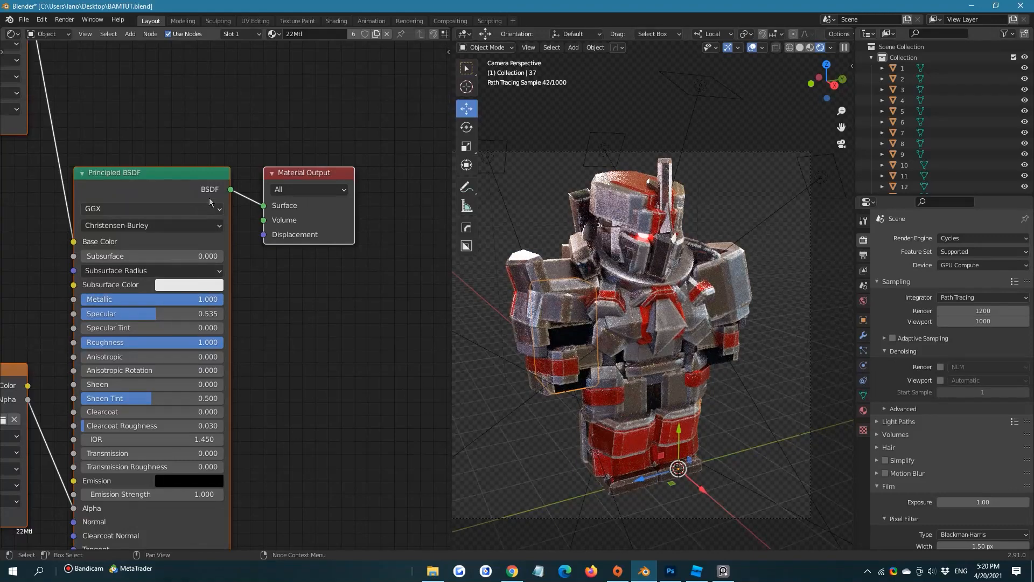
{"action": "left_click", "coordinate": [241, 138]}
{"action": "scroll", "coordinate": [240, 139], "scroll_direction": "down", "scroll_amount": 4}
{"action": "middle_click_drag", "start_coordinate": [290, 177], "coordinate": [390, 373]}
{"action": "scroll", "coordinate": [149, 292], "scroll_direction": "down", "scroll_amount": 7}
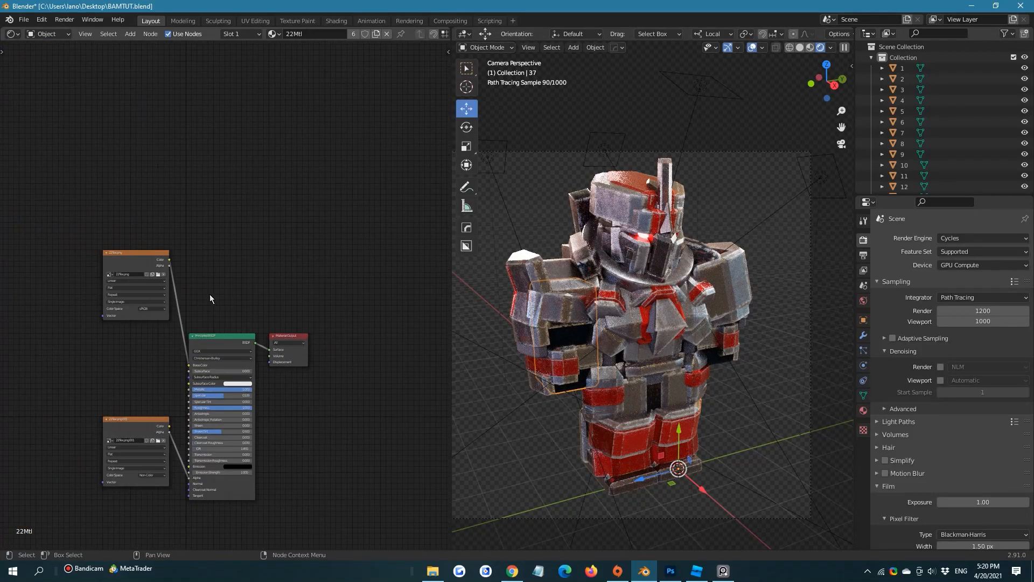
Link the 23Mtl material from the piece behind the head to the two dark arm pieces that use 22Mtl
{"action": "left_click", "coordinate": [572, 334]}
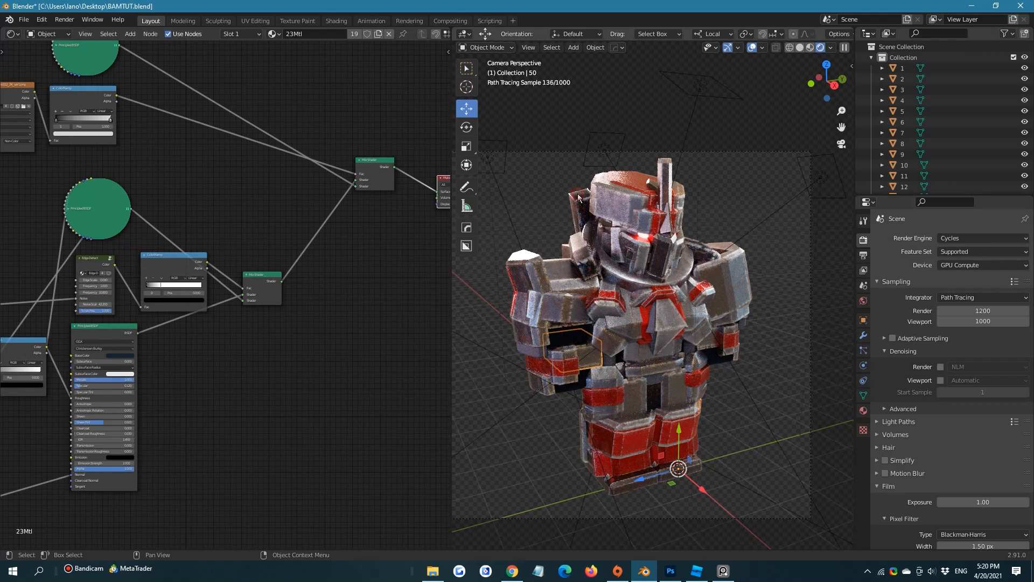
{"action": "left_click", "coordinate": [562, 384]}
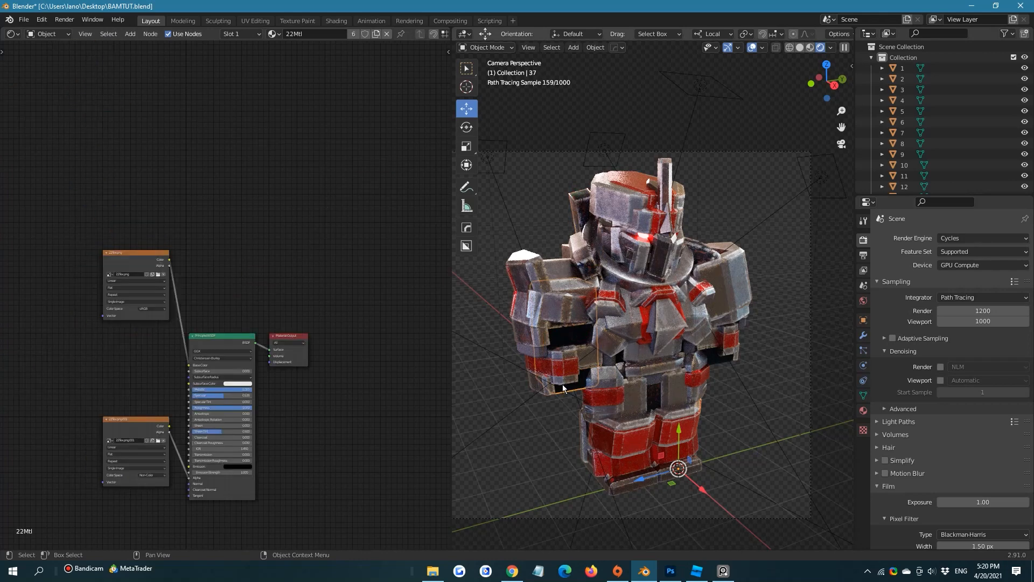
{"action": "left_click", "coordinate": [713, 359]}
{"action": "left_click", "coordinate": [574, 196]}
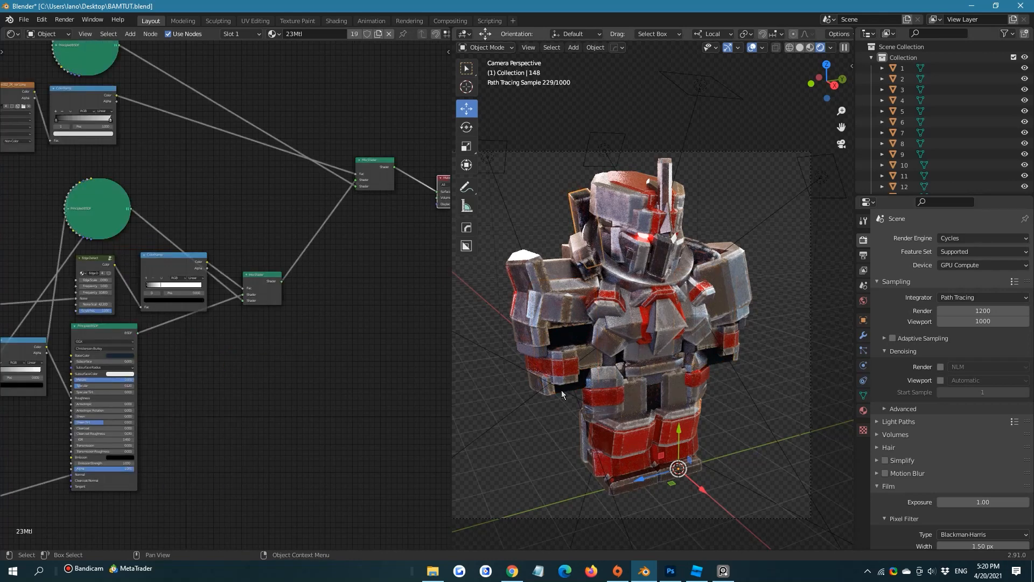
{"action": "left_click", "coordinate": [587, 383]}
{"action": "left_click", "coordinate": [715, 357]}
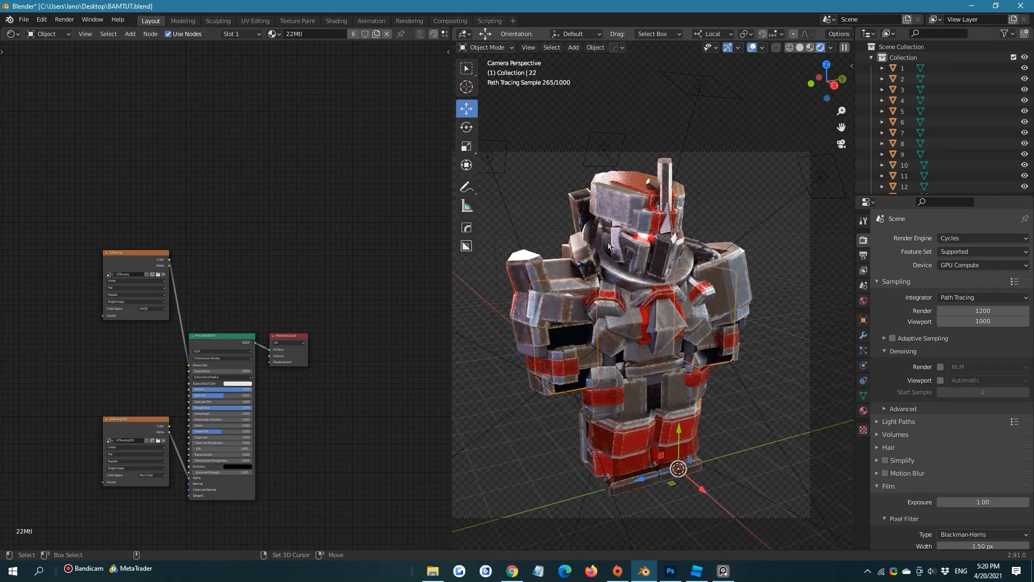
{"action": "left_click", "coordinate": [584, 201], "text": "shift"}
{"action": "key", "text": "ctrl+l"}
{"action": "left_click", "coordinate": [584, 202]}
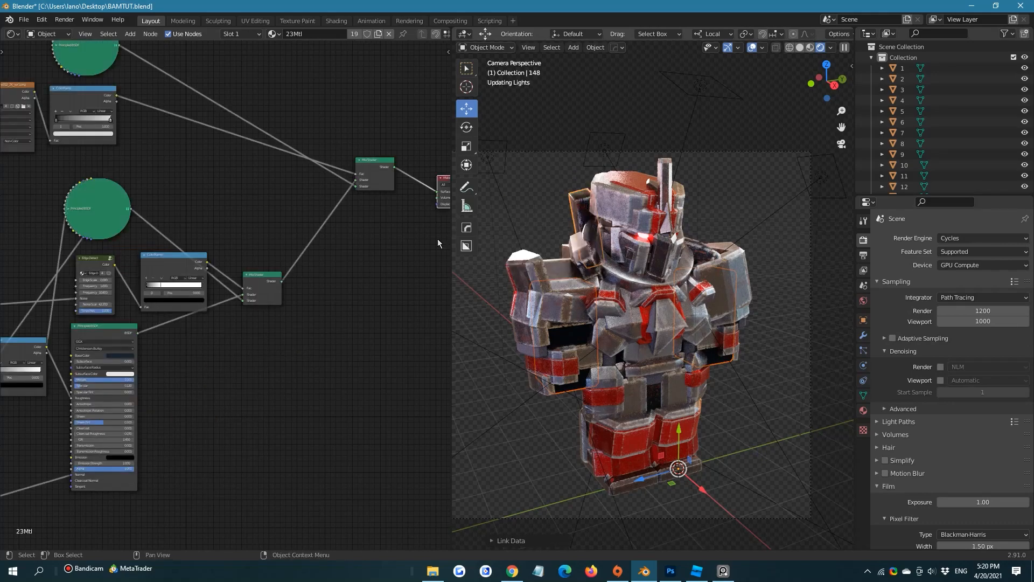
Set the Edge Scale of the Edge Detect node in the 23Mtl material to 0.01
{"action": "scroll", "coordinate": [274, 358], "scroll_direction": "up", "scroll_amount": 5}
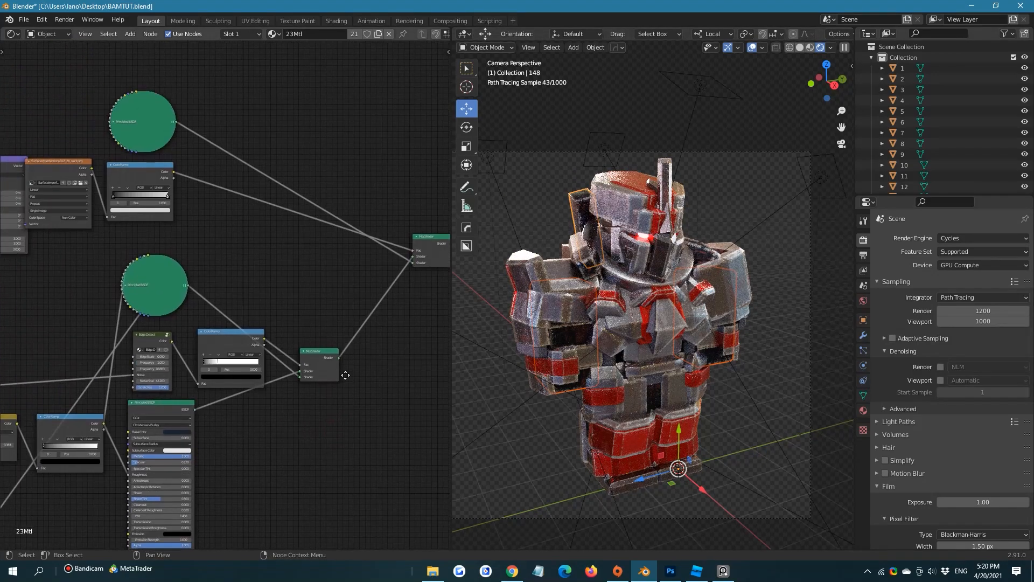
{"action": "left_click", "coordinate": [240, 280]}
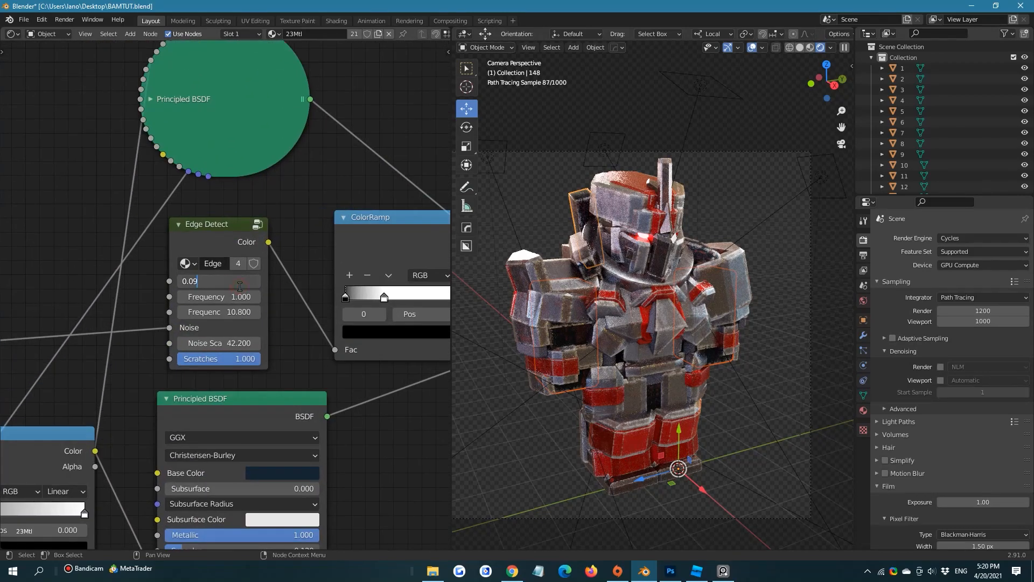
{"action": "key", "text": "BackSpace"}
{"action": "type", "text": "1"}
{"action": "key", "text": "Return"}
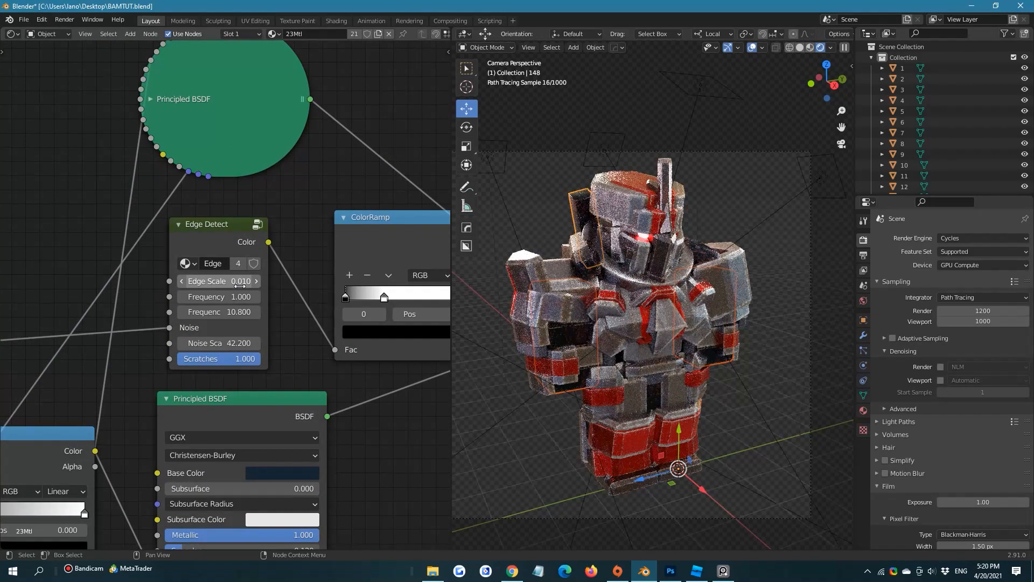
{"action": "left_click", "coordinate": [240, 284]}
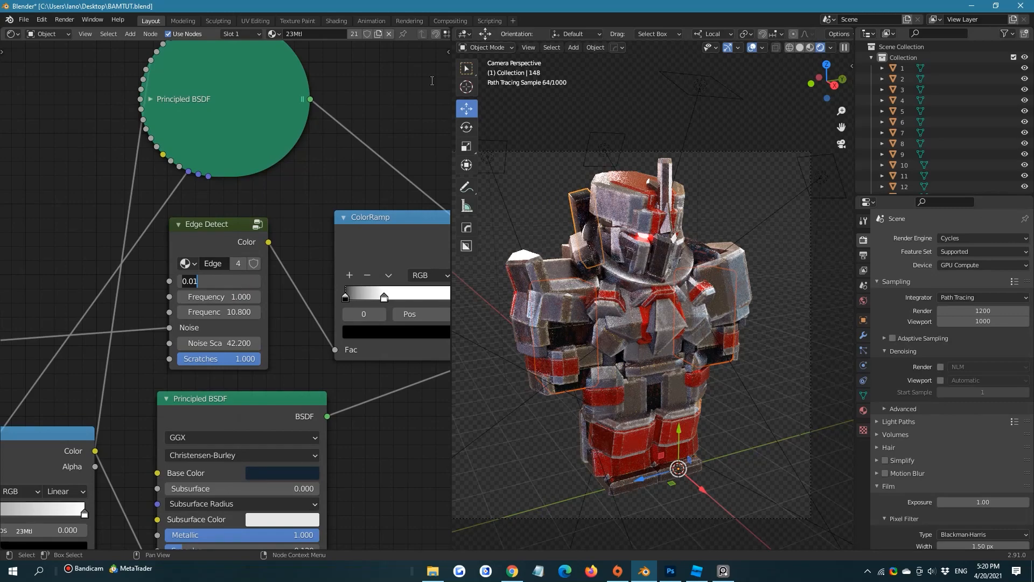
{"action": "key", "text": "Return"}
{"action": "scroll", "coordinate": [361, 252], "scroll_direction": "down", "scroll_amount": 6}
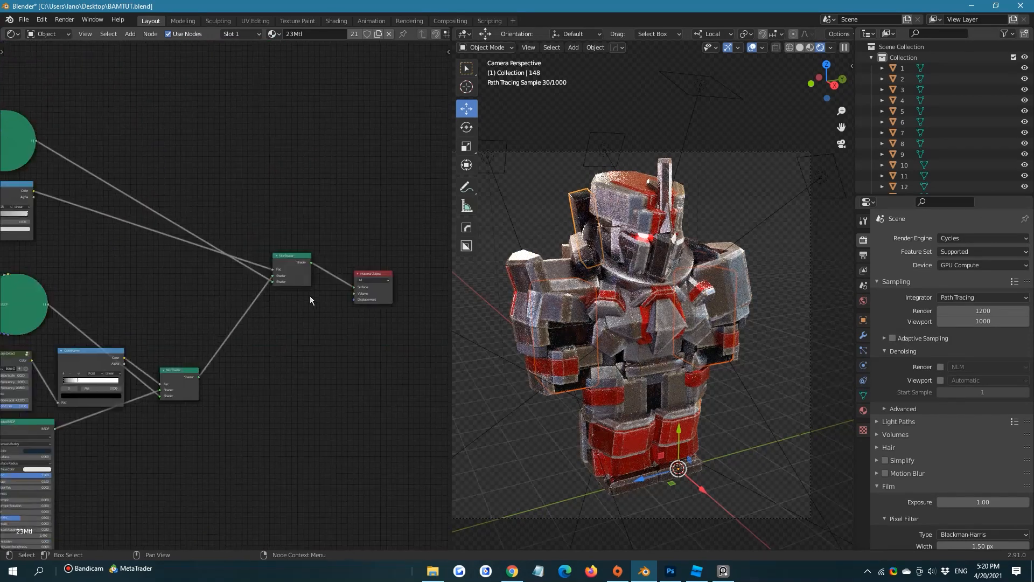
Connect the lower Mix Shader of 23Mtl directly to the Material Output's Surface, bypassing the final Mix Shader, and save the file
{"action": "middle_click_drag", "start_coordinate": [230, 200], "coordinate": [193, 184]}
{"action": "scroll", "coordinate": [287, 193], "scroll_direction": "down", "scroll_amount": 3}
{"action": "scroll", "coordinate": [214, 270], "scroll_direction": "up", "scroll_amount": 3}
{"action": "left_click_drag", "start_coordinate": [205, 317], "coordinate": [341, 242]}
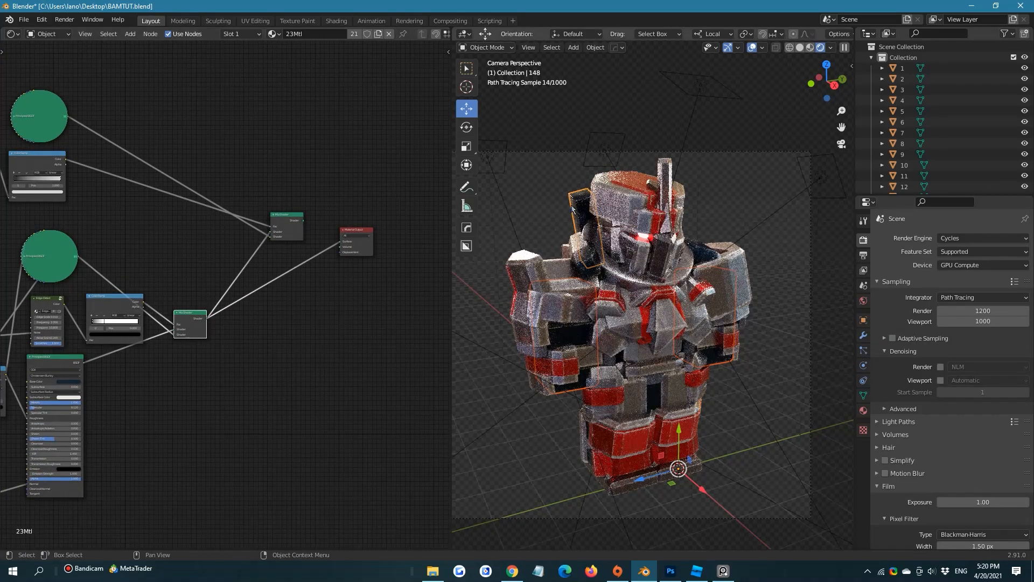
{"action": "scroll", "coordinate": [758, 276], "scroll_direction": "up", "scroll_amount": 3}
{"action": "scroll", "coordinate": [757, 281], "scroll_direction": "down", "scroll_amount": 3}
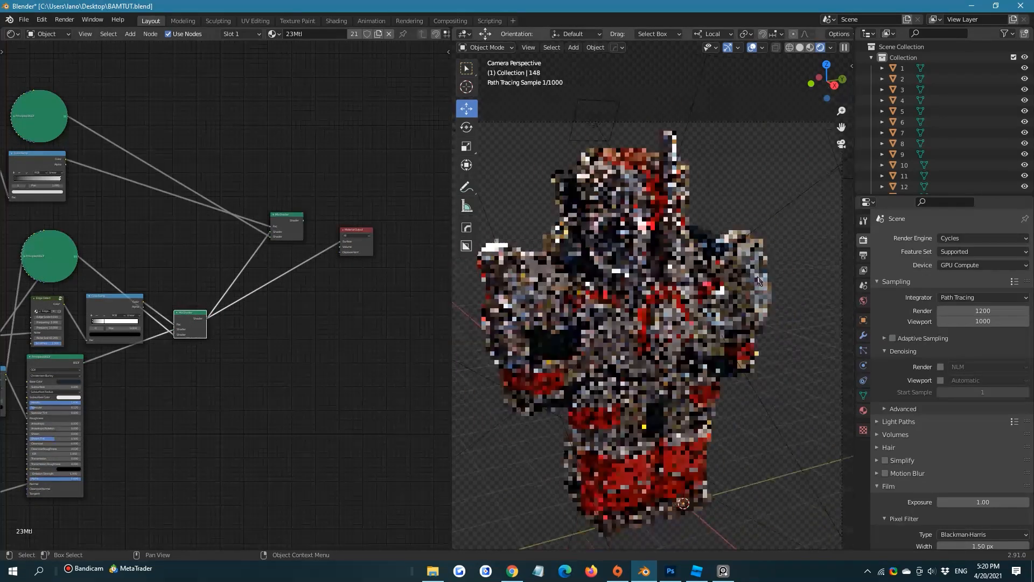
{"action": "key", "text": "ctrl+s"}
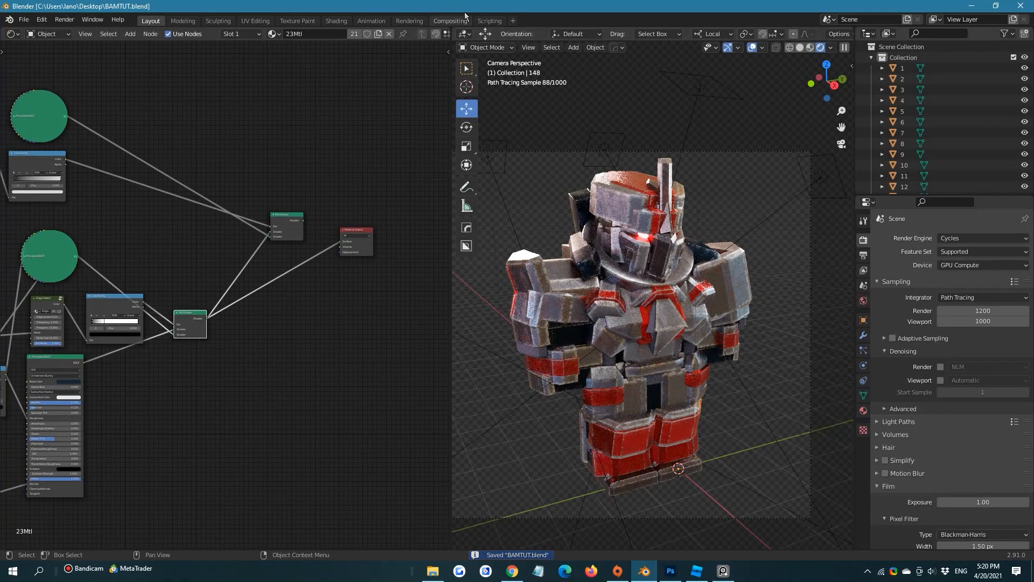
Join the shader editor area into the 3D viewport and frame the whole camera view of the model
{"action": "left_click_drag", "start_coordinate": [452, 31], "coordinate": [398, 48]}
{"action": "scroll", "coordinate": [466, 135], "scroll_direction": "down", "scroll_amount": 2}
{"action": "middle_click_drag", "start_coordinate": [468, 136], "coordinate": [507, 109], "text": "shift"}
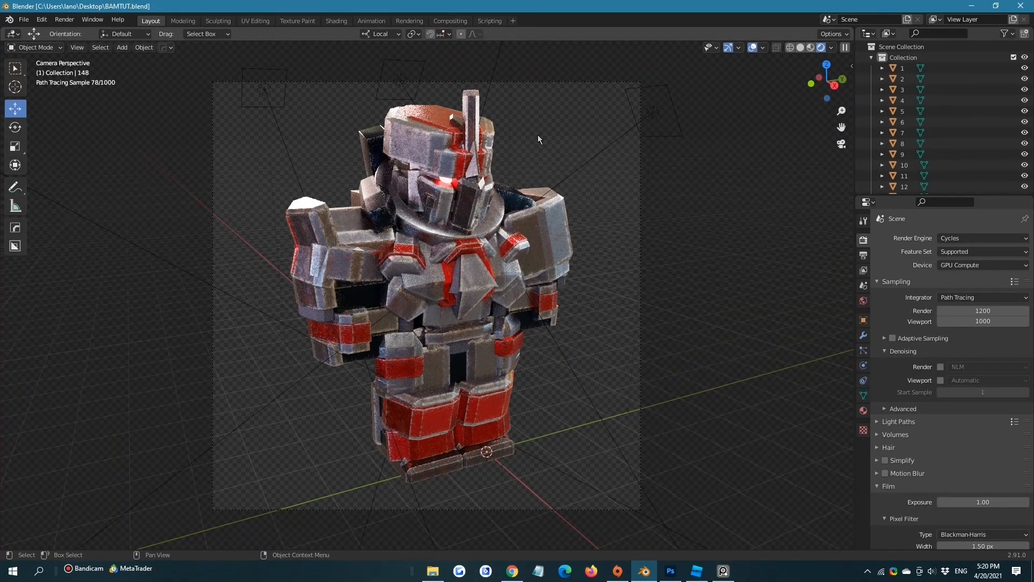
Switch the viewport to solid shading and render the image from the camera
{"action": "left_click", "coordinate": [800, 47]}
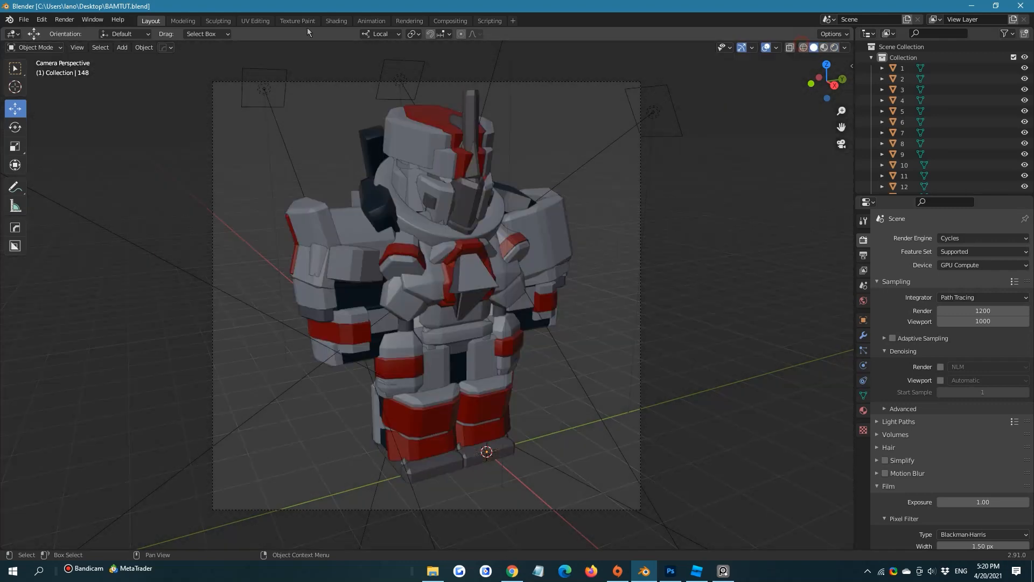
{"action": "left_click", "coordinate": [65, 20]}
{"action": "left_click", "coordinate": [85, 37]}
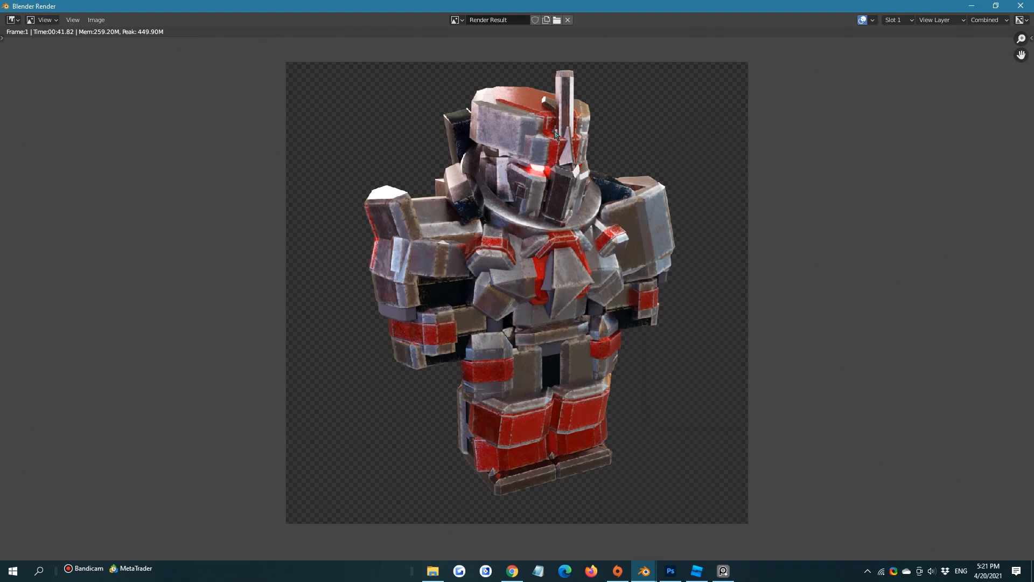
Examine the rendered armor up close, checking the worn edges and the grey, red and dark navy metal surfaces
{"action": "scroll", "coordinate": [586, 182], "scroll_direction": "up", "scroll_amount": 1}
{"action": "scroll", "coordinate": [543, 165], "scroll_direction": "down", "scroll_amount": 3}
{"action": "scroll", "coordinate": [541, 212], "scroll_direction": "up", "scroll_amount": 3}
{"action": "scroll", "coordinate": [541, 212], "scroll_direction": "down", "scroll_amount": 1}
{"action": "scroll", "coordinate": [484, 262], "scroll_direction": "up", "scroll_amount": 2}
{"action": "scroll", "coordinate": [479, 336], "scroll_direction": "down", "scroll_amount": 3}
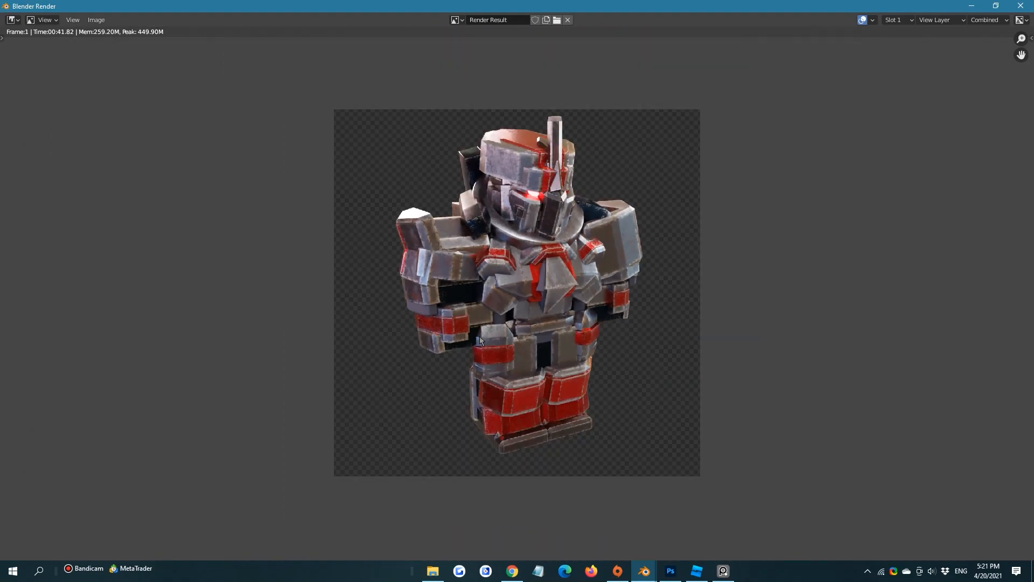
{"action": "scroll", "coordinate": [487, 381], "scroll_direction": "up", "scroll_amount": 5}
{"action": "scroll", "coordinate": [487, 379], "scroll_direction": "down", "scroll_amount": 5}
{"action": "scroll", "coordinate": [486, 373], "scroll_direction": "up", "scroll_amount": 4}
{"action": "scroll", "coordinate": [486, 373], "scroll_direction": "down", "scroll_amount": 3}
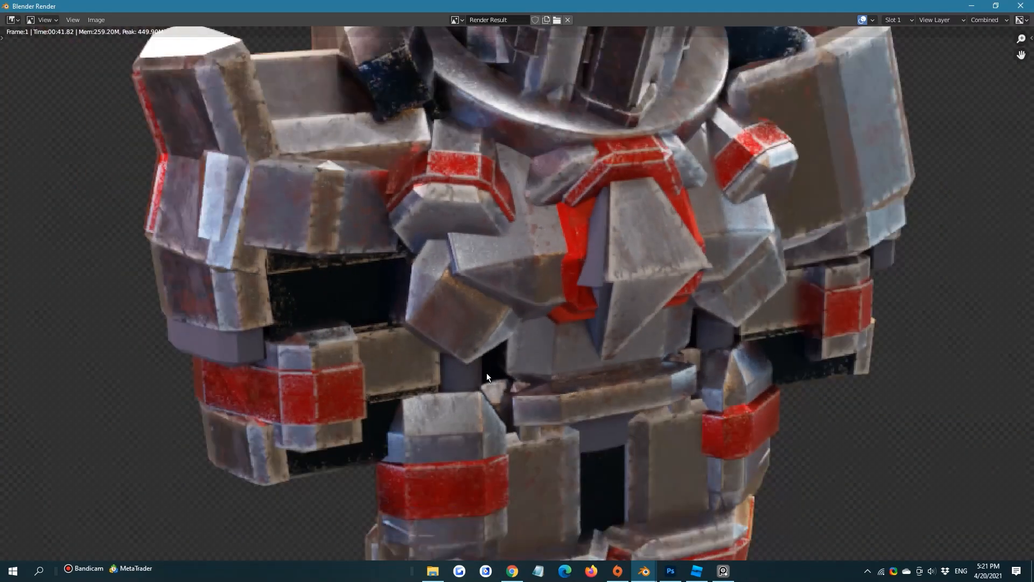